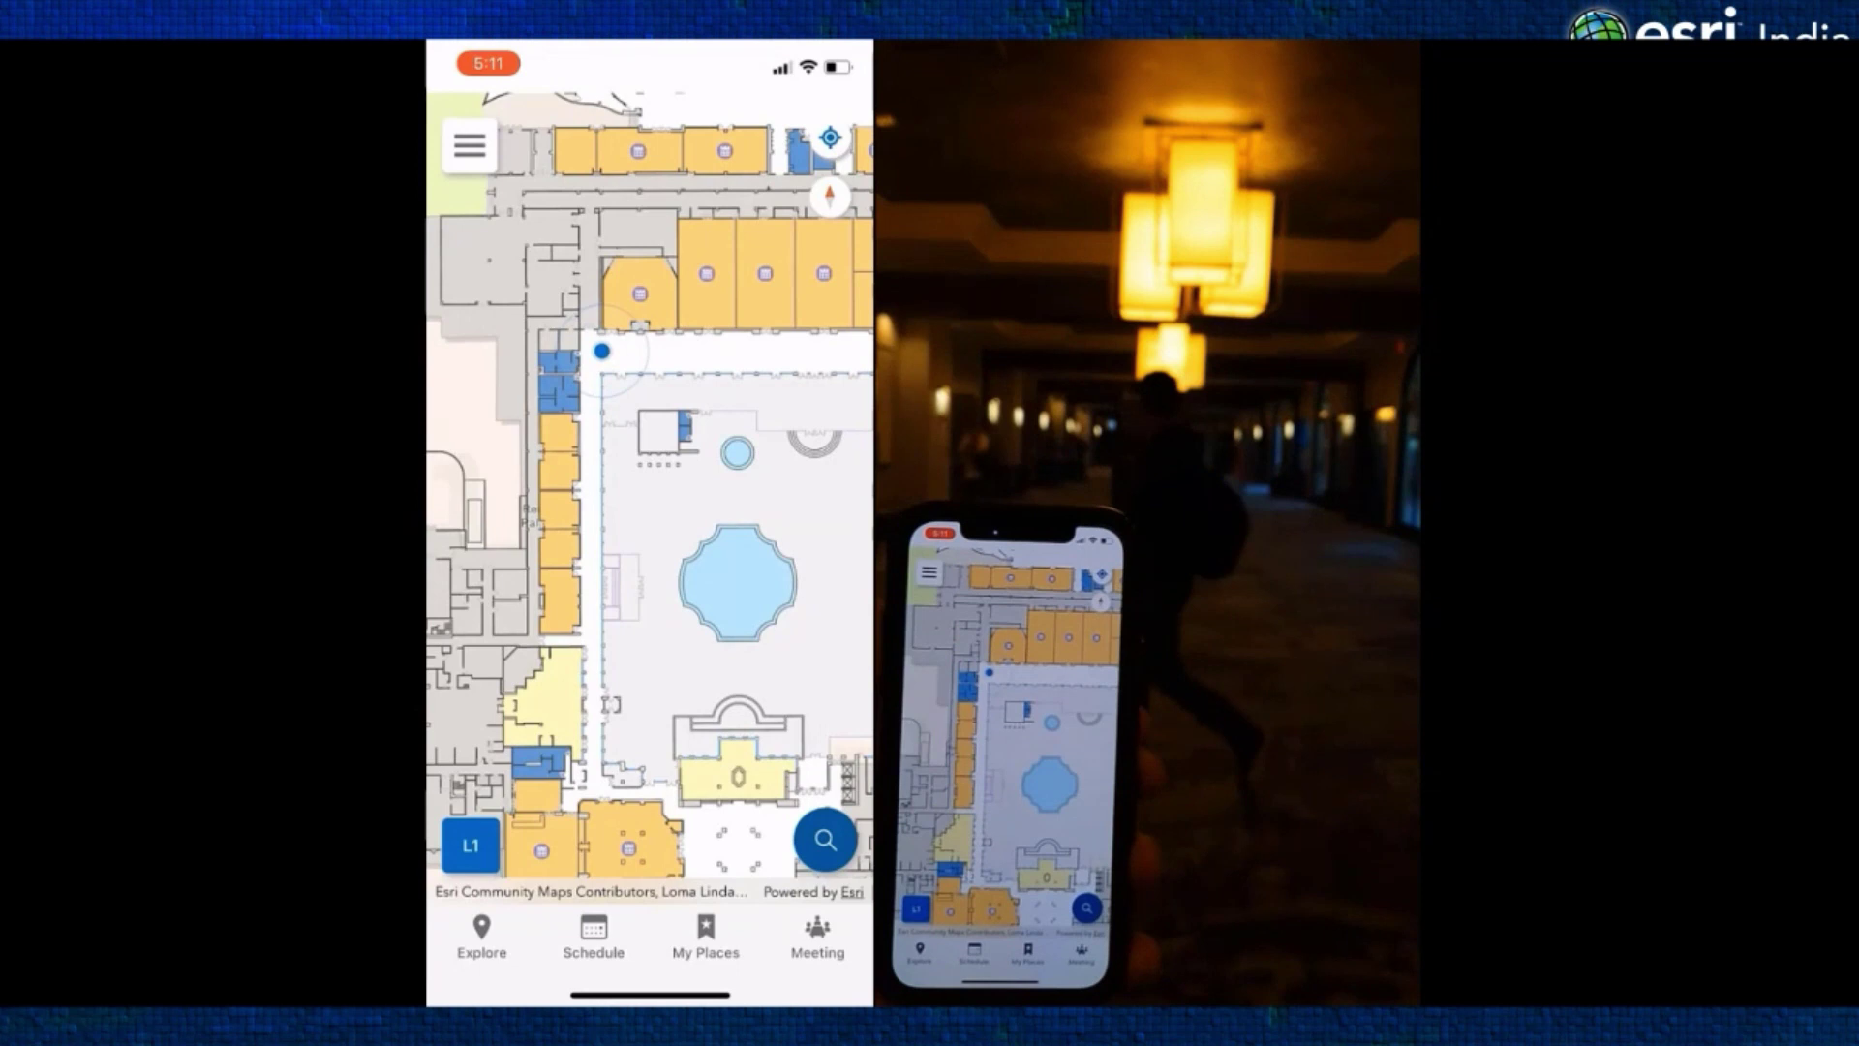
Advance the slide show past the final indoor-navigation video slide to the end screen
mouse_move(921, 631)
mouse_move(1328, 714)
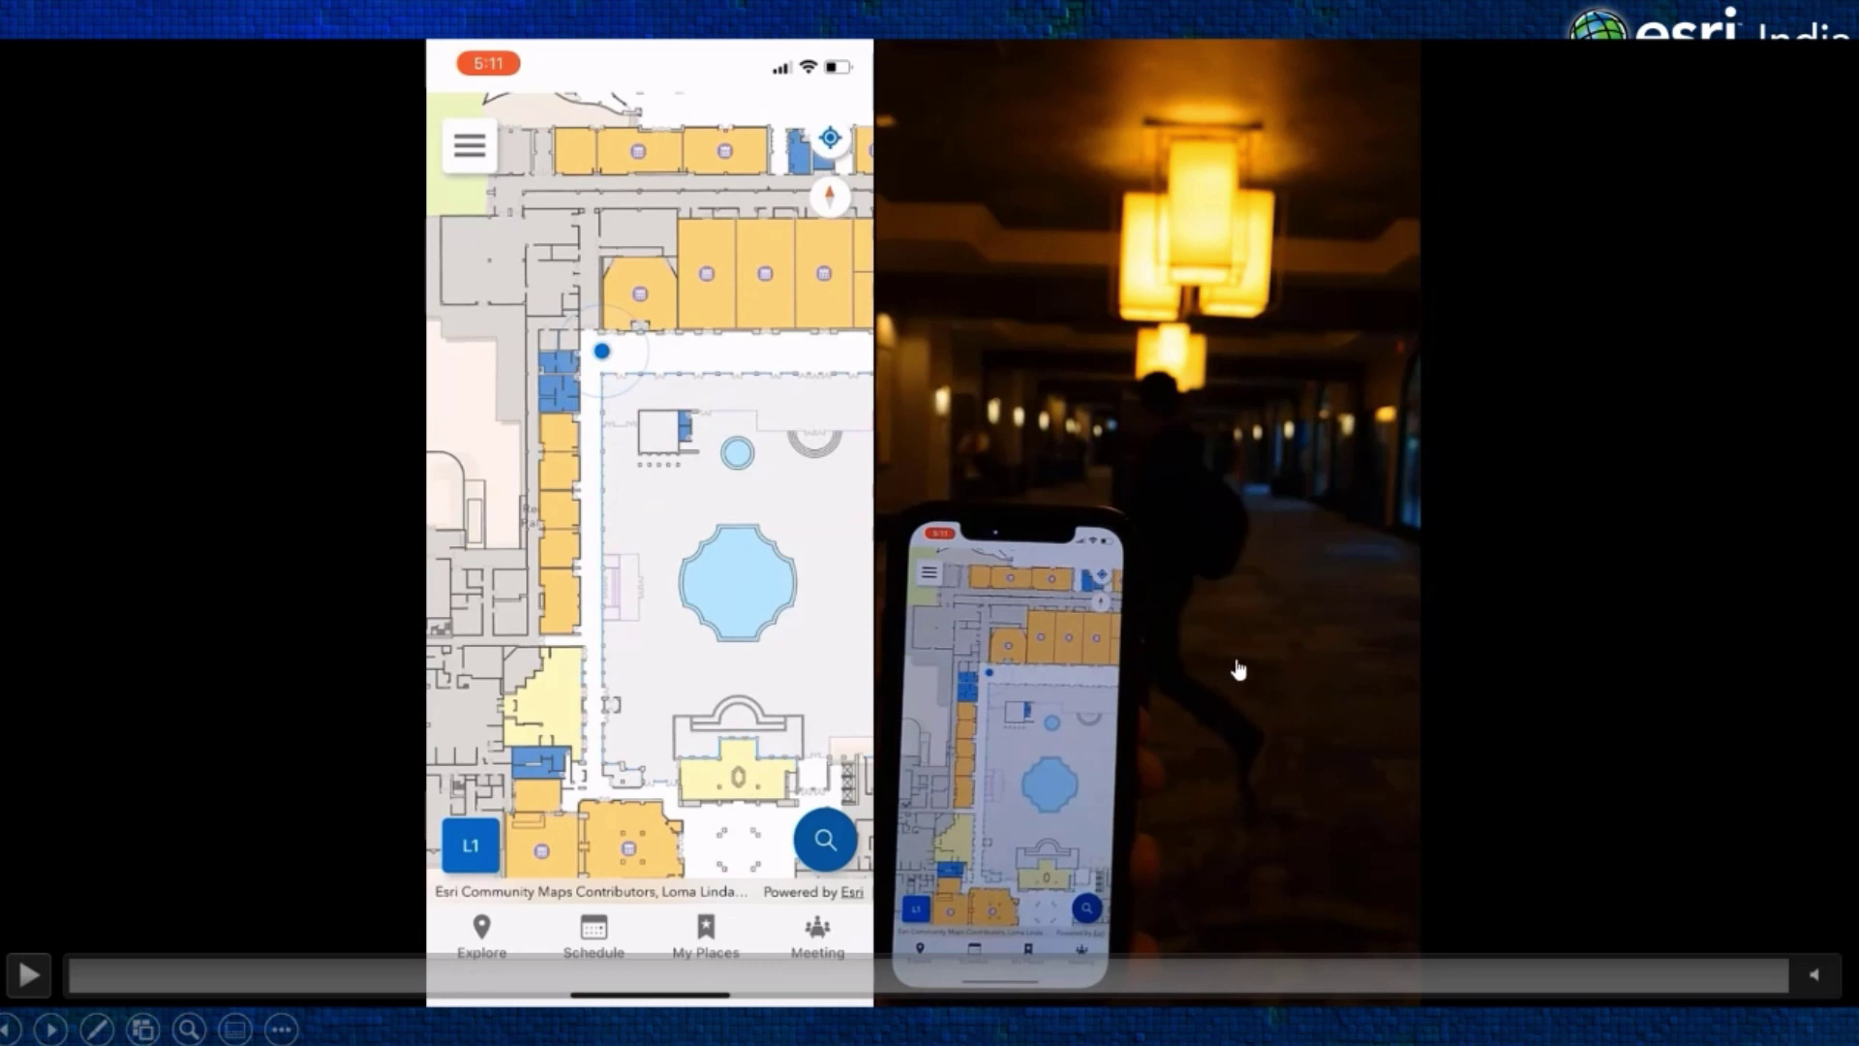
key("Right")
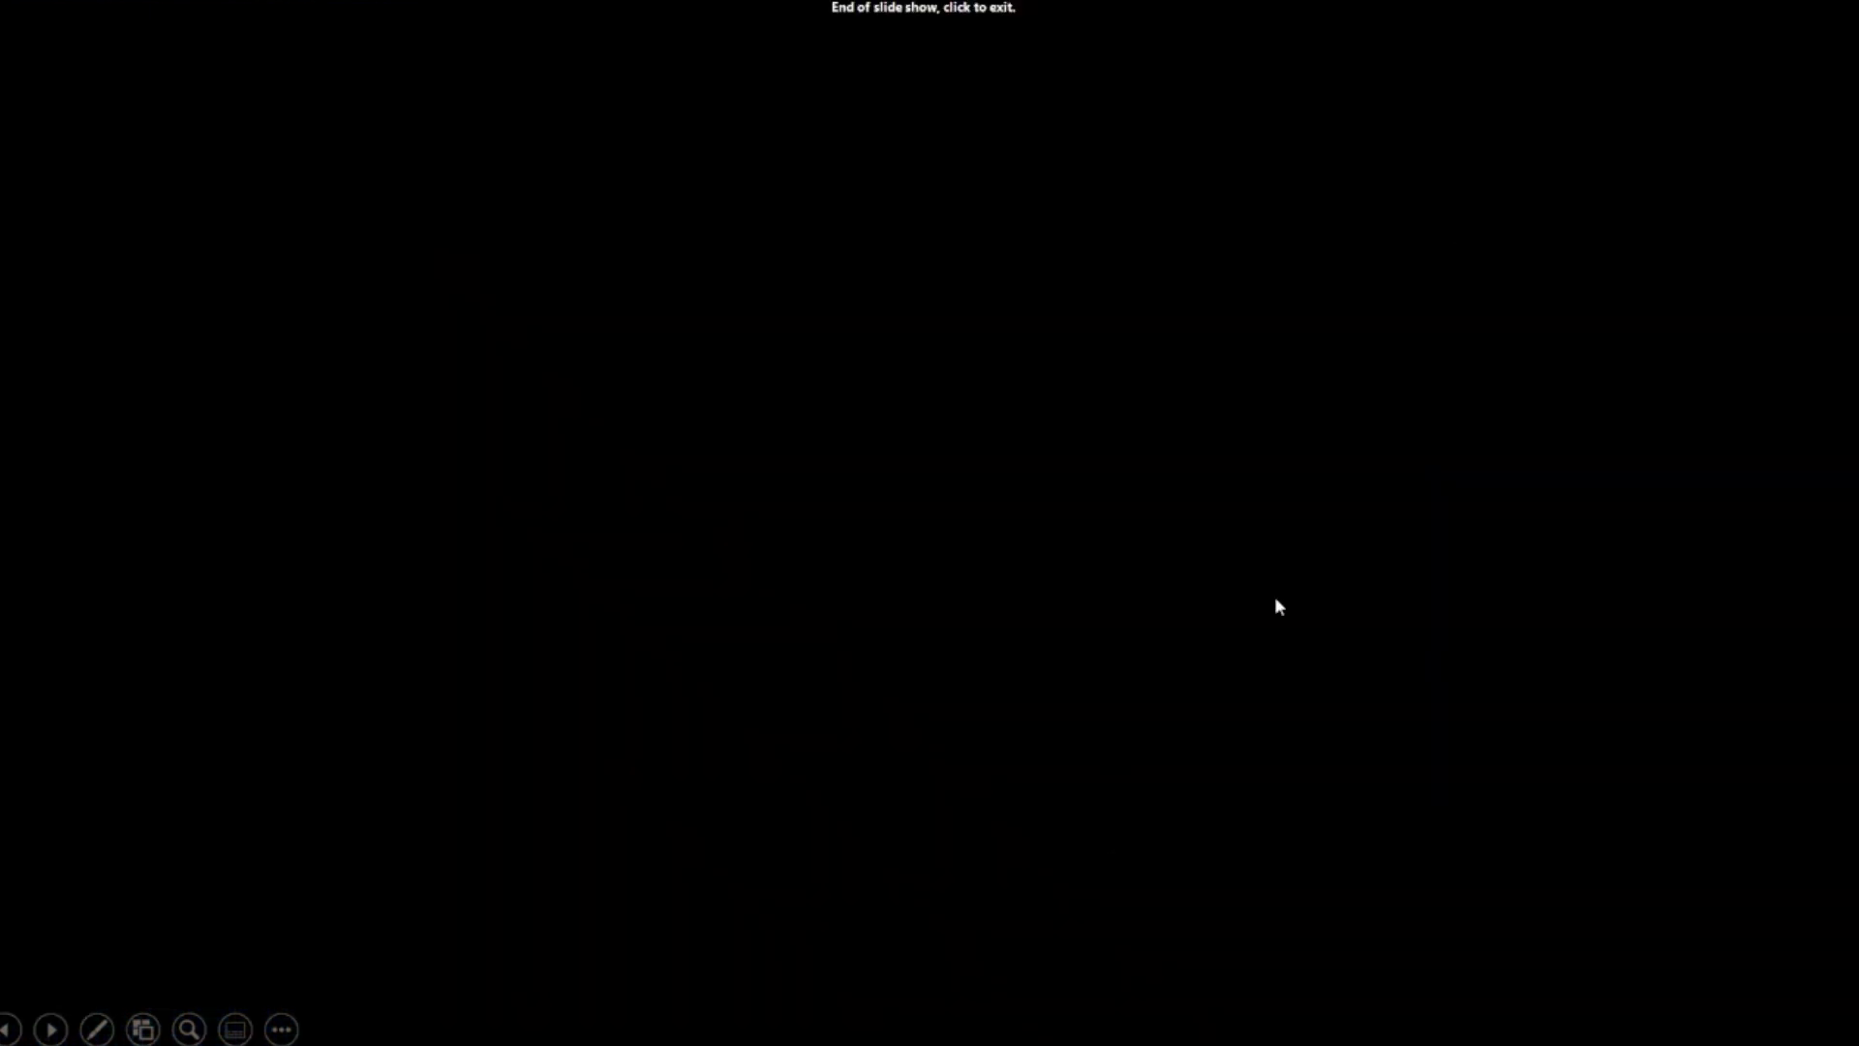
Exit the finished slide show and bring the ArcGIS Pro CO_Indoors4 project window forward
left_click(975, 626)
mouse_move(729, 1026)
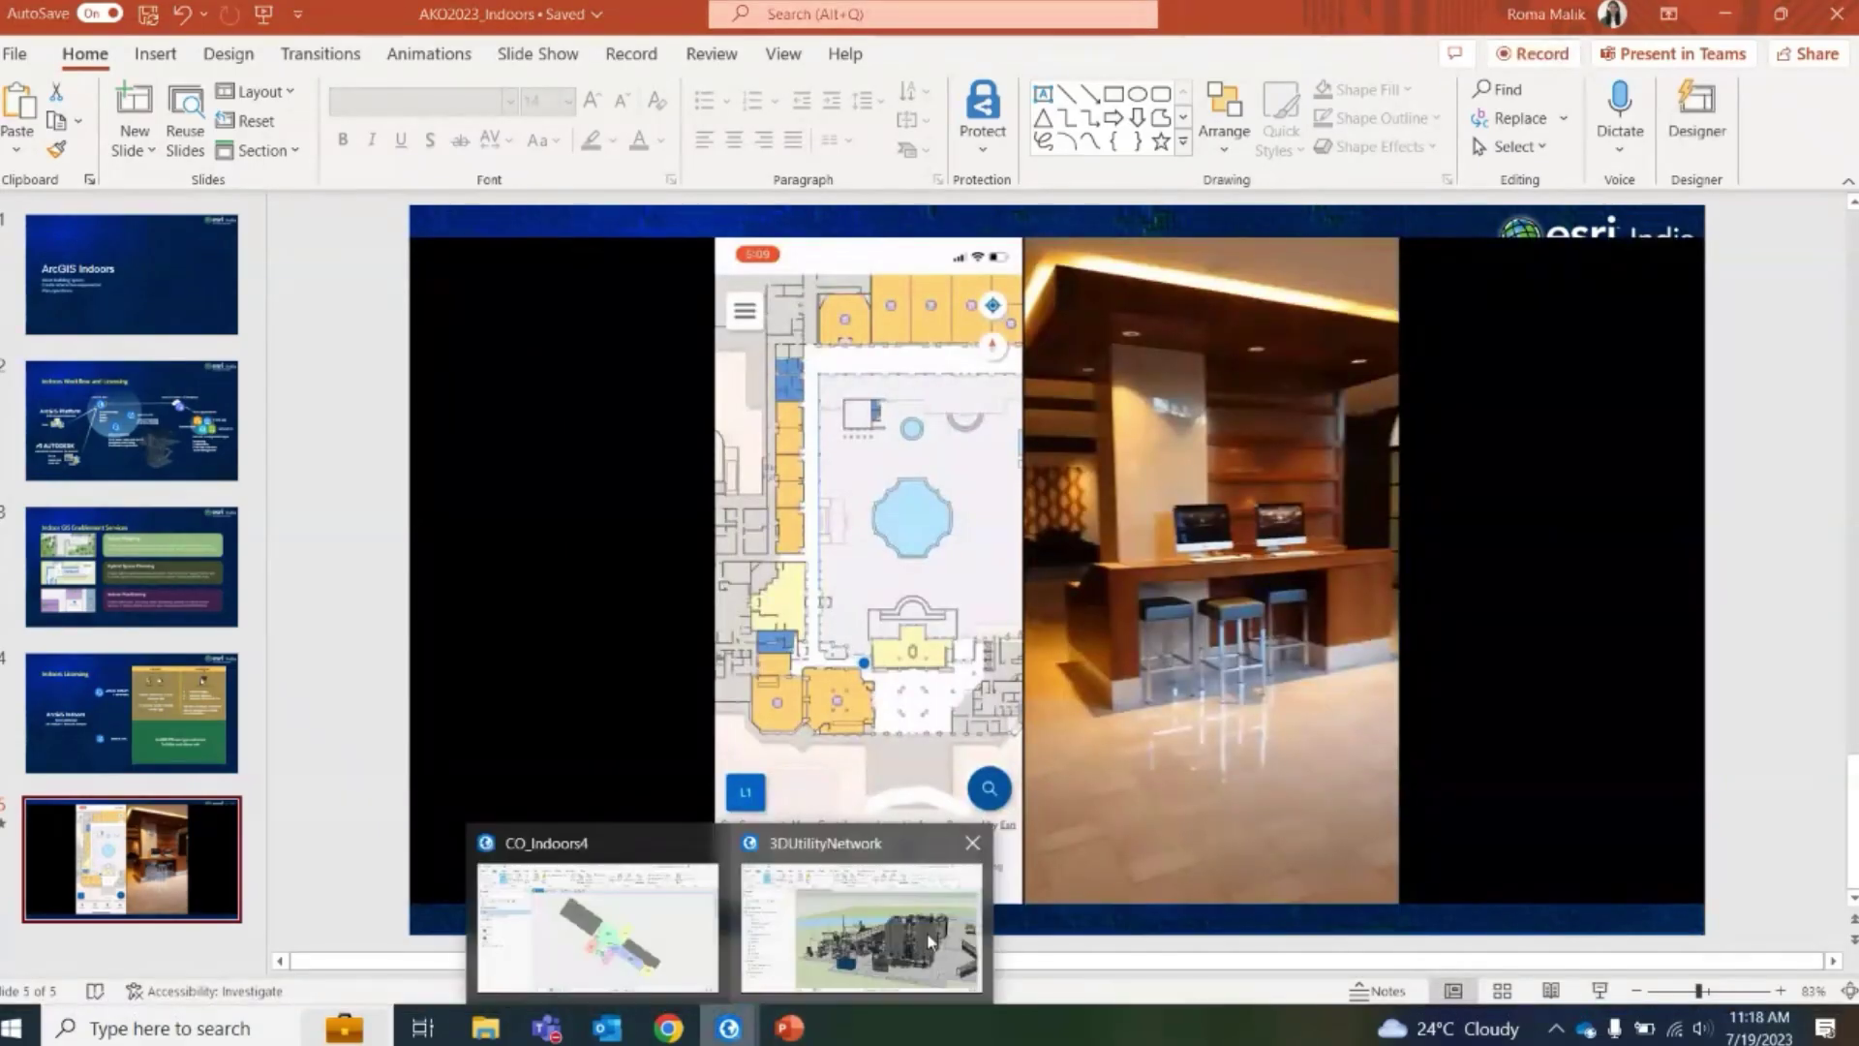
left_click(598, 925)
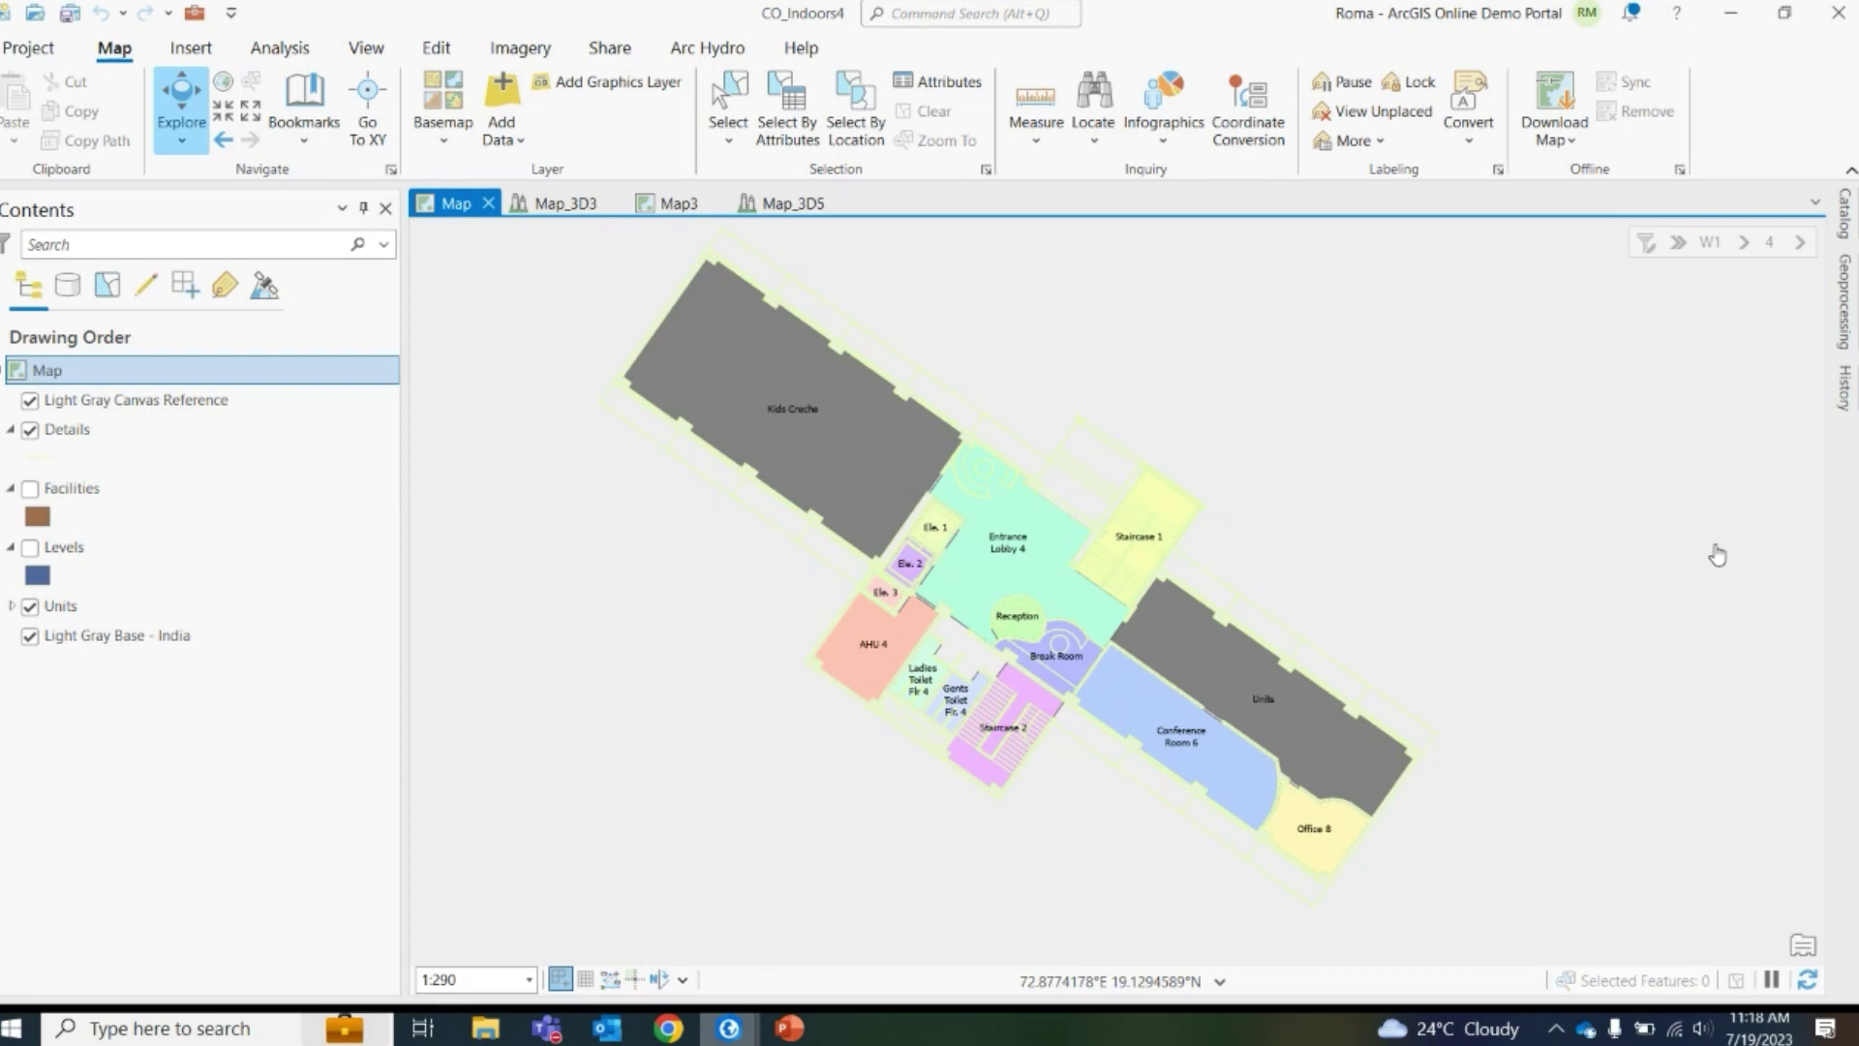
Browse Catalog to Data4 > Corporate_Office1.dwg and expand Indoors Tools in Geoprocessing
left_click(1845, 218)
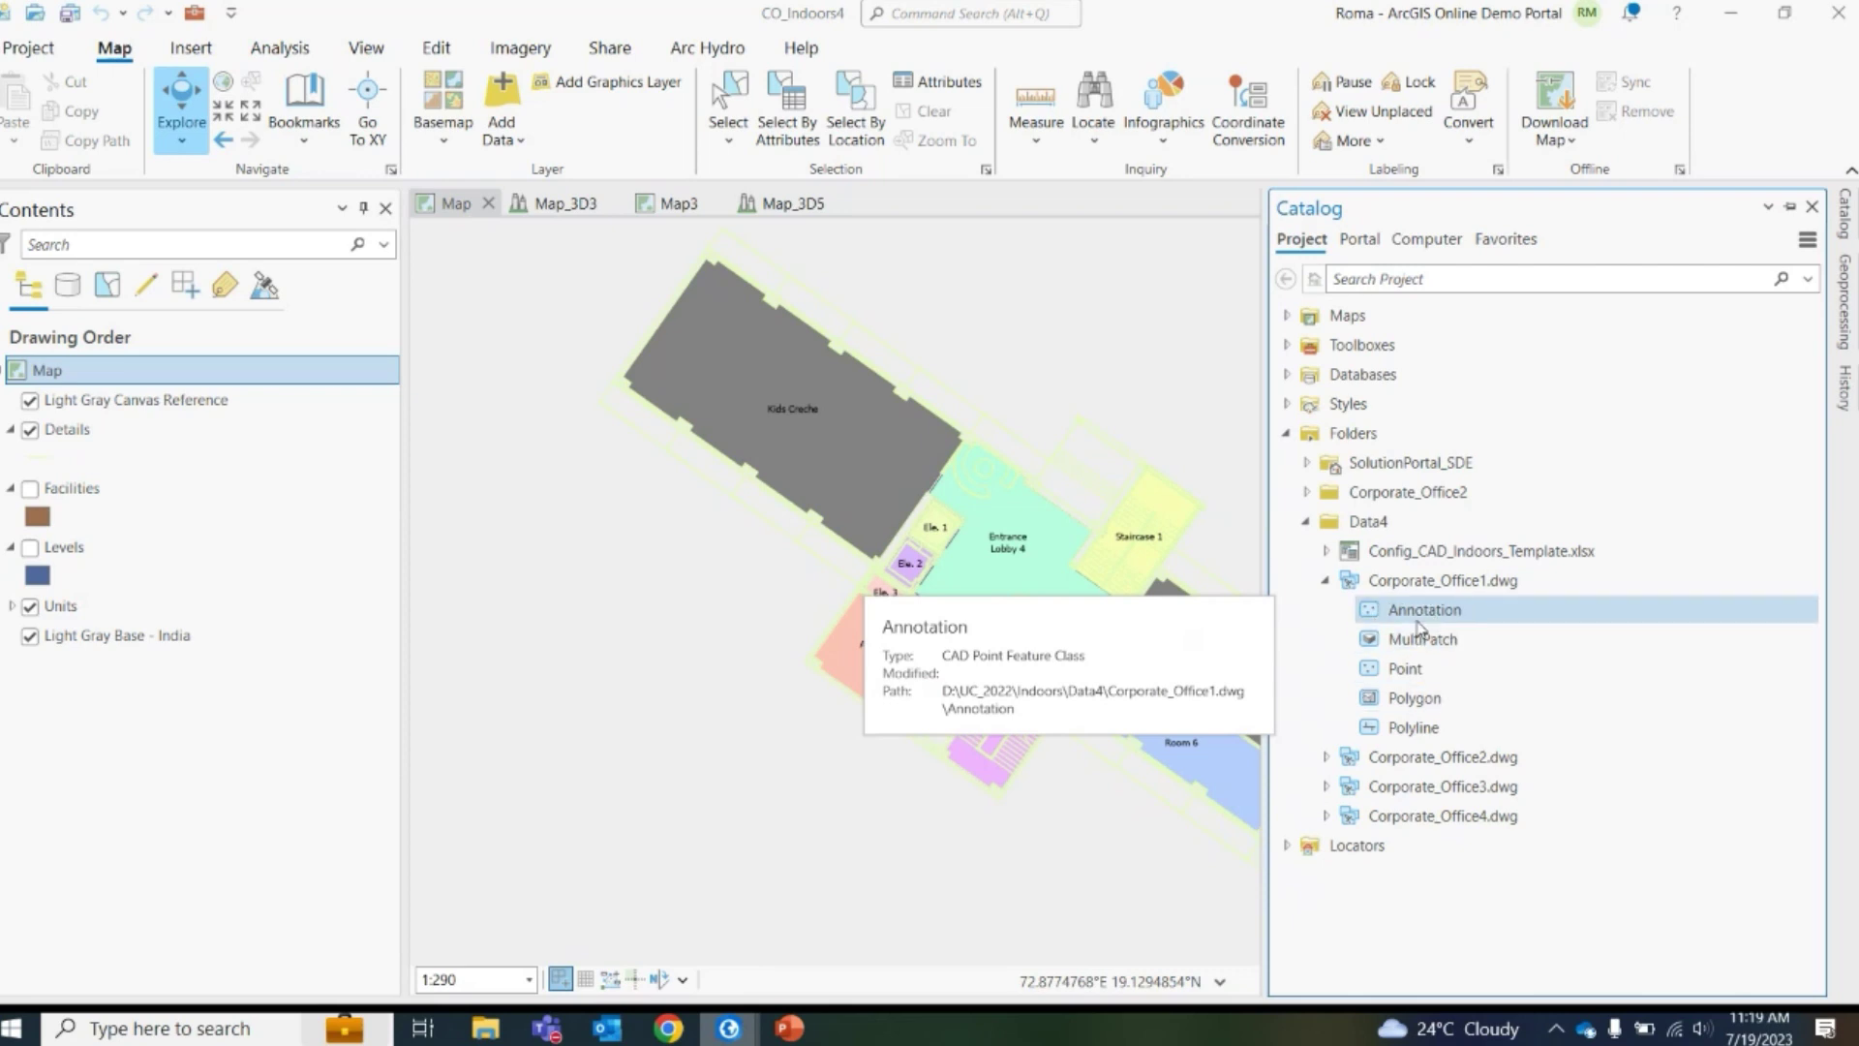
mouse_move(1421, 680)
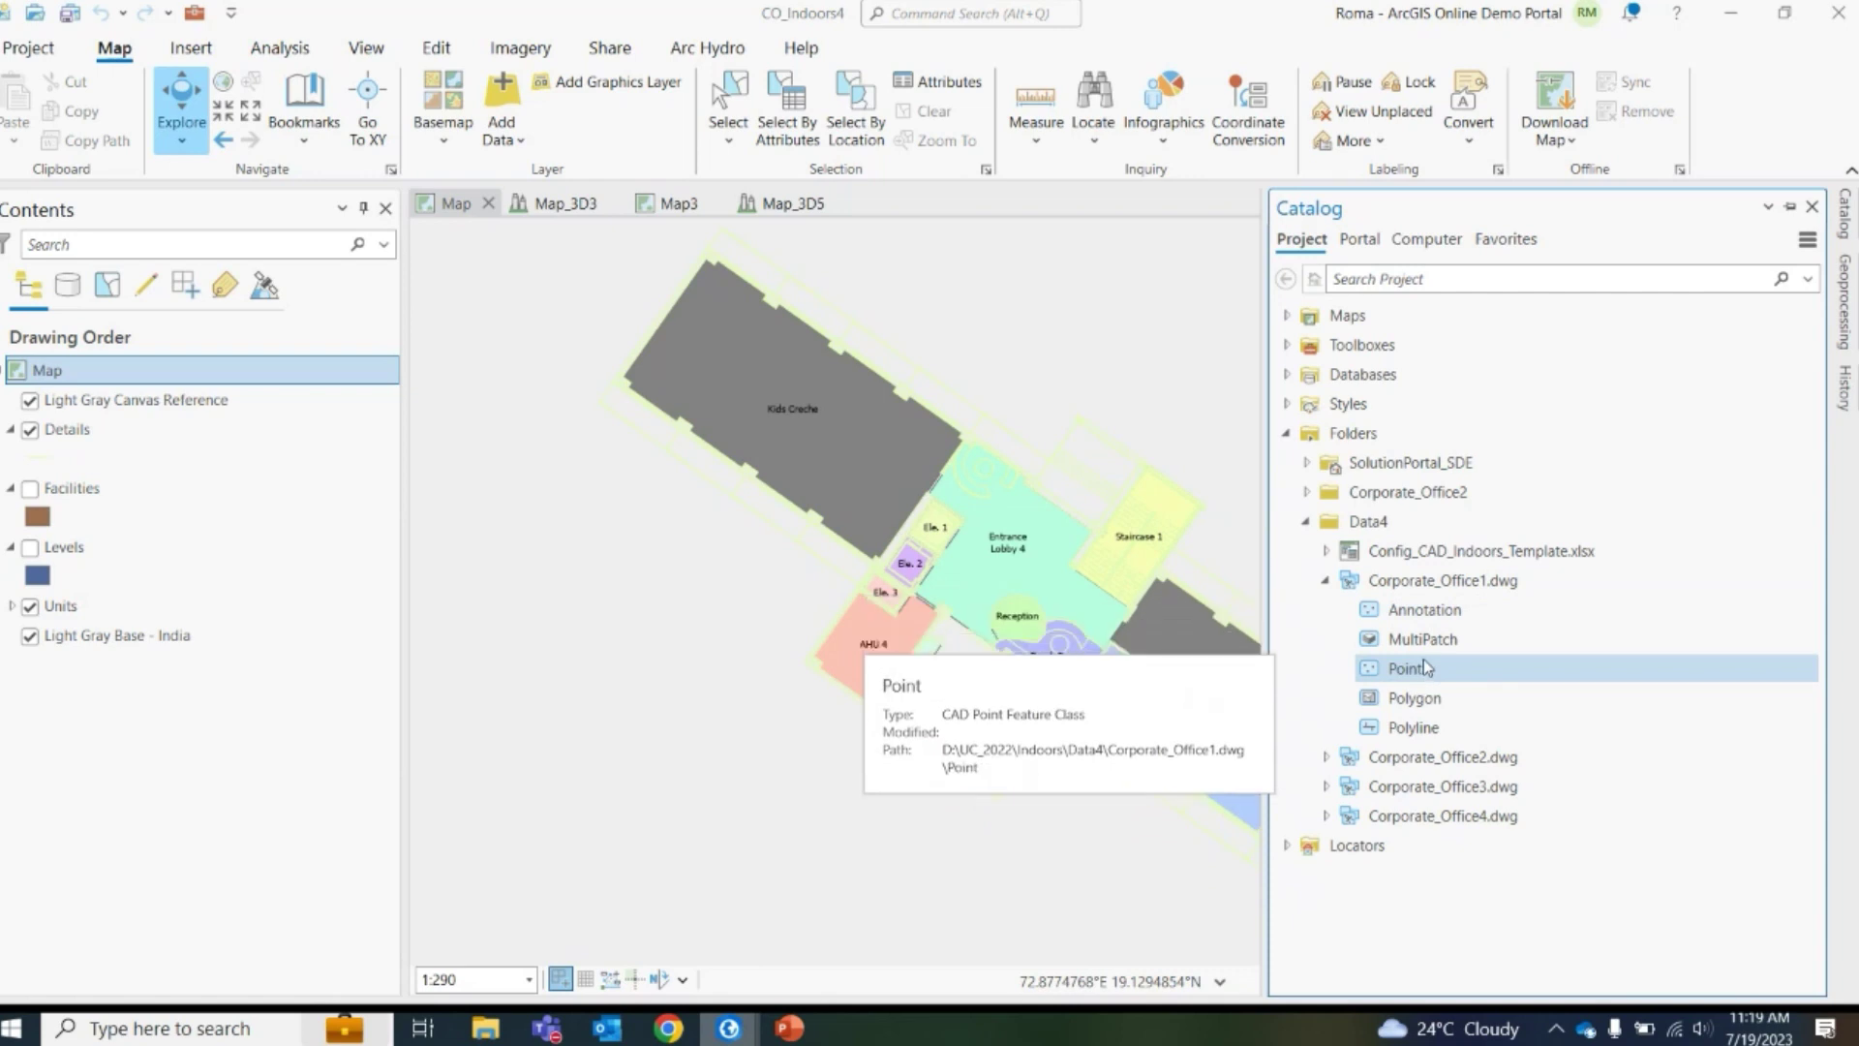
mouse_move(1425, 644)
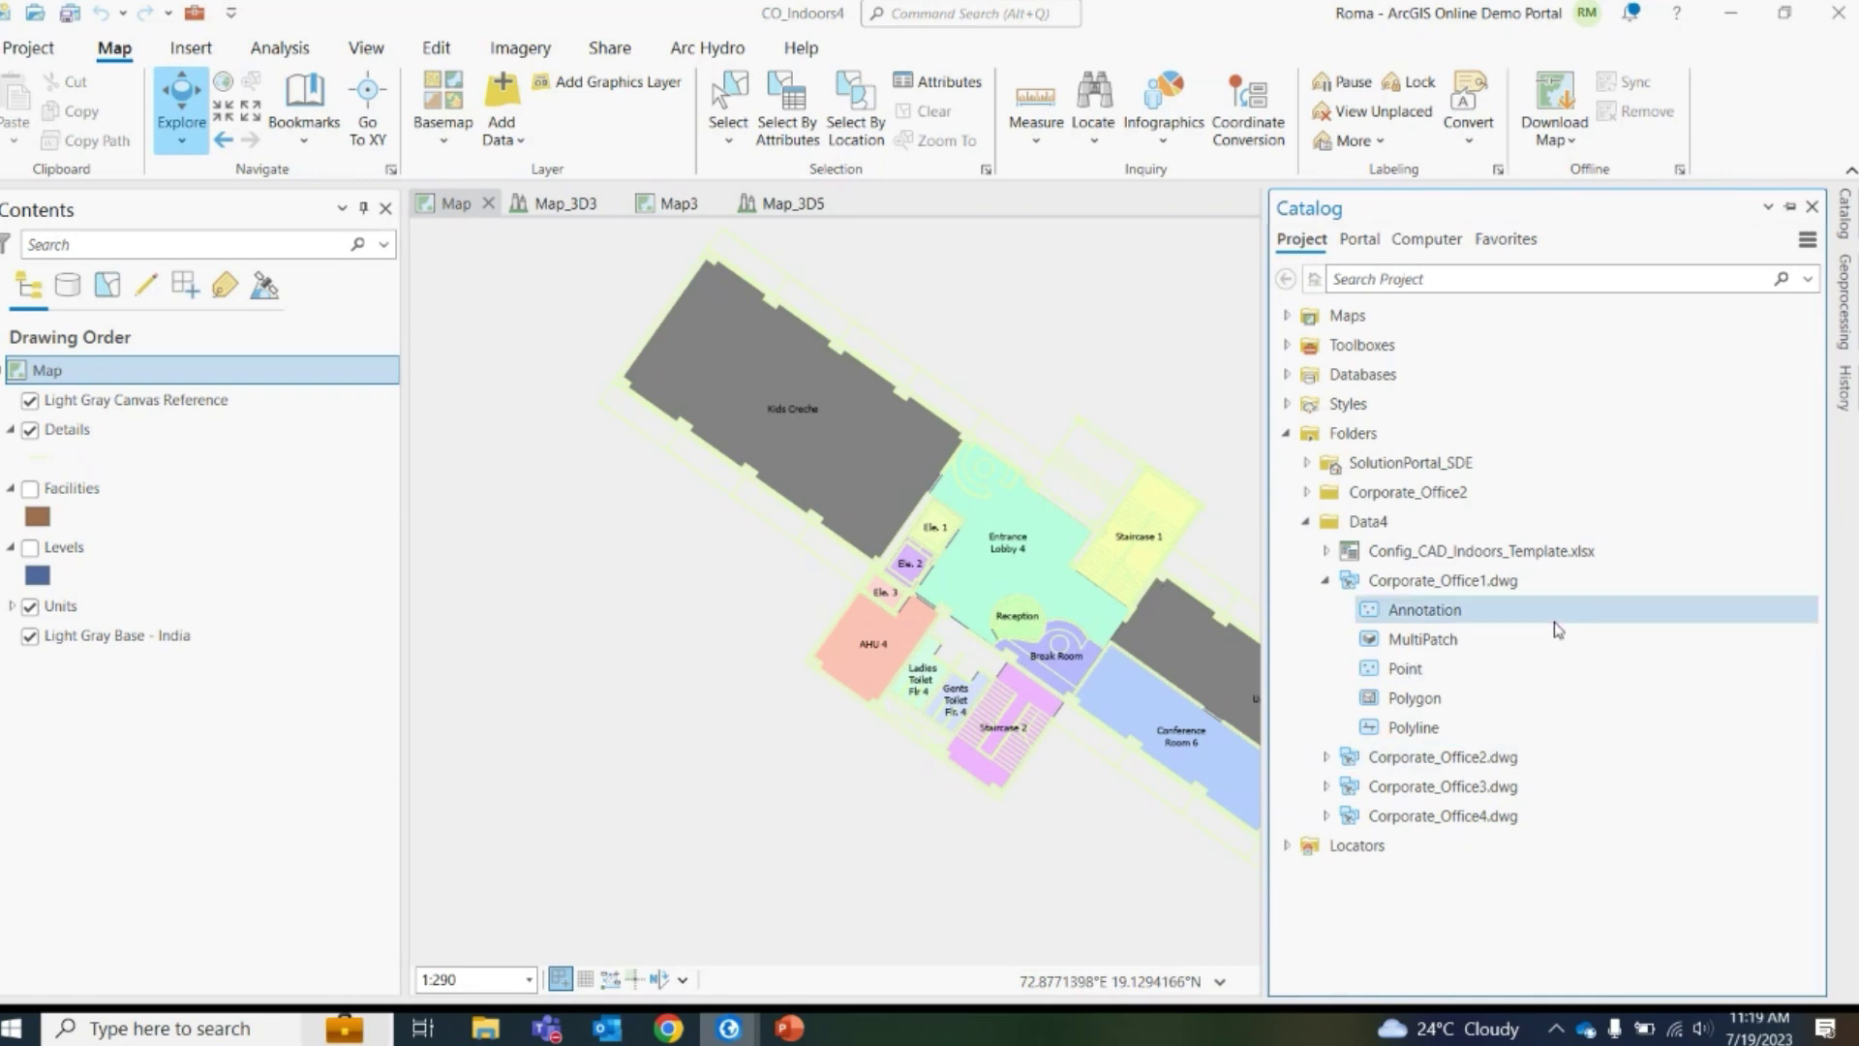
mouse_move(1557, 629)
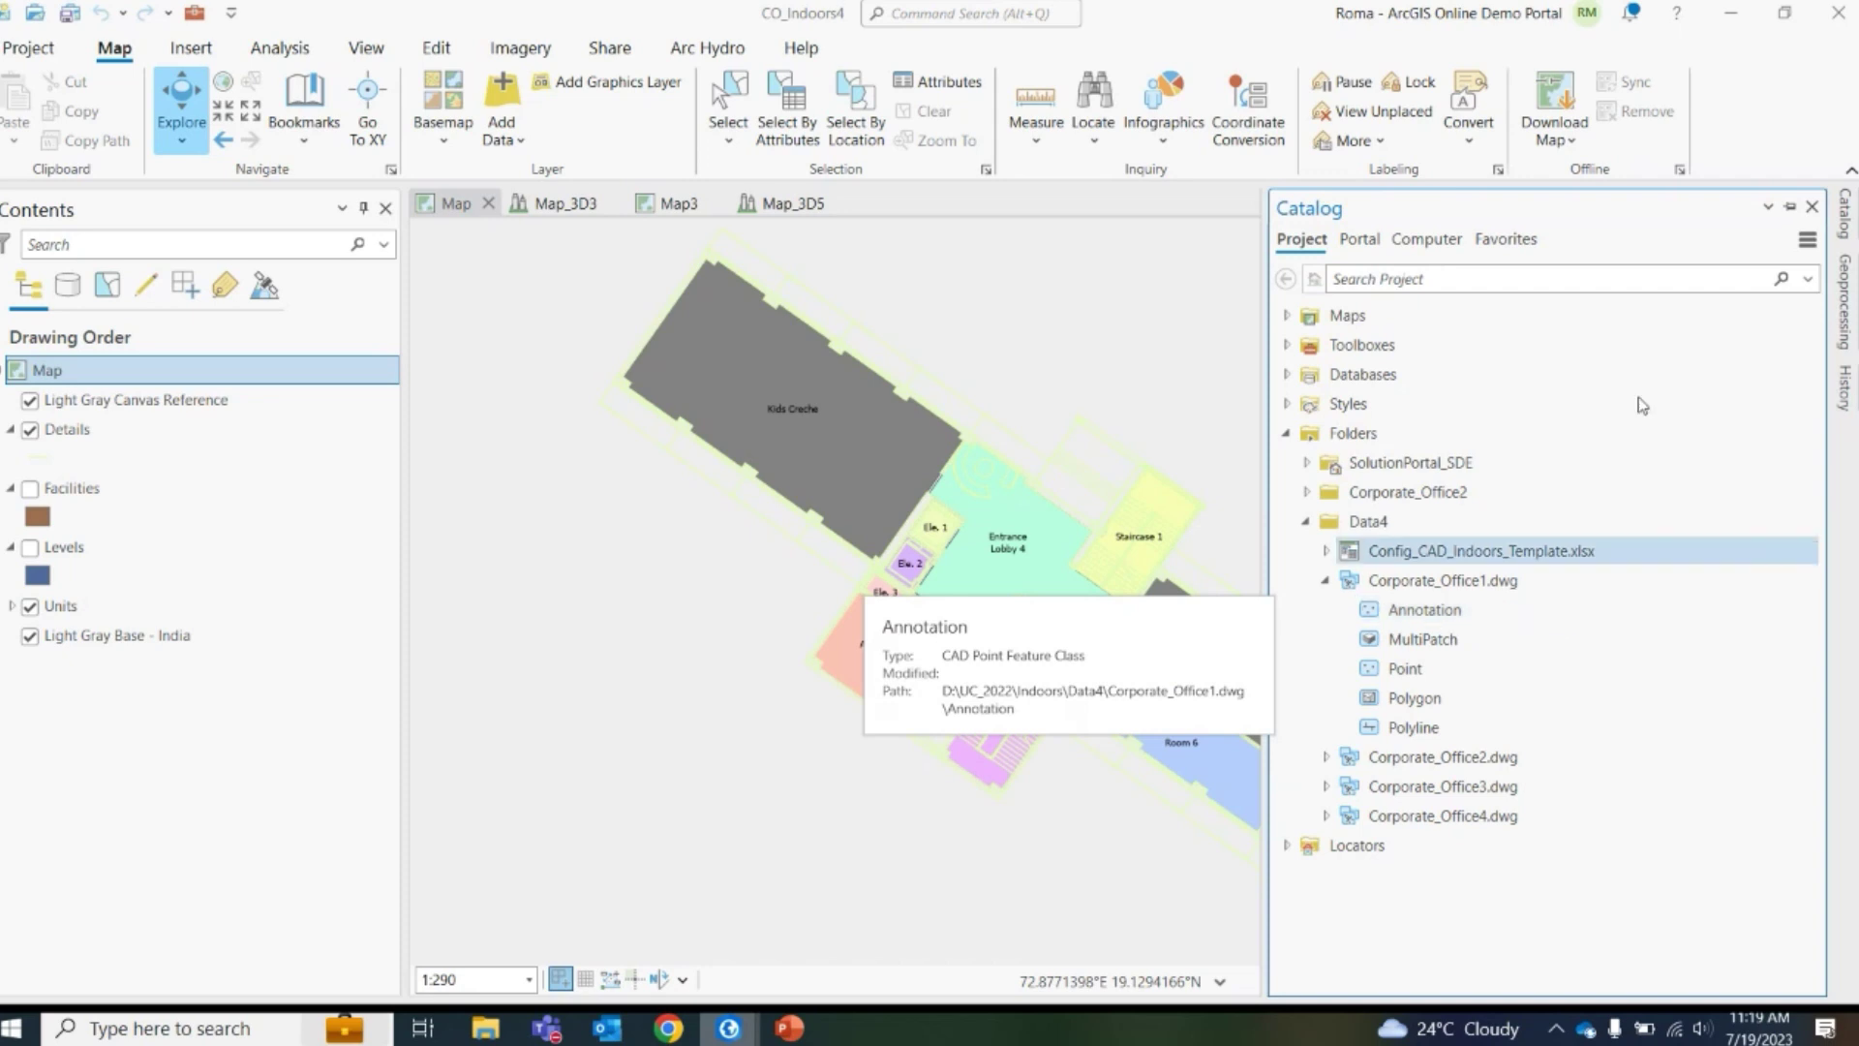
left_click(1845, 314)
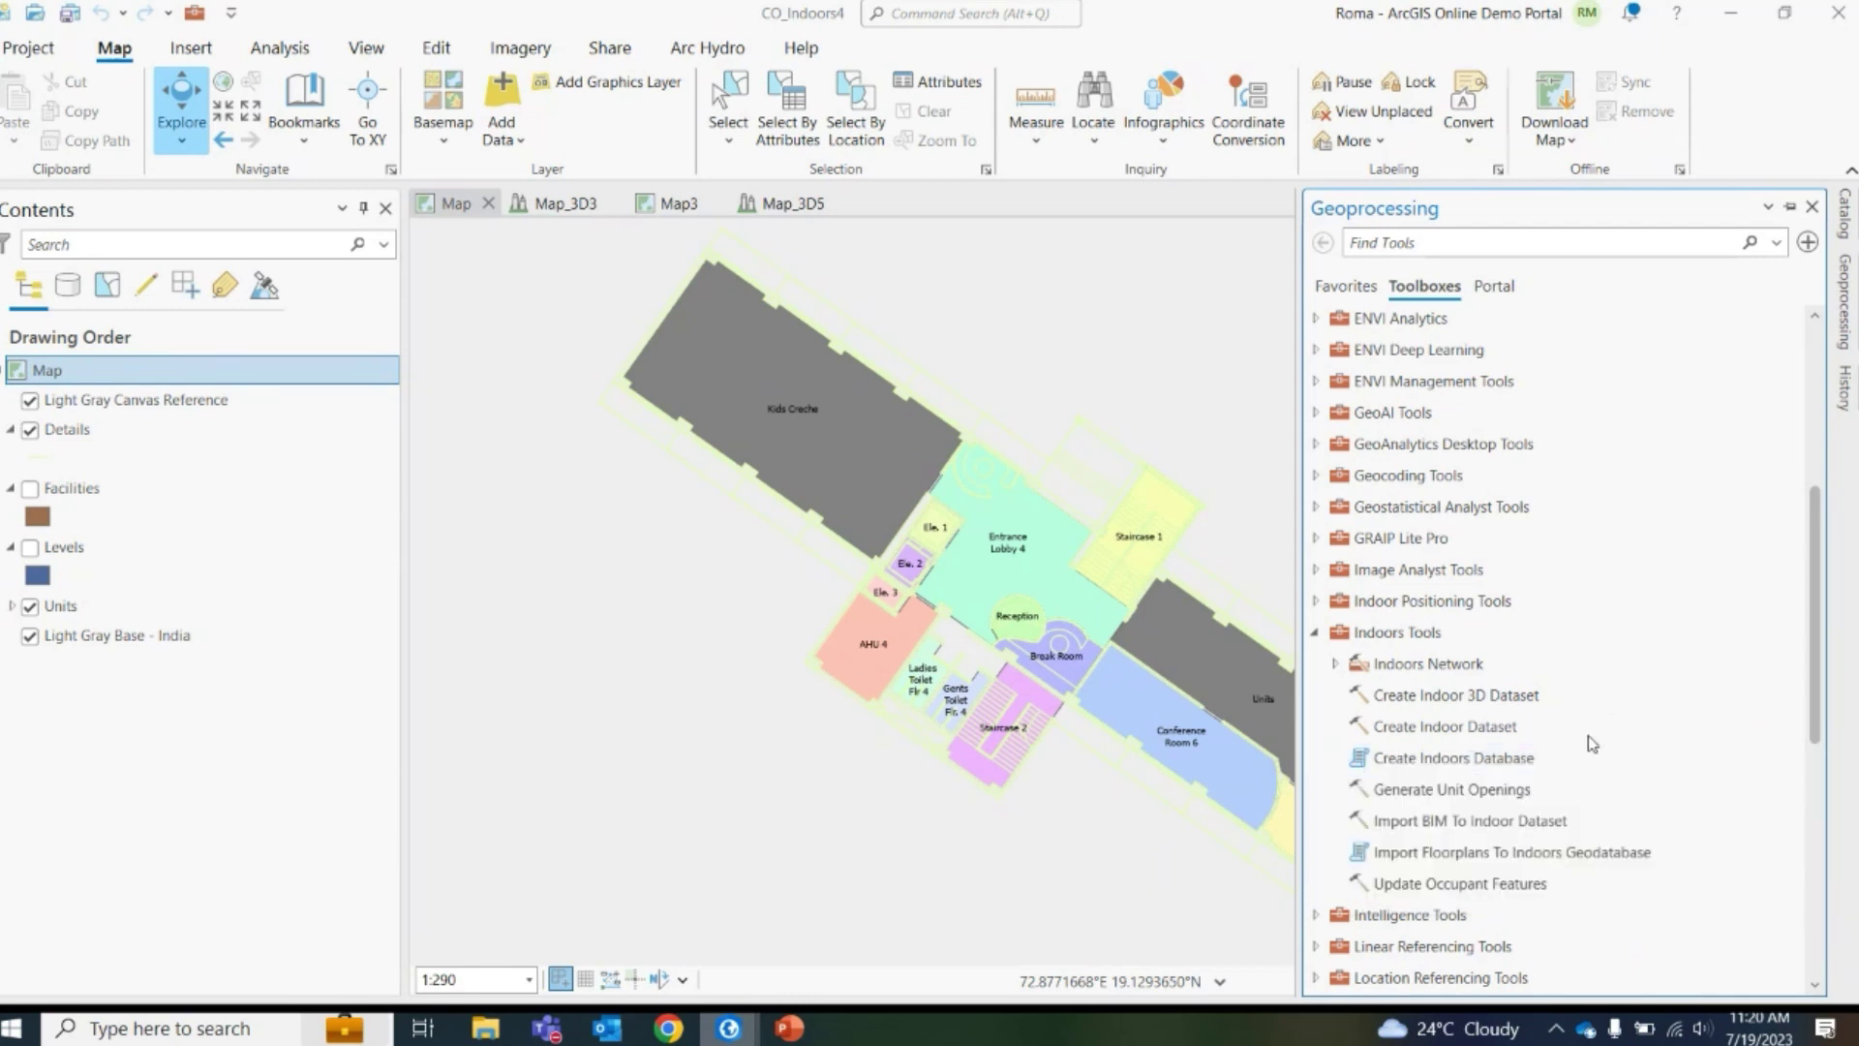
Toggle the Catalog and Geoprocessing panes, point out Create Indoors Database, then collapse the pane
left_click(1845, 228)
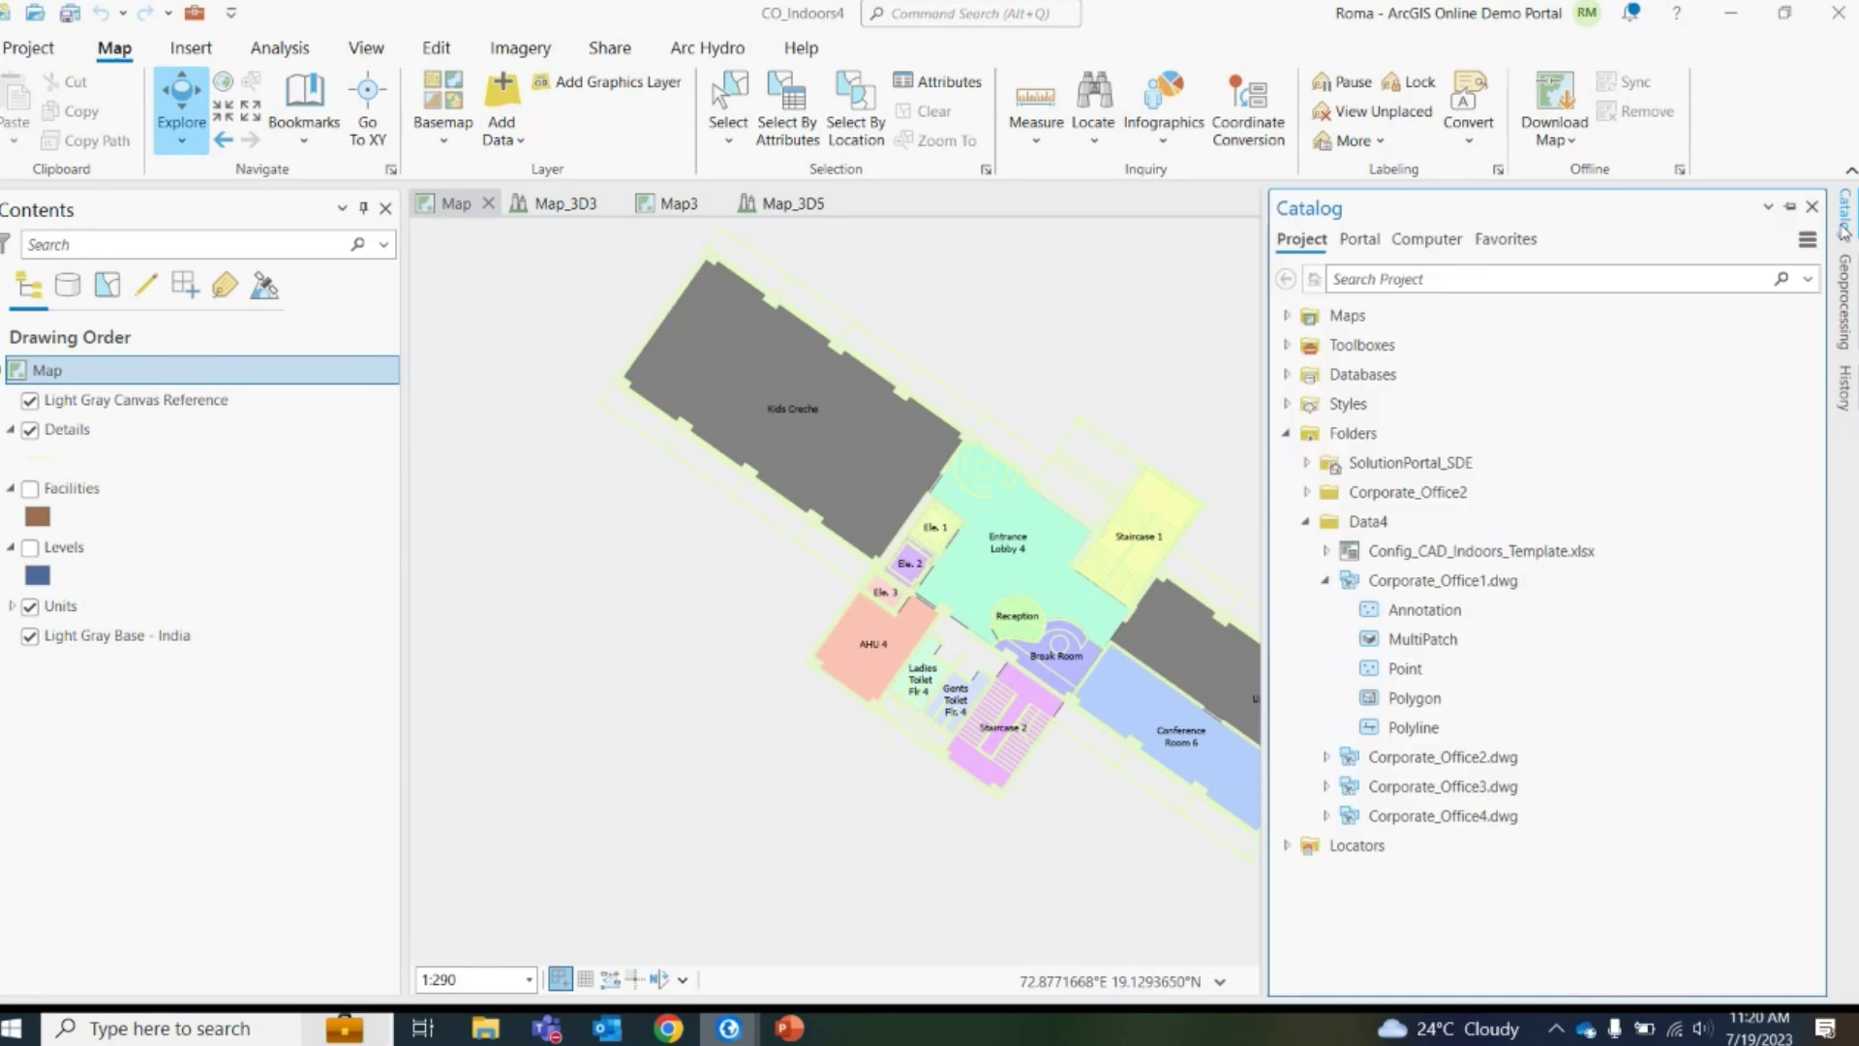
left_click(1845, 229)
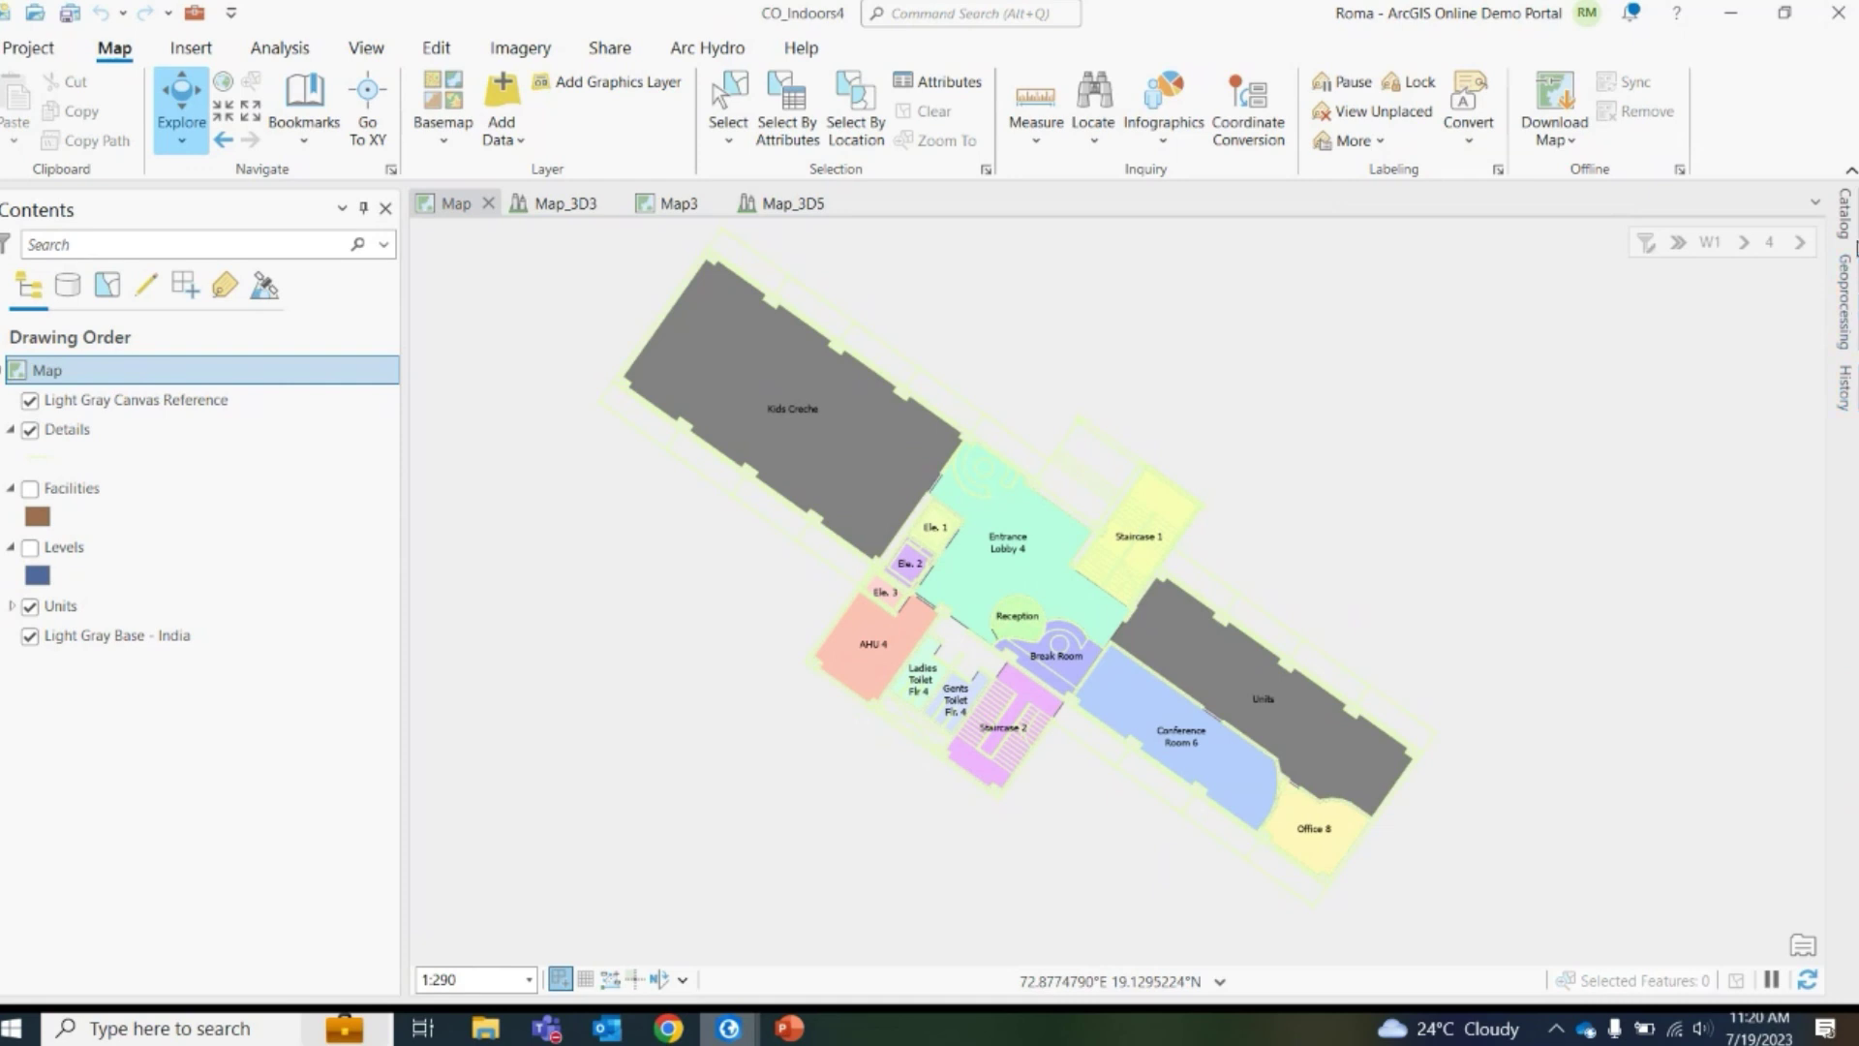
left_click(1845, 218)
left_click(1845, 300)
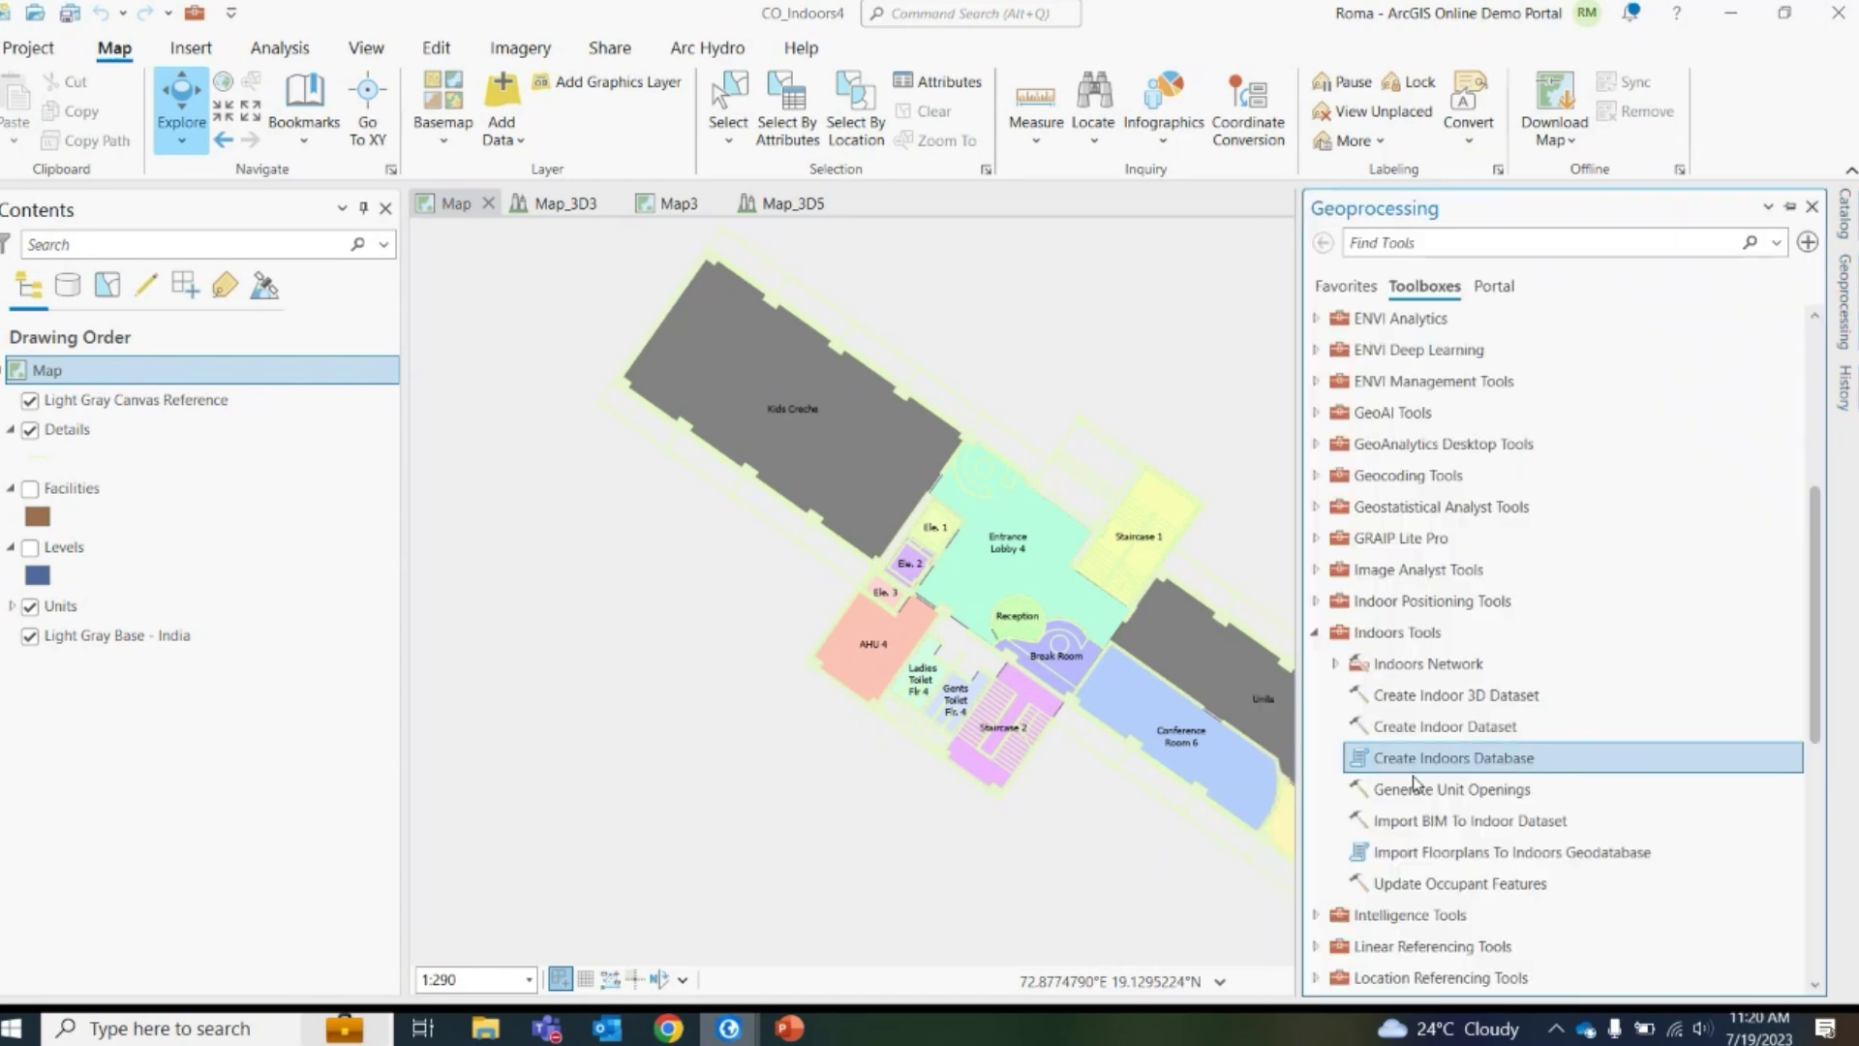
left_click(1468, 792)
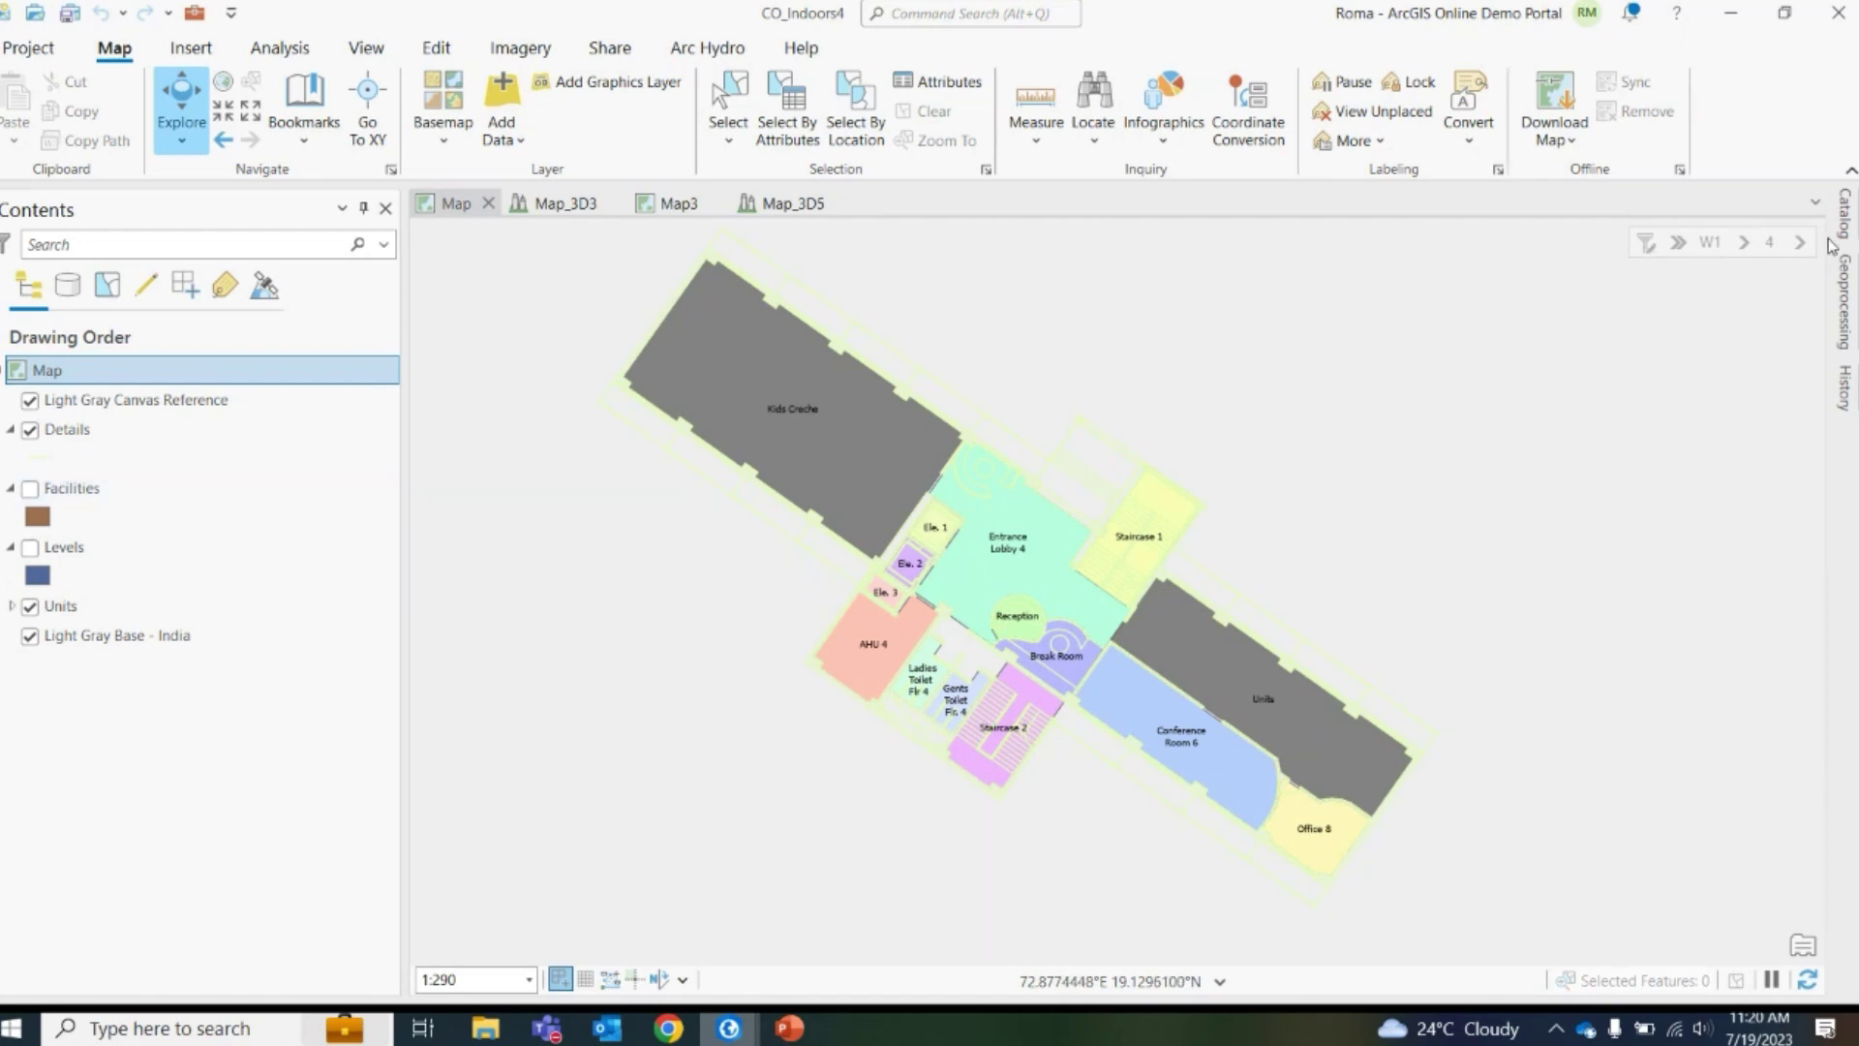
left_click(1710, 244)
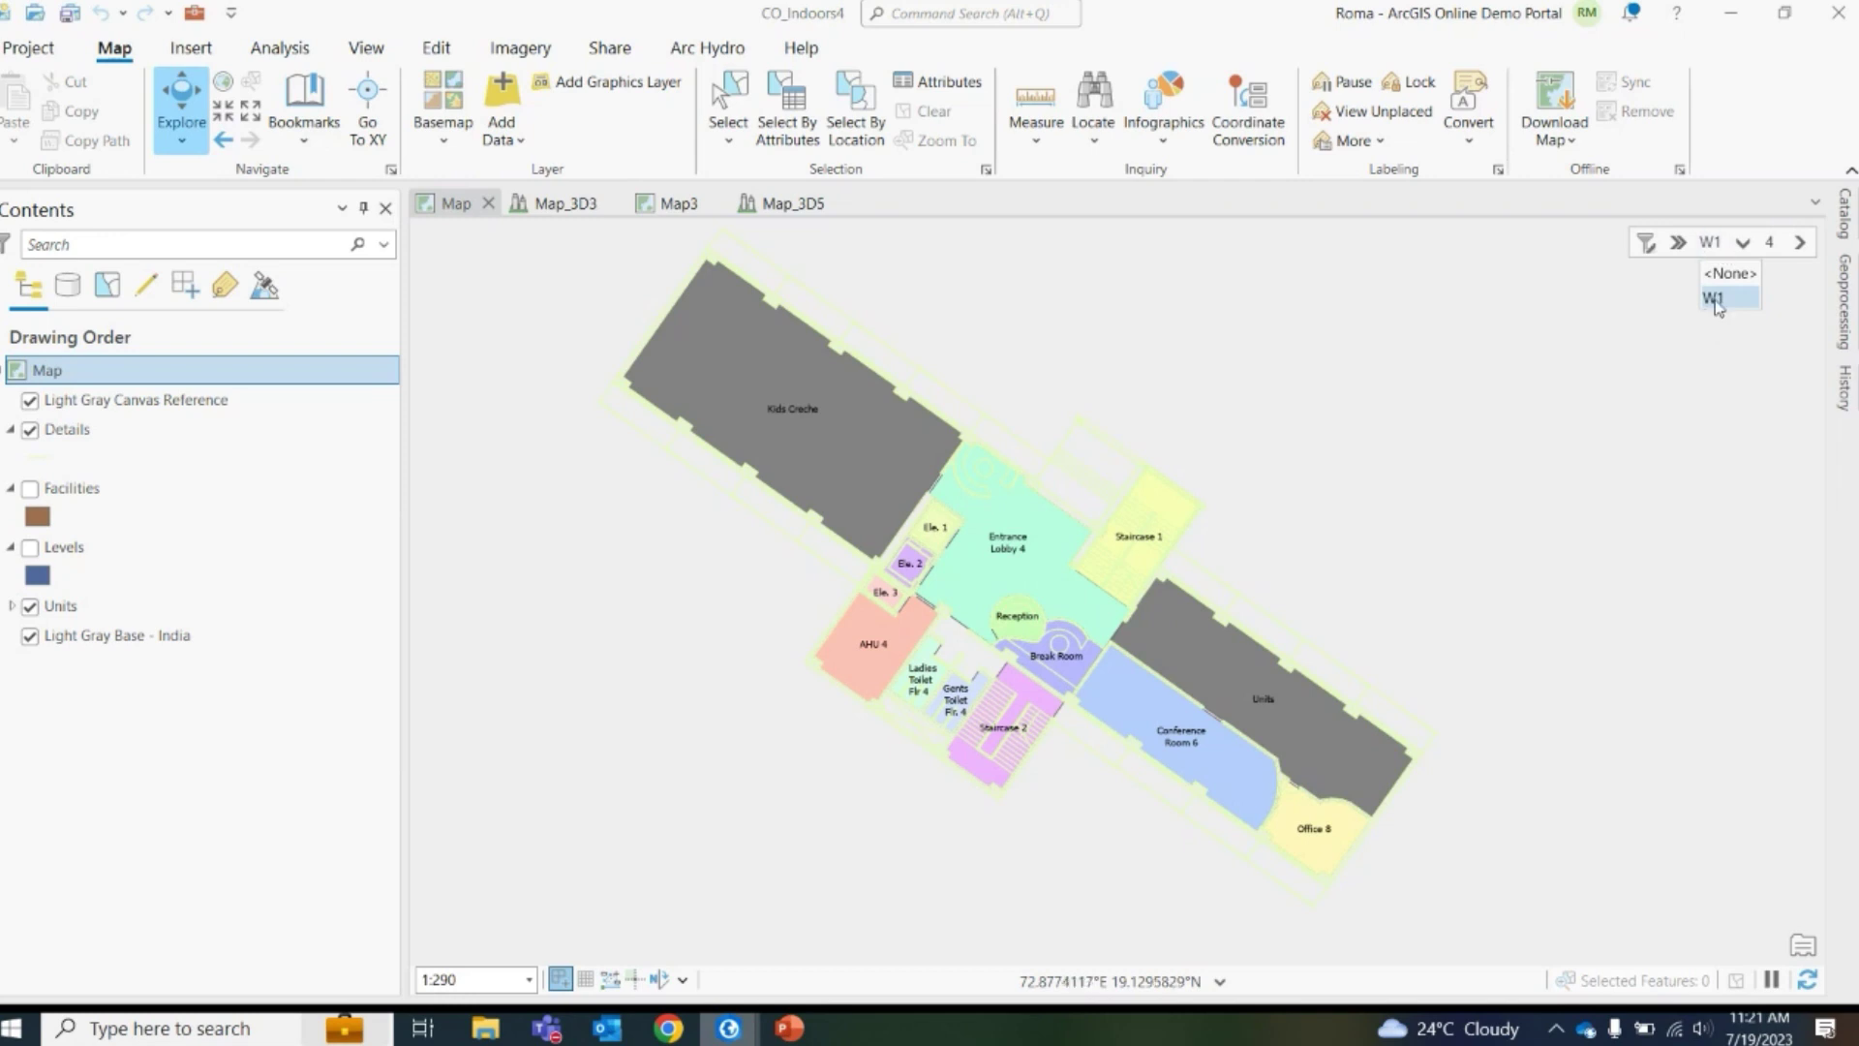
left_click(1716, 300)
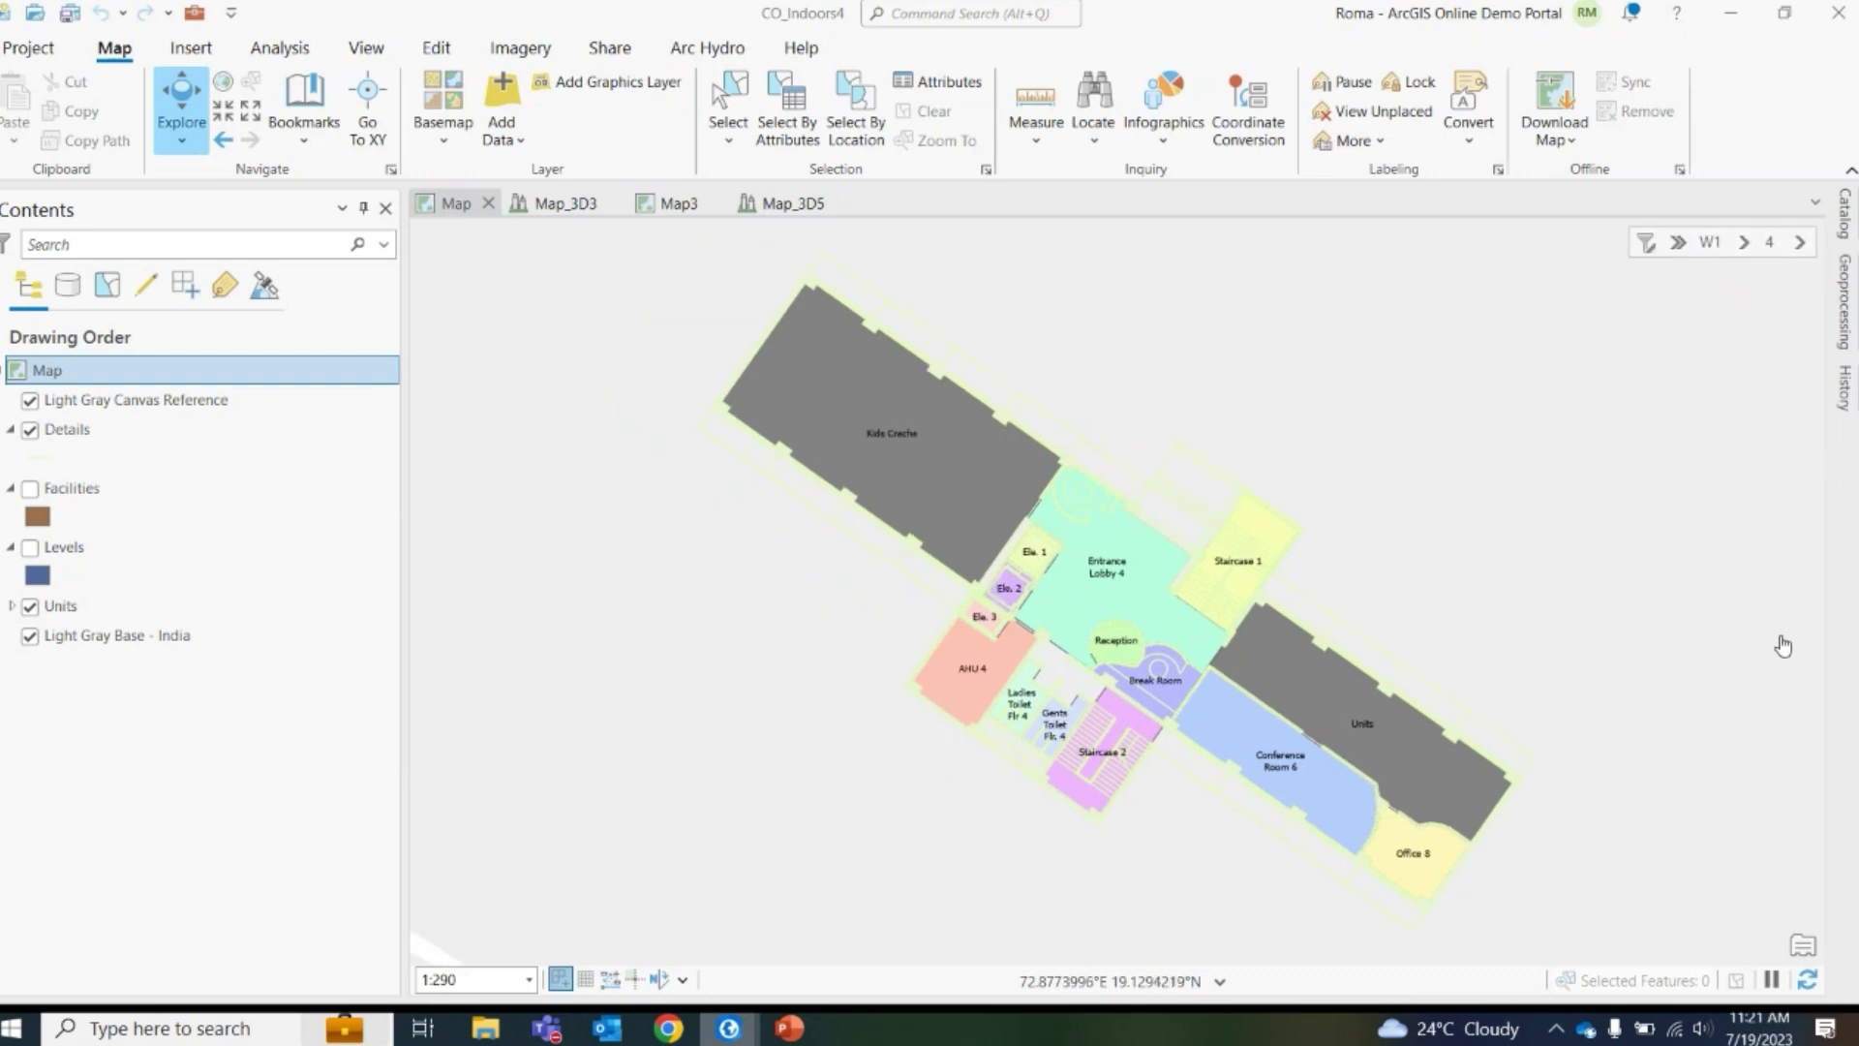
left_click(1800, 242)
left_click(1803, 246)
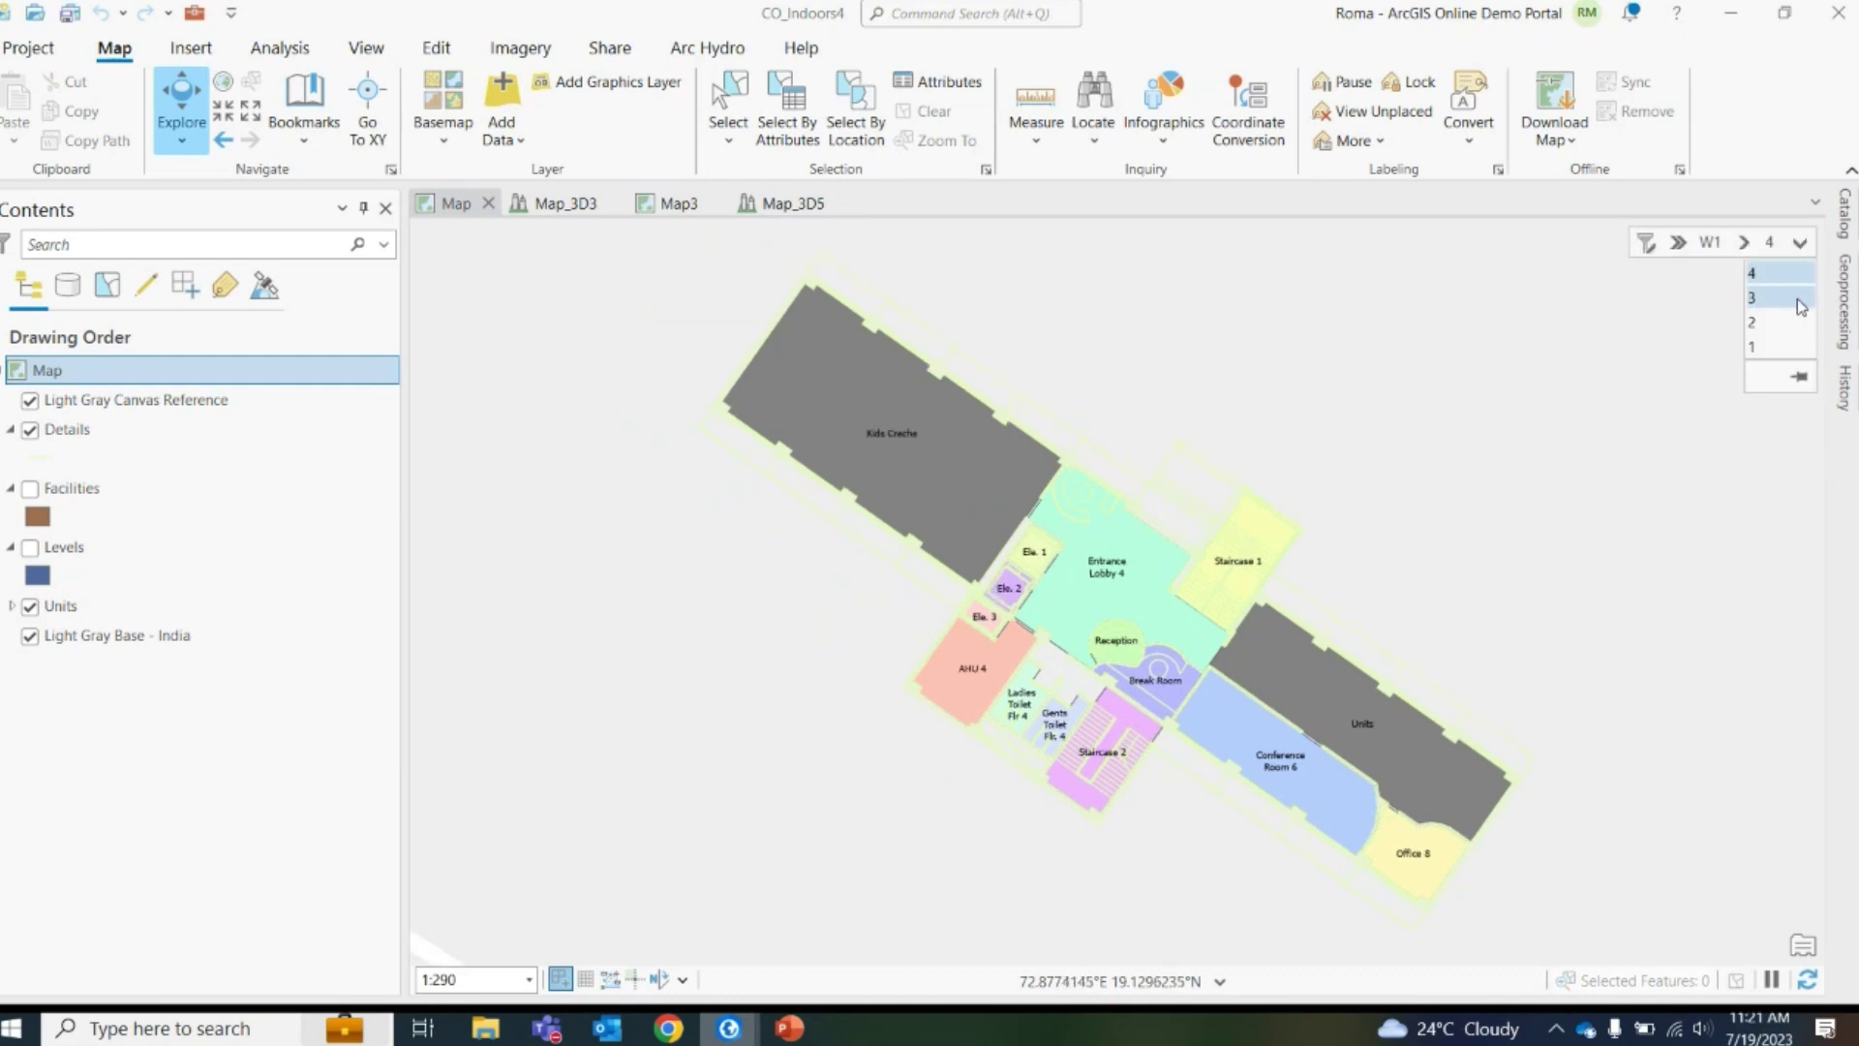
left_click(1789, 349)
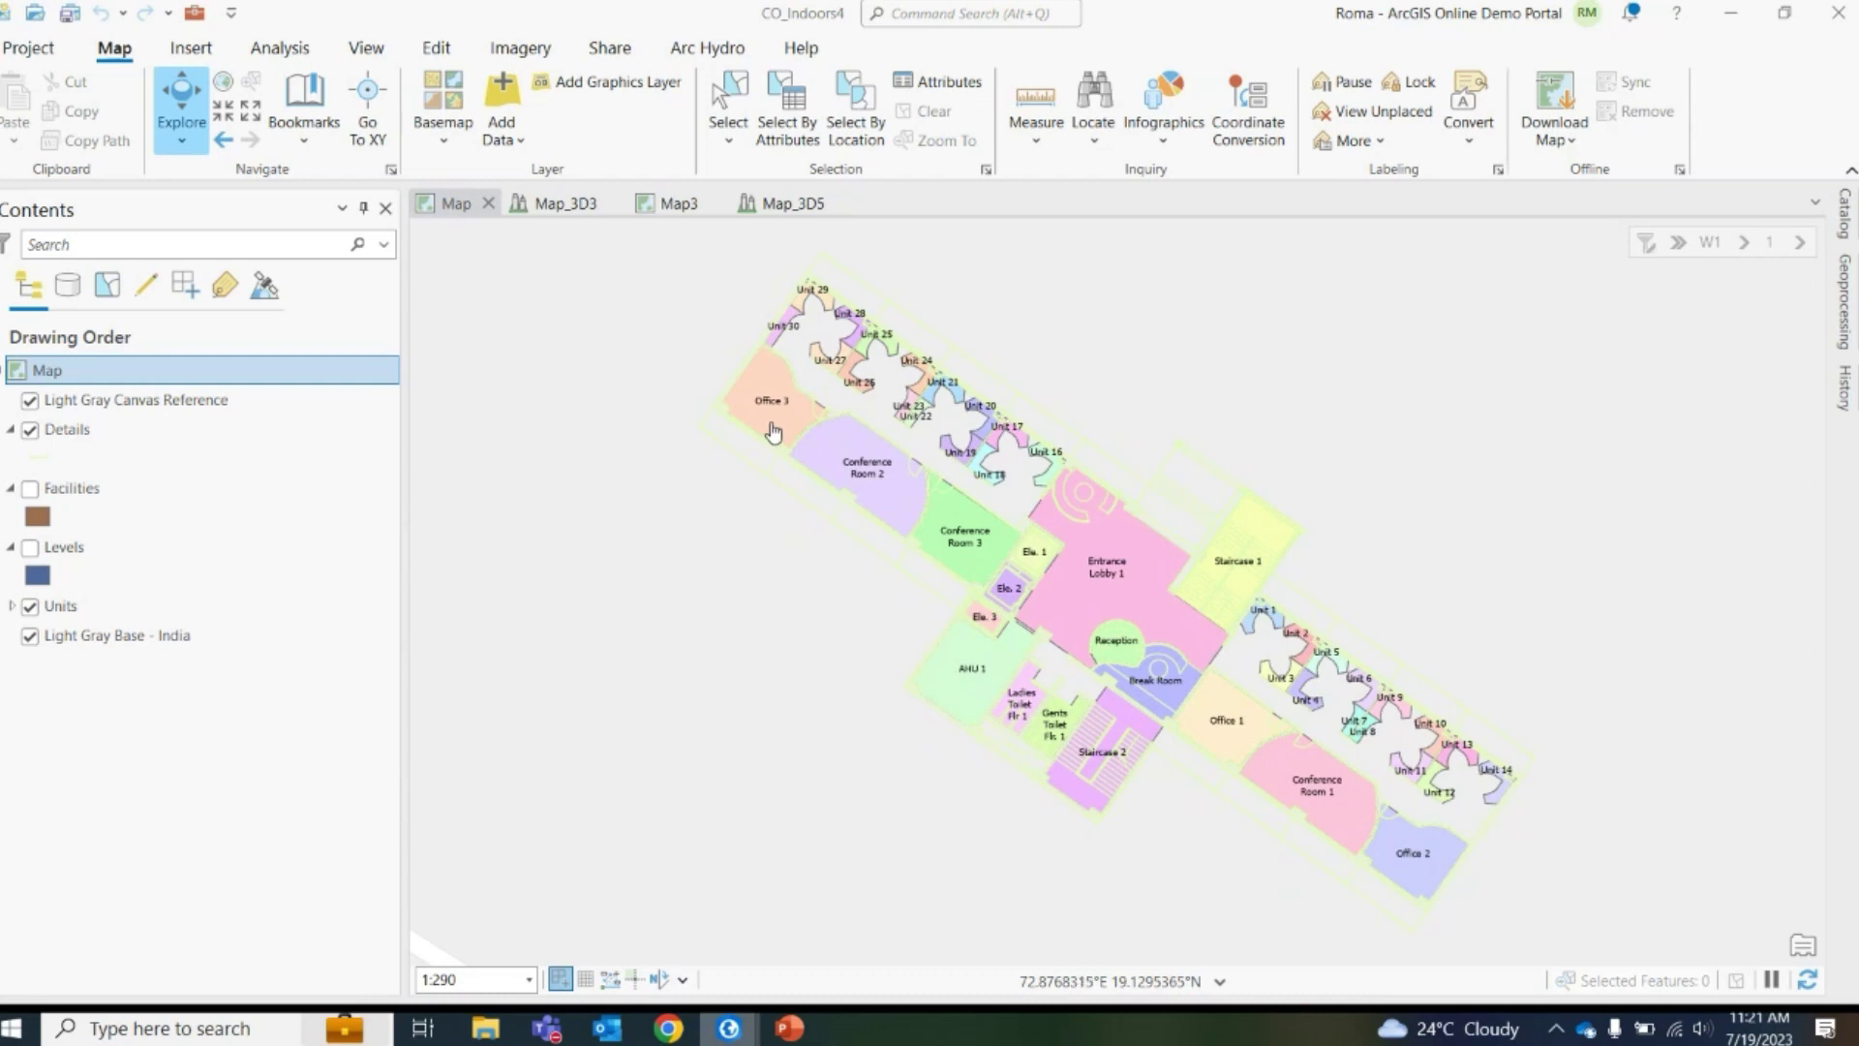
scroll(1253, 697, "up", 5)
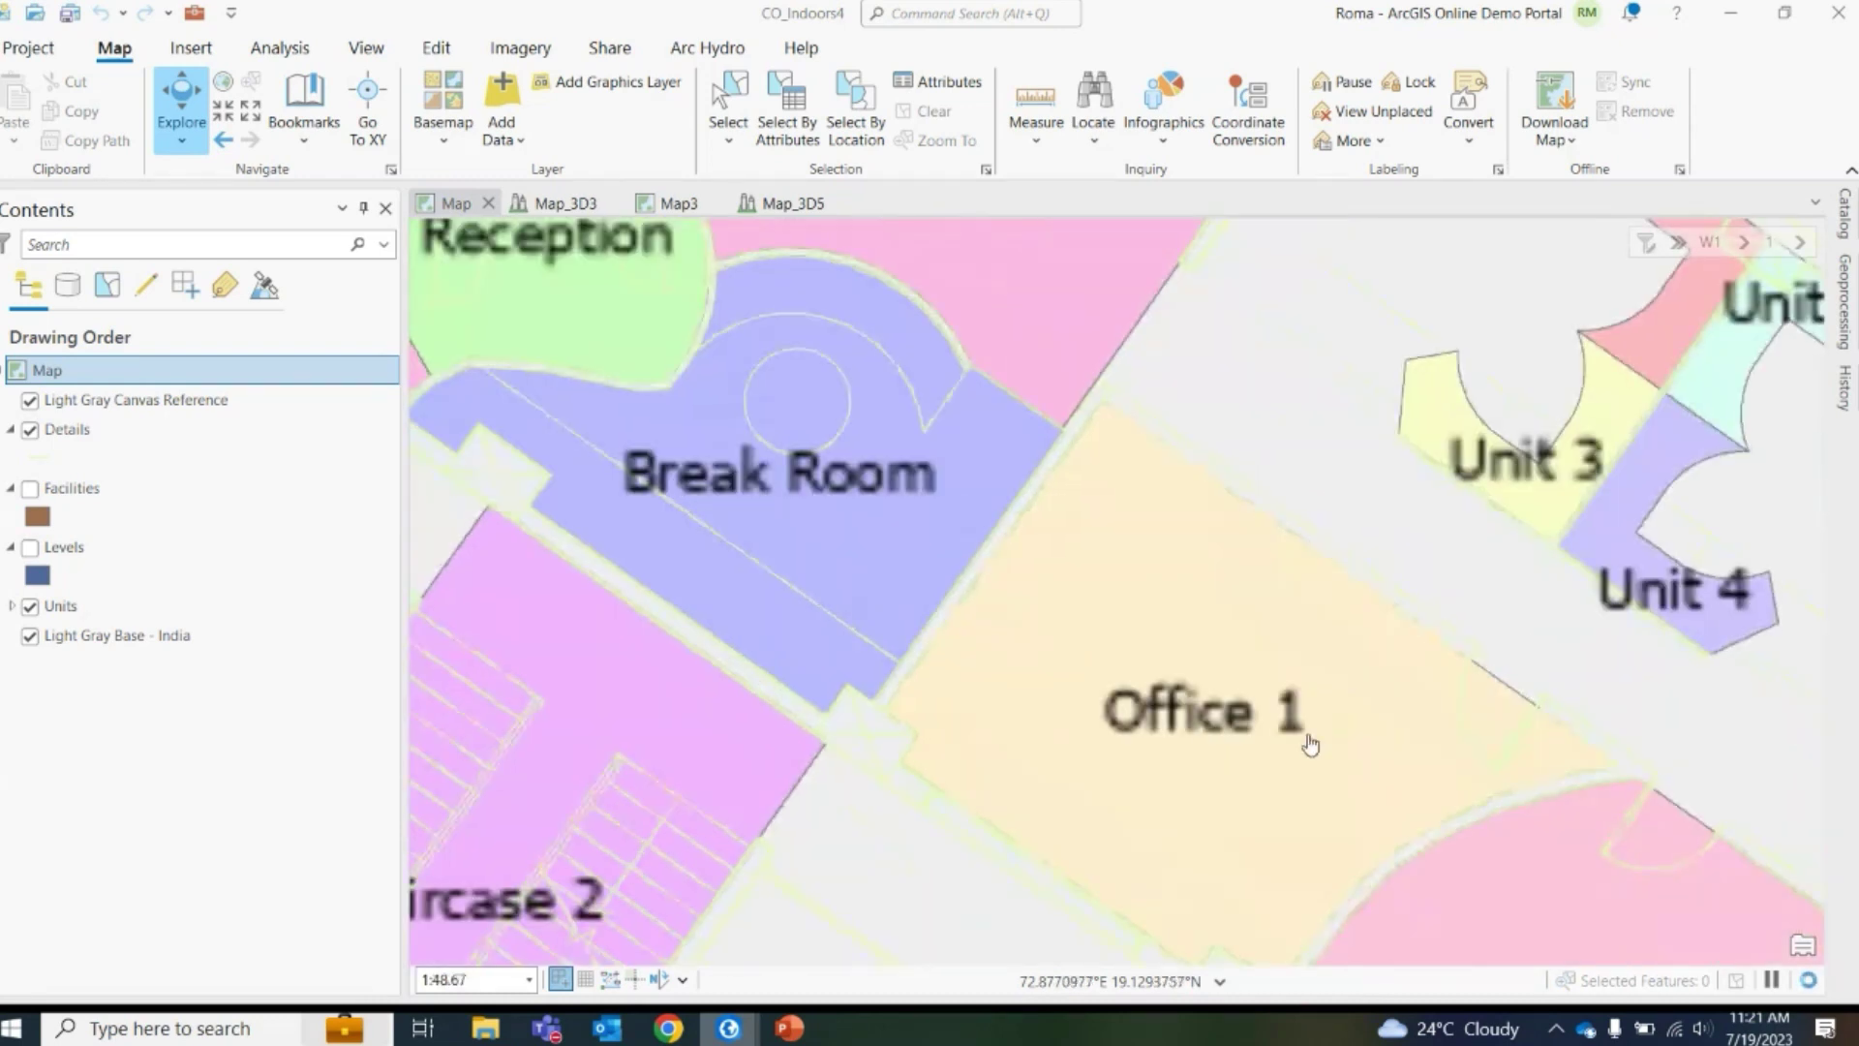
scroll(1307, 741, "down", 5)
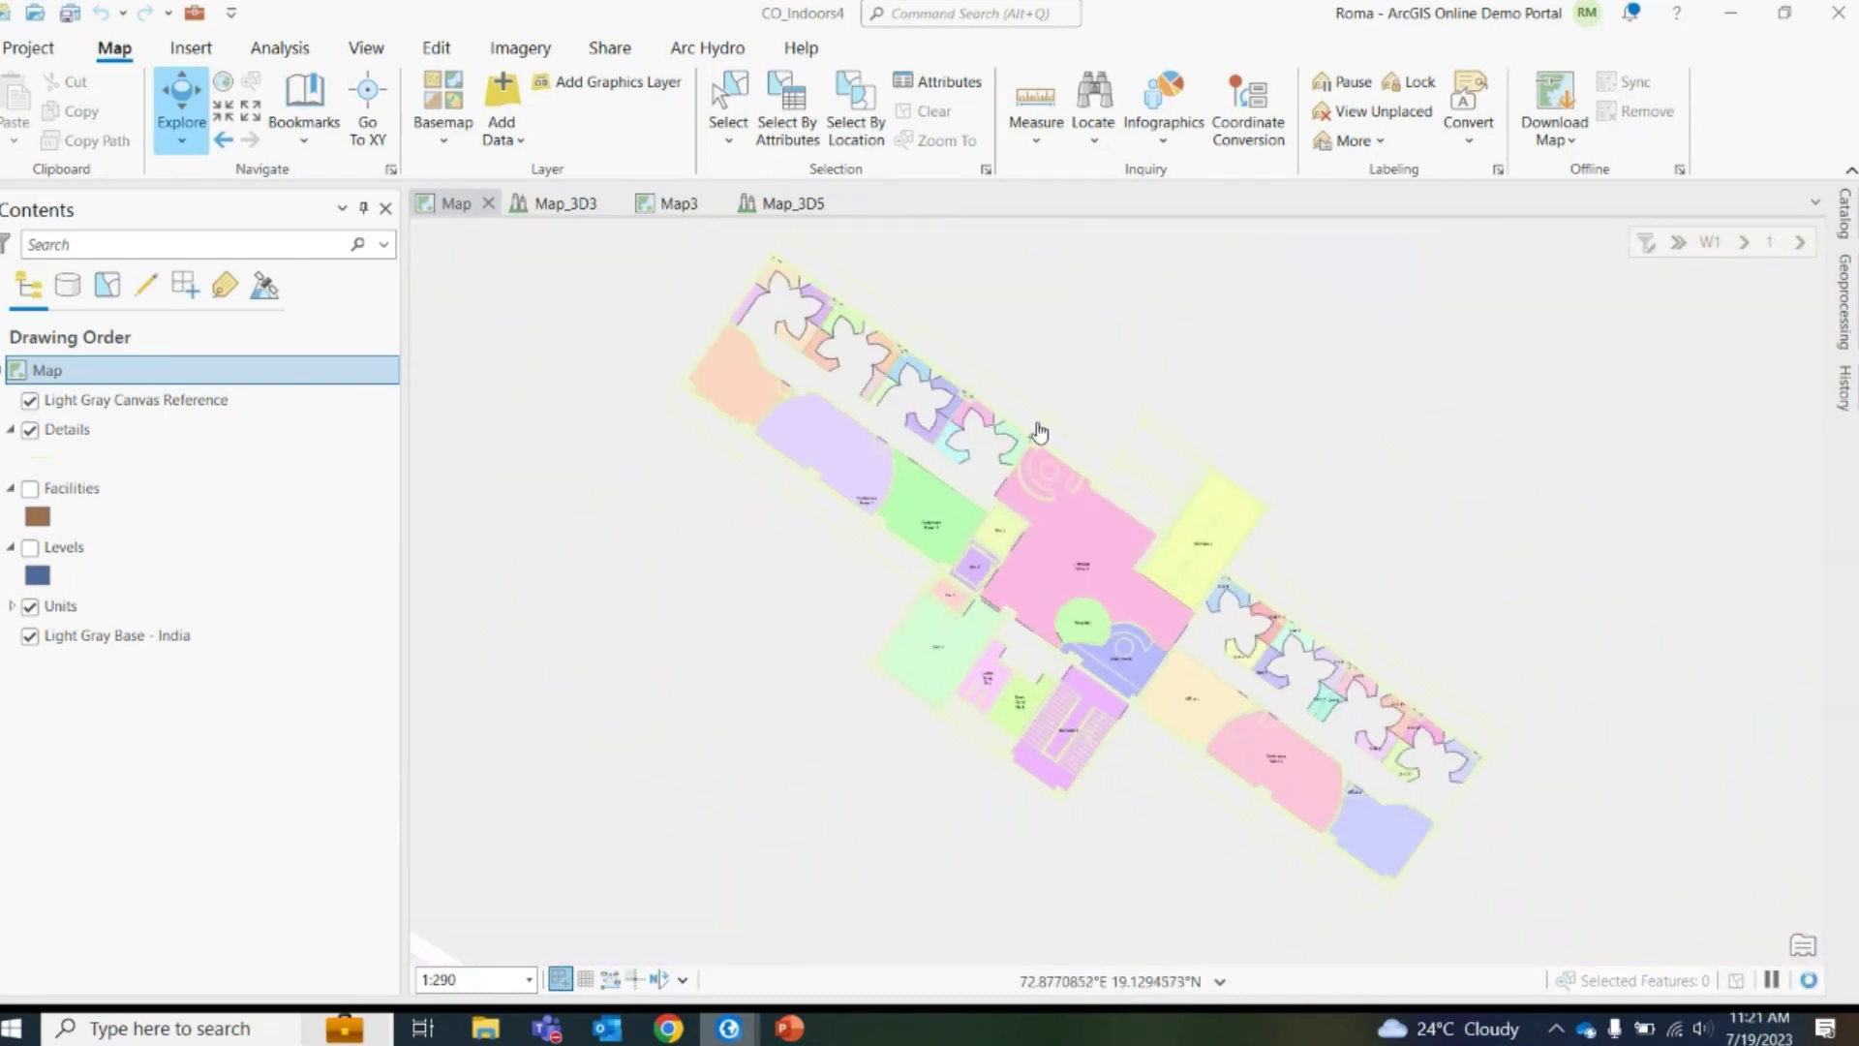
left_click(1799, 242)
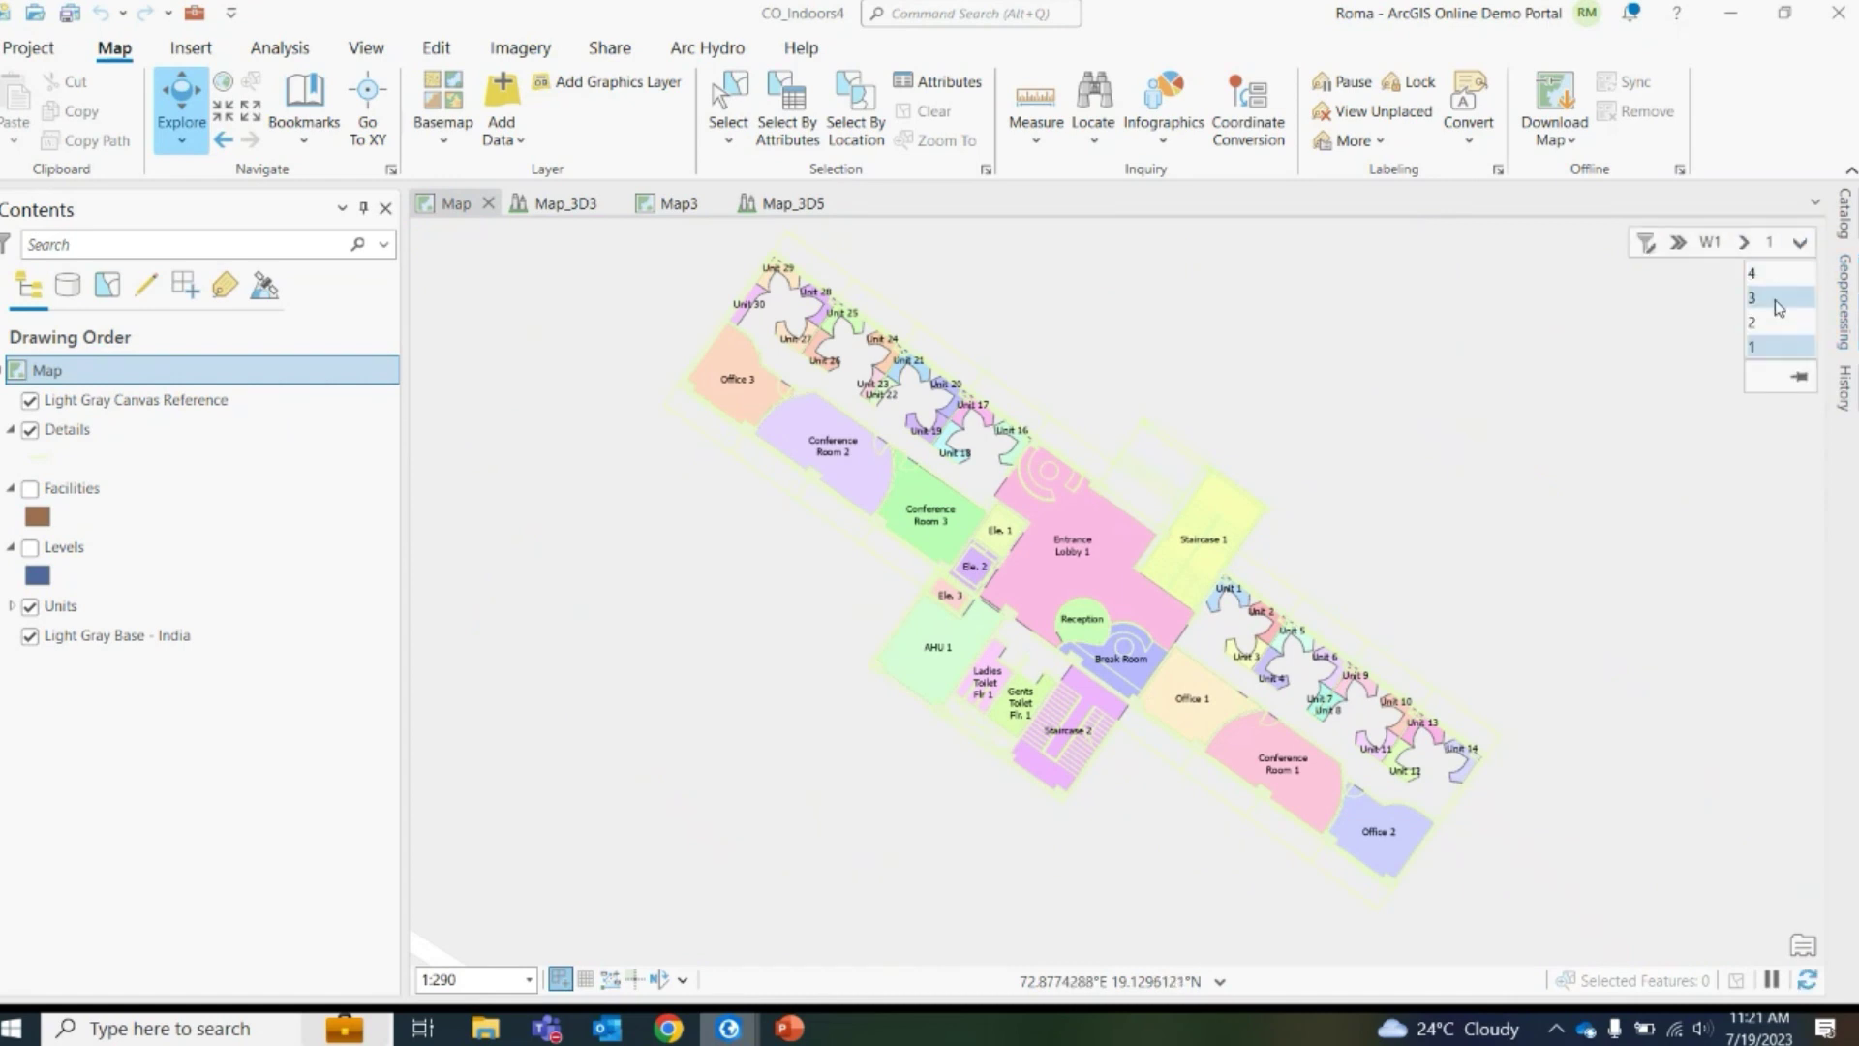
left_click(1778, 299)
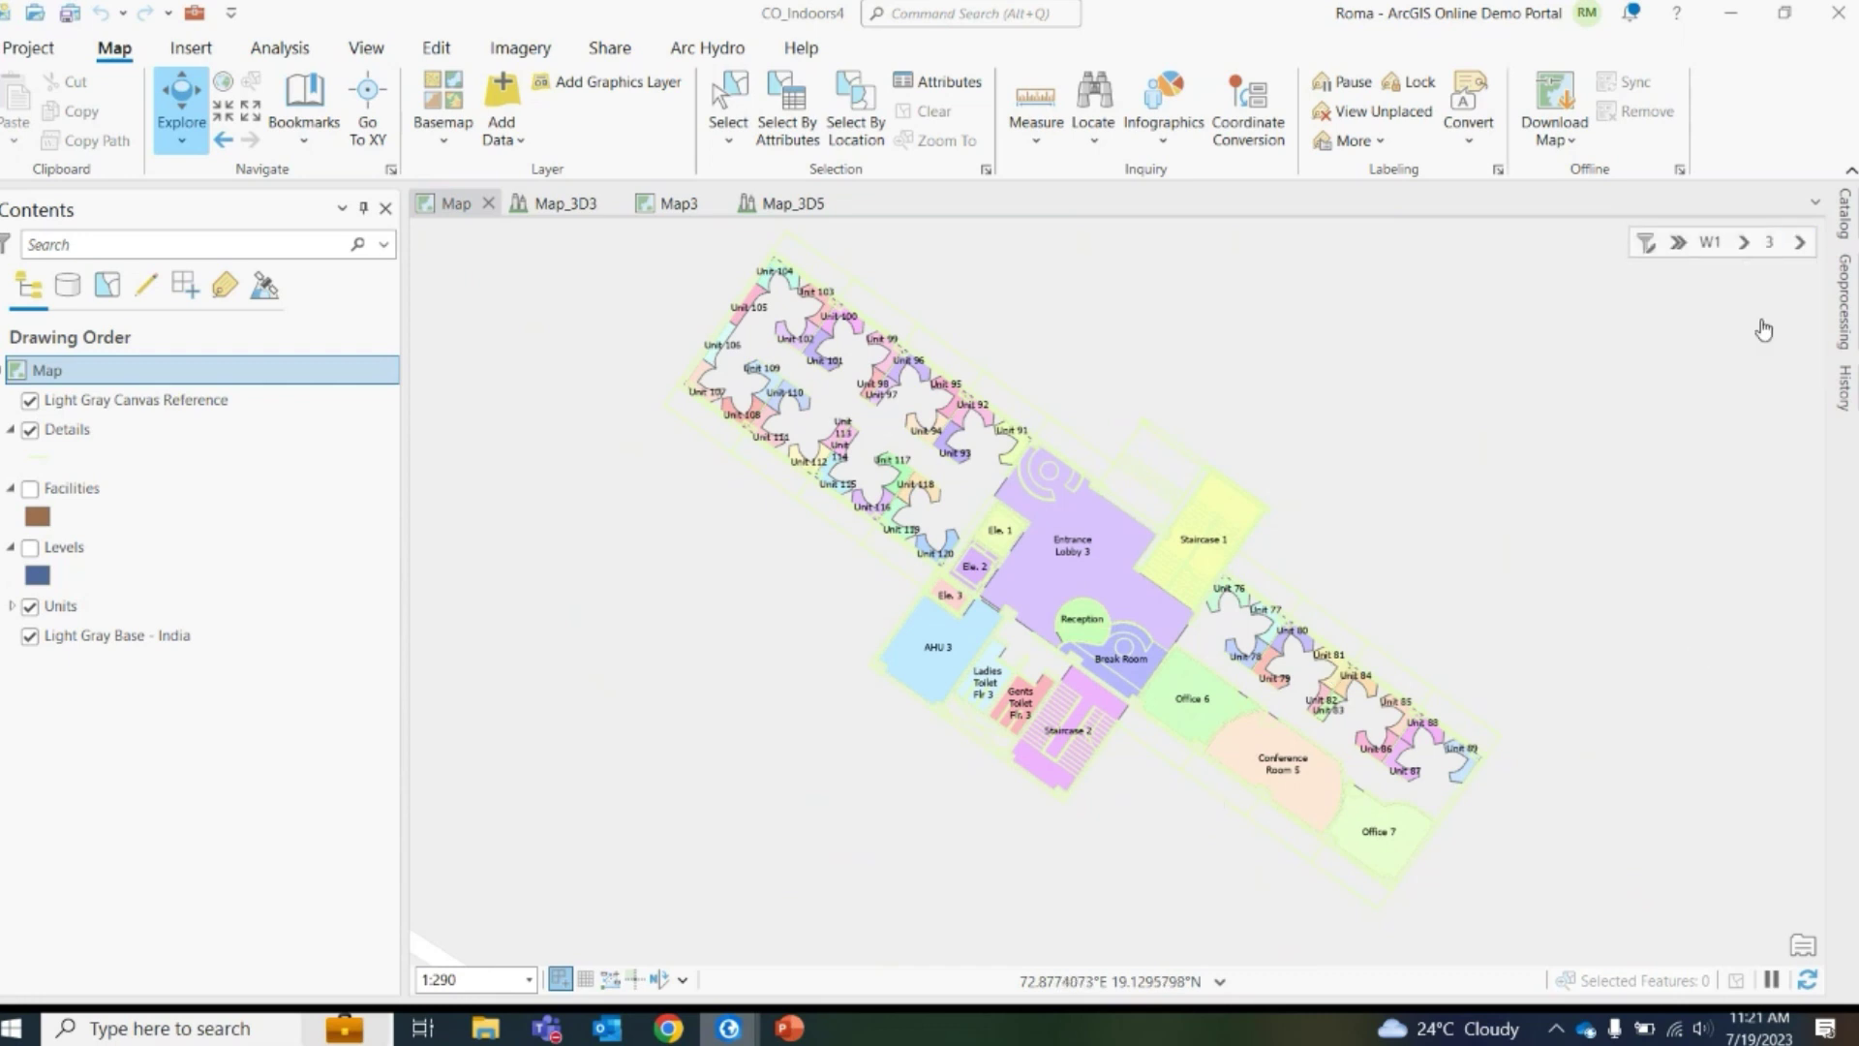
left_click(1798, 243)
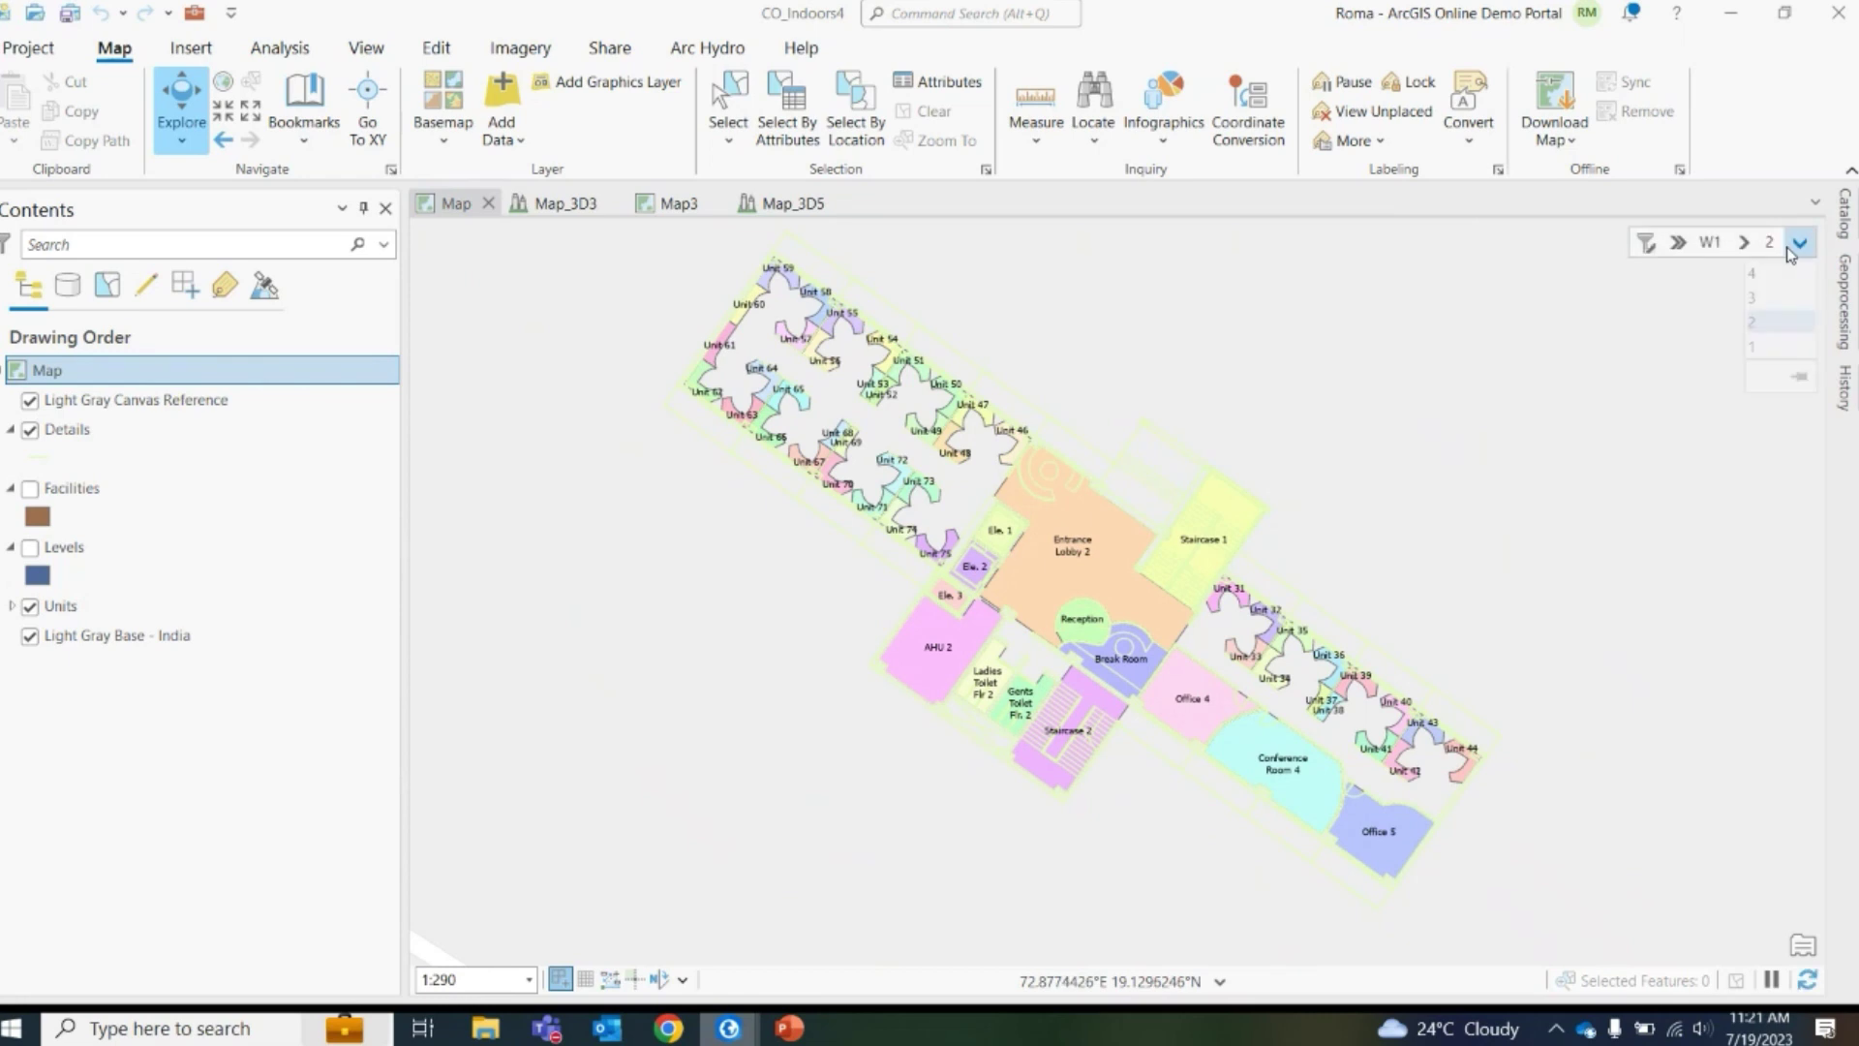
left_click(1751, 273)
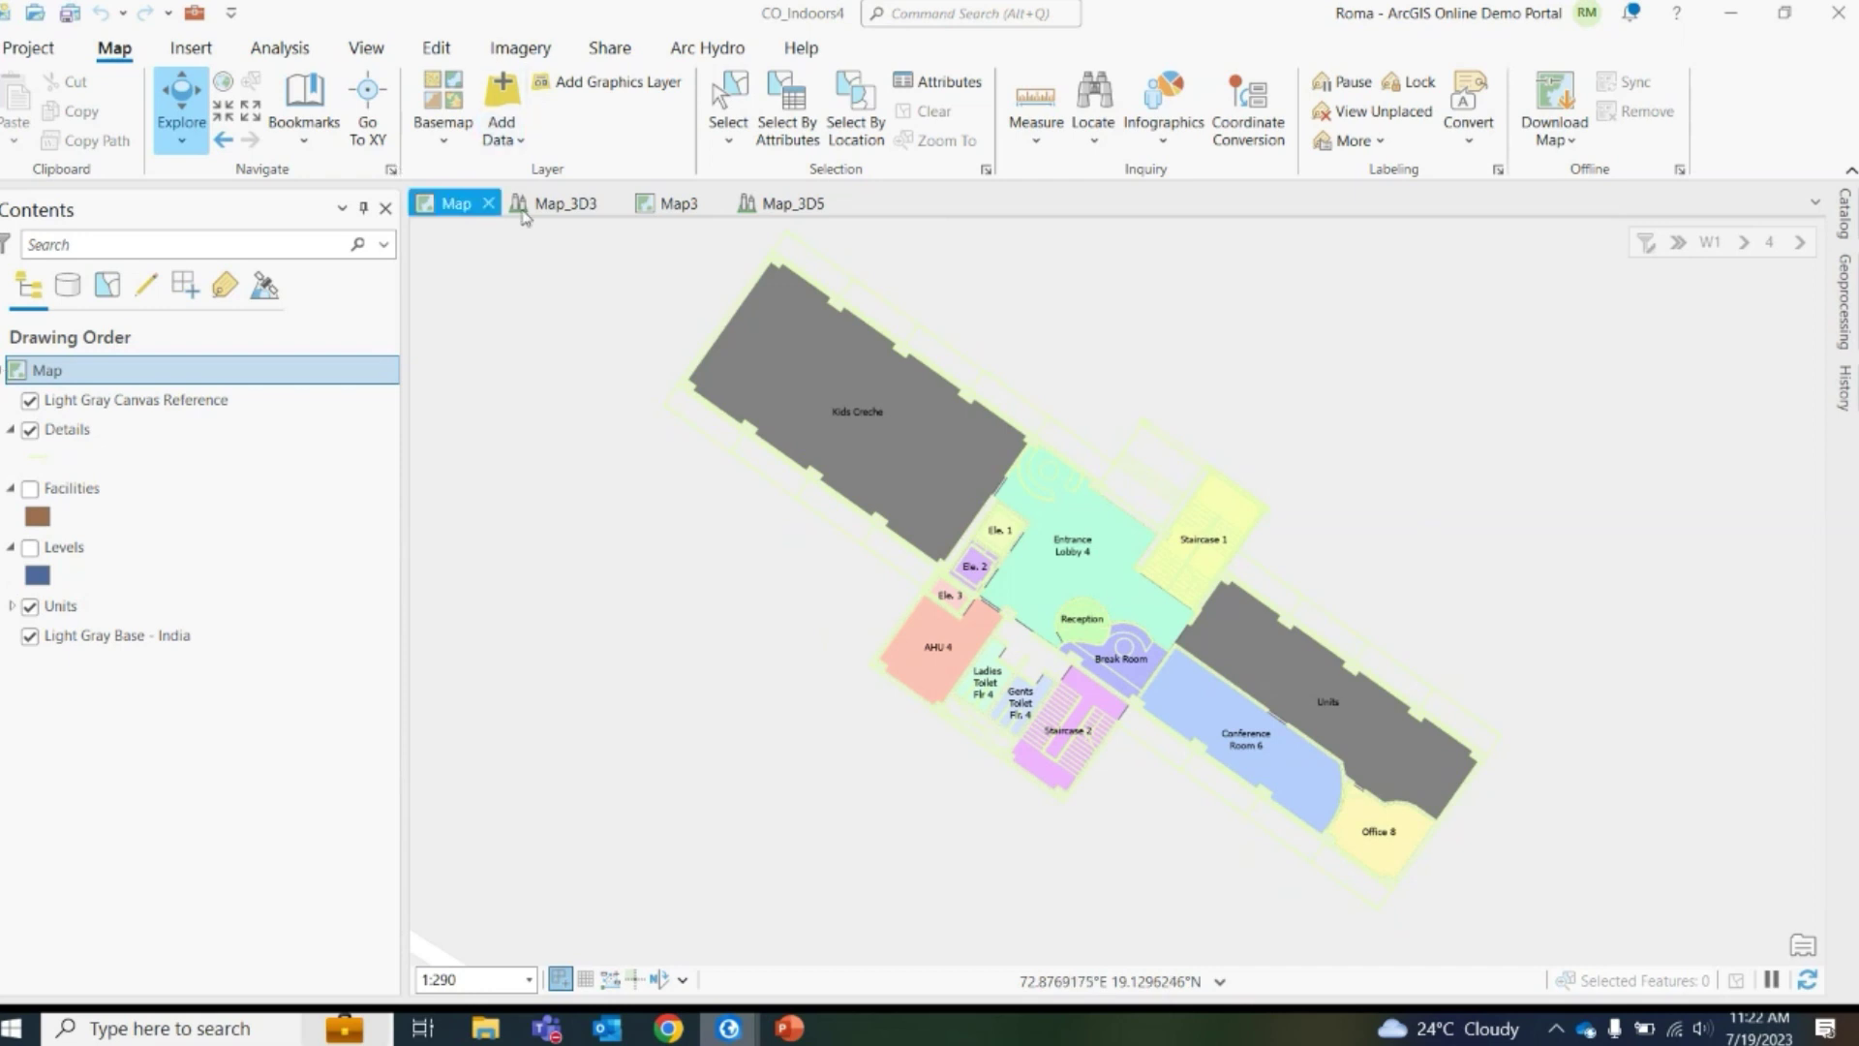
Open the Map_3D3 scene and use the floor filter to show floor 1, then floor 2
left_click(565, 208)
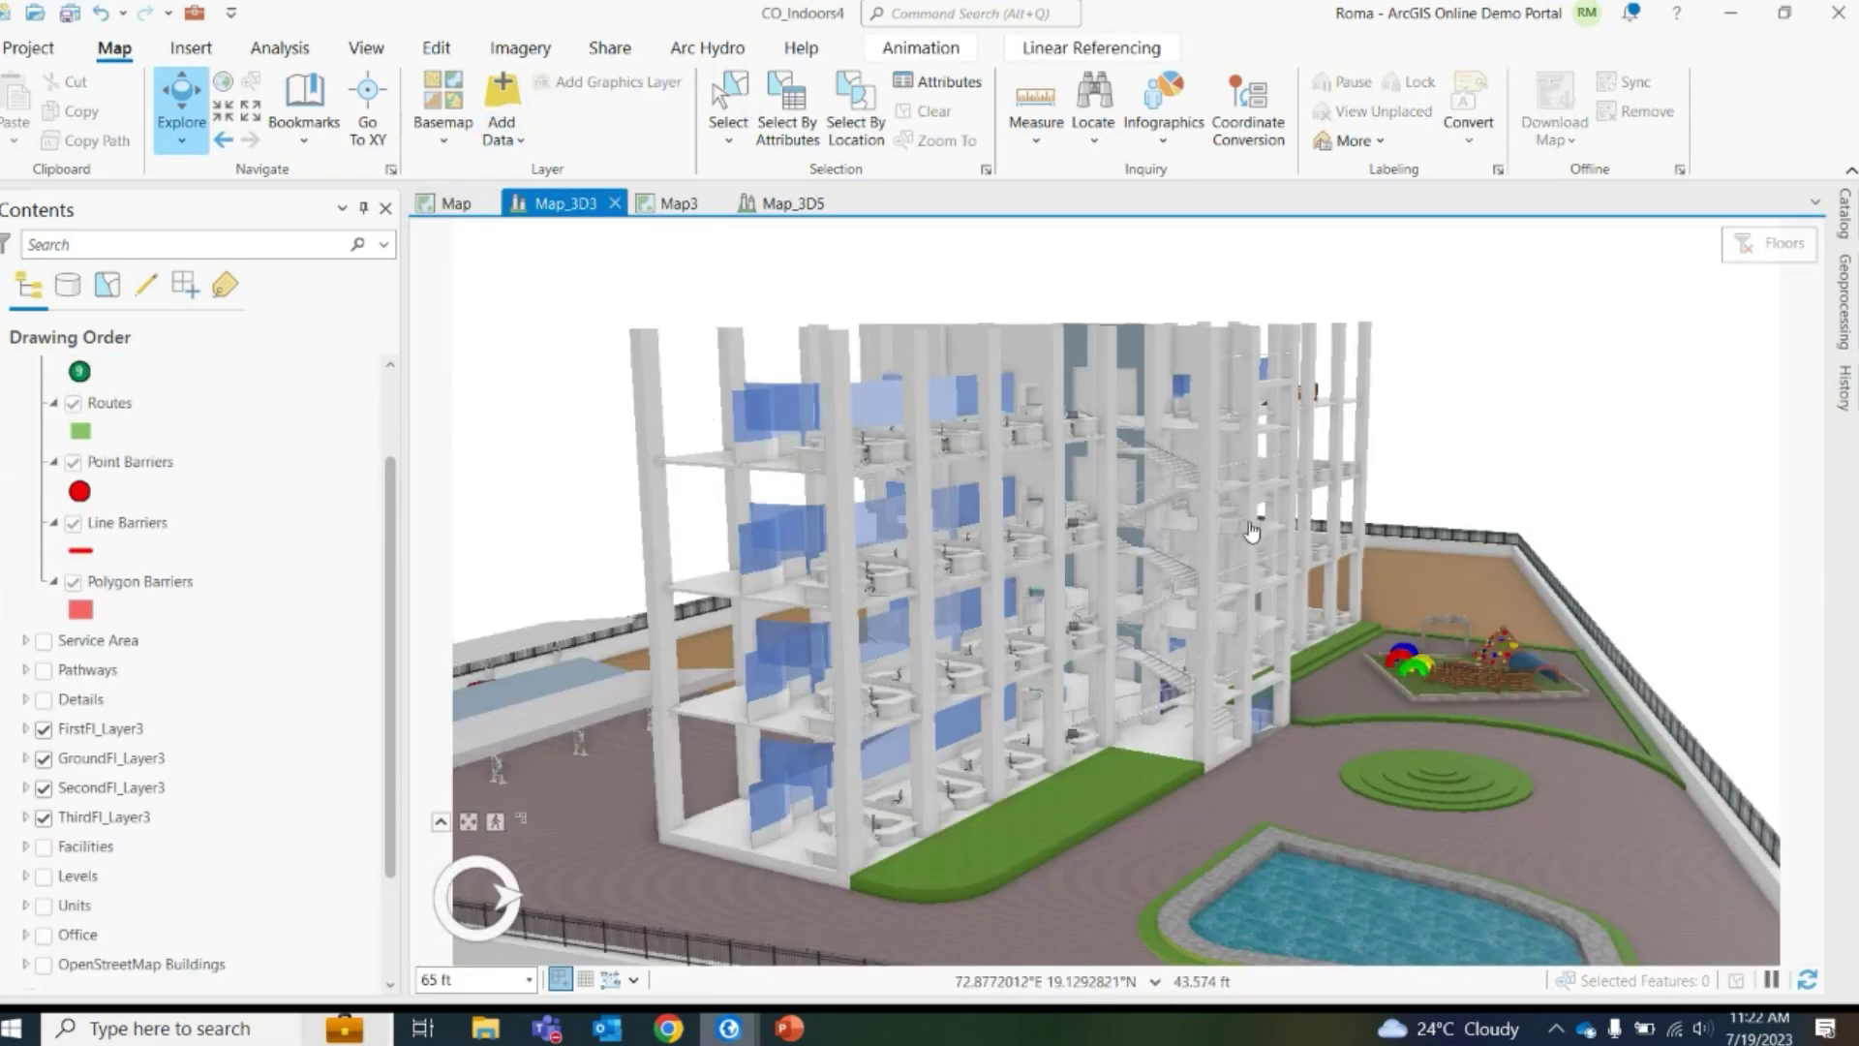
left_click(1772, 248)
left_click(1801, 242)
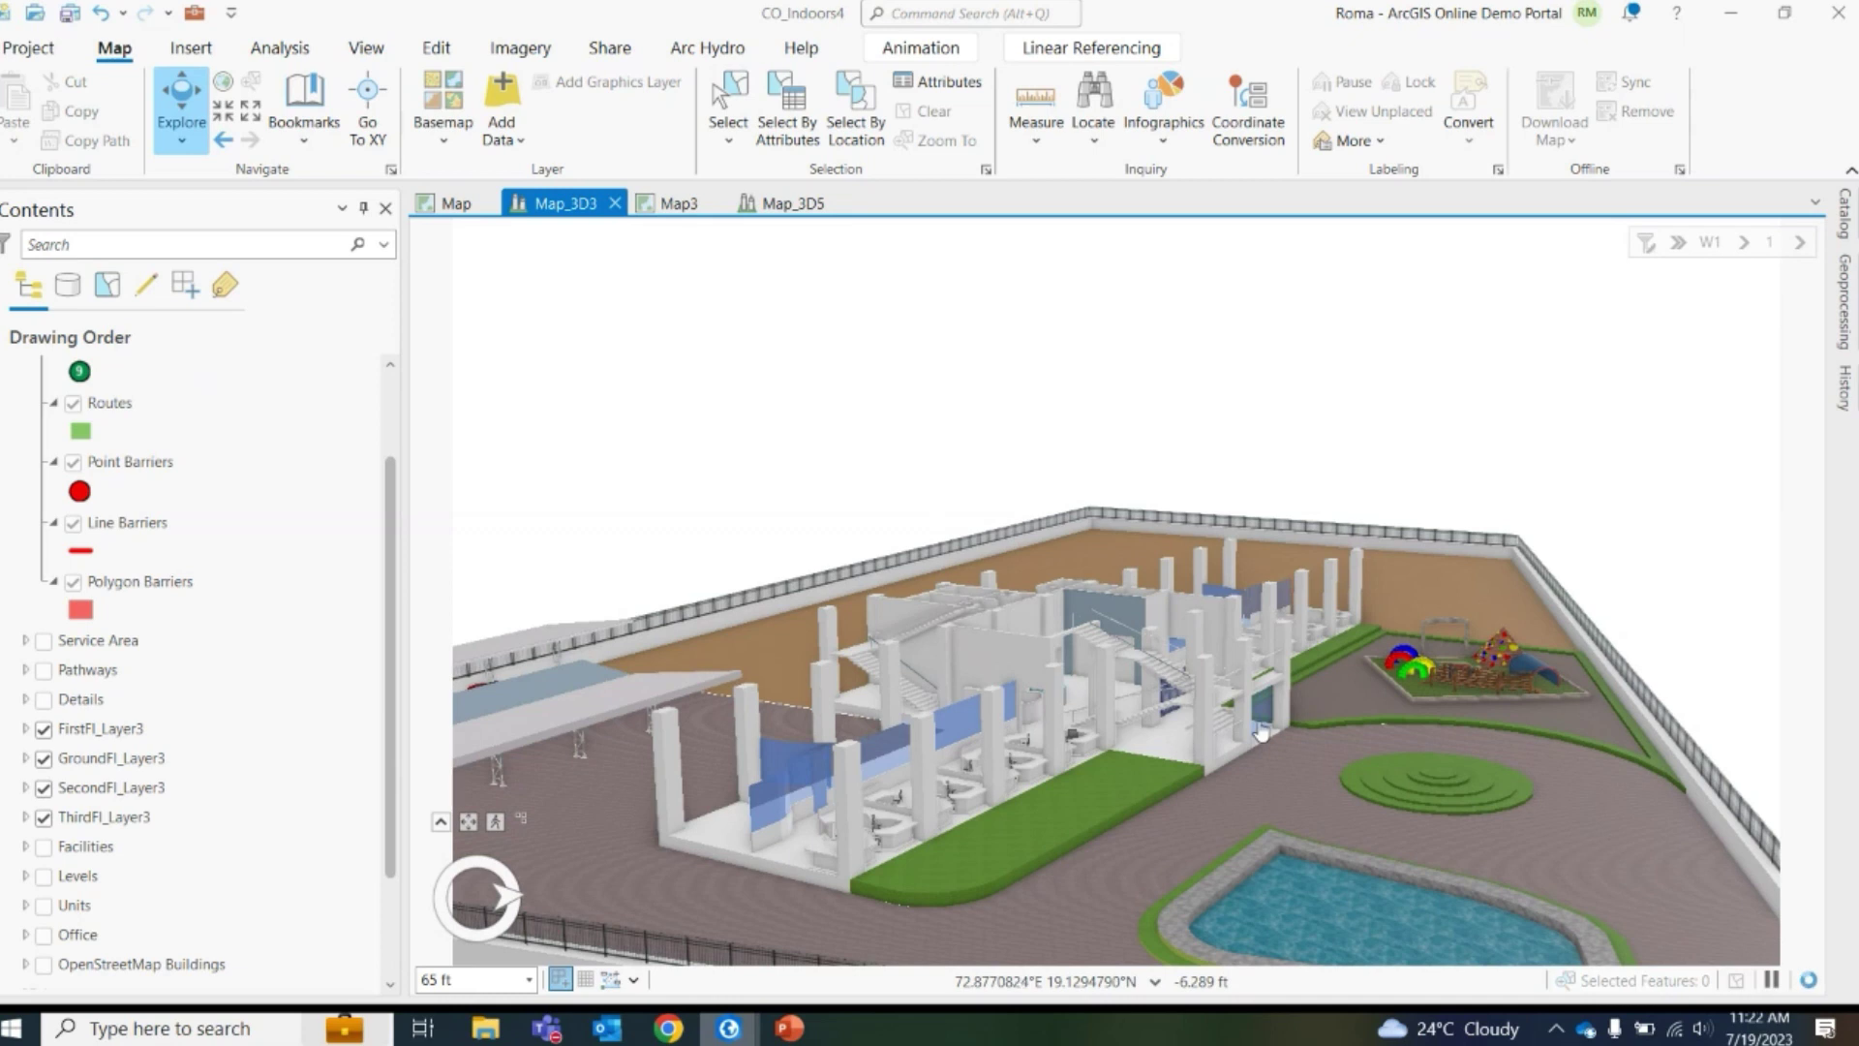
left_click(1799, 242)
left_click(1777, 324)
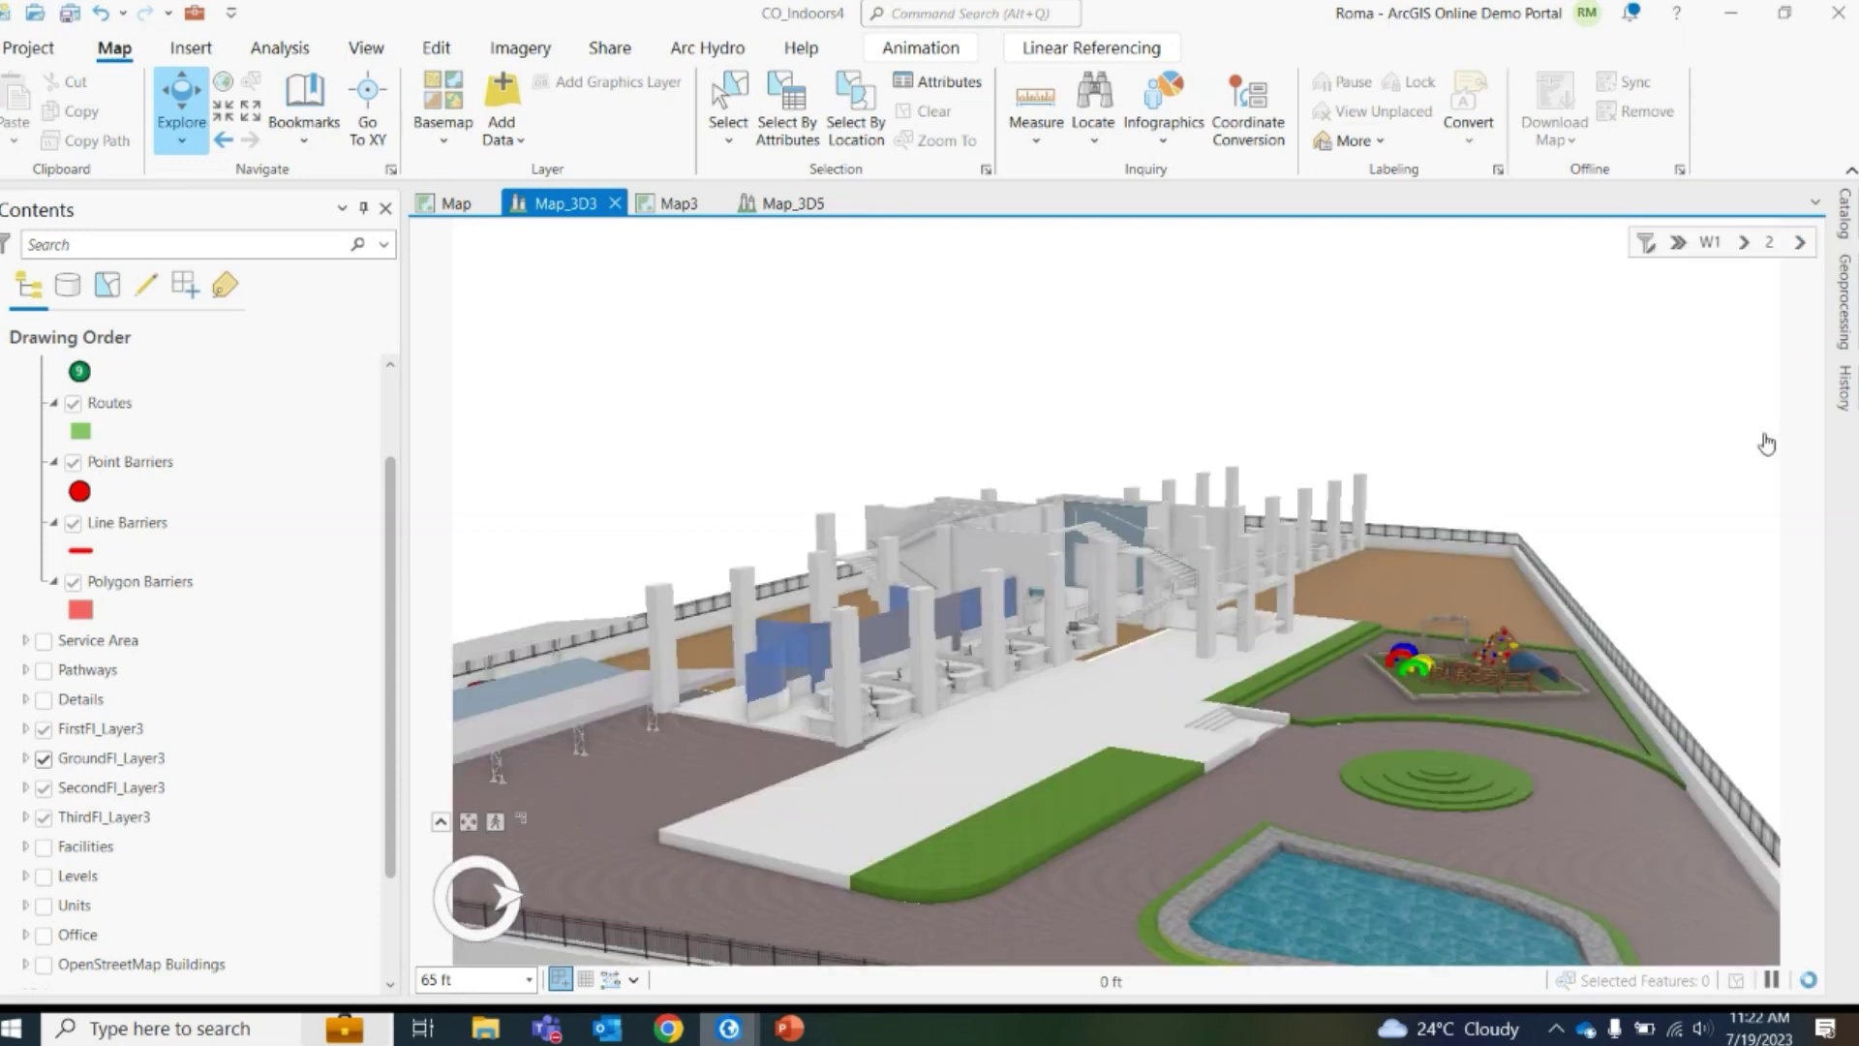
Zoom and orbit the 3D view around the building's stairs and plaza
scroll(1006, 810, "up", 3)
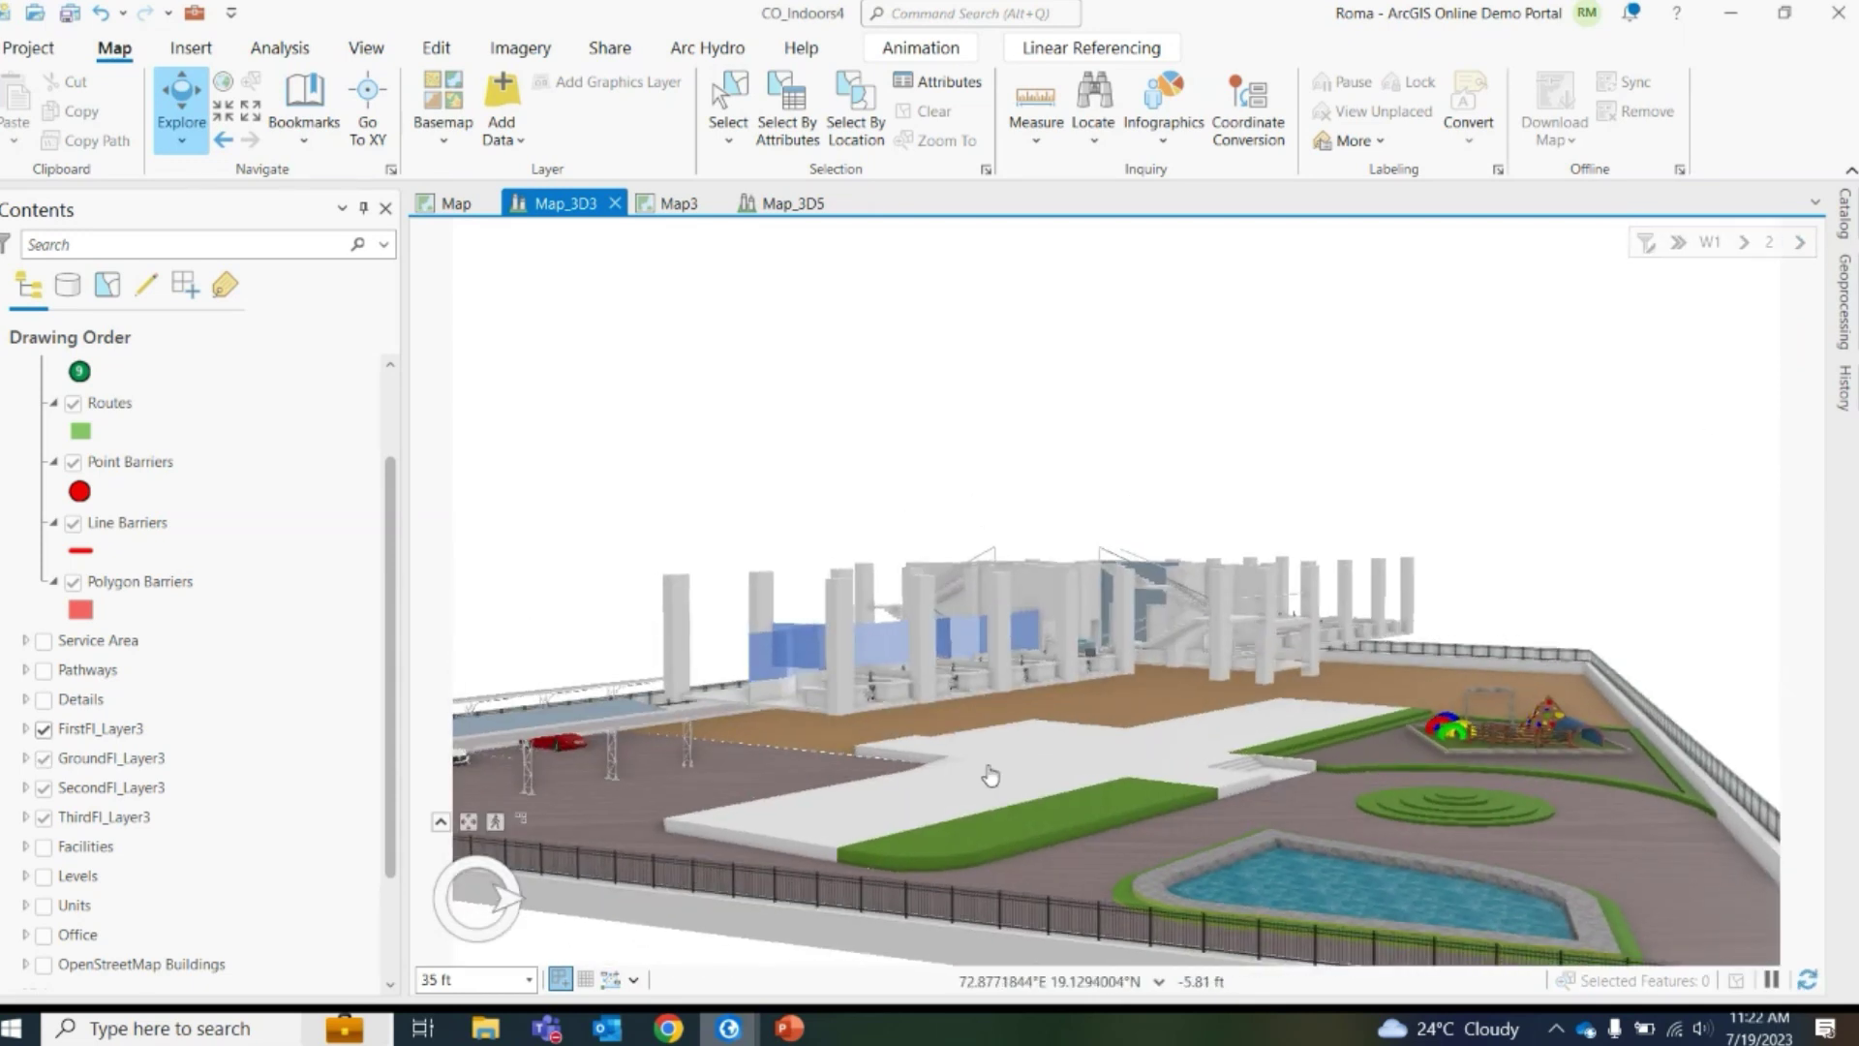
scroll(987, 772, "up", 2)
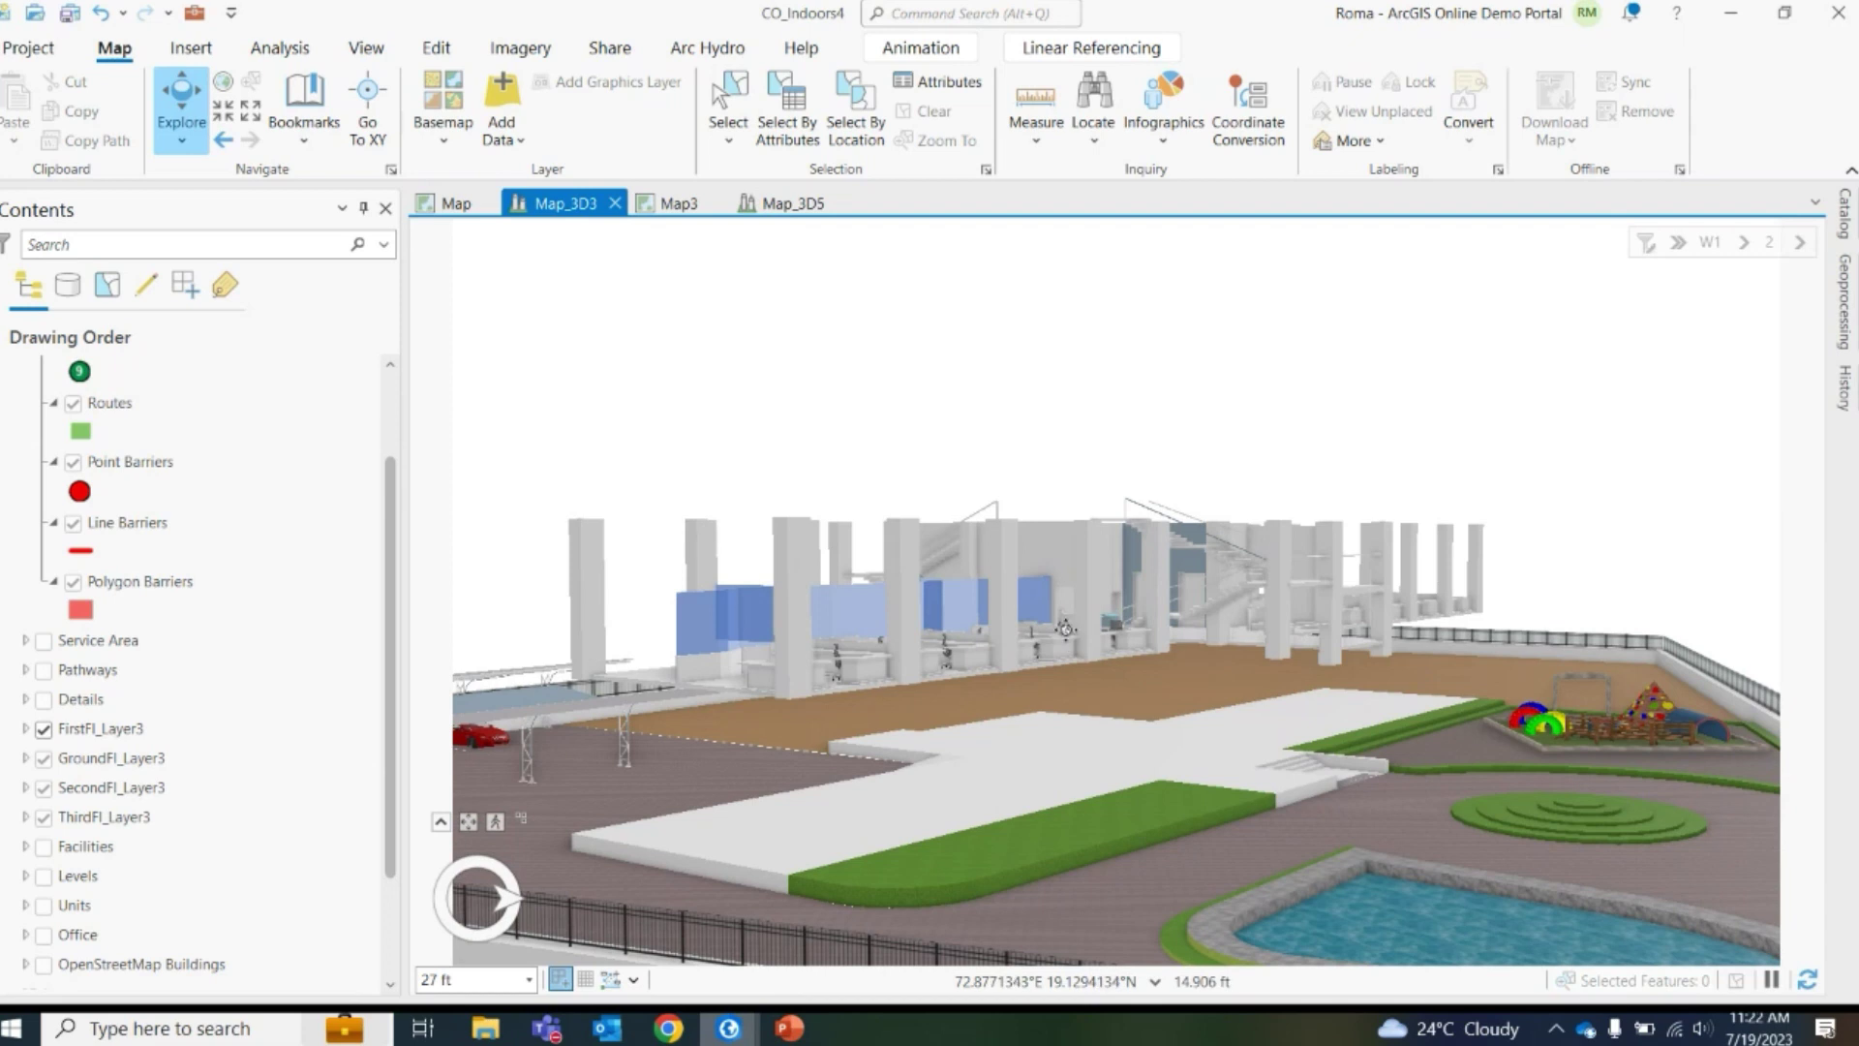
scroll(1069, 639, "up", 3)
scroll(1001, 660, "up", 5)
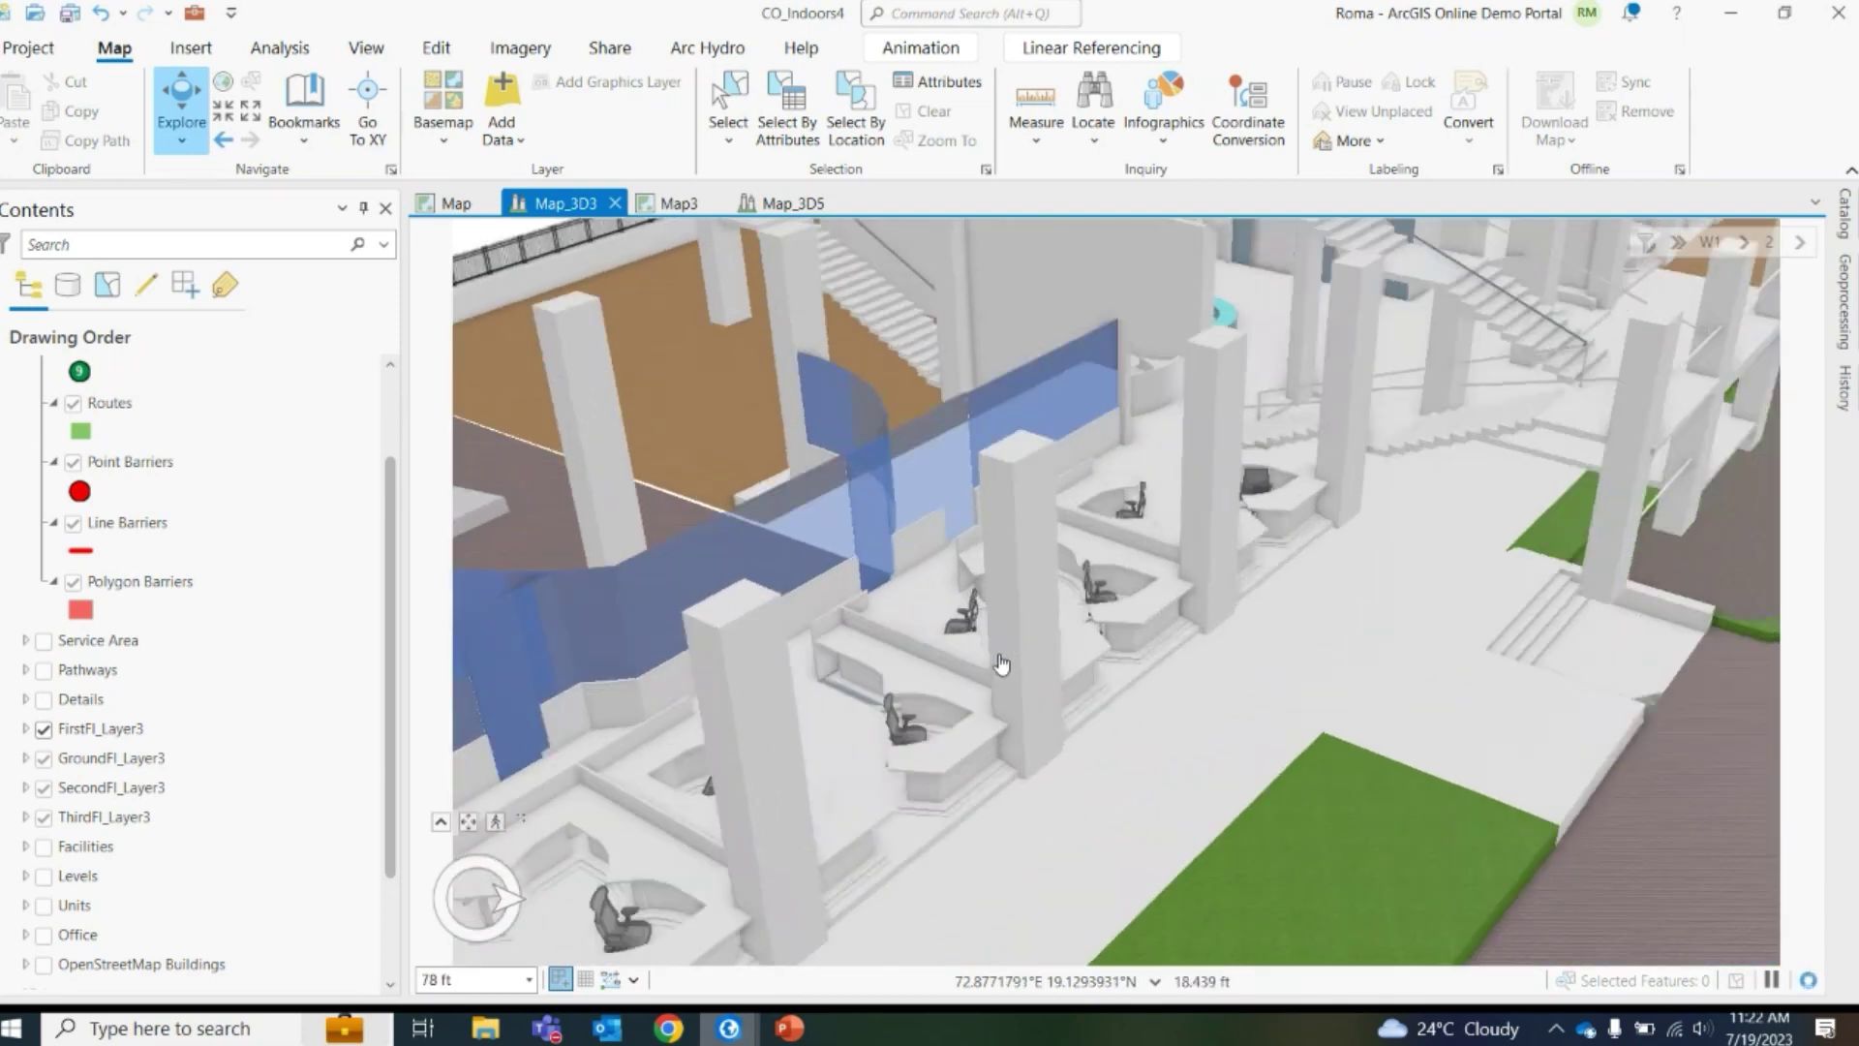
left_click_drag(1081, 641, 1290, 468)
scroll(1049, 741, "down", 2)
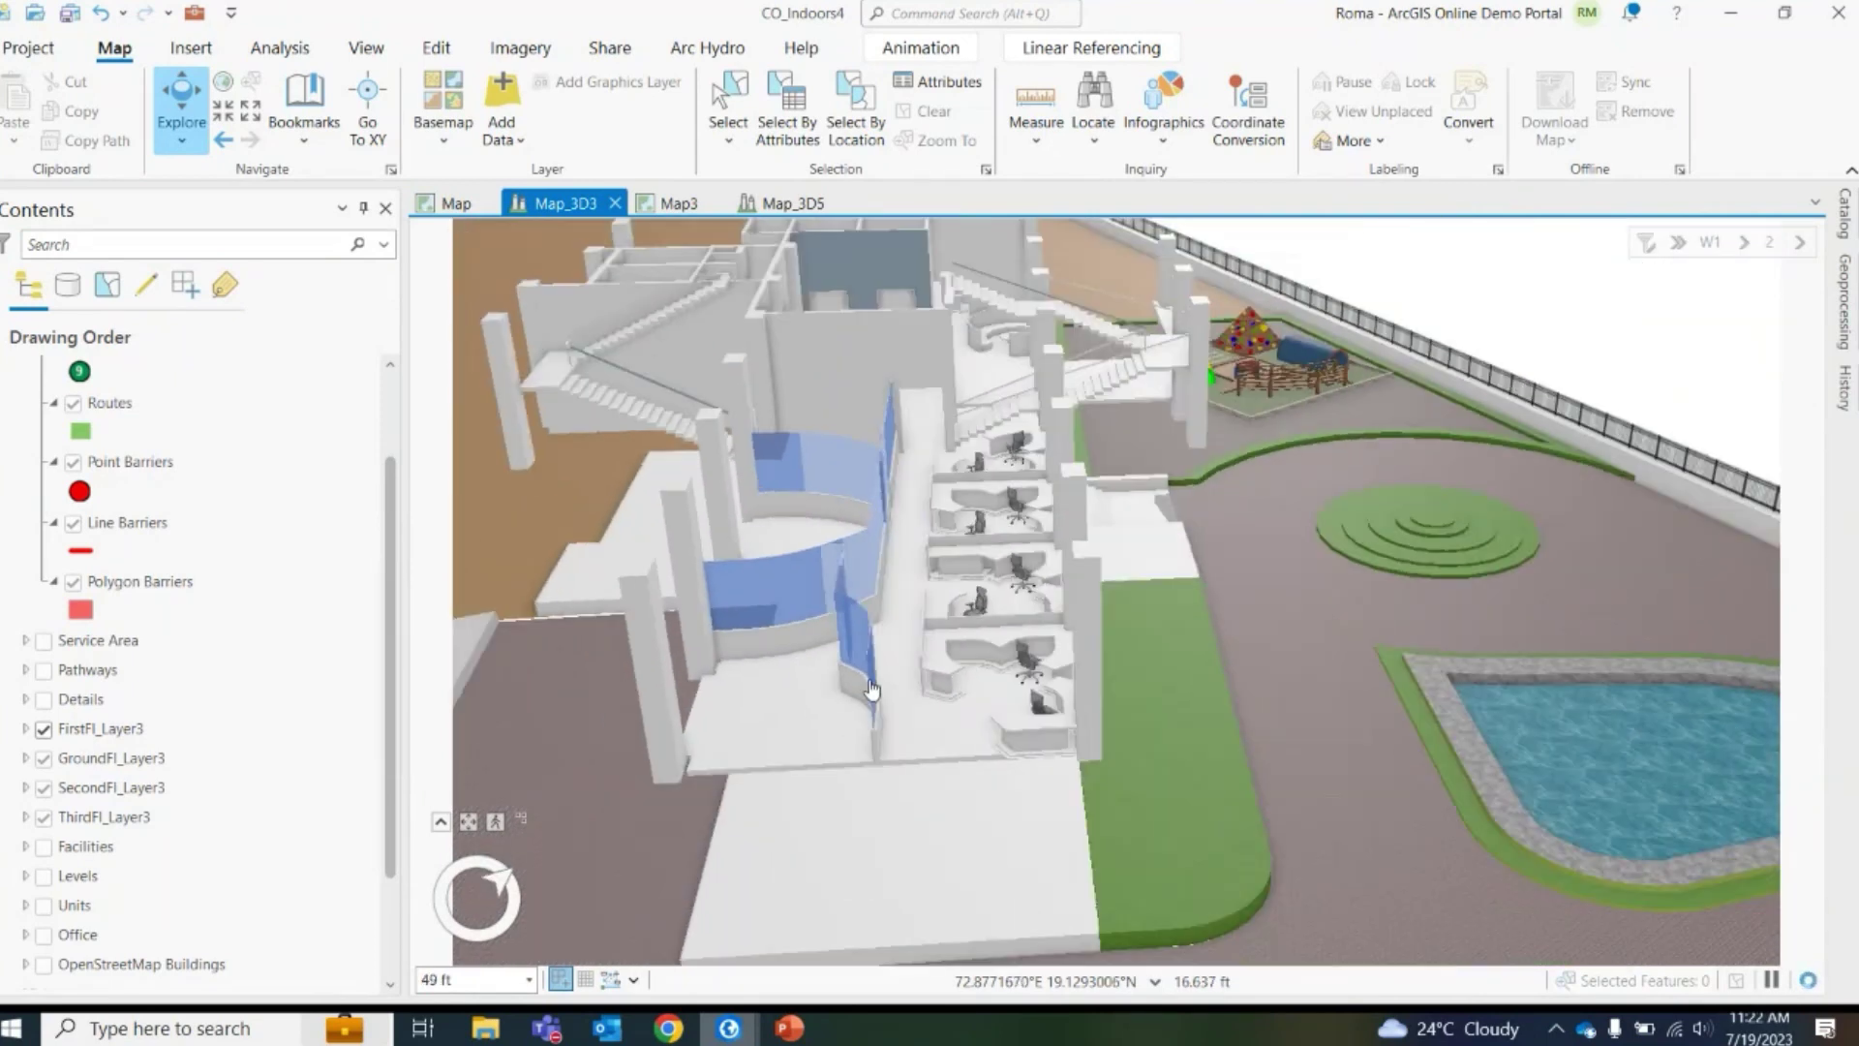
scroll(871, 689, "down", 3)
scroll(1292, 475, "up", 3)
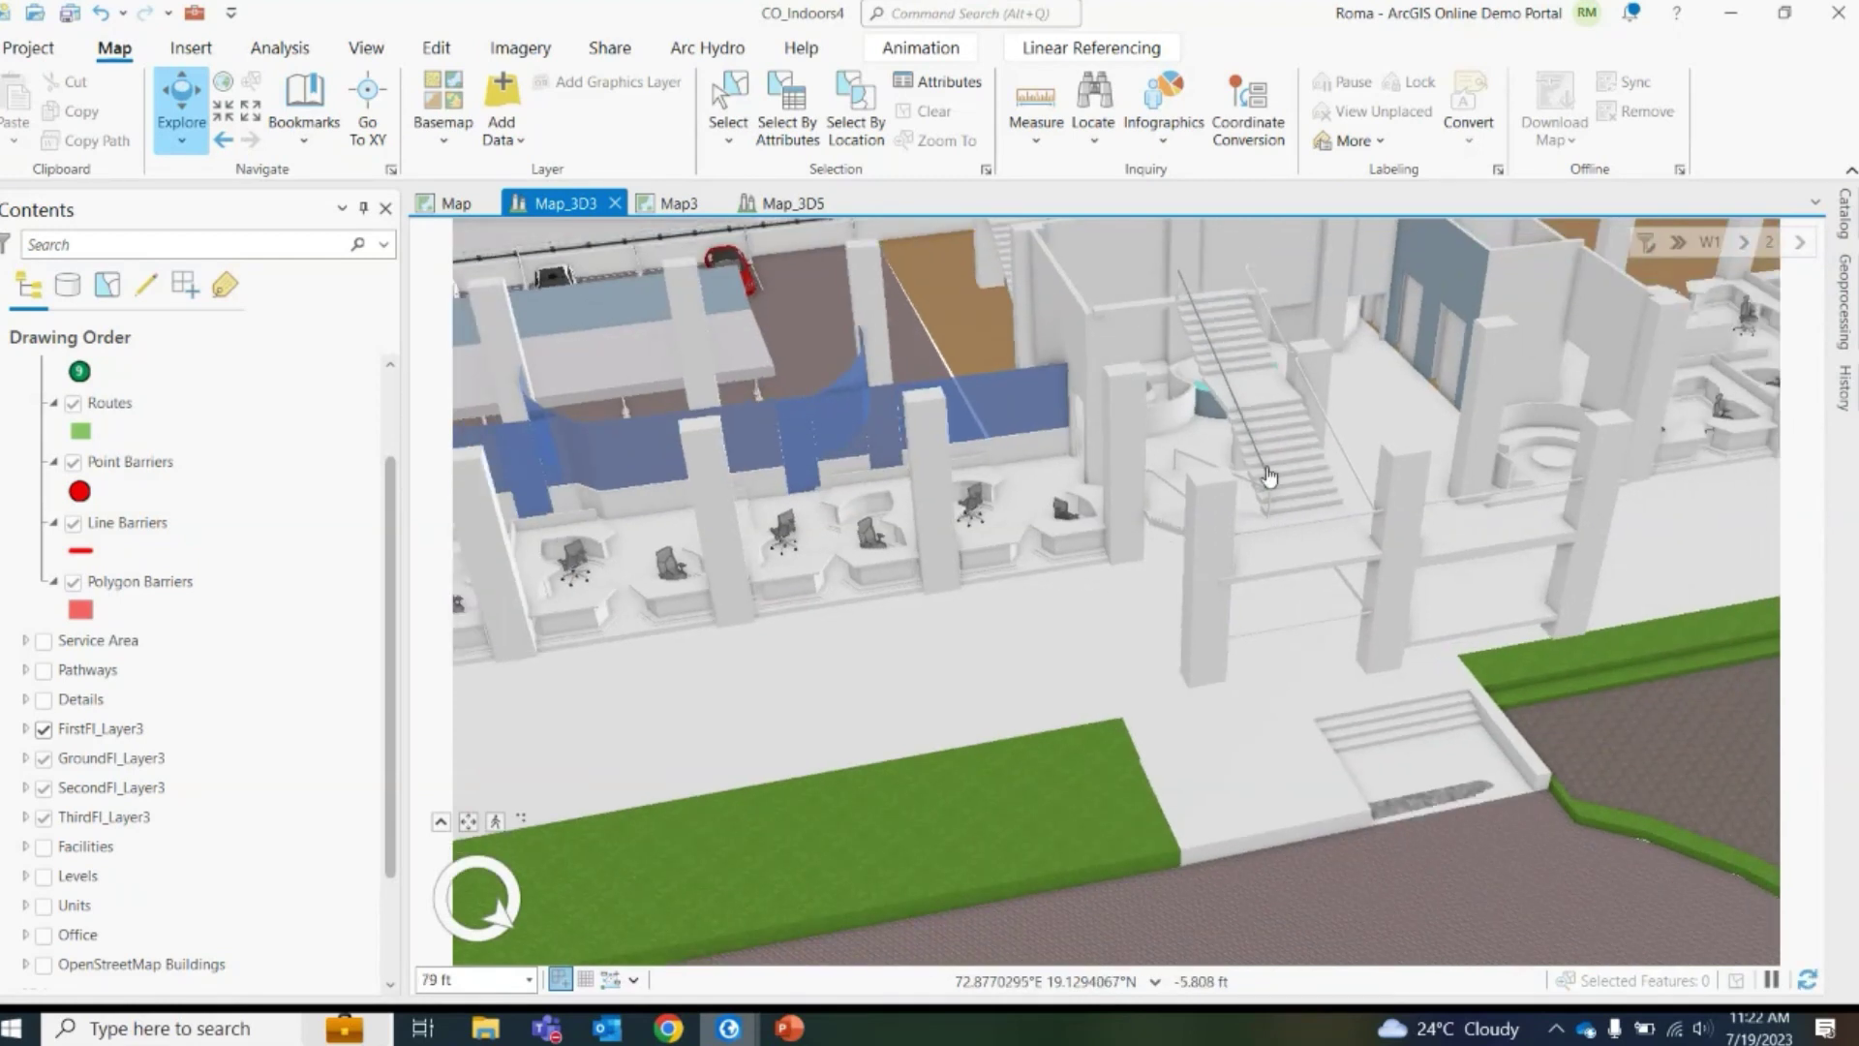
left_click_drag(1142, 573, 1055, 422)
scroll(1054, 419, "down", 2)
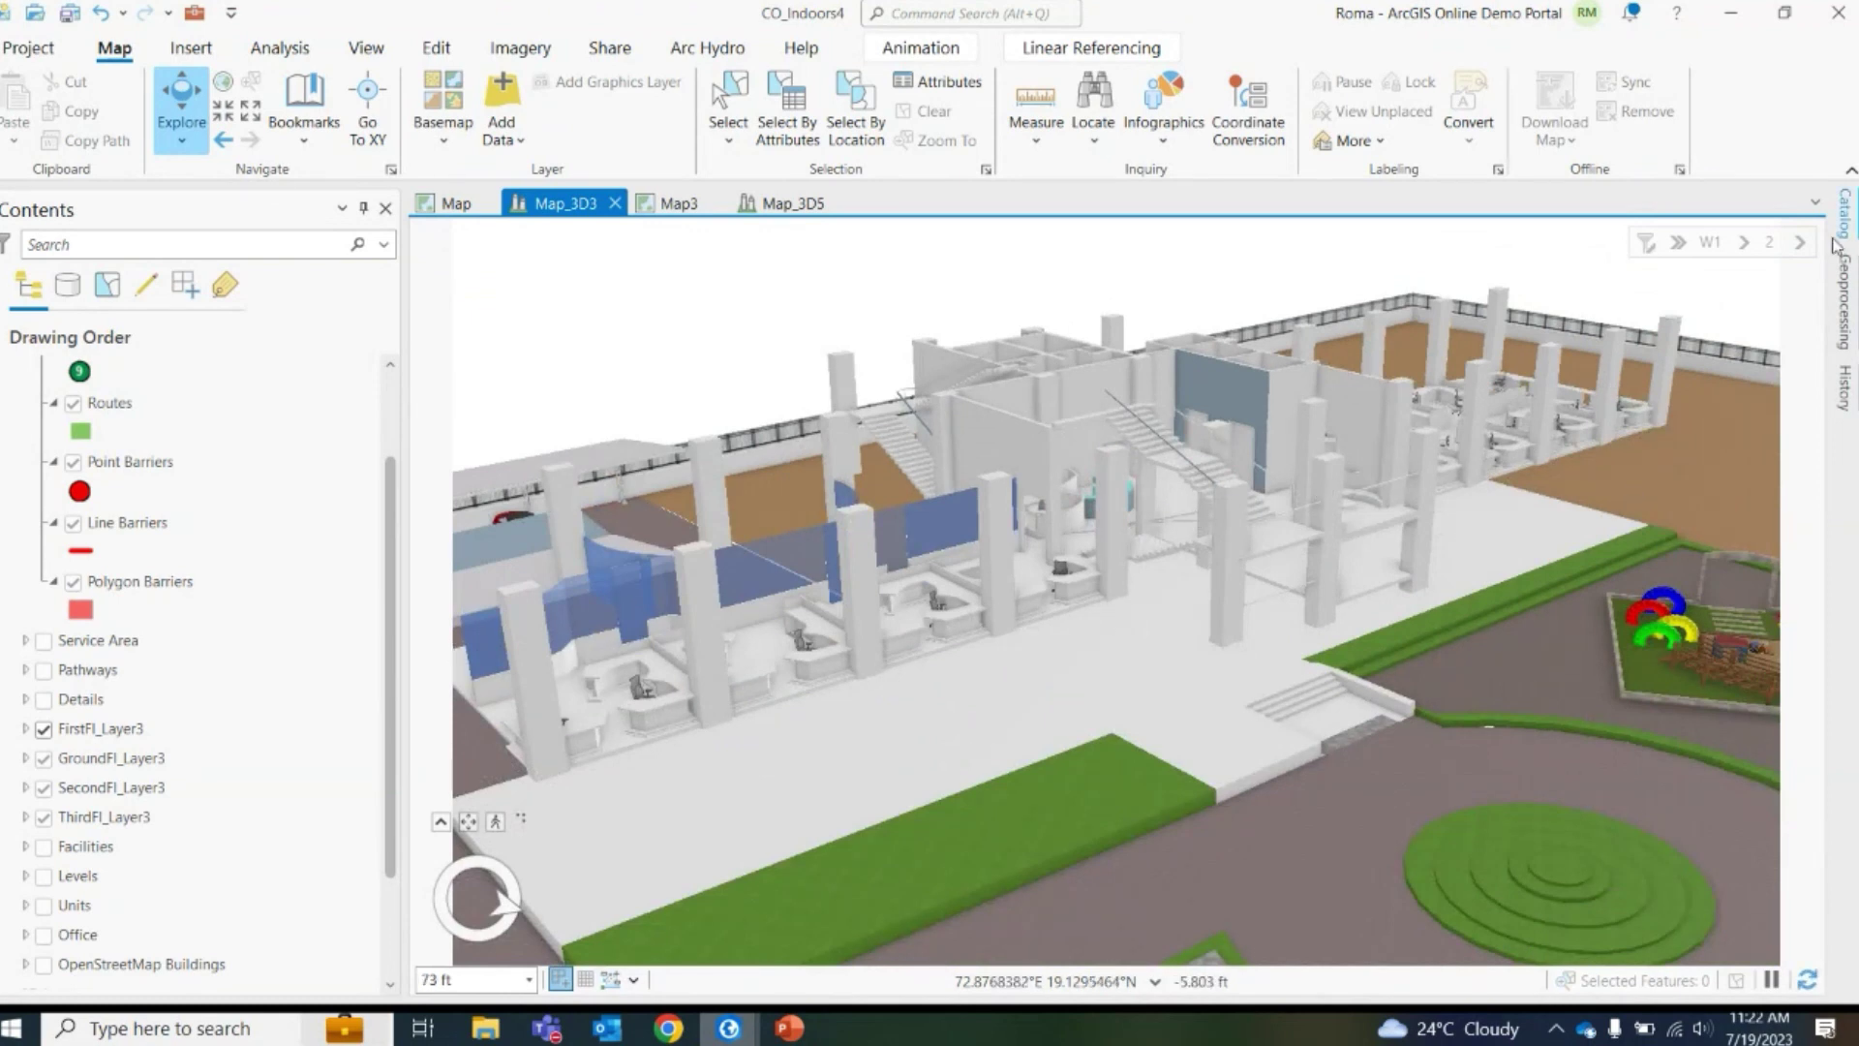
Filter the scene to level 3 and zoom out to the full facility site
left_click(1800, 244)
left_click(1793, 298)
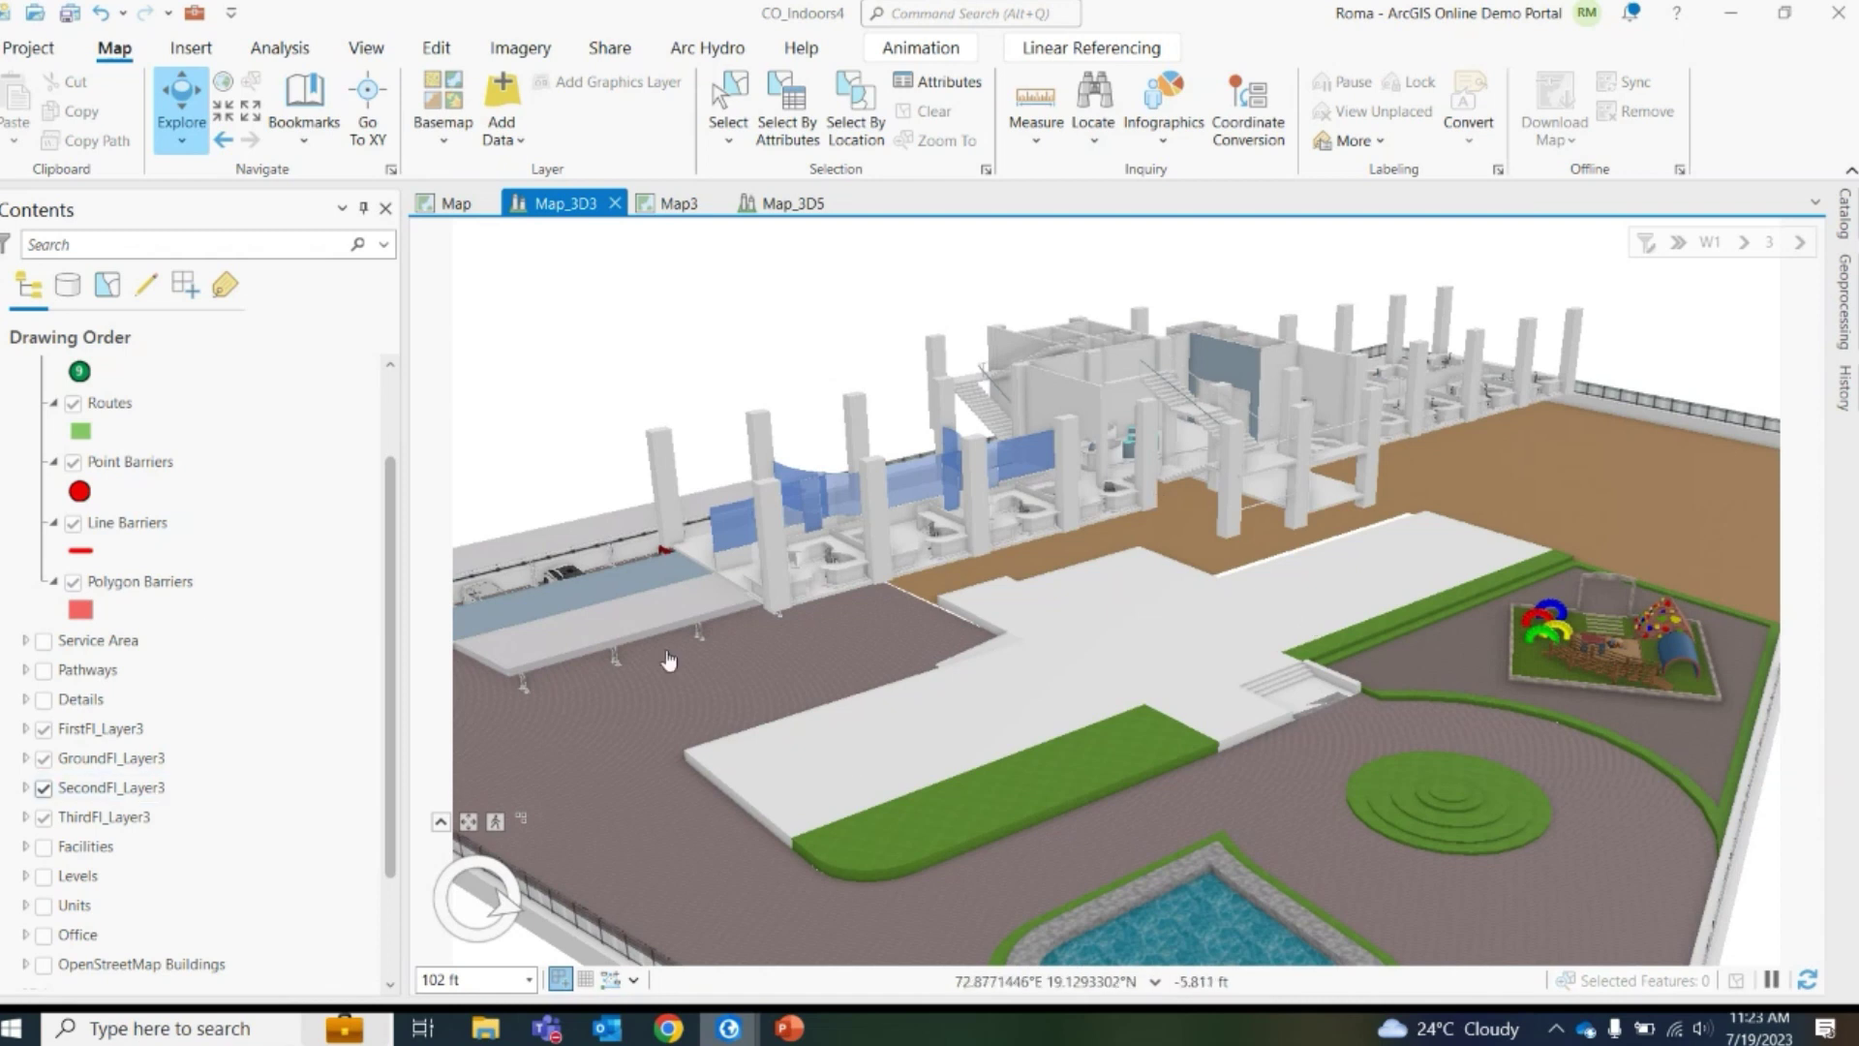
scroll(1142, 593, "down", 3)
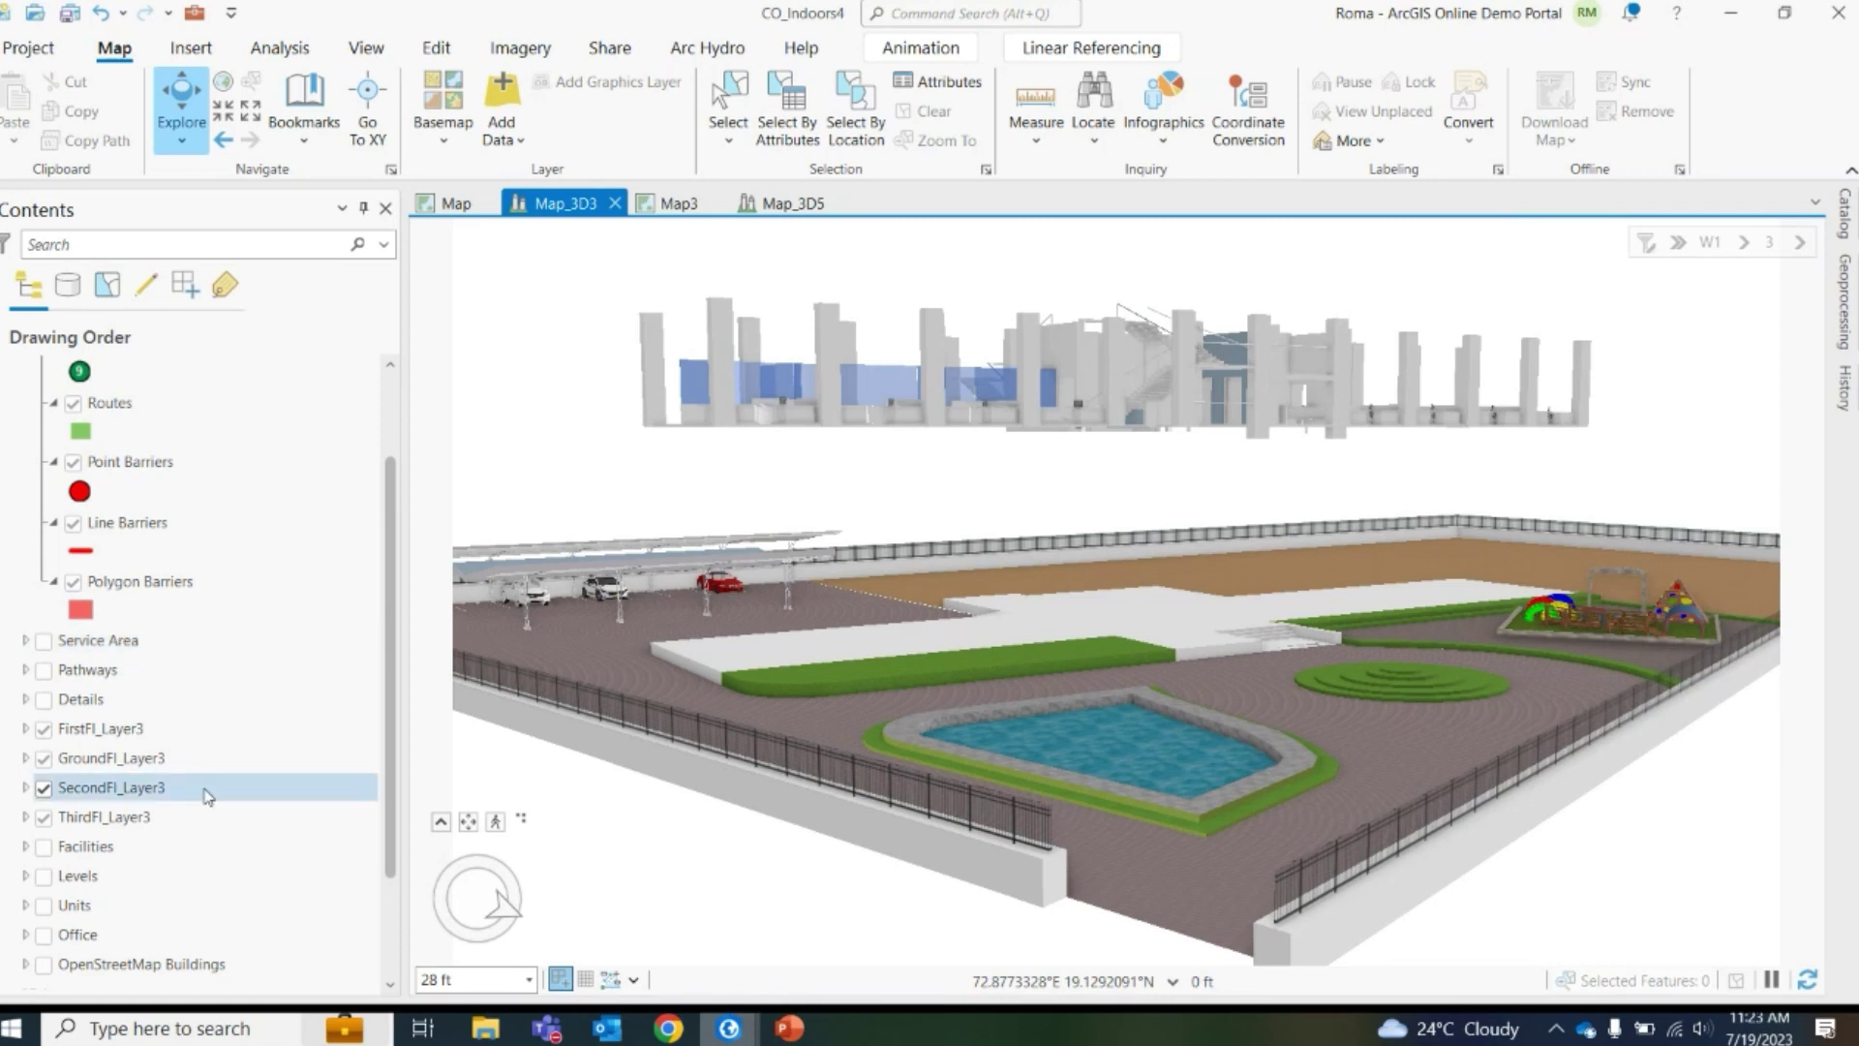
scroll(146, 779, "down", 1)
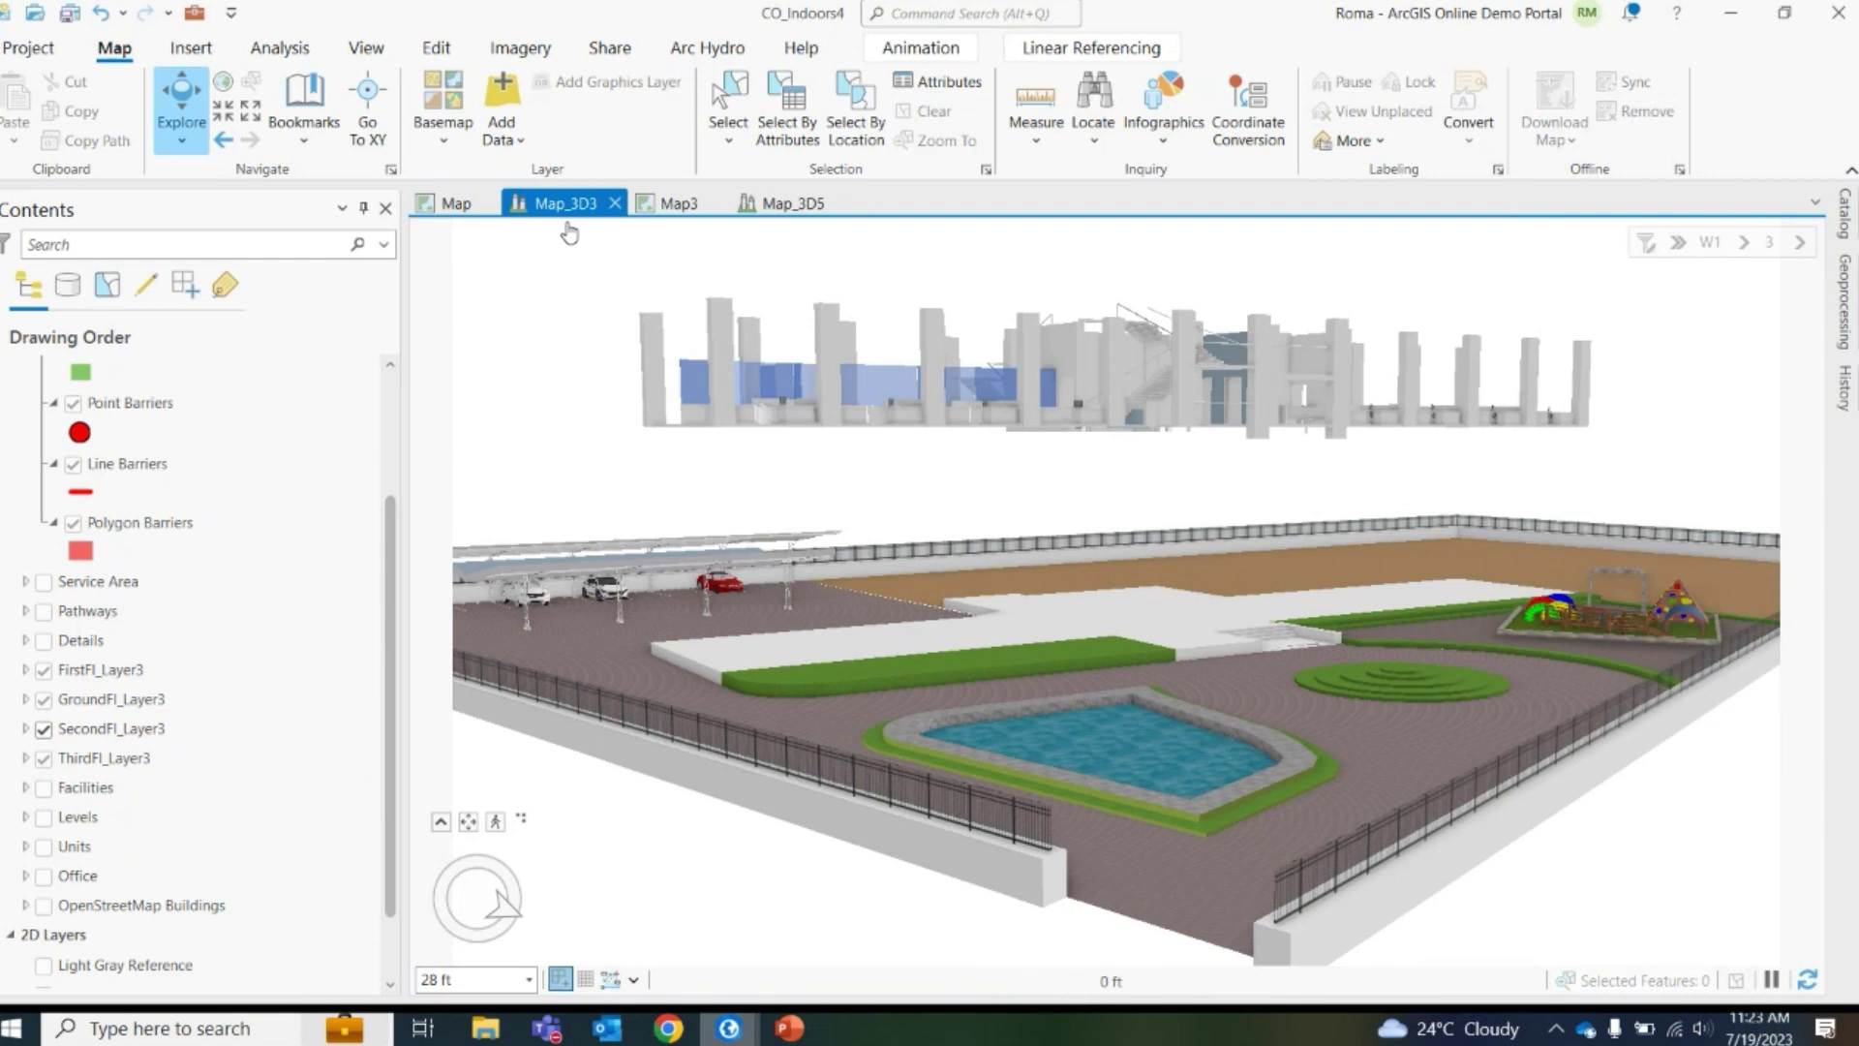
scroll(177, 639, "up", 3)
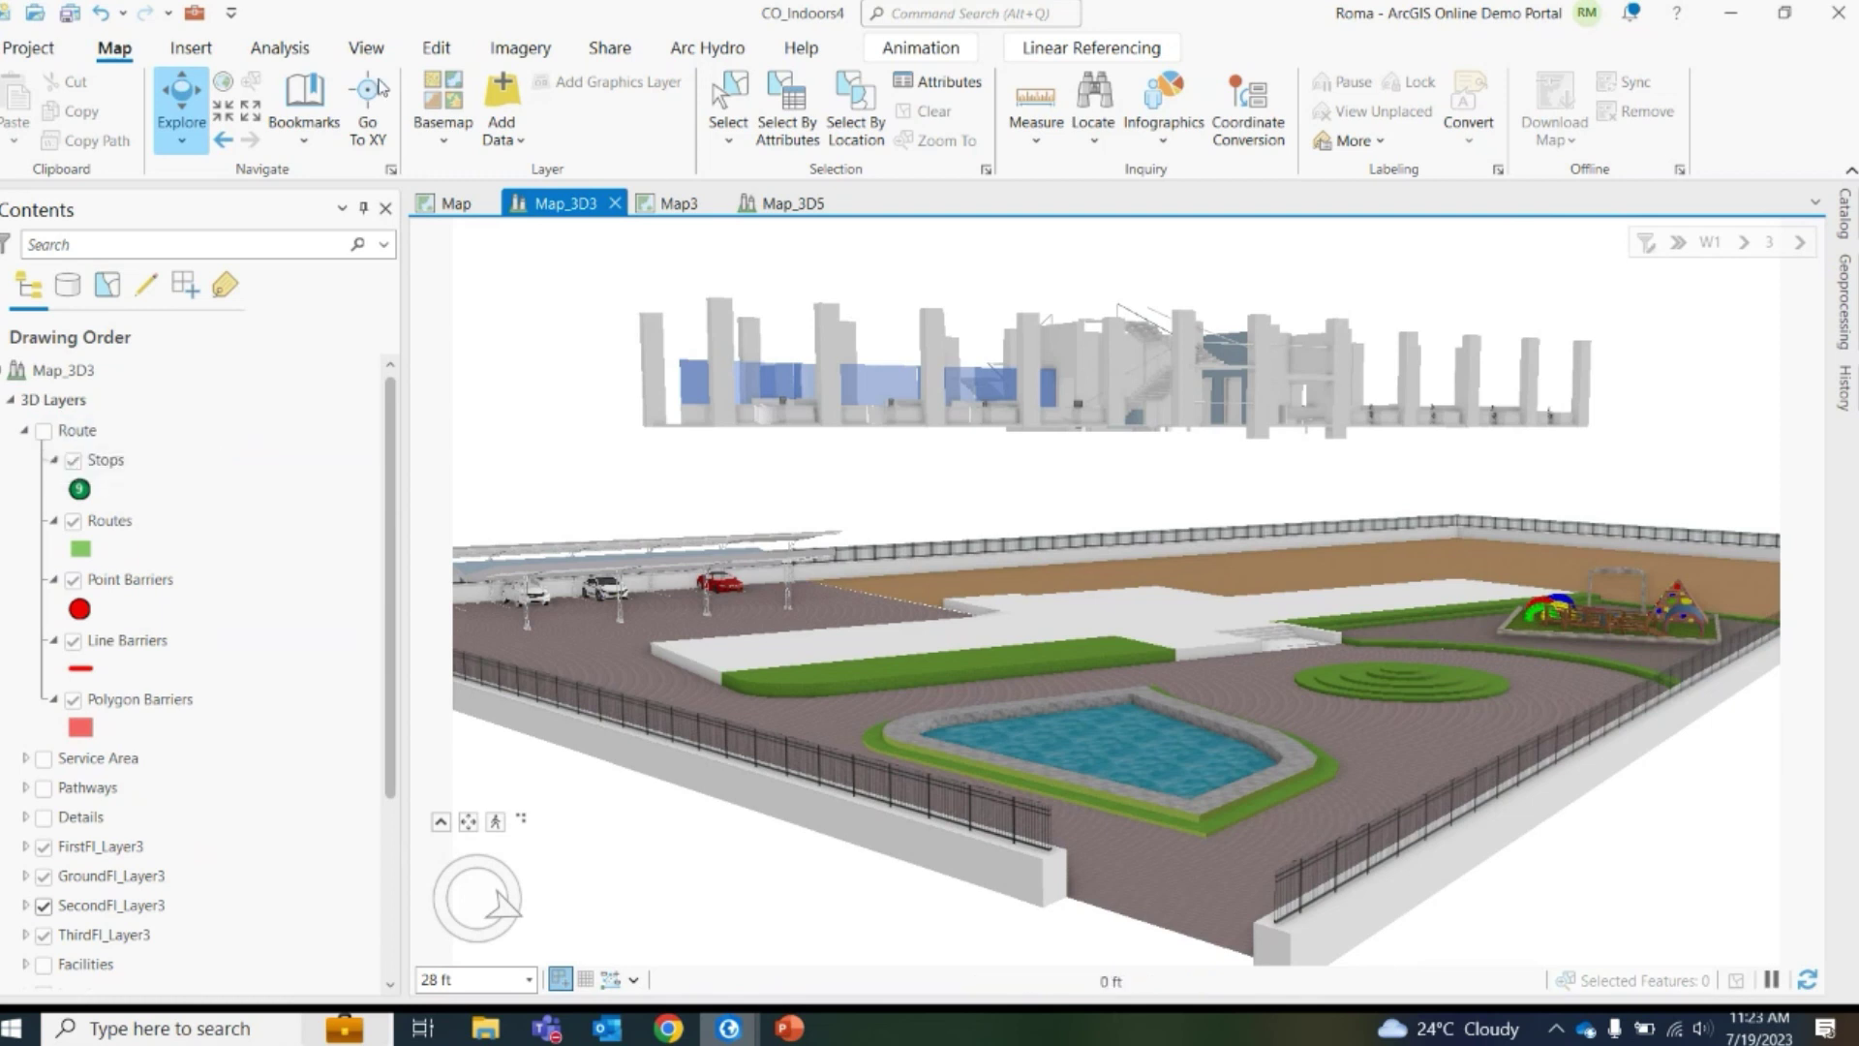
Turn on the Route layer from the Analysis tab and zoom in on the route
left_click(281, 49)
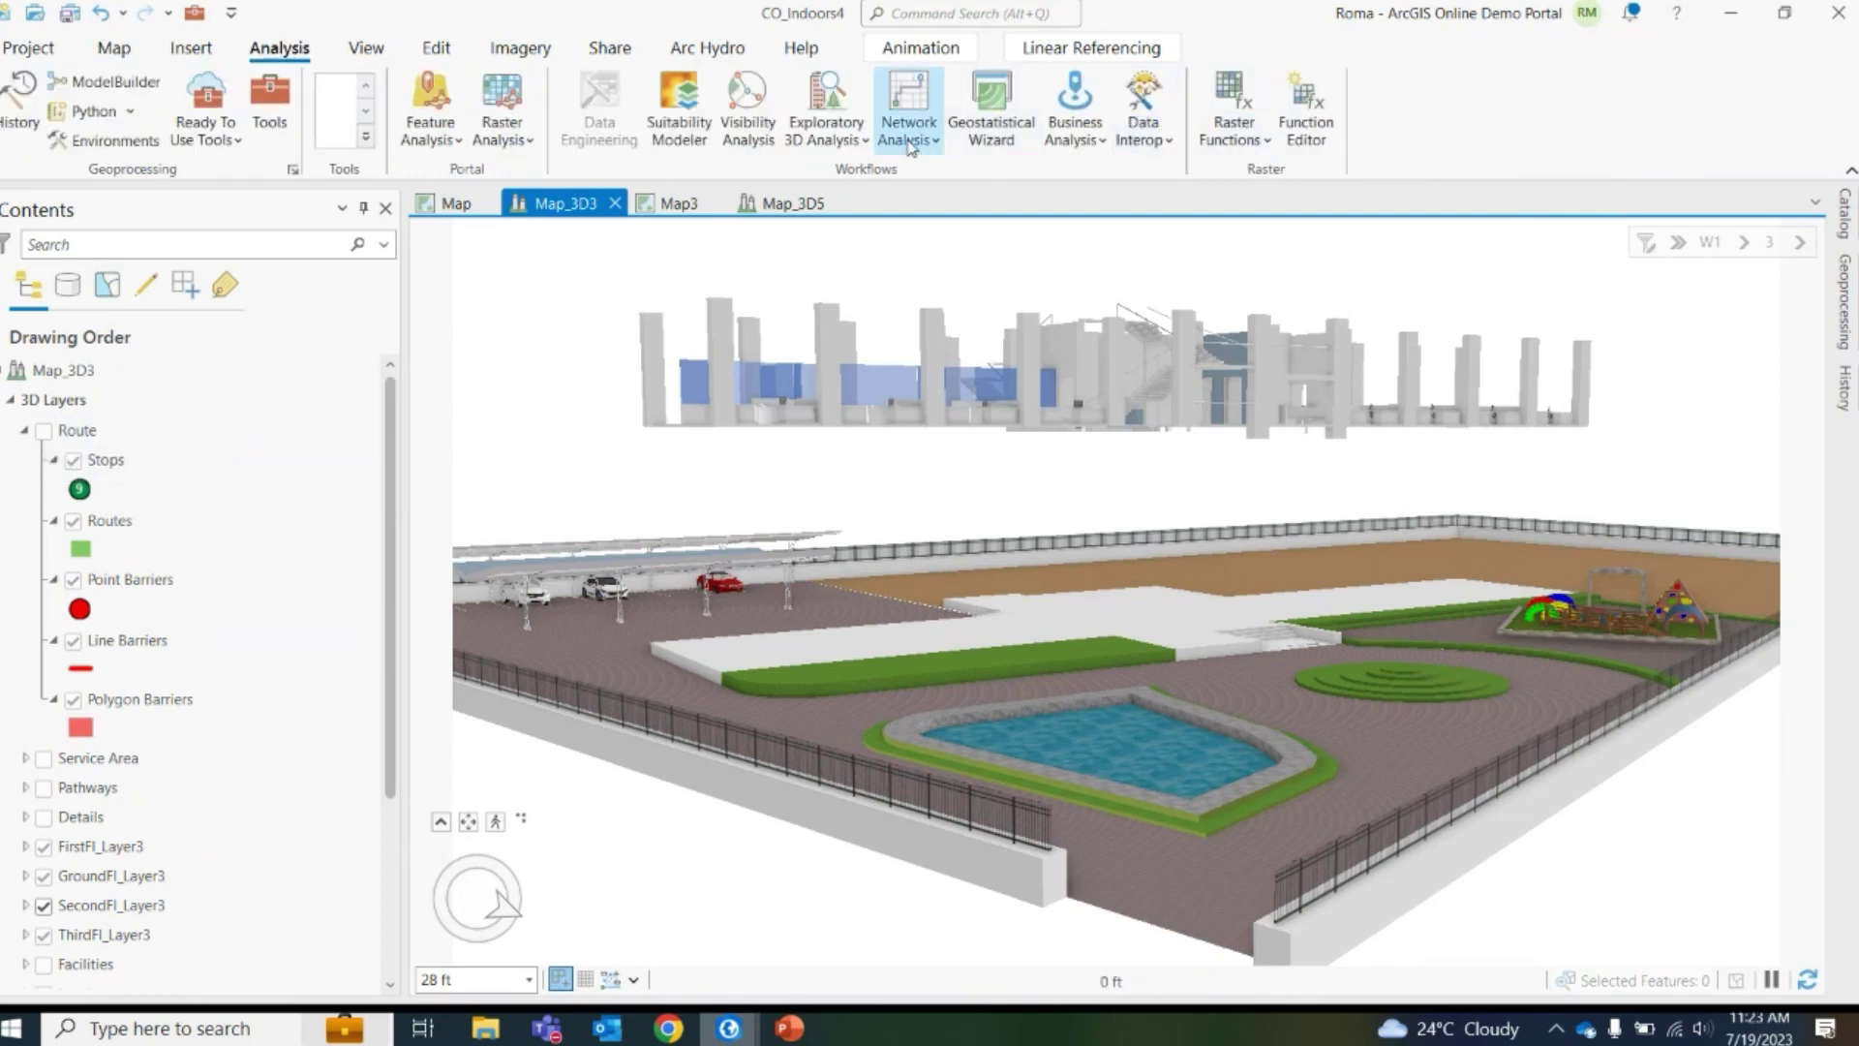
left_click(44, 432)
scroll(1222, 634, "up", 1)
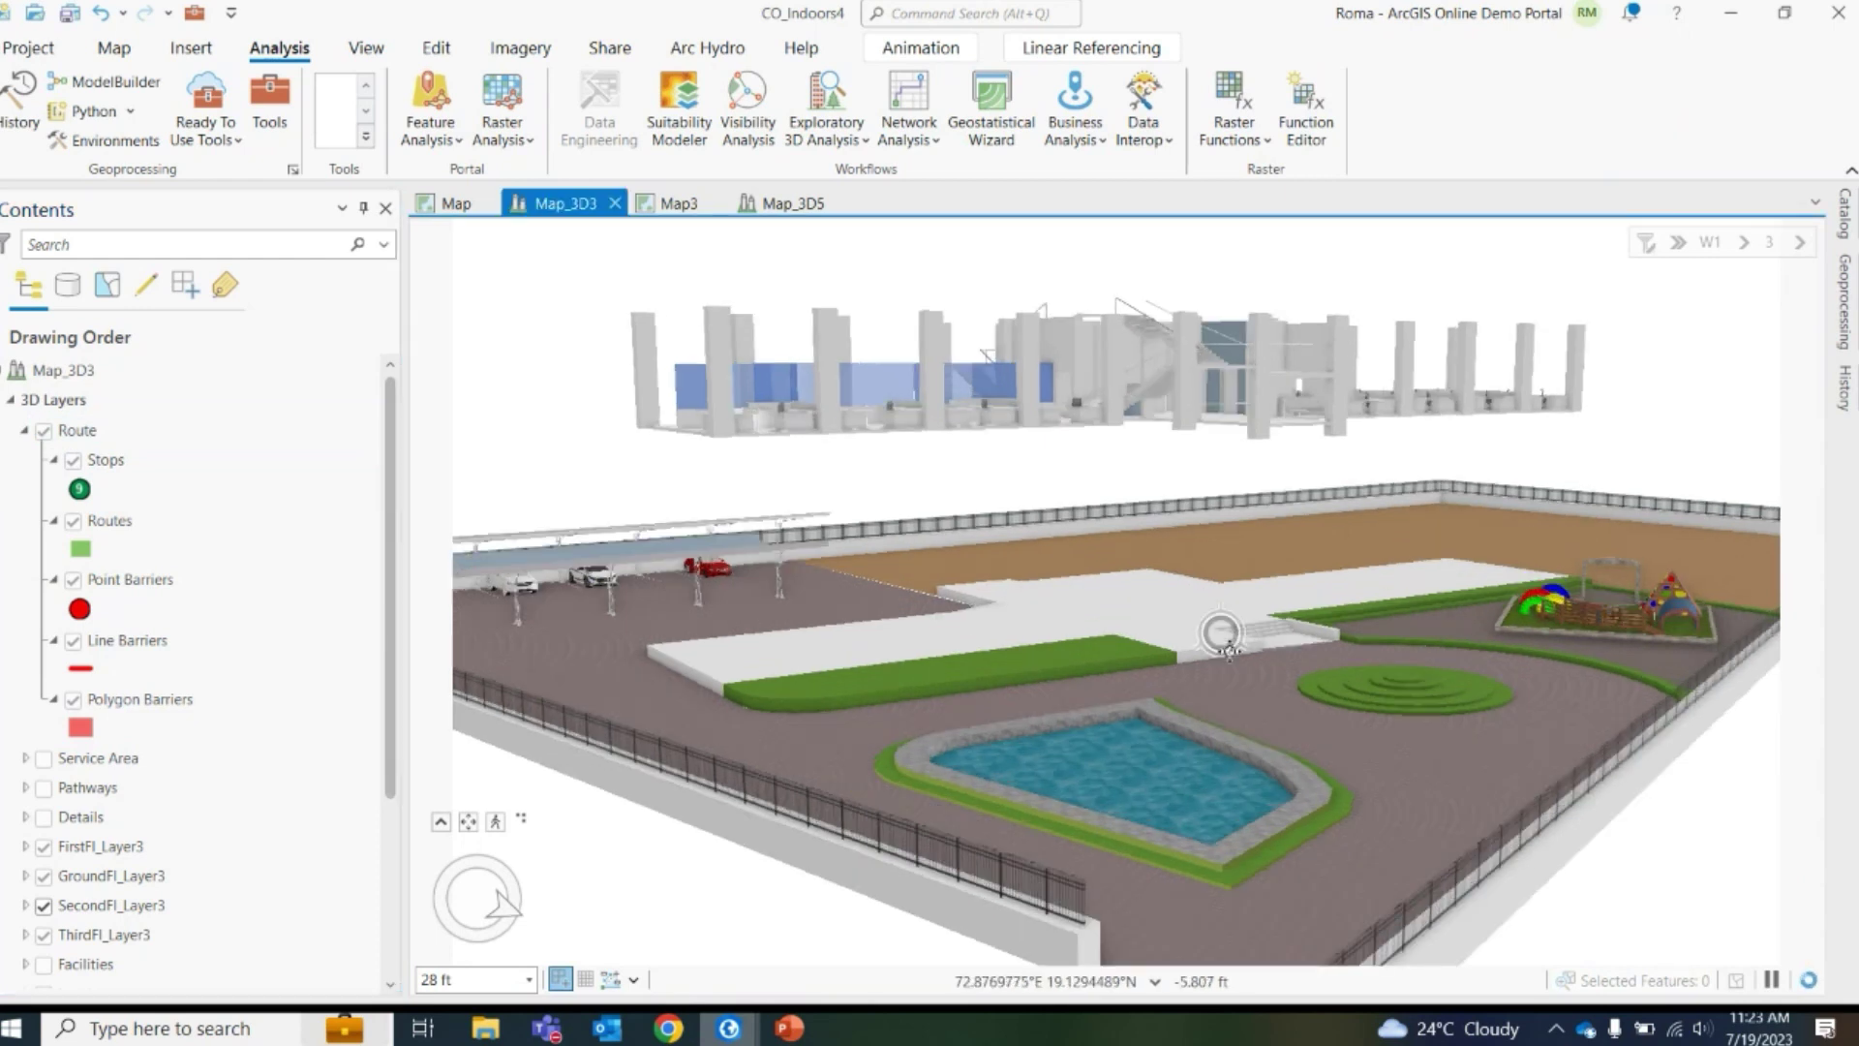
scroll(1222, 634, "up", 2)
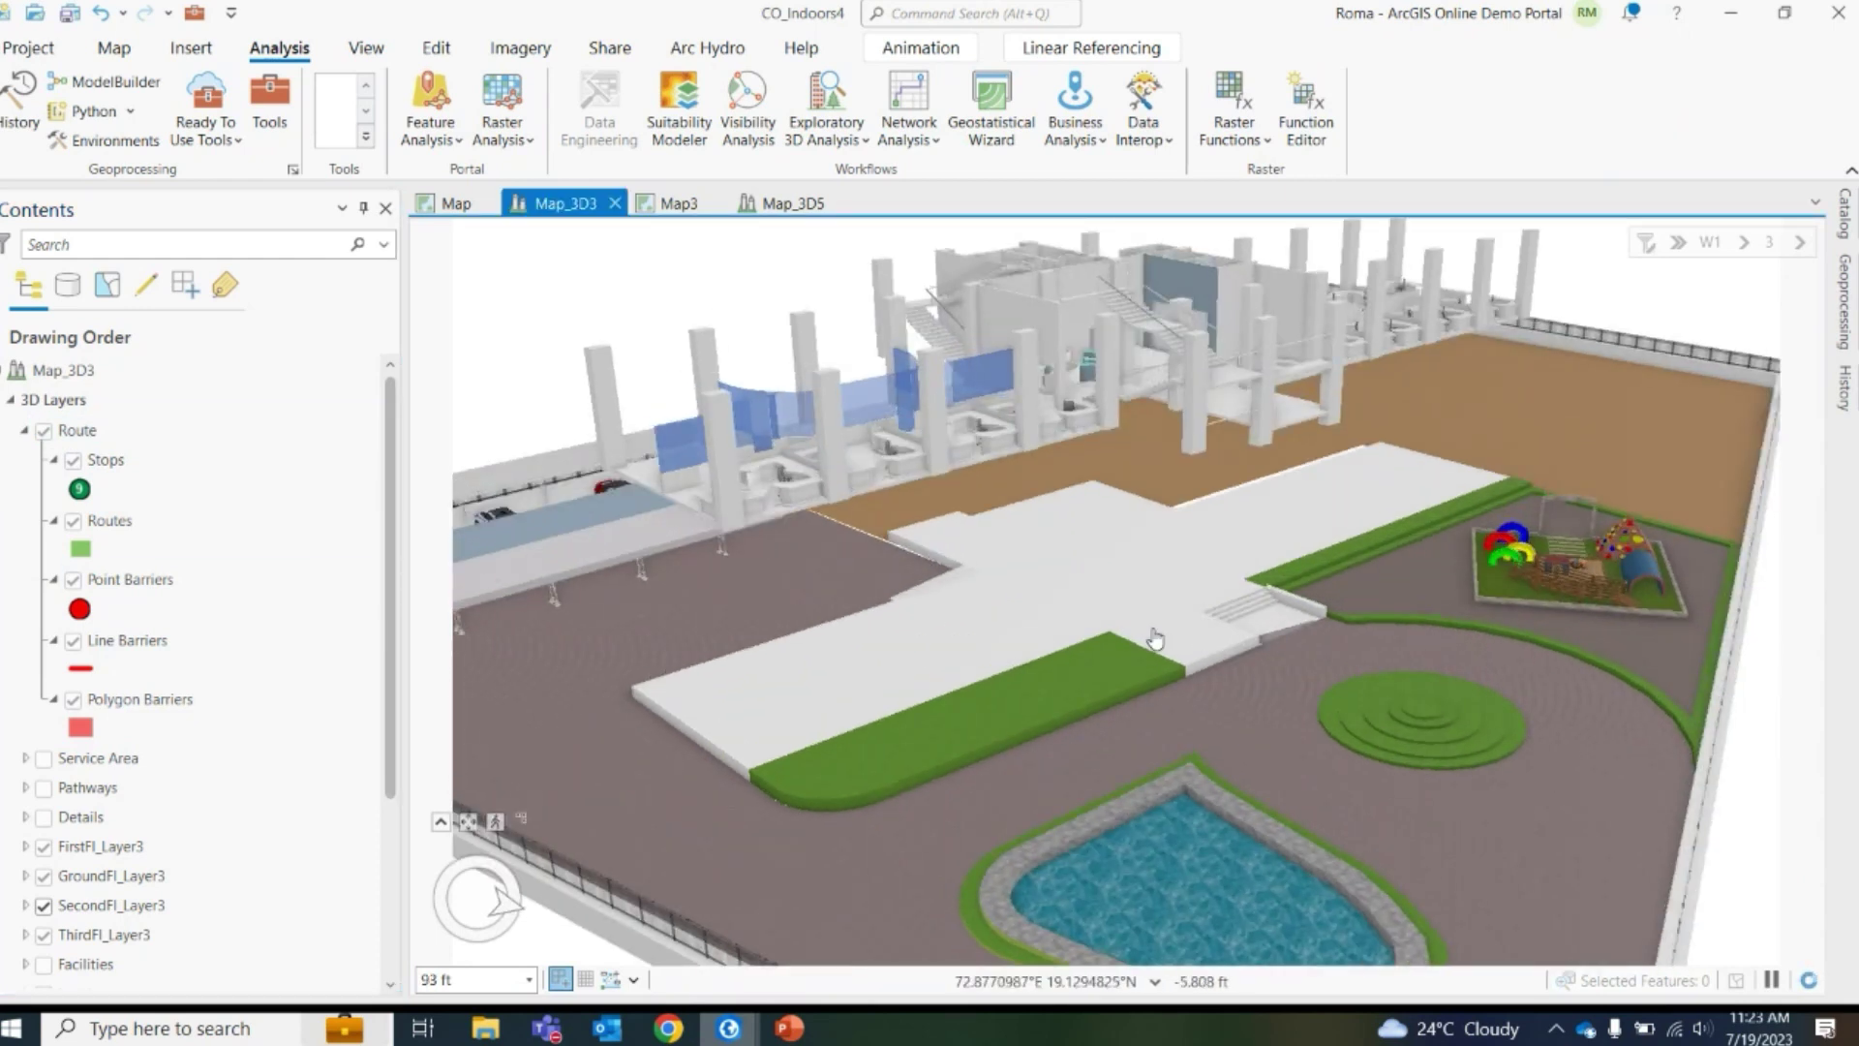
scroll(1155, 639, "down", 2)
scroll(1401, 527, "up", 1)
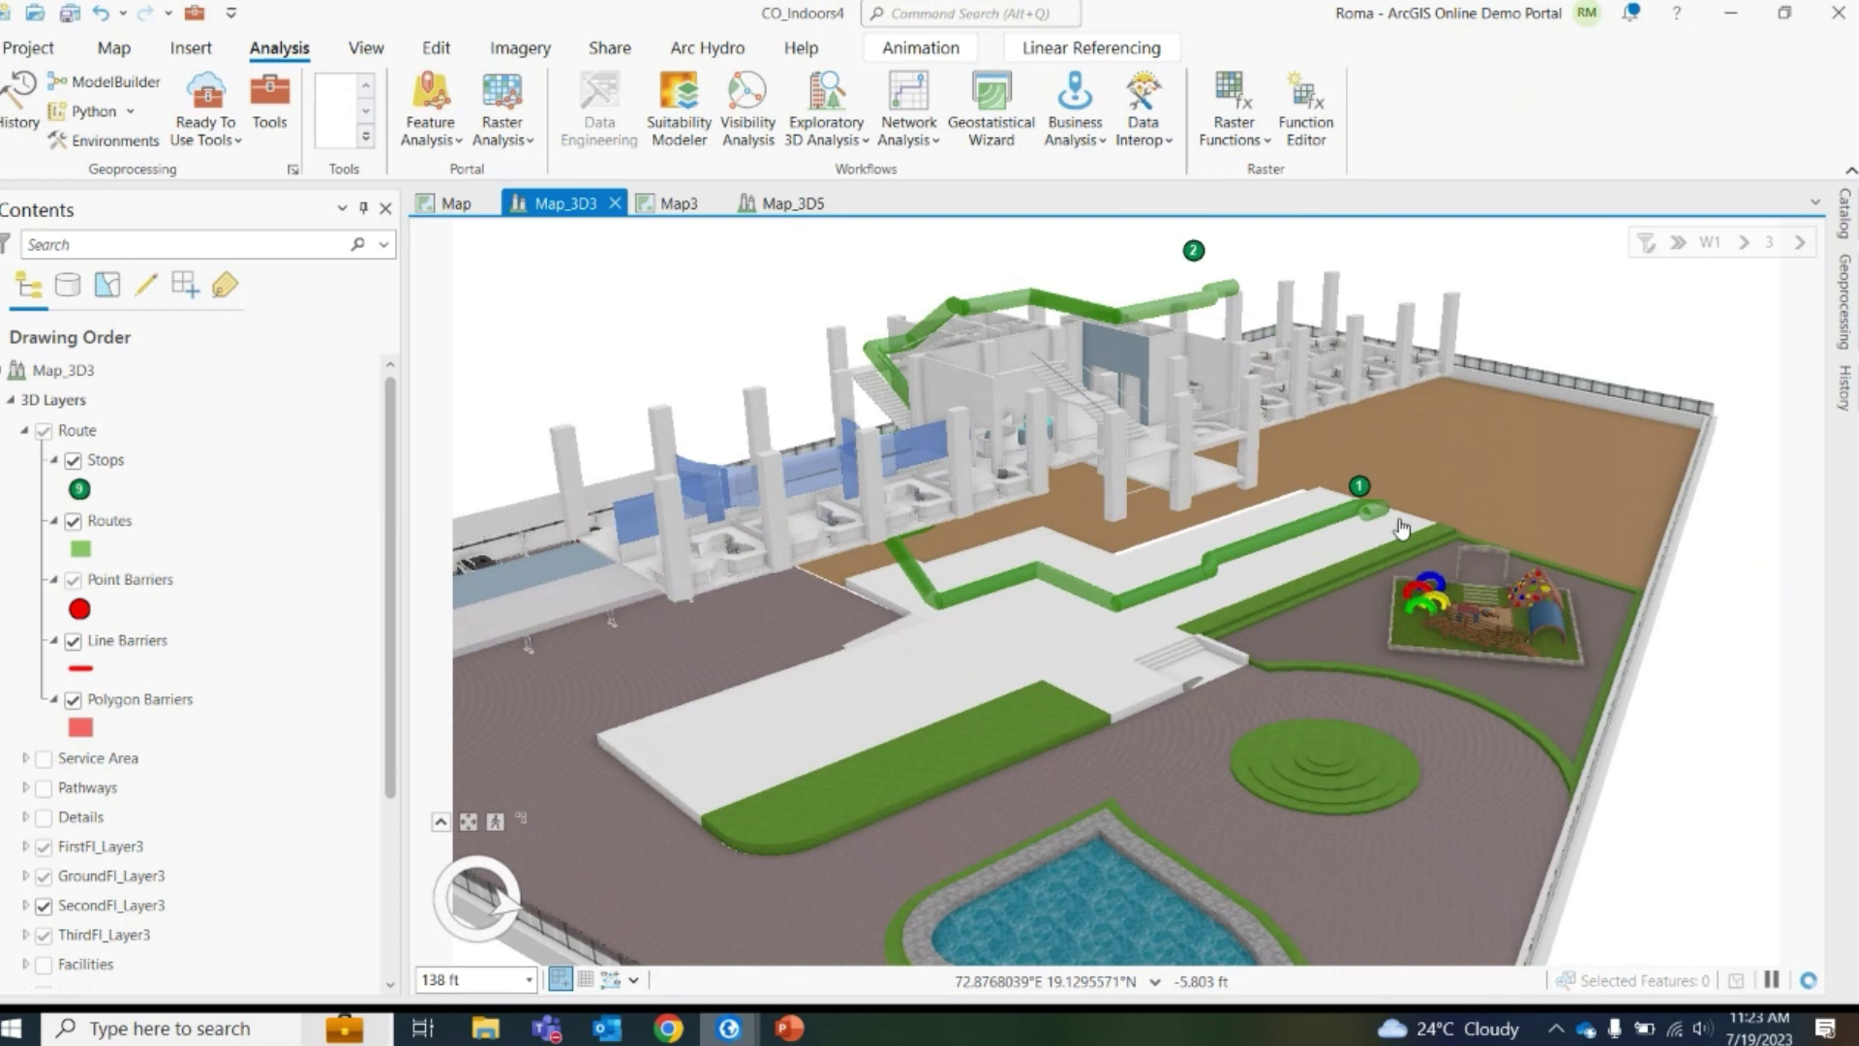
scroll(1401, 527, "up", 4)
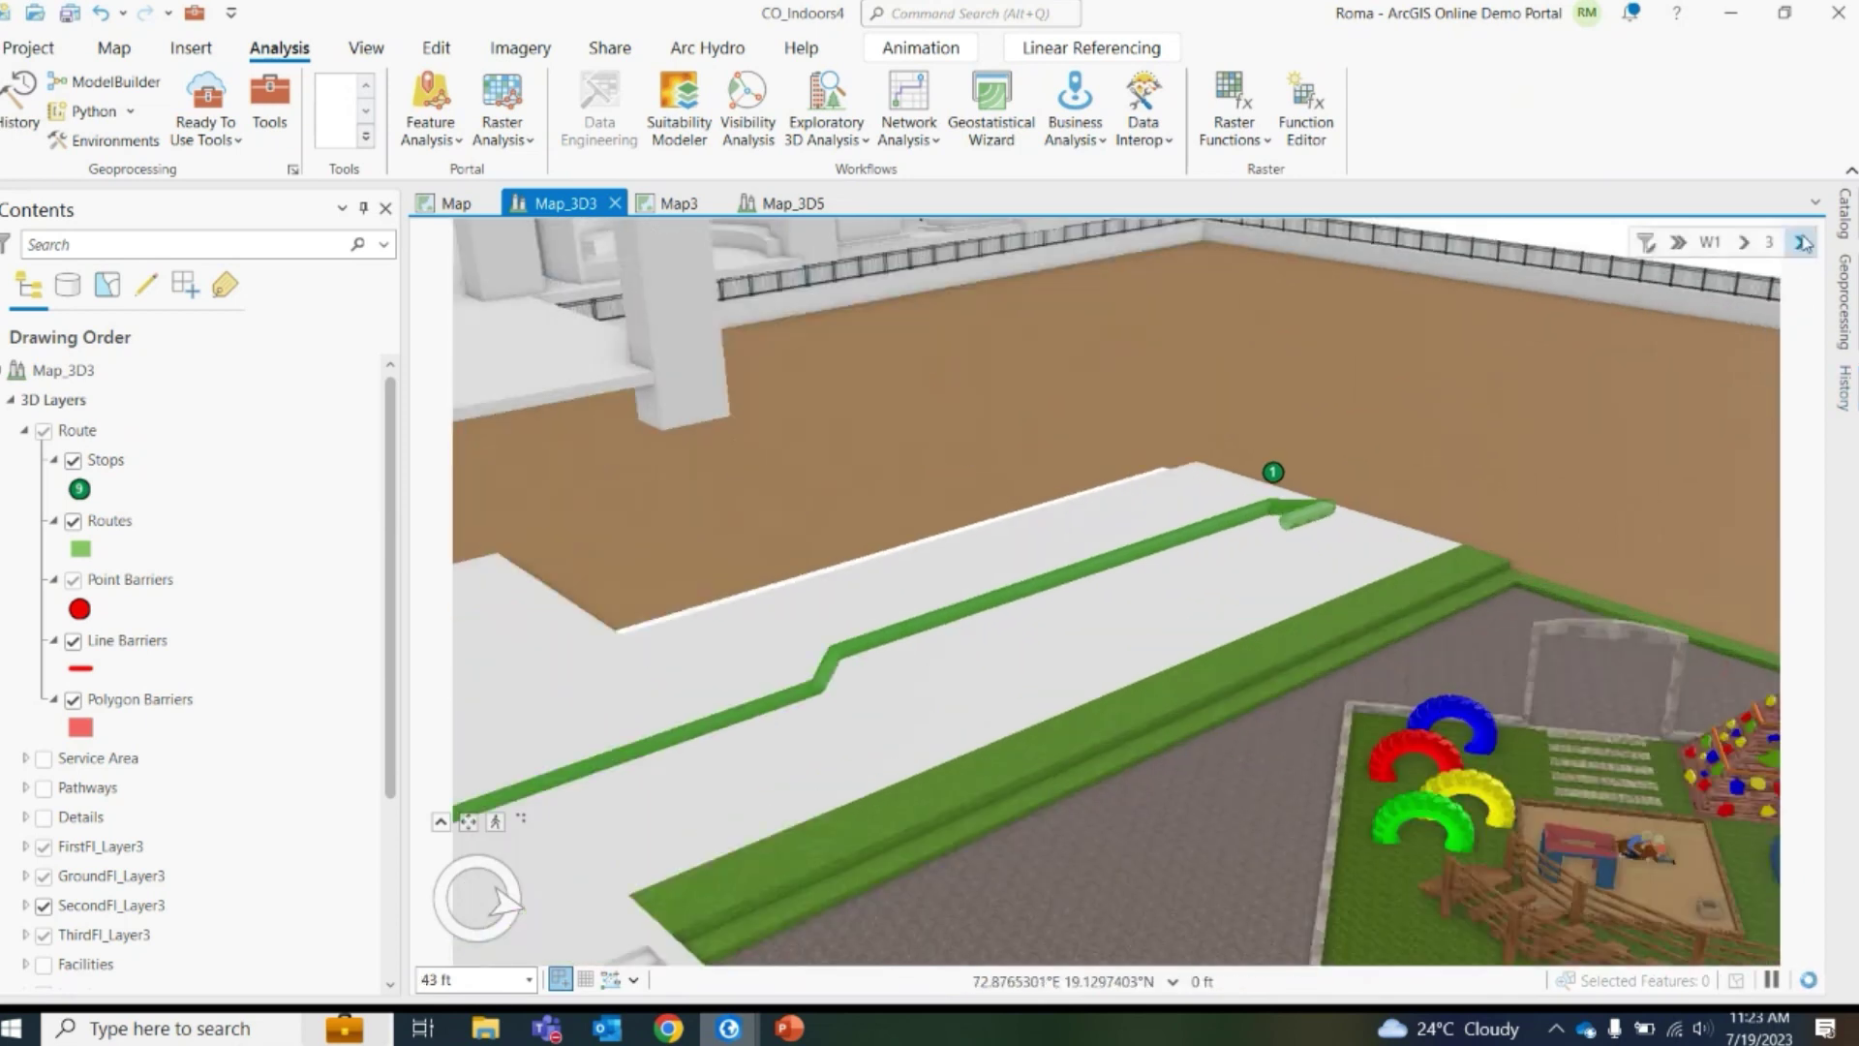
Tilt, rotate and zoom the scene to follow the route through the building's floors
left_click(1799, 242)
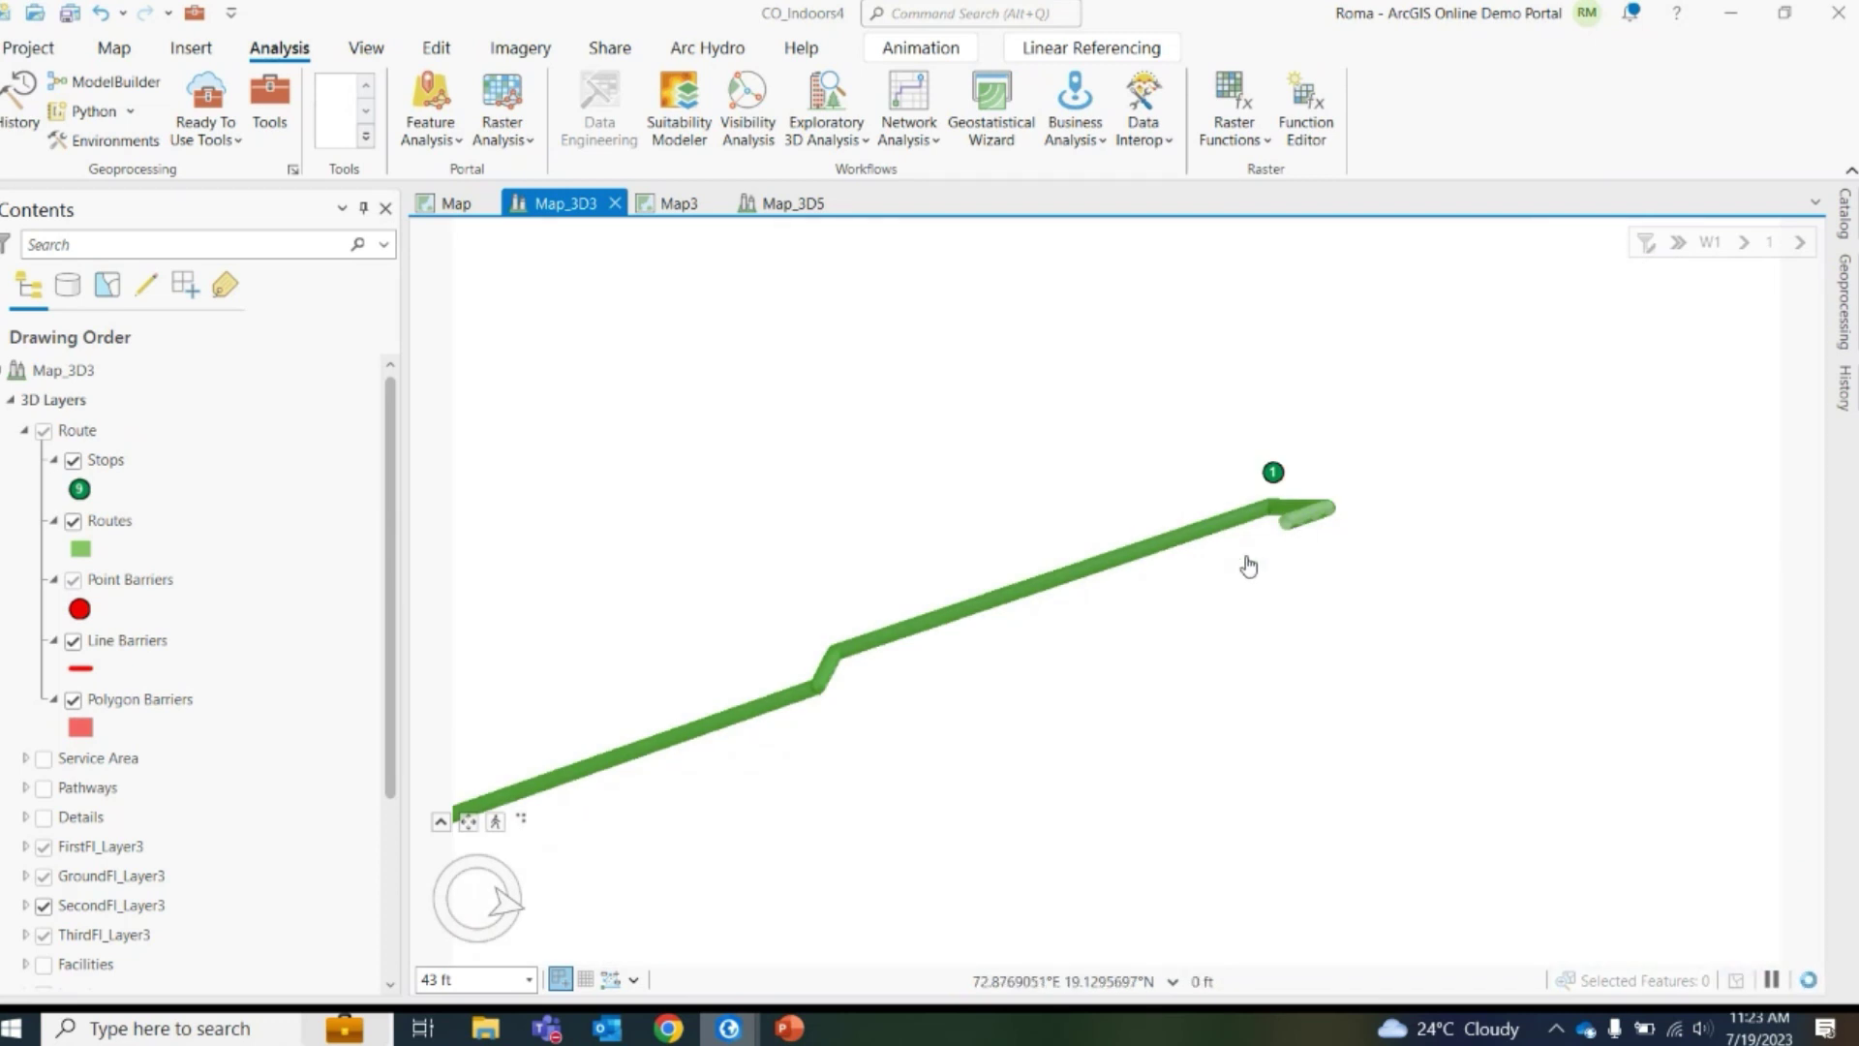
scroll(1248, 566, "down", 5)
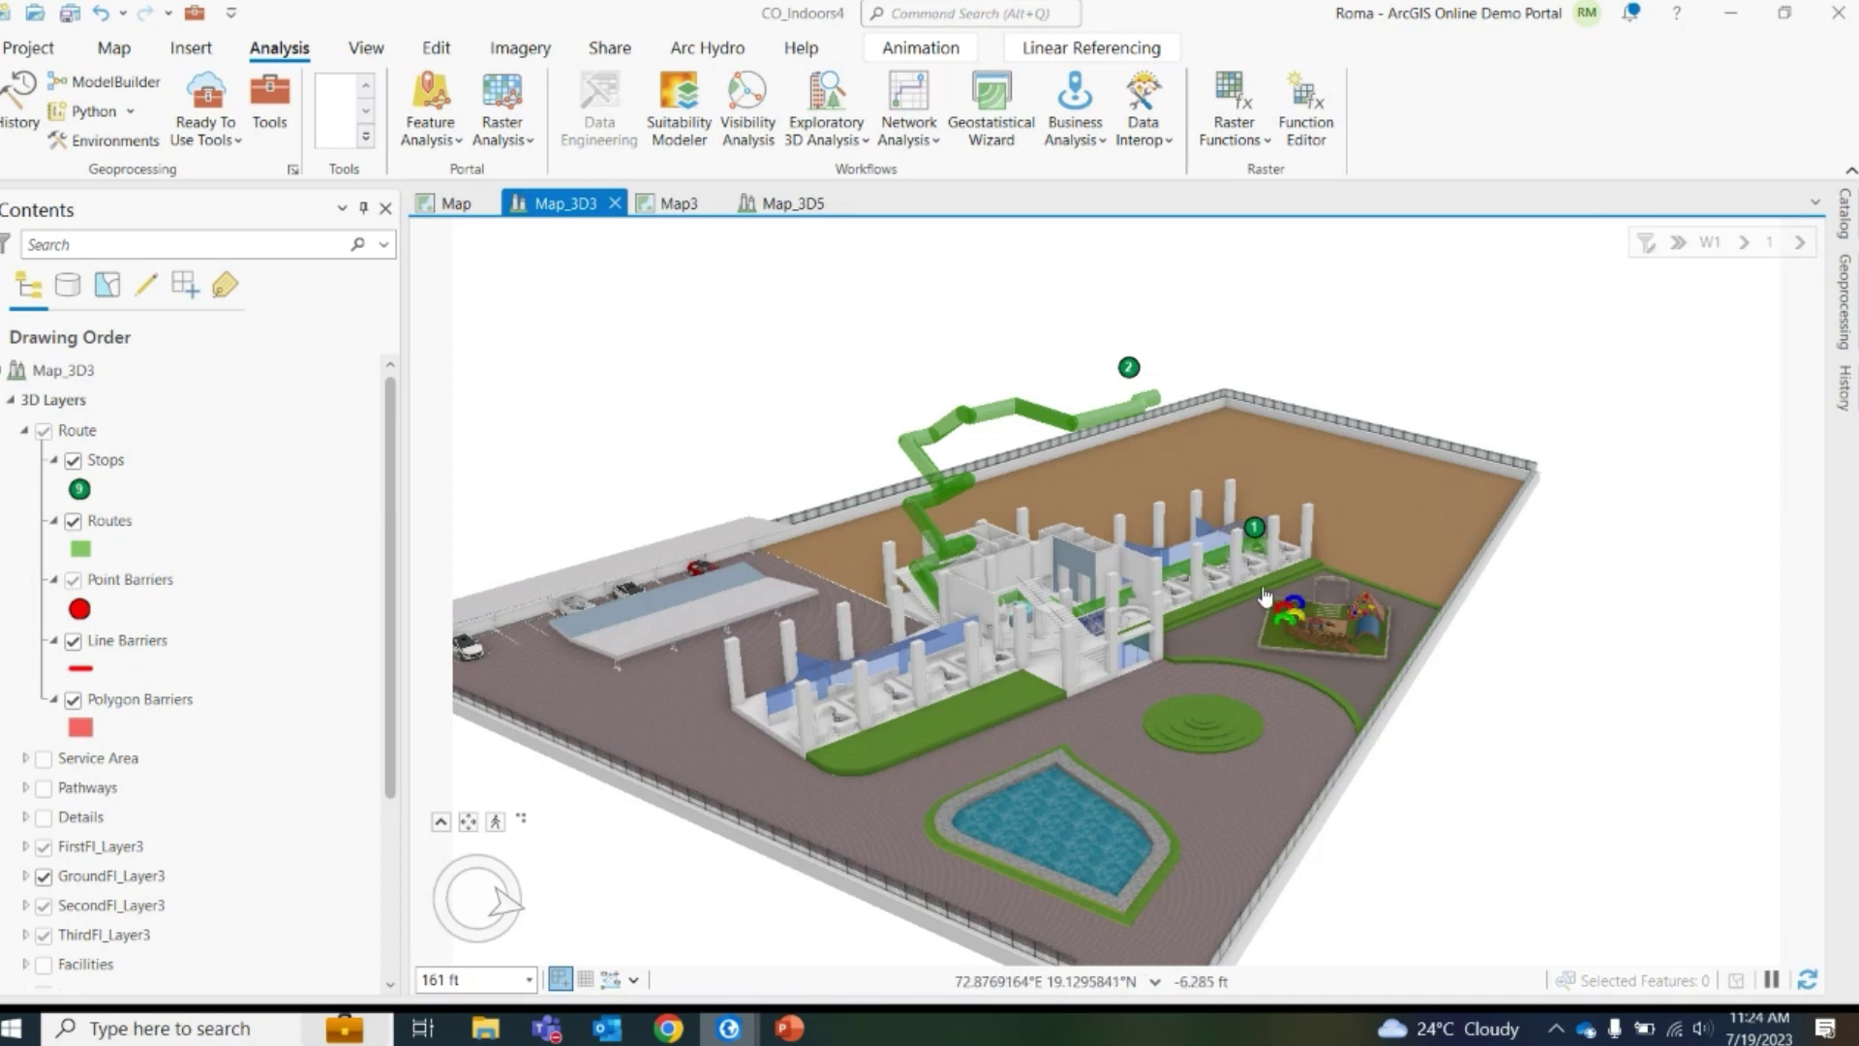
scroll(1318, 545, "up", 2)
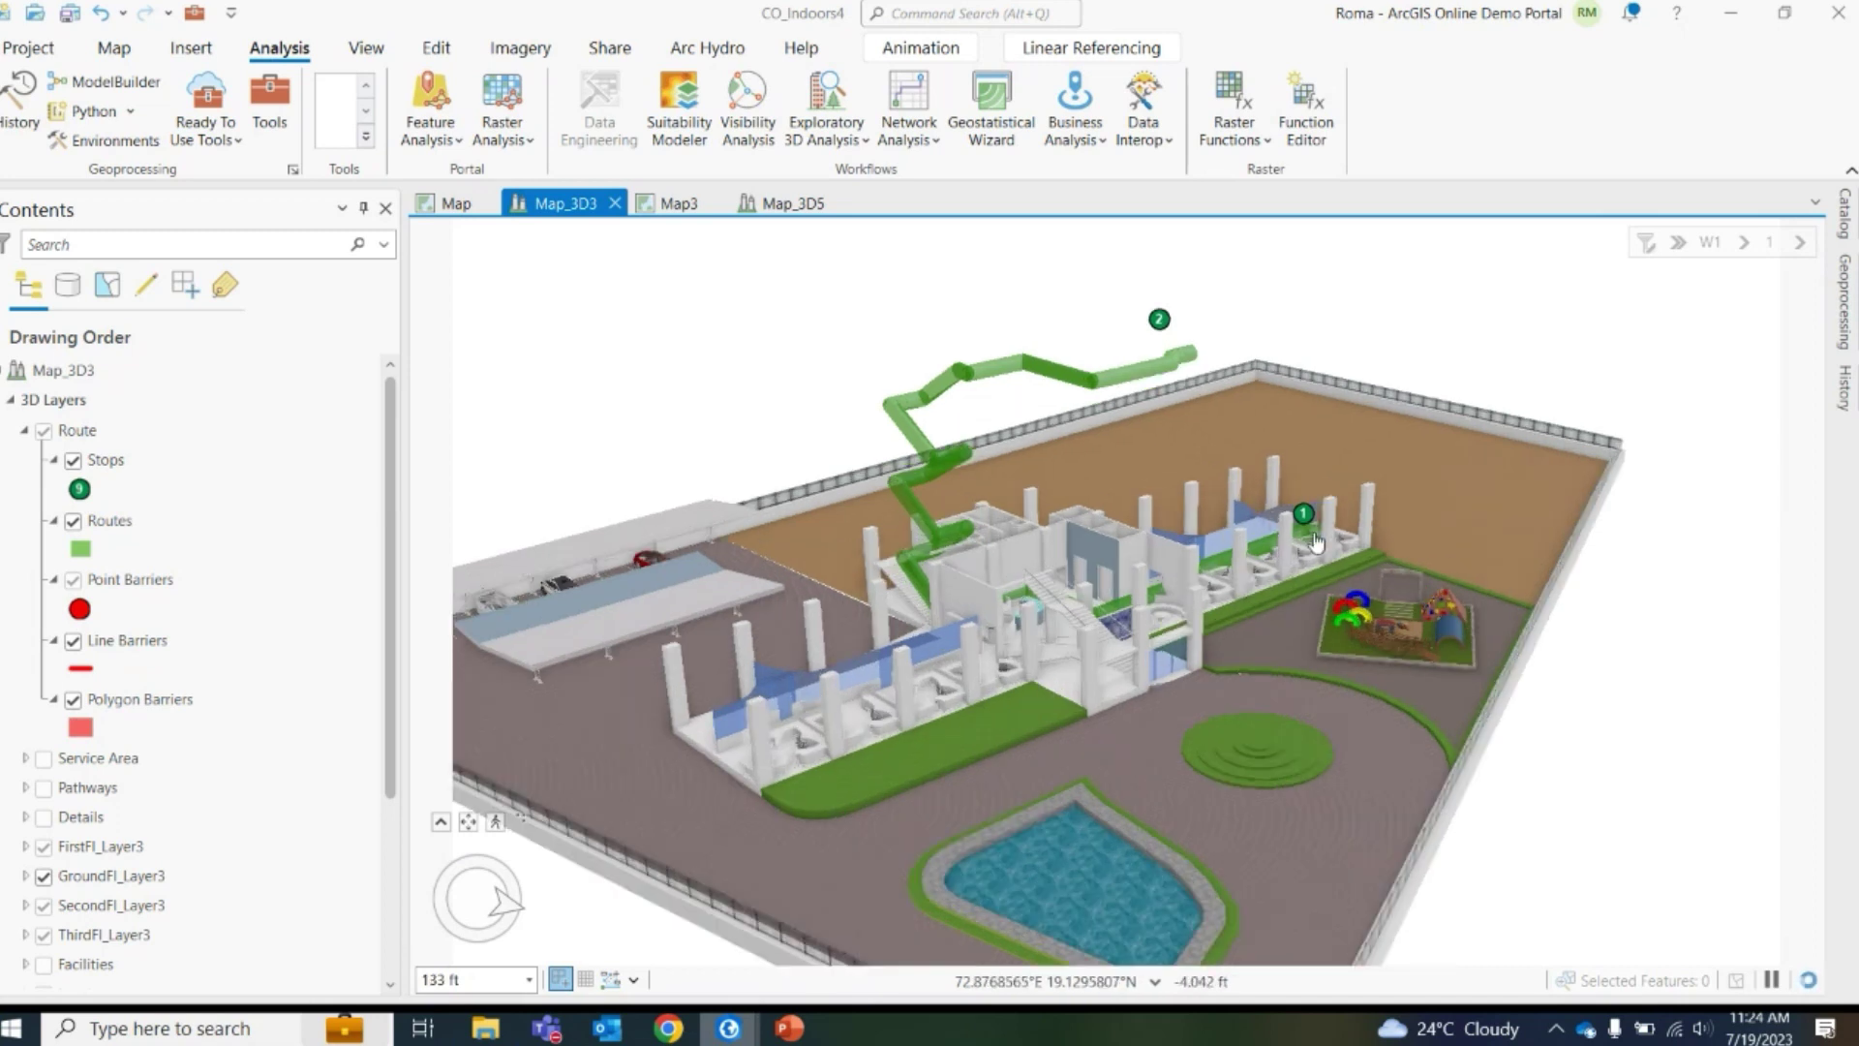
left_click_drag(1319, 545, 1309, 678)
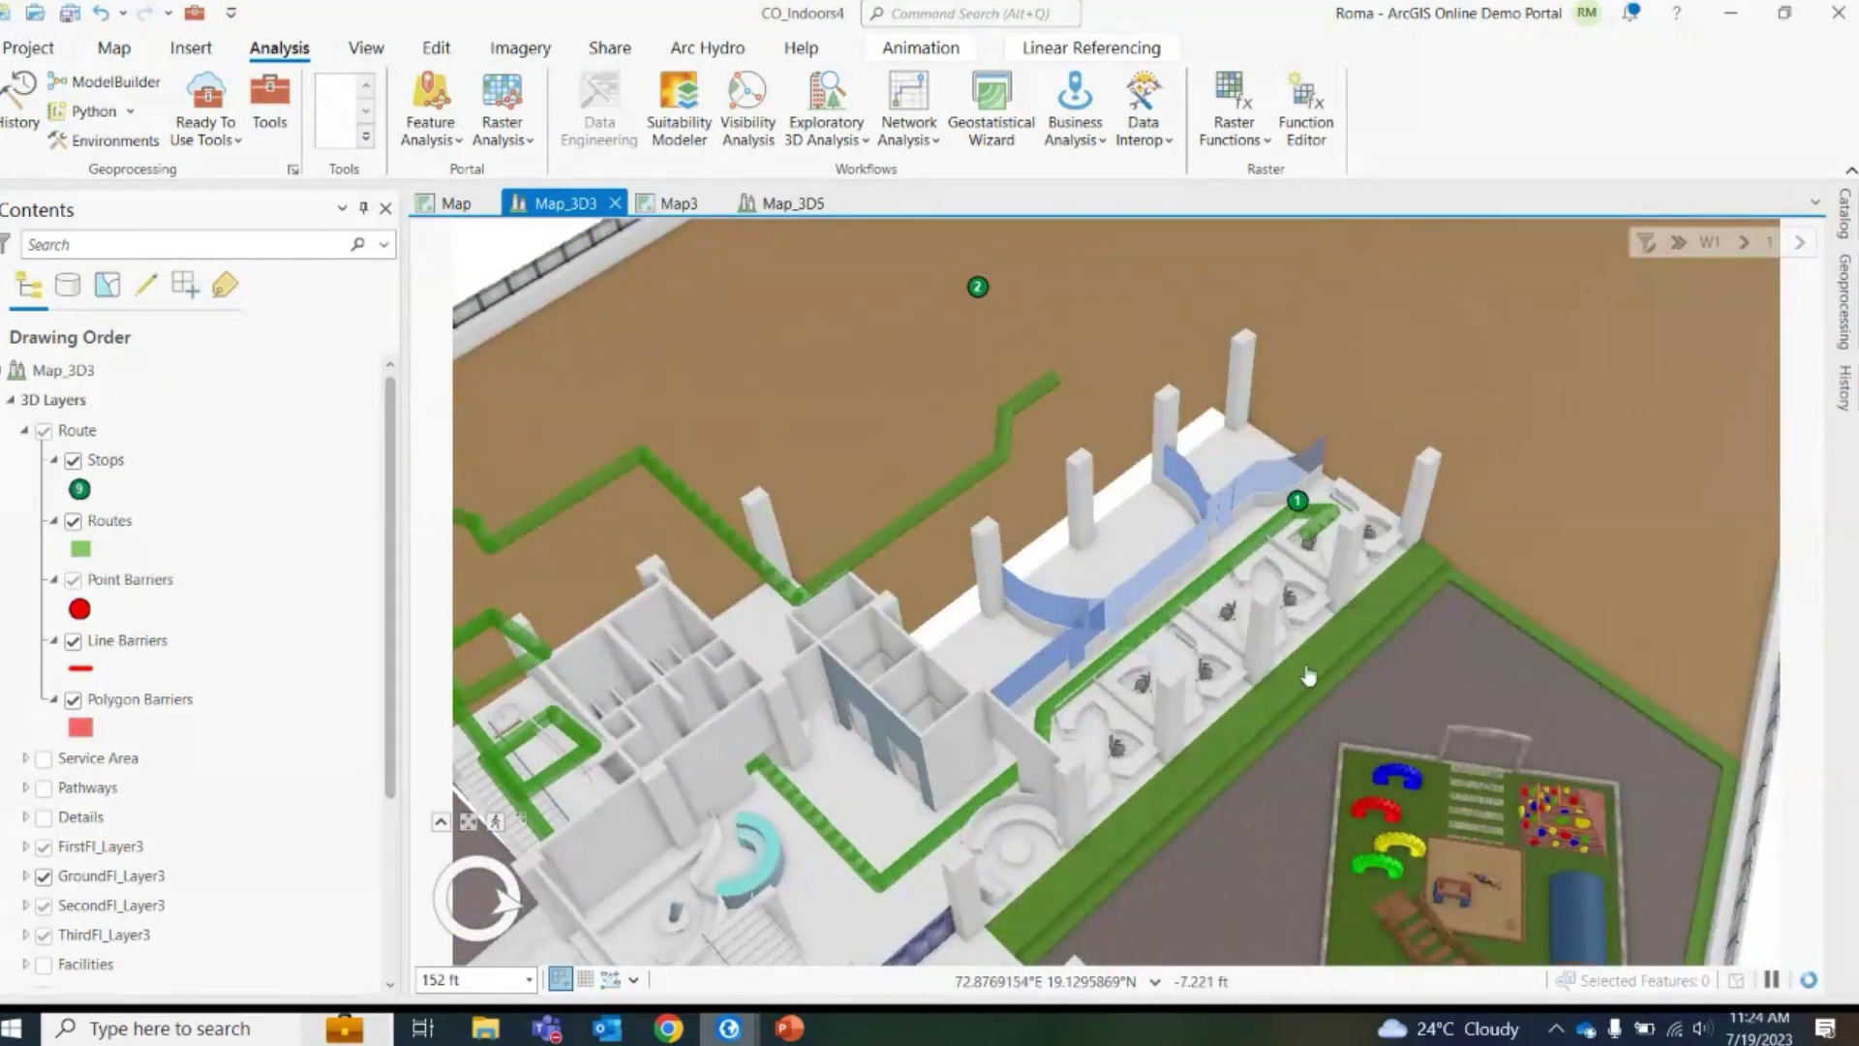
scroll(1309, 678, "down", 3)
left_click_drag(986, 809, 980, 850)
scroll(980, 850, "up", 5)
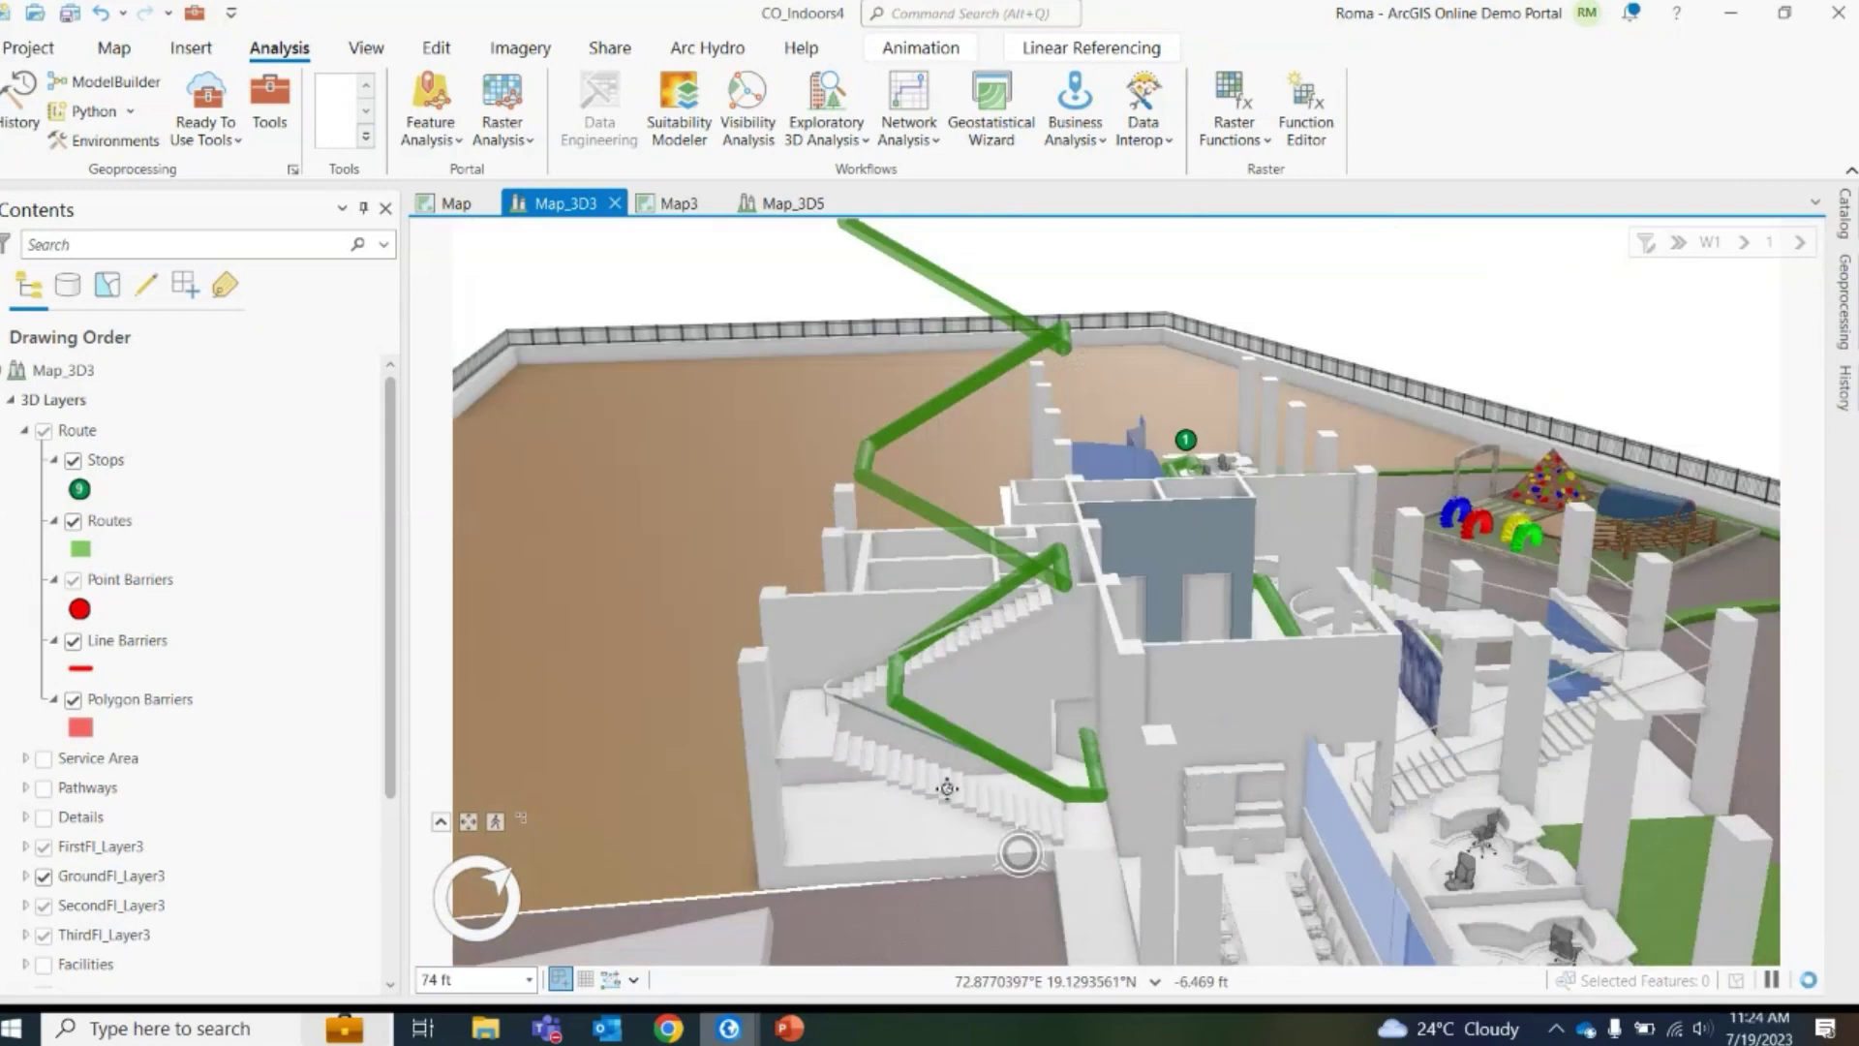
scroll(1025, 856, "down", 5)
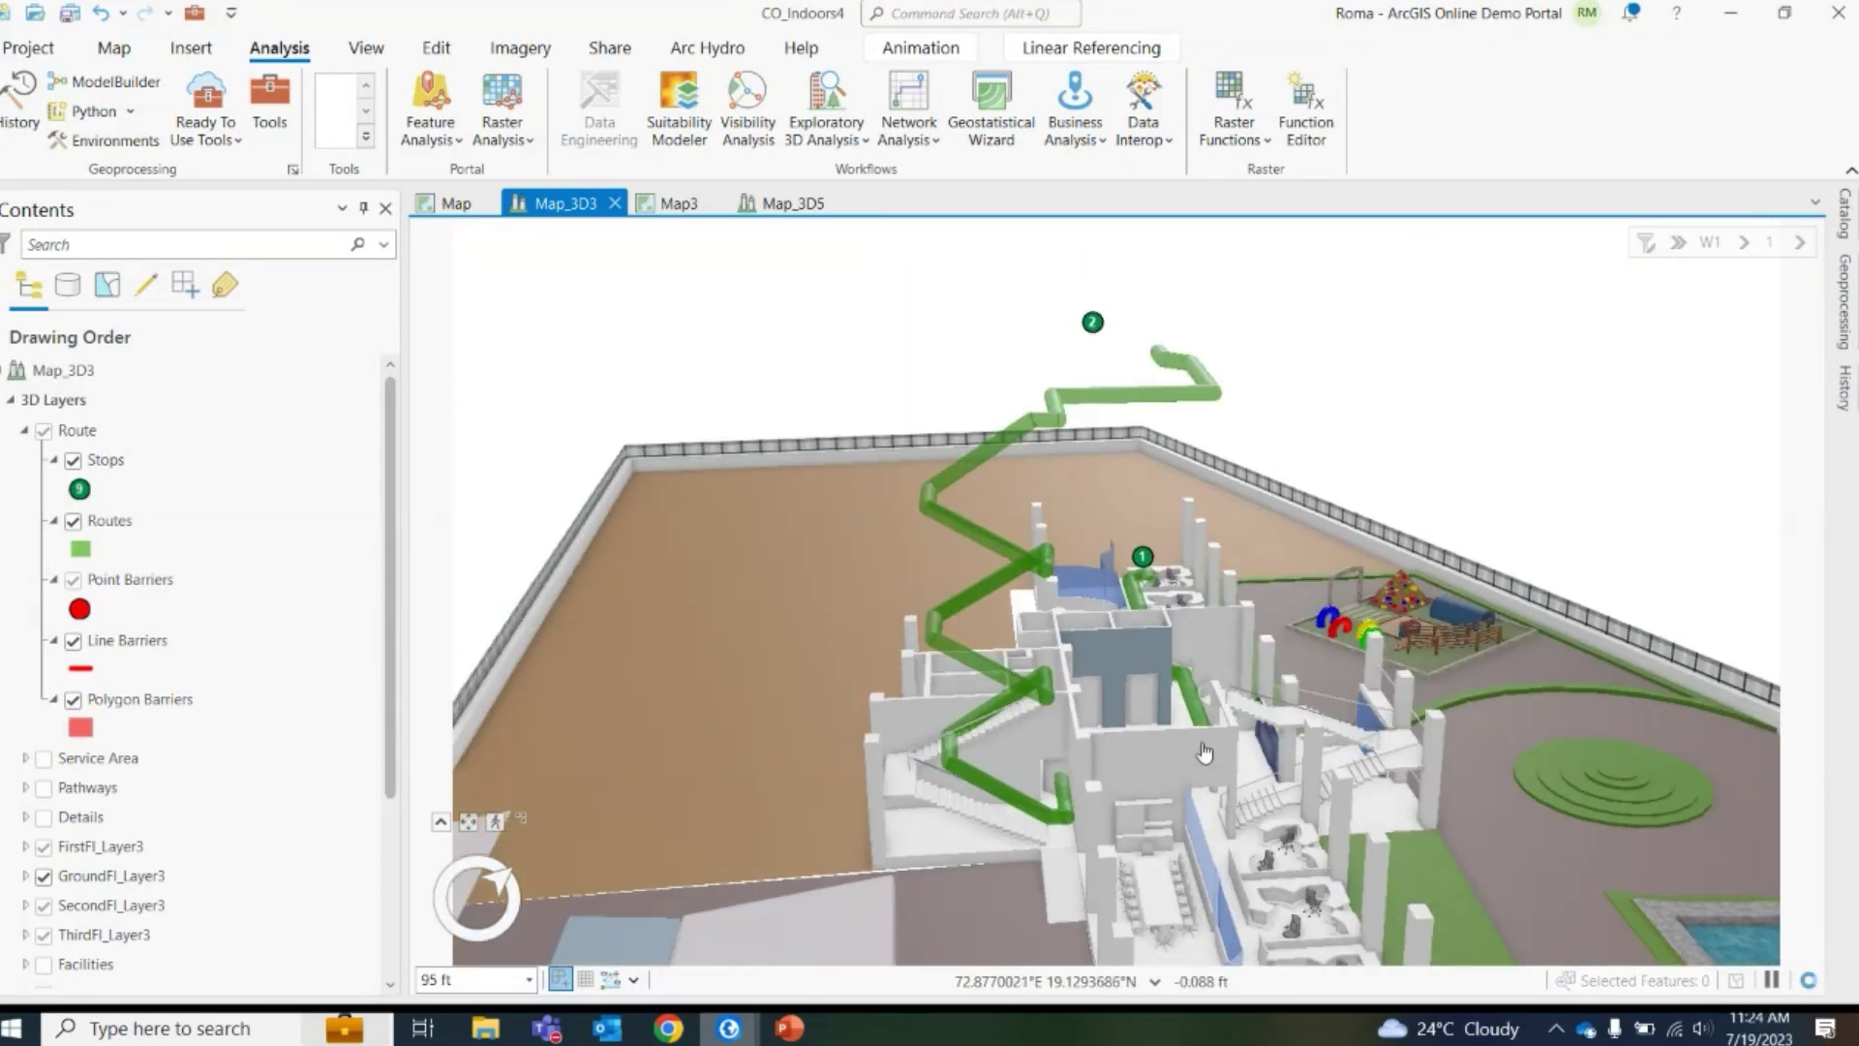
scroll(953, 774, "up", 2)
scroll(953, 774, "down", 2)
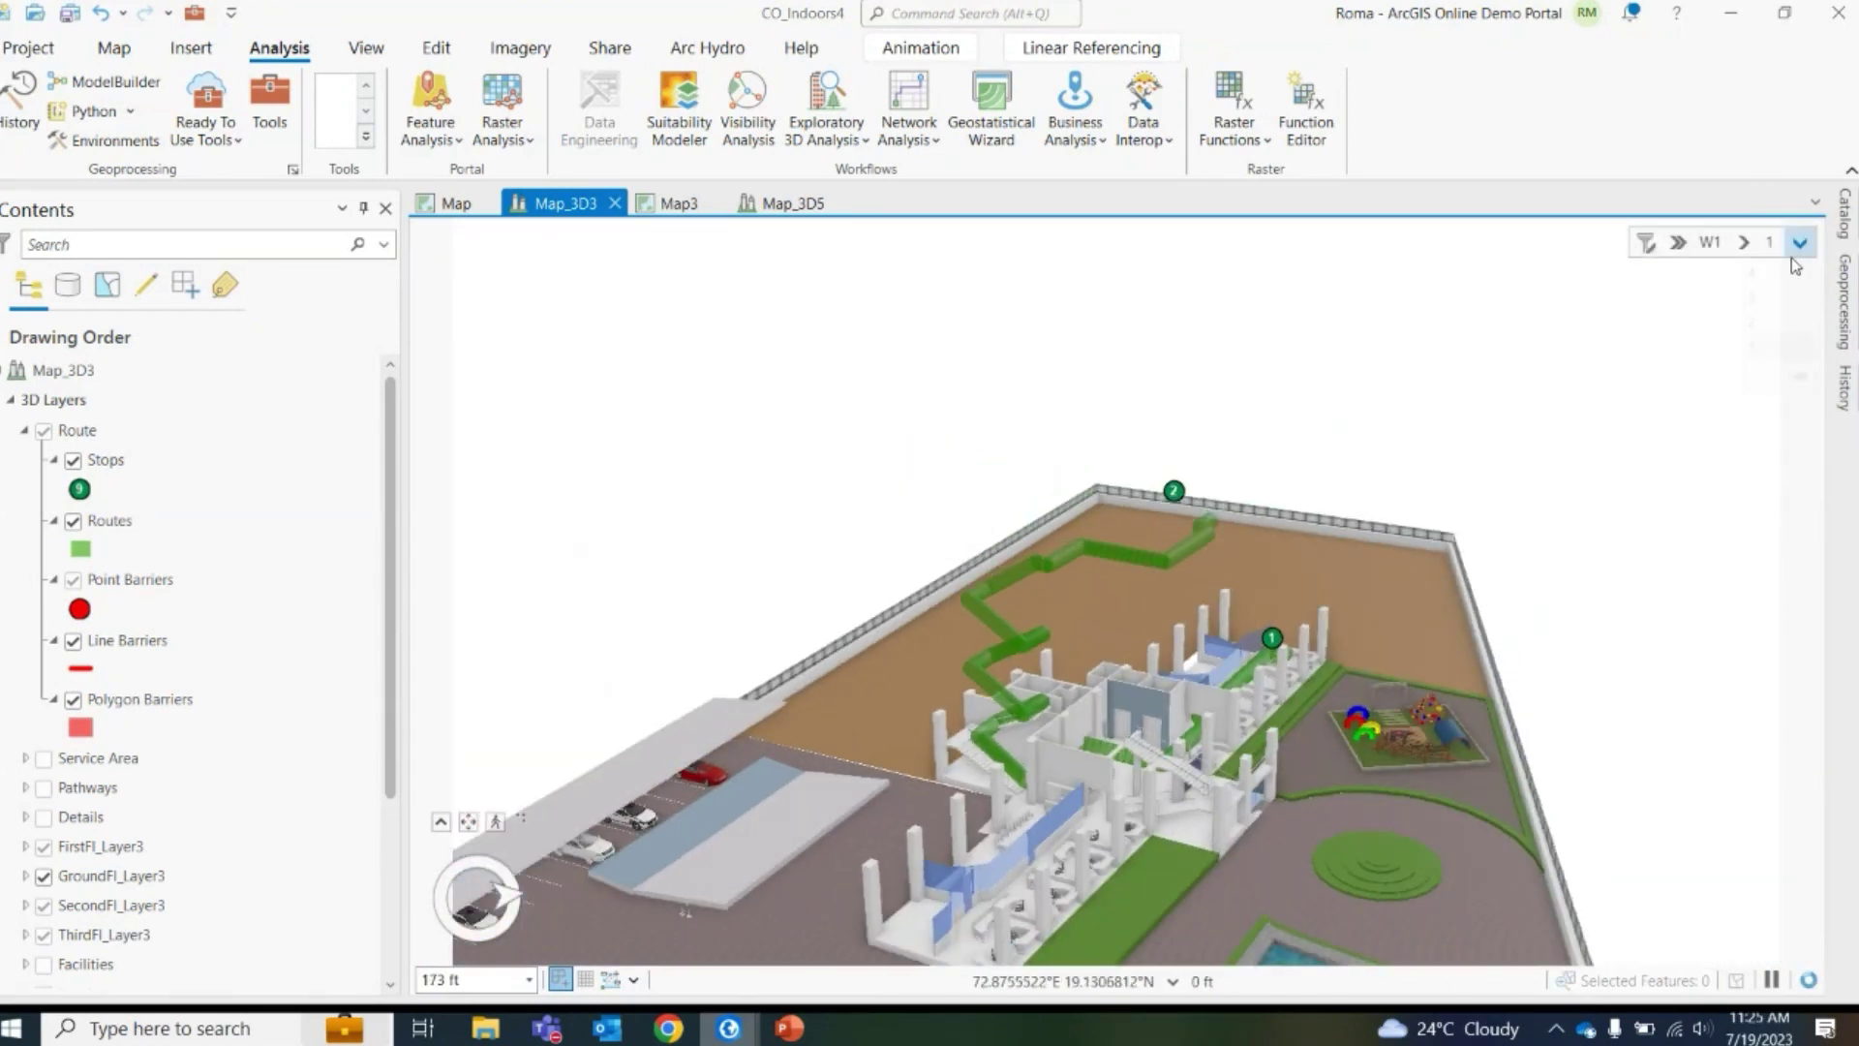
Filter to level 4, hide the buildings to leave only the route, and tilt to a side view
left_click(1799, 242)
left_click(1767, 281)
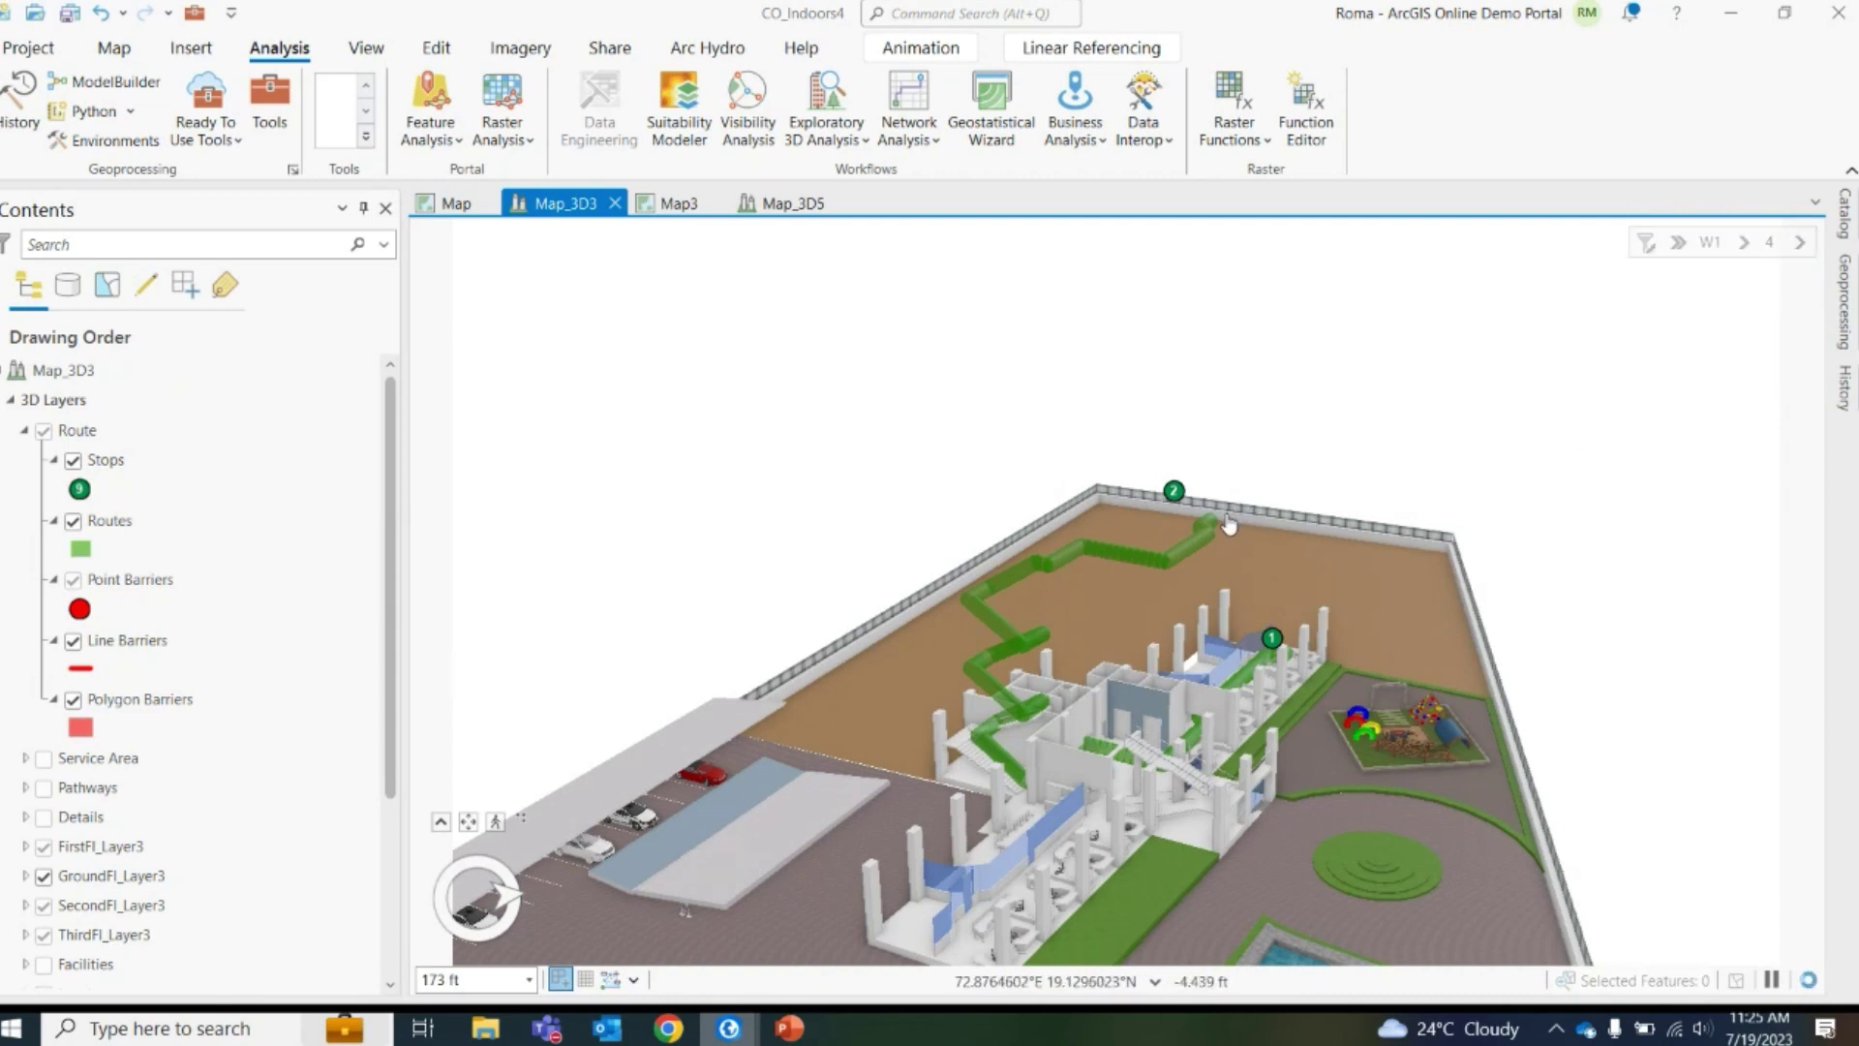
left_click(1646, 247)
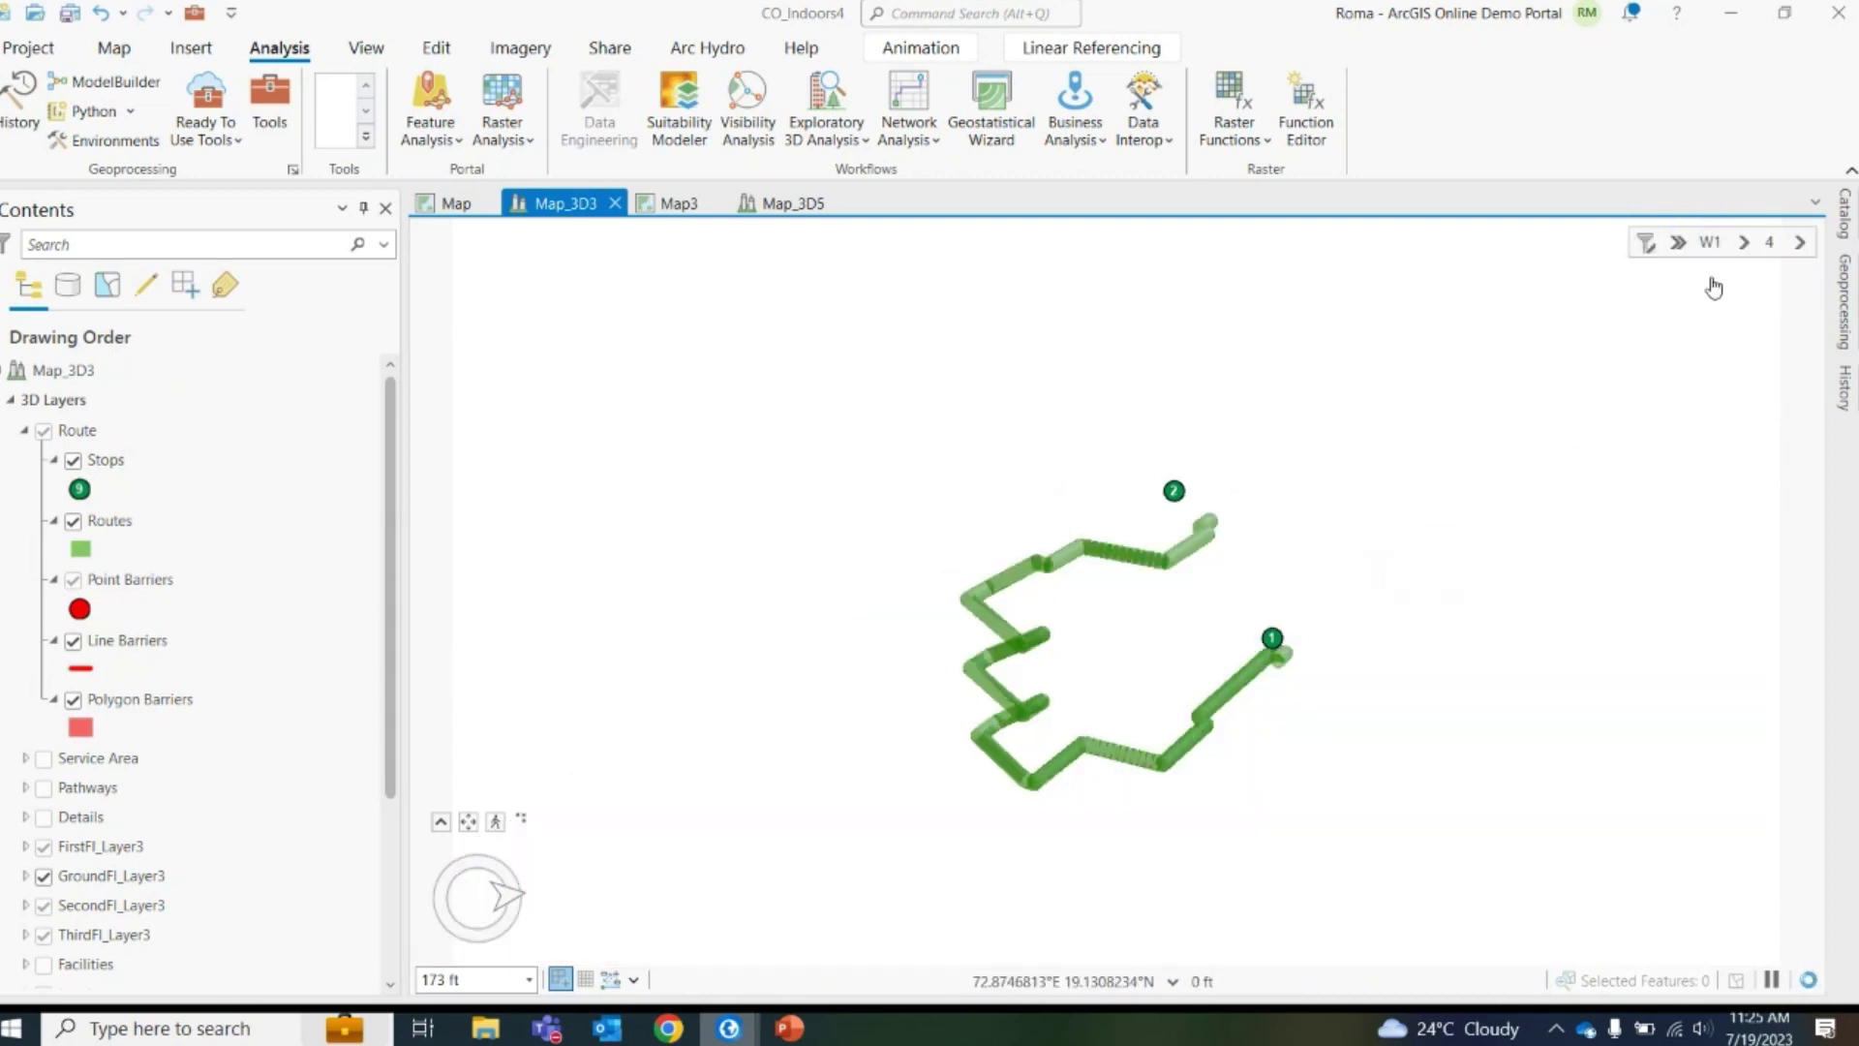
scroll(1316, 622, "up", 4)
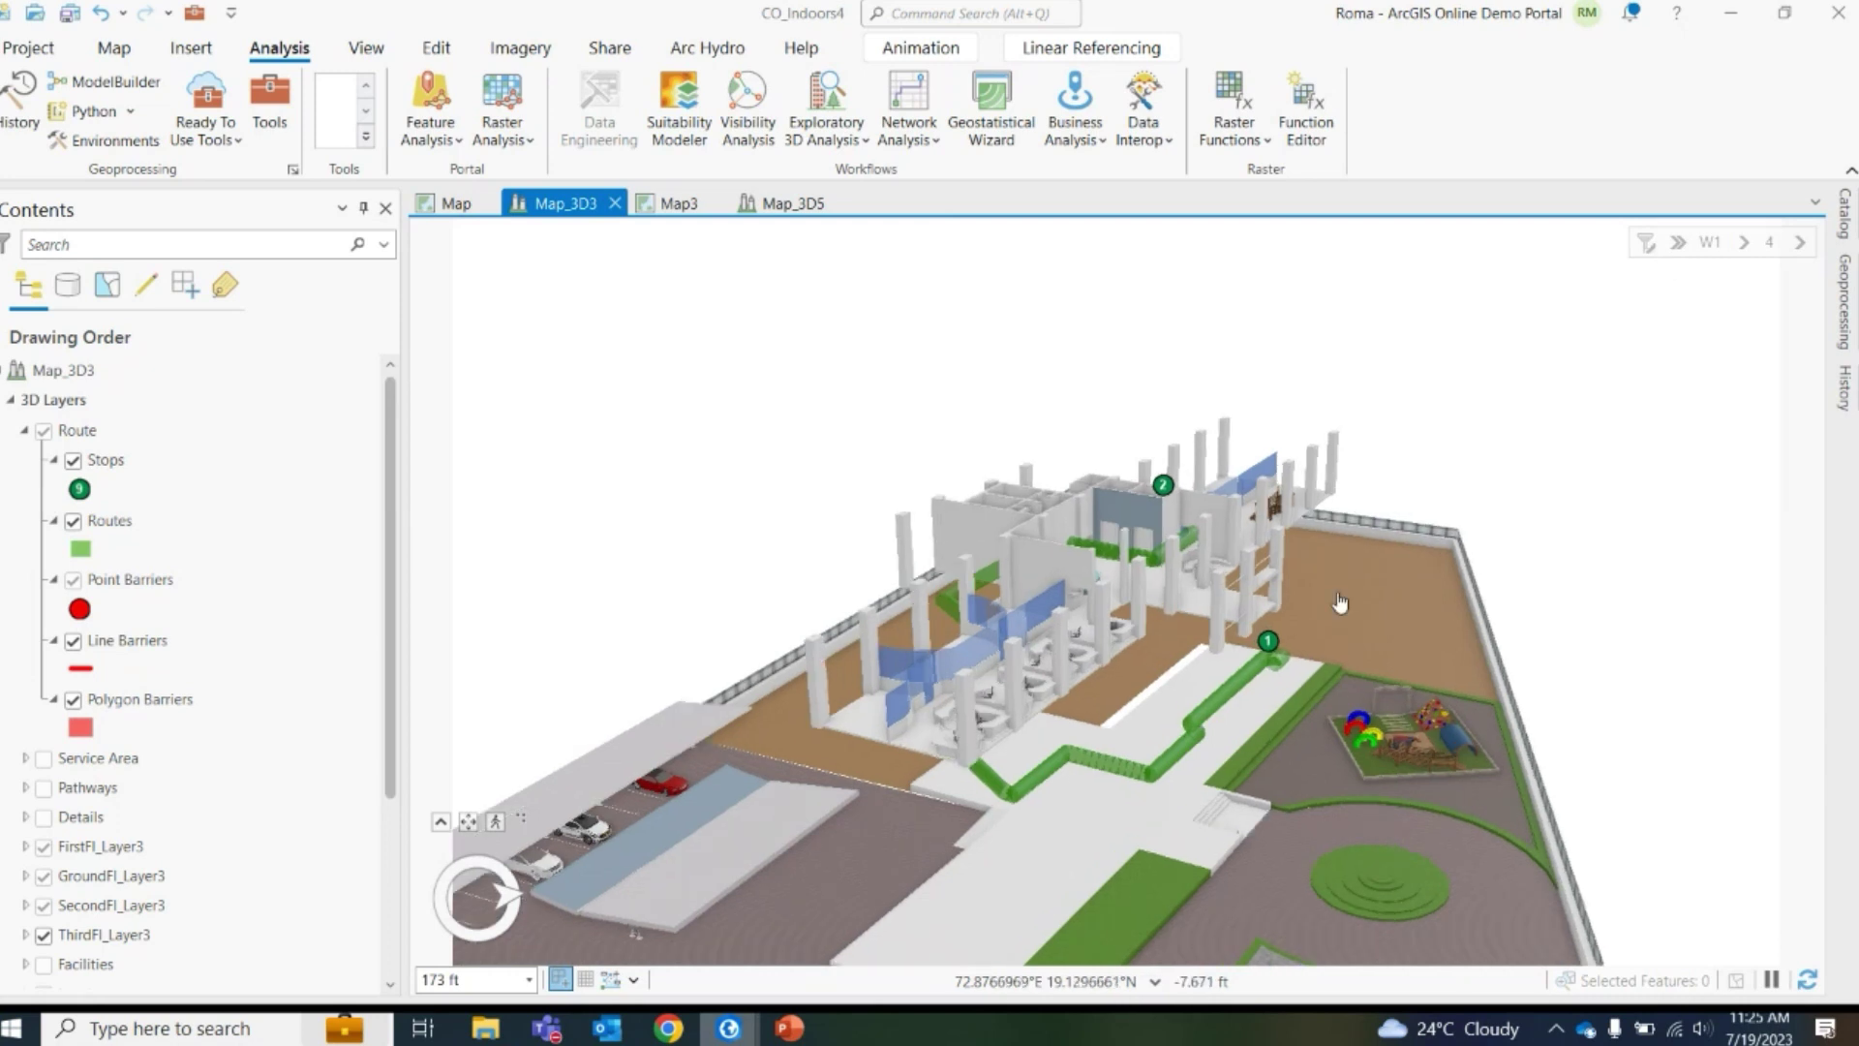
scroll(1210, 581, "down", 3)
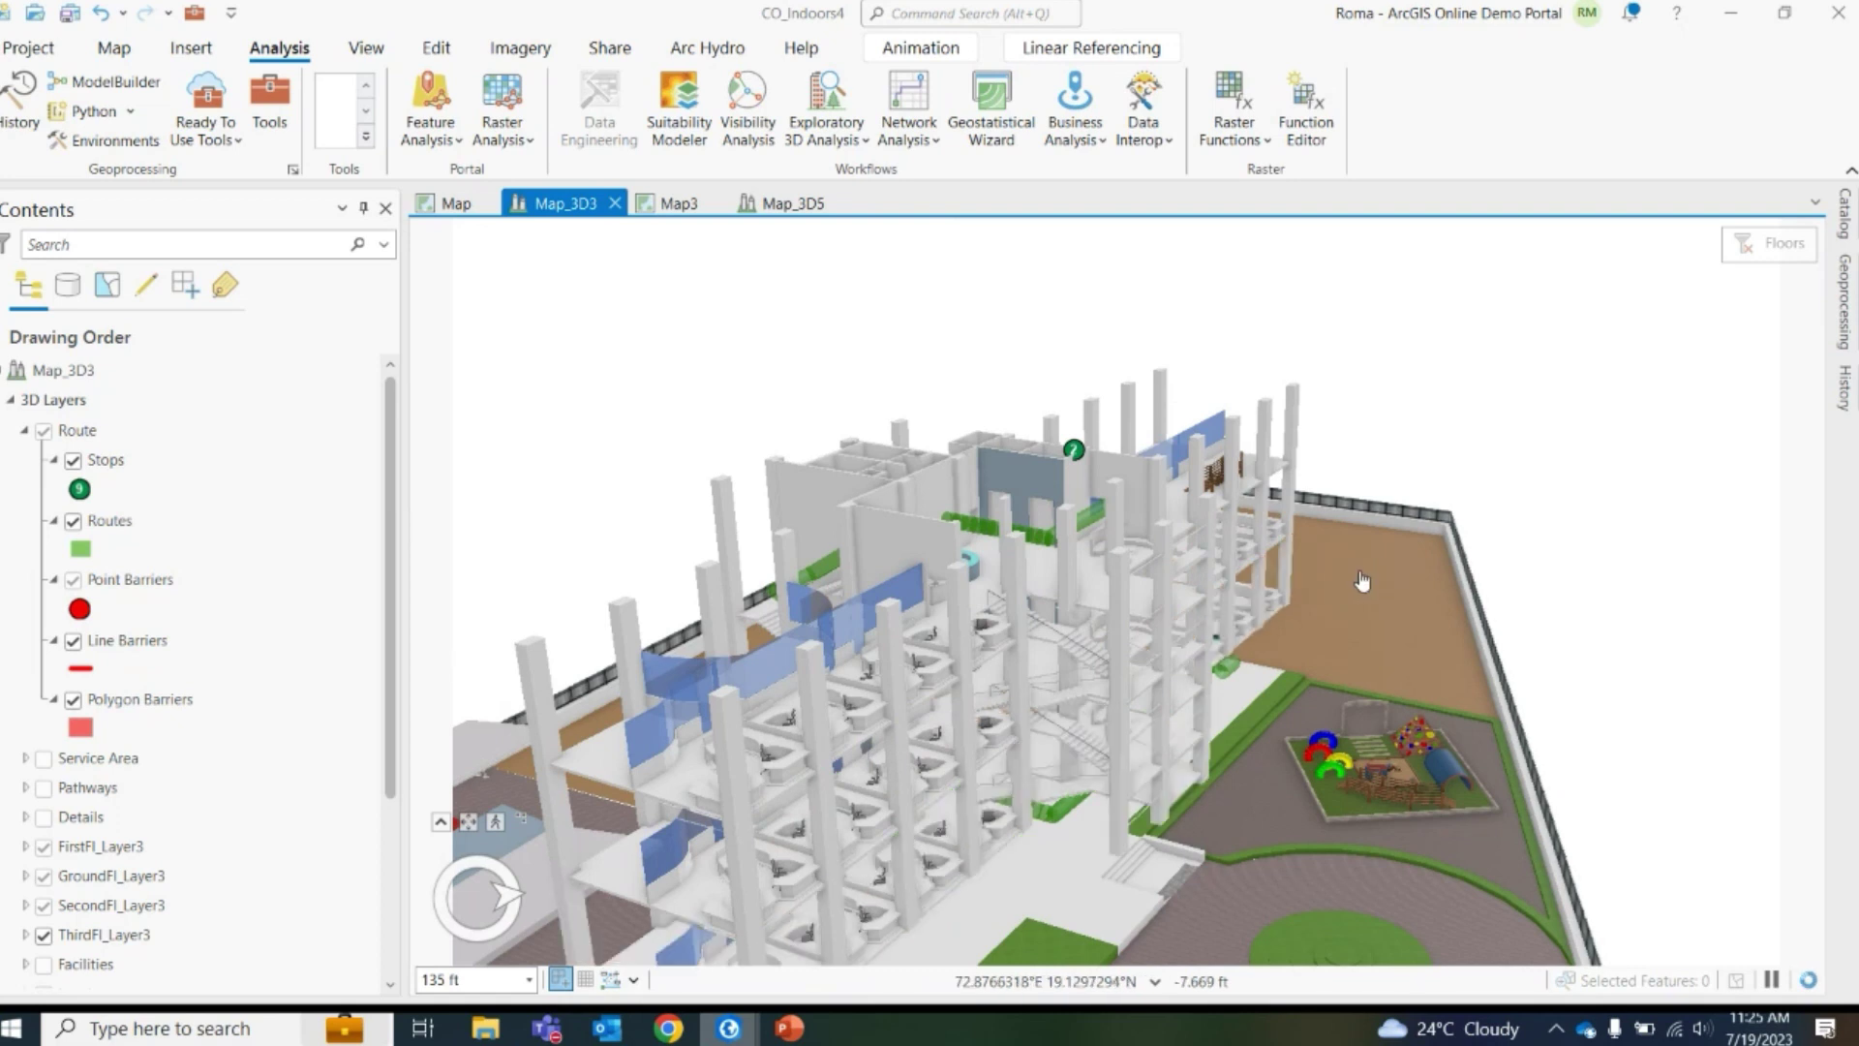
scroll(1362, 582, "down", 2)
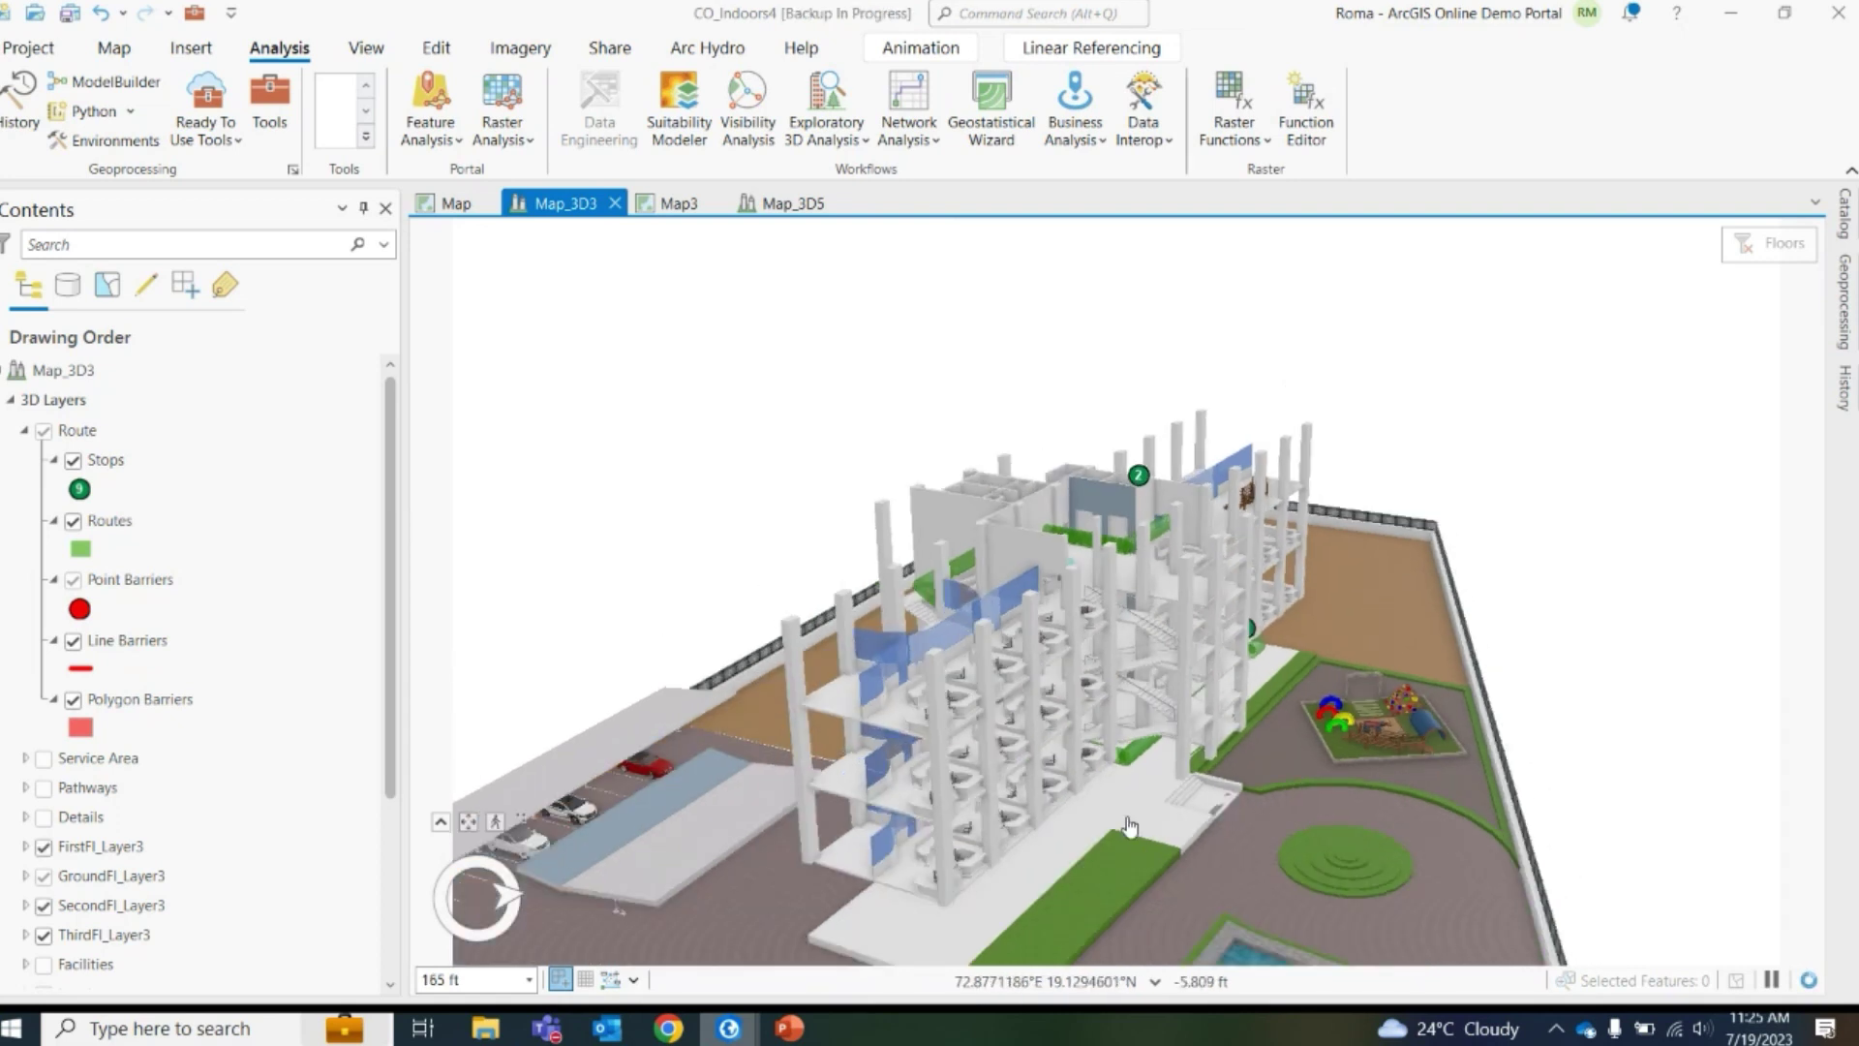
left_click_drag(1089, 785, 1212, 864)
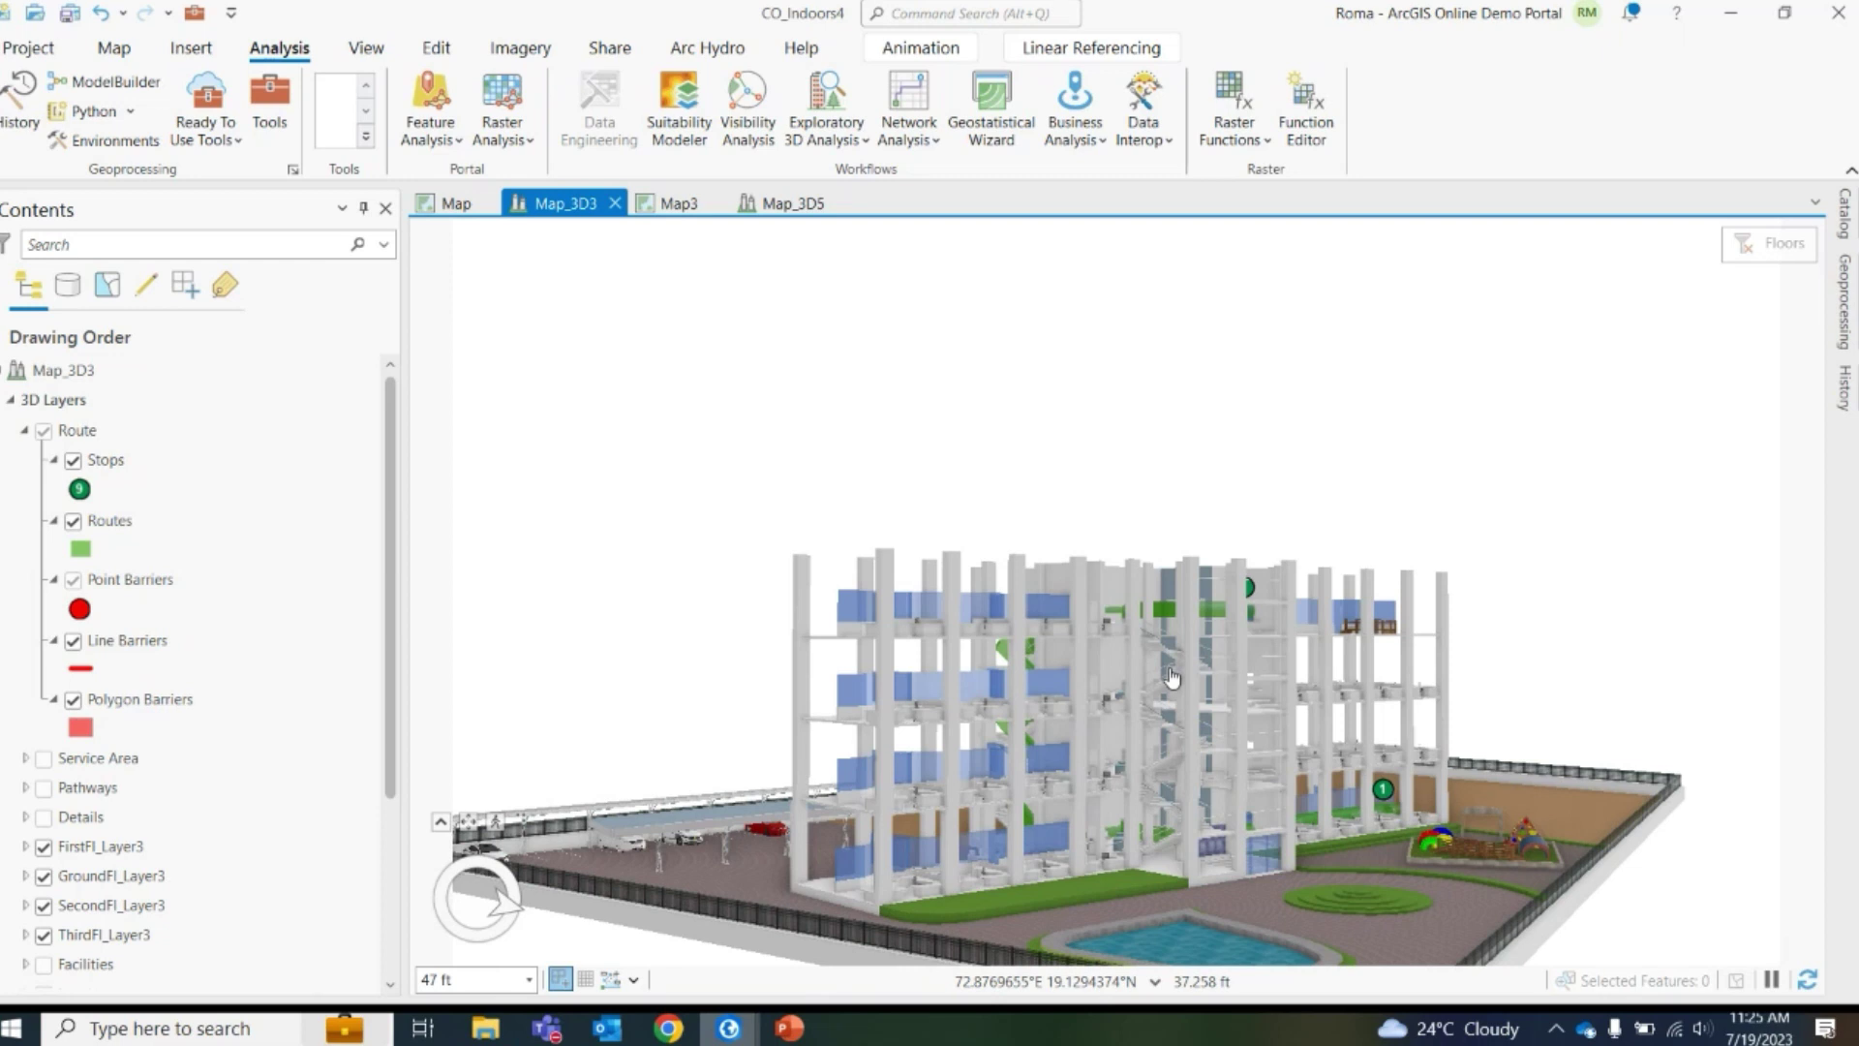
Show the Share tab tools and select the Route layer in the Contents pane
left_click(610, 51)
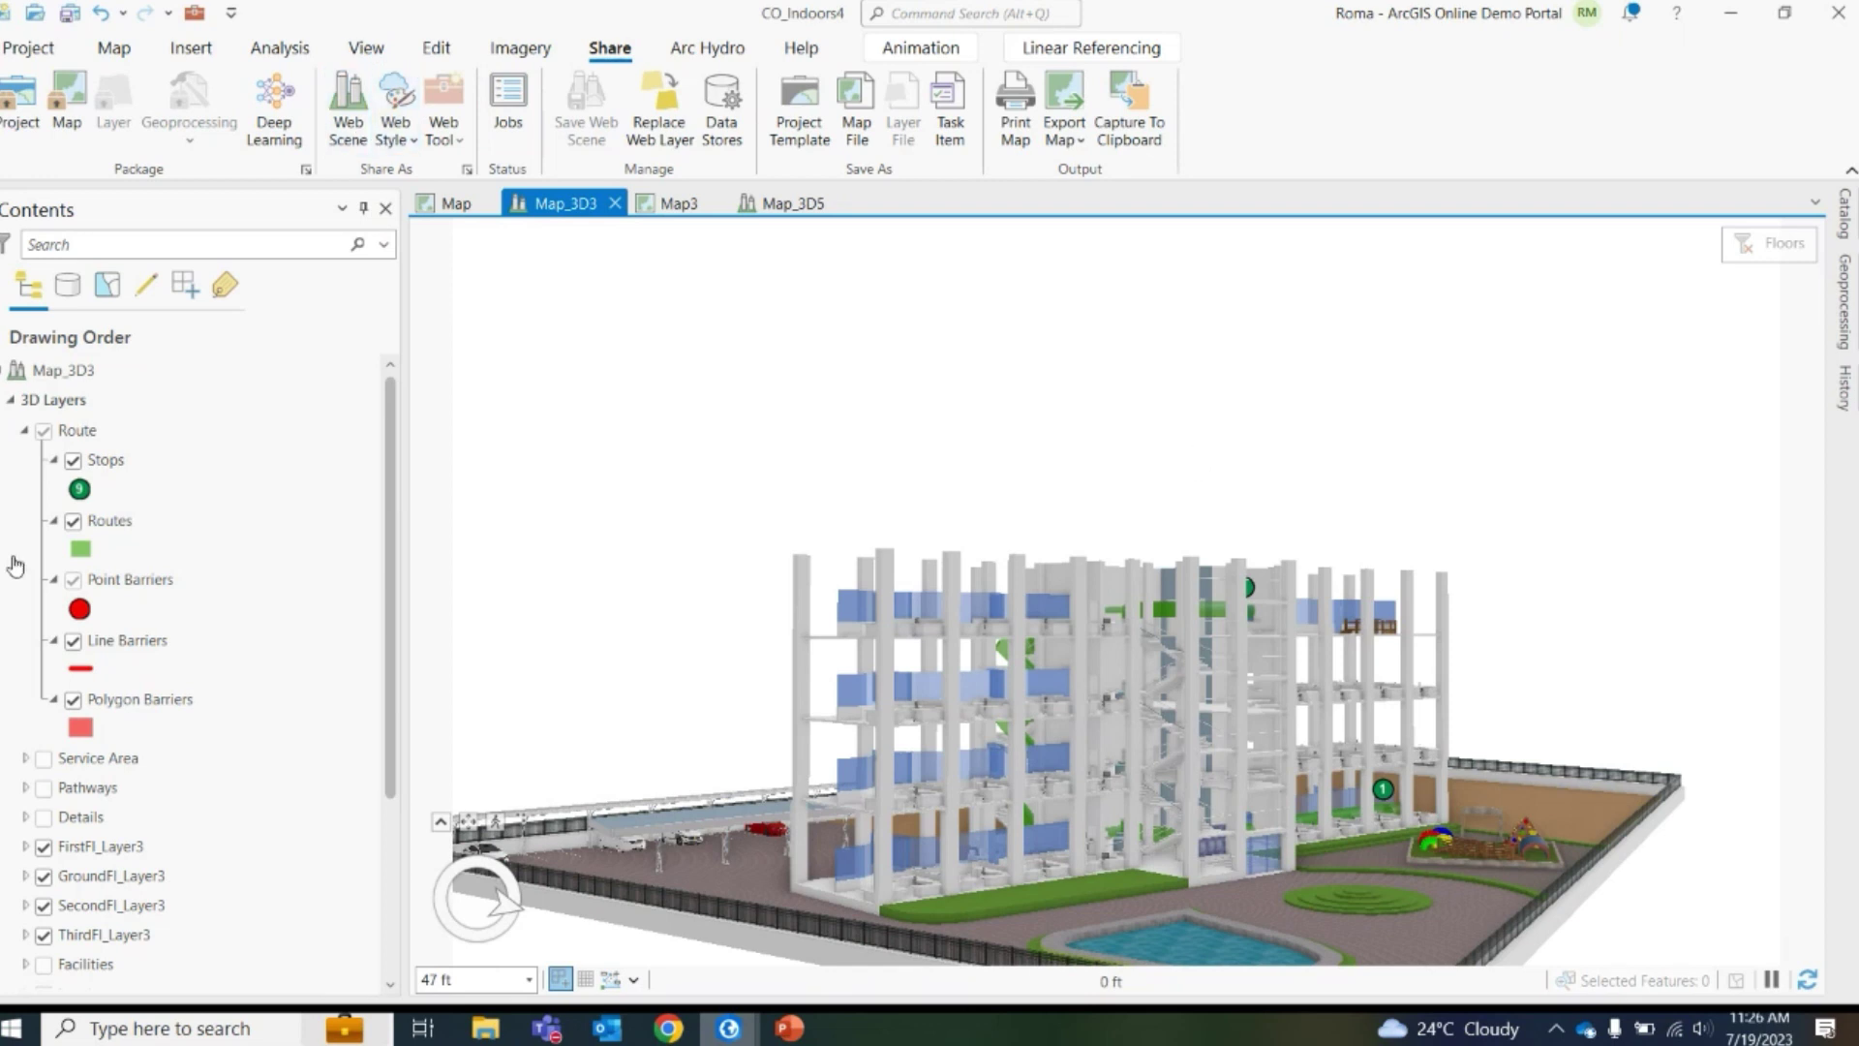
left_click(124, 438)
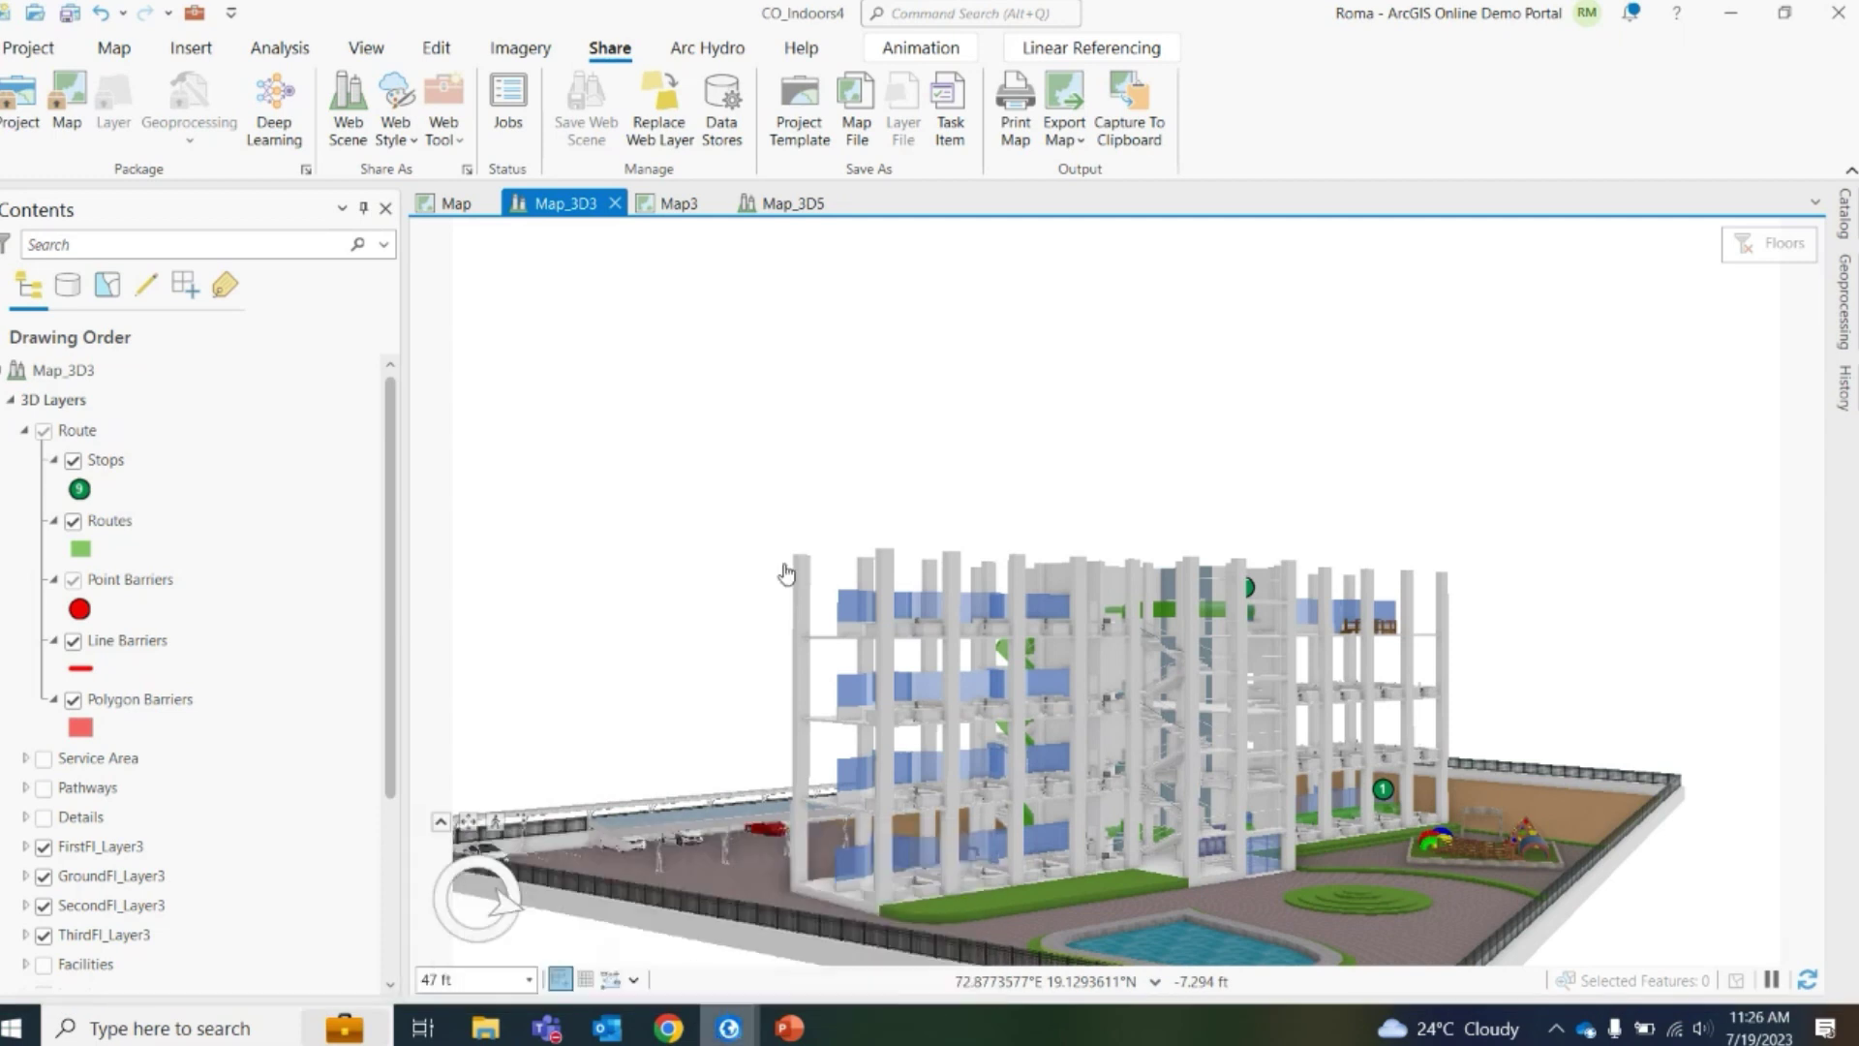
mouse_move(668, 1028)
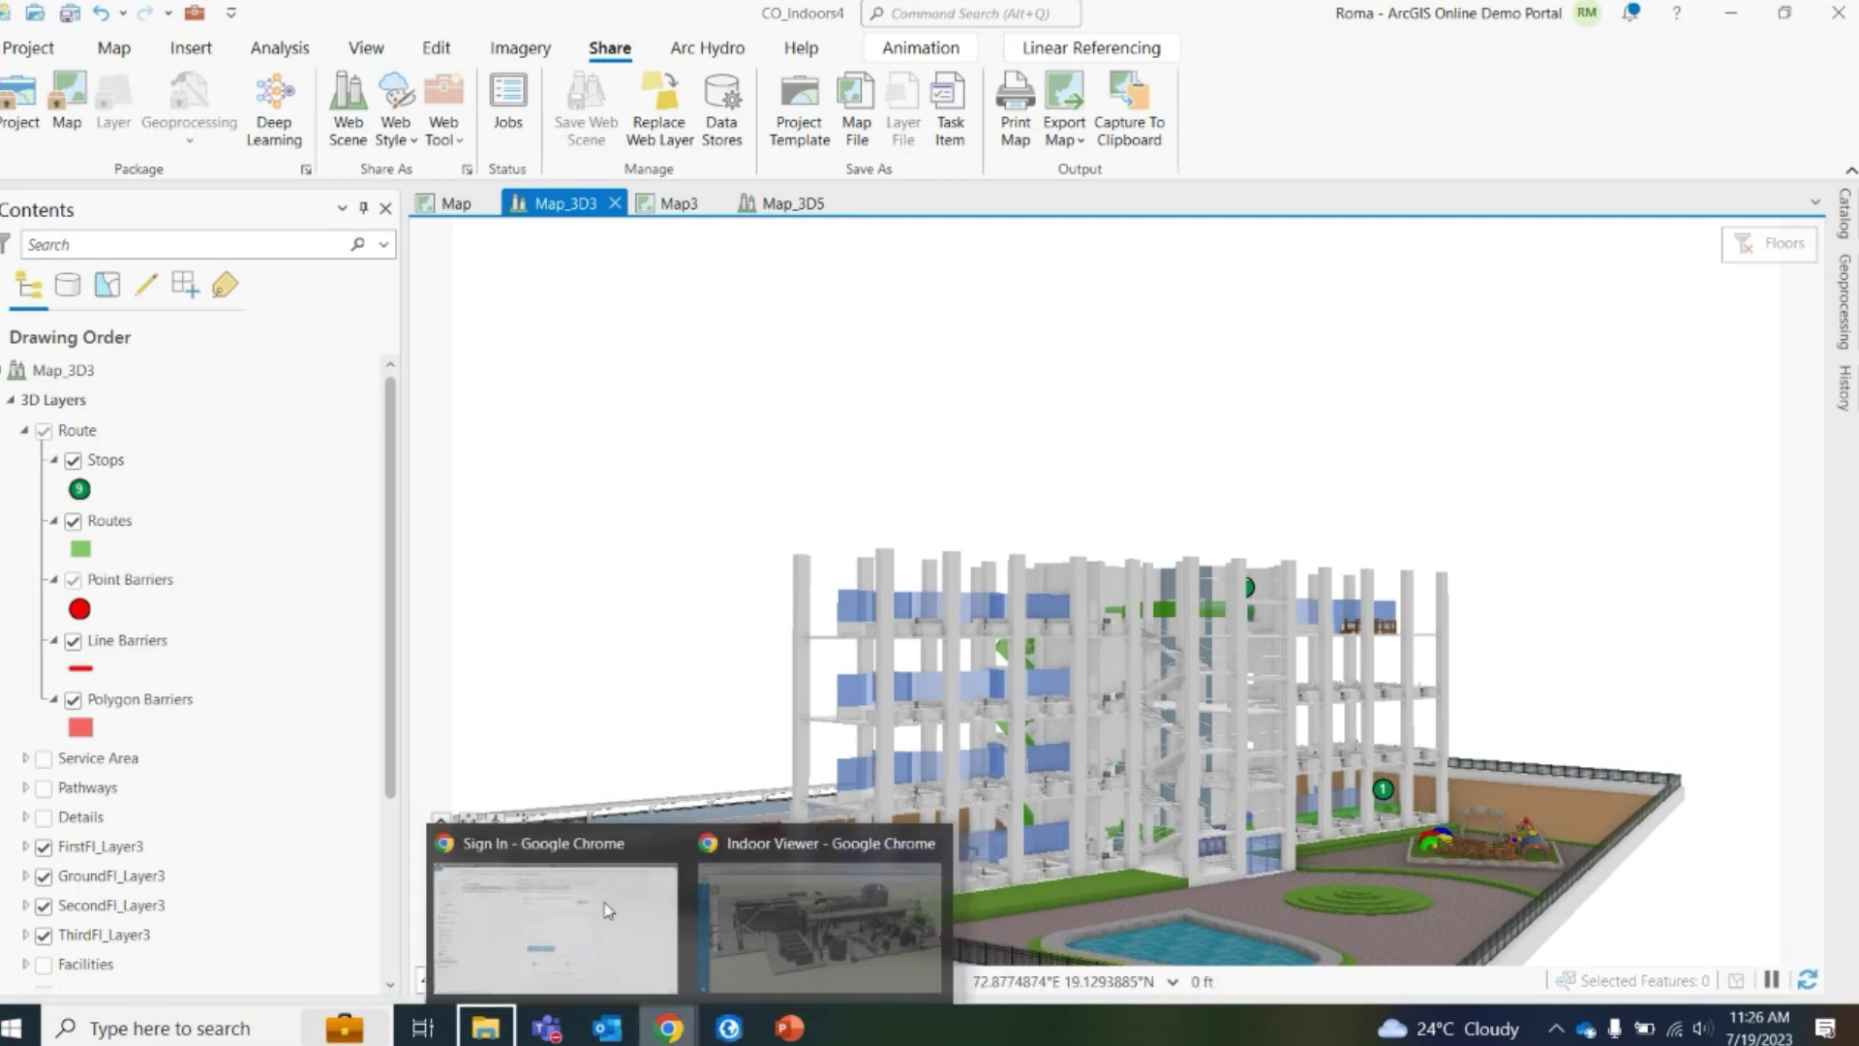
Minimize ArcGIS Pro and PowerPoint to reach the ArcGIS Online sign-in page
right_click(683, 1030)
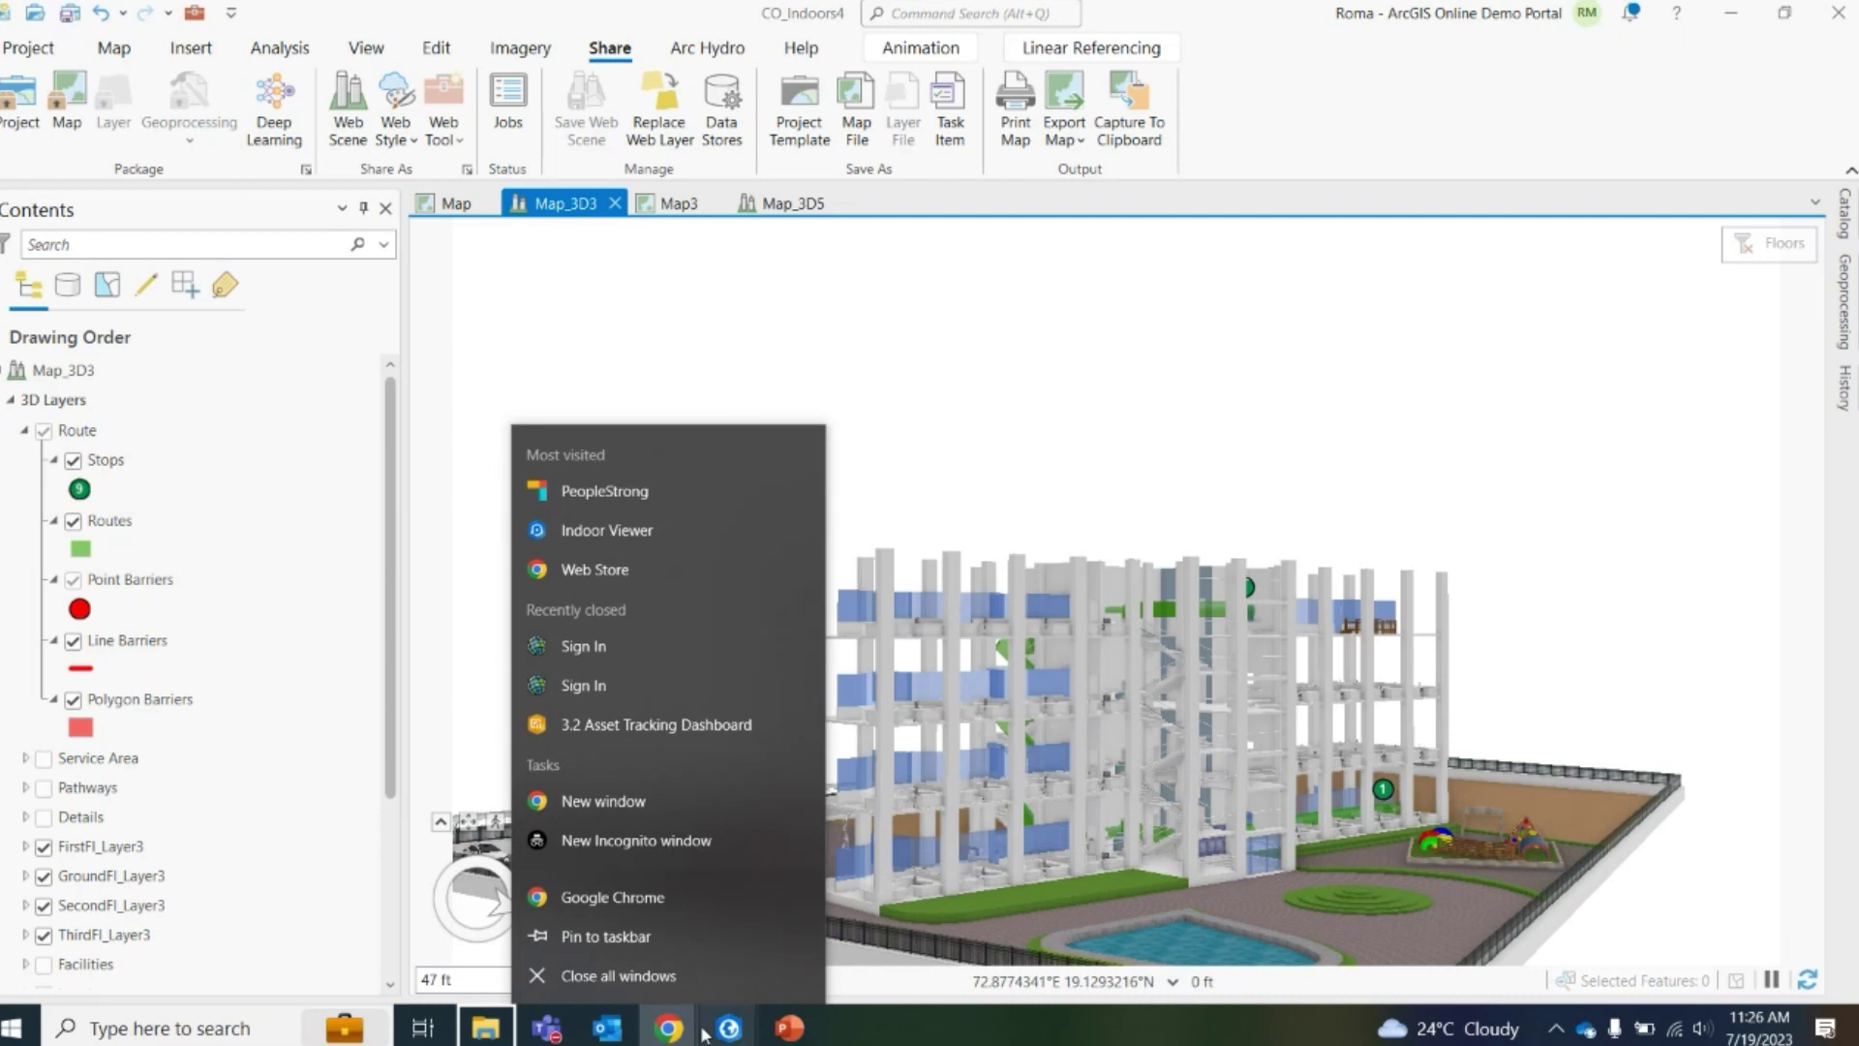
left_click(729, 1028)
left_click(630, 941)
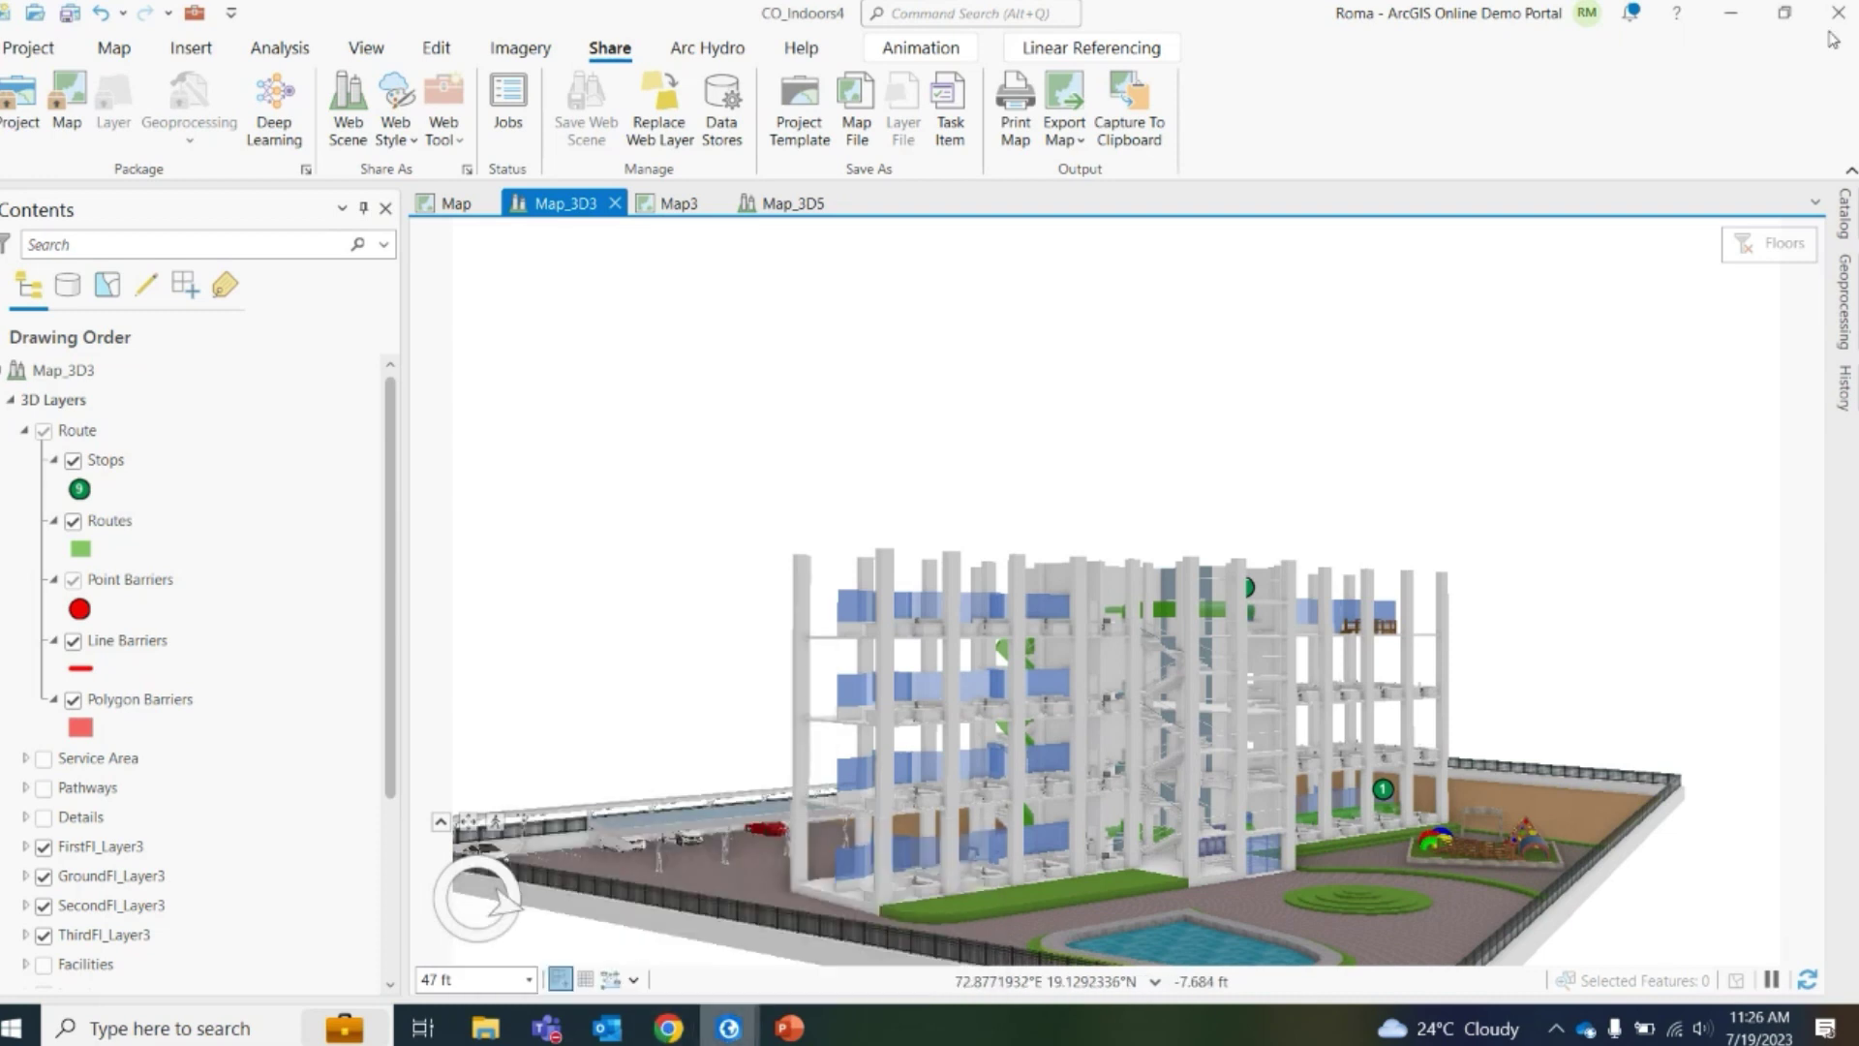
left_click(1731, 14)
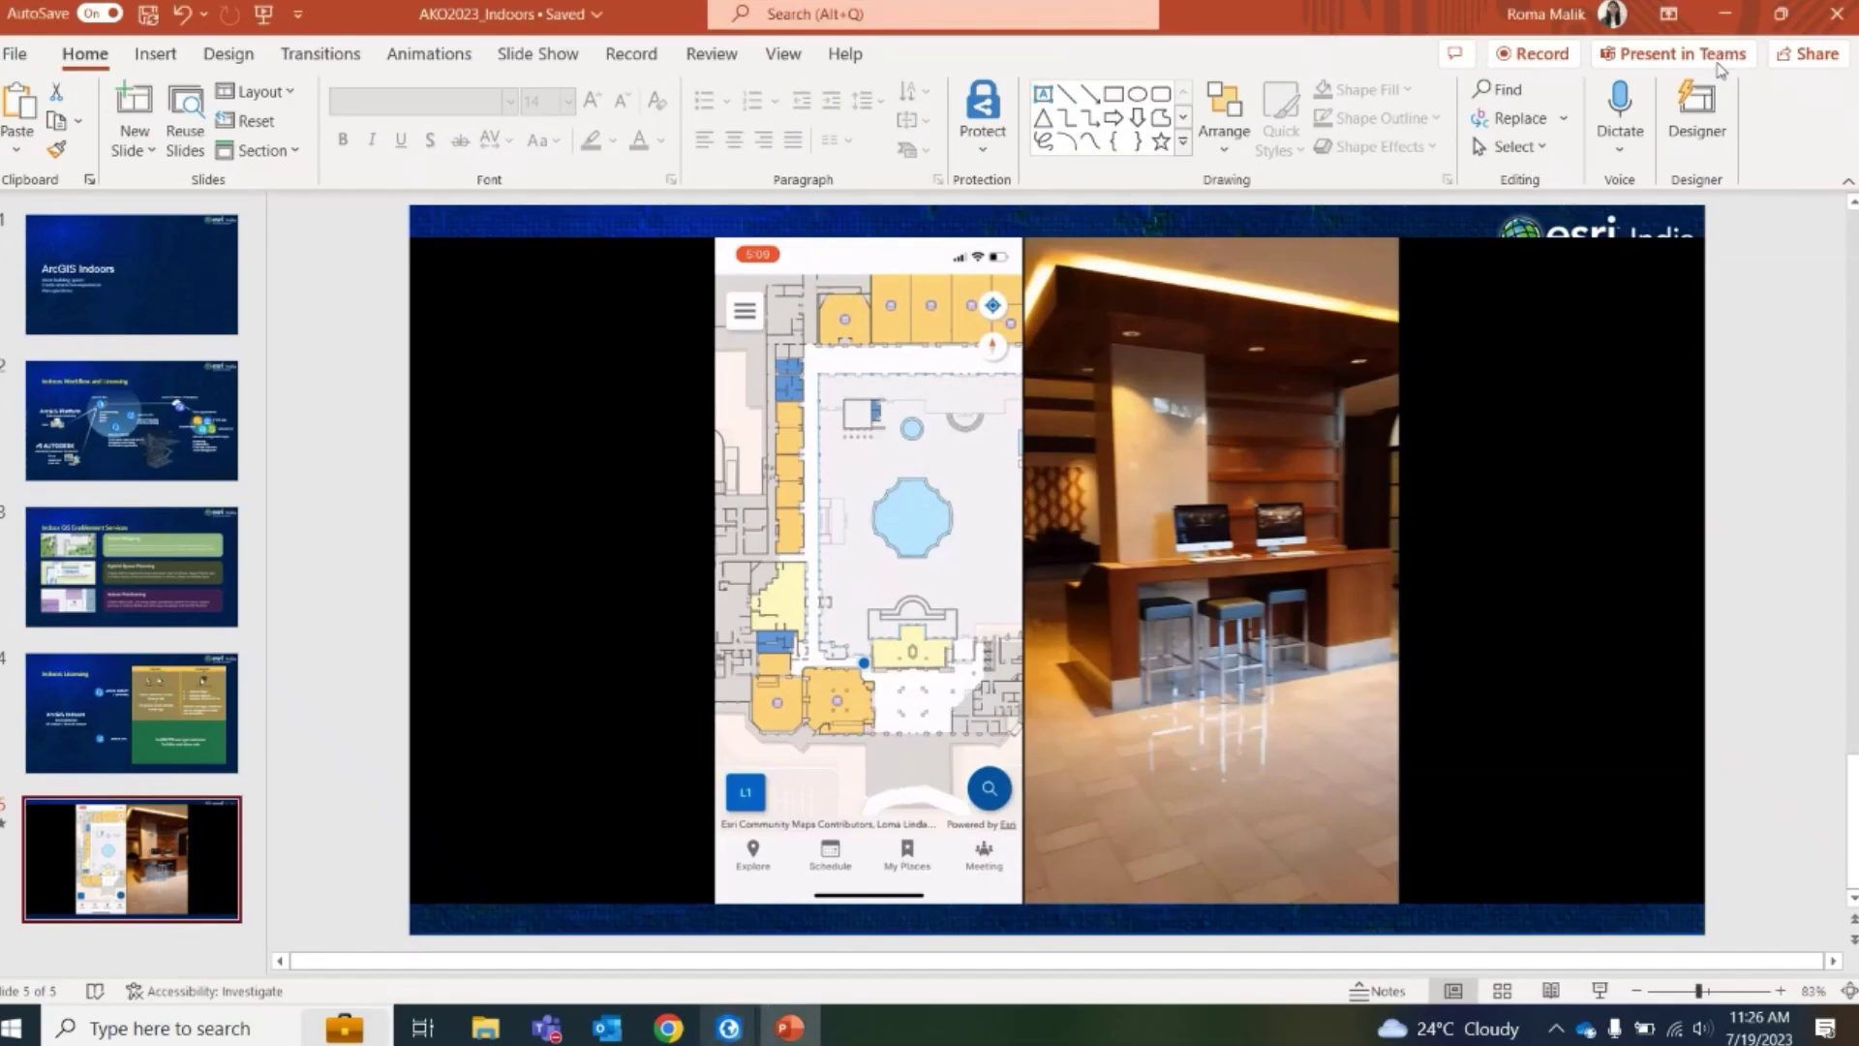
left_click(1724, 13)
mouse_move(729, 1028)
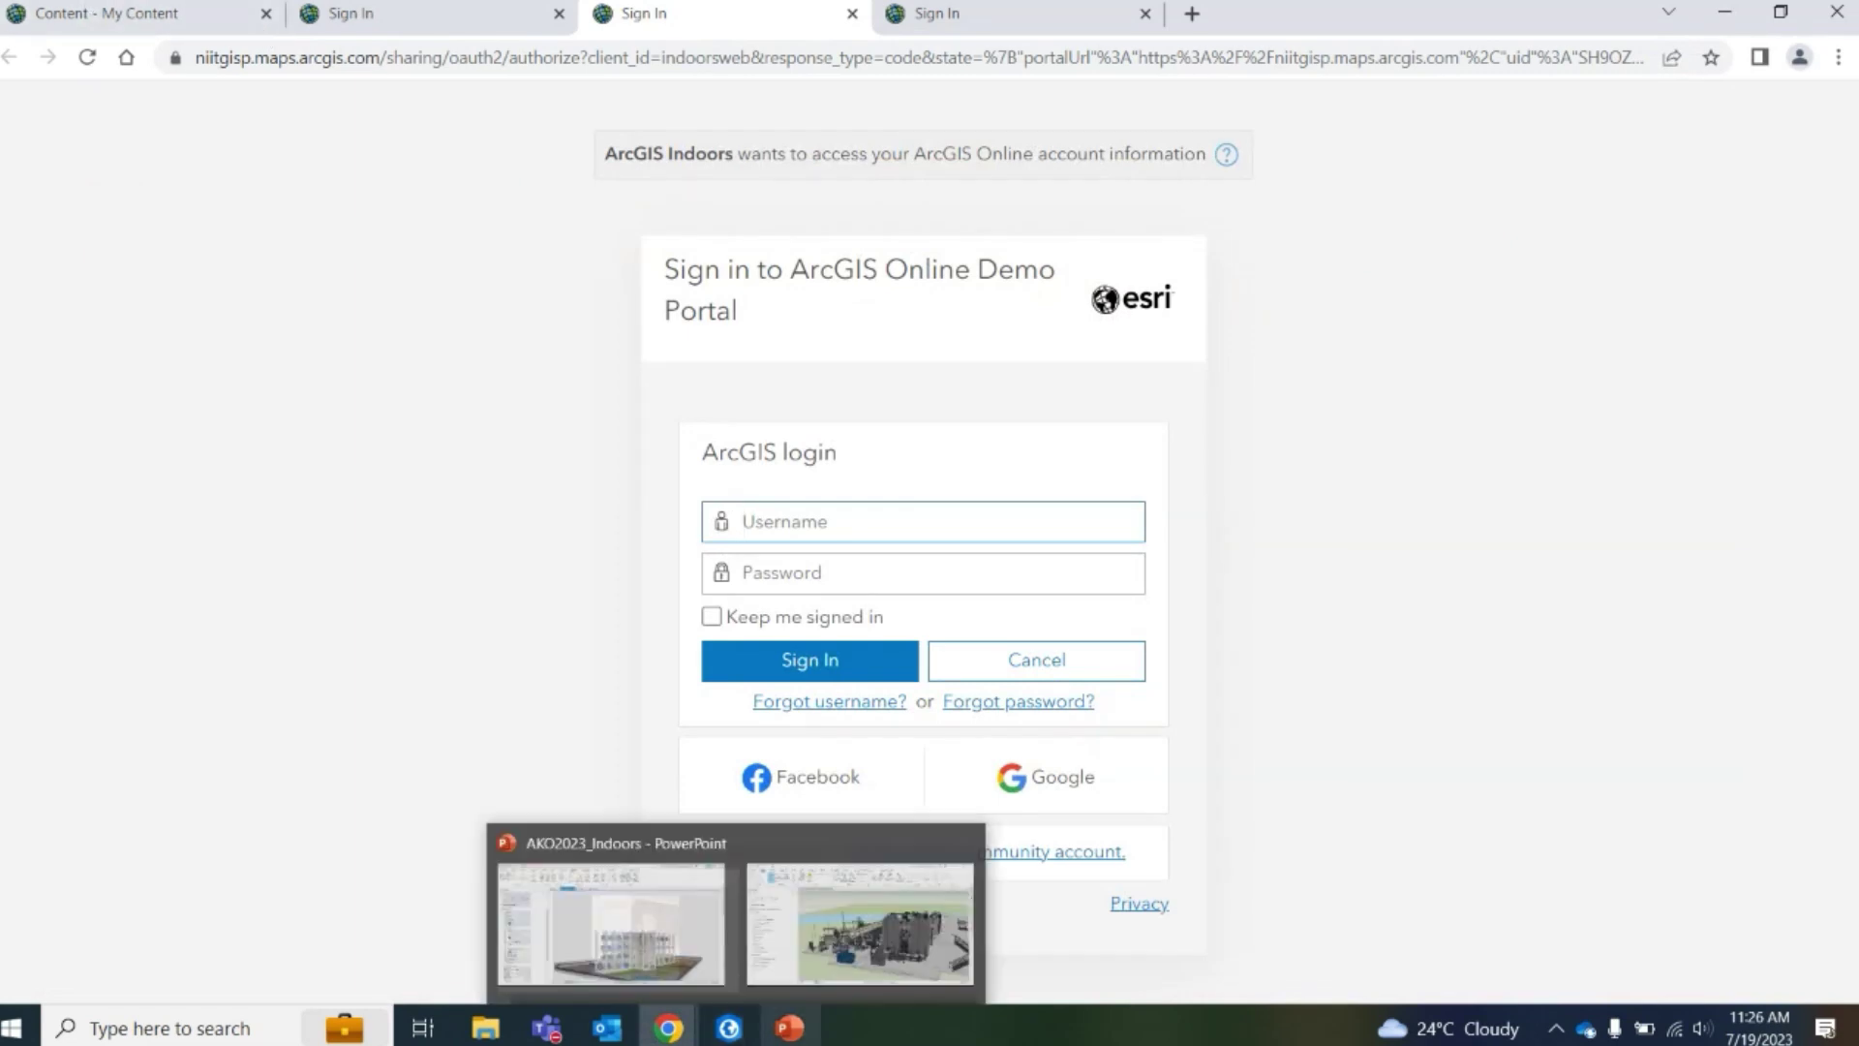
left_click(365, 29)
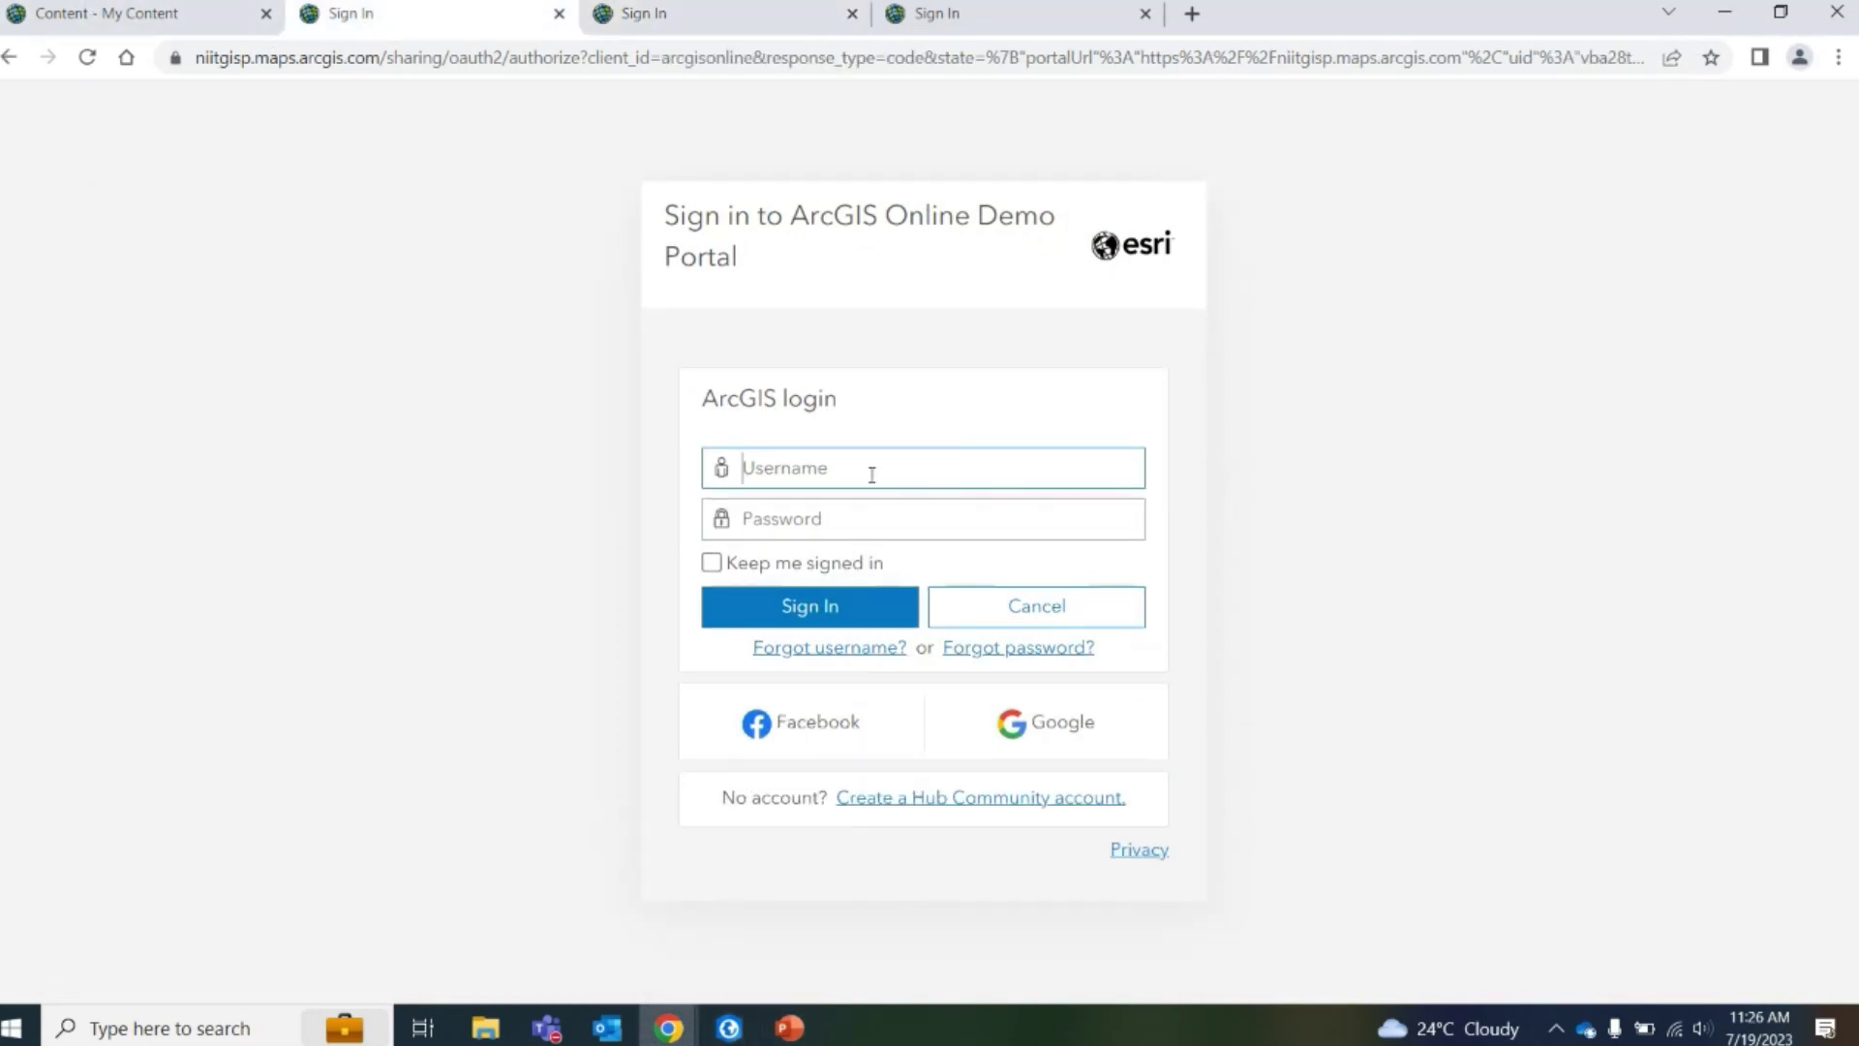
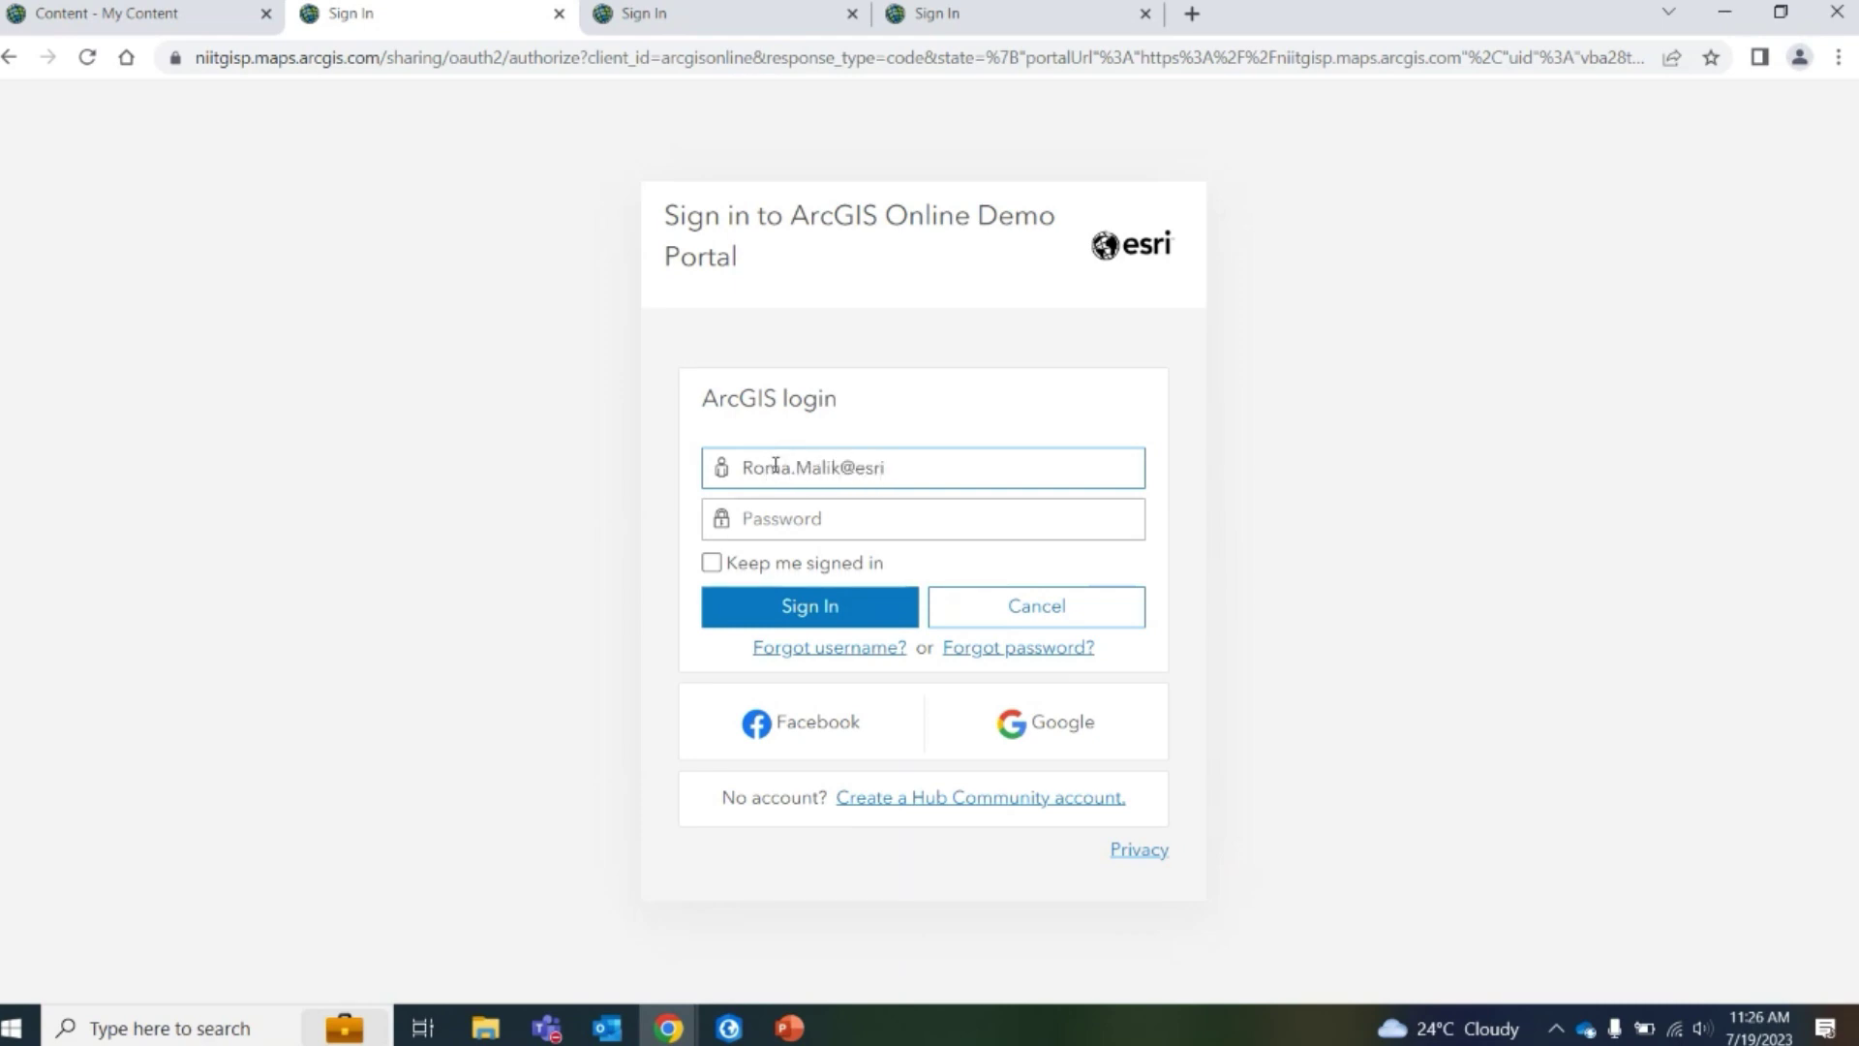
Enter the account username and password to sign in to ArcGIS Online
left_click(790, 509)
type("••••••••••")
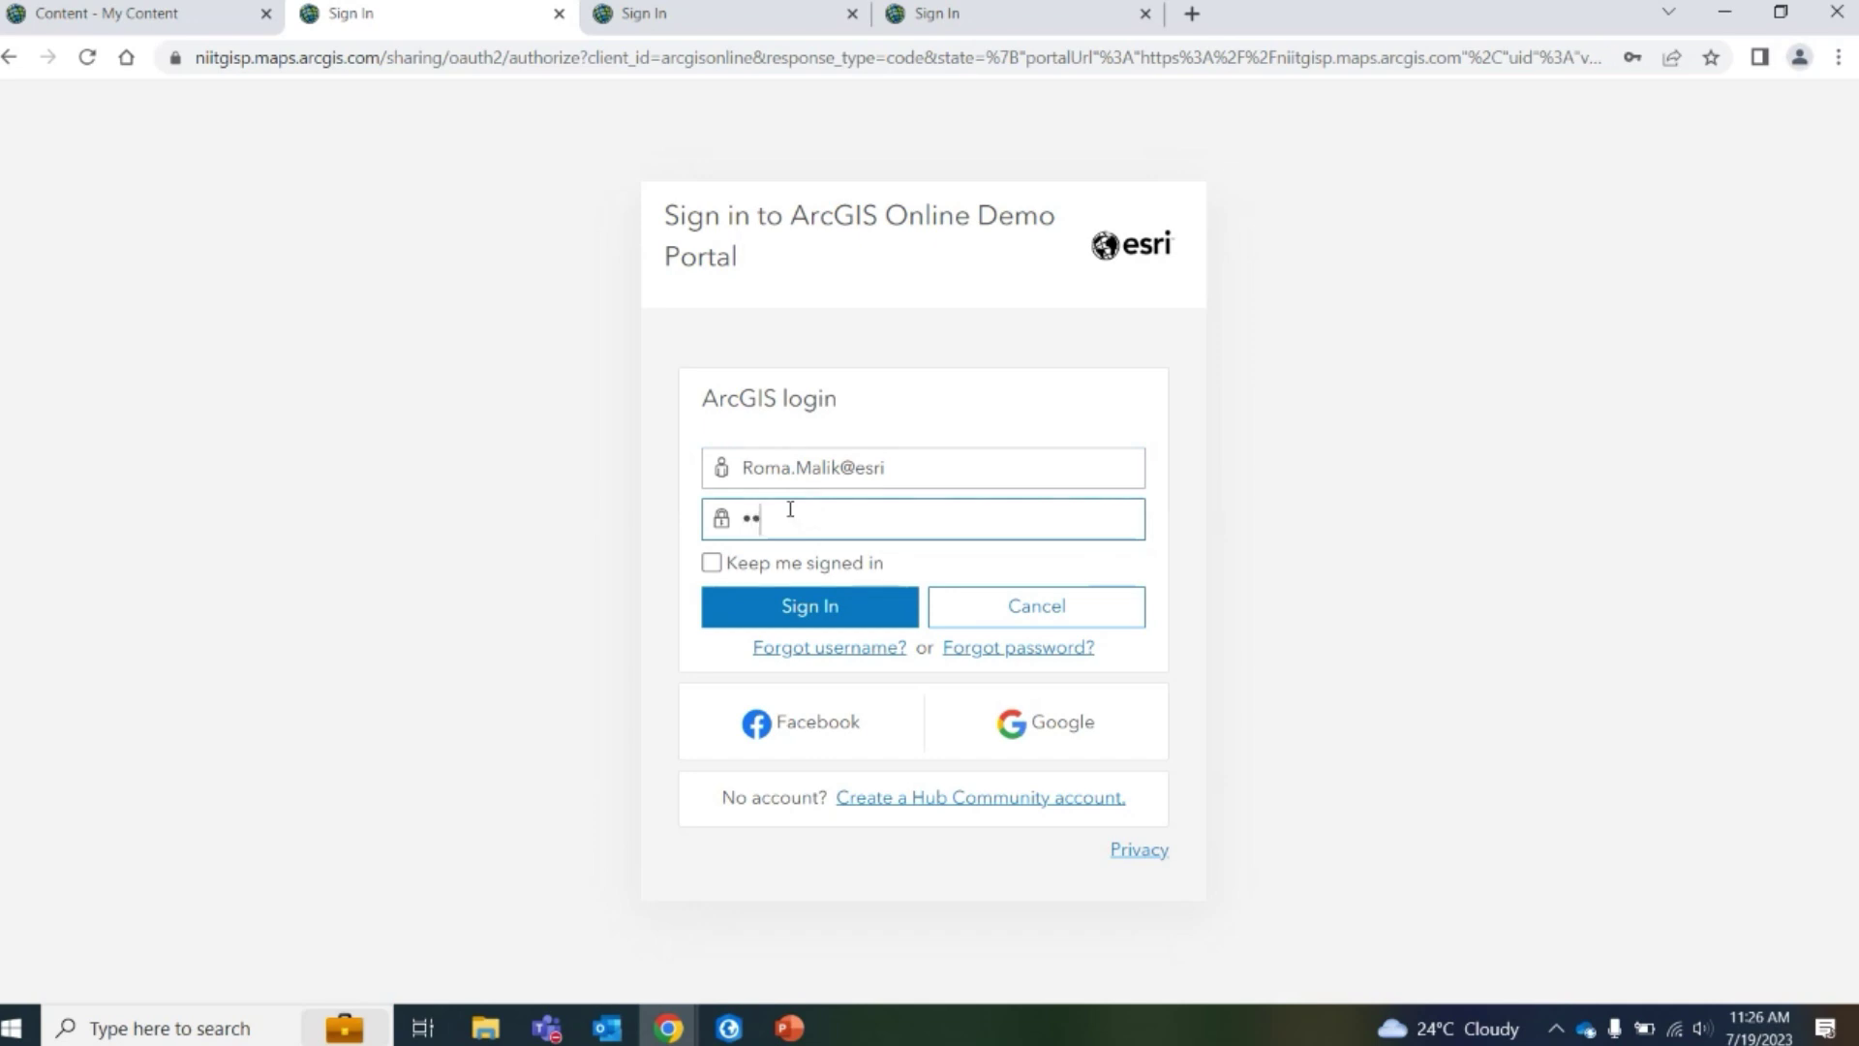
key("Return")
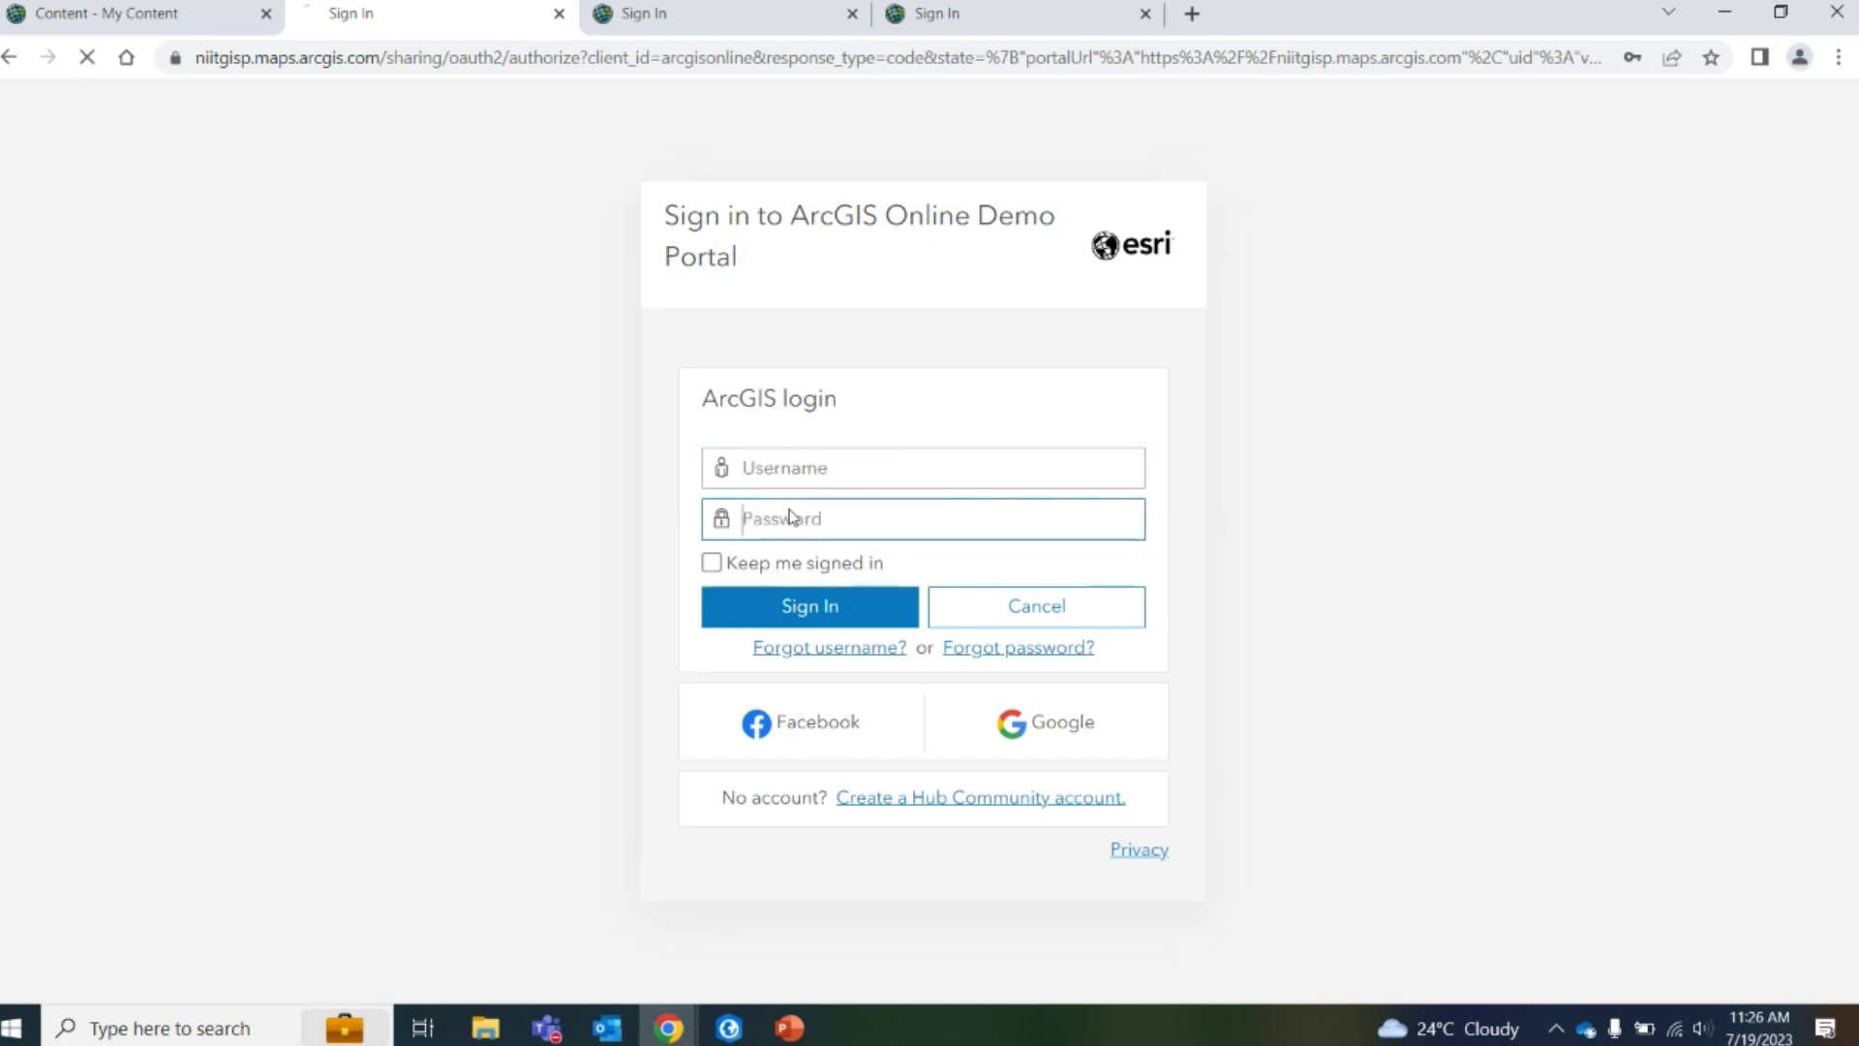
left_click(883, 525)
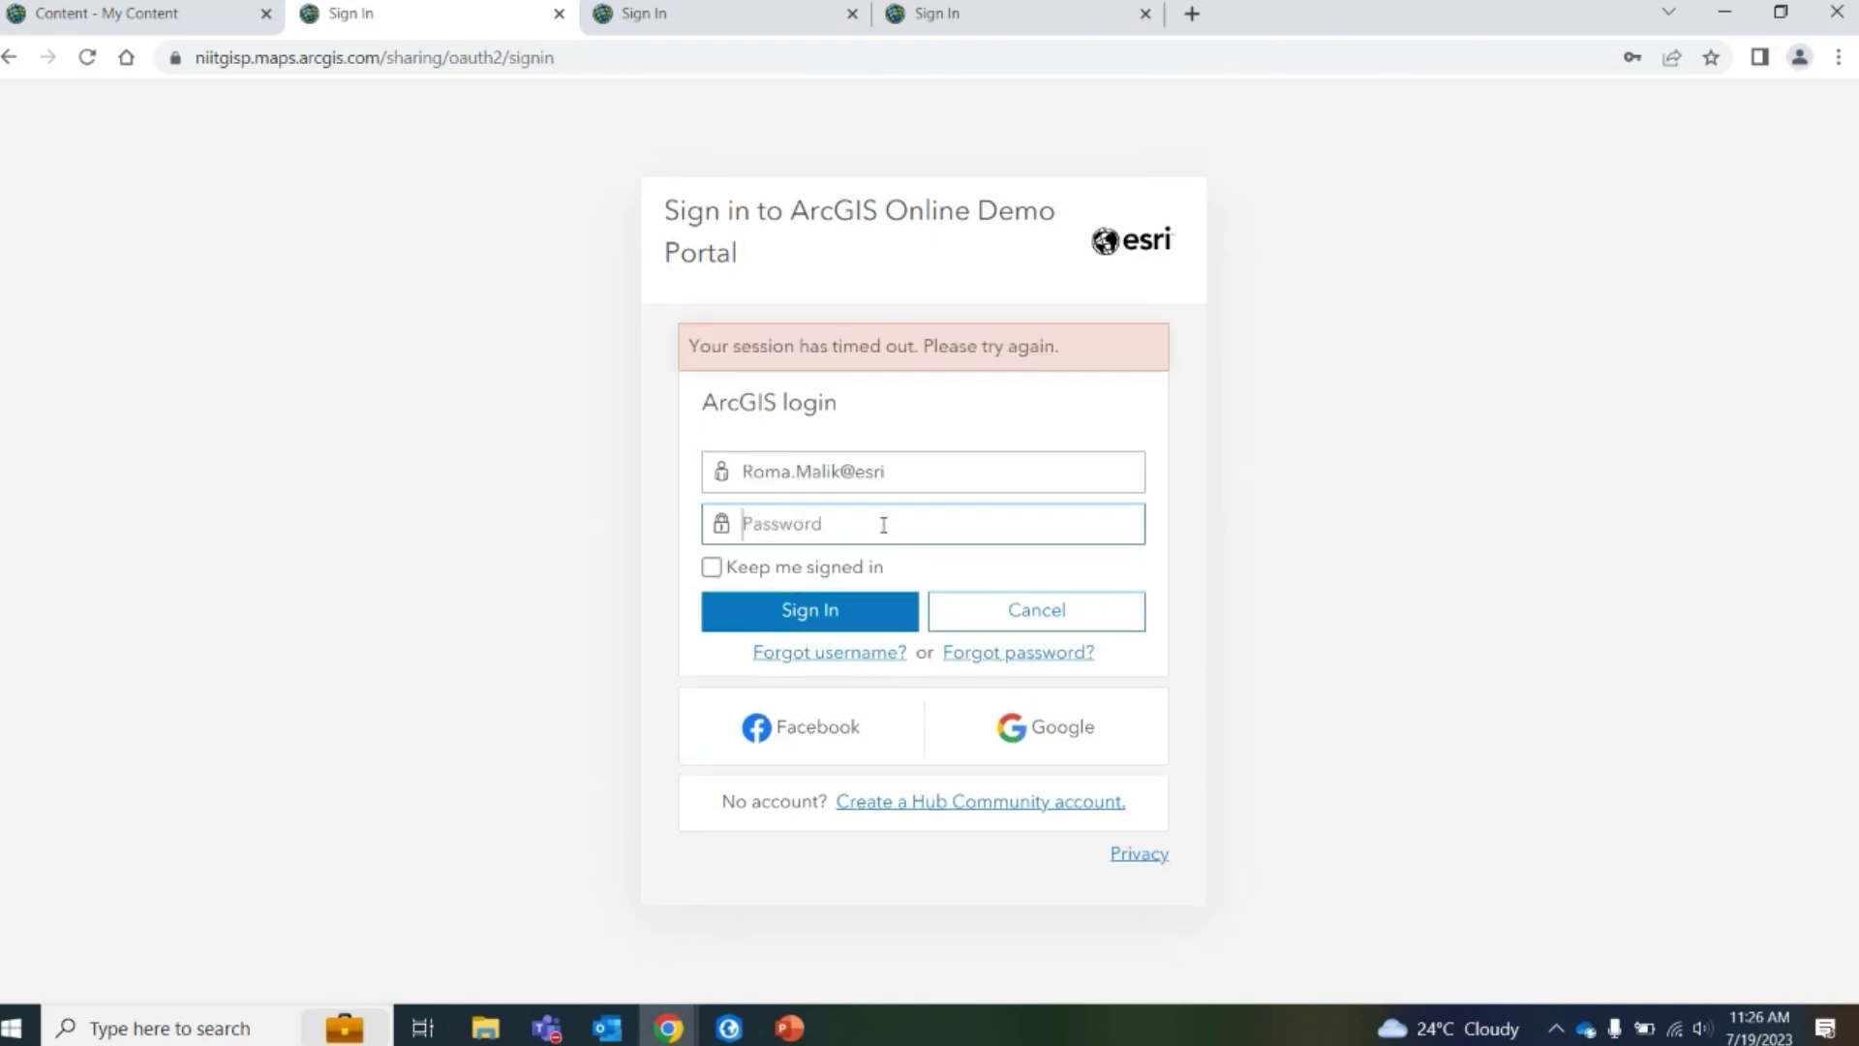
type("•••••••••••")
key("Return")
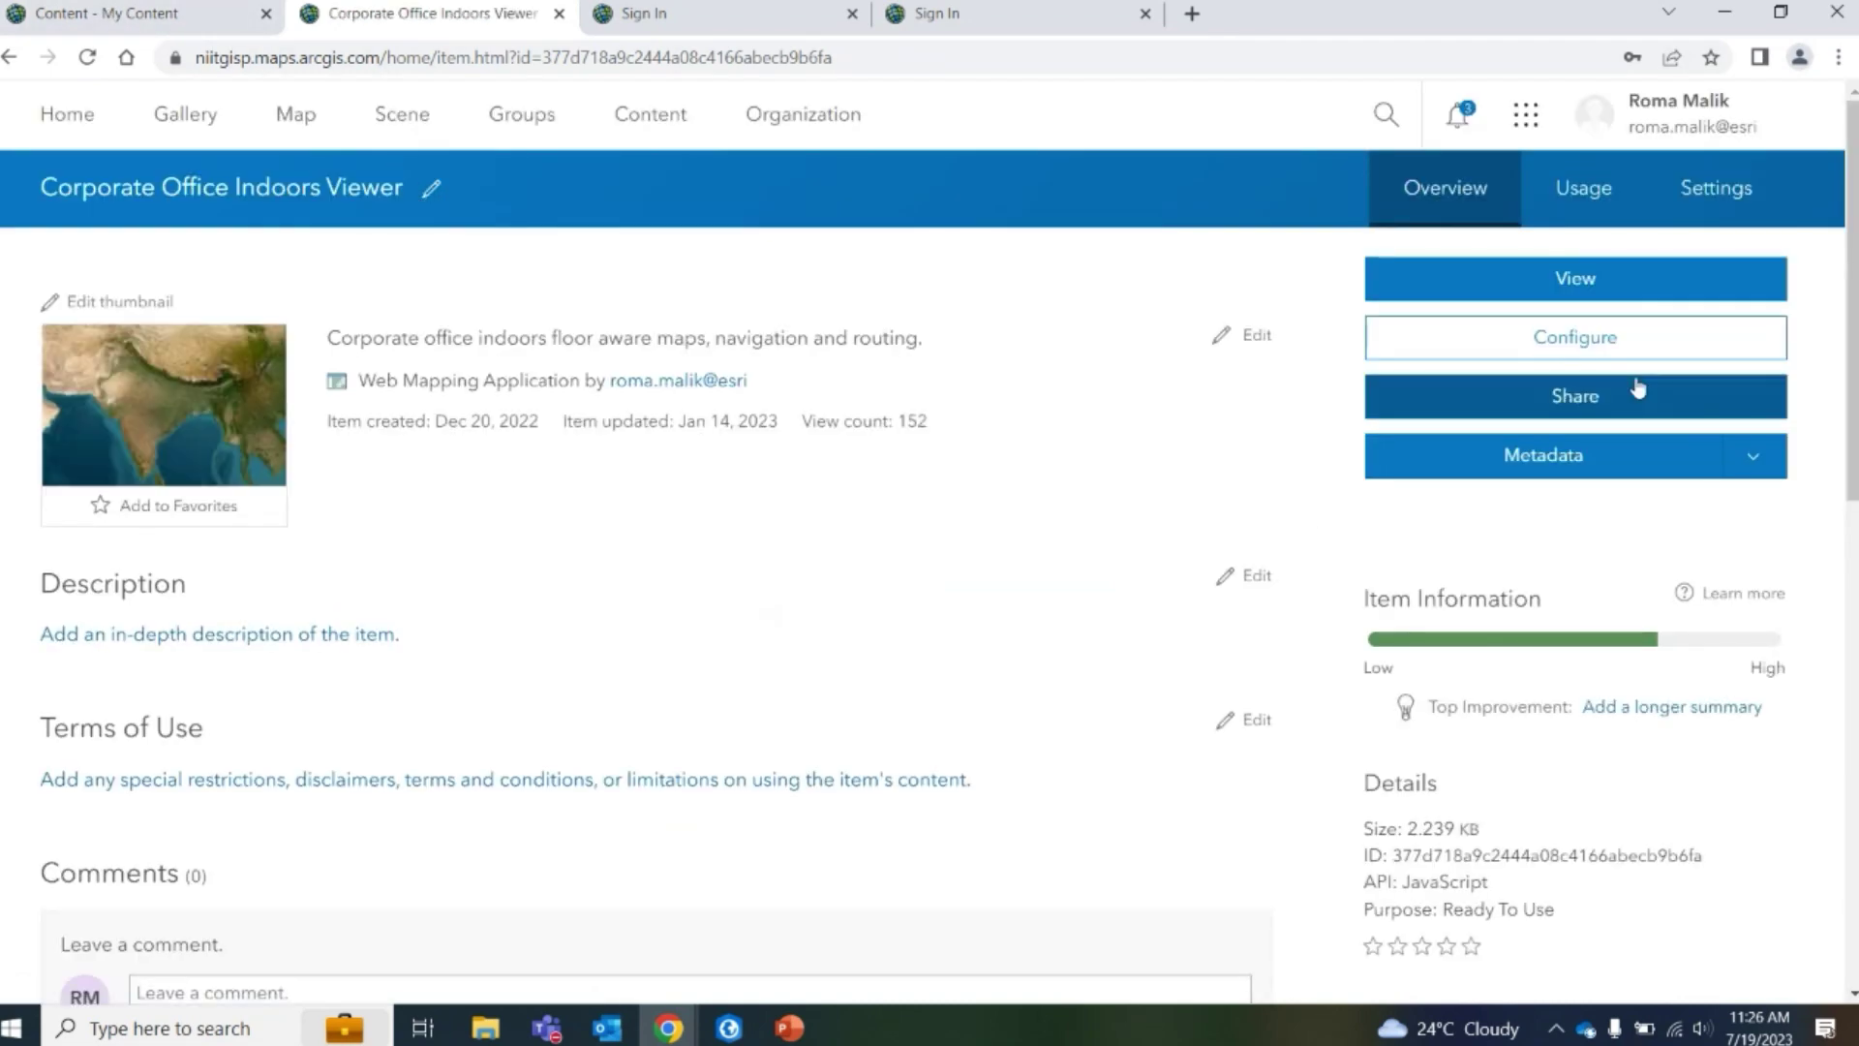
Launch the Corporate Office Indoors Viewer app and reload the stale Sign In tabs
left_click(1605, 289)
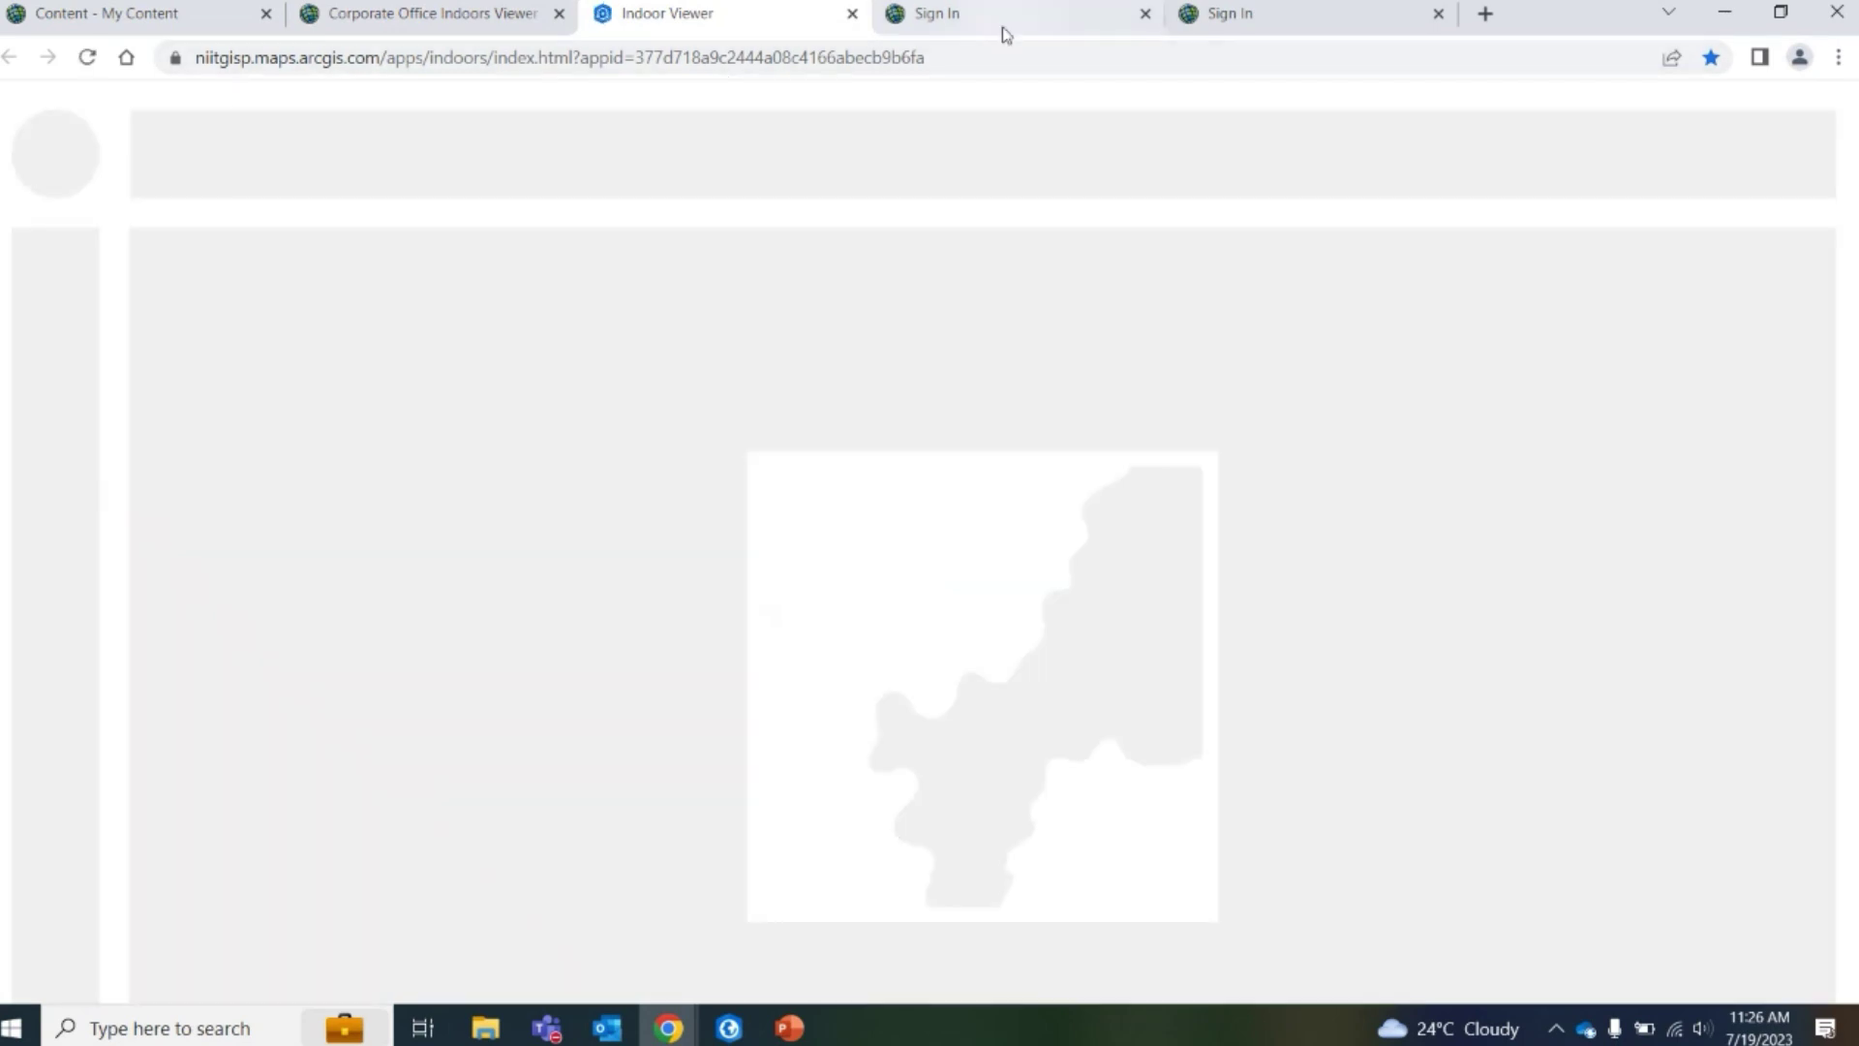
left_click(1000, 24)
left_click(87, 57)
left_click(1263, 14)
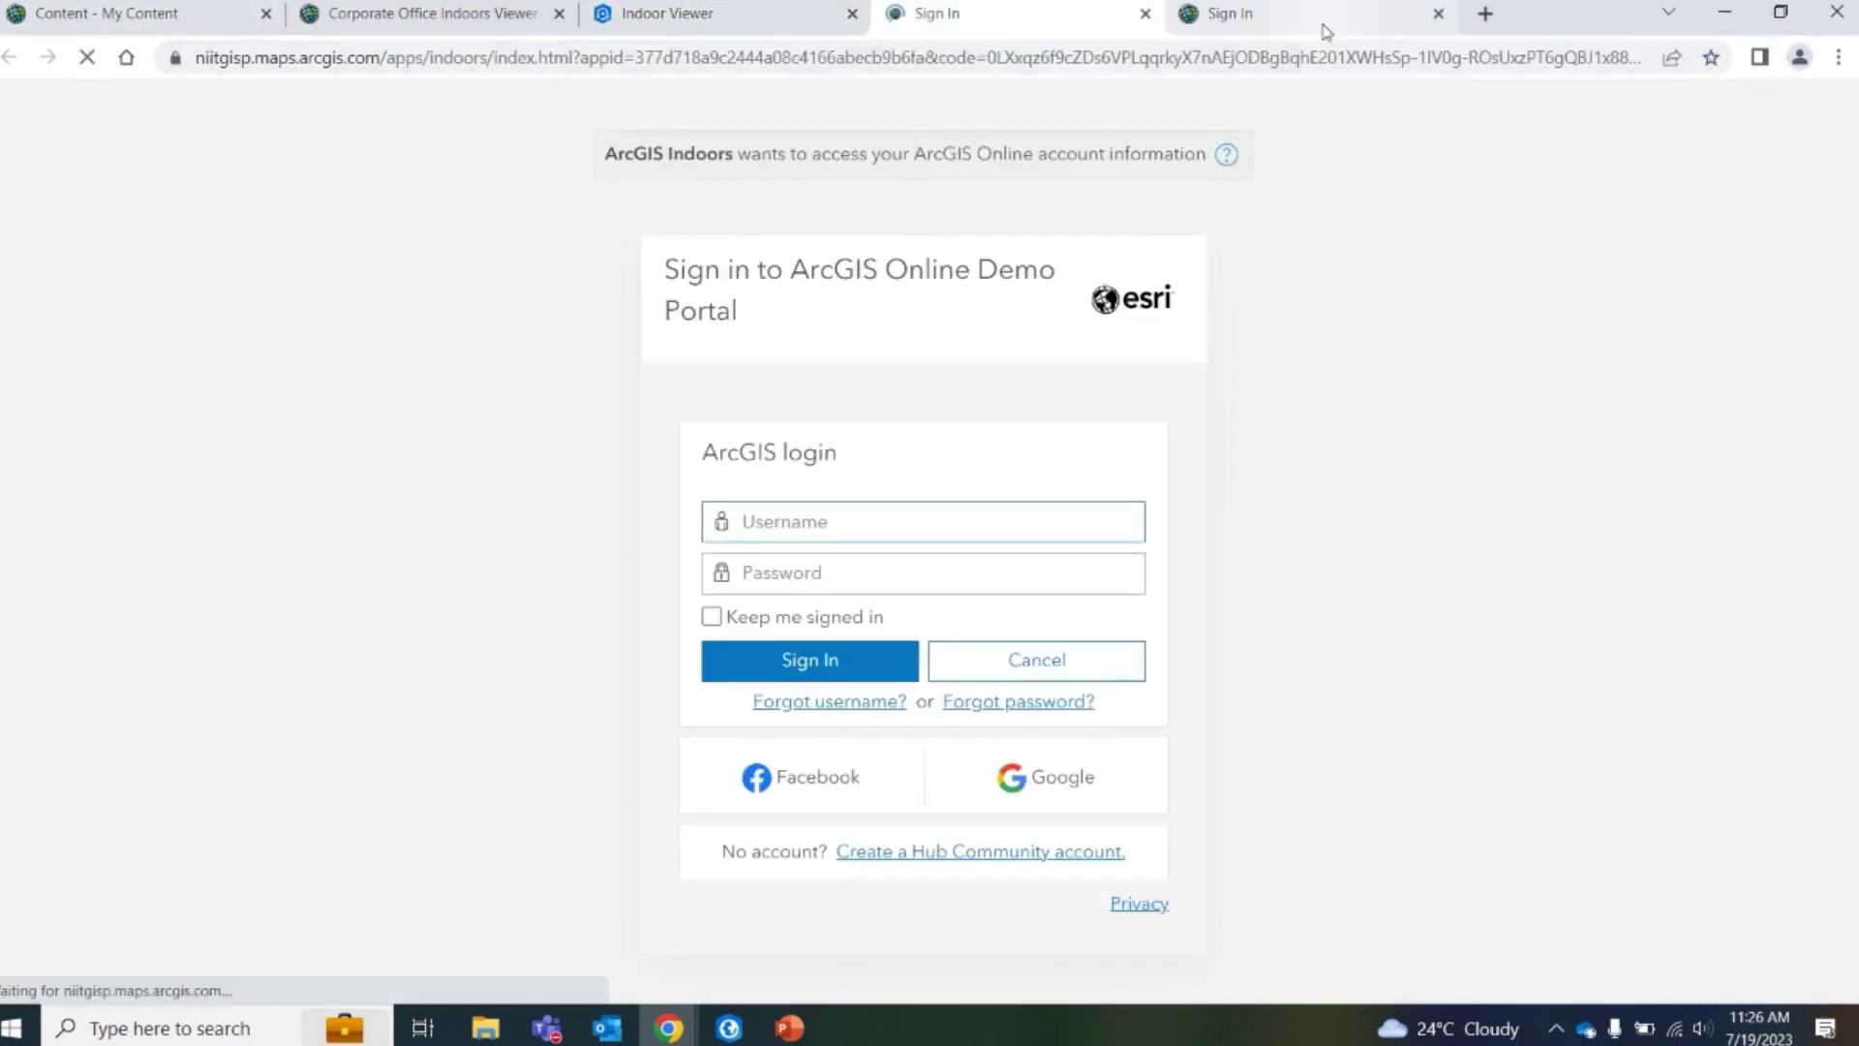
left_click(698, 14)
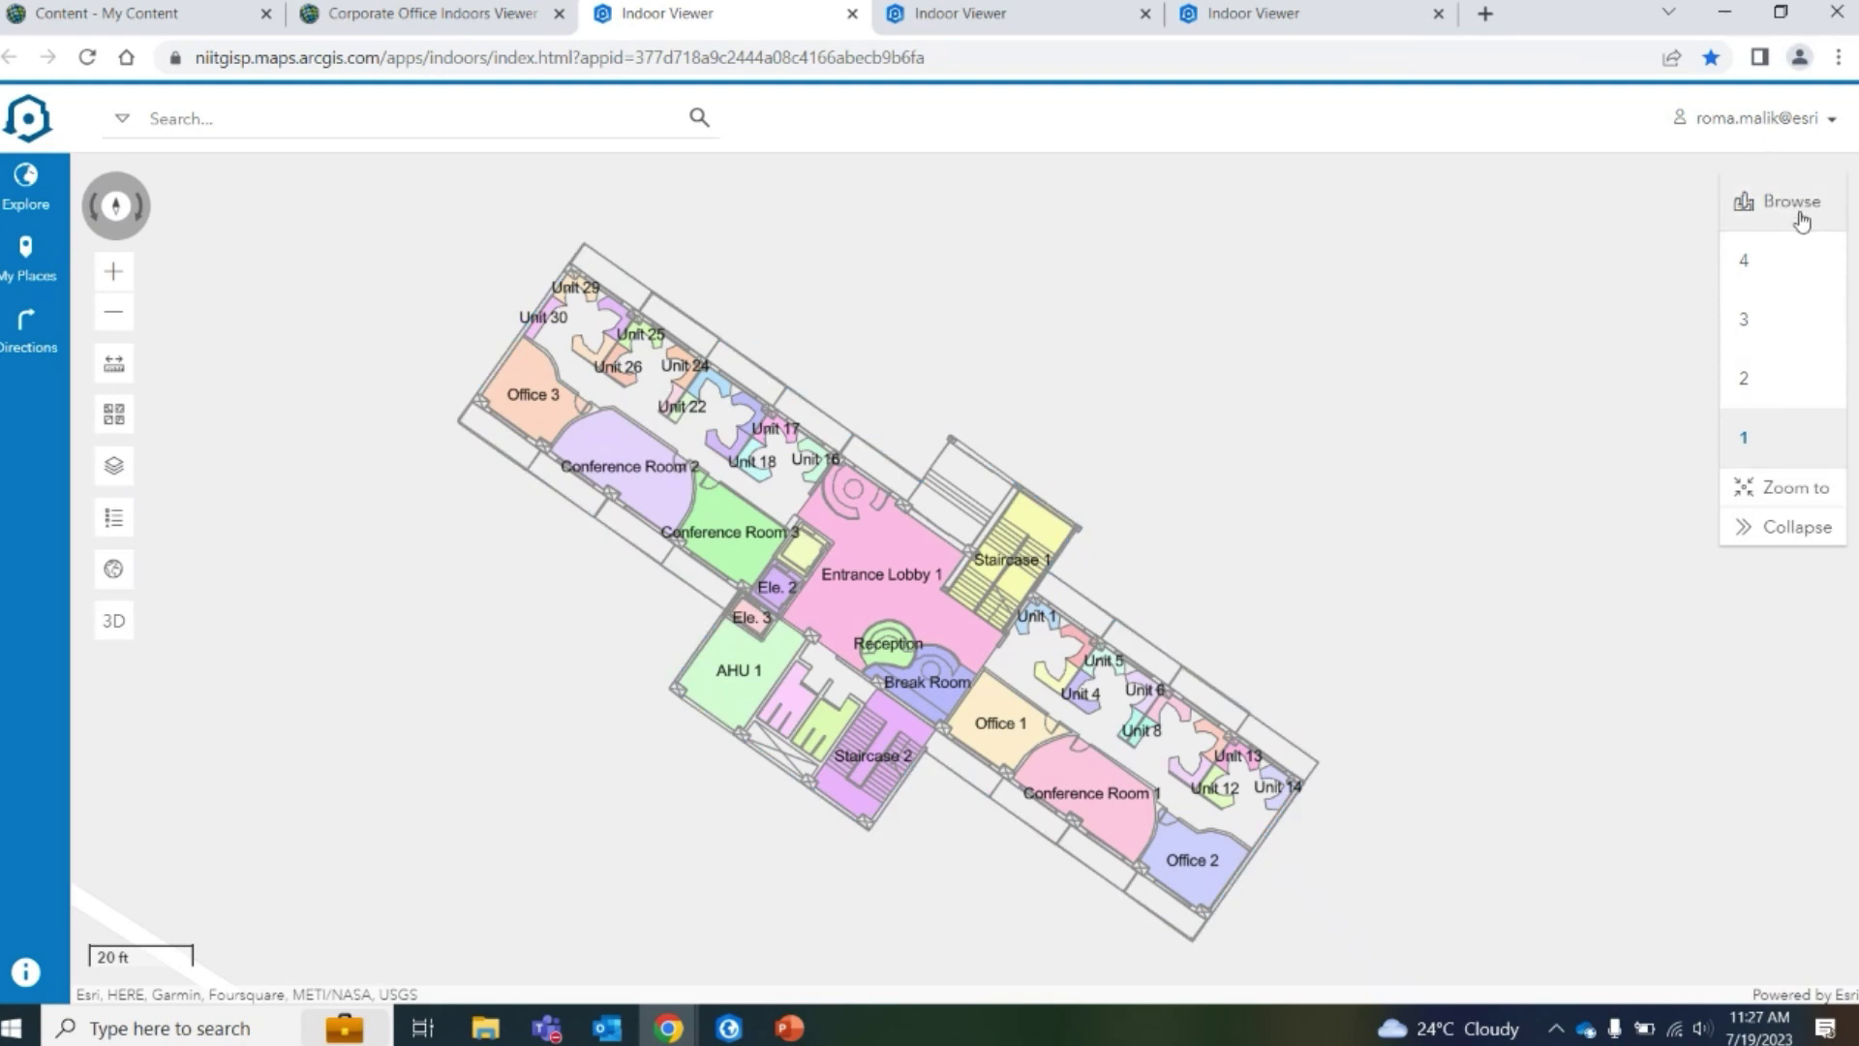
Browse floors 2, 3, 4, 1, 2 and 3 in the floor picker
left_click(1764, 391)
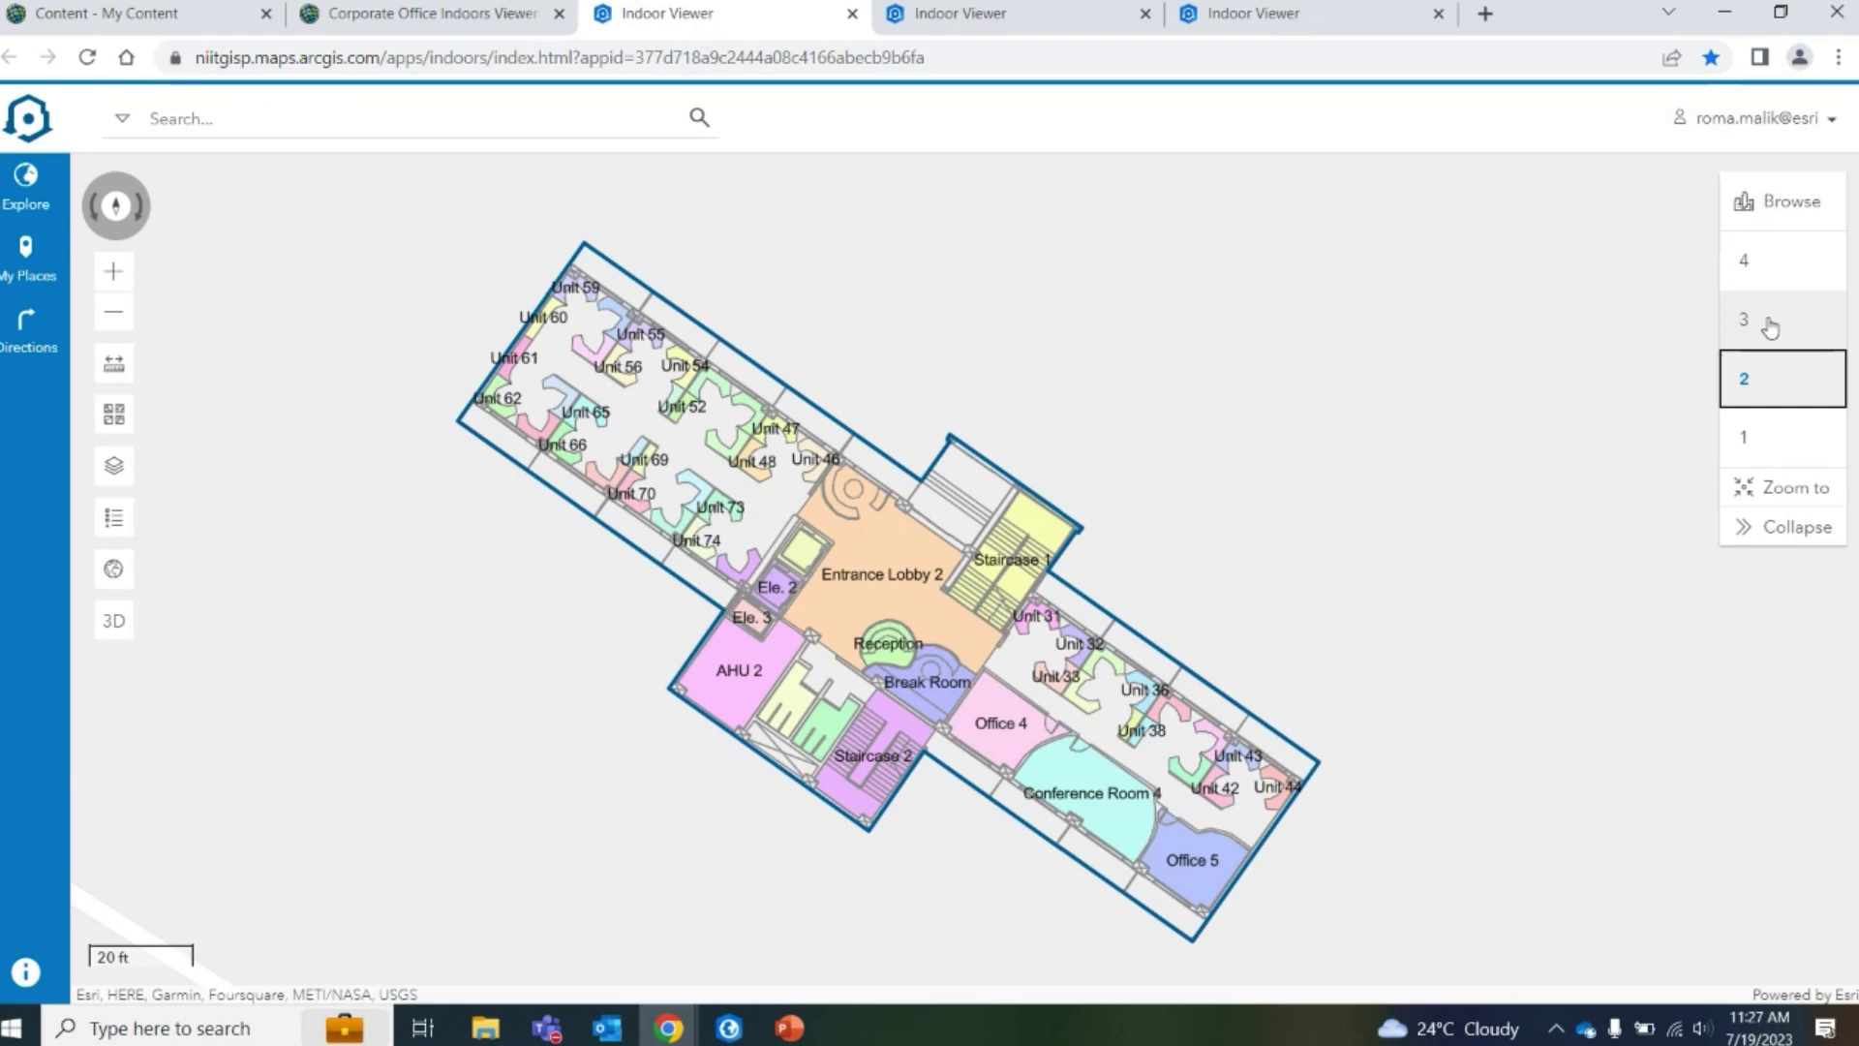
left_click(1770, 328)
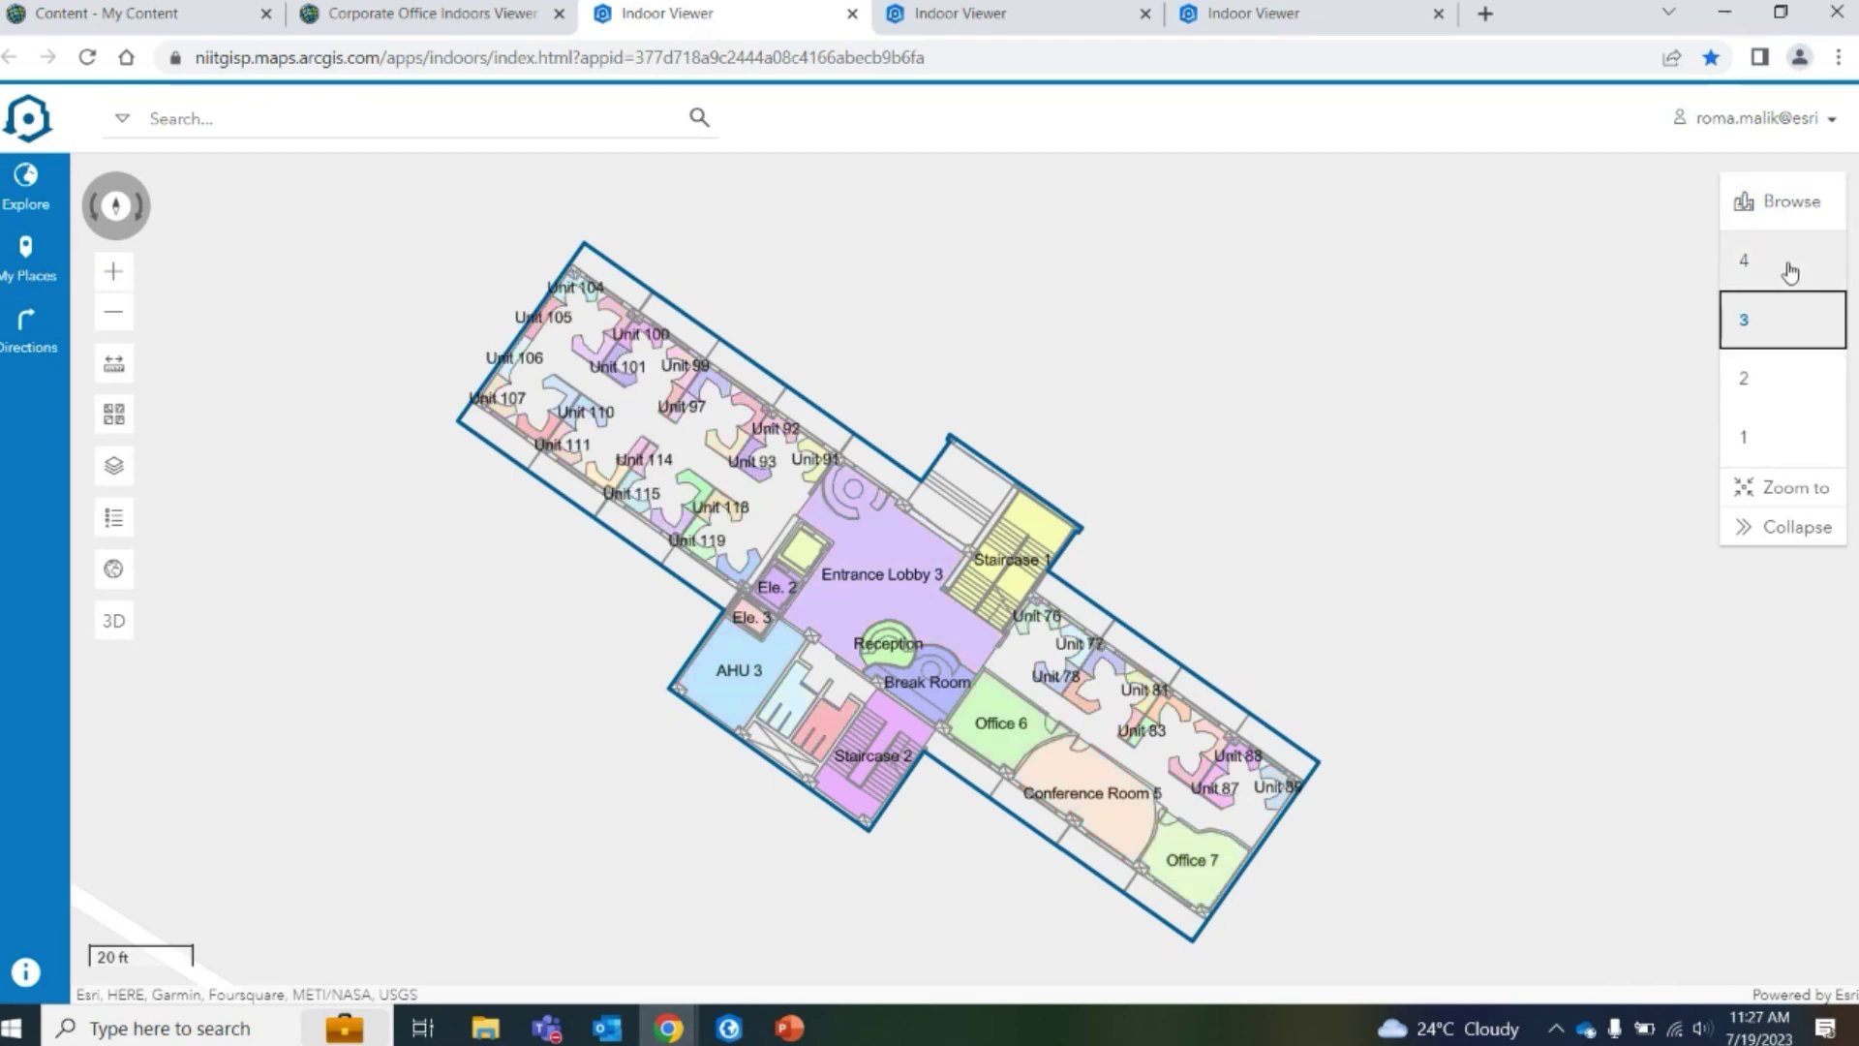
left_click(1787, 264)
left_click(1772, 443)
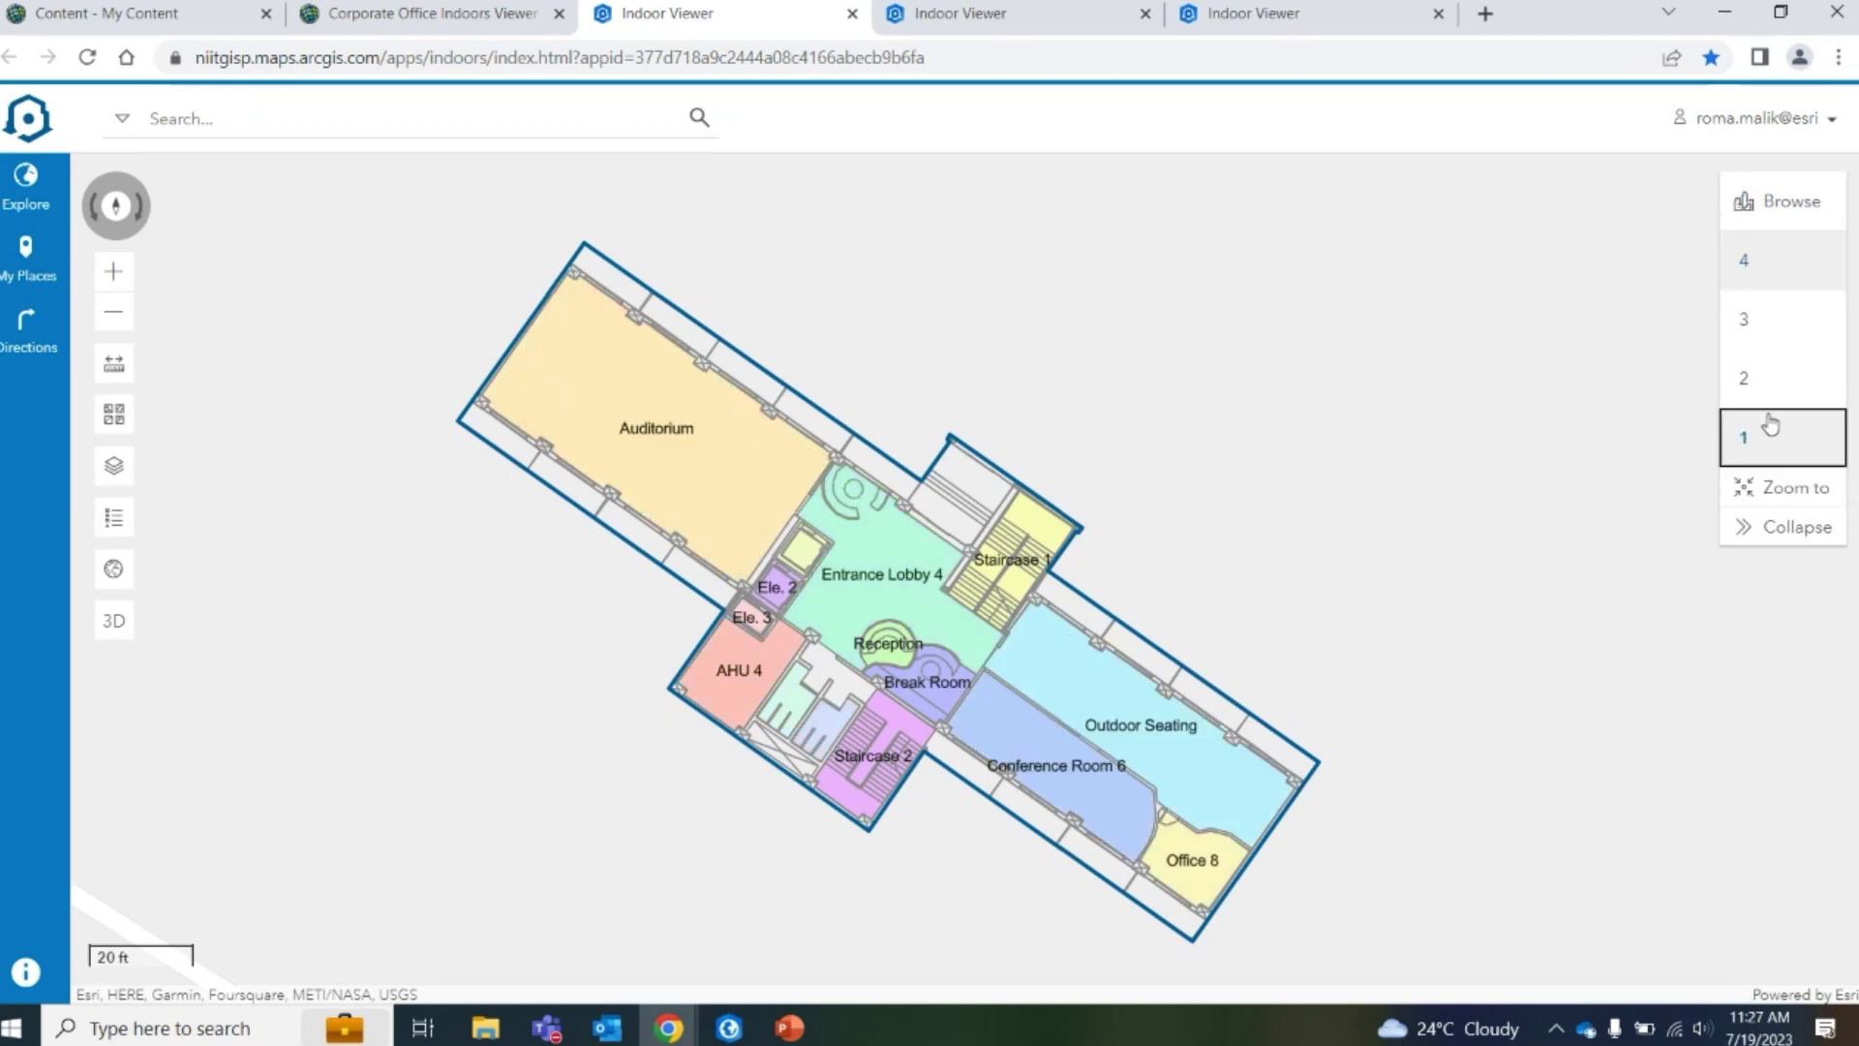
left_click(1771, 381)
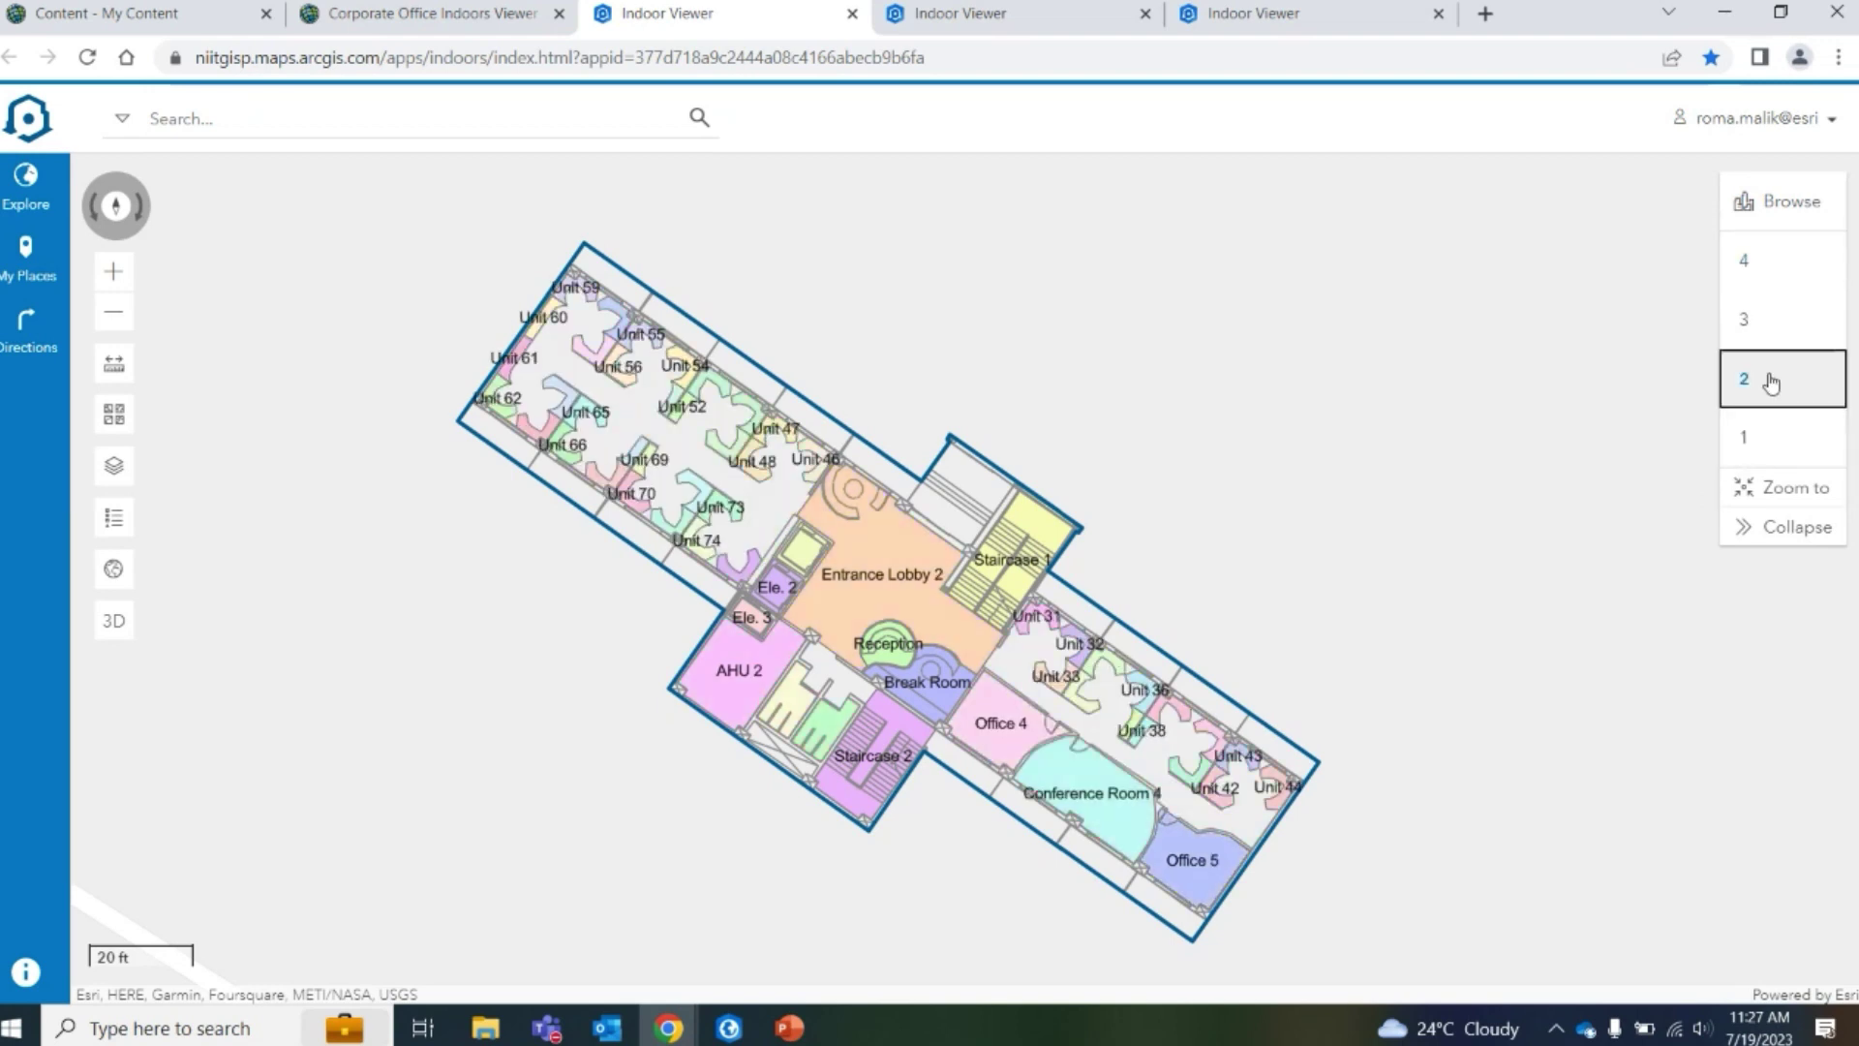
left_click(1761, 324)
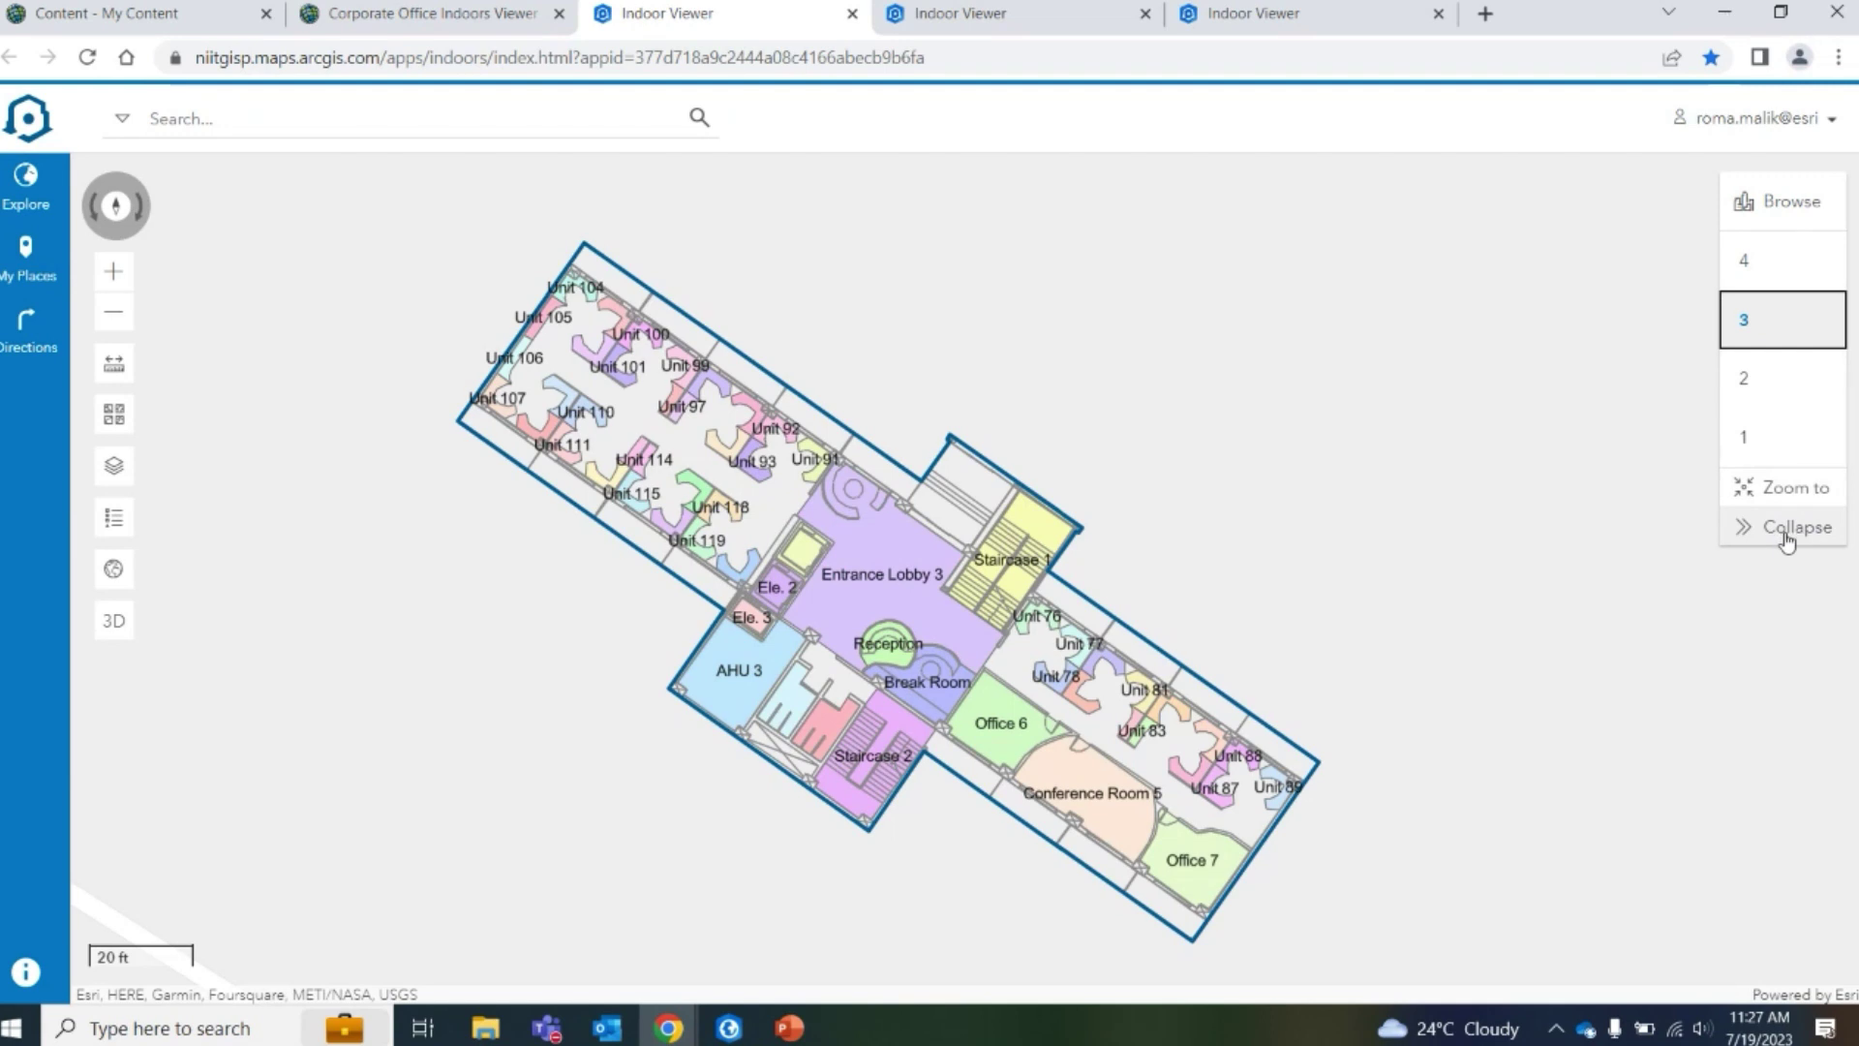
Fit the map to the floor 3 plan and zoom around Office 6
left_click(1775, 499)
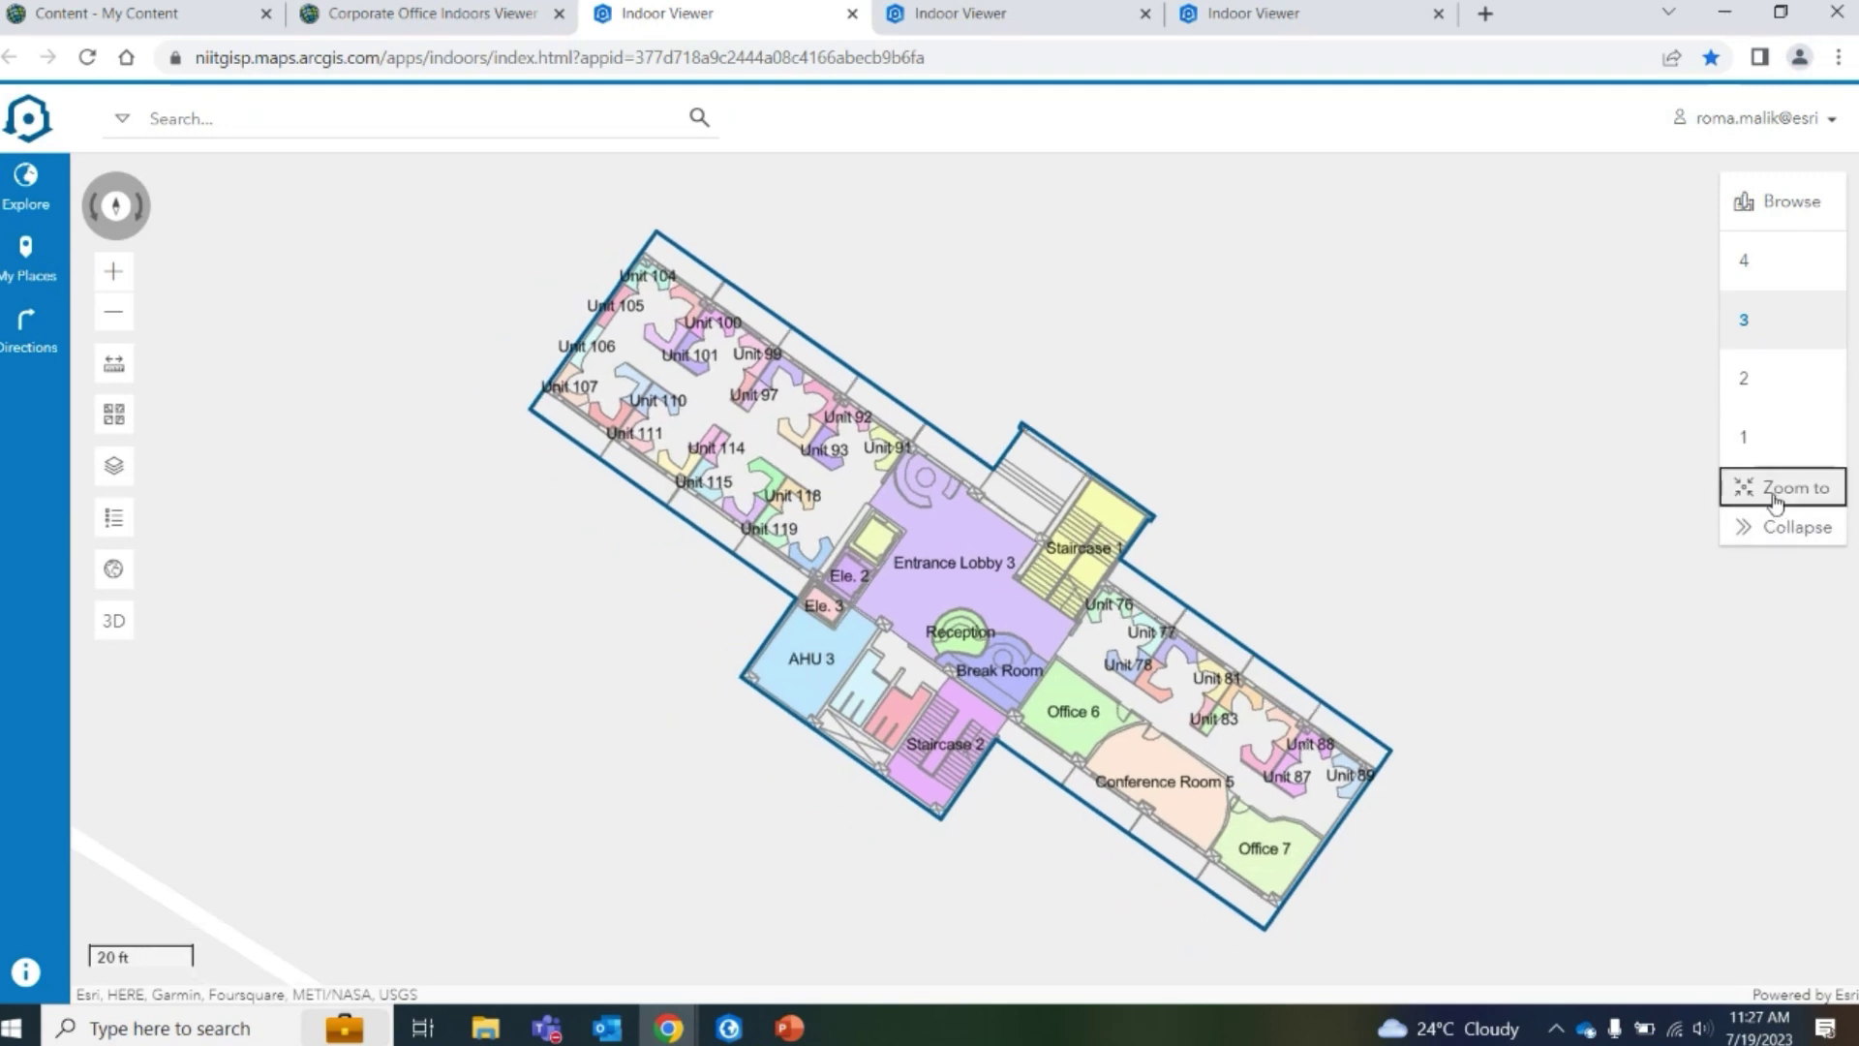
scroll(1091, 747, "up", 2)
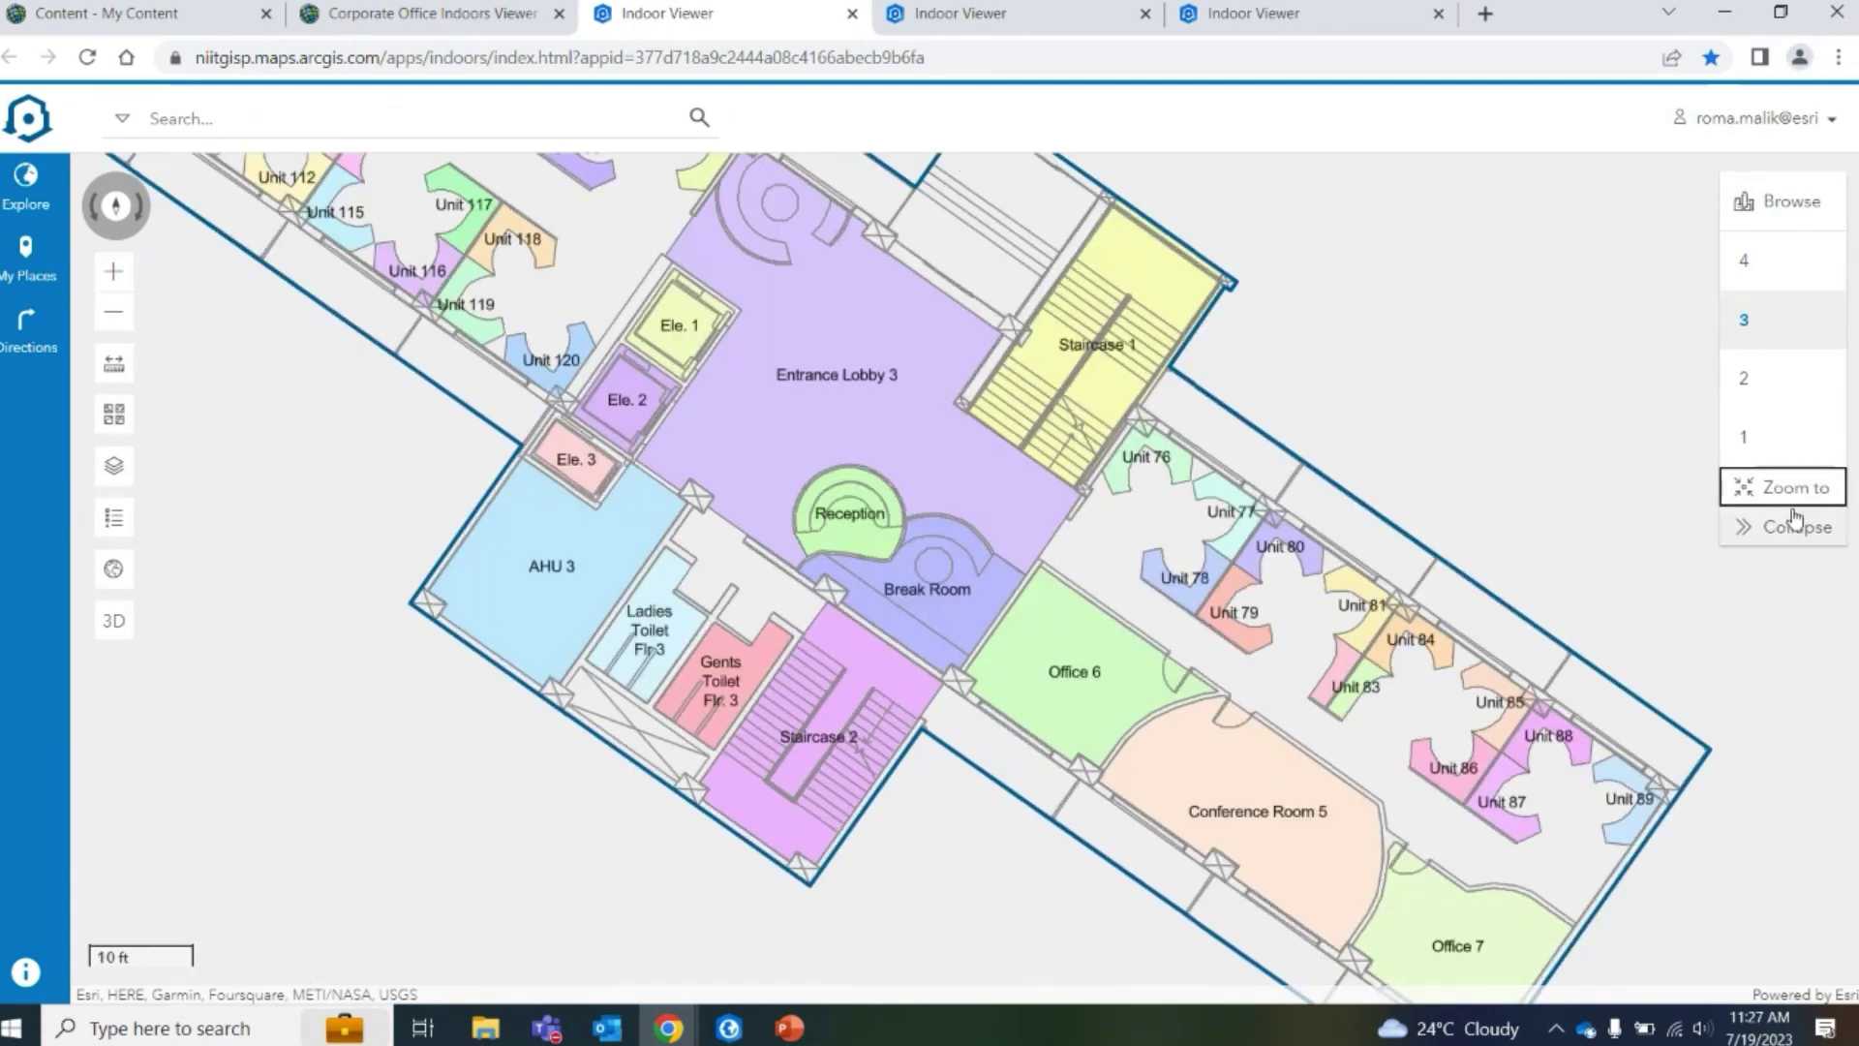
scroll(1097, 640, "up", 2)
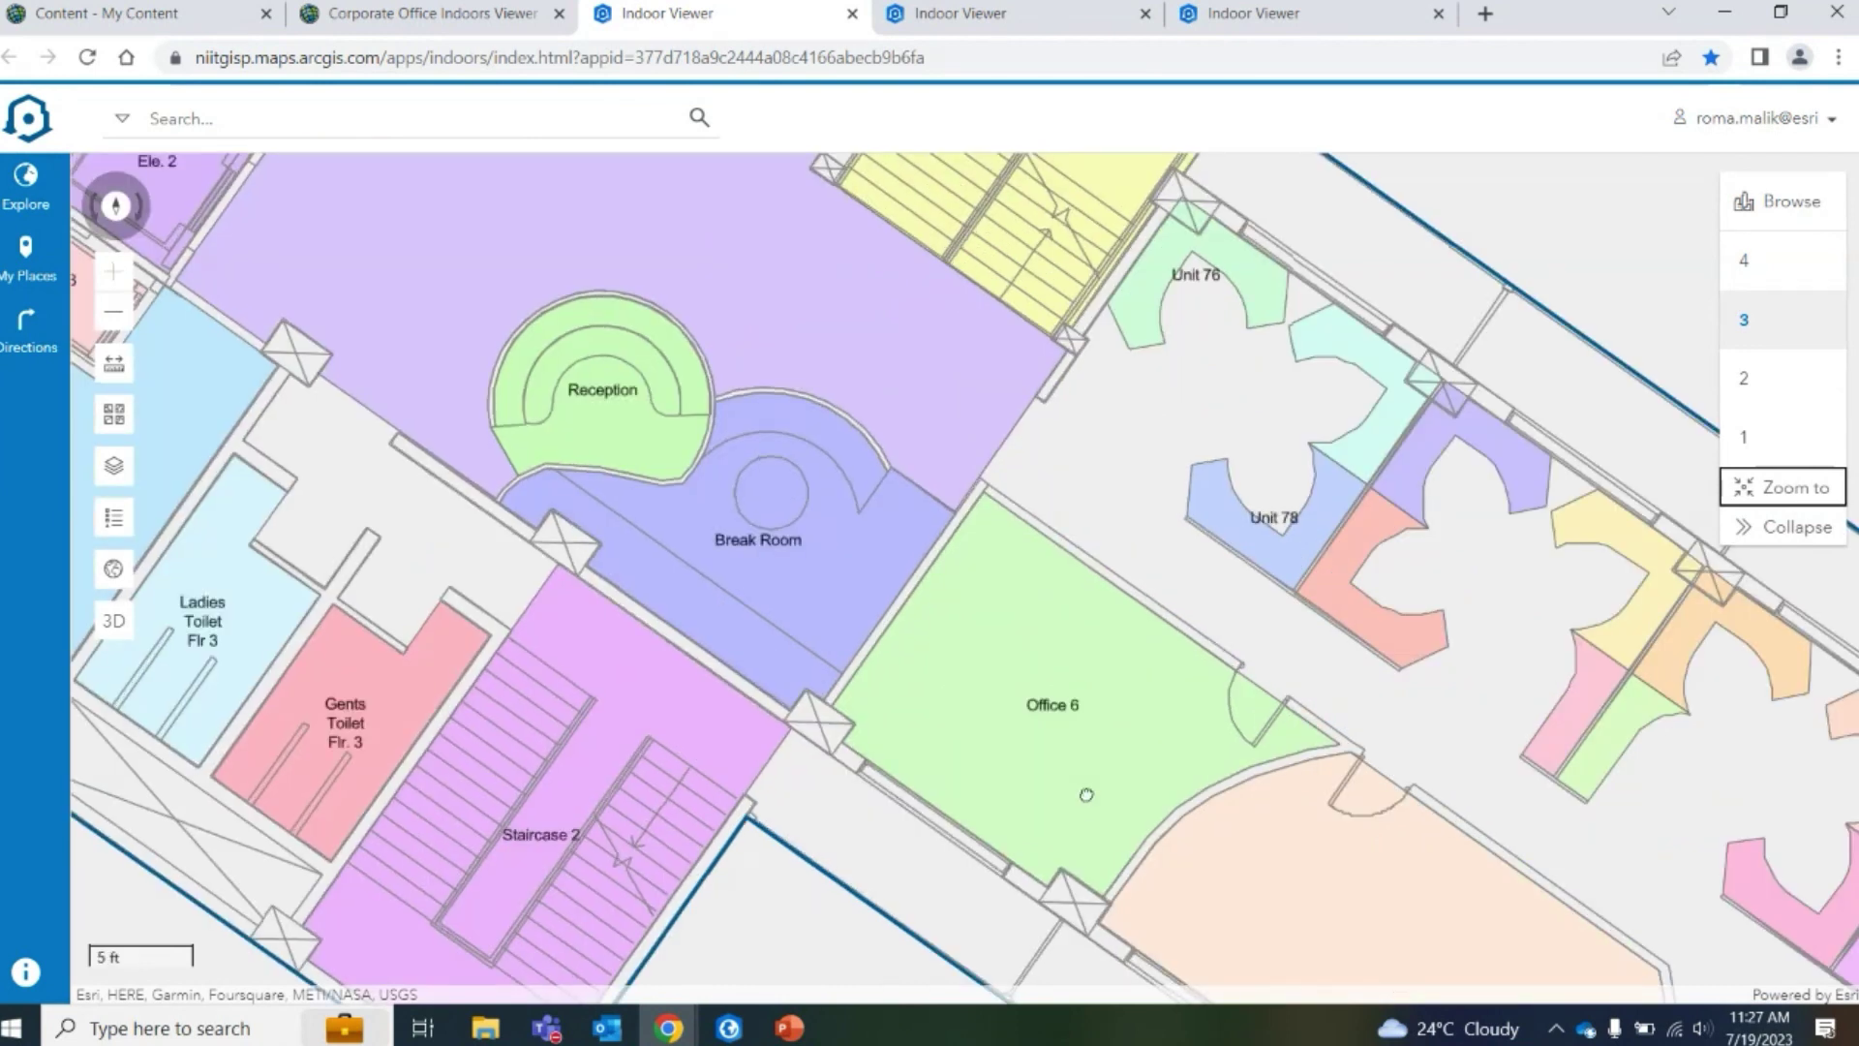
scroll(1091, 803, "down", 4)
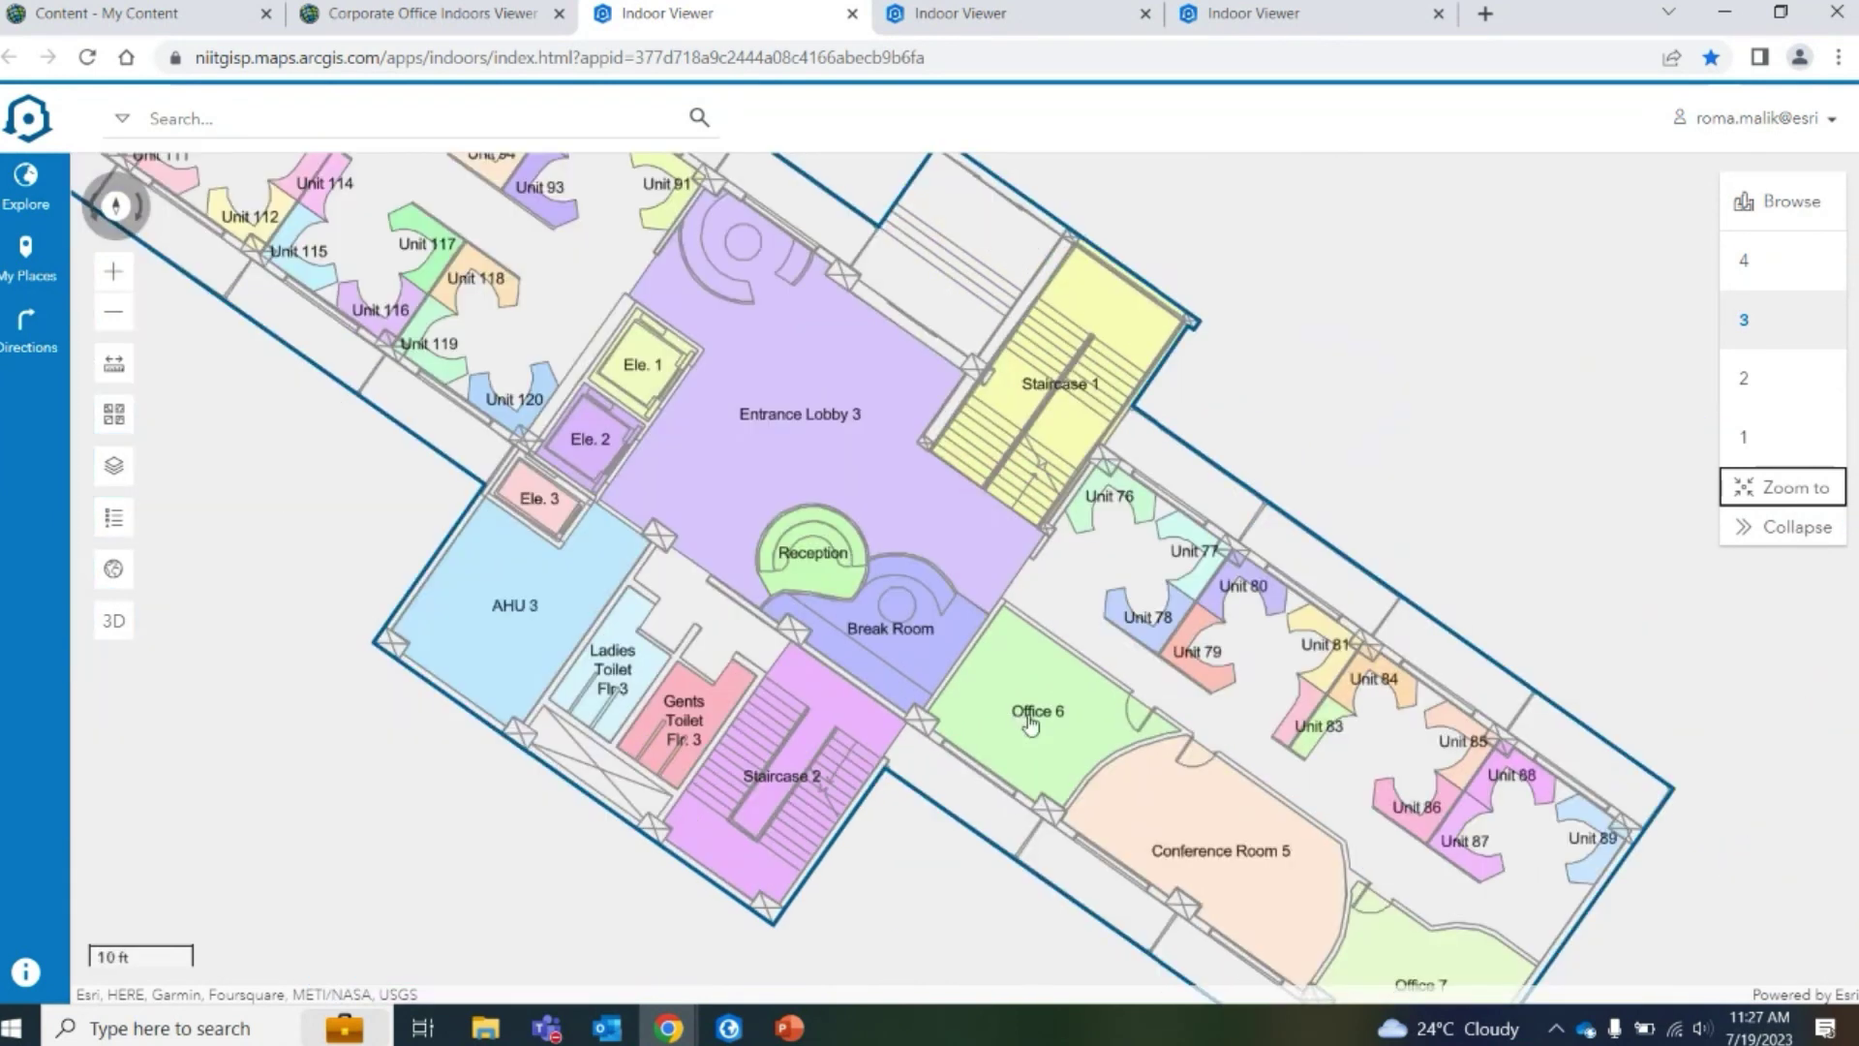
left_click(232, 122)
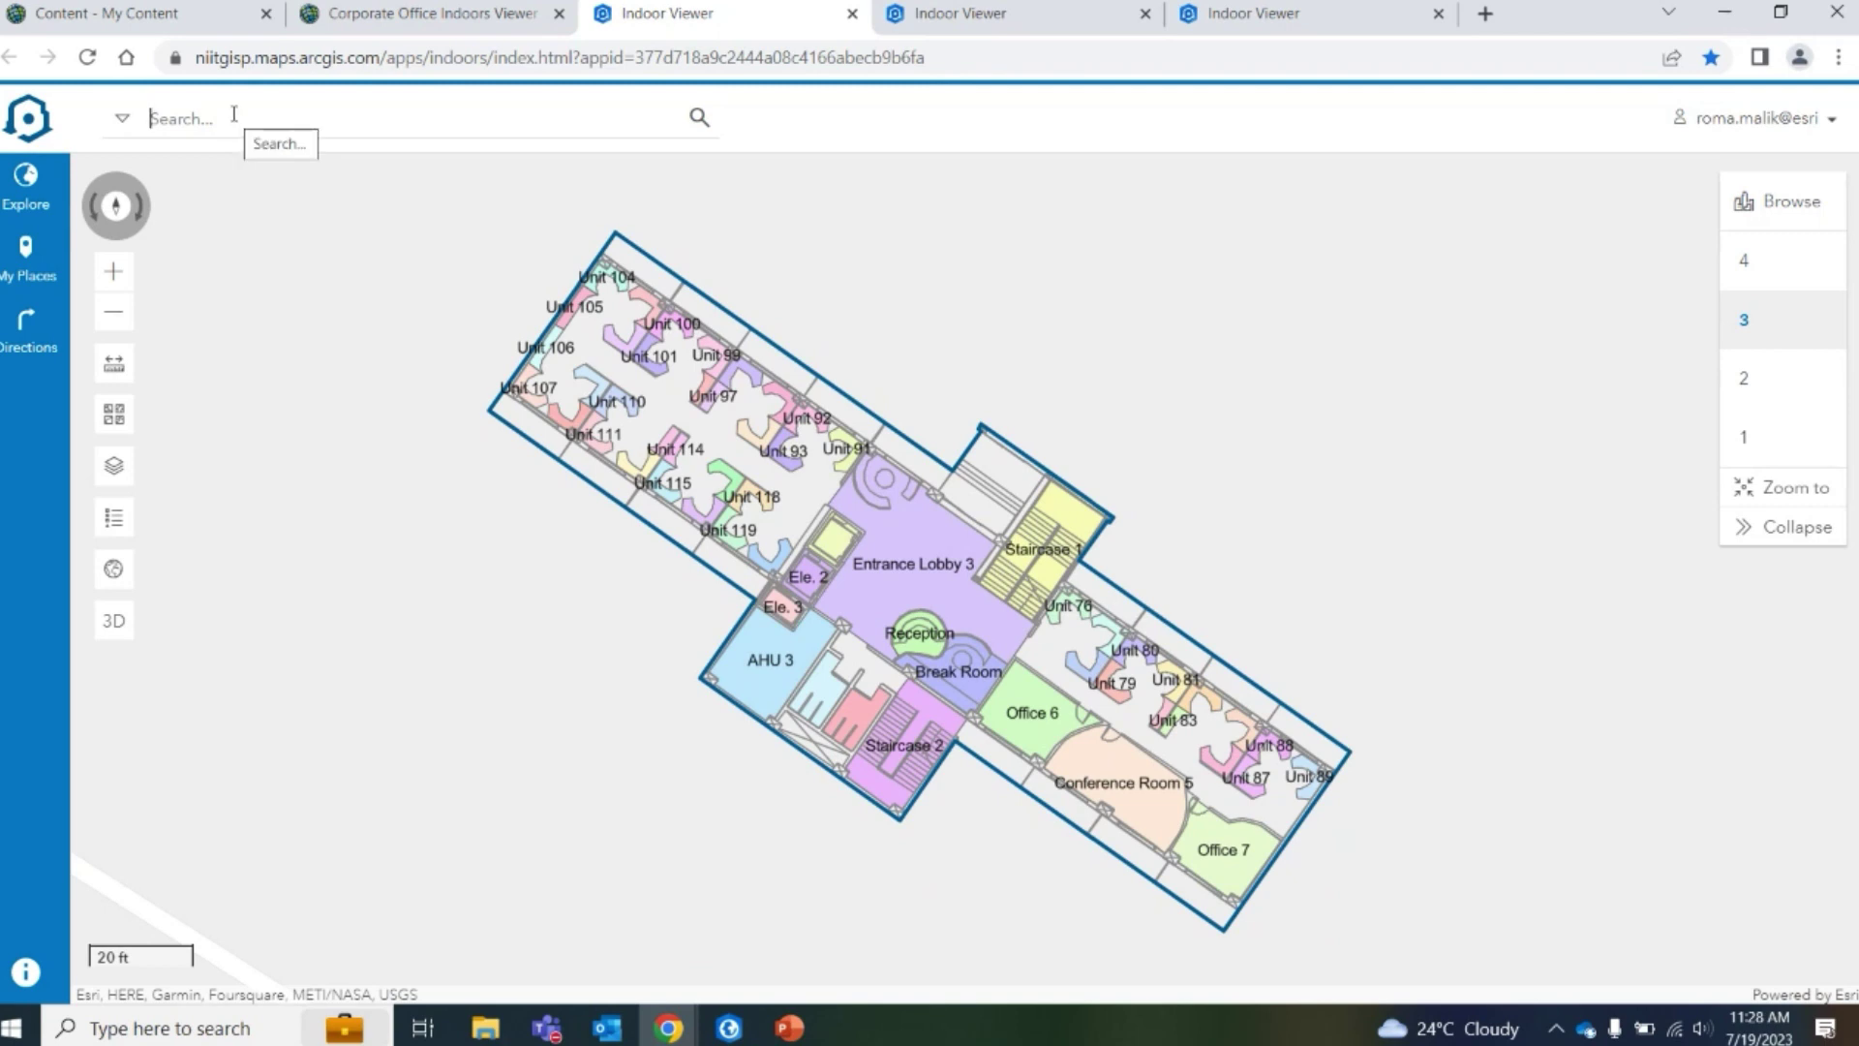
Search 'con' and go to Conference Room 5 on the map
type("confer")
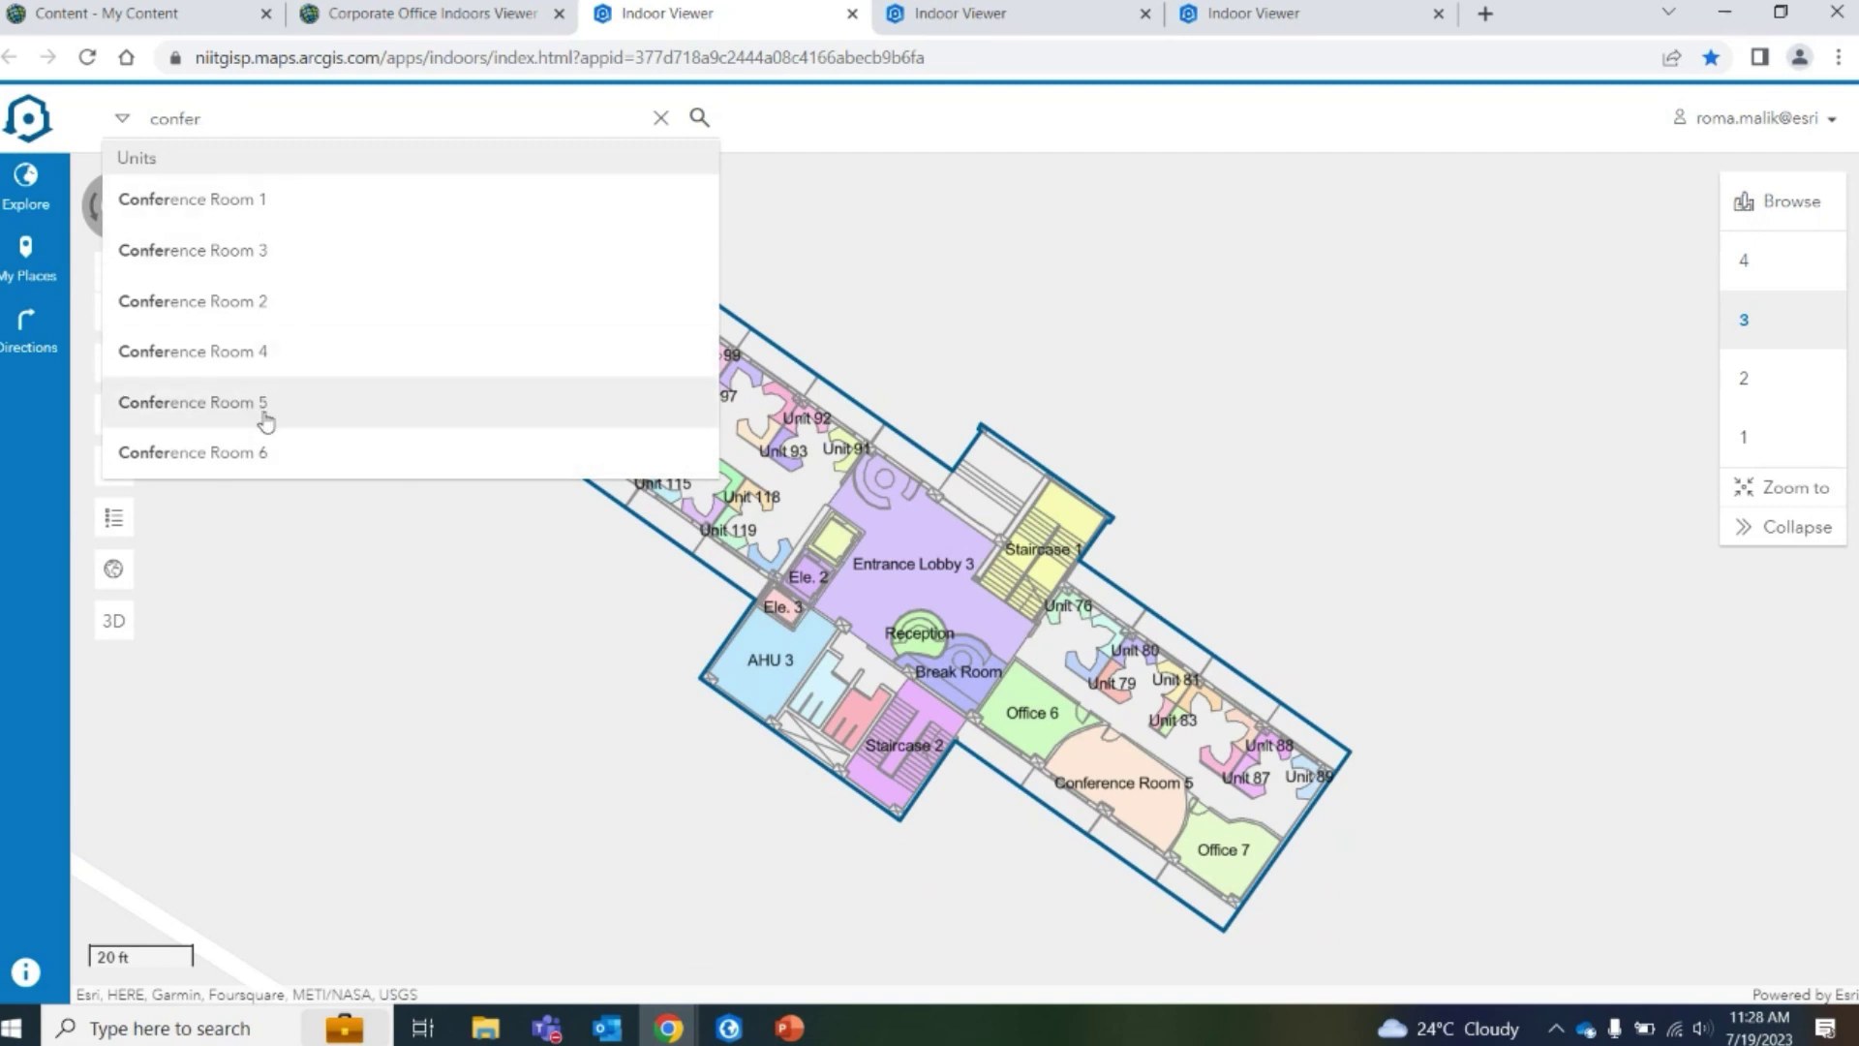
key("Escape")
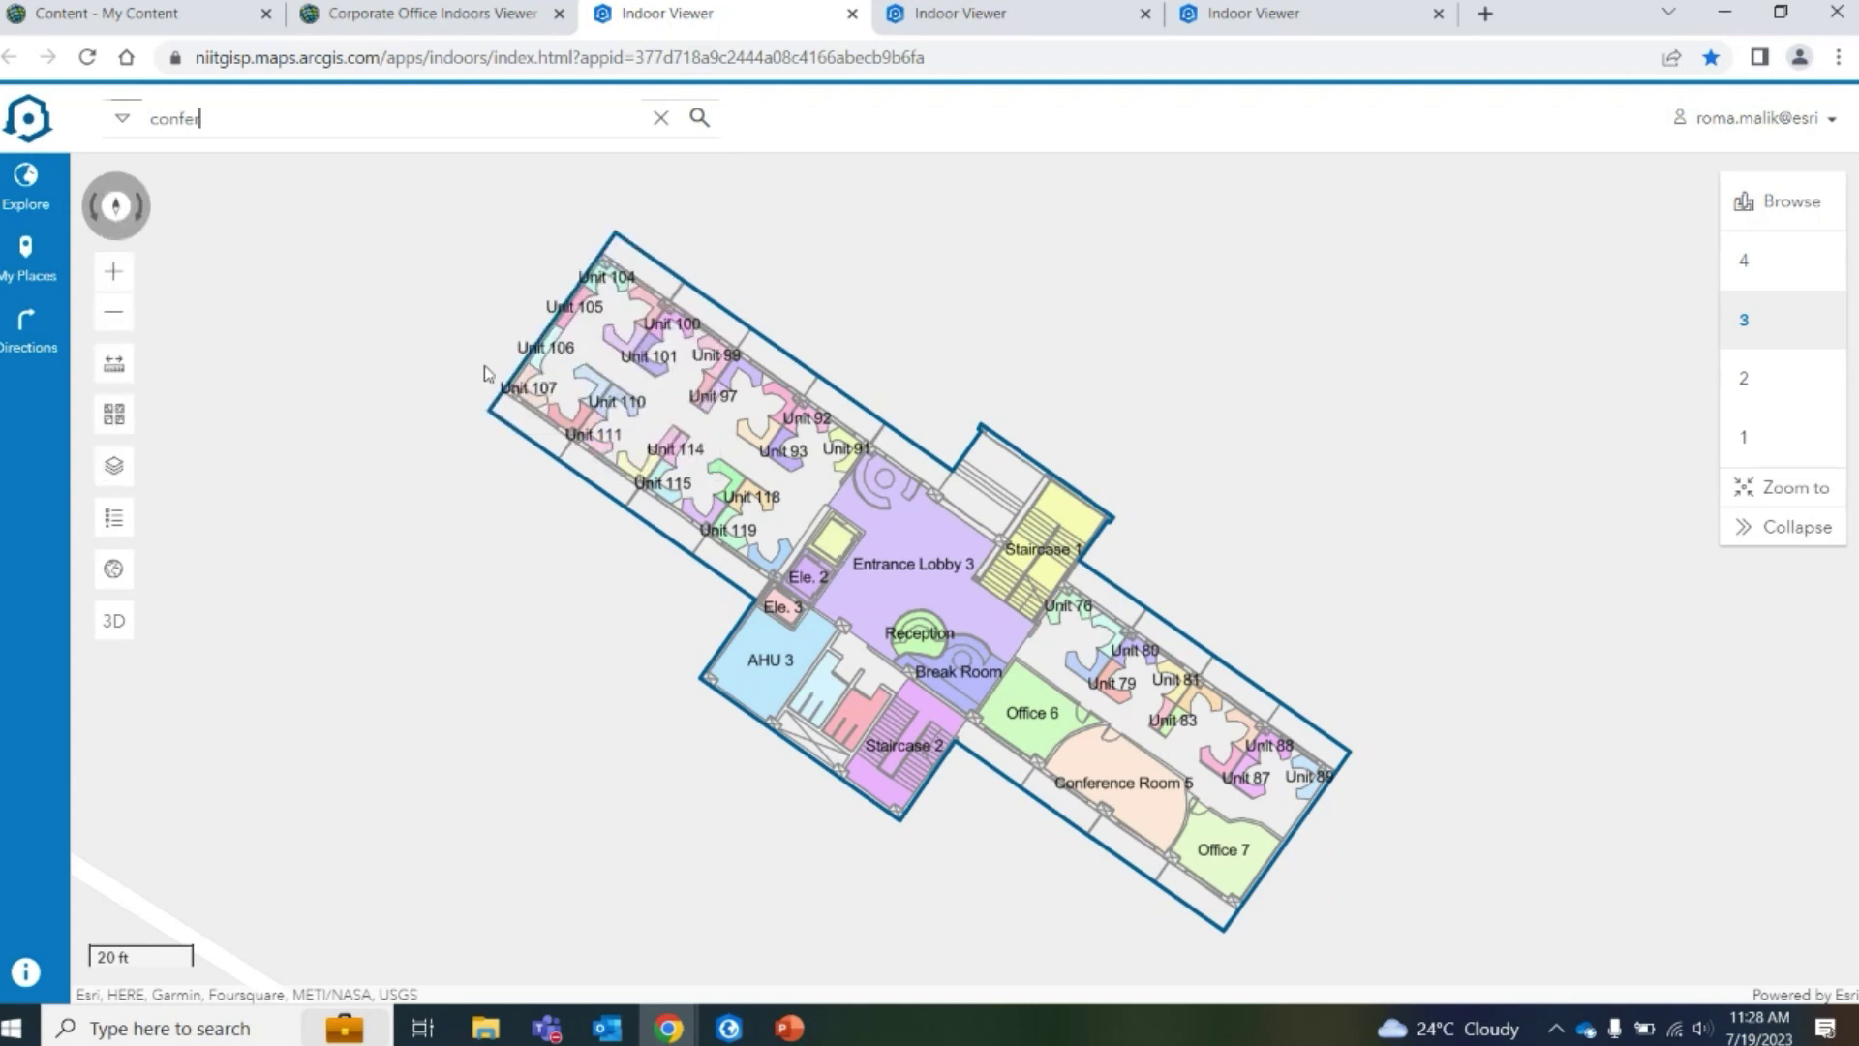
key("Return")
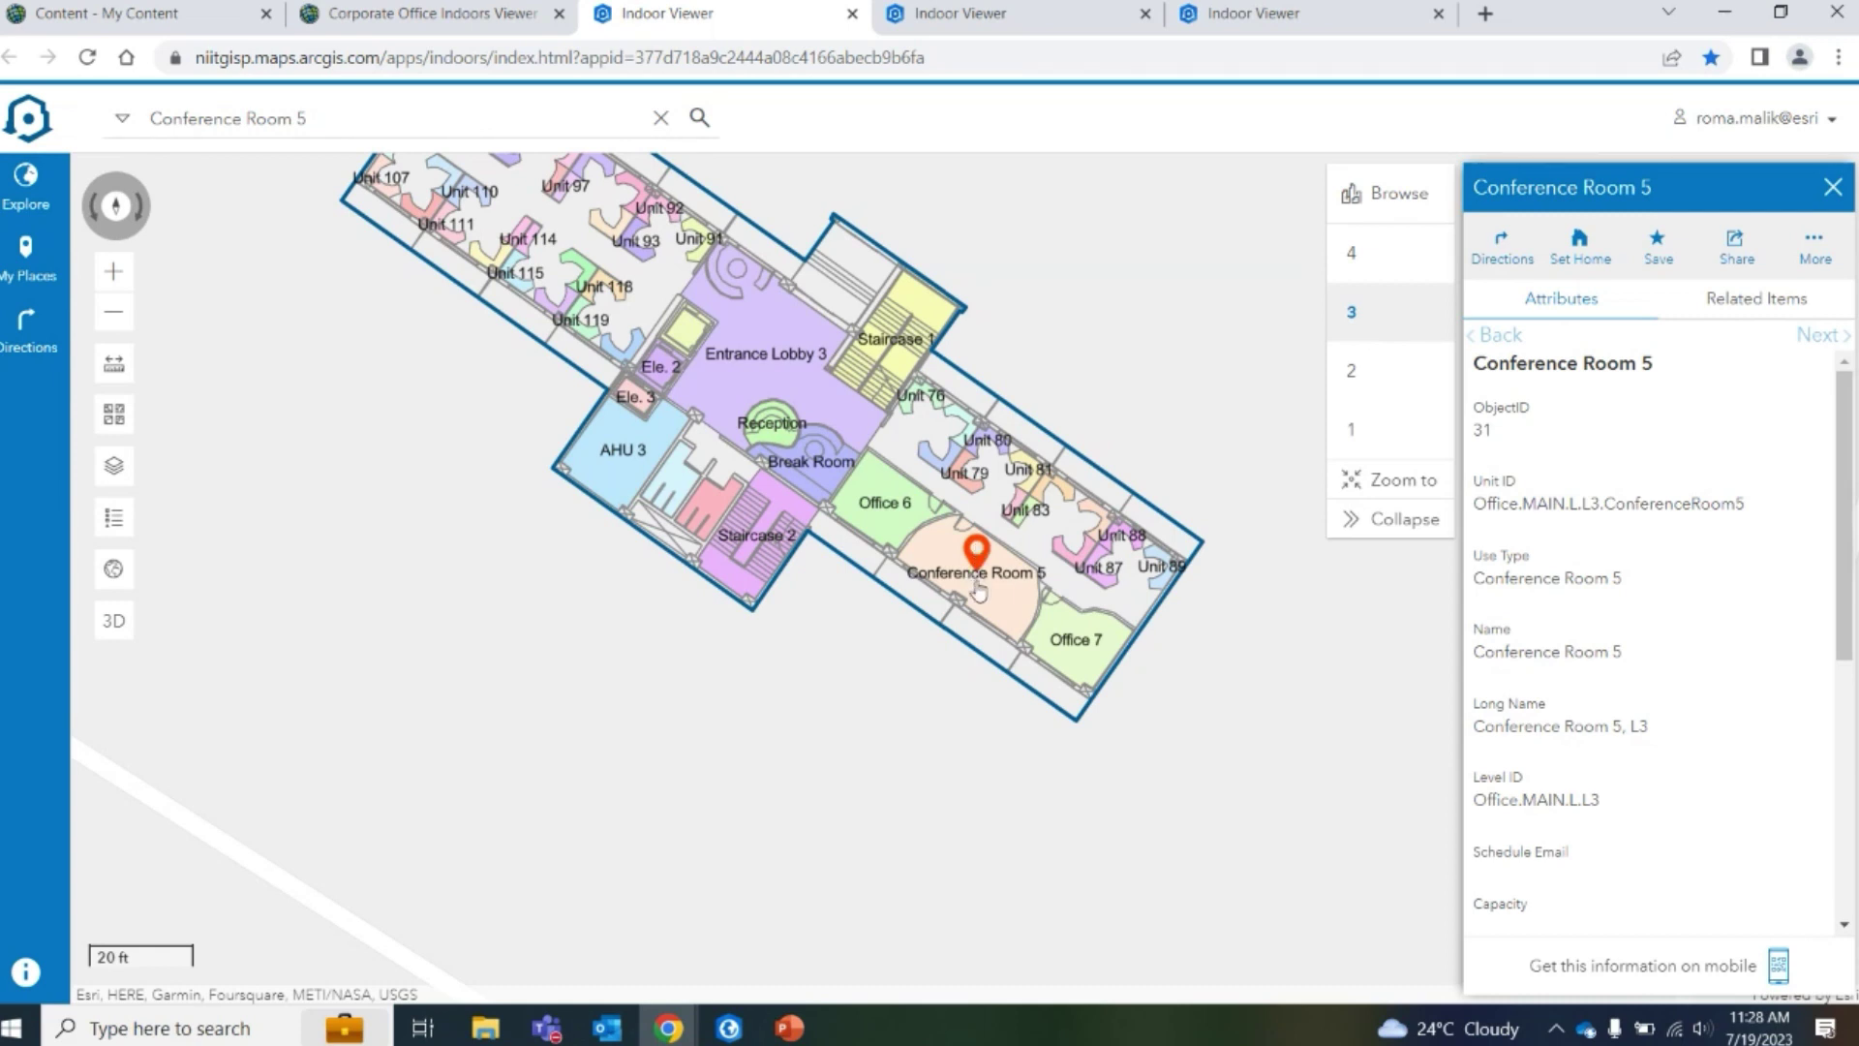
Switch to Conference Room 1 and request walking directions to it
left_click(404, 131)
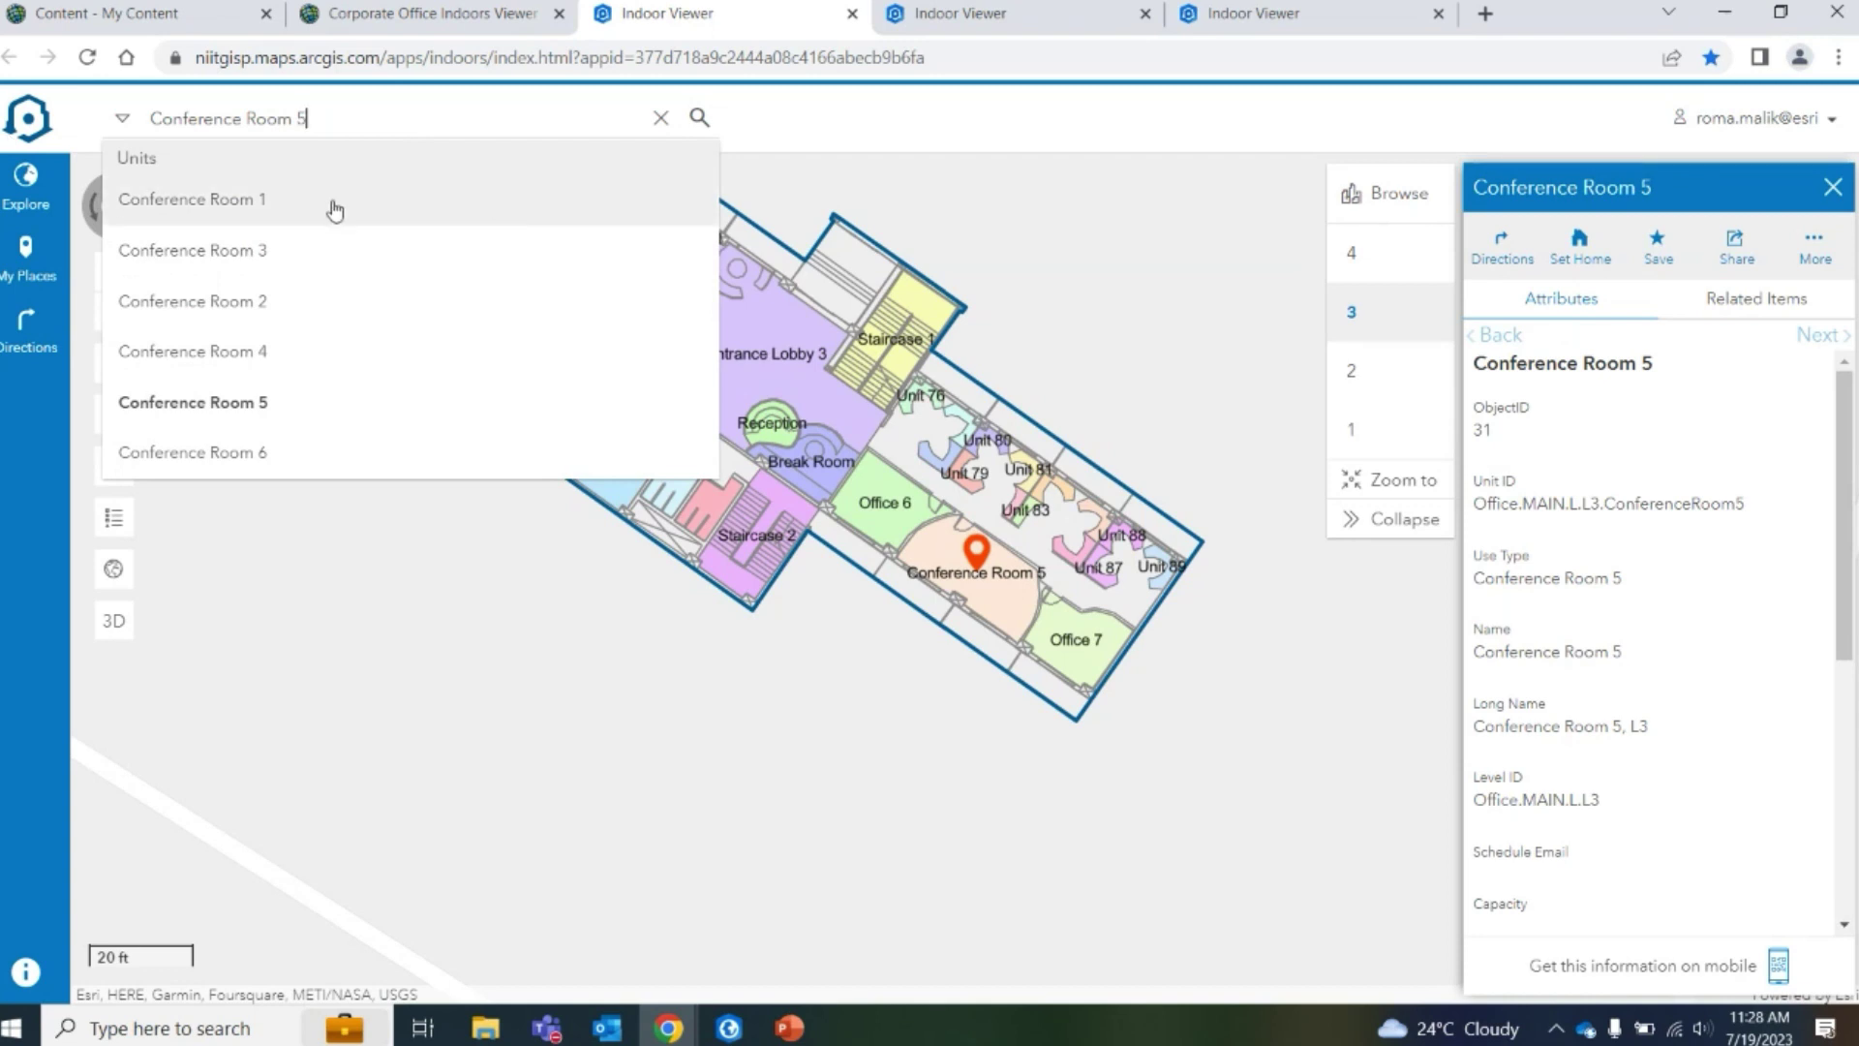
left_click(334, 210)
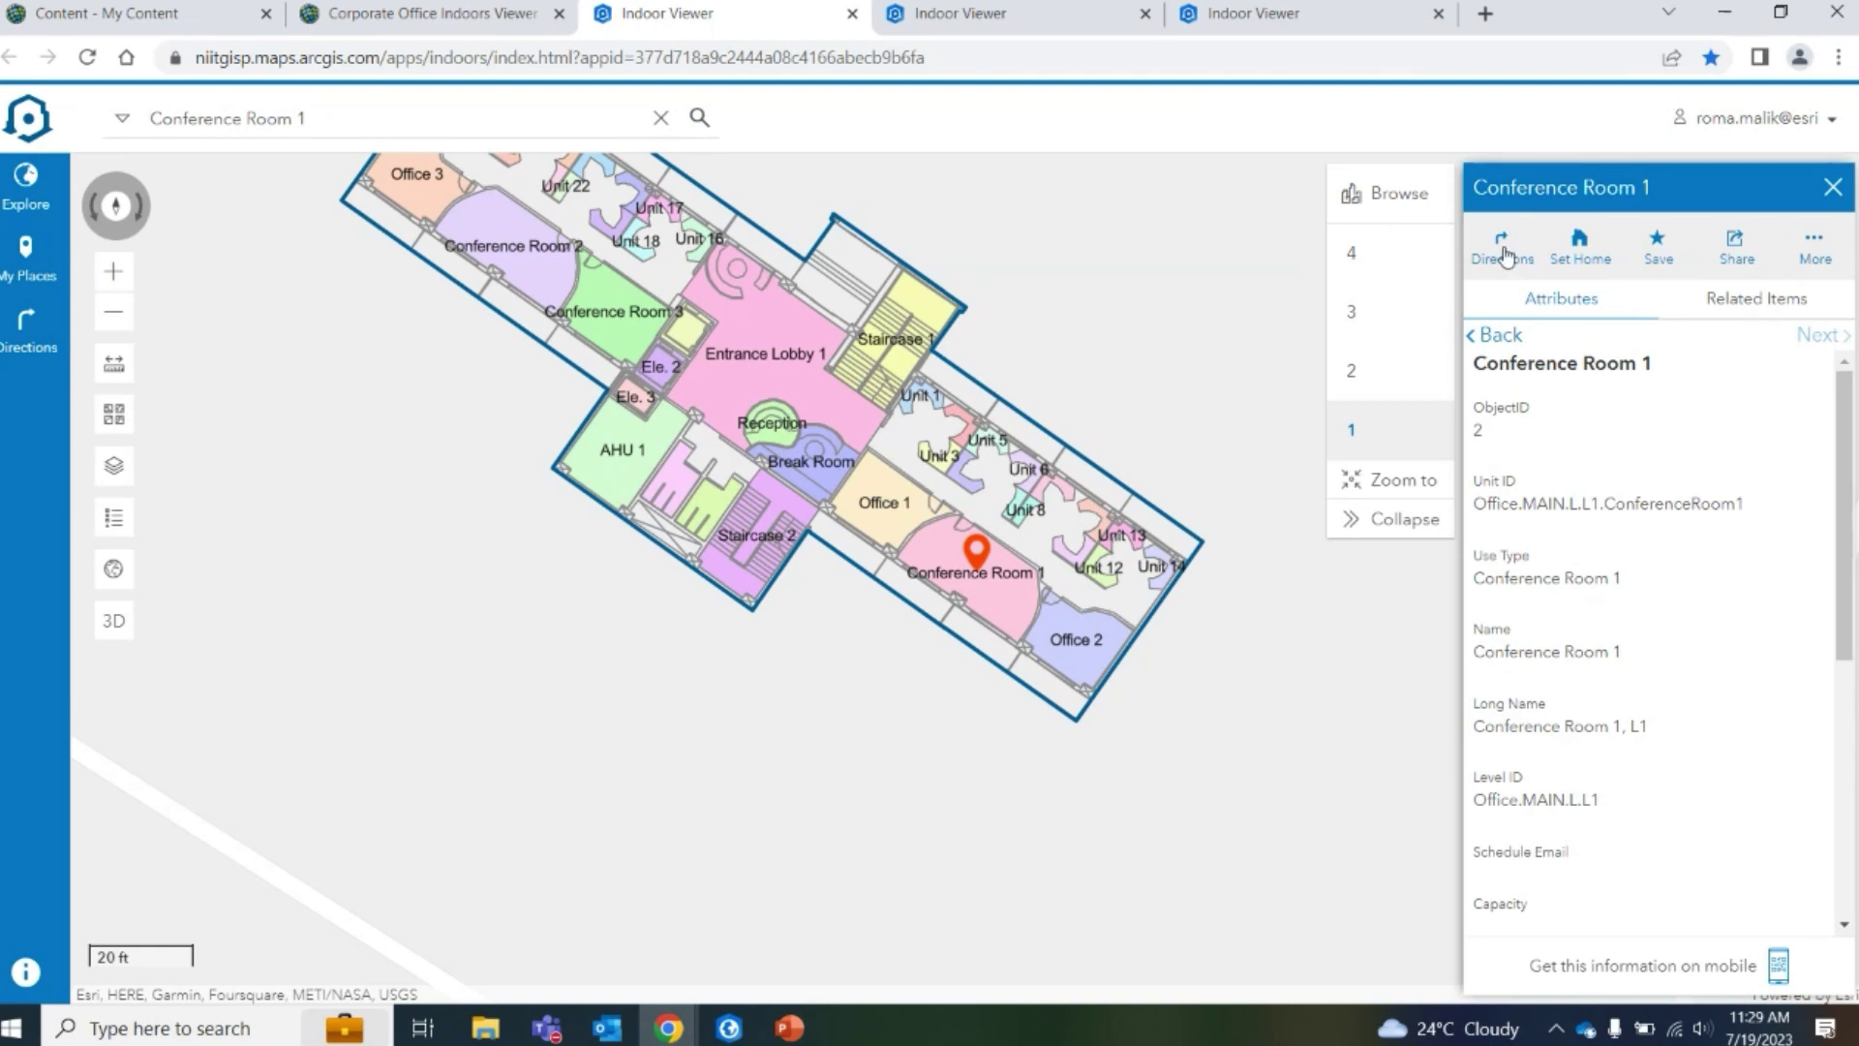
left_click(1503, 250)
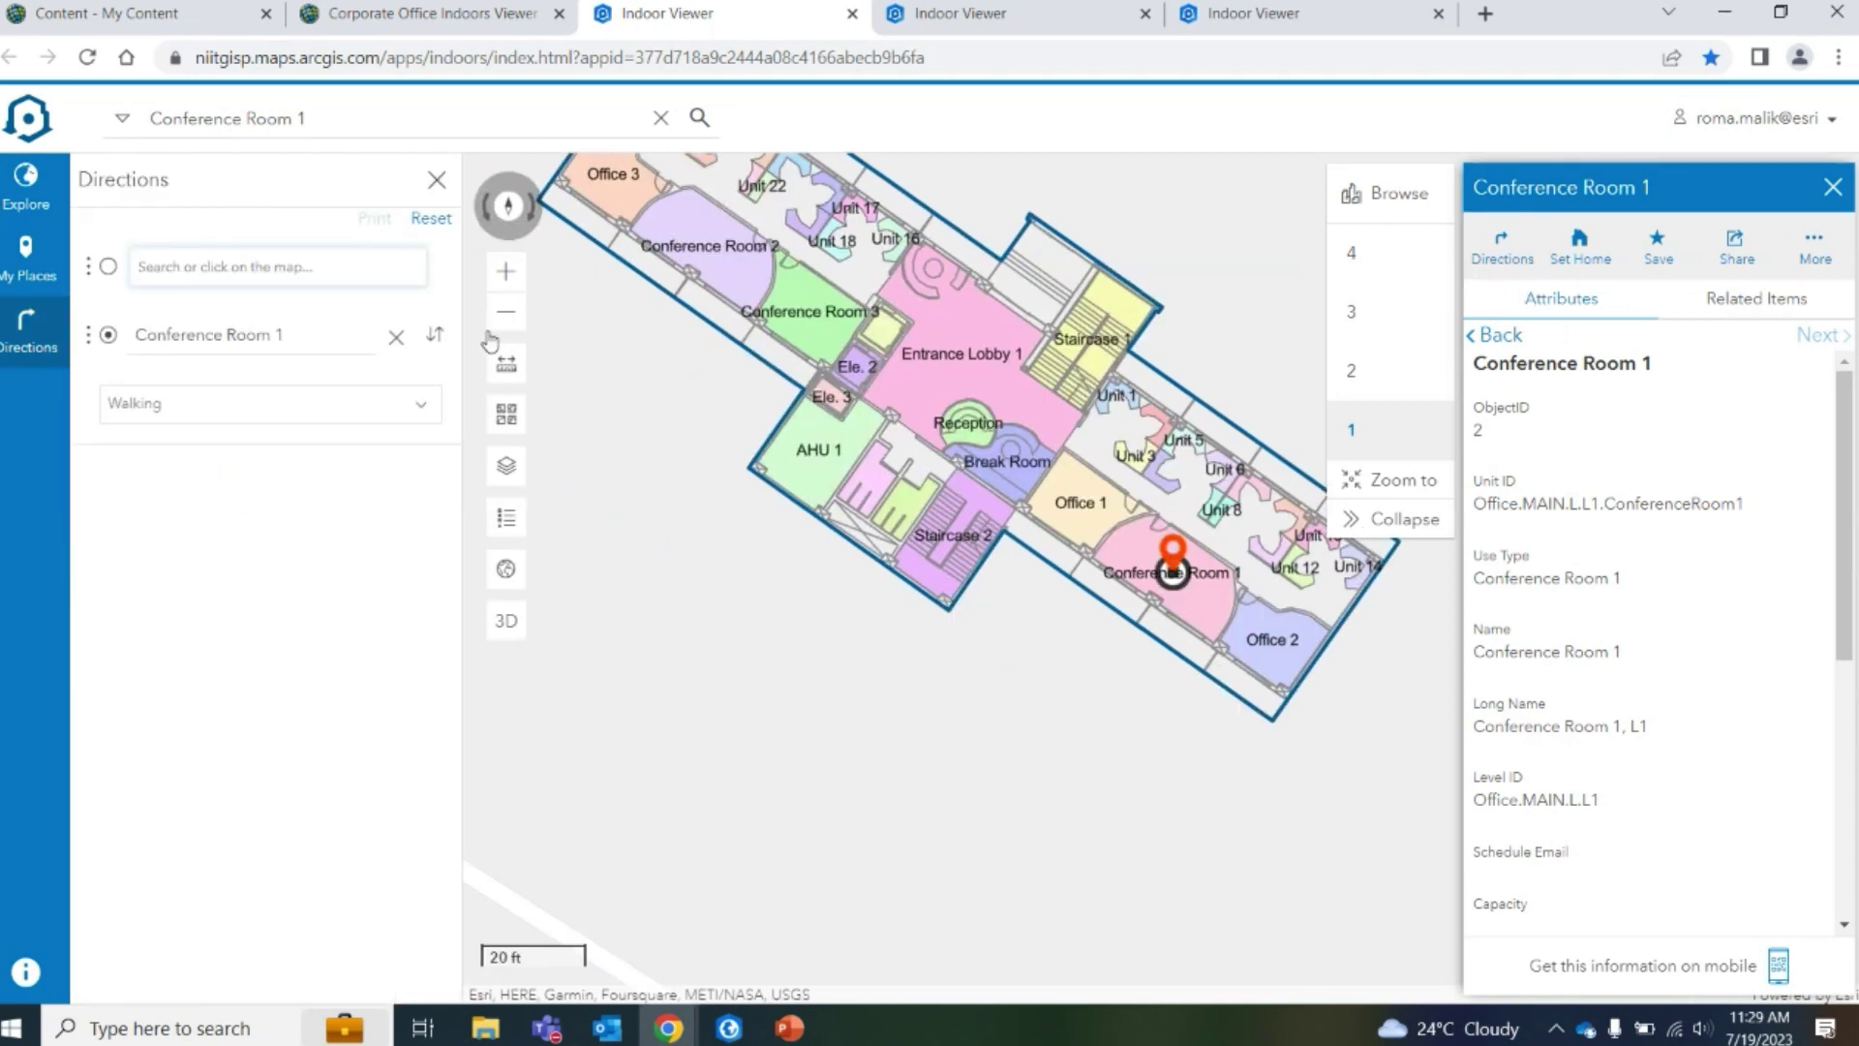
Route from Conference Room 1 to Unit 66, then reload the viewer with F5
left_click(435, 334)
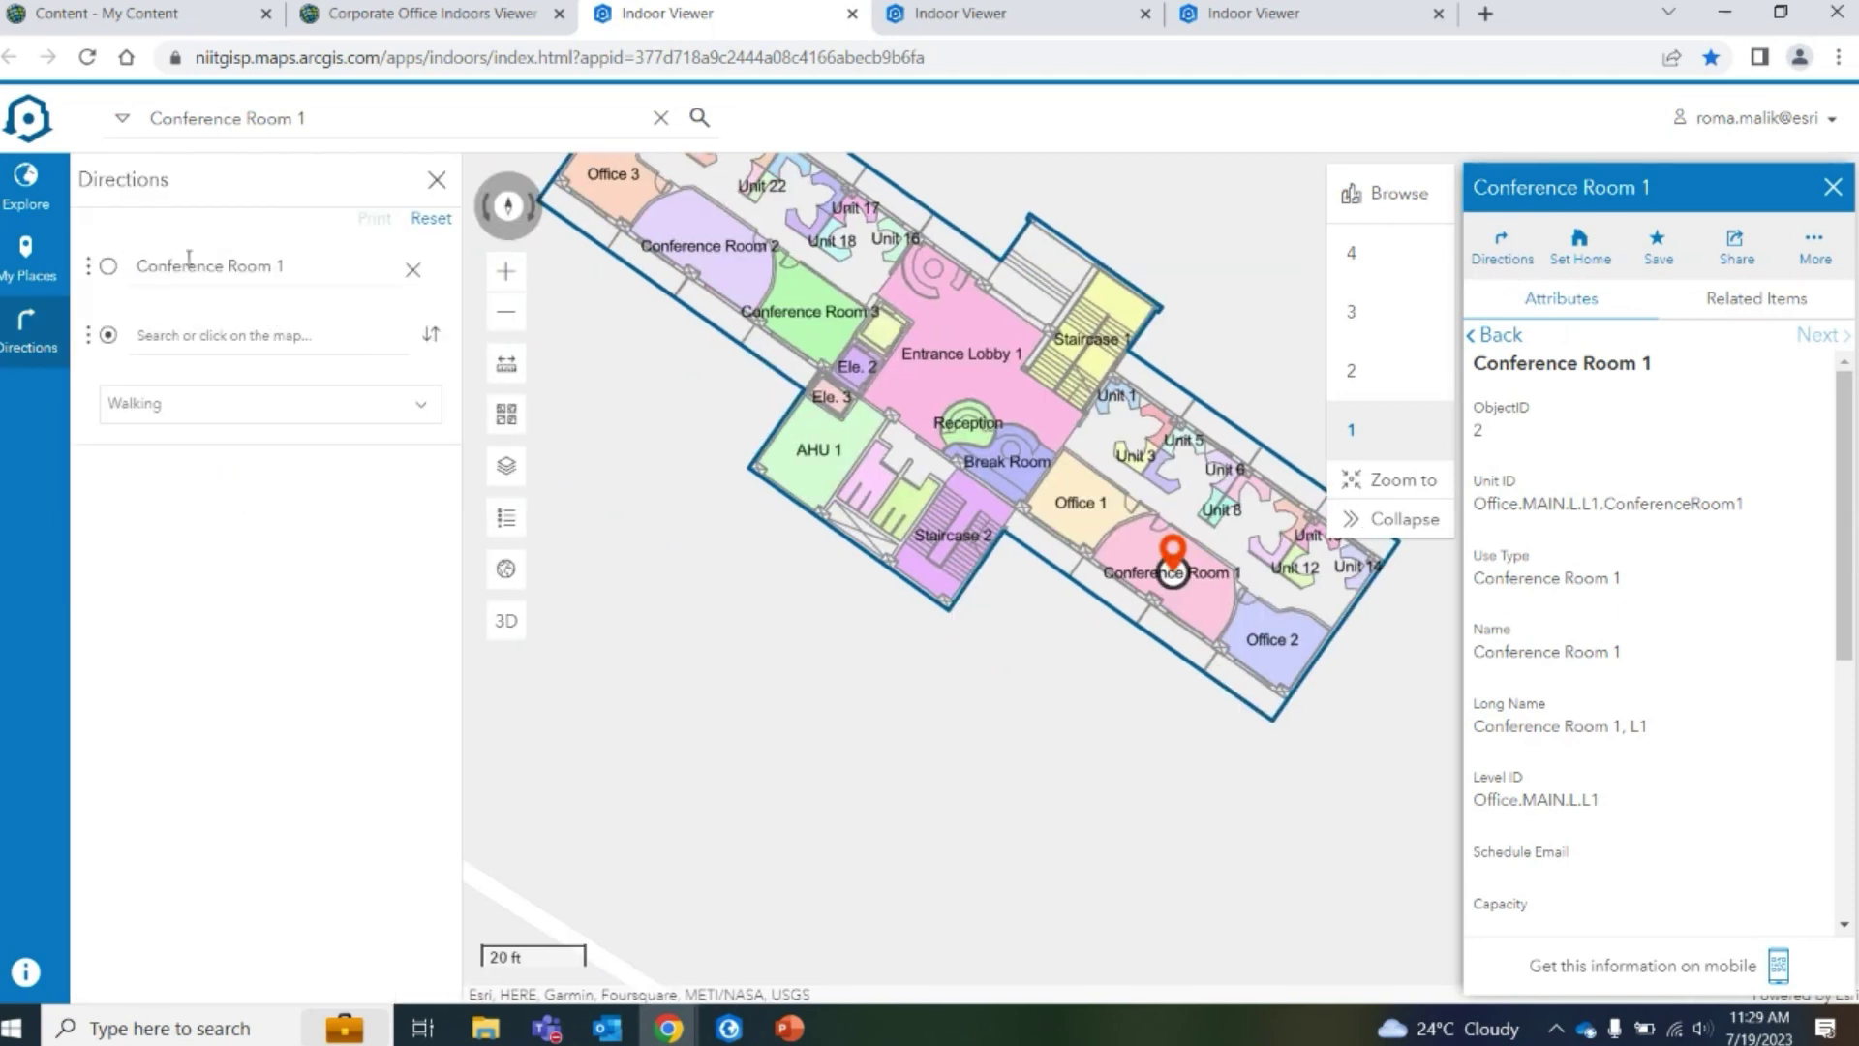
left_click(213, 330)
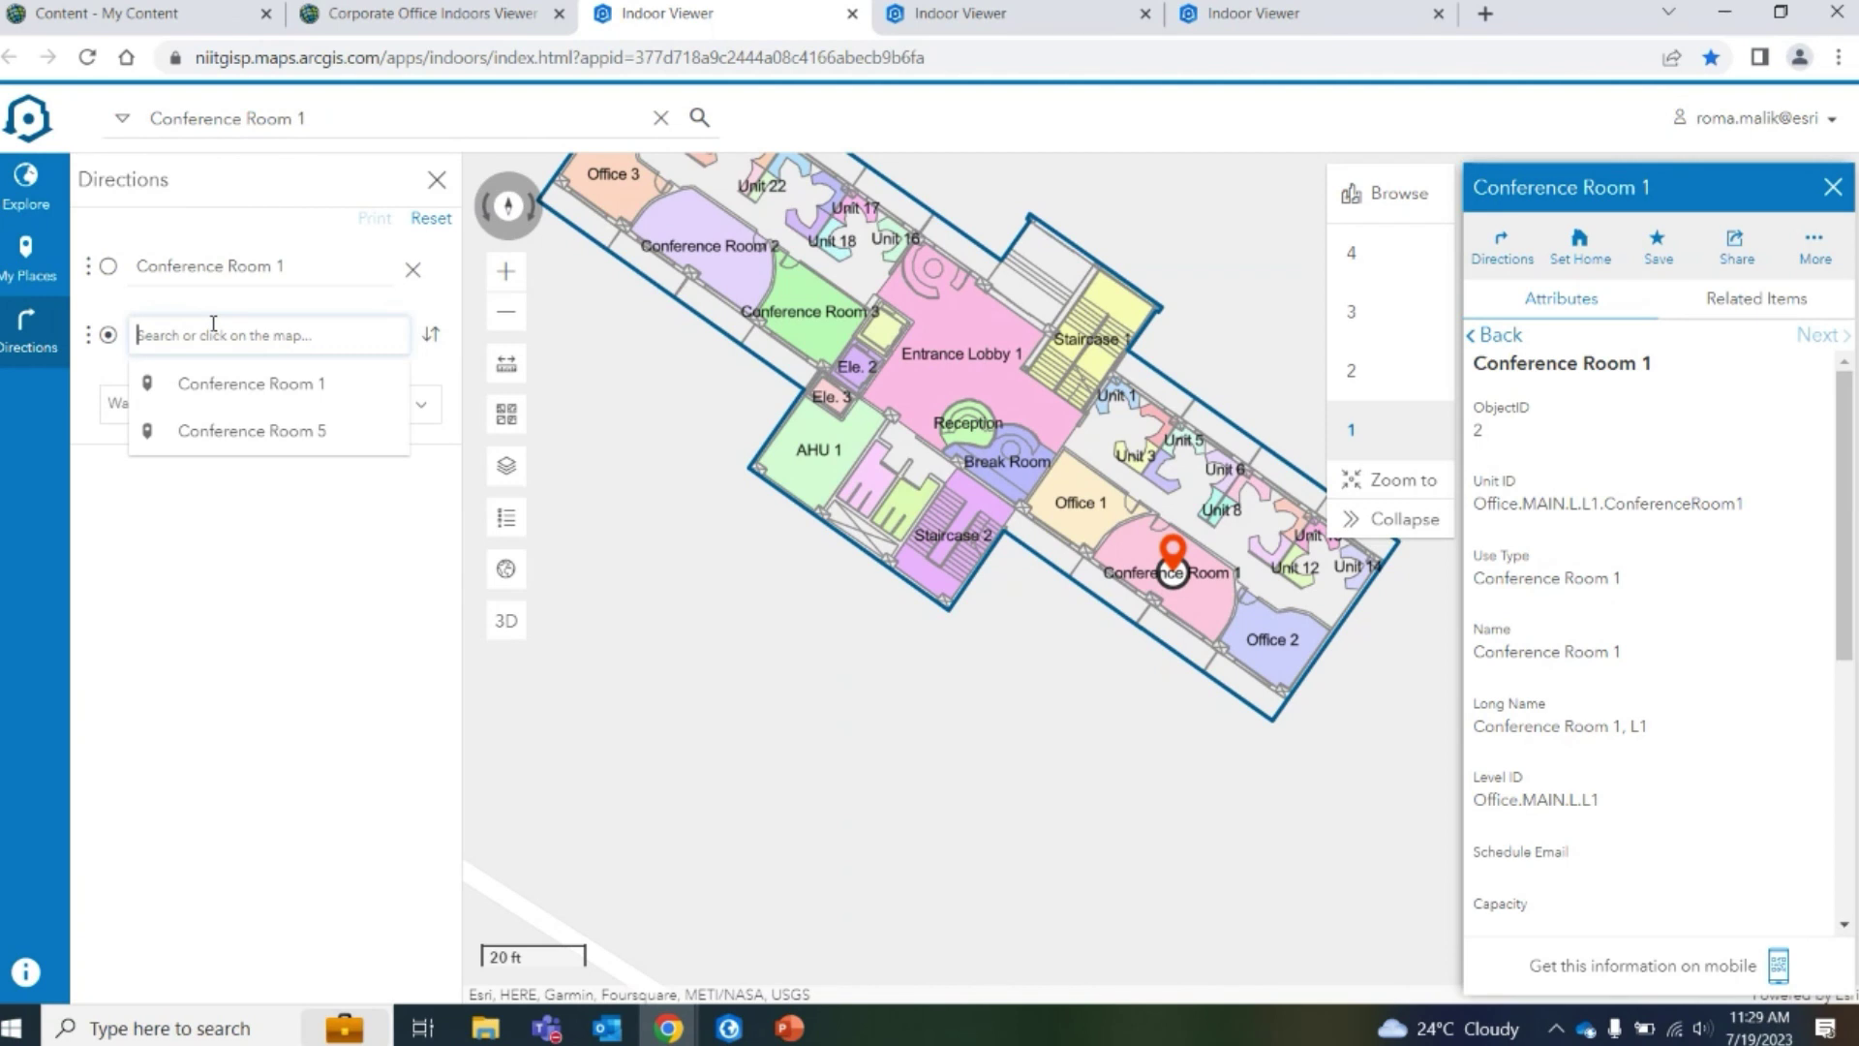
type("un")
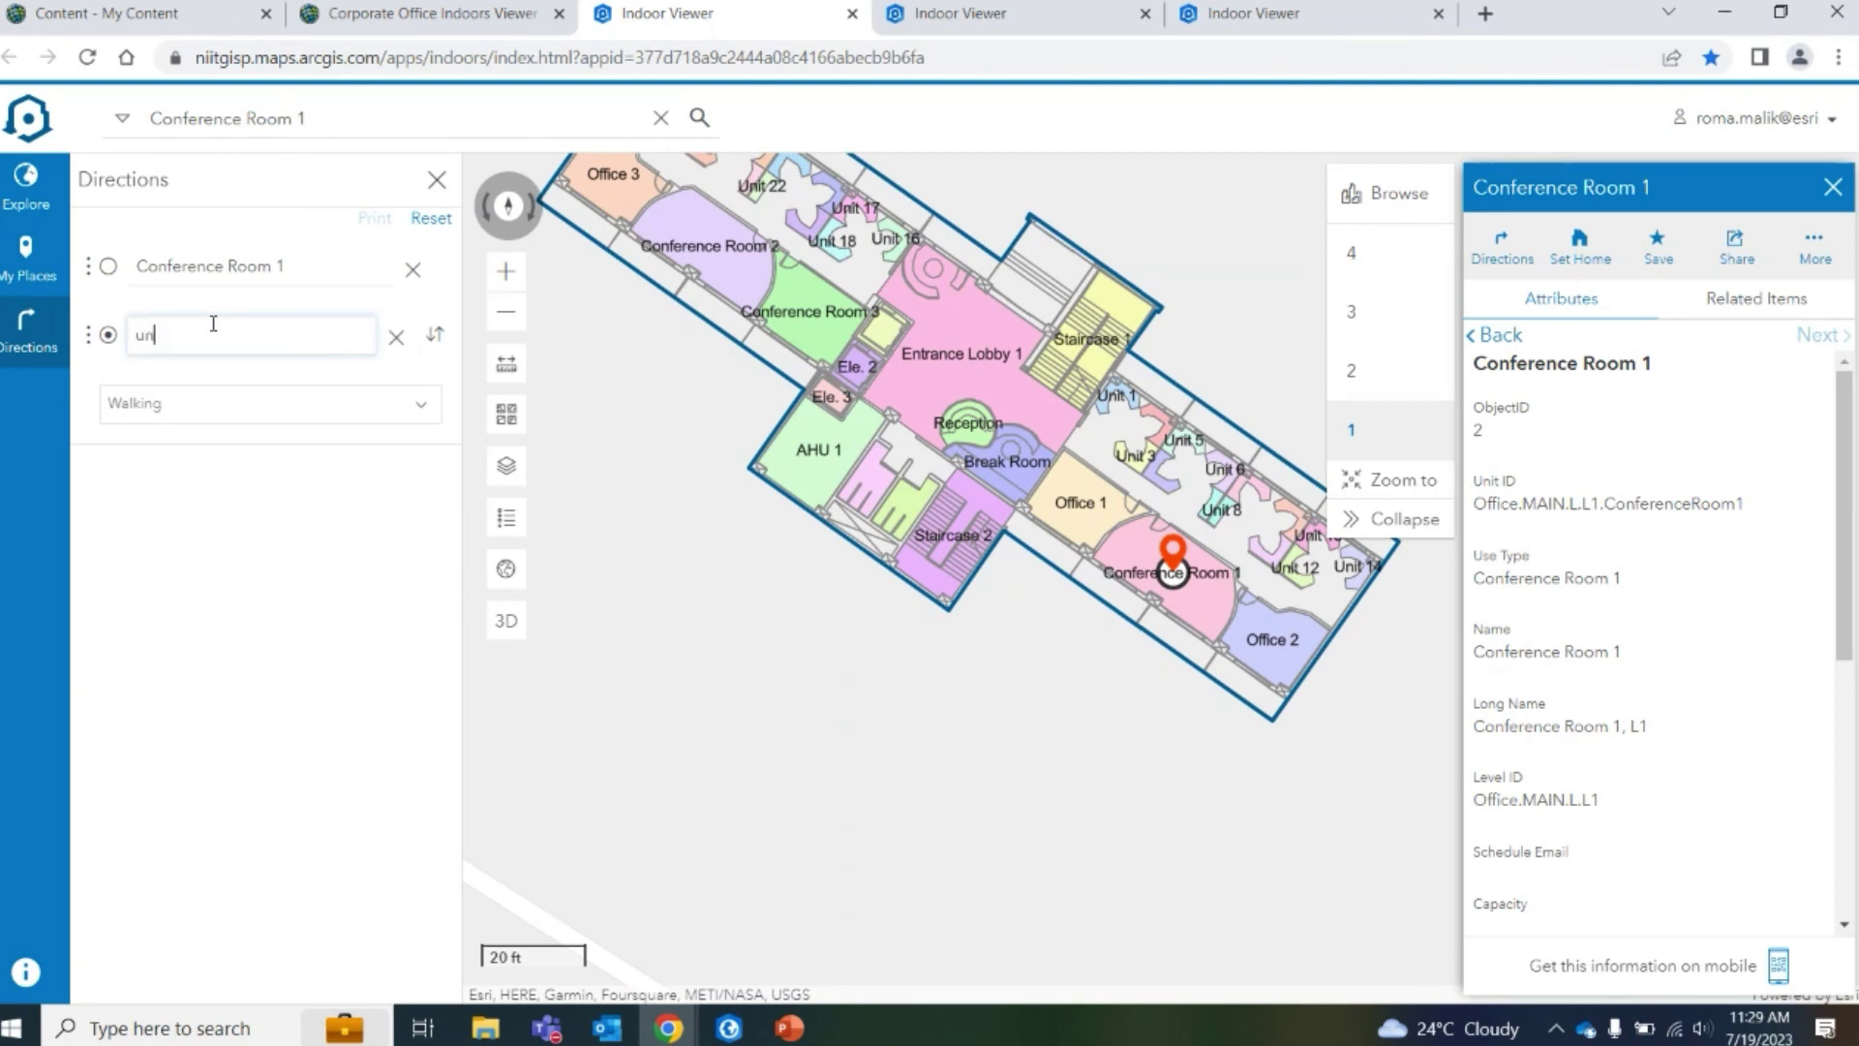
type("it")
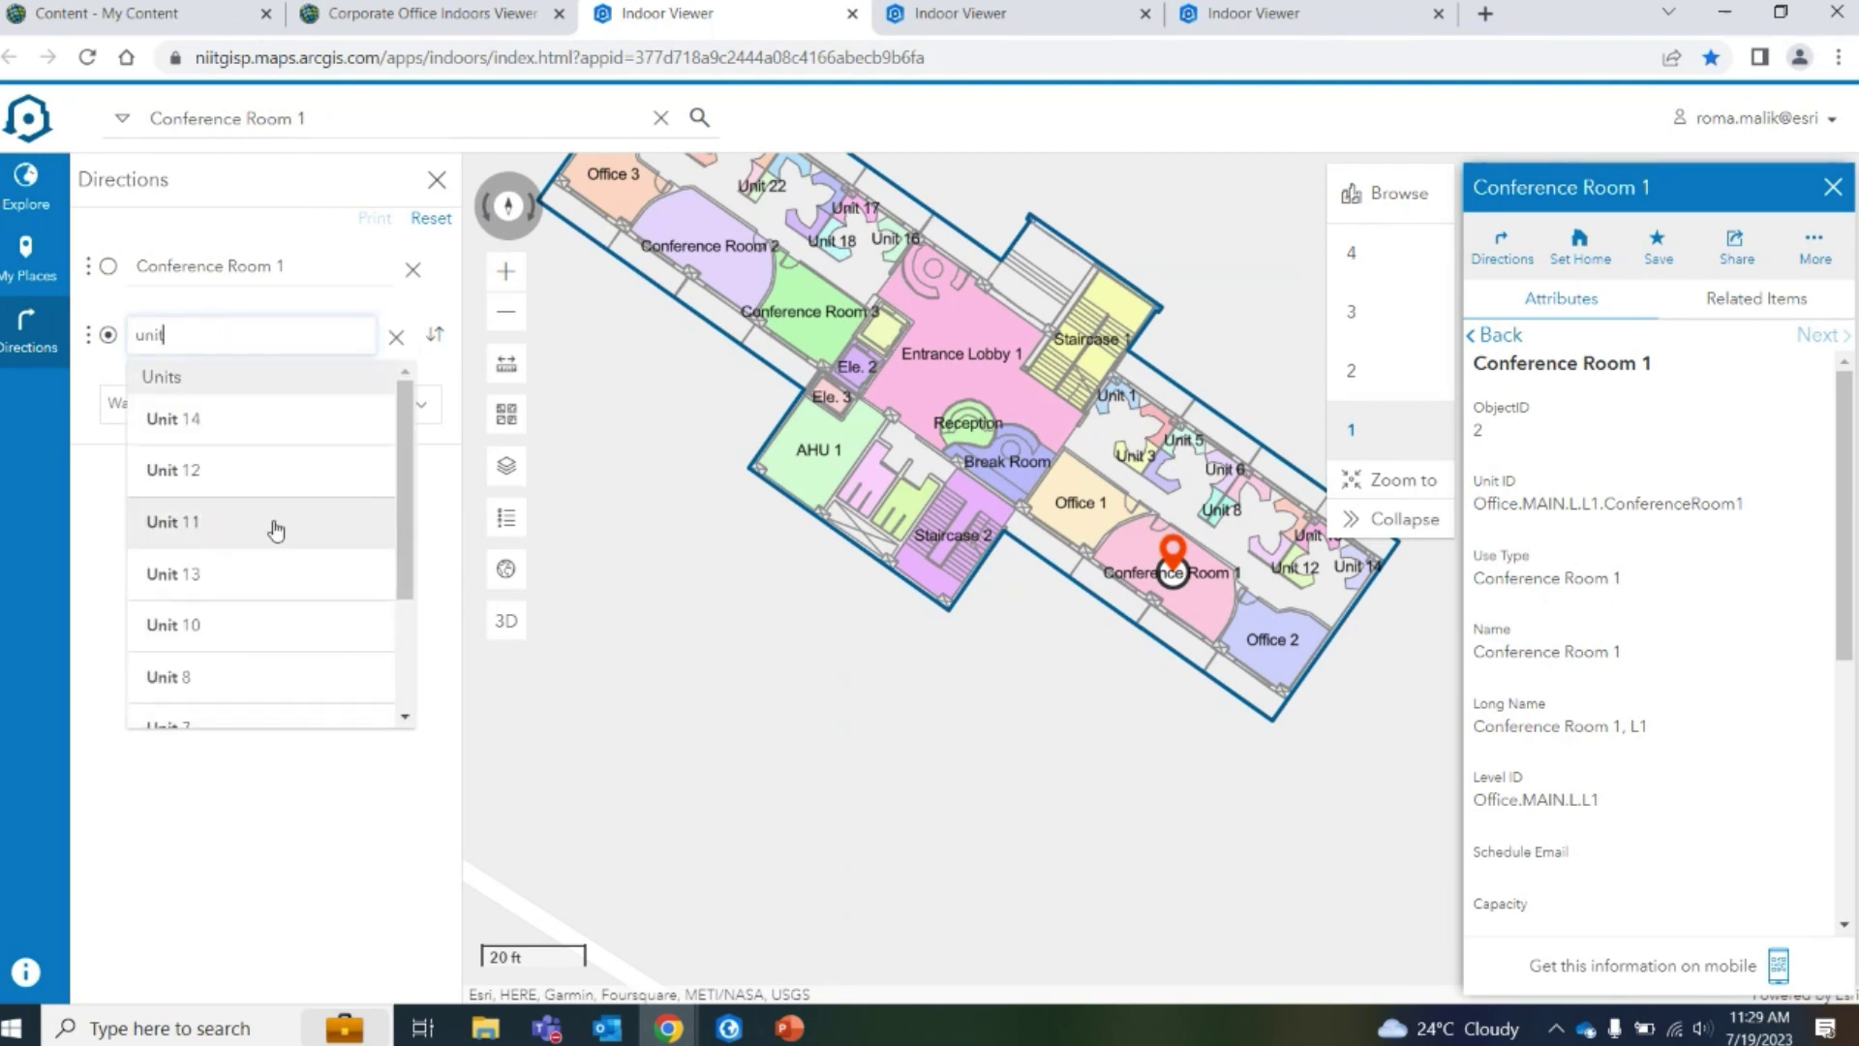
scroll(286, 547, "down", 1)
type("6")
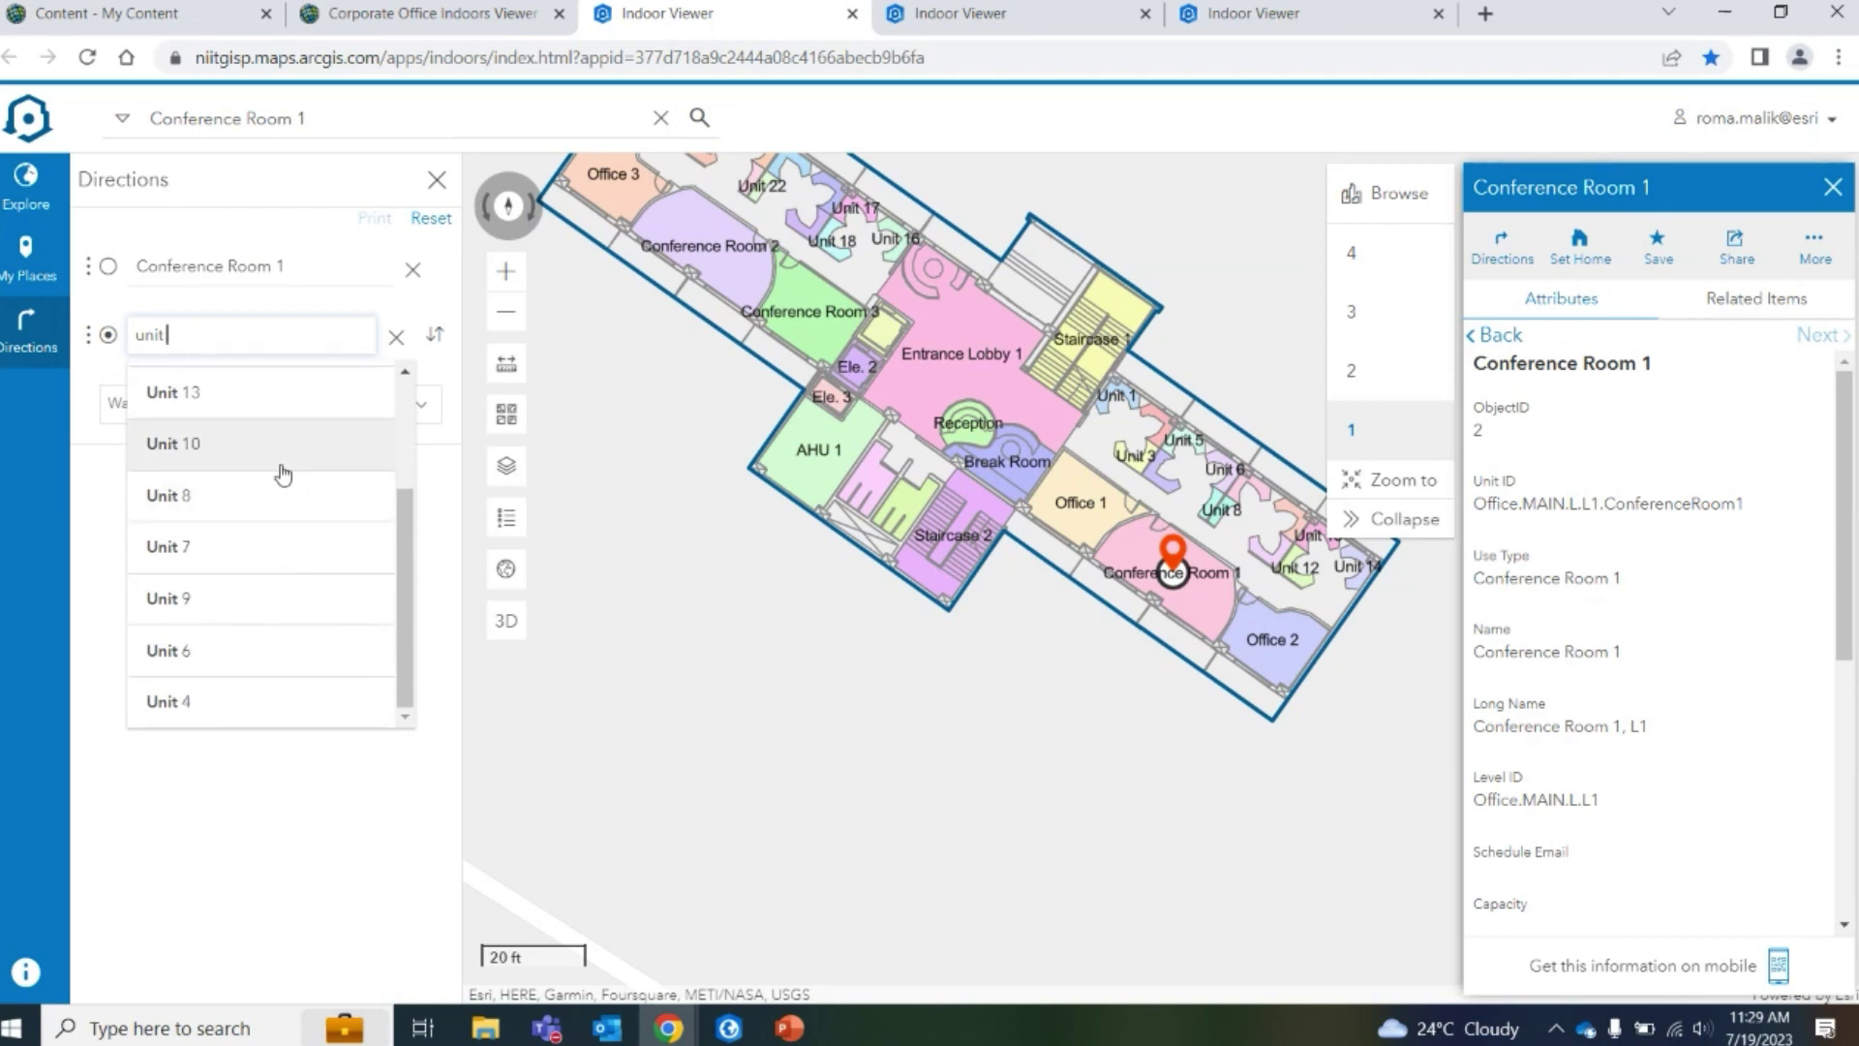
type("6")
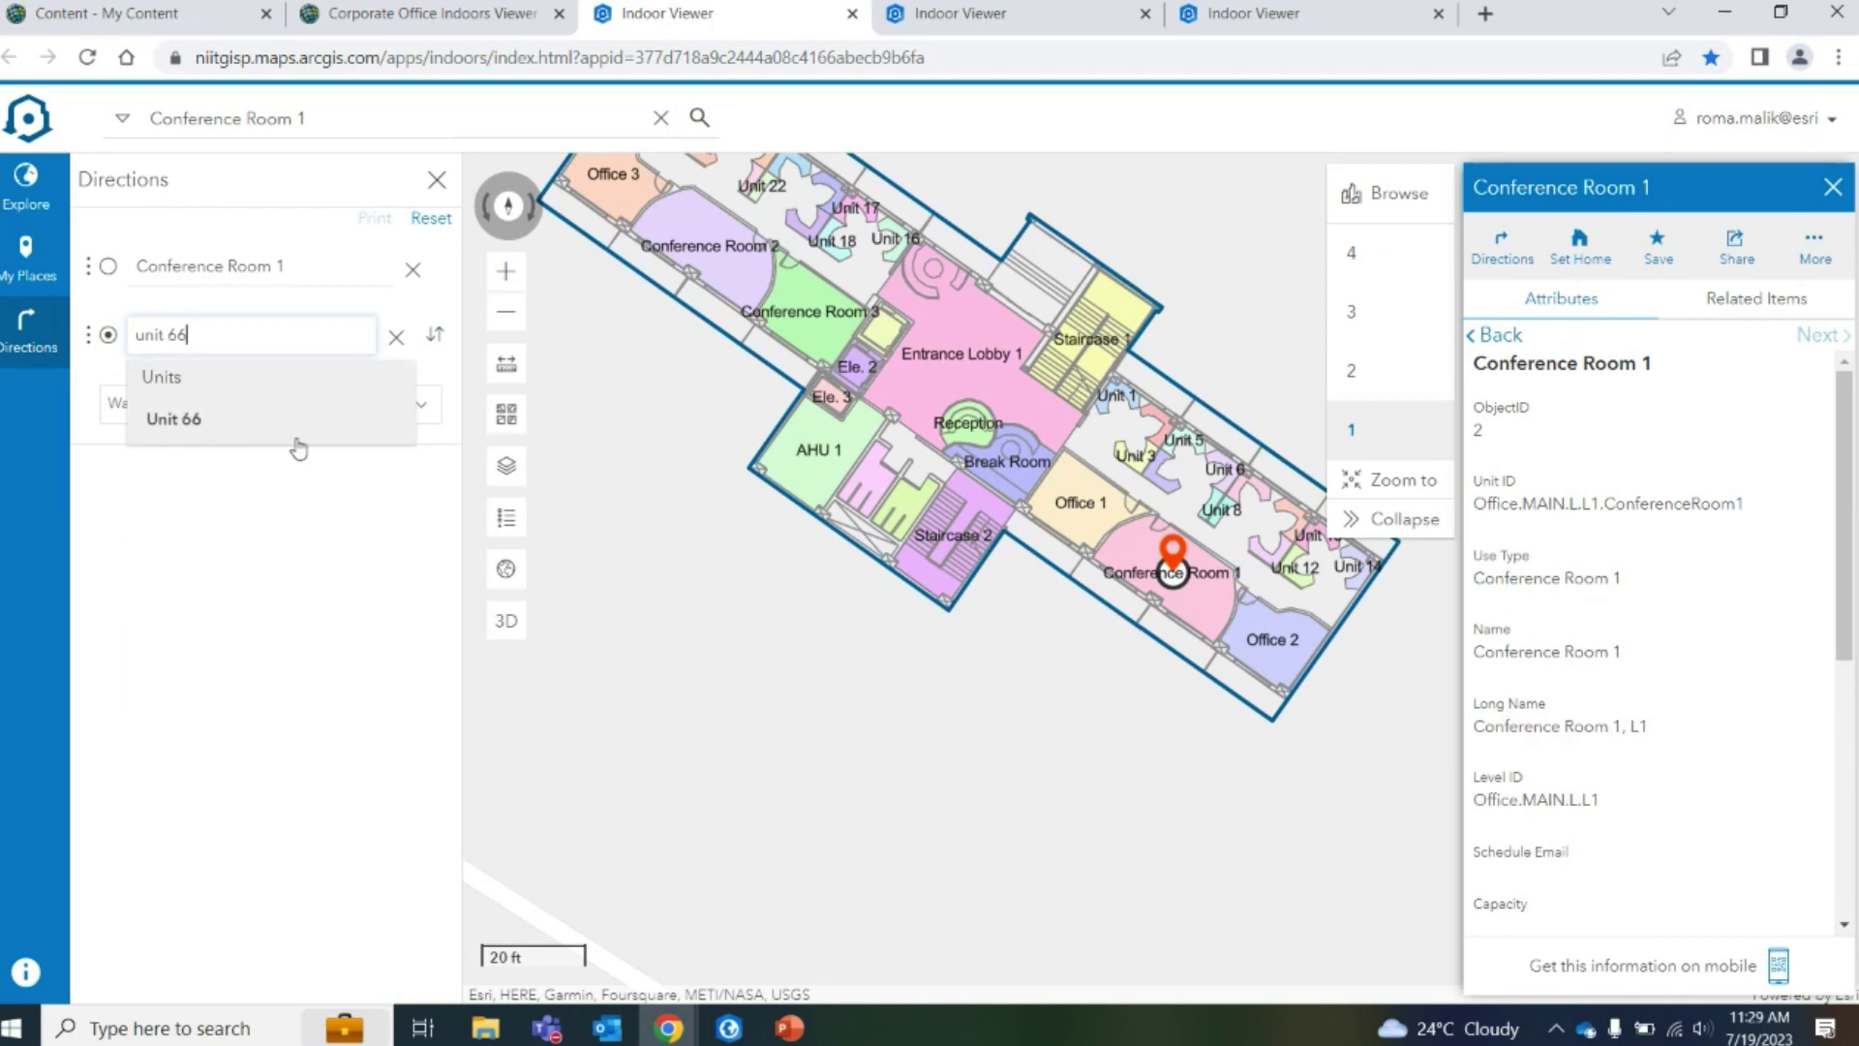
left_click(295, 443)
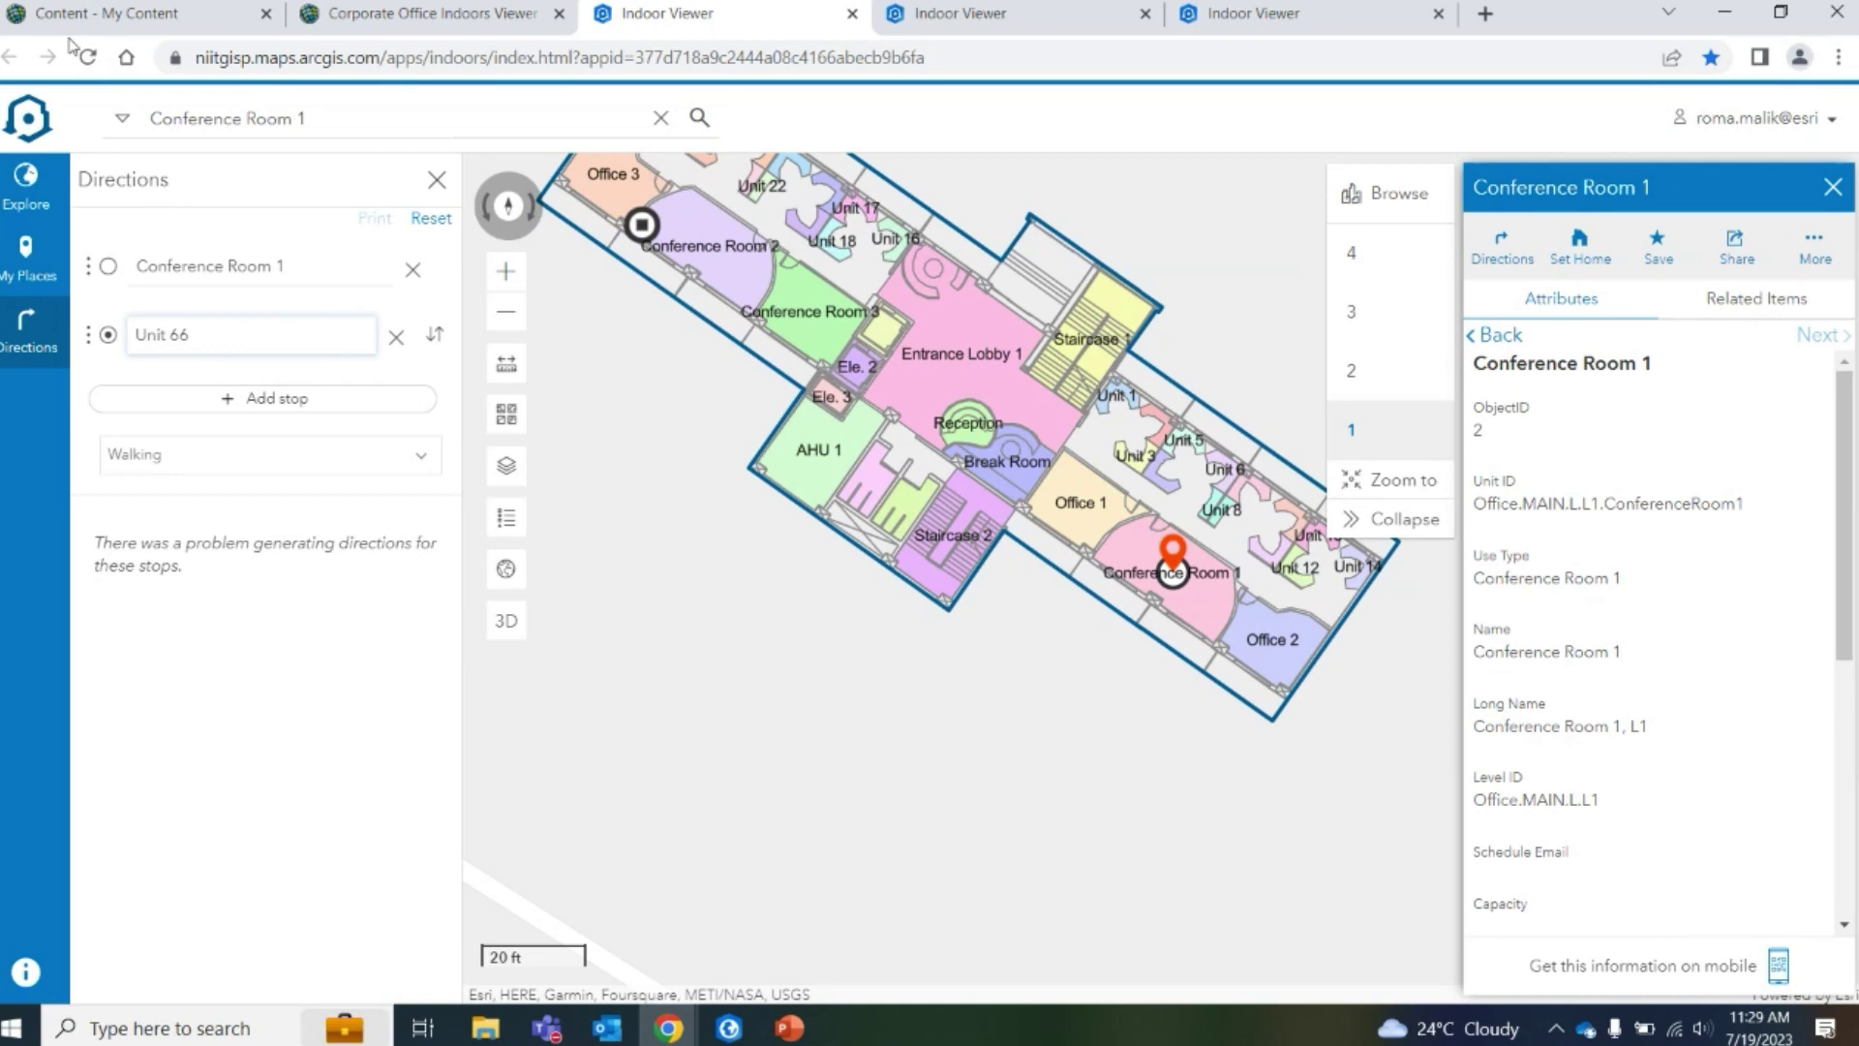
key("F5")
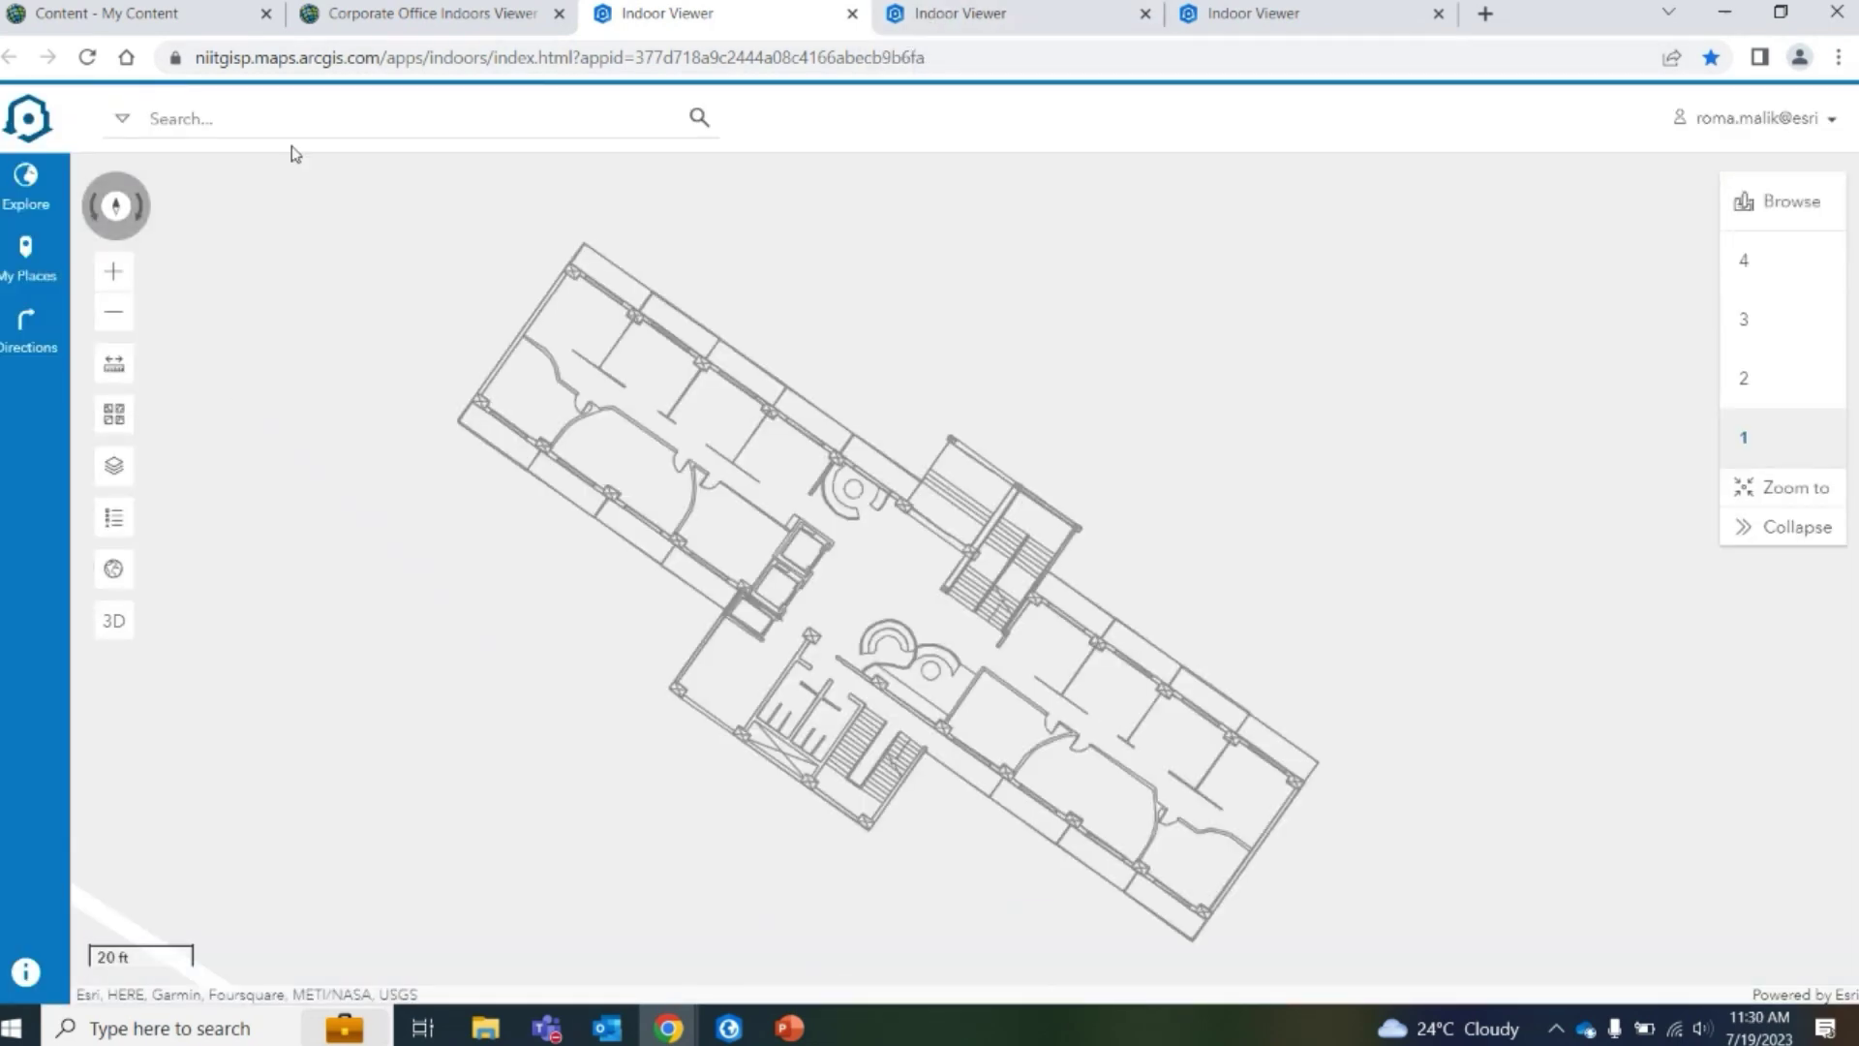
Search 'confer' and start directions with Conference Room 1 as the origin
left_click(238, 111)
type("conferenc")
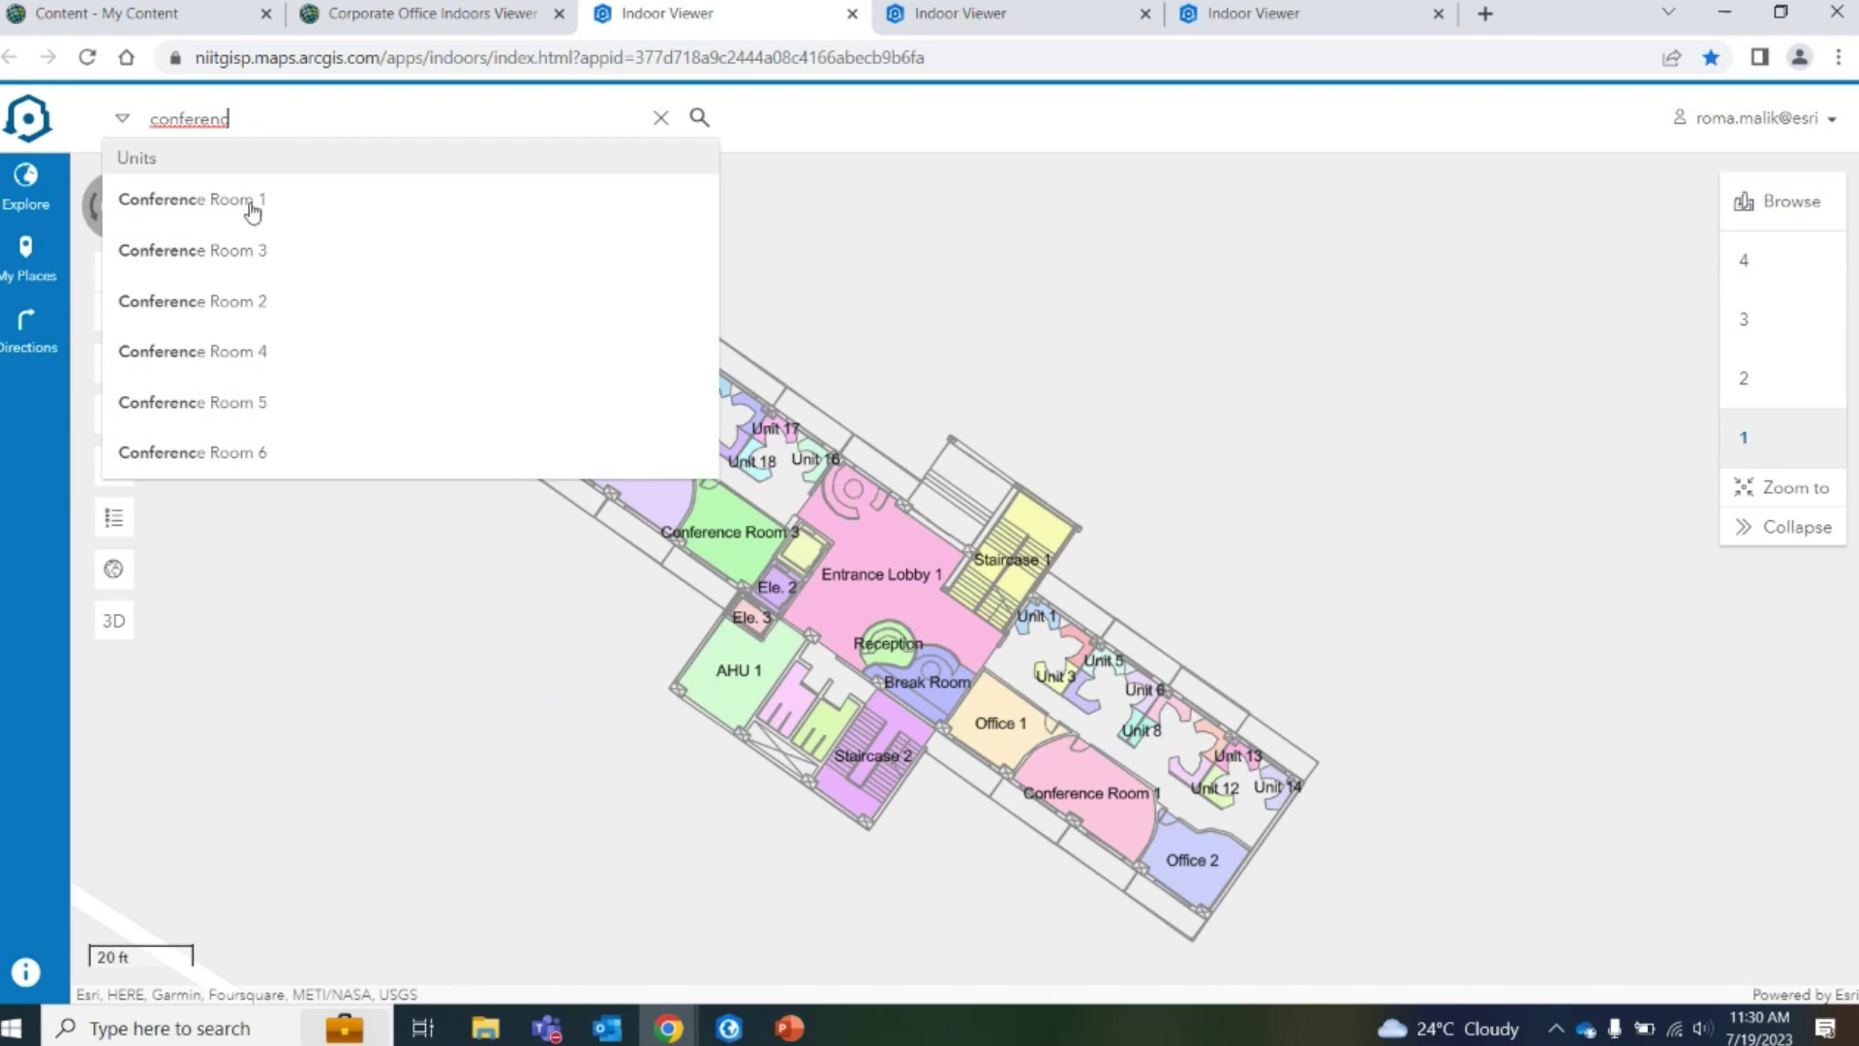
left_click(237, 204)
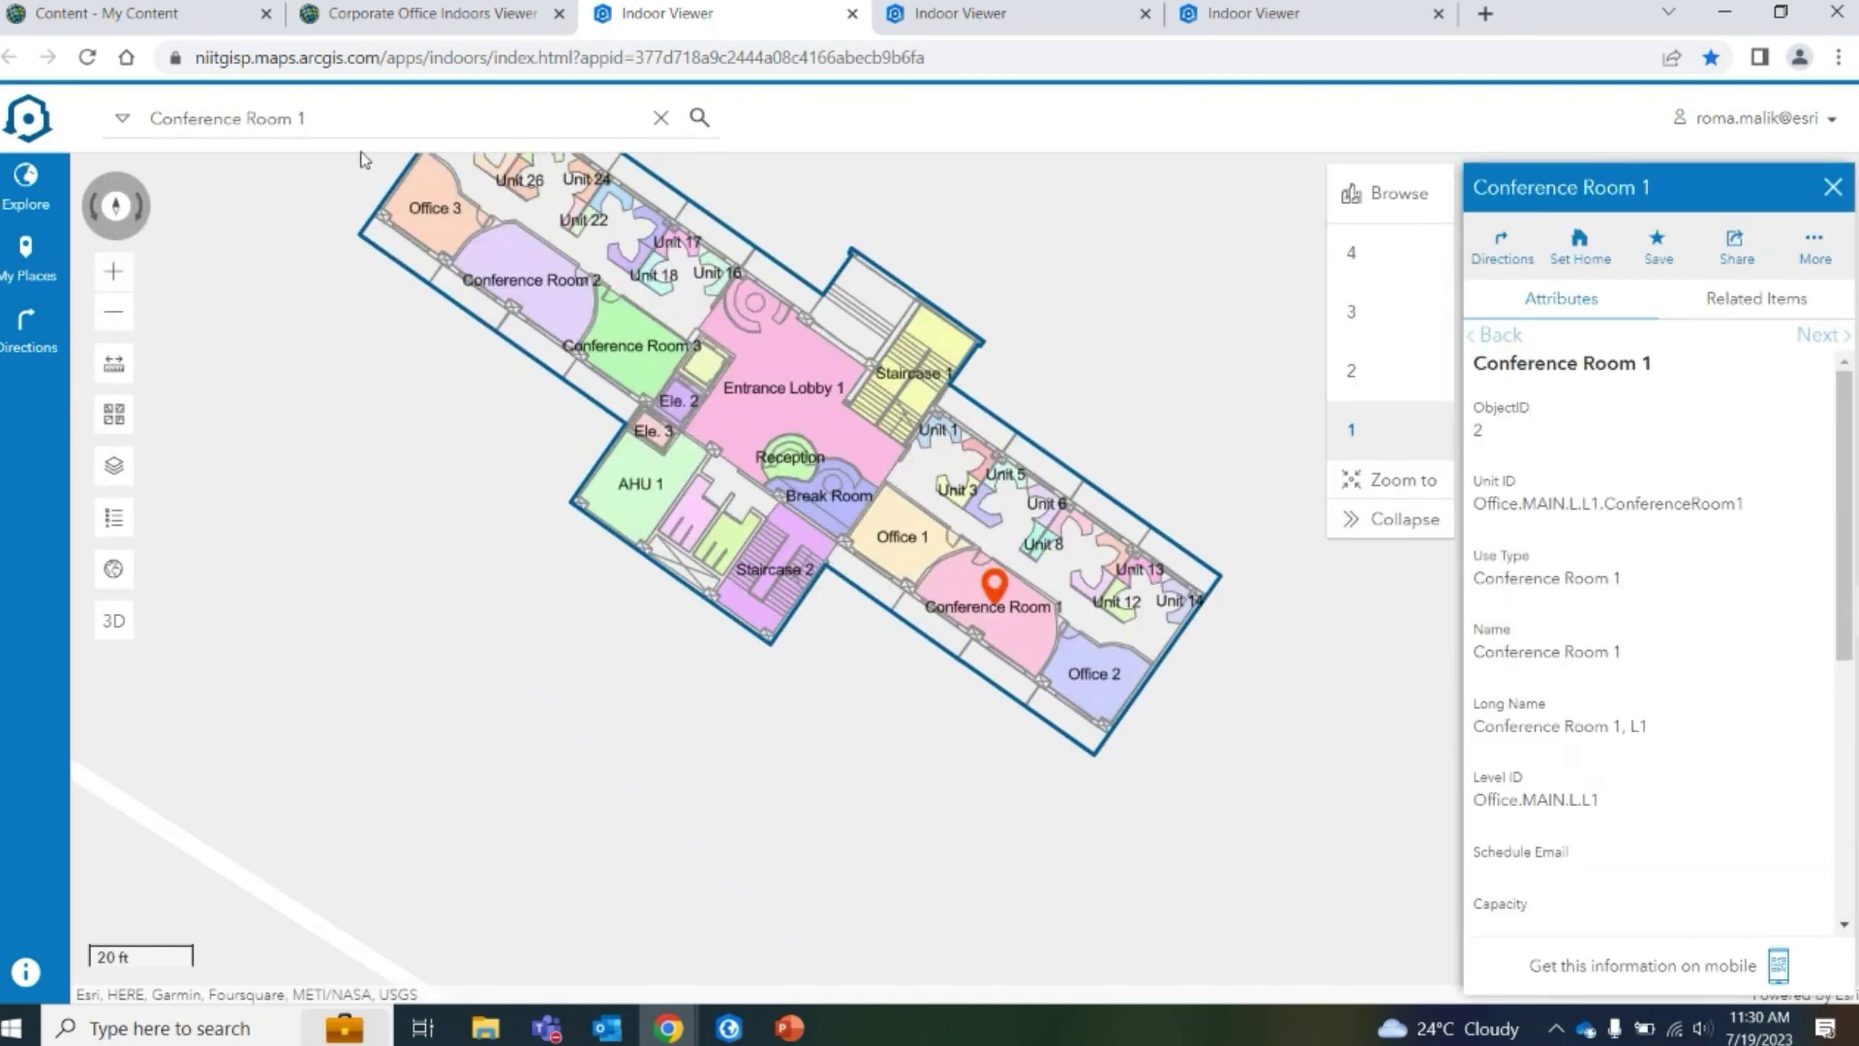
left_click(1502, 247)
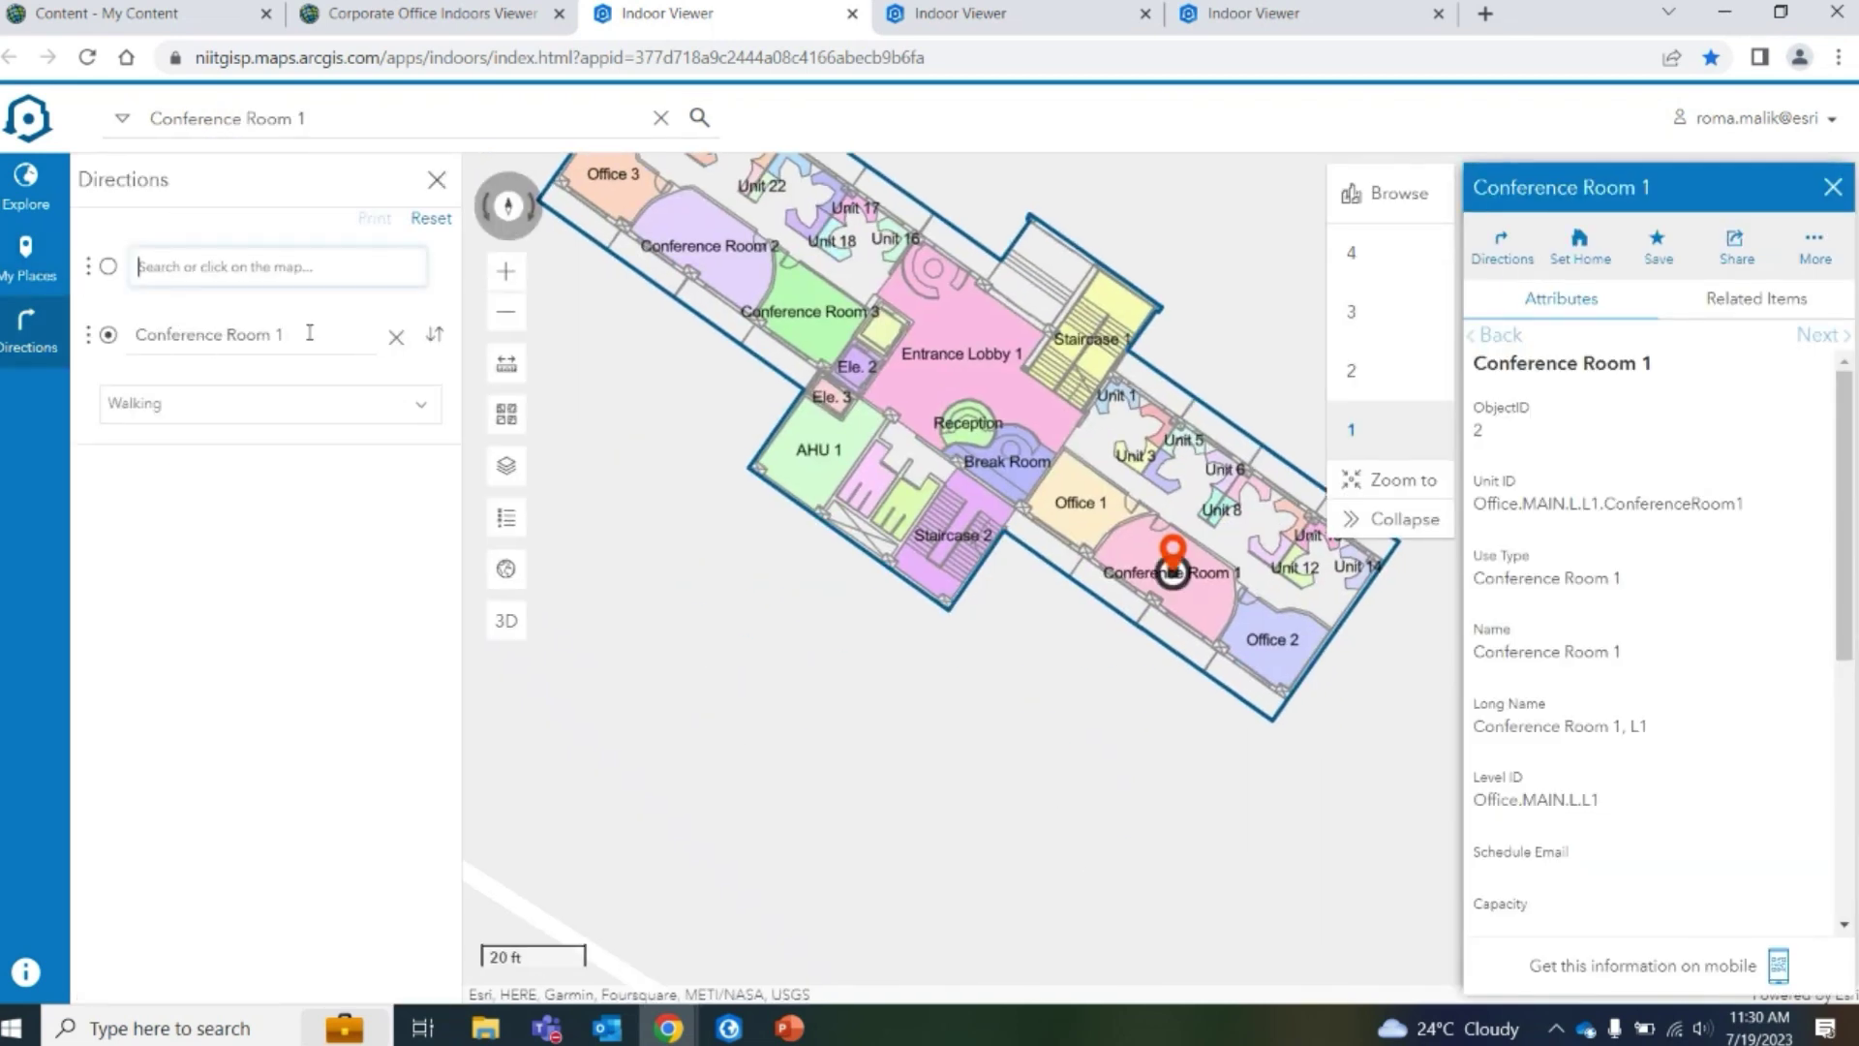
left_click(432, 334)
Set the destination to Unit 14, then change it to Unit 55
left_click(242, 330)
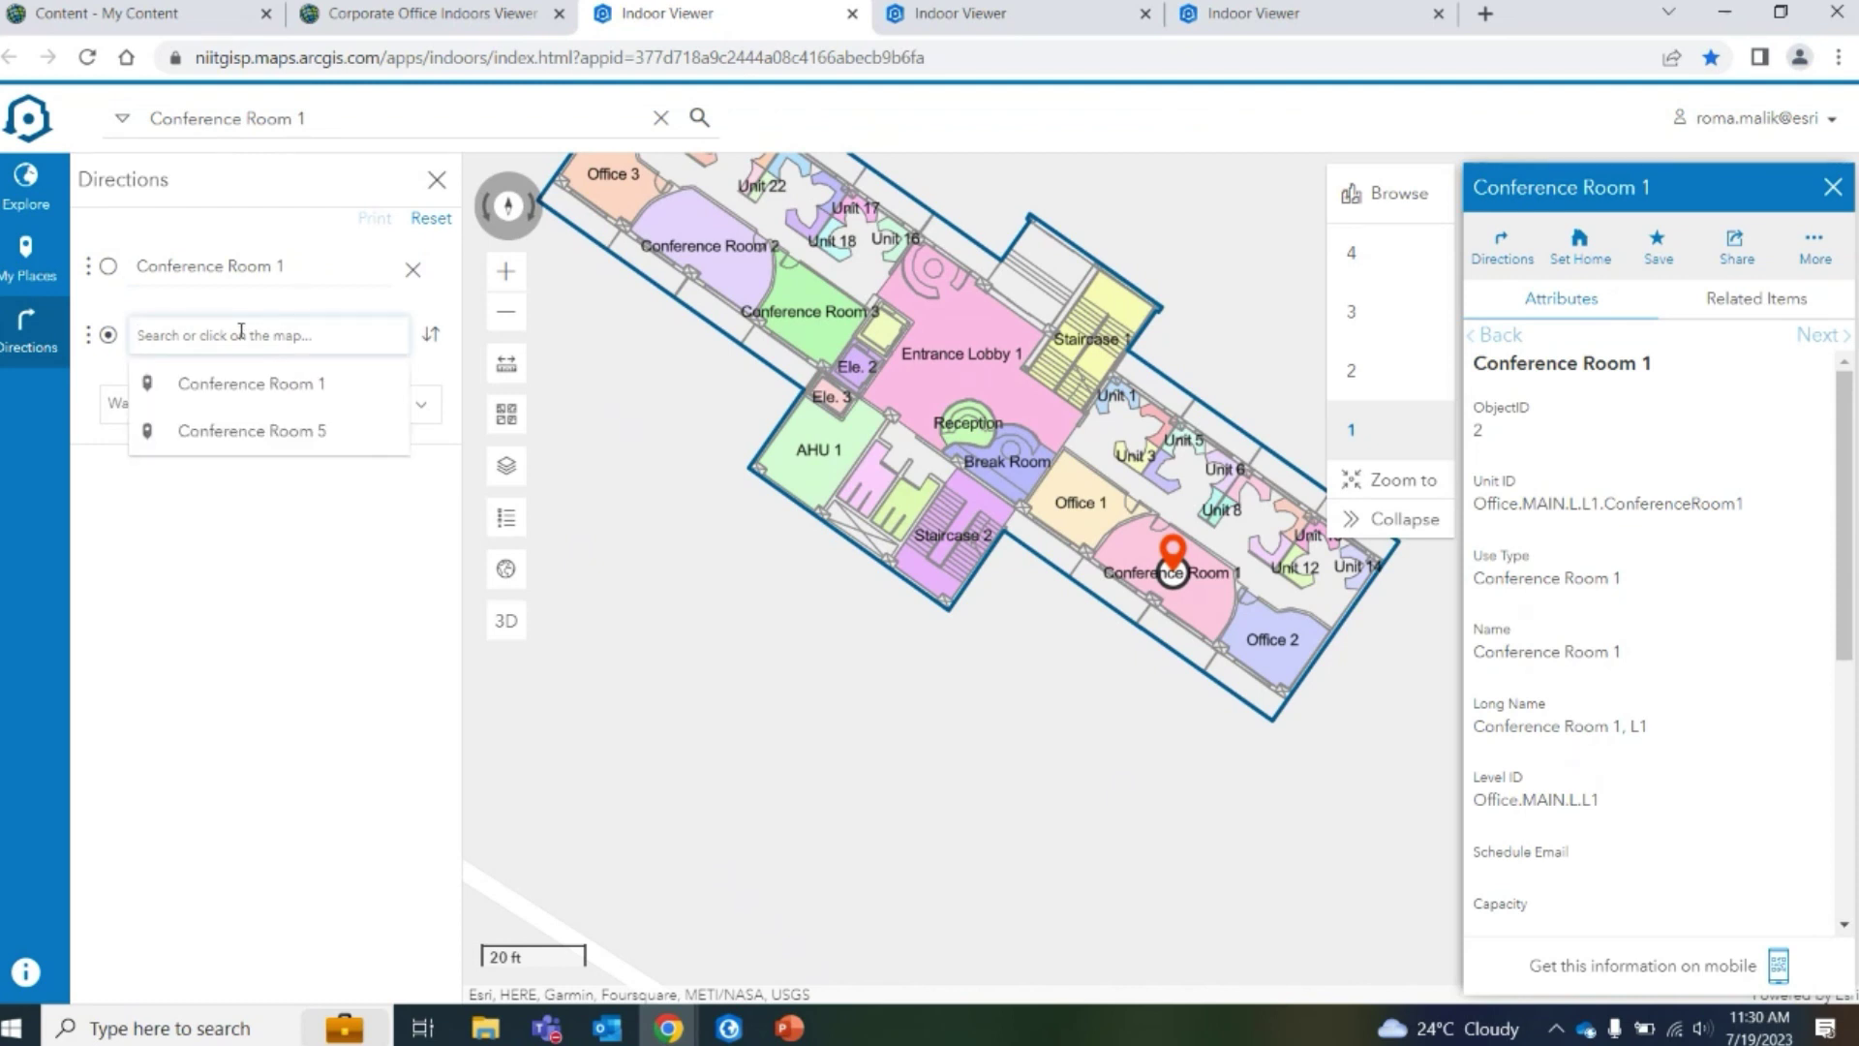
type("uniyt")
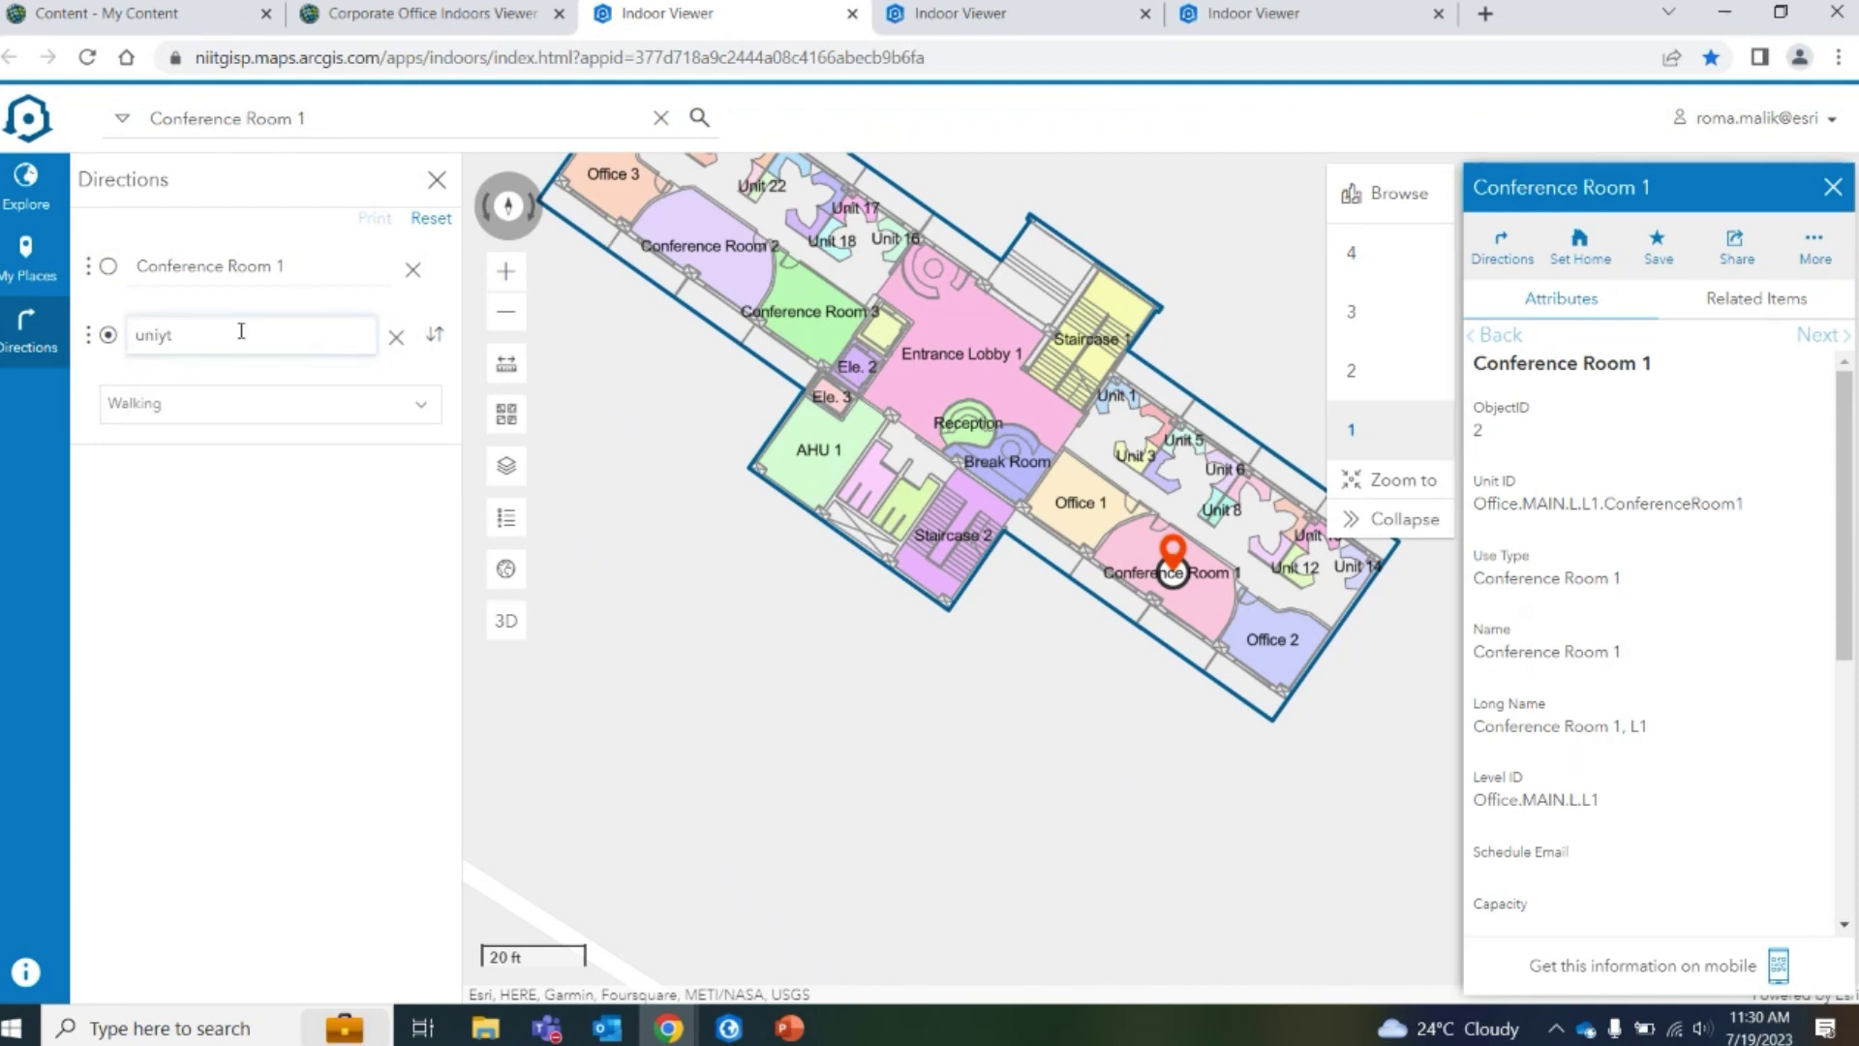
key("BackSpace")
key("BackSpace")
type("t")
left_click(197, 436)
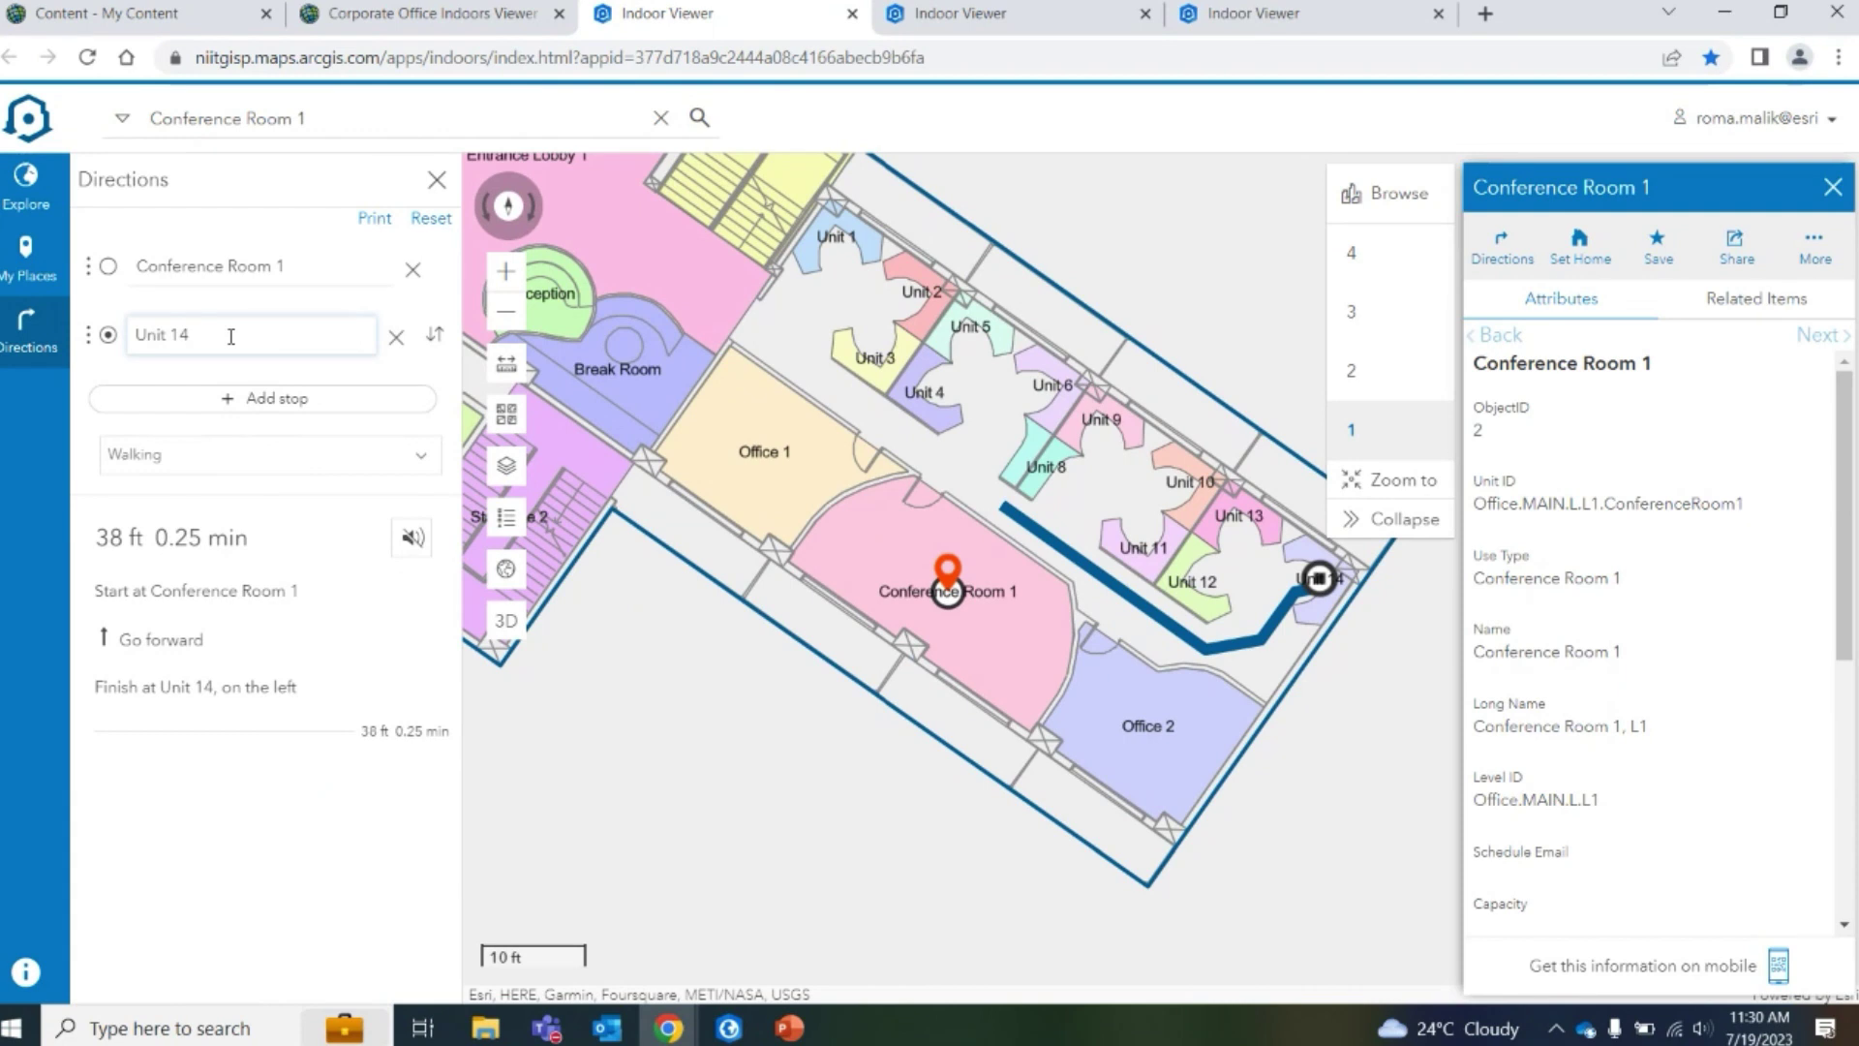
key("BackSpace")
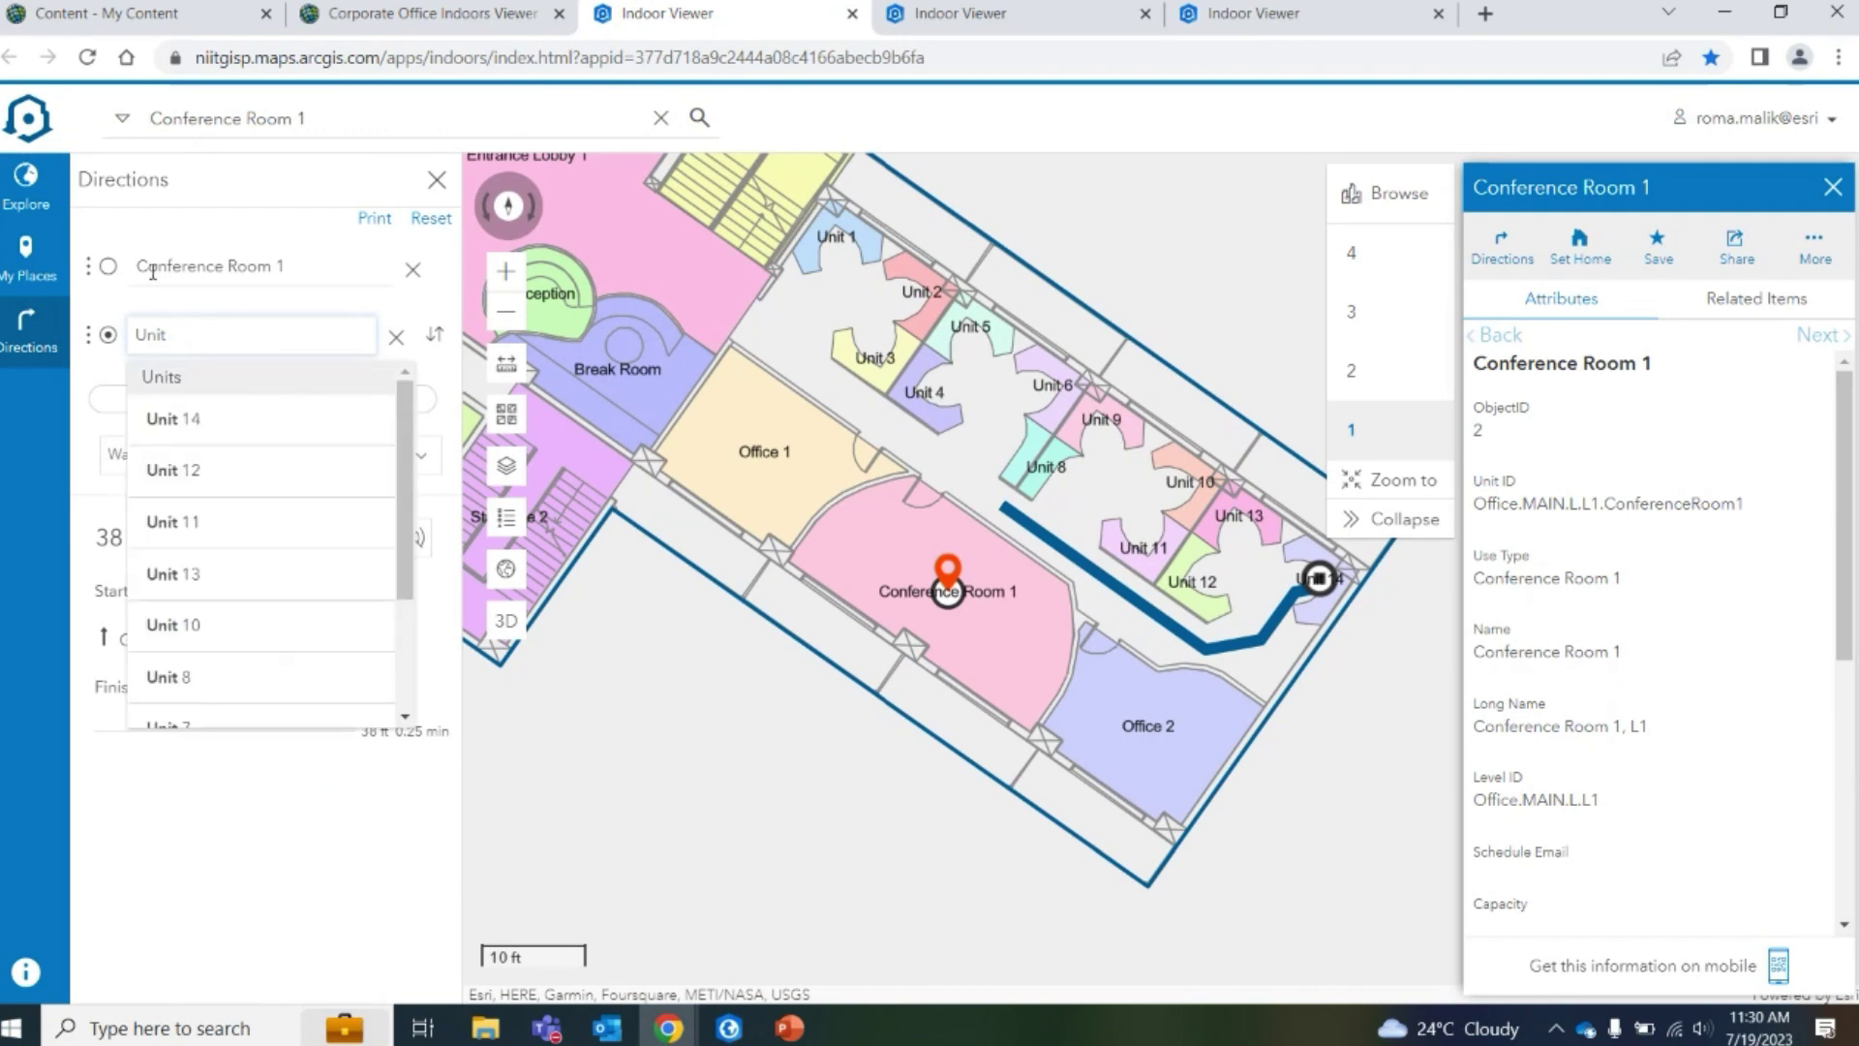
type("5")
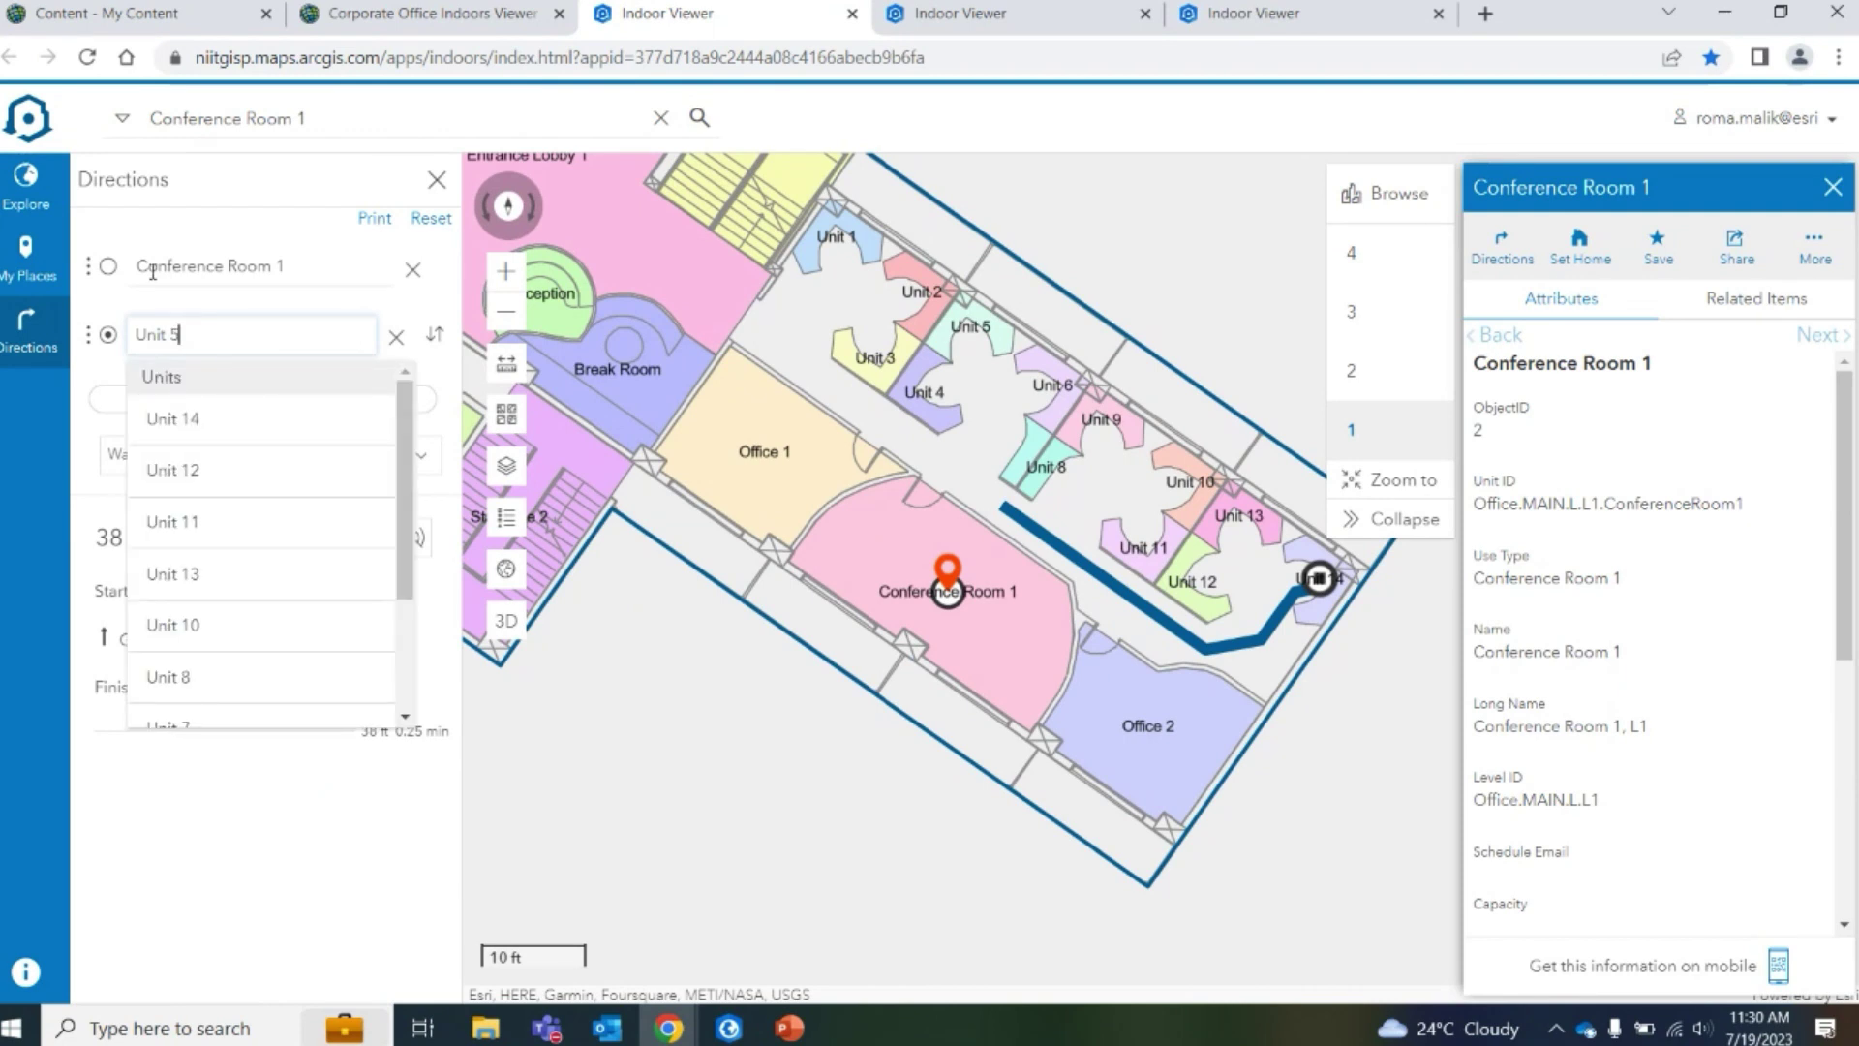
type("5")
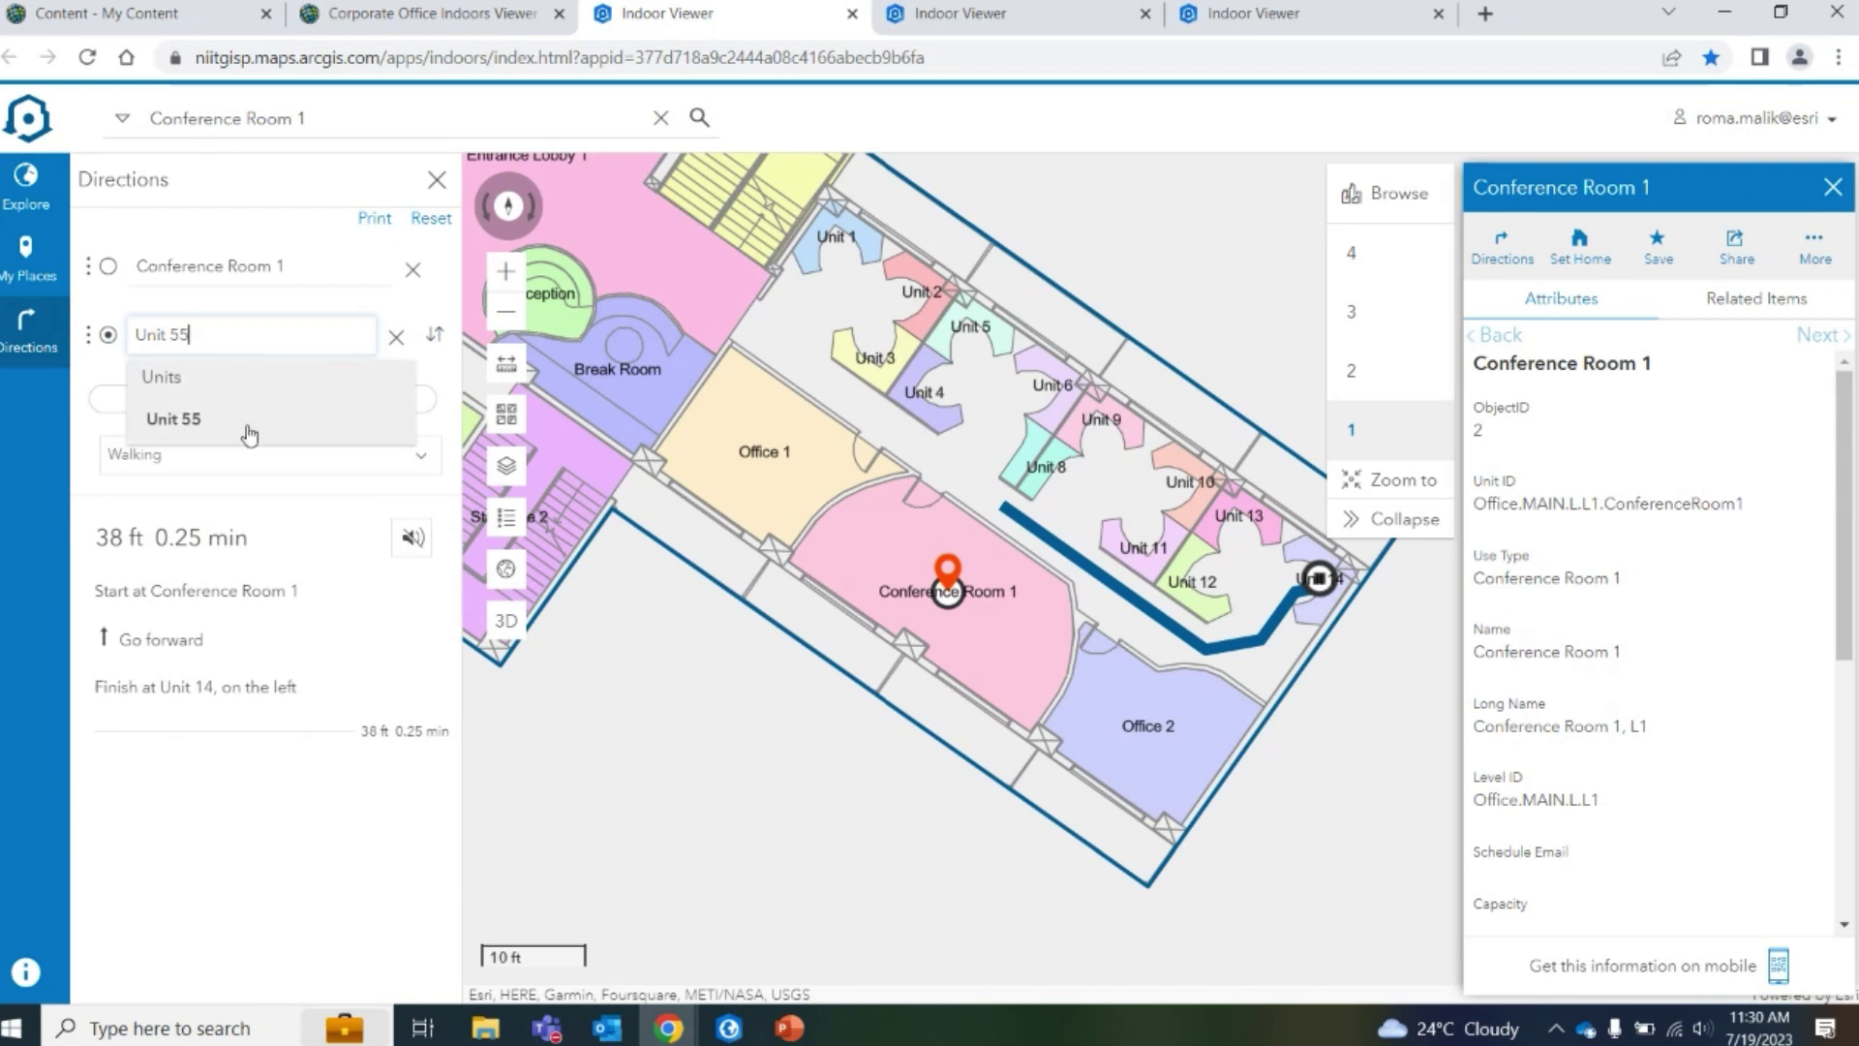
key("Return")
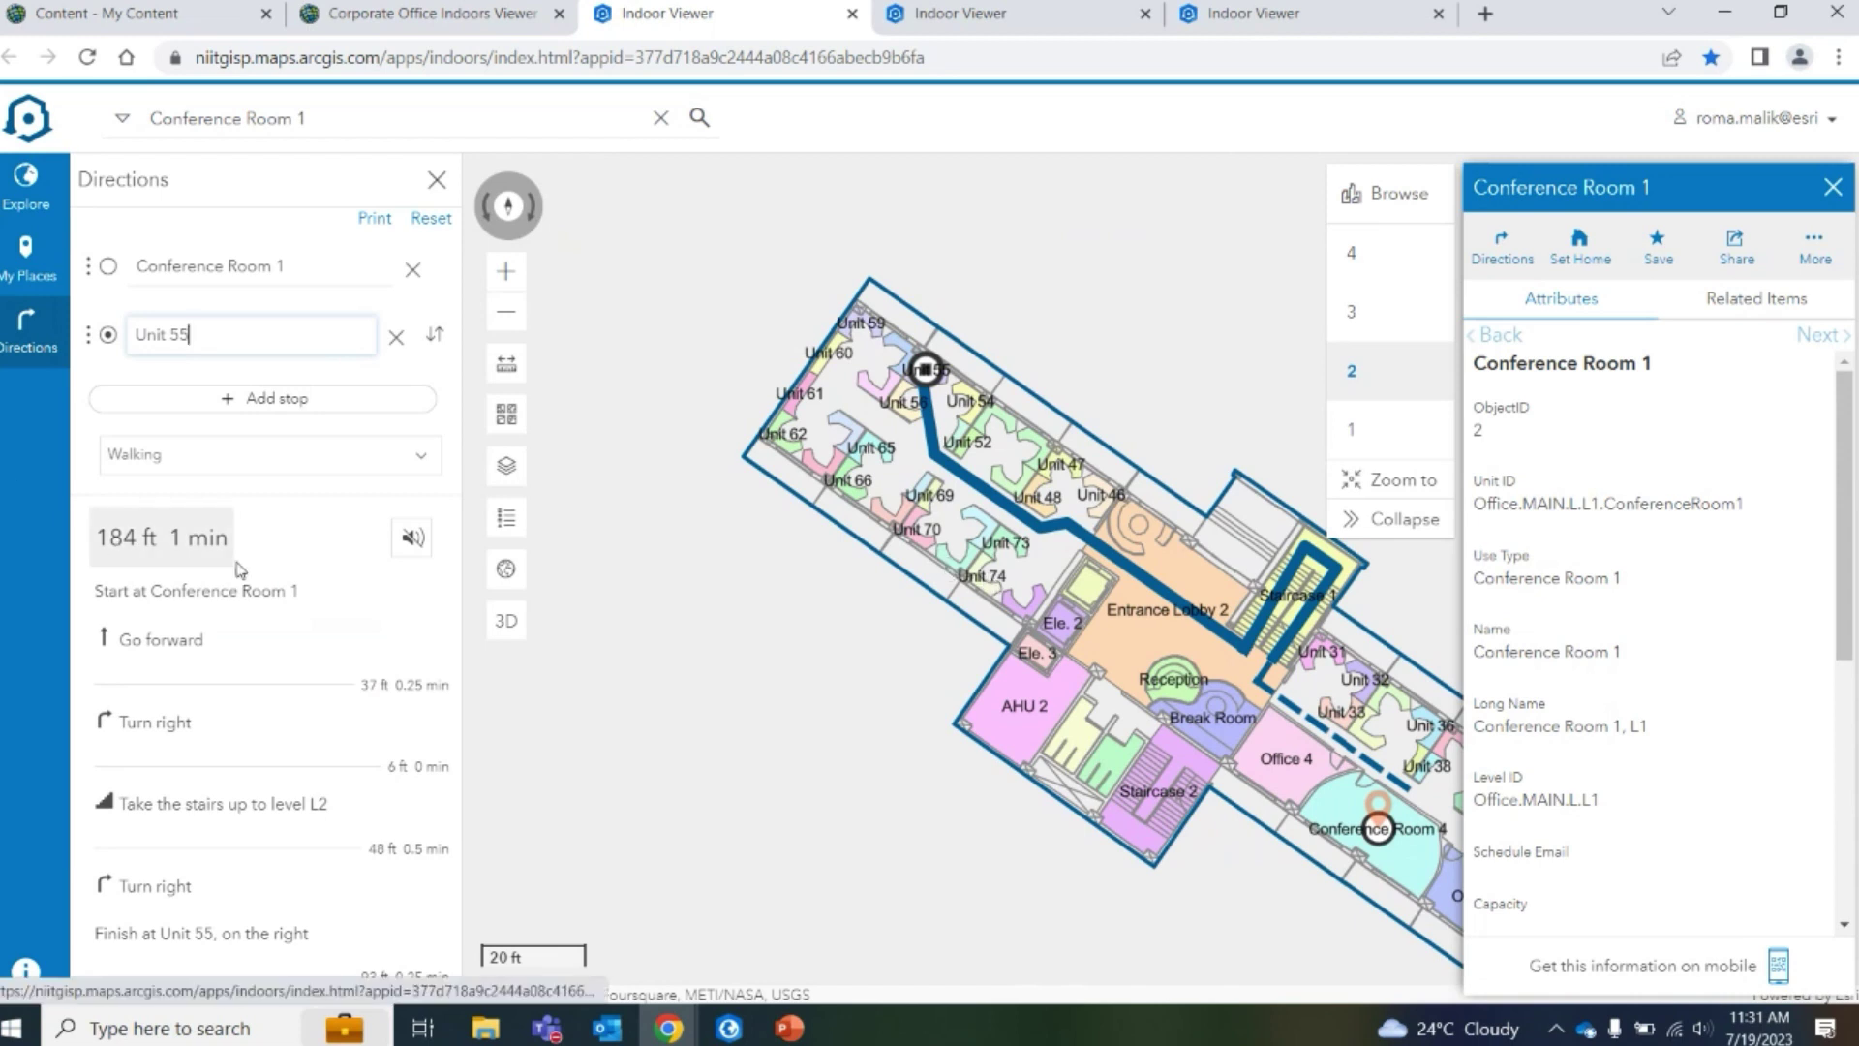
Open the travel-mode dropdown for the 184 ft route to Unit 55
left_click(326, 466)
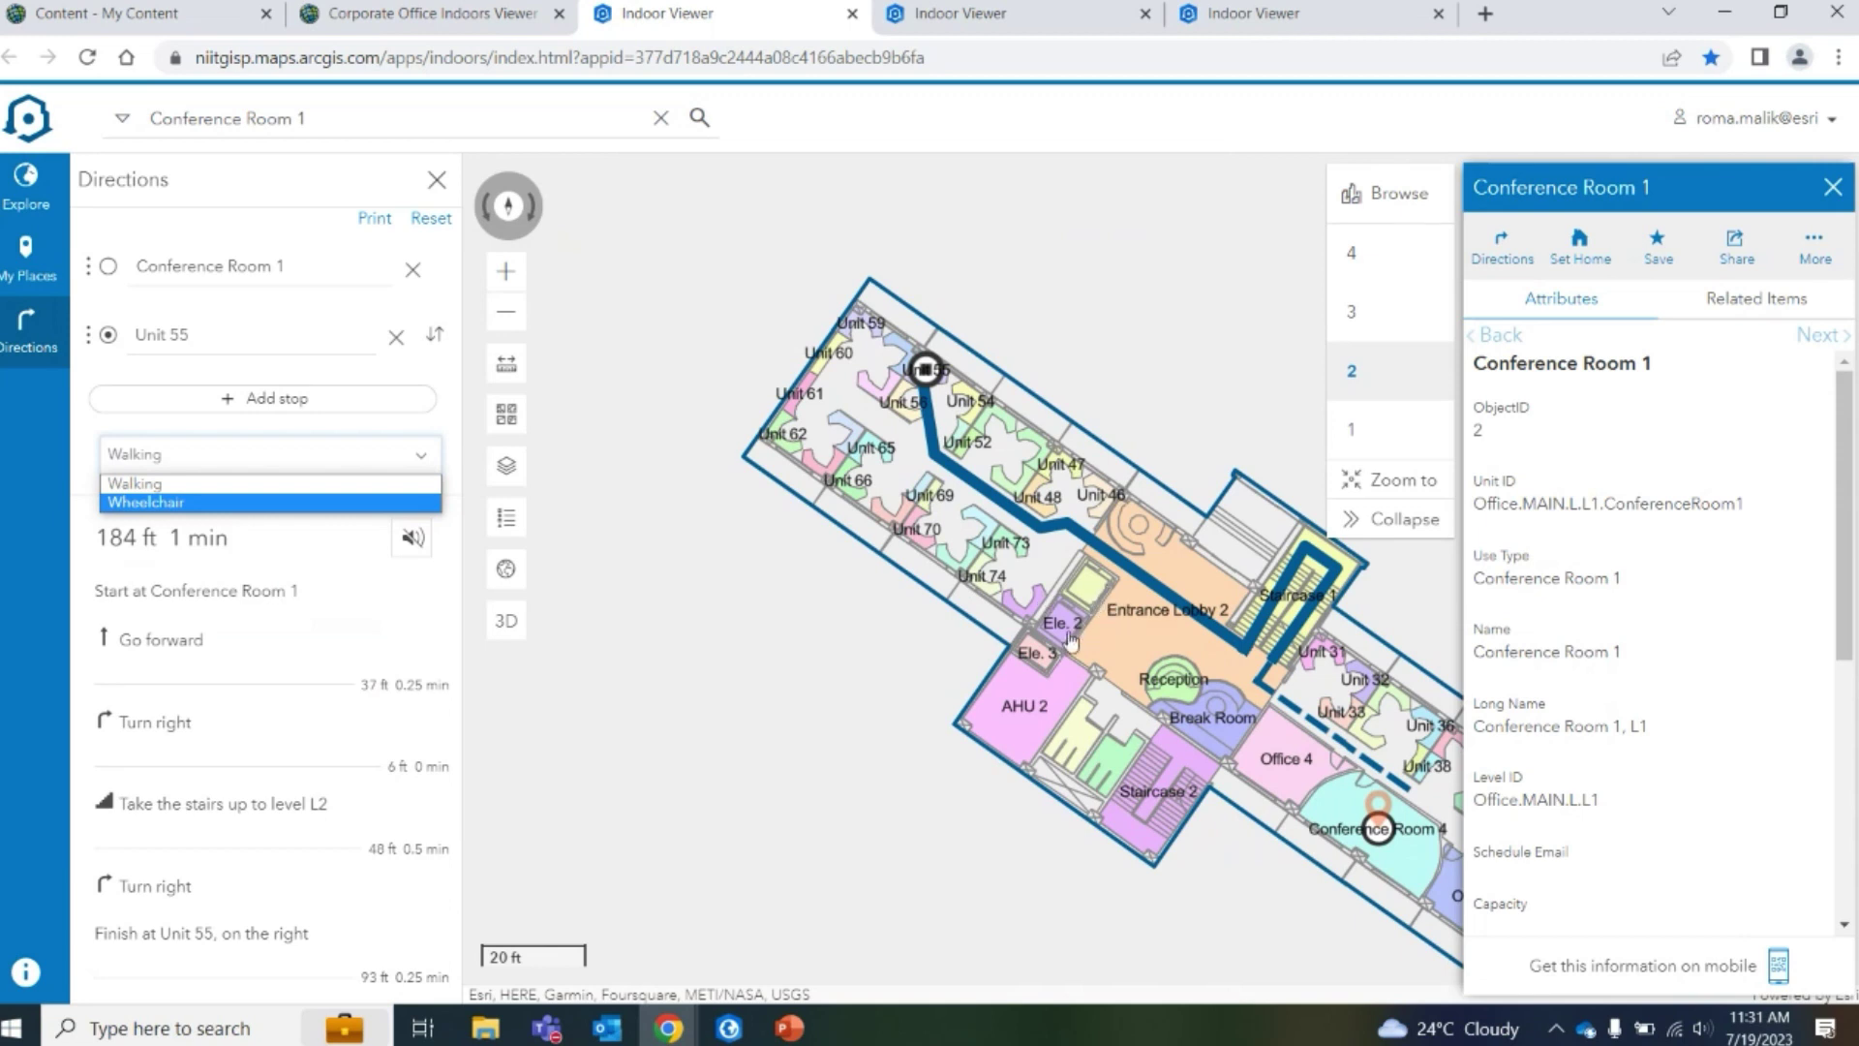
Close the travel-mode list, leaving the route on Walking
left_click(611, 345)
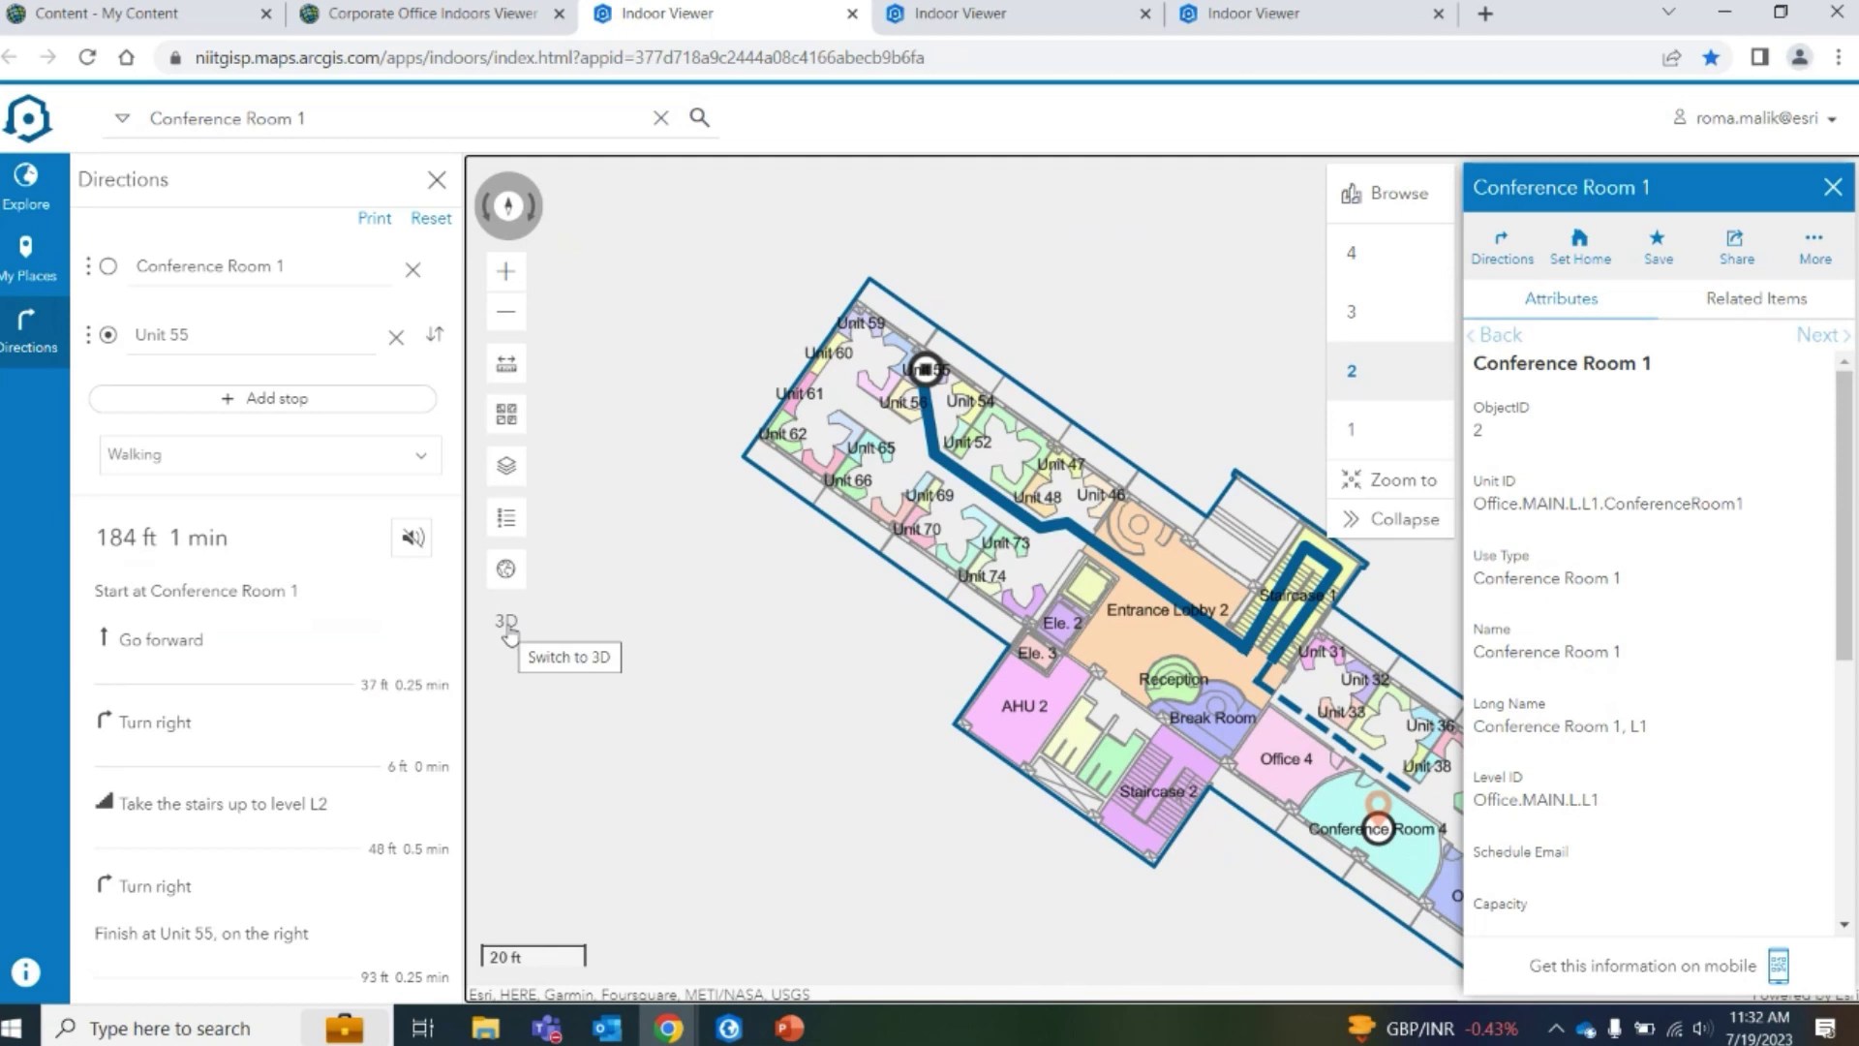
Switch the map to a 3D scene and orbit and tilt the building
left_click(507, 630)
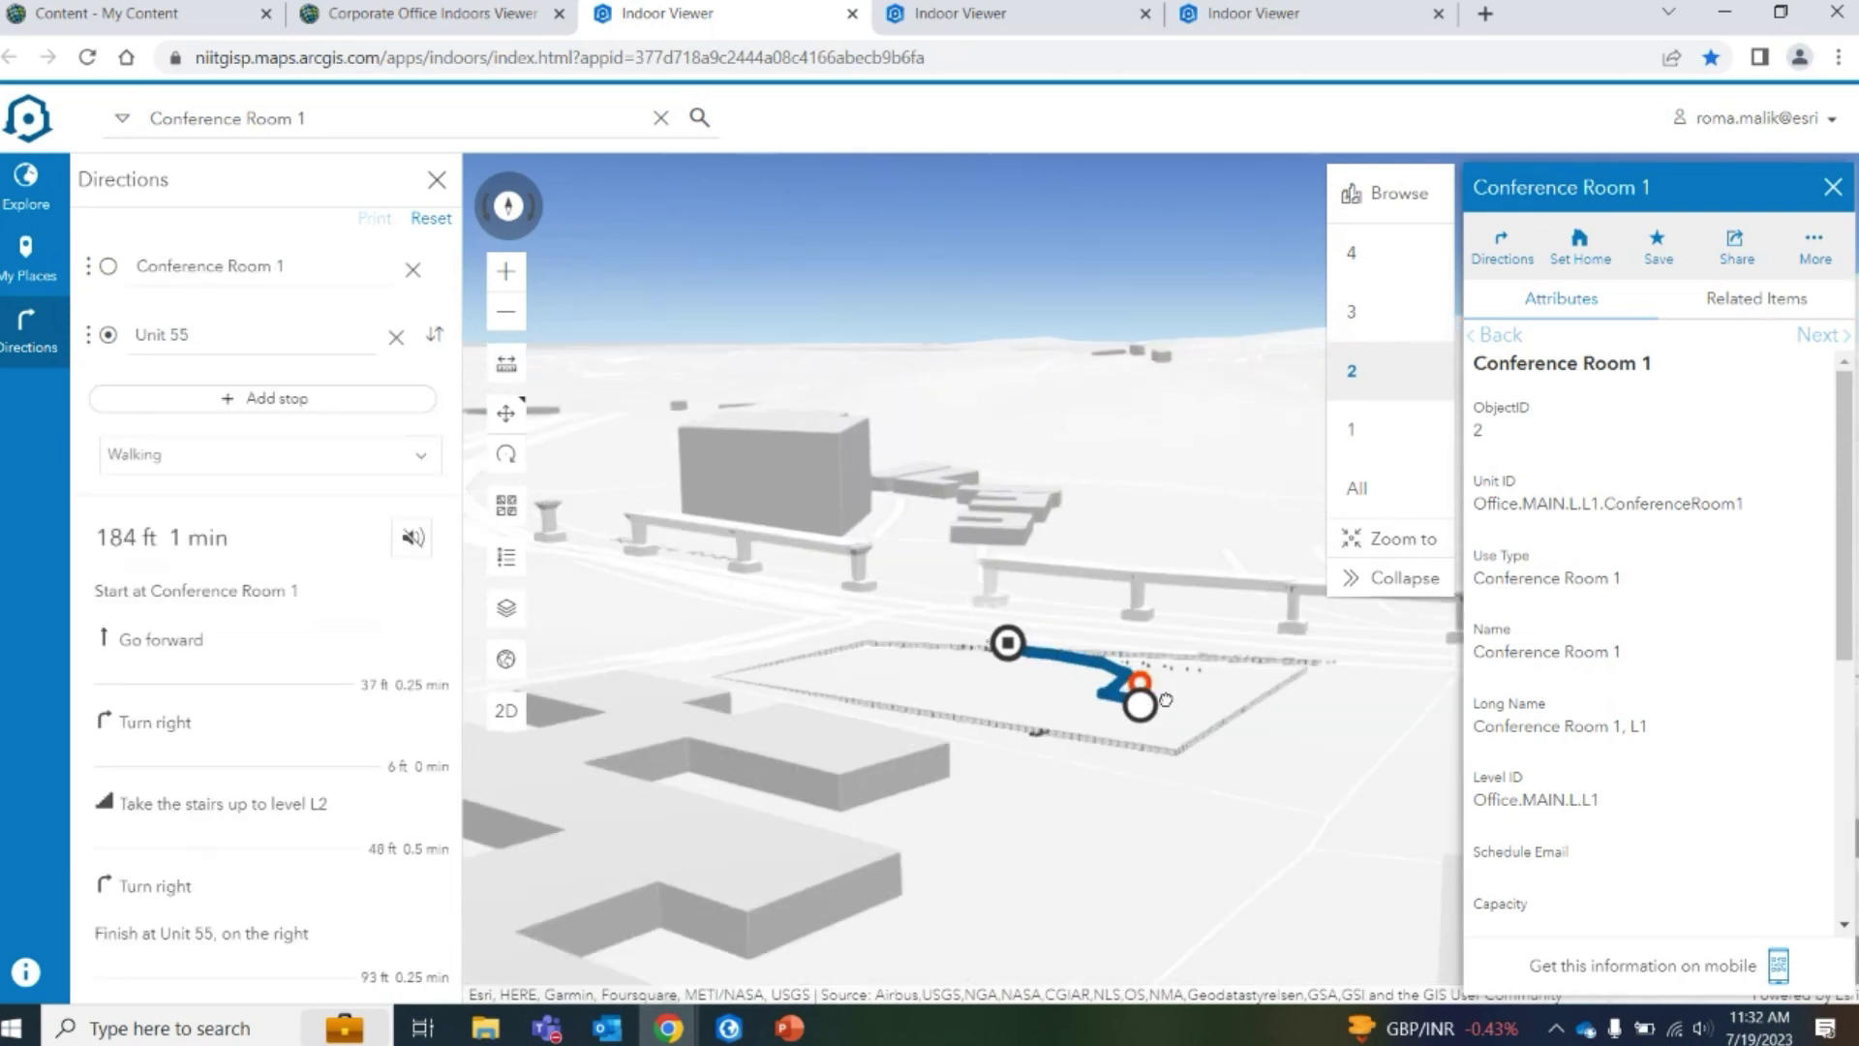
scroll(1165, 699, "up", 5)
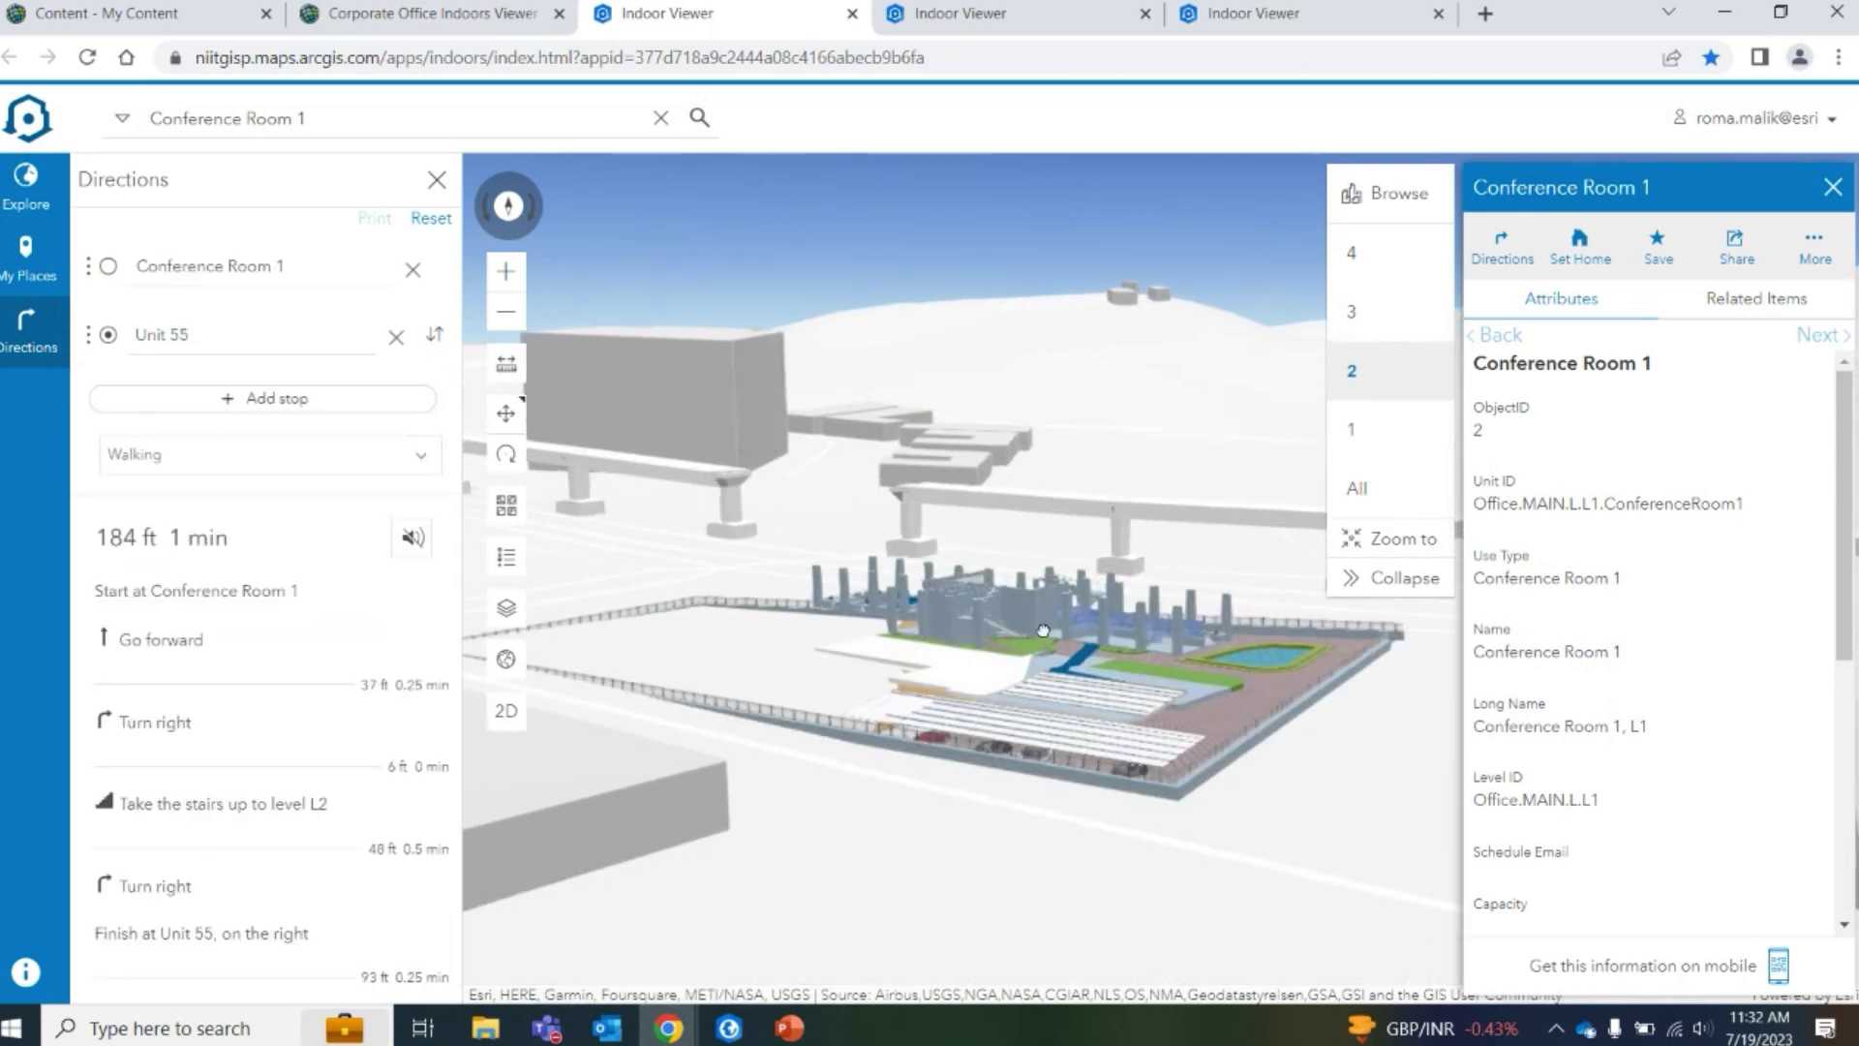
scroll(1032, 701, "down", 5)
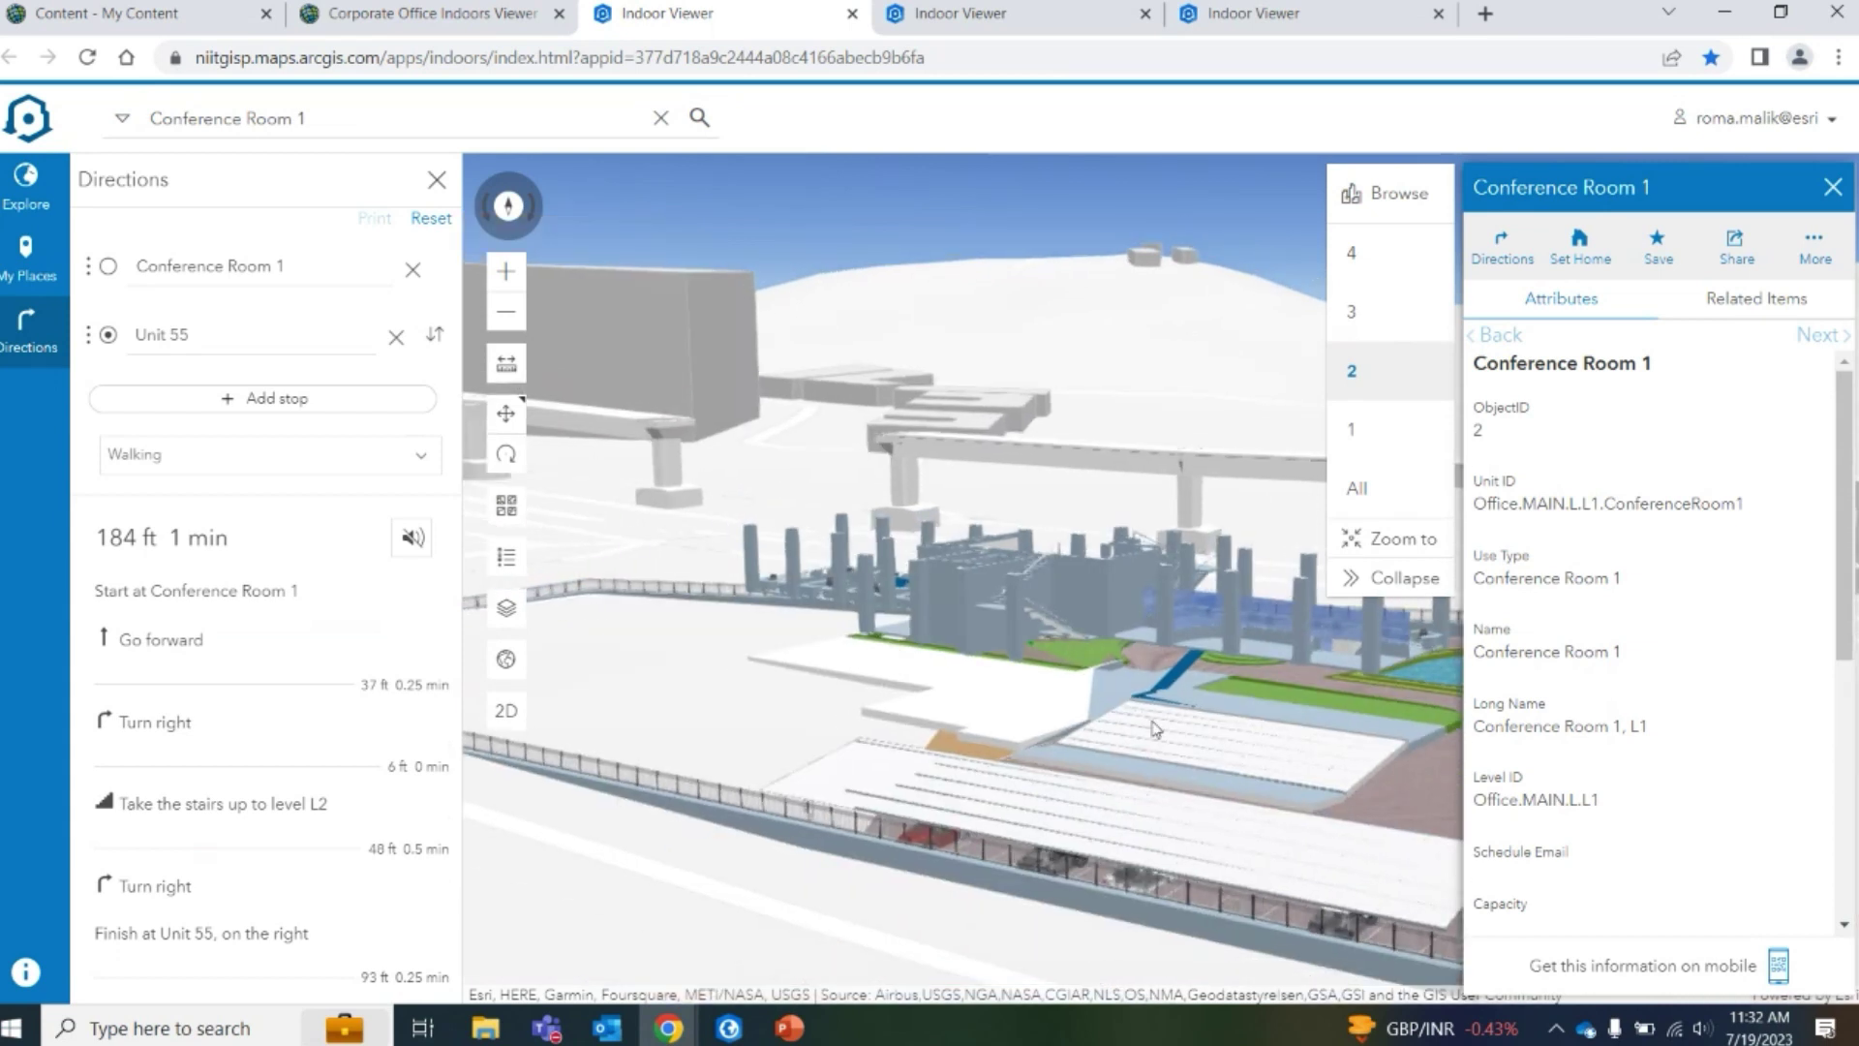
scroll(1210, 744, "down", 3)
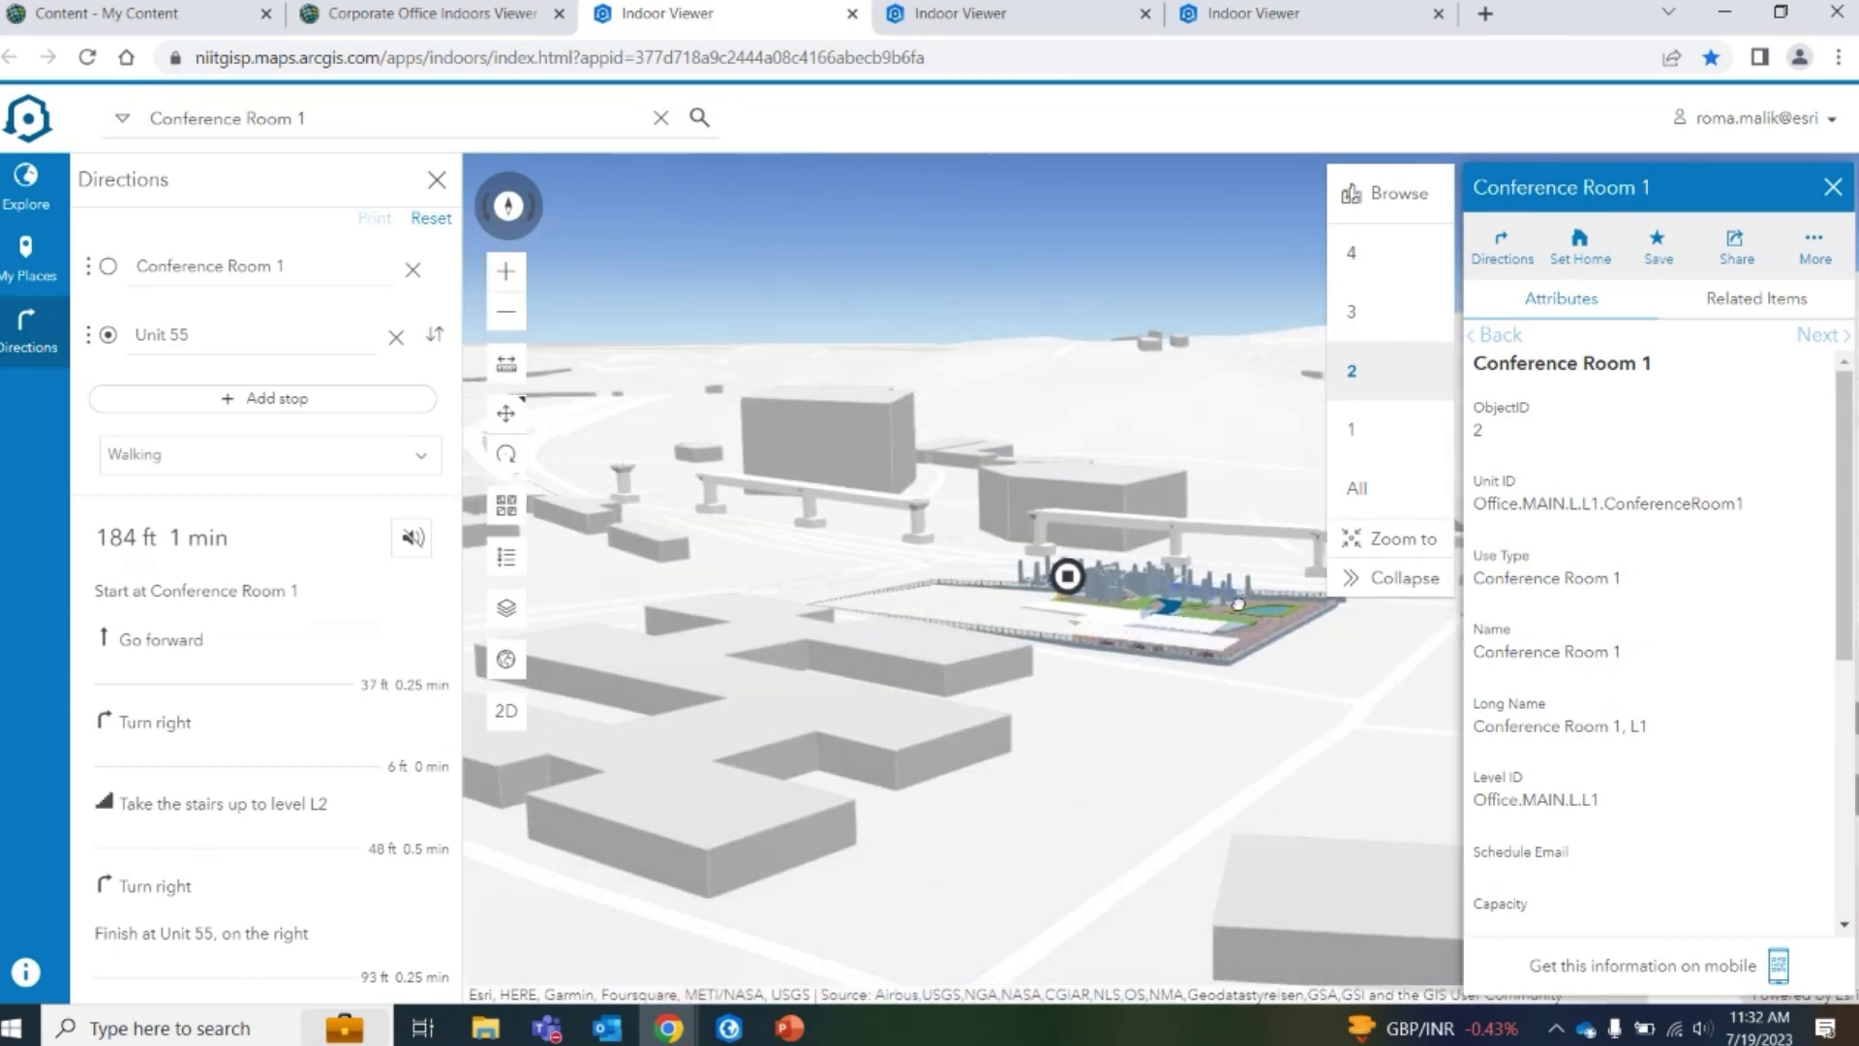
scroll(1065, 572, "up", 2)
left_click(506, 455)
left_click_drag(871, 630, 1462, 795)
scroll(1302, 592, "down", 3)
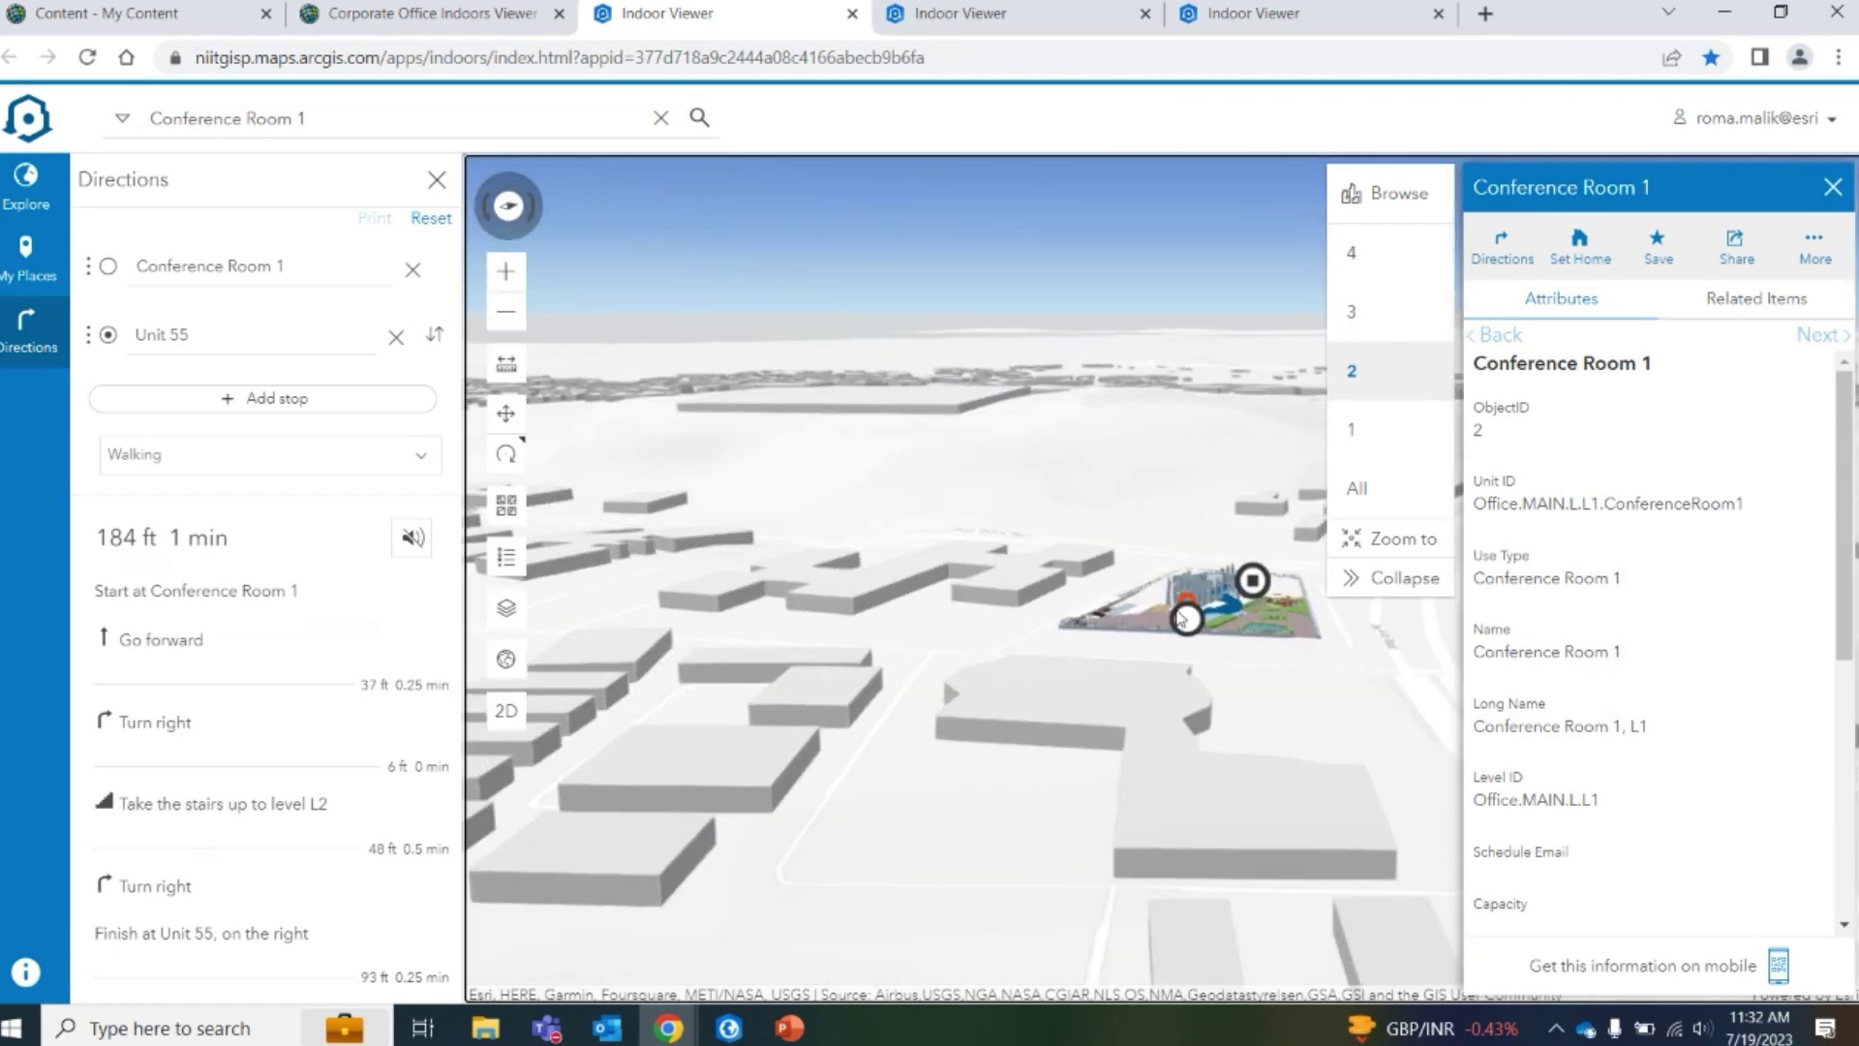
scroll(1302, 593, "up", 5)
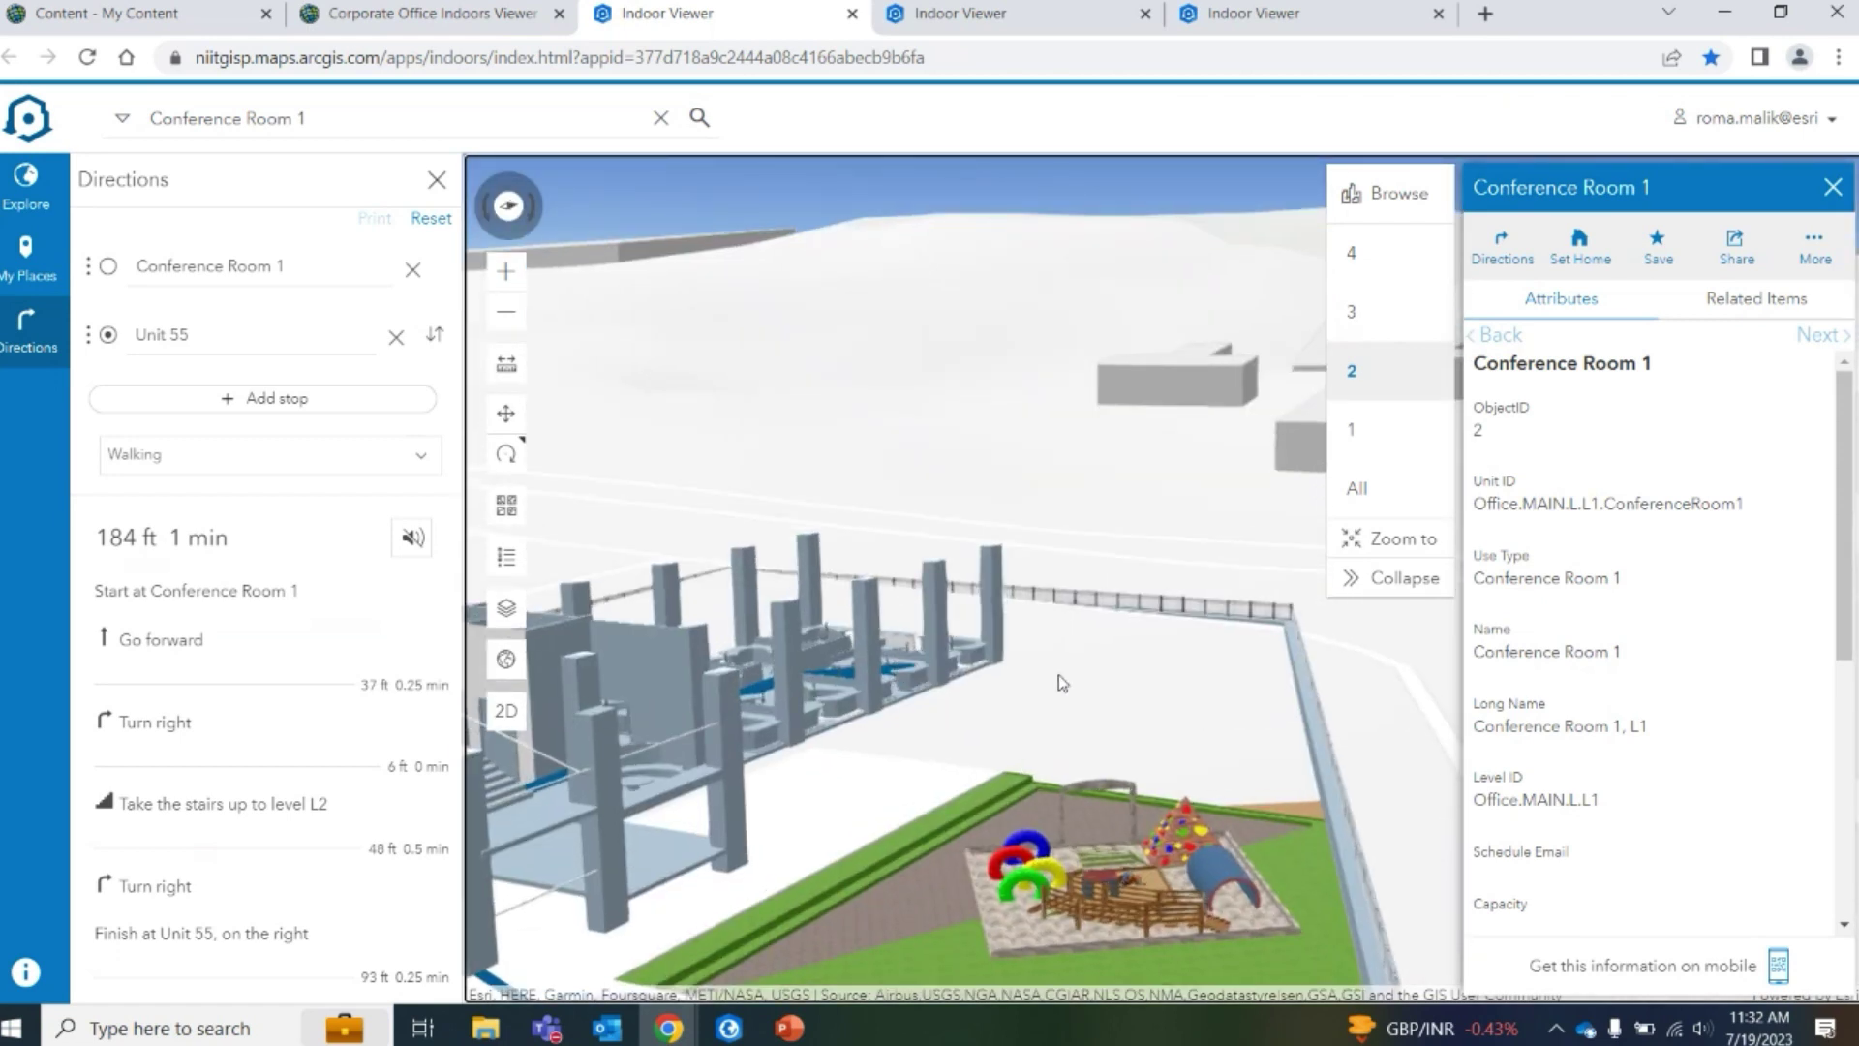
left_click_drag(965, 746, 968, 695)
scroll(1210, 581, "down", 3)
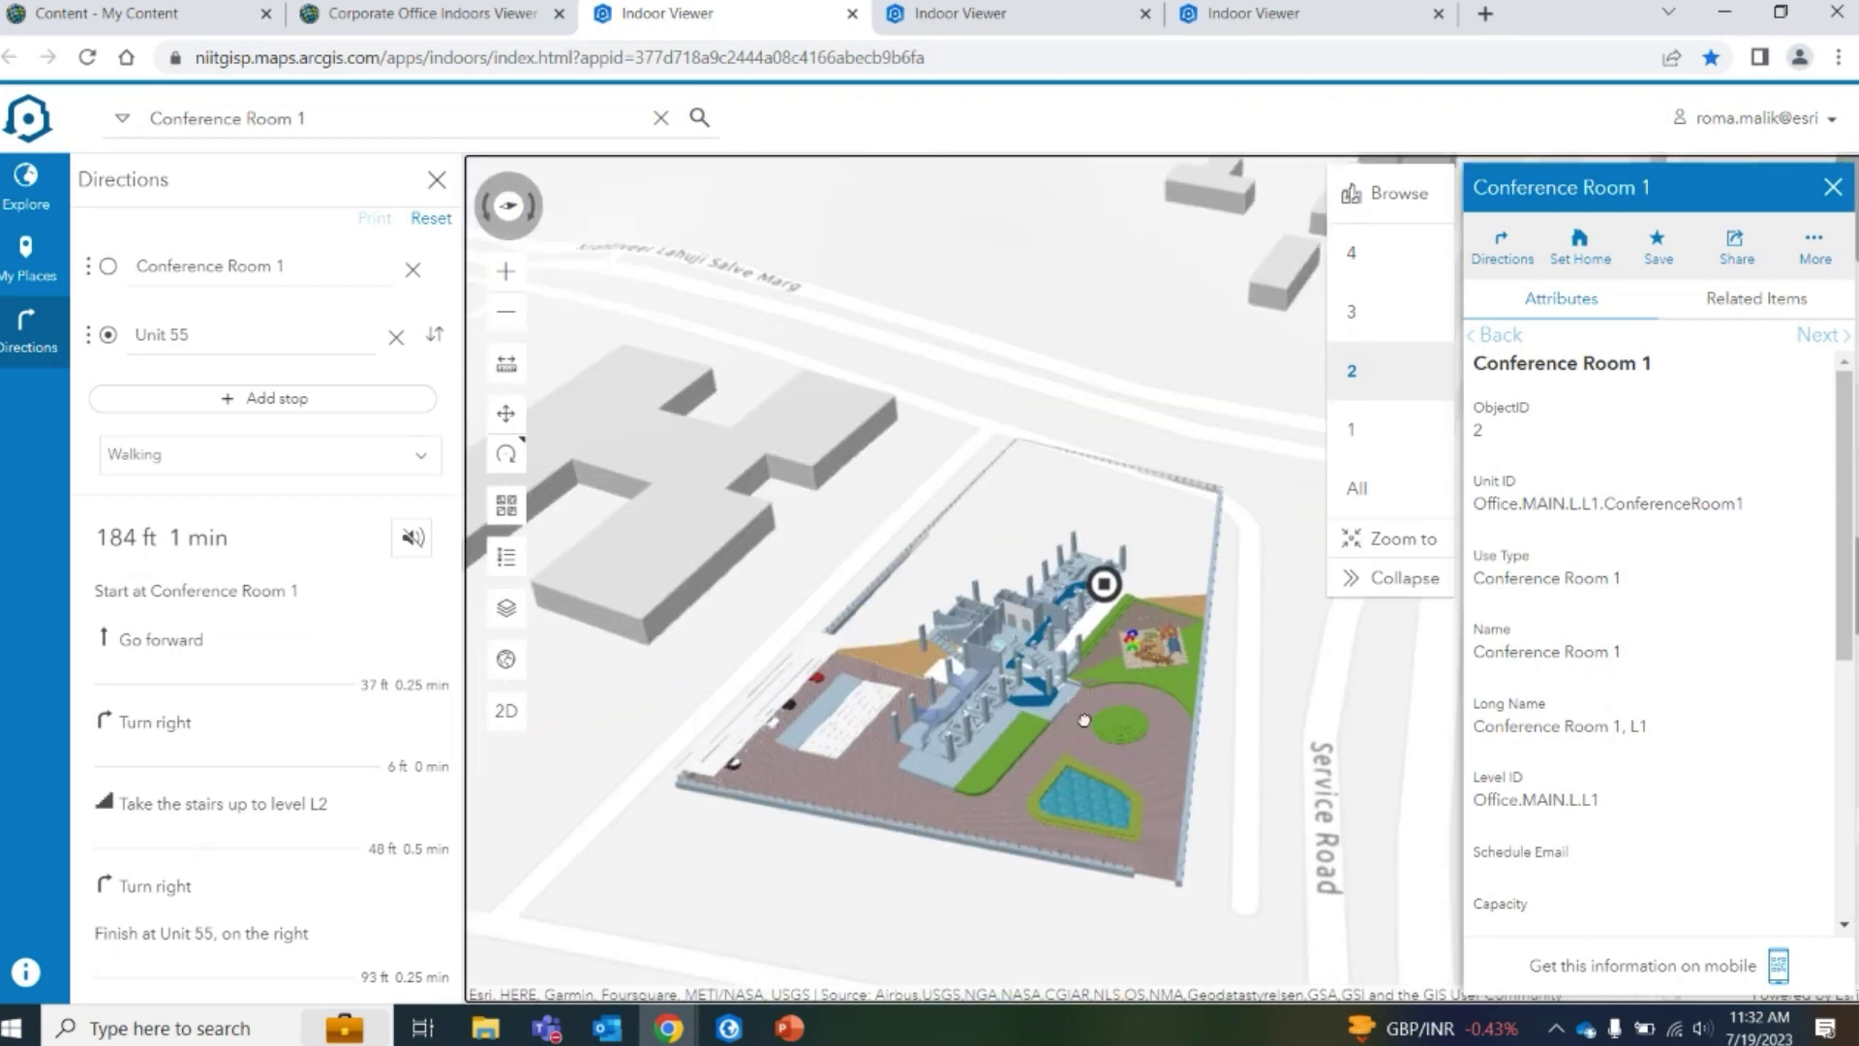
scroll(1456, 495, "up", 3)
Show all floors stacked and close the Conference Room 1 details
left_click(1448, 493)
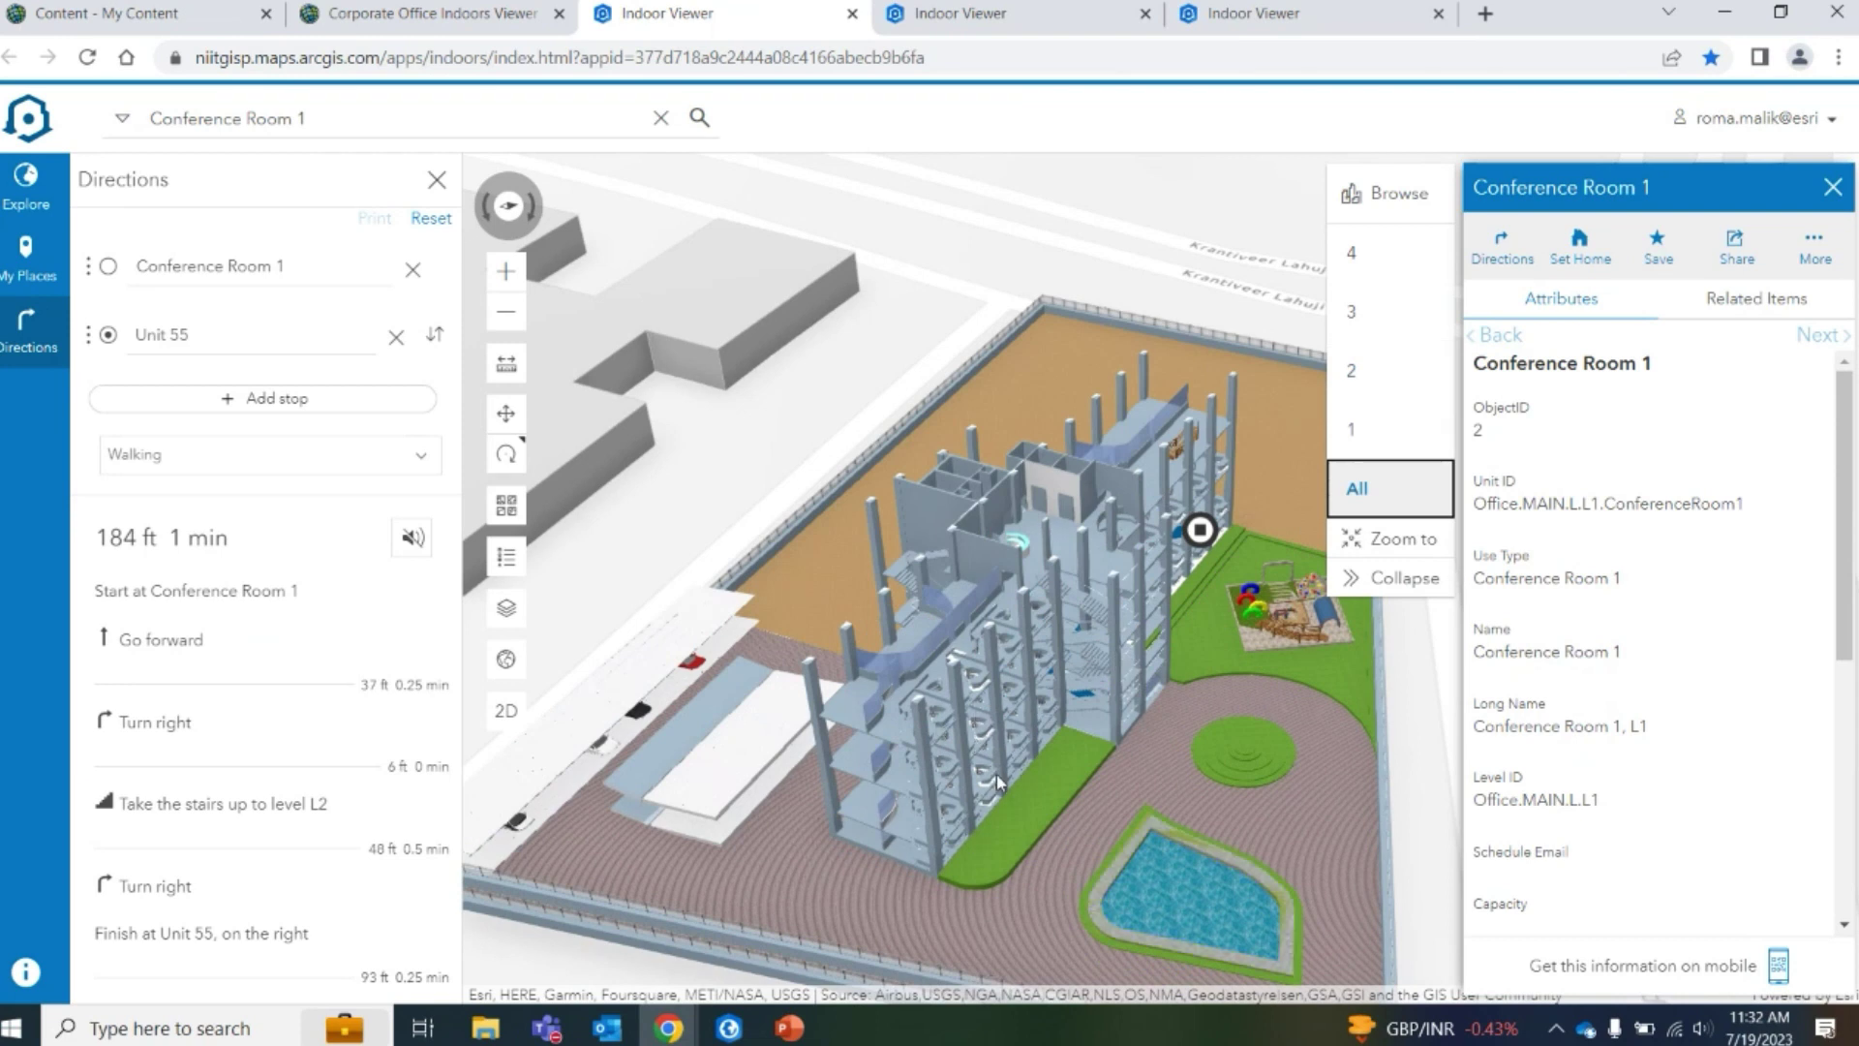
scroll(1014, 782, "up", 2)
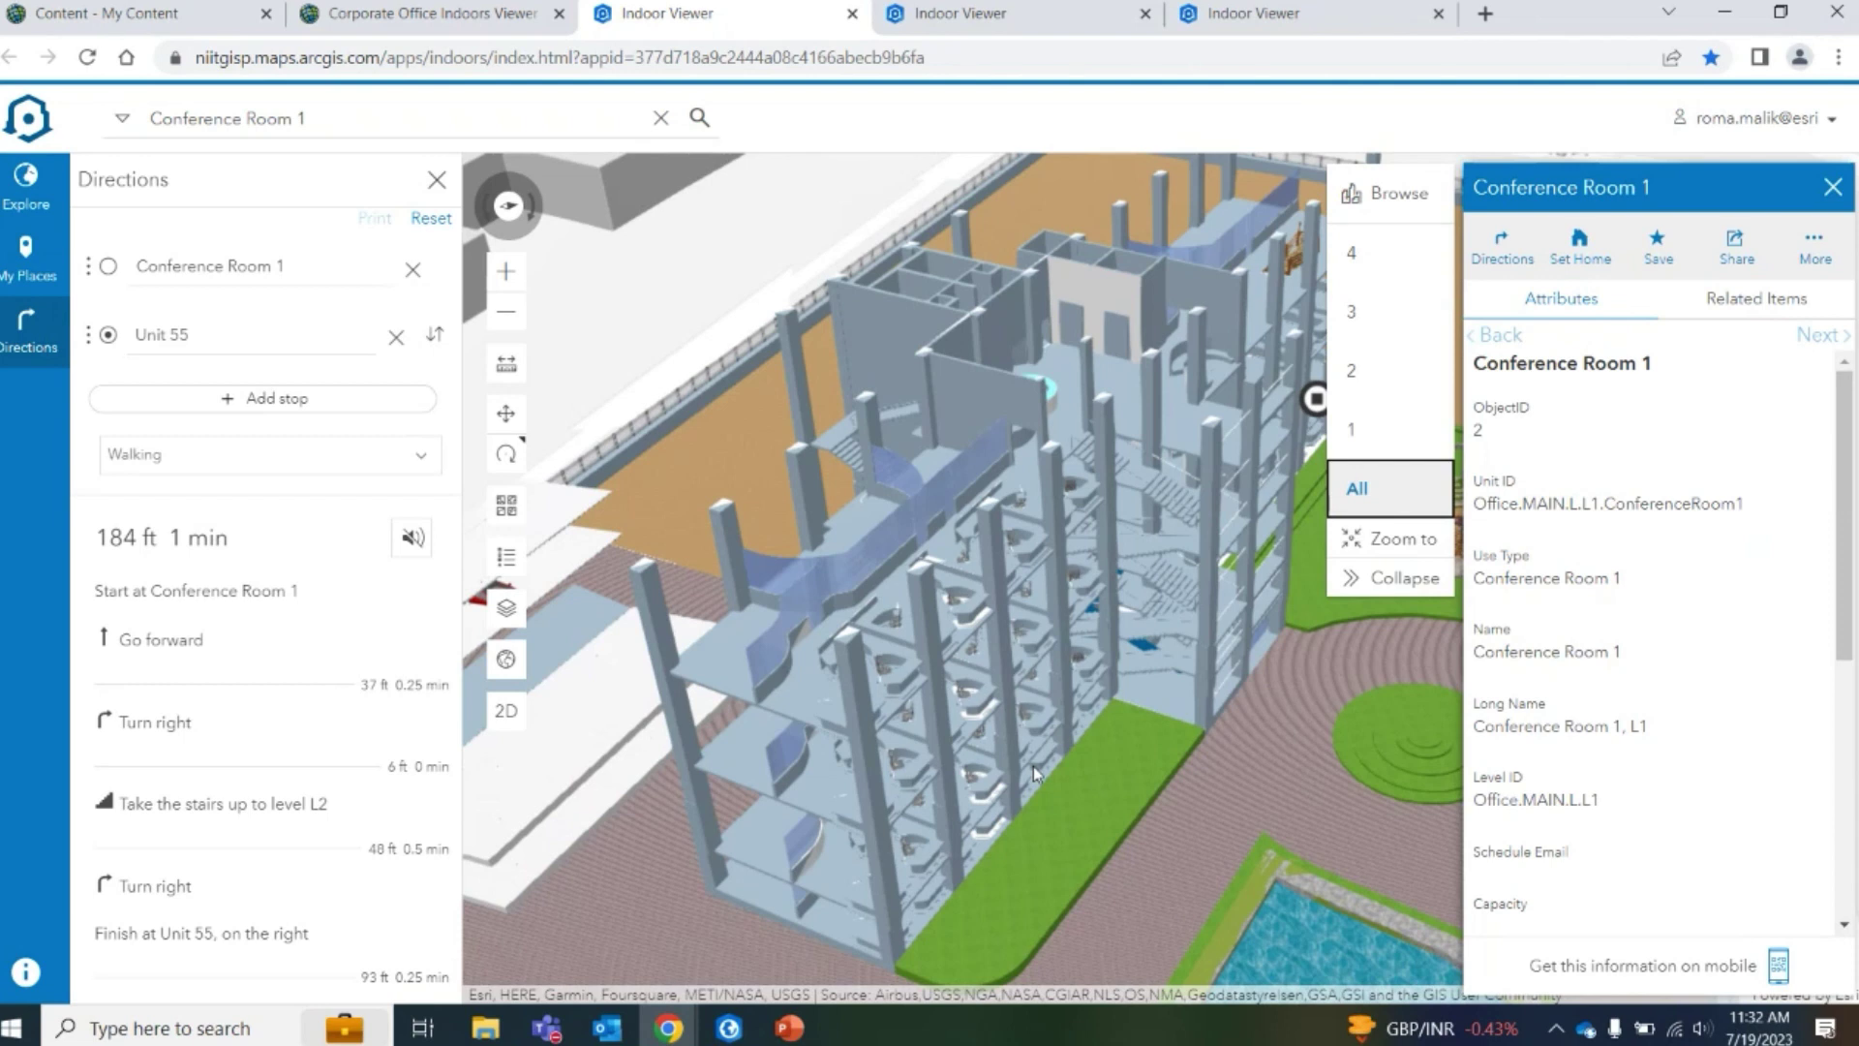
scroll(1140, 649, "up", 2)
scroll(1170, 629, "up", 3)
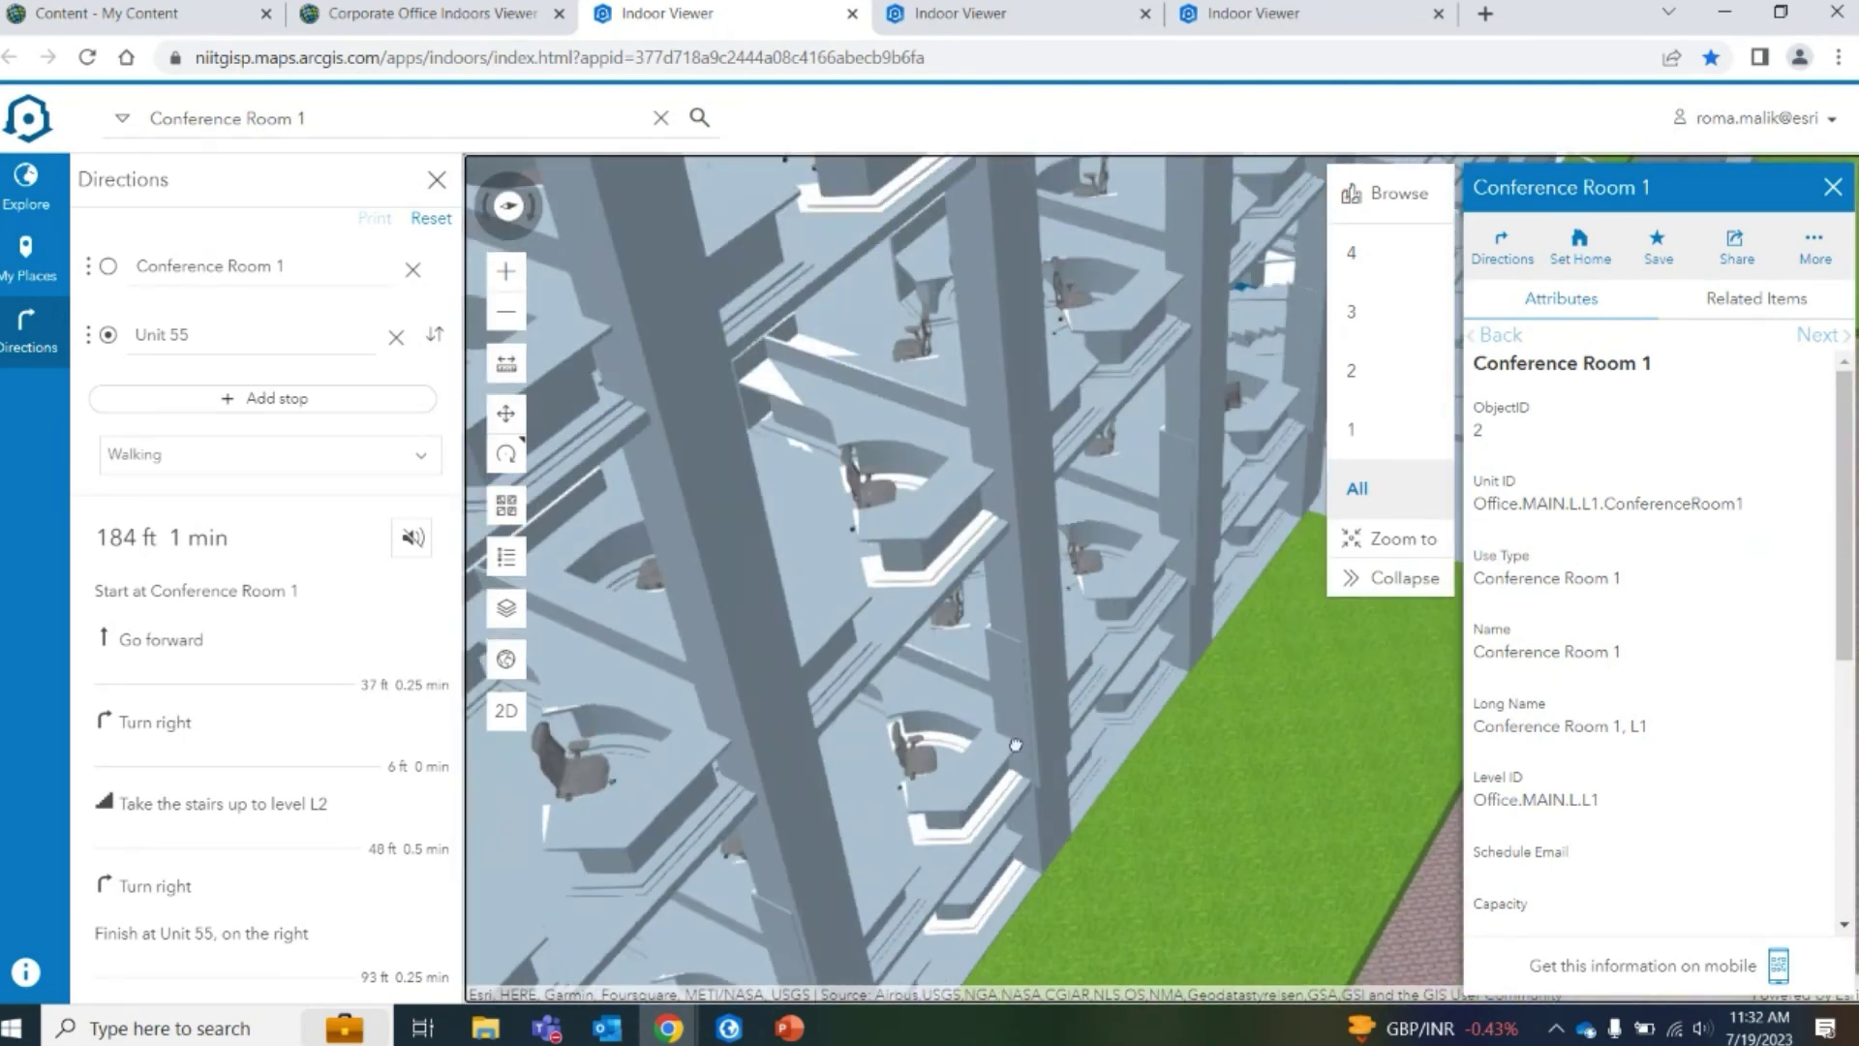
scroll(691, 566, "up", 2)
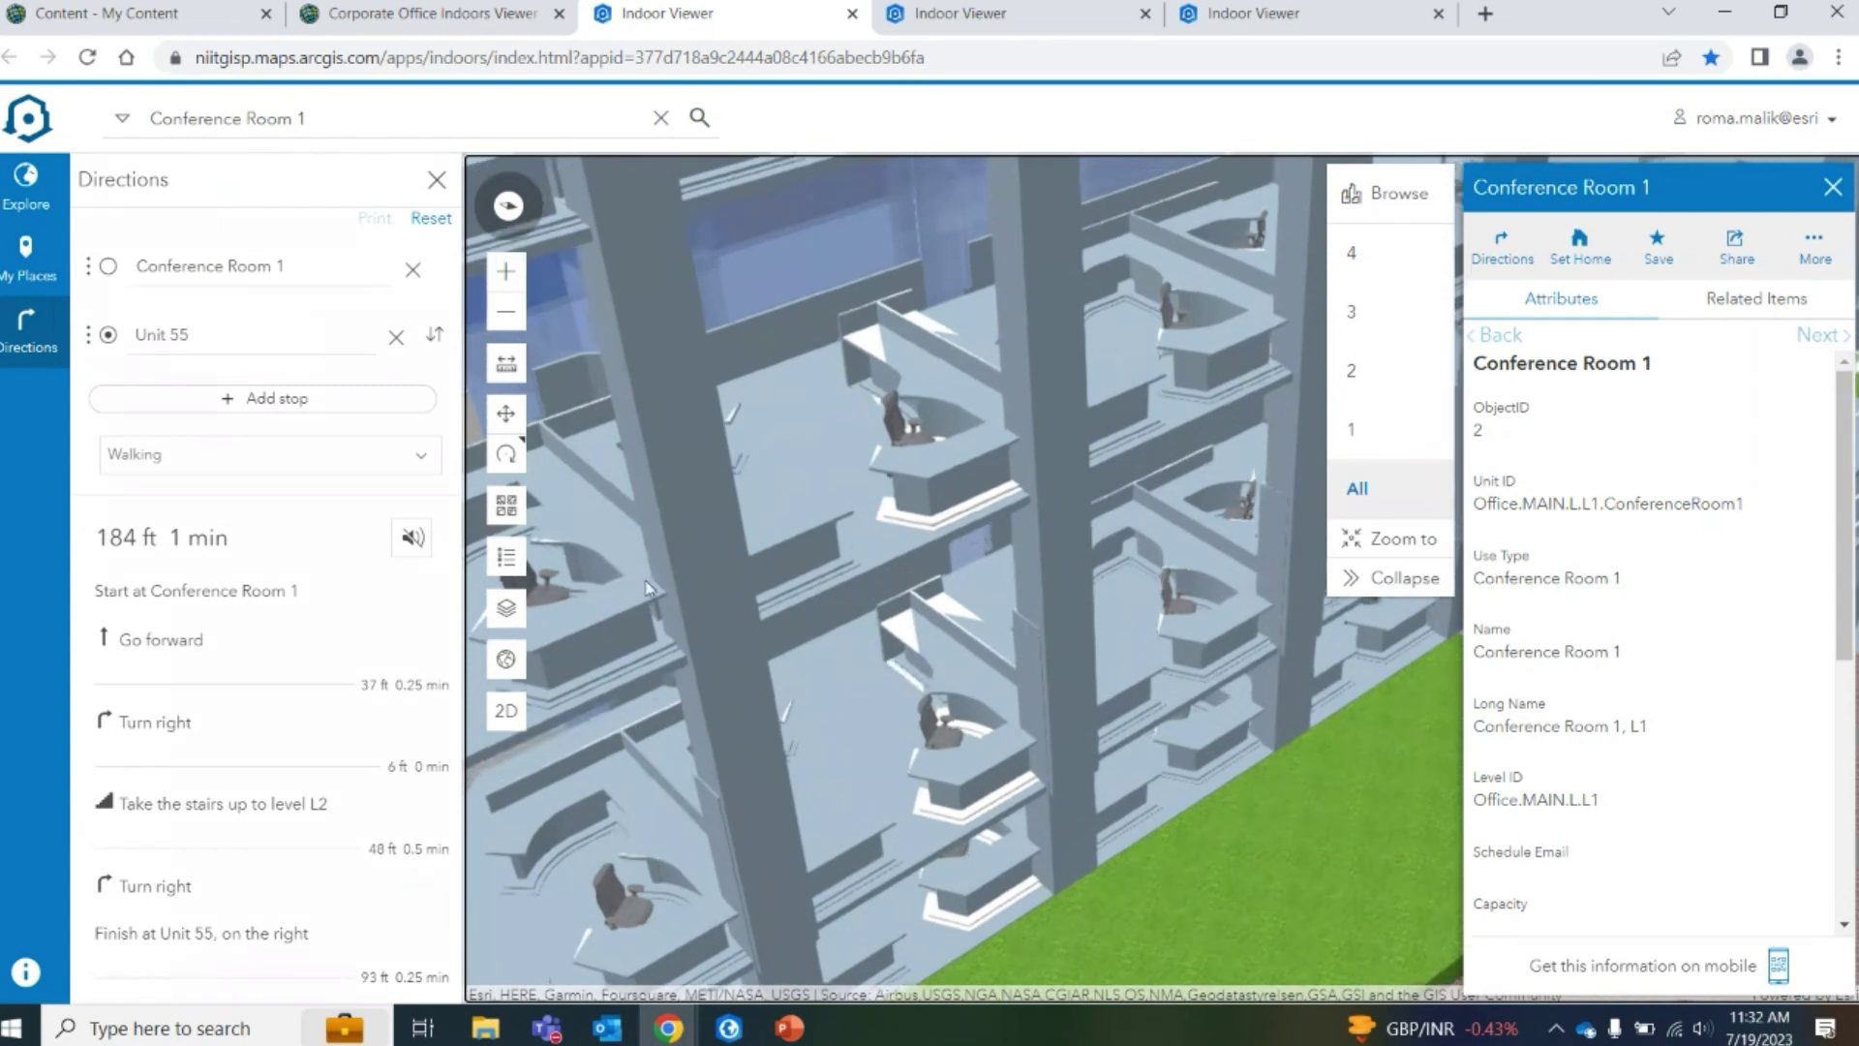
scroll(596, 593, "down", 5)
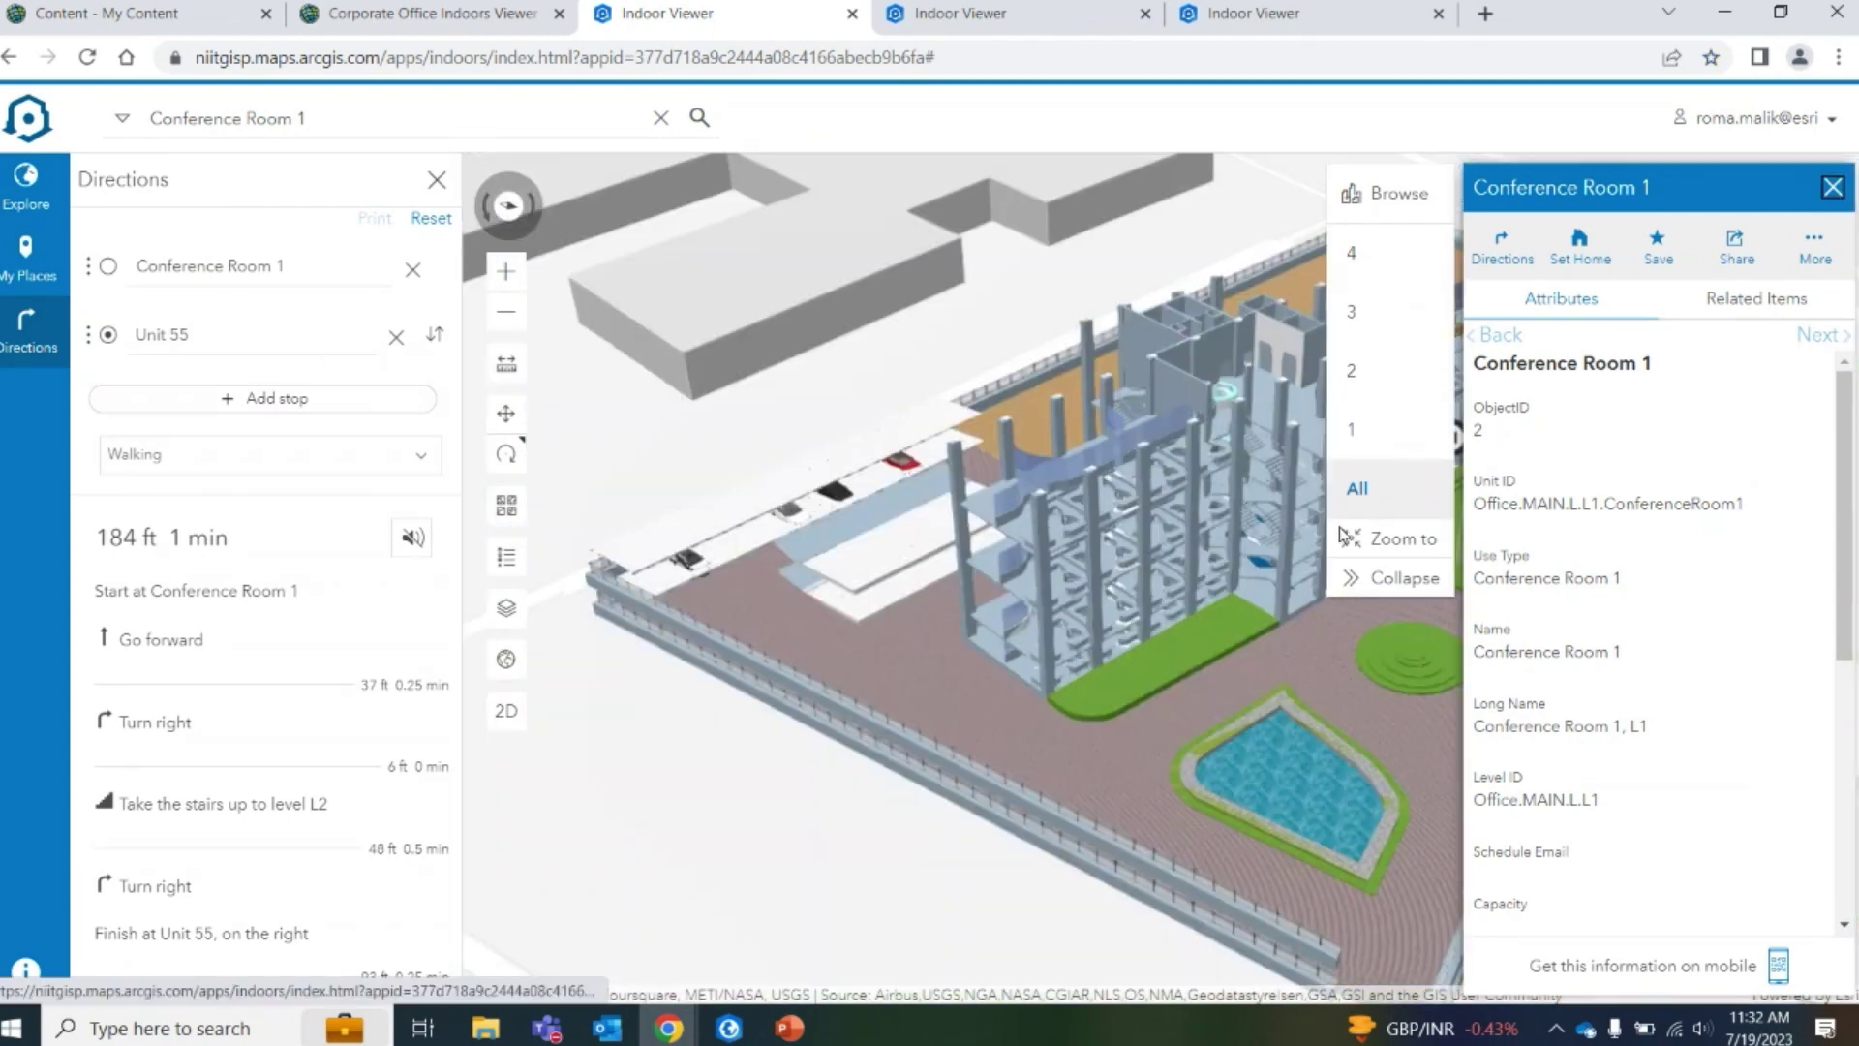
left_click(1833, 187)
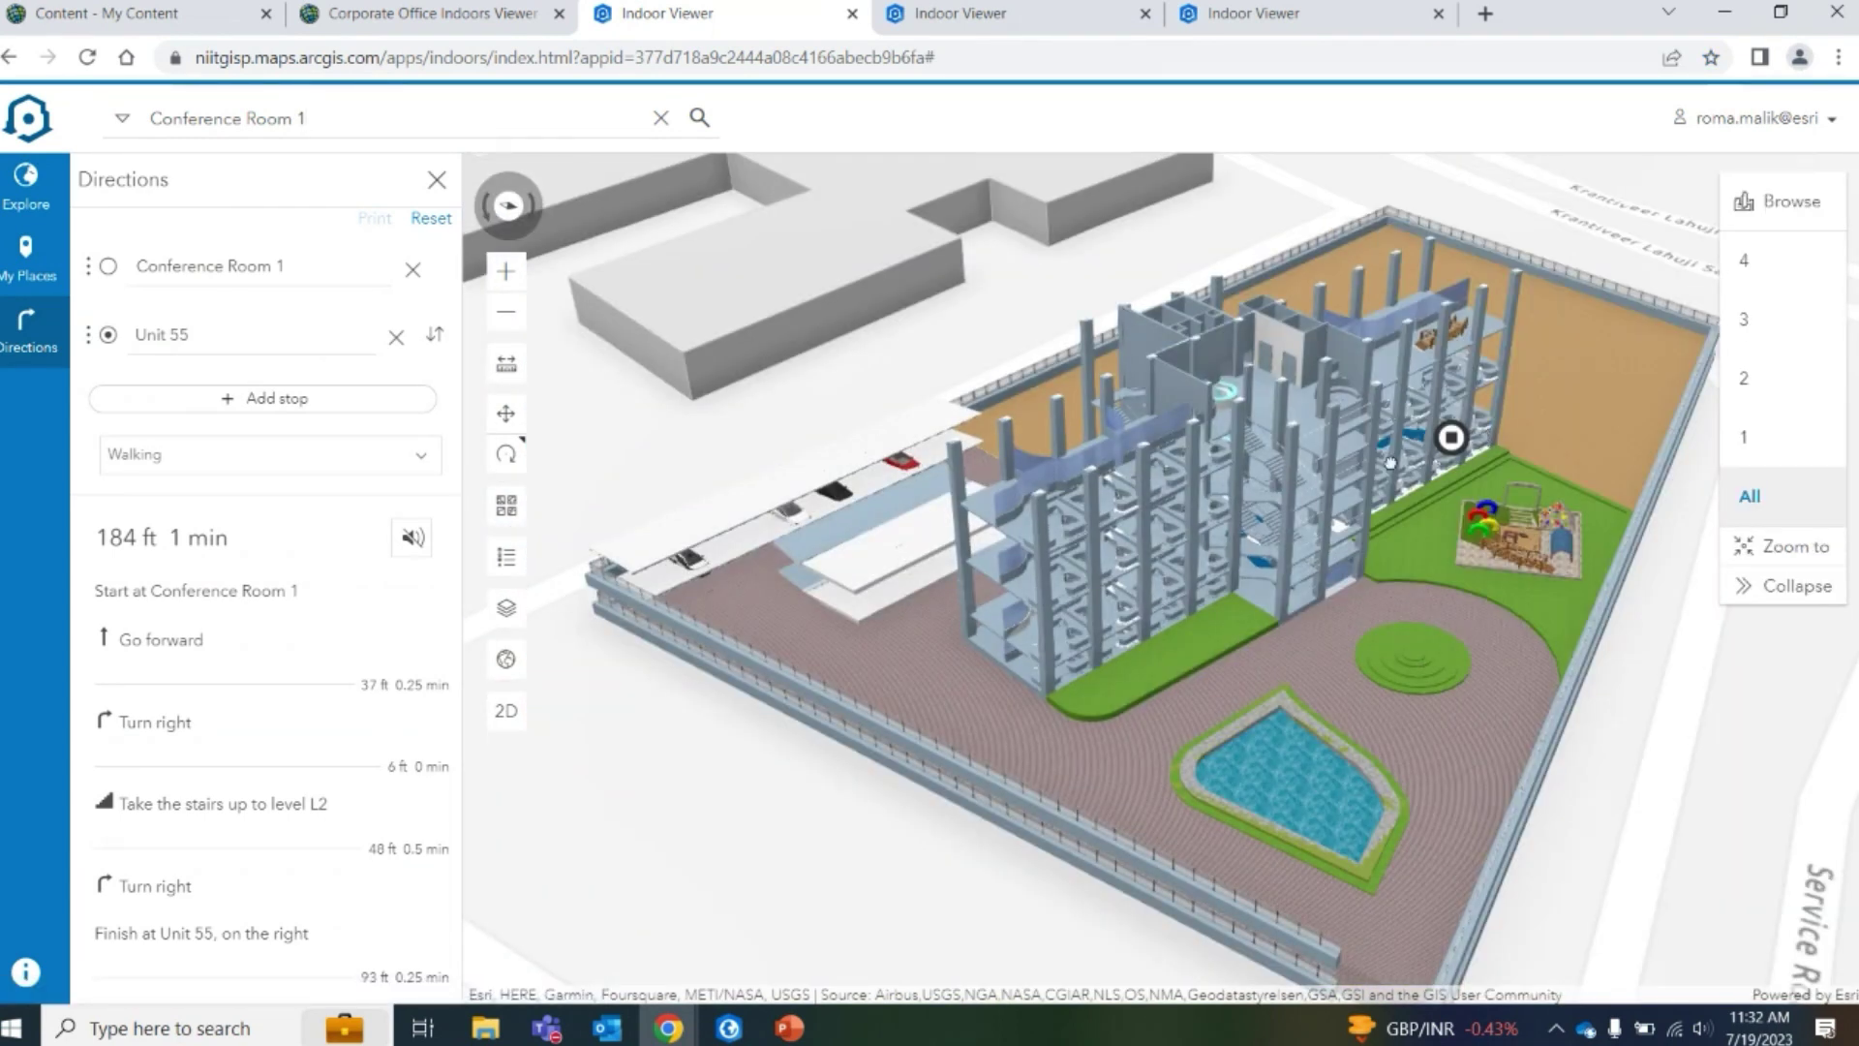
Filter the 3D building to levels 2, 3, then 4, and select the route's start field
scroll(1395, 441, "up", 5)
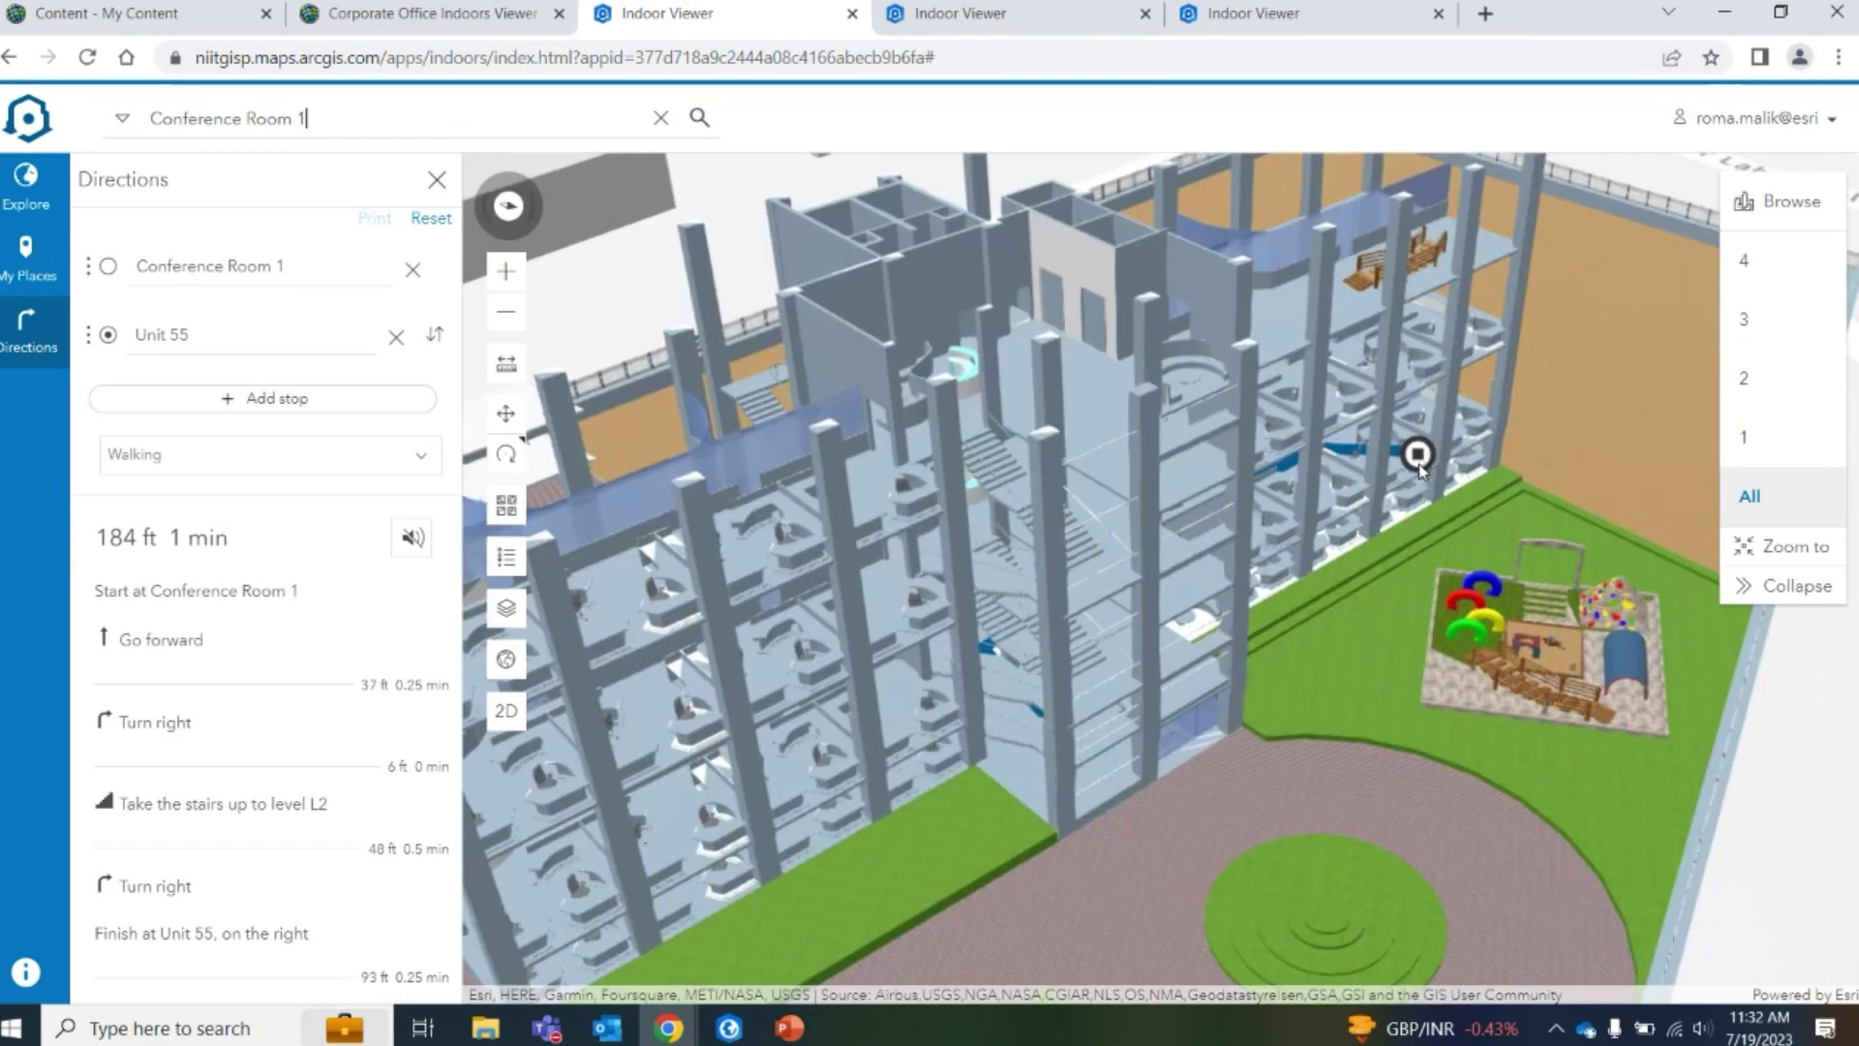
scroll(1404, 457, "up", 3)
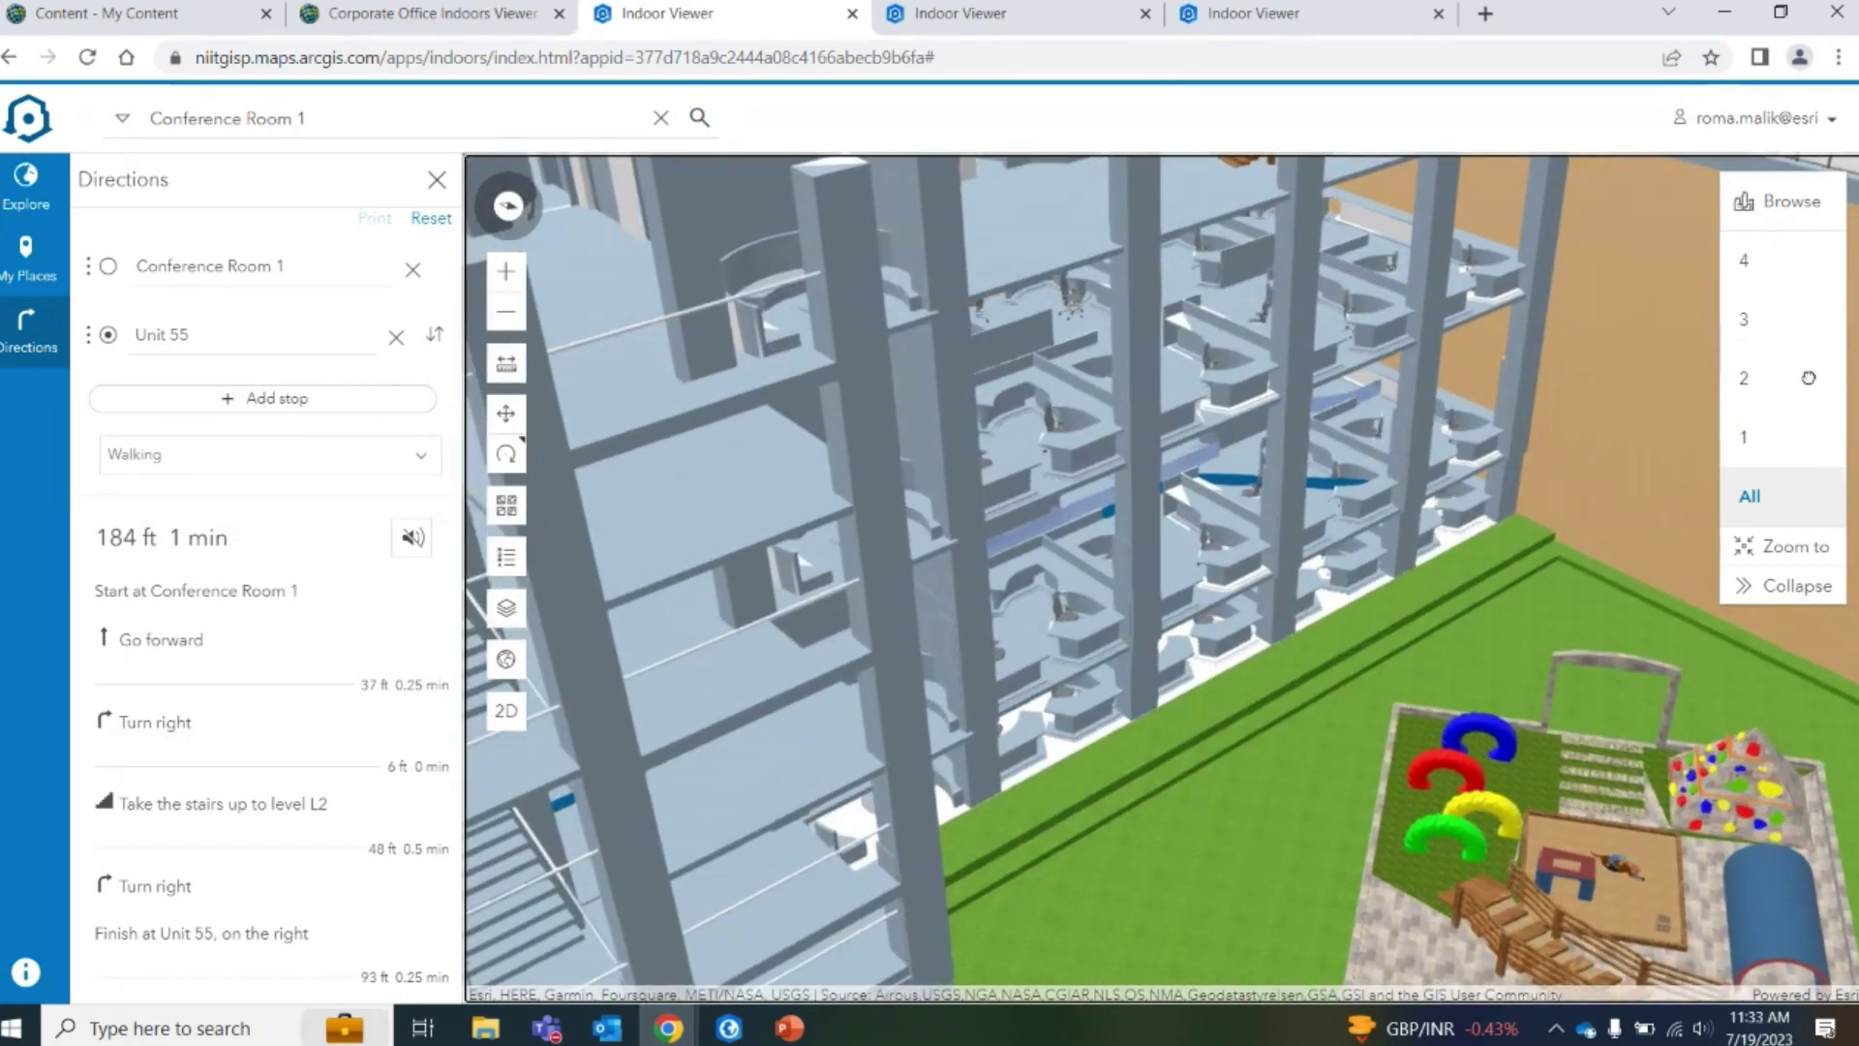
left_click(1770, 394)
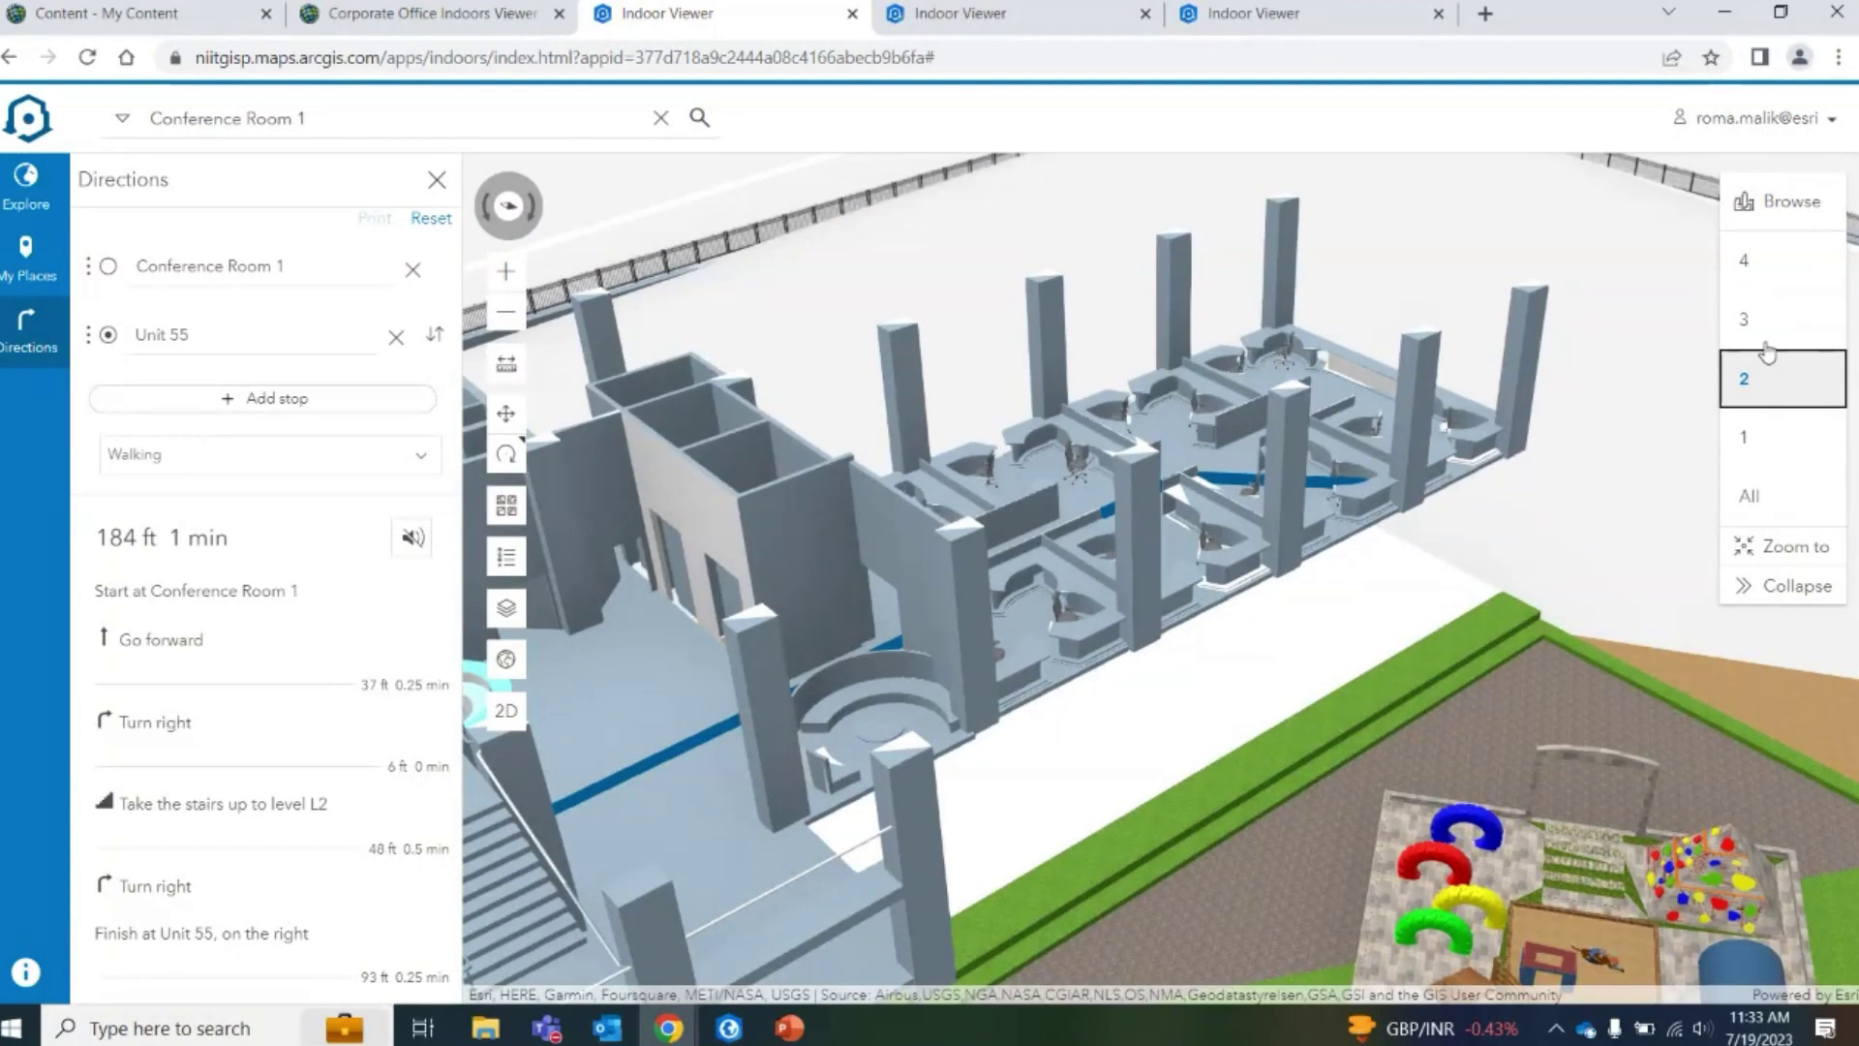
left_click(1771, 336)
scroll(874, 646, "down", 5)
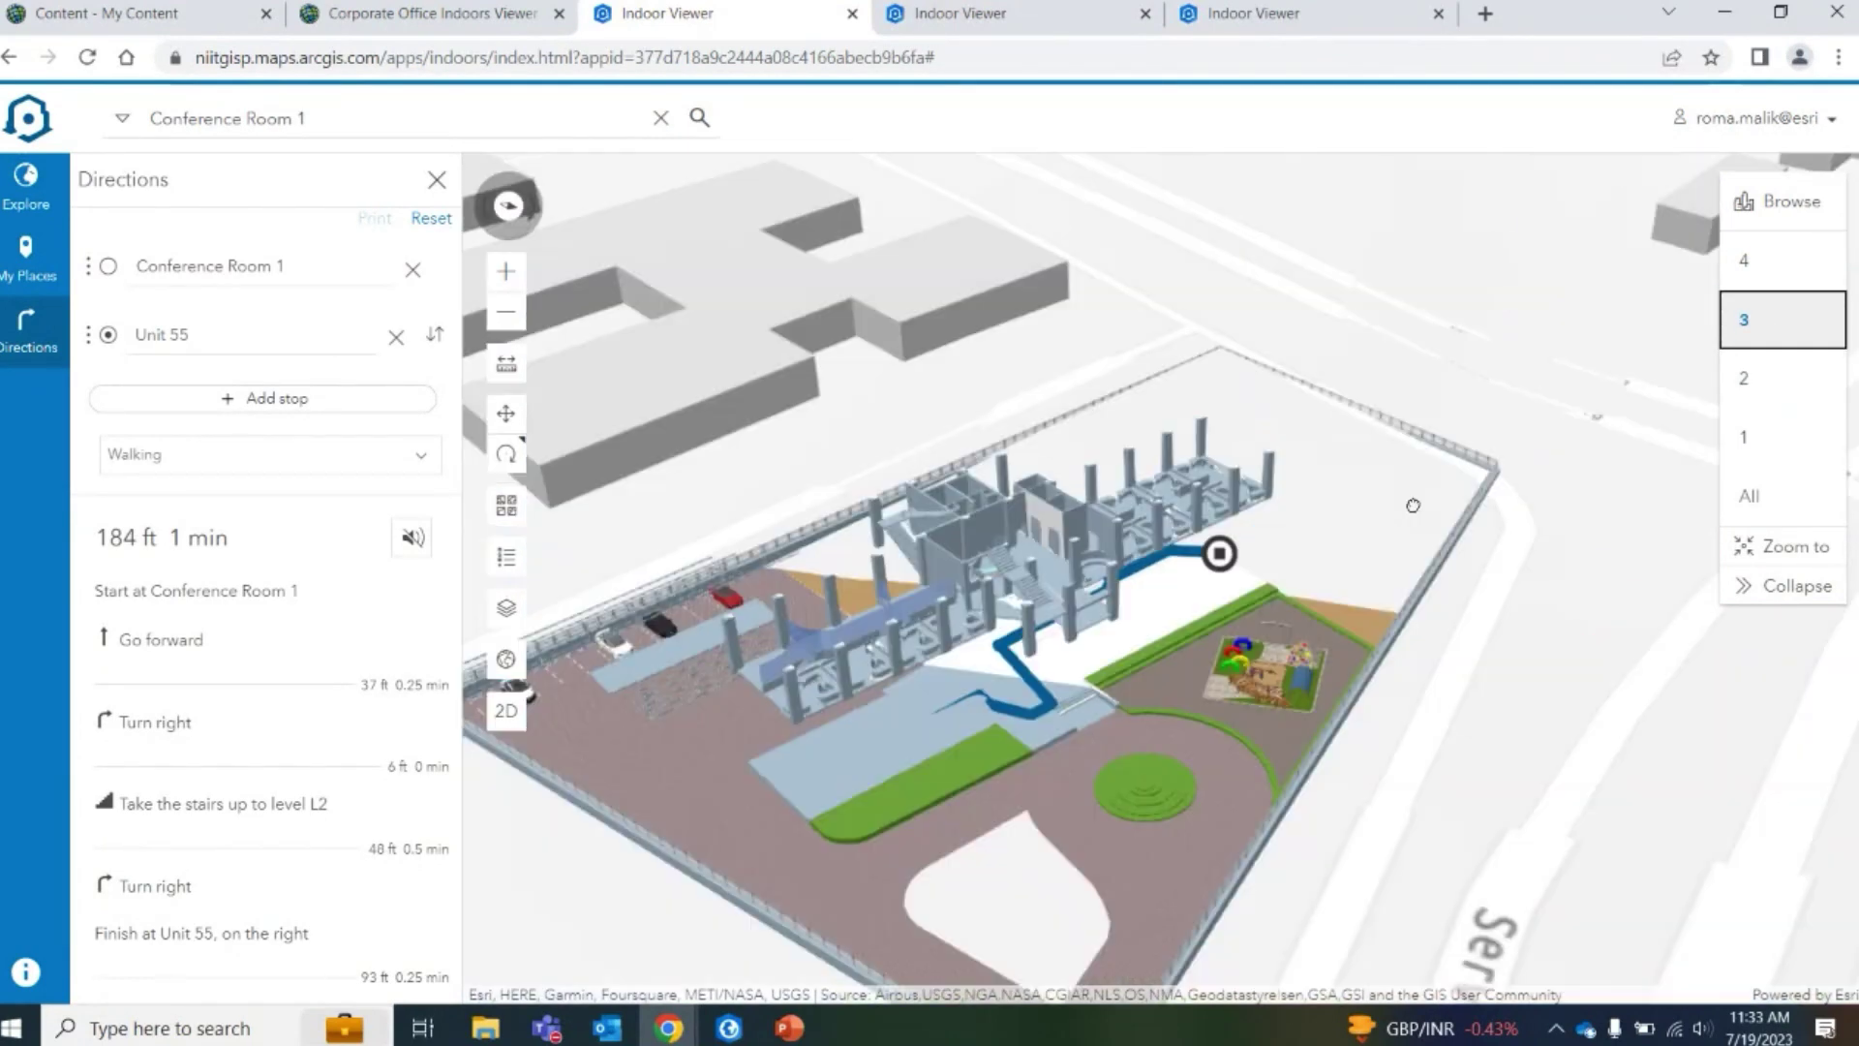
left_click(1755, 271)
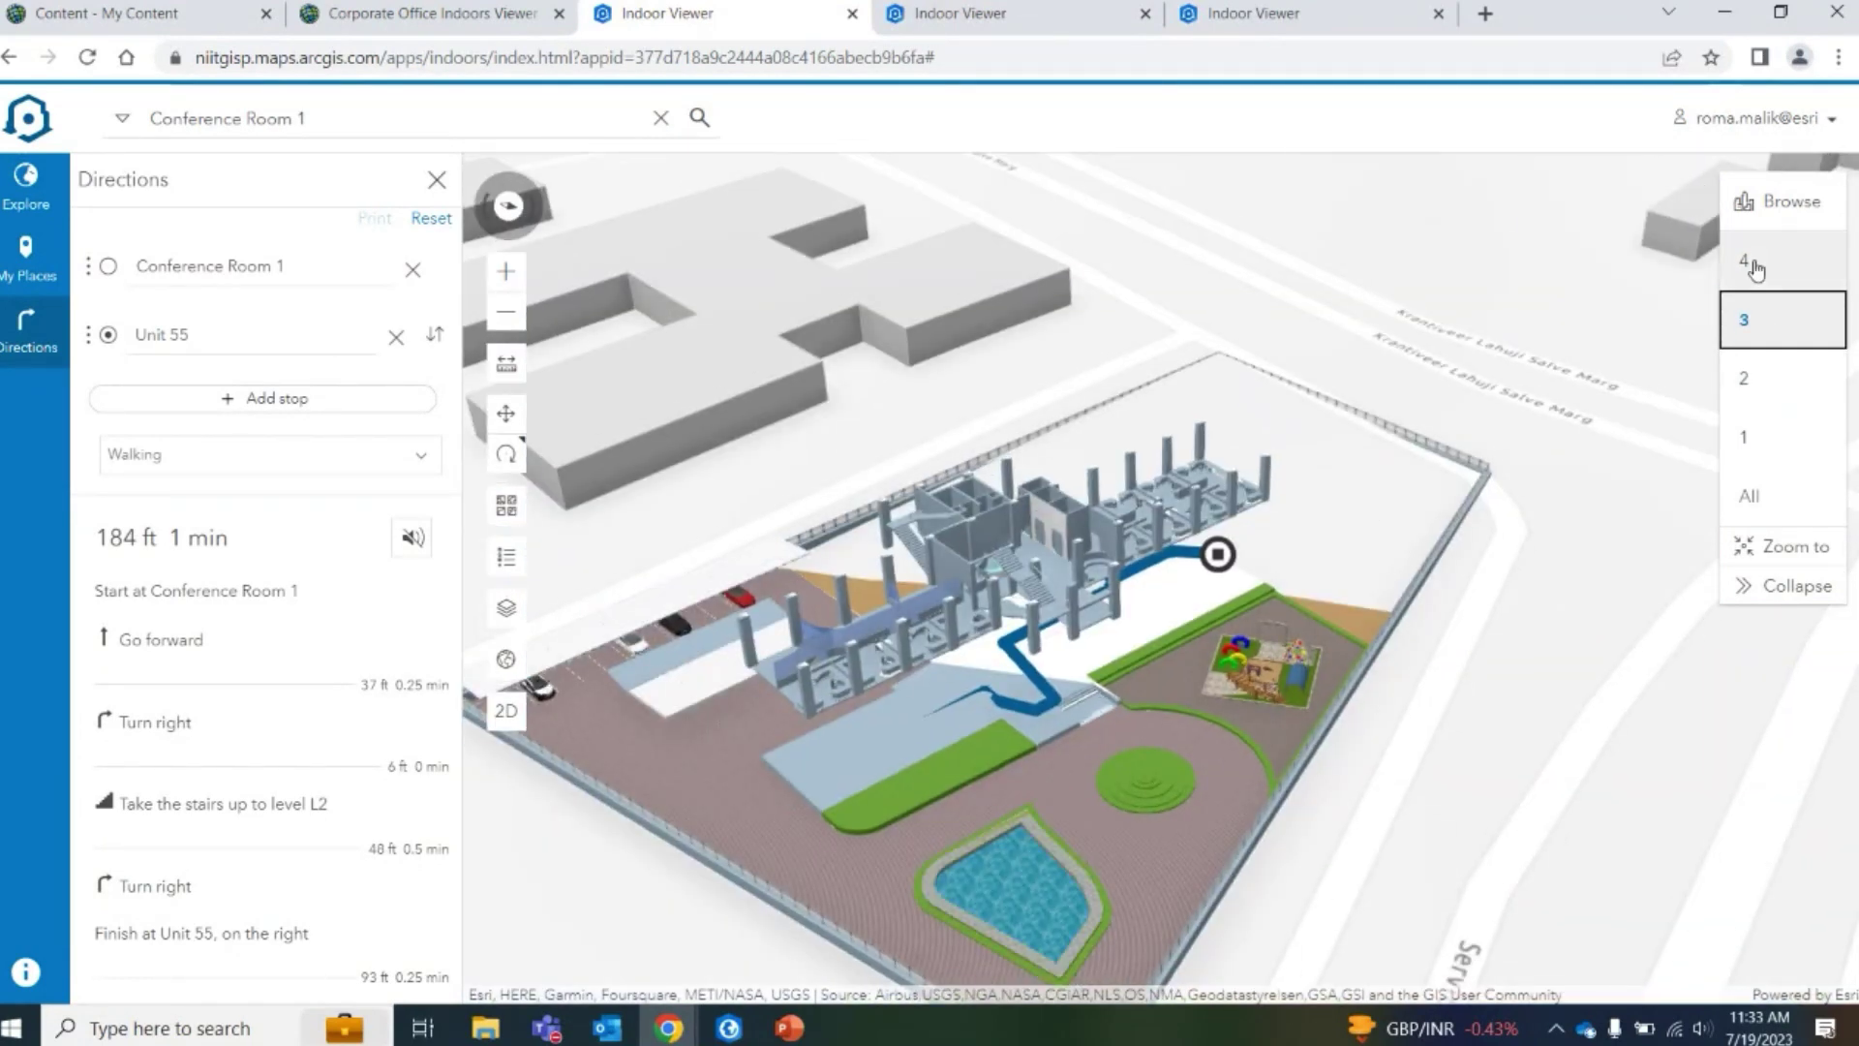
left_click(335, 276)
Change the route start to Conference Room 6
key("BackSpace")
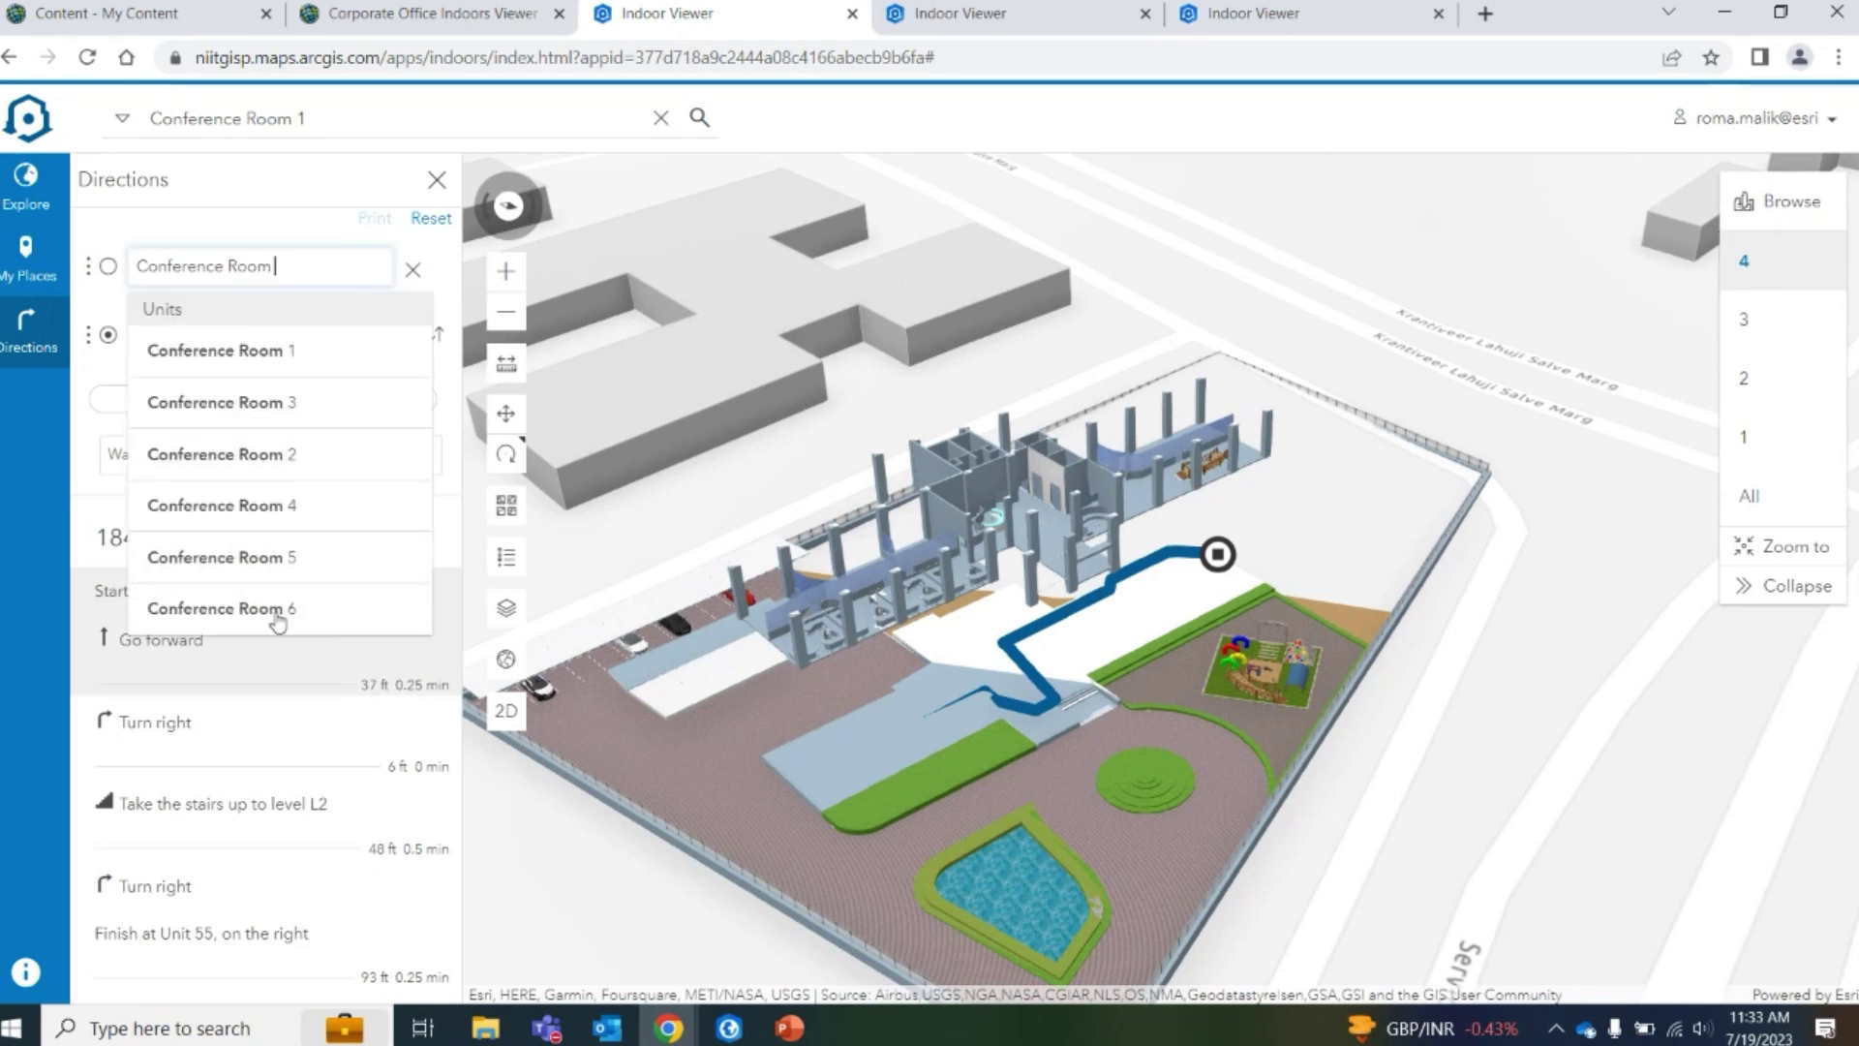
type("6")
key("Return")
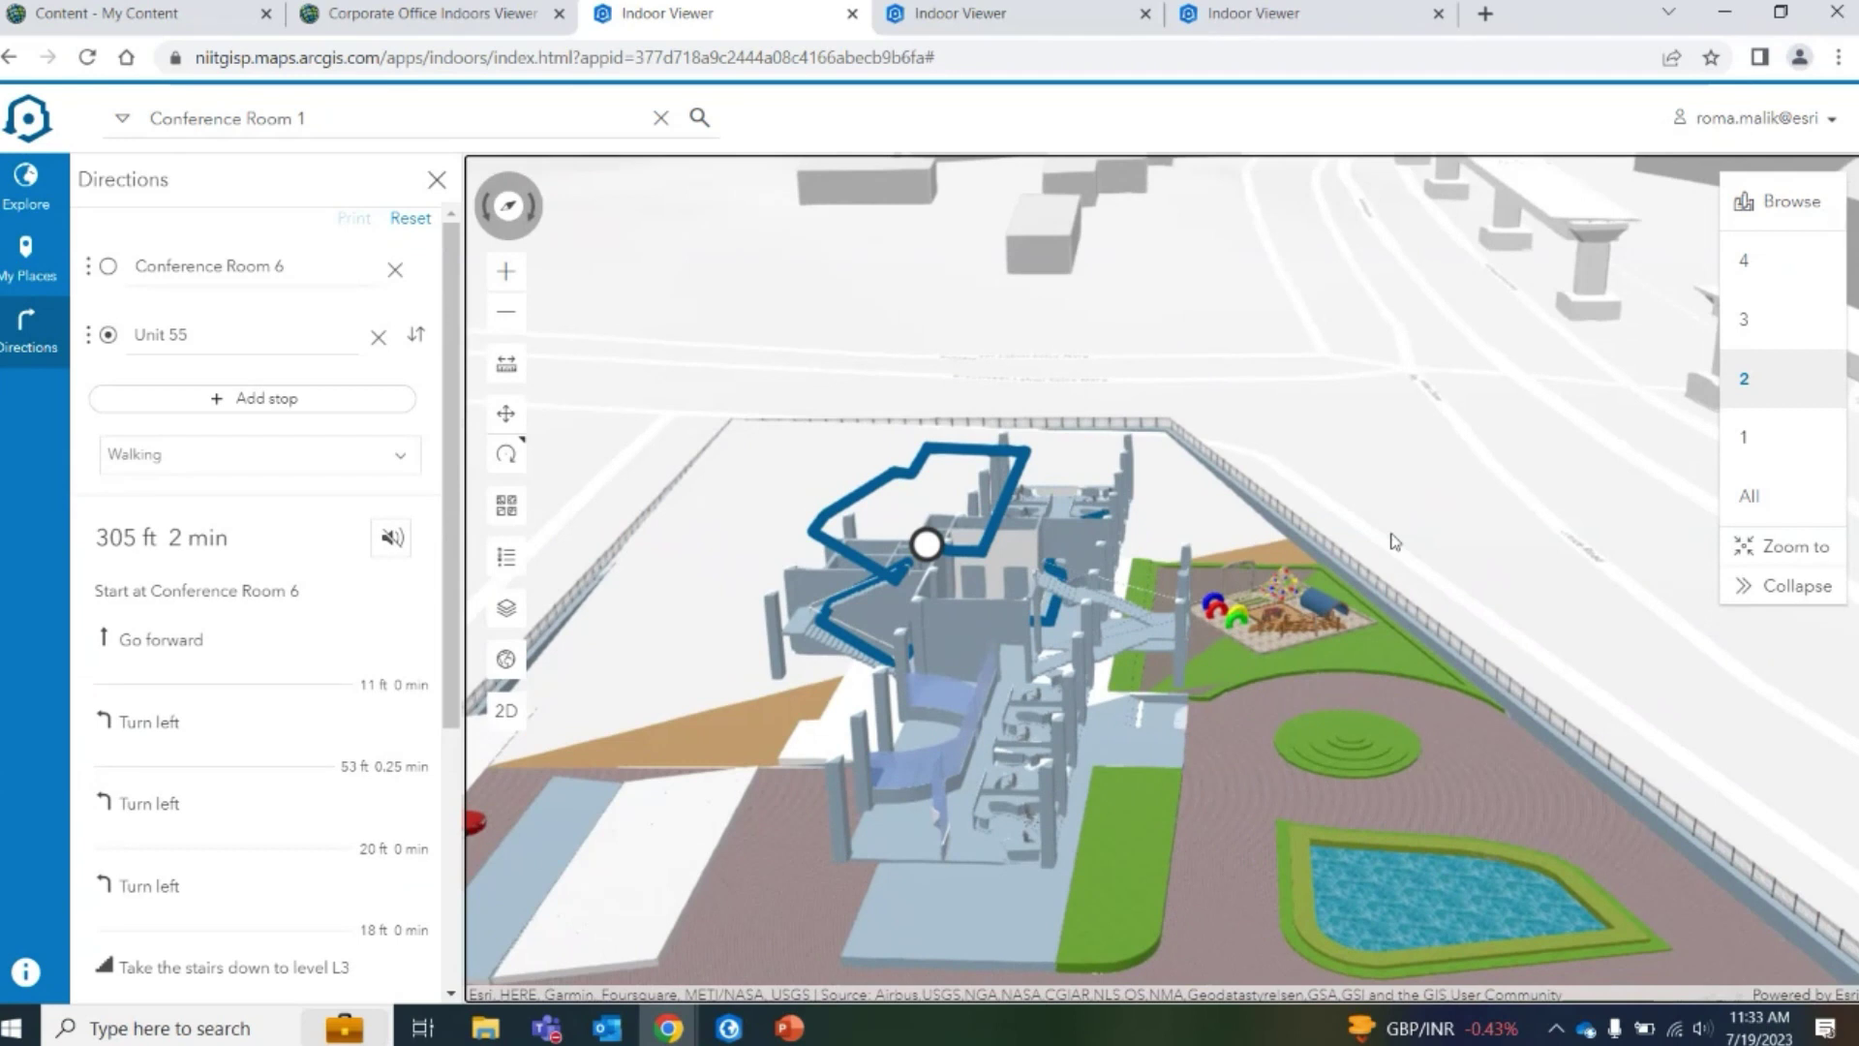
Orbit the 3D scene while viewing levels 4 and 3 with the route
left_click(1788, 257)
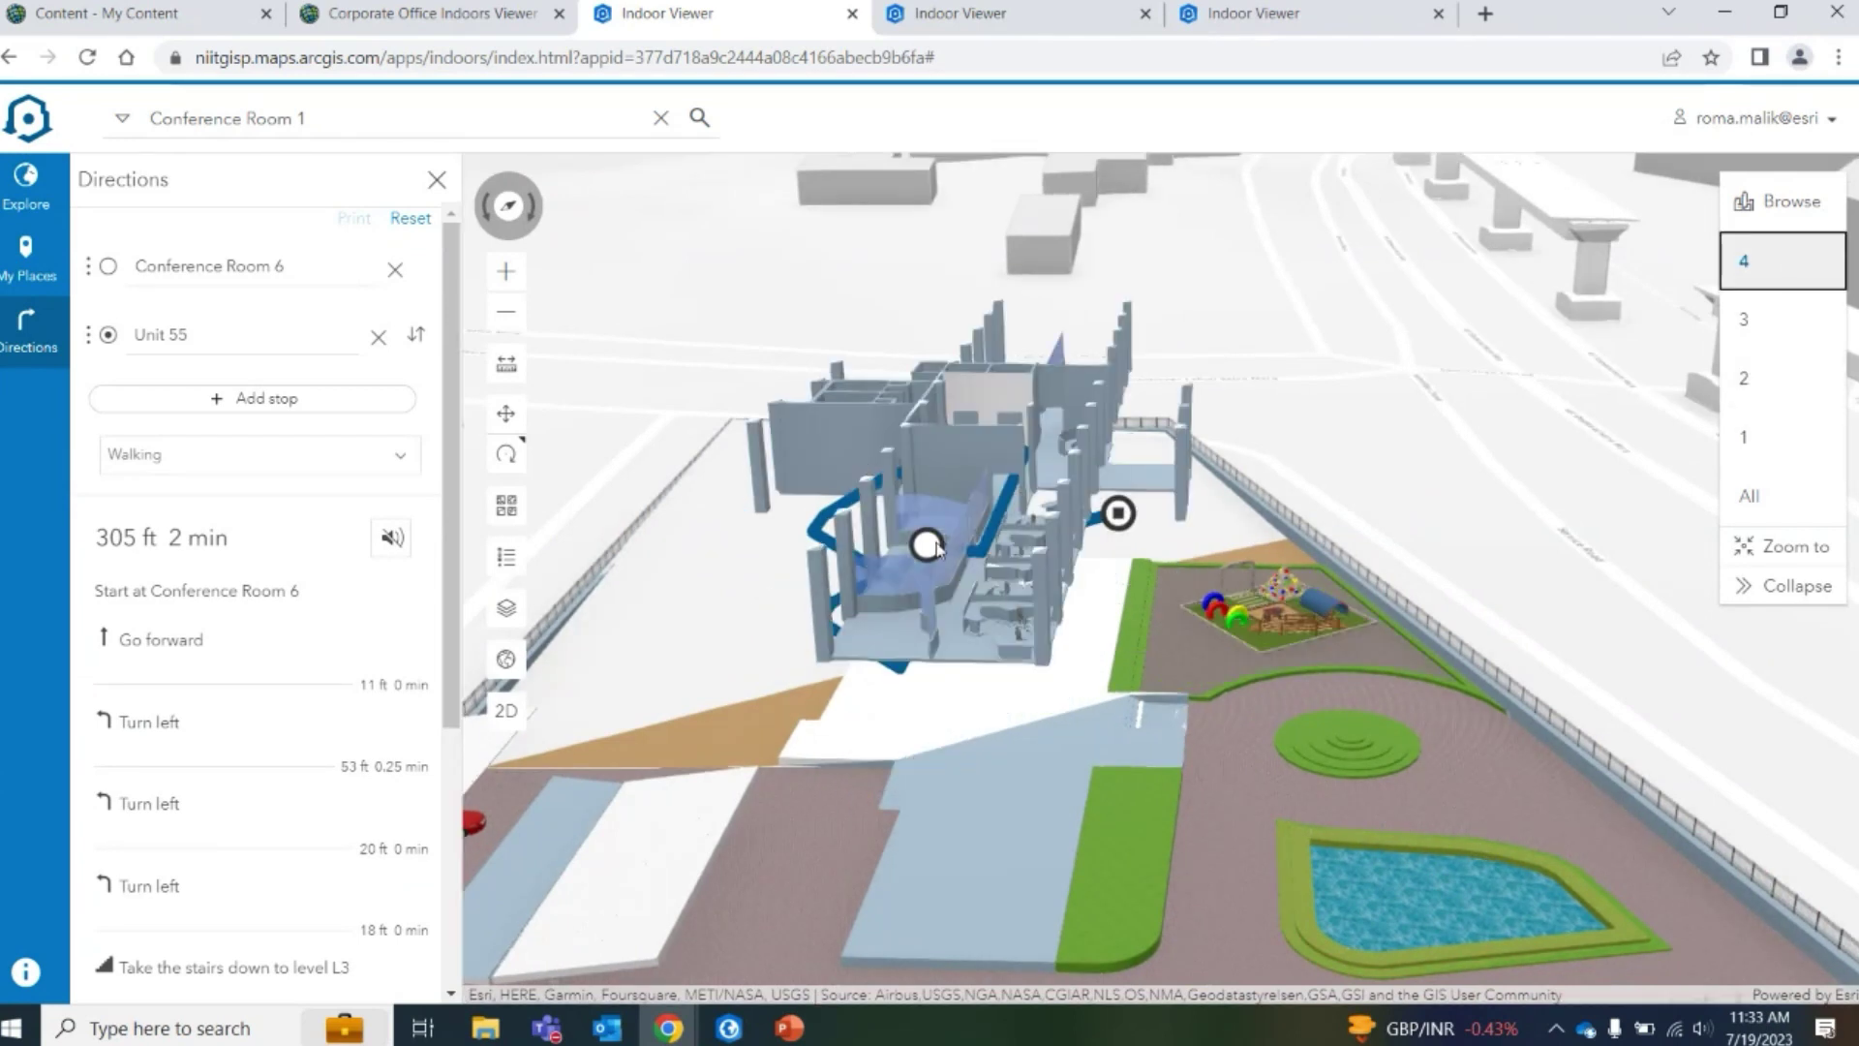
left_click_drag(1016, 593, 968, 620)
left_click_drag(733, 625, 829, 566)
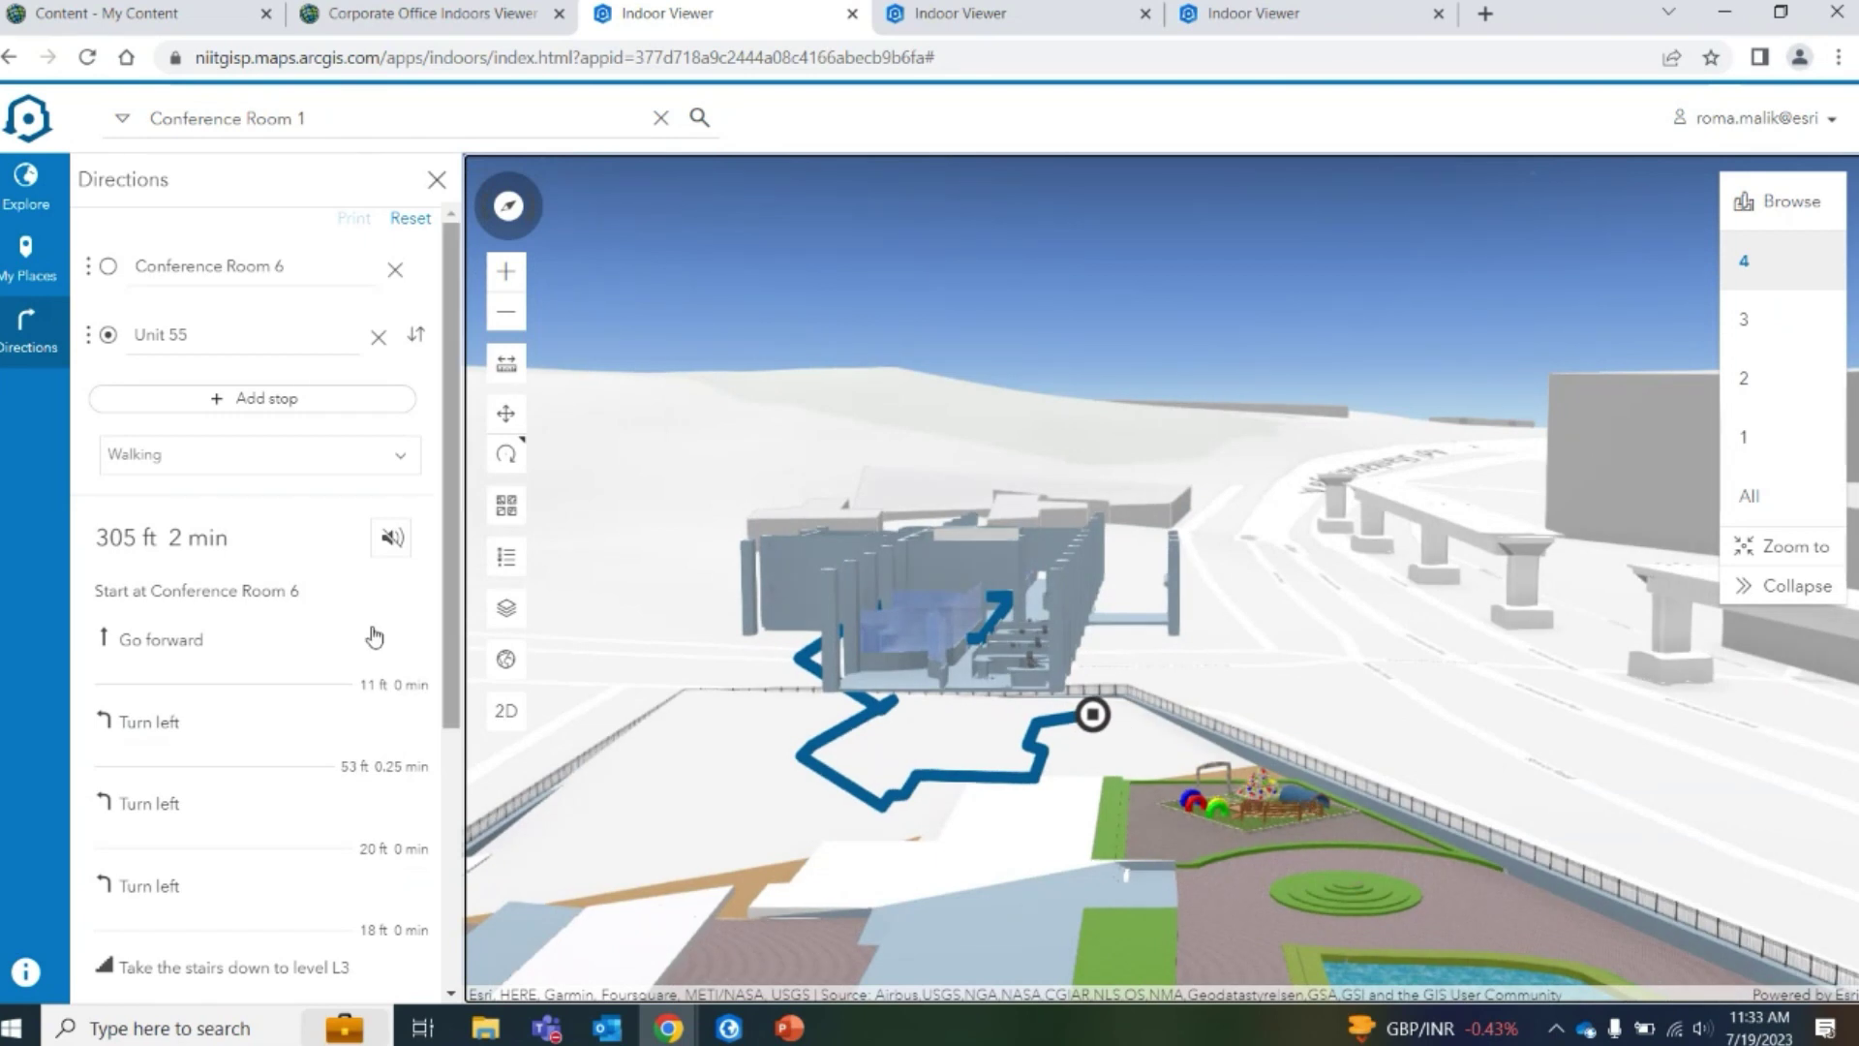
scroll(274, 963, "down", 3)
left_click(1746, 319)
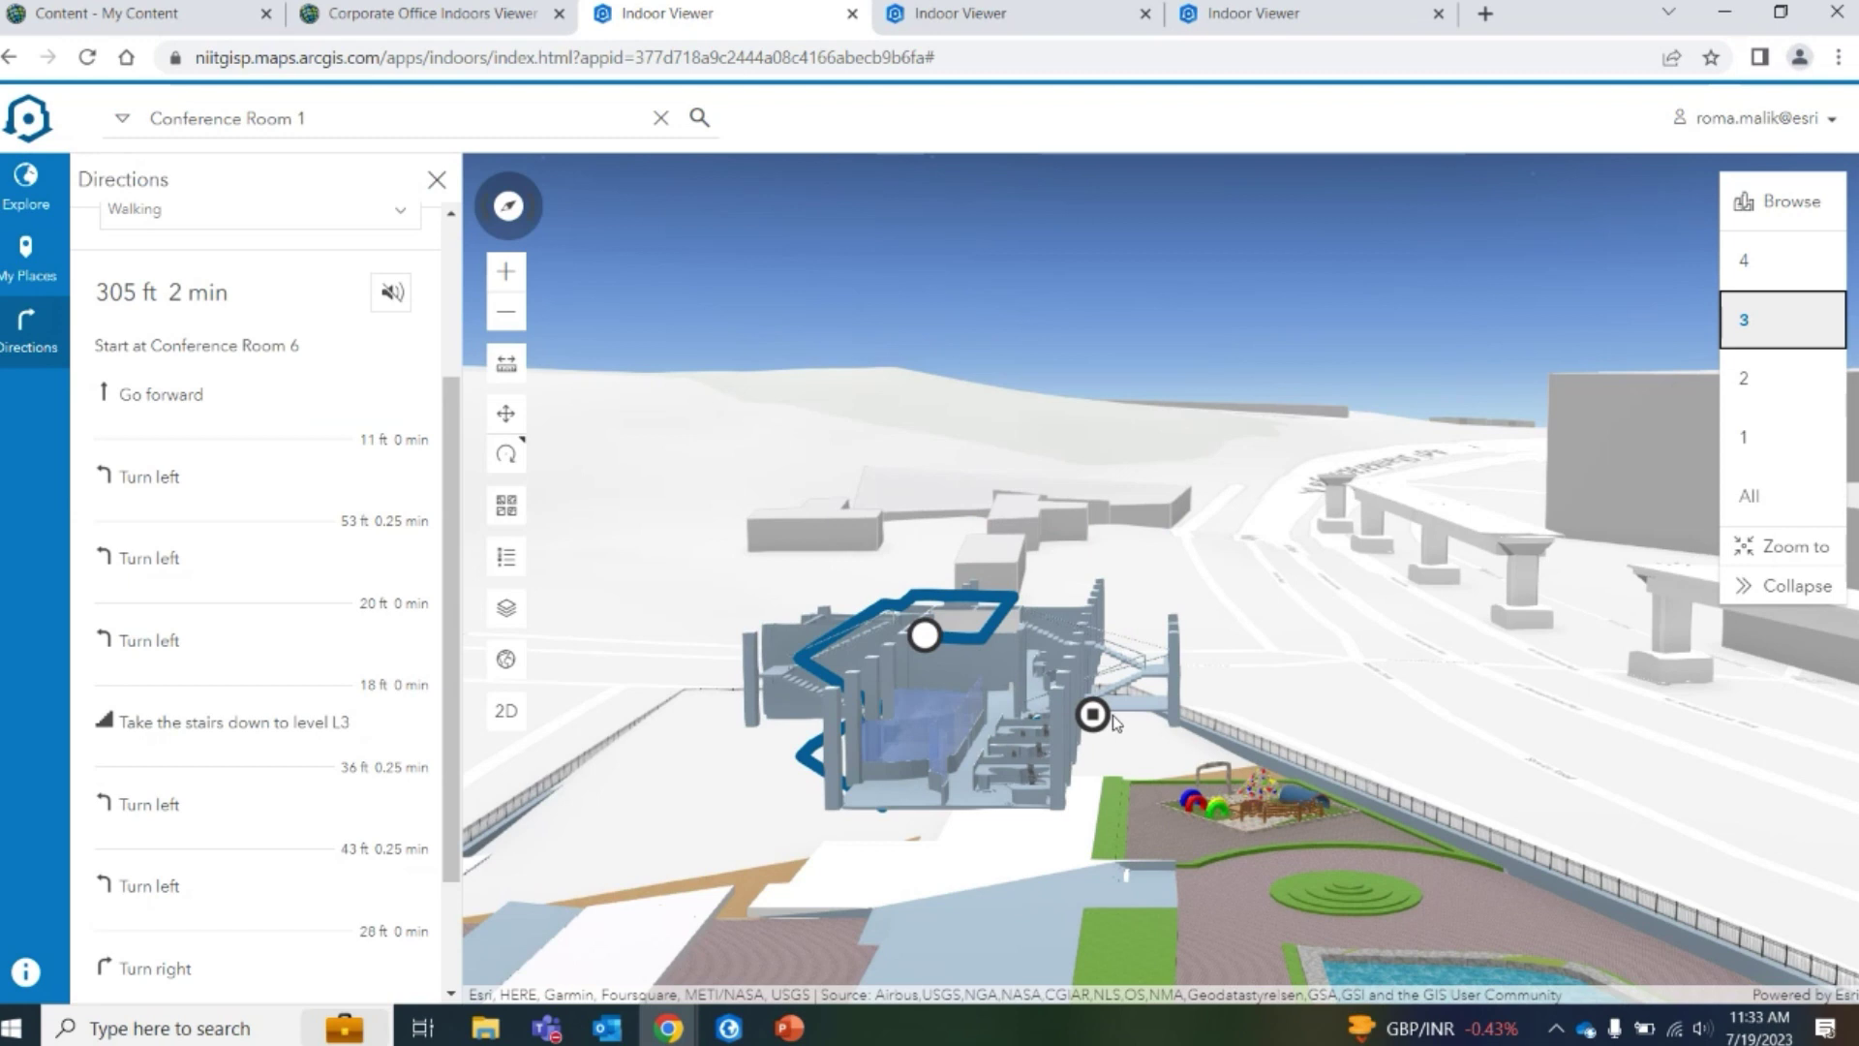
left_click_drag(994, 789, 823, 864)
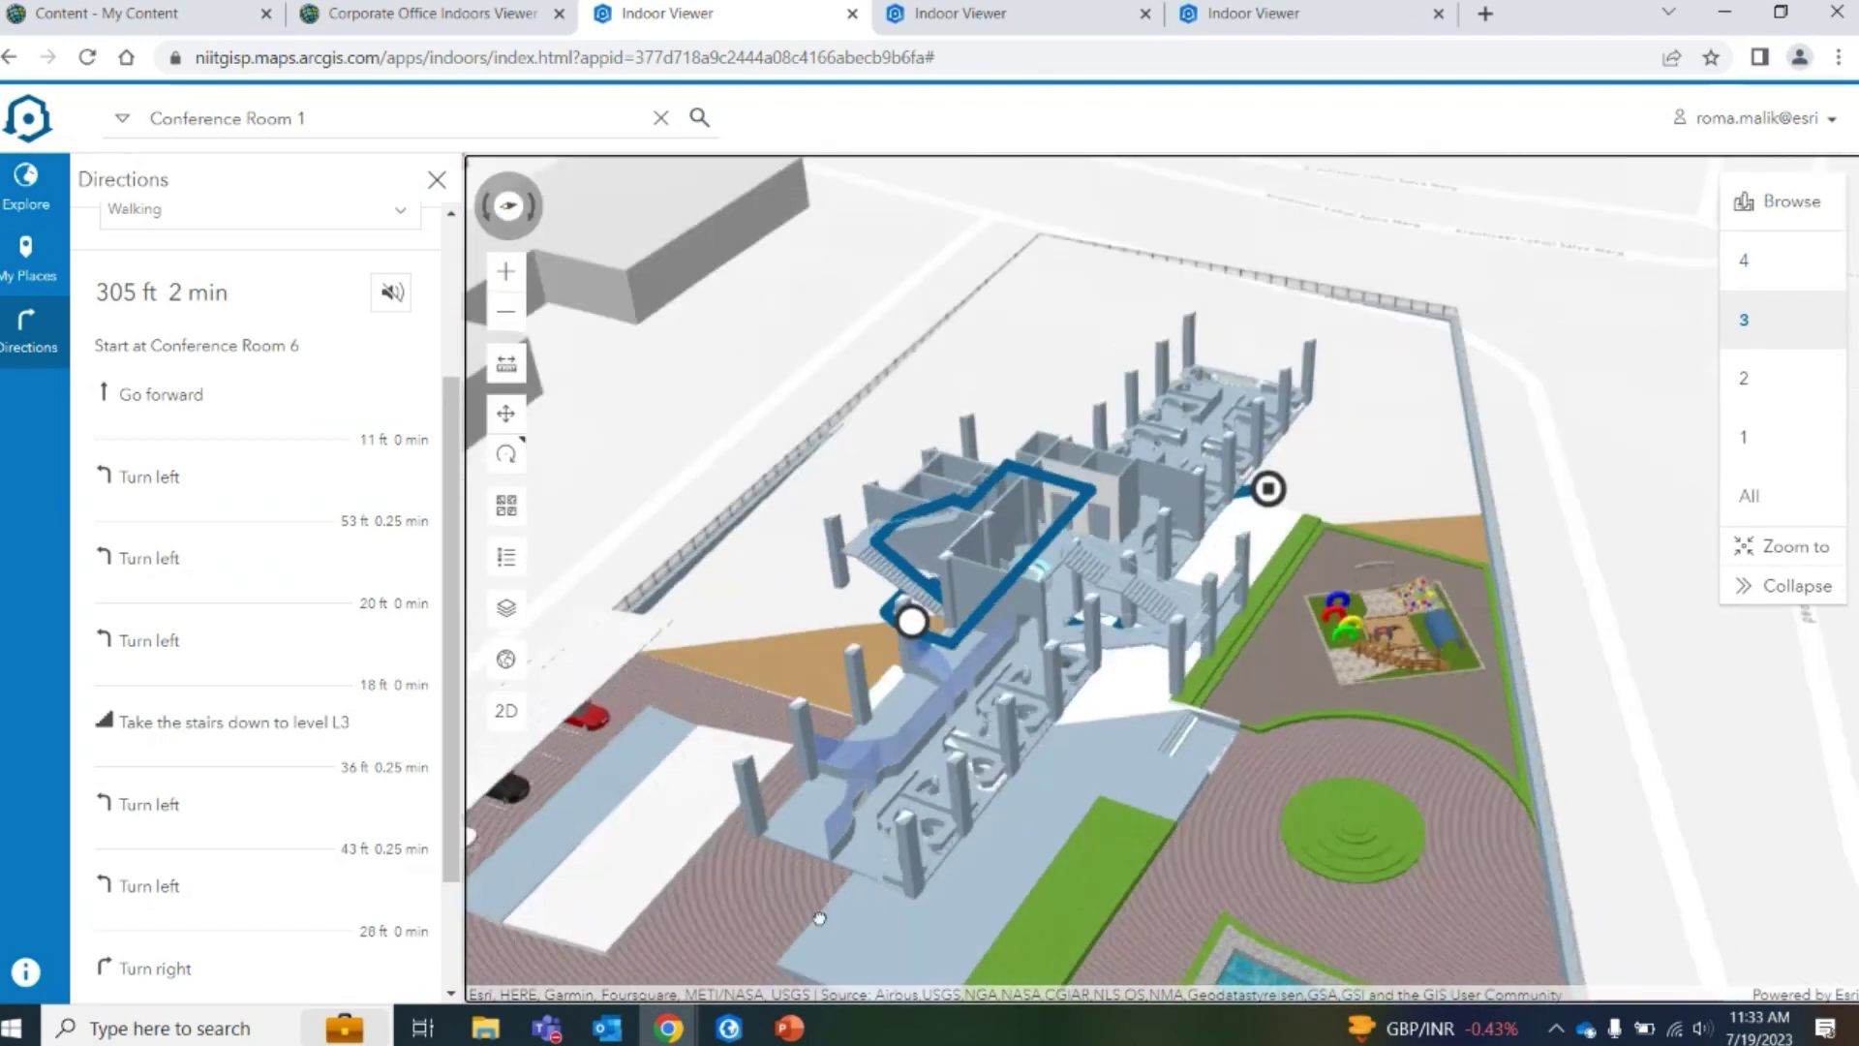
Show level 2, then add a third stop and type 'unit' into it
left_click(1786, 406)
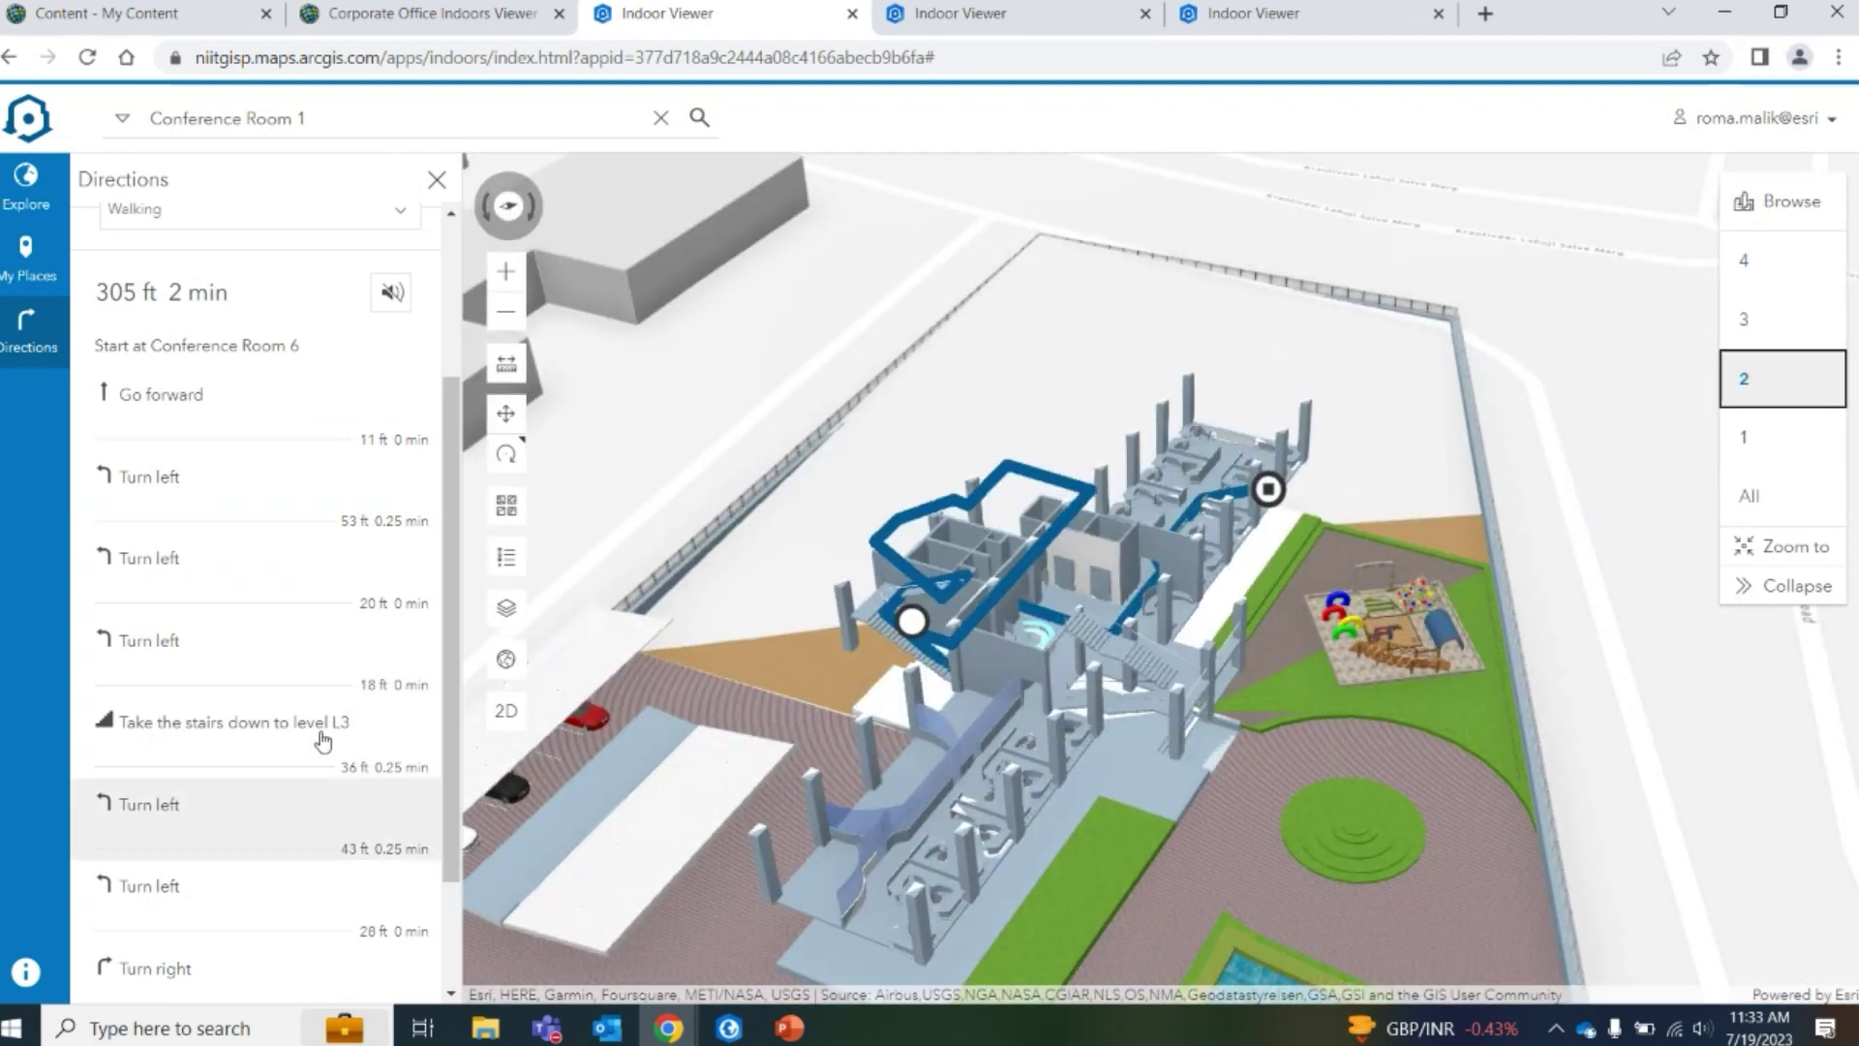
scroll(216, 905, "down", 2)
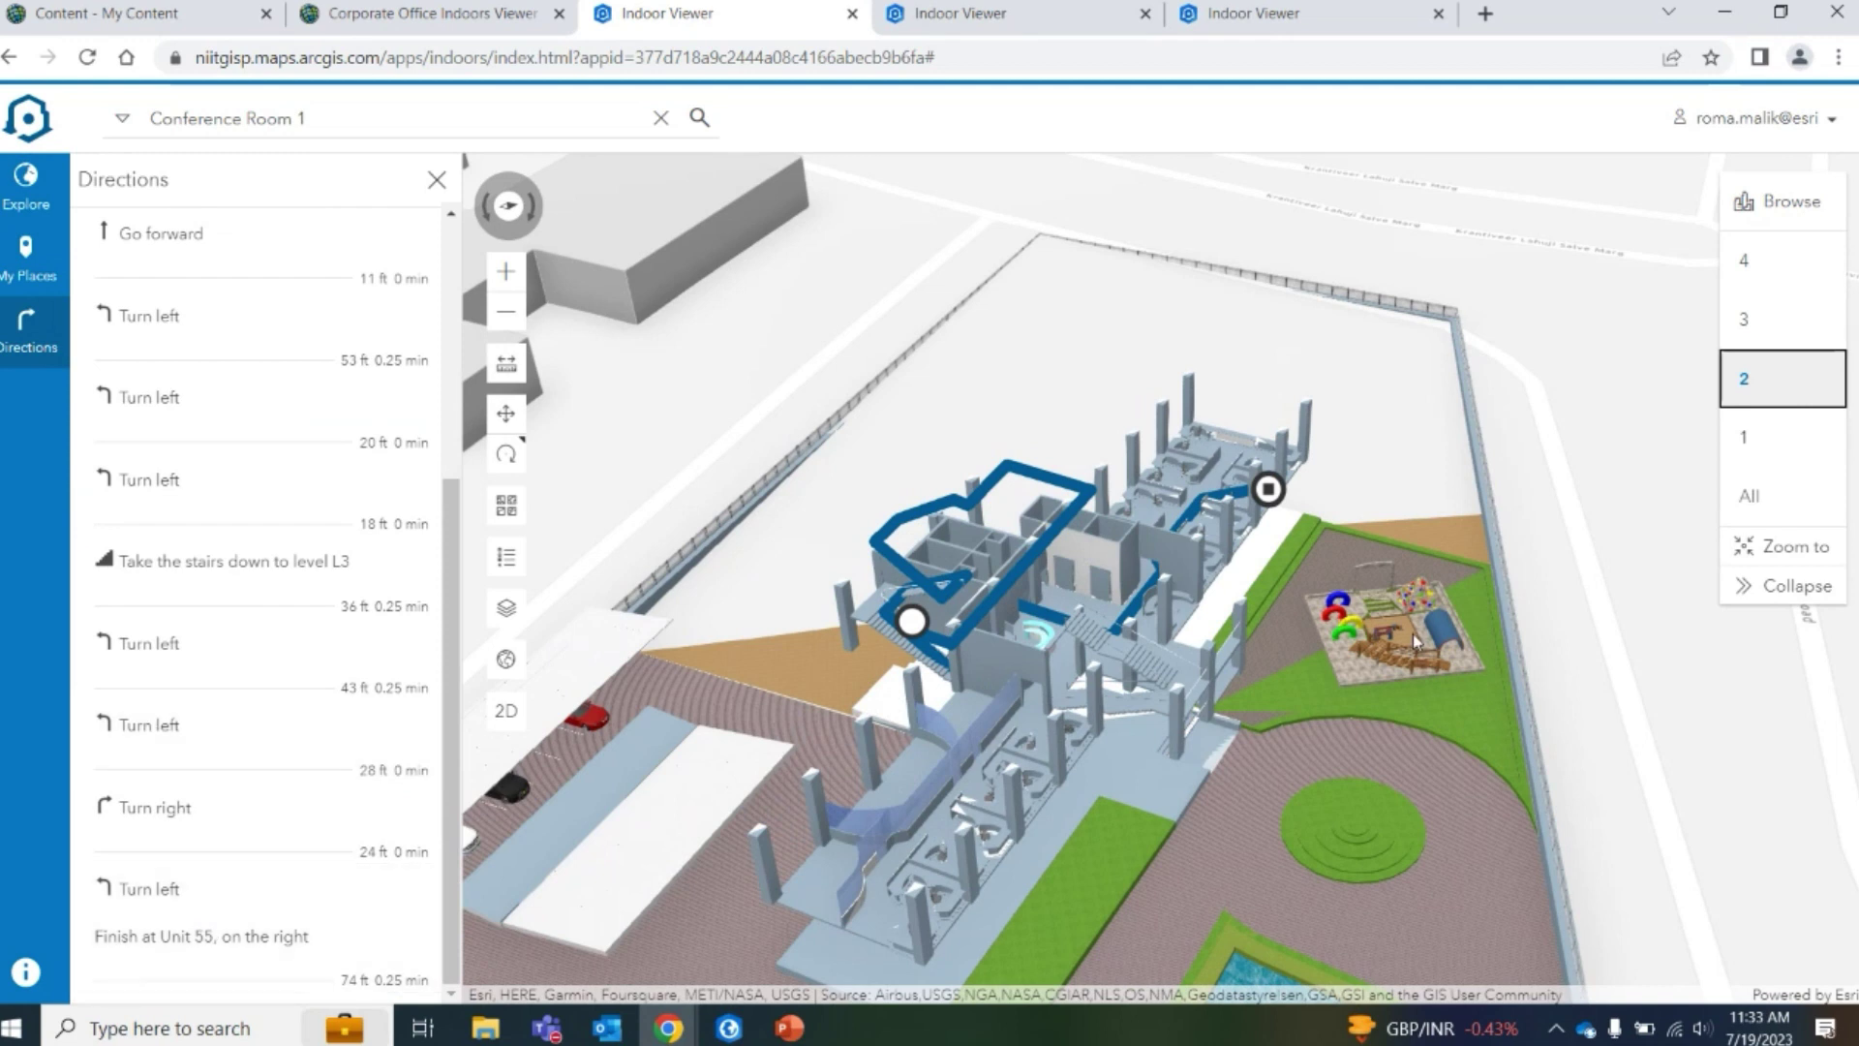
left_click_drag(1416, 639, 1115, 613)
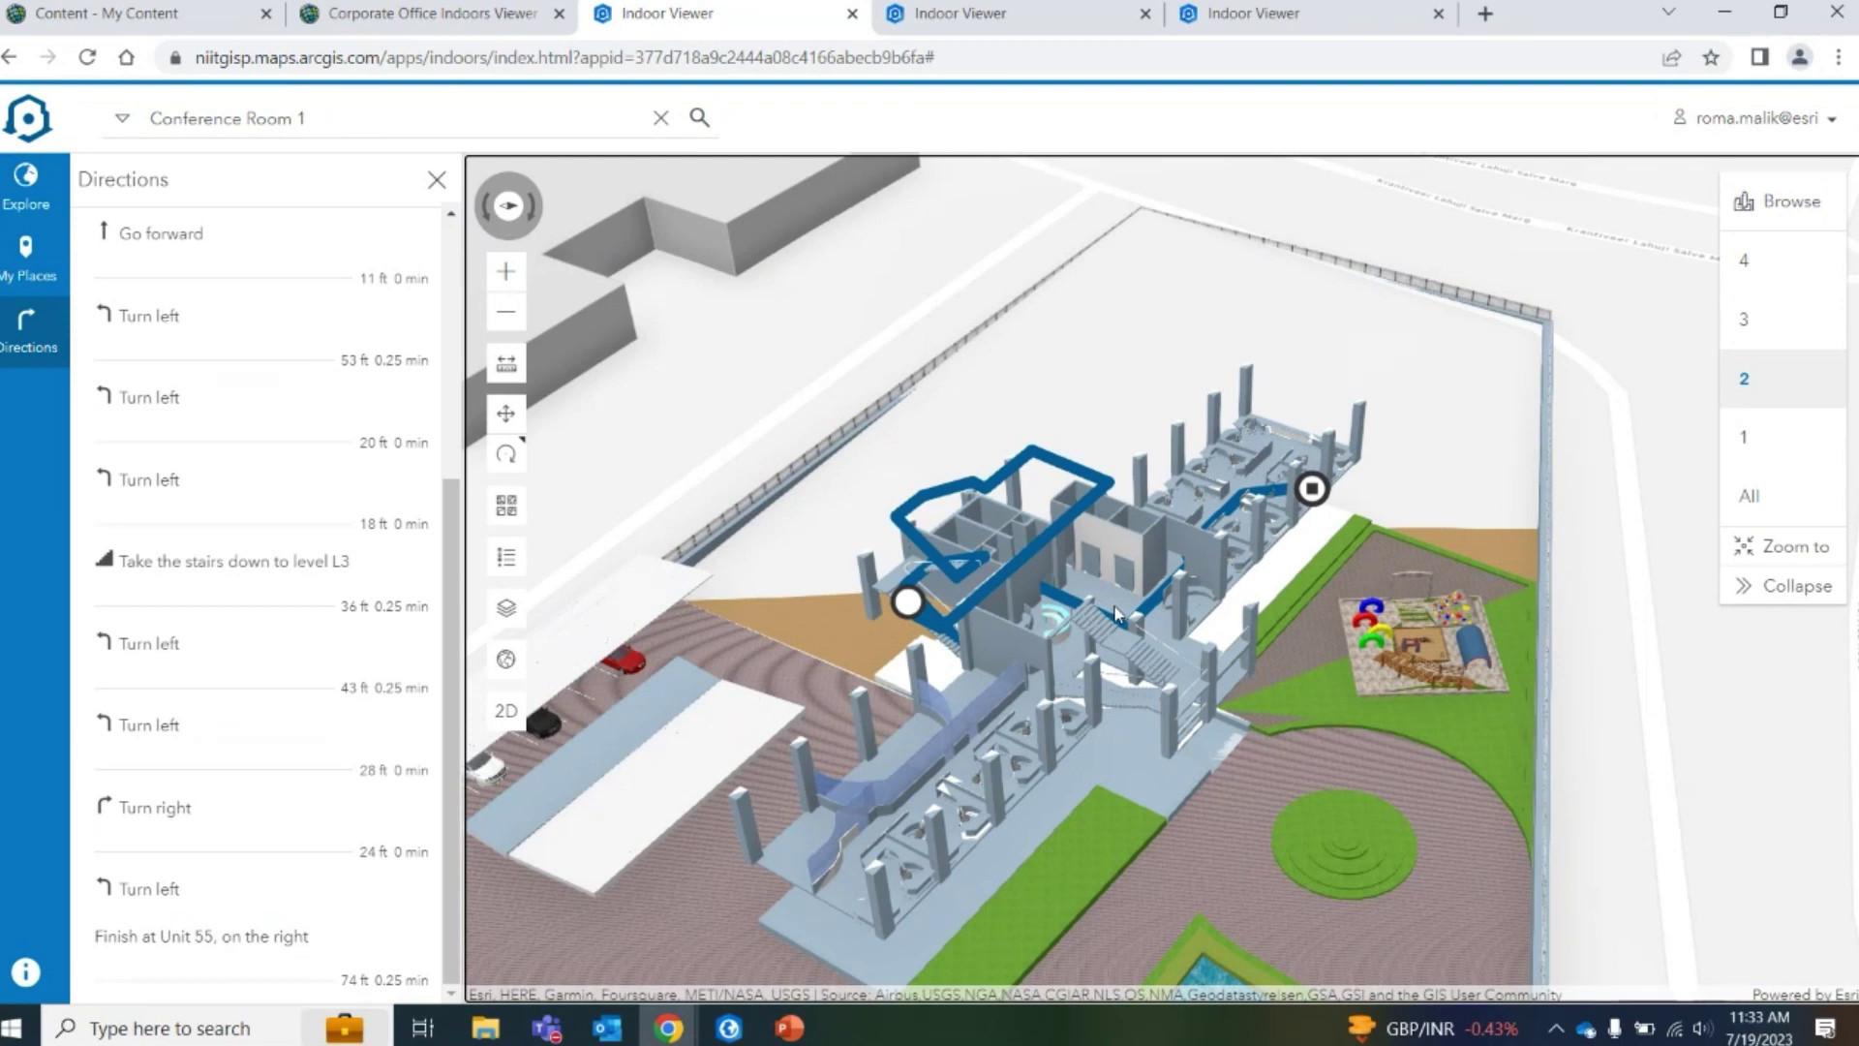
left_click_drag(1165, 604, 1179, 612)
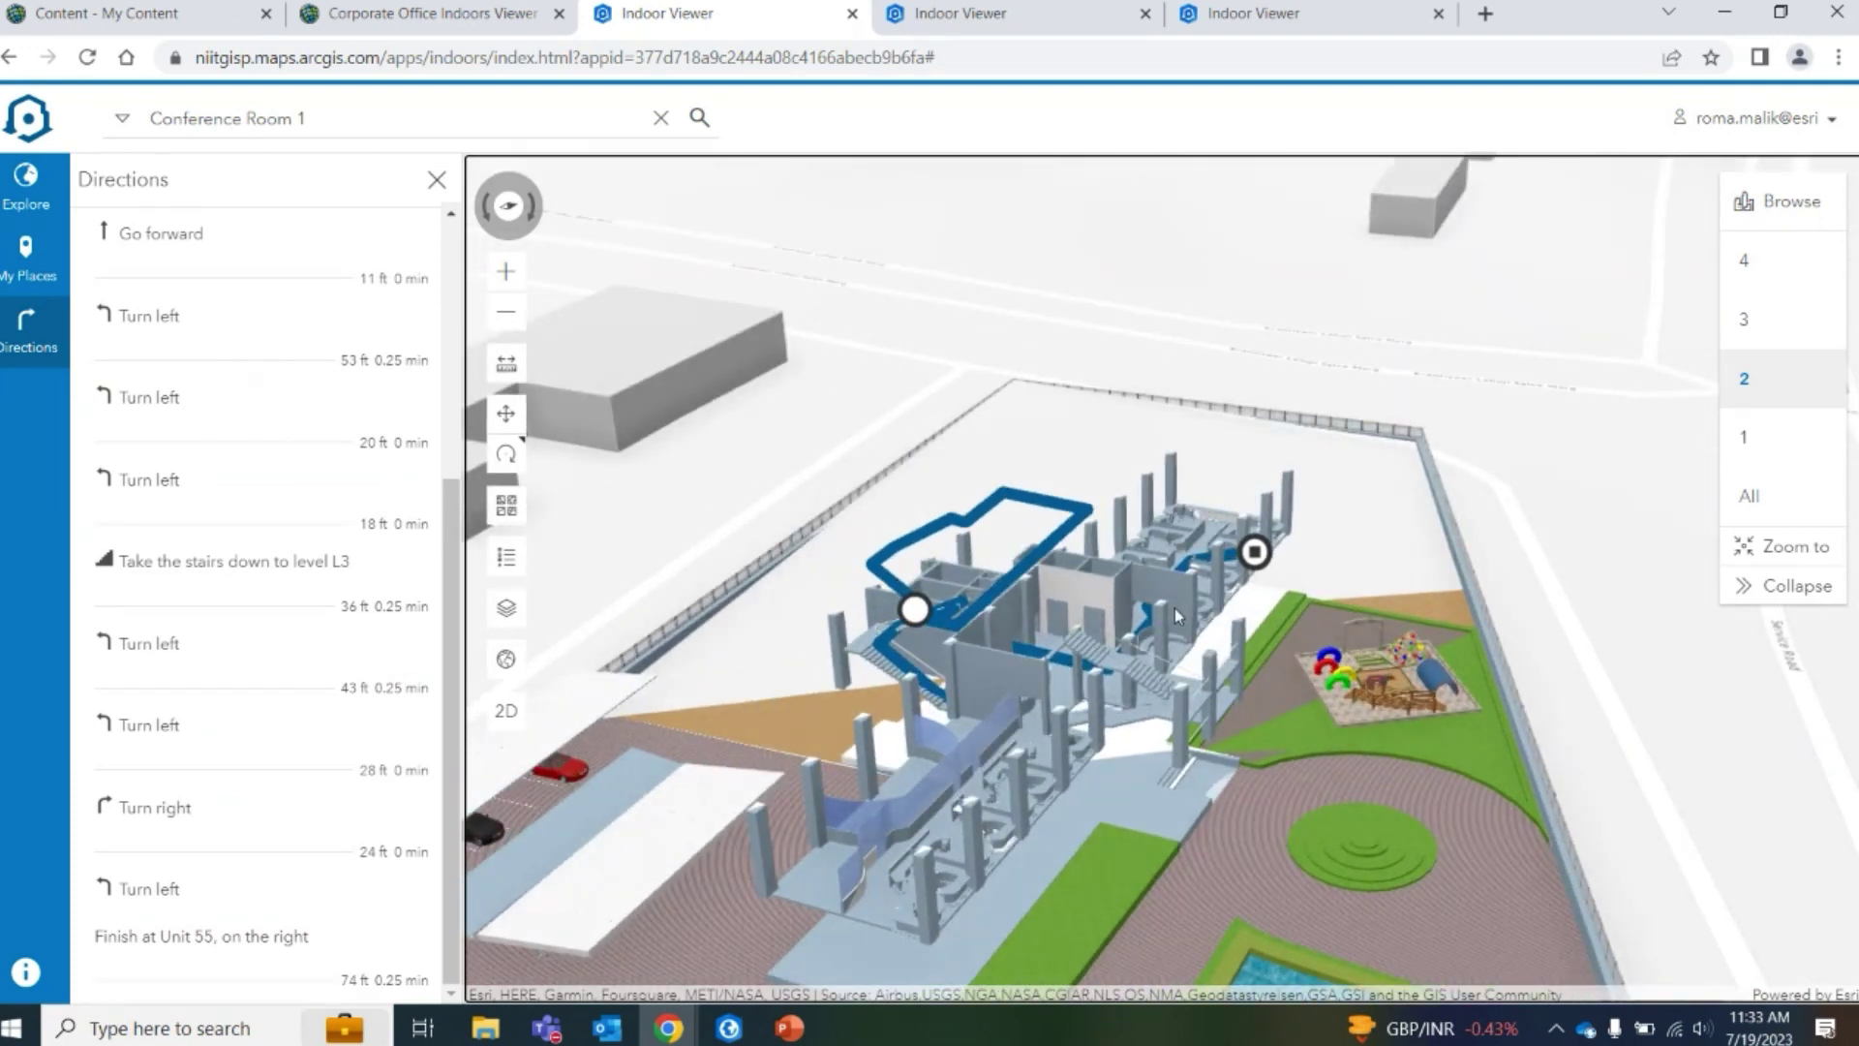
scroll(312, 777, "up", 5)
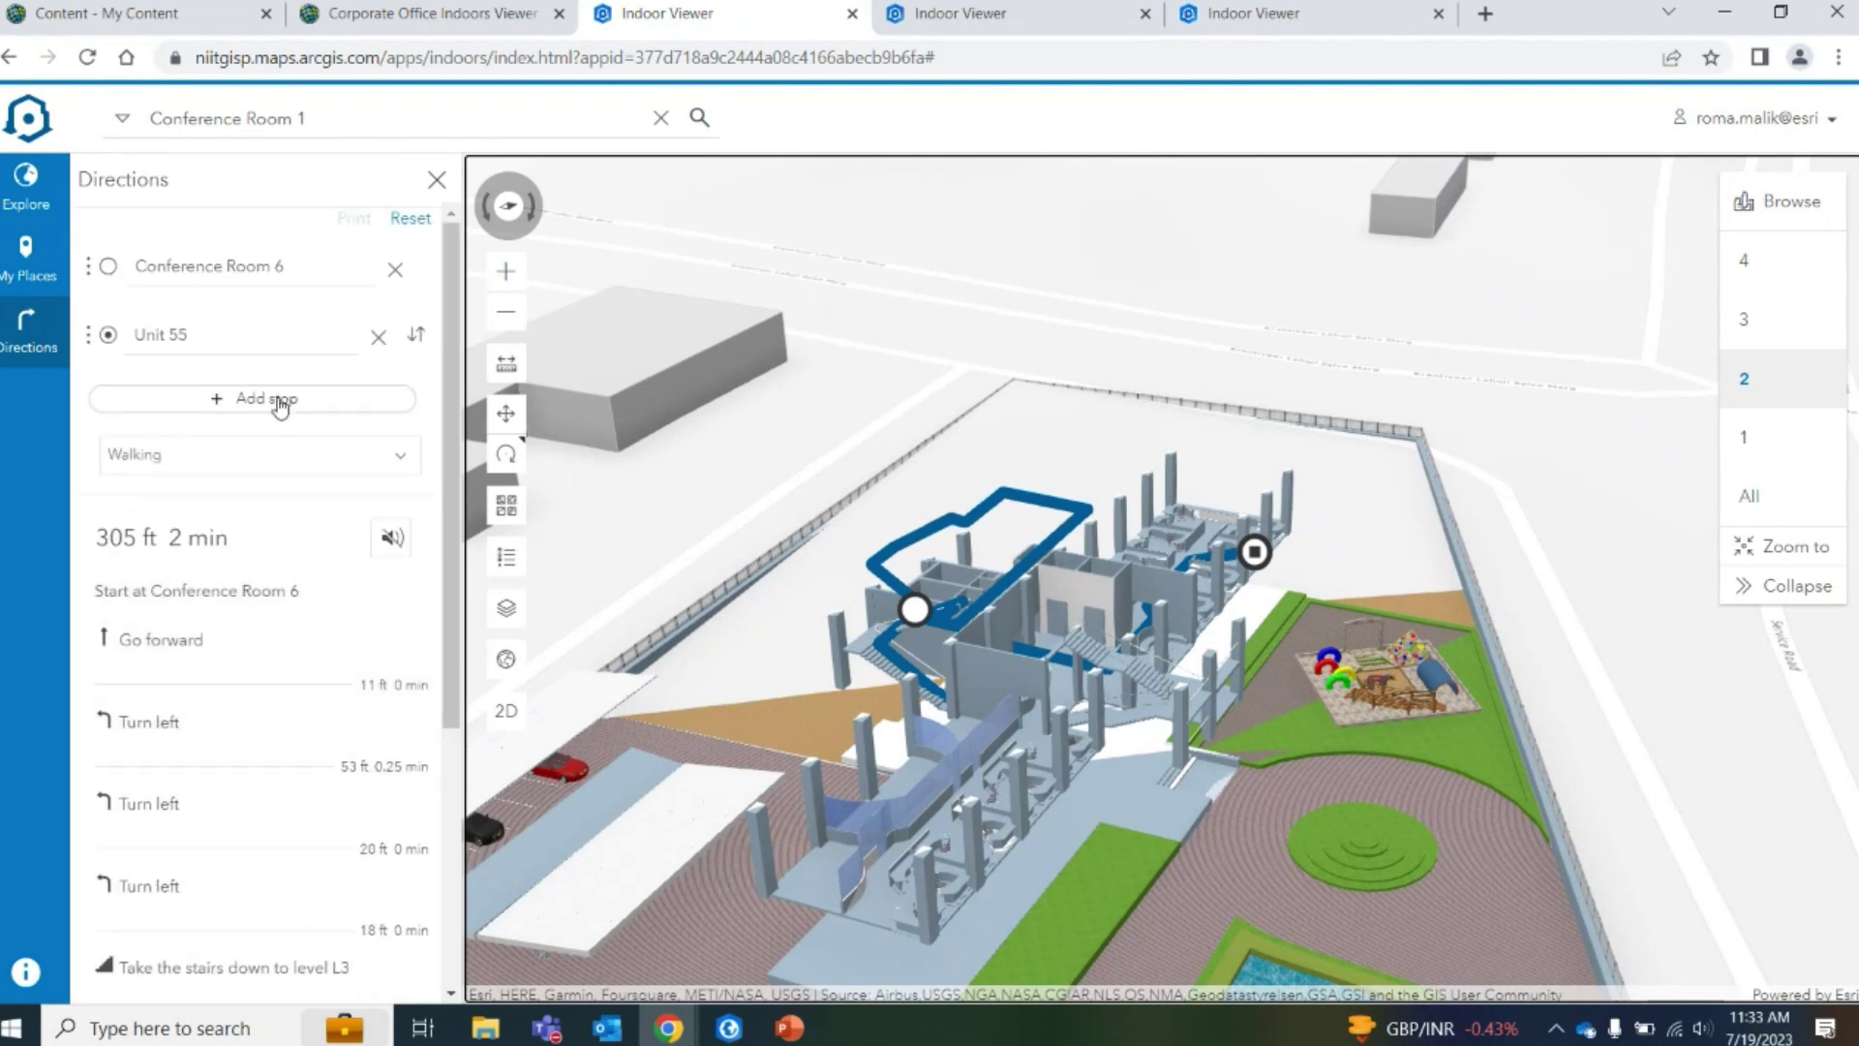
left_click(237, 405)
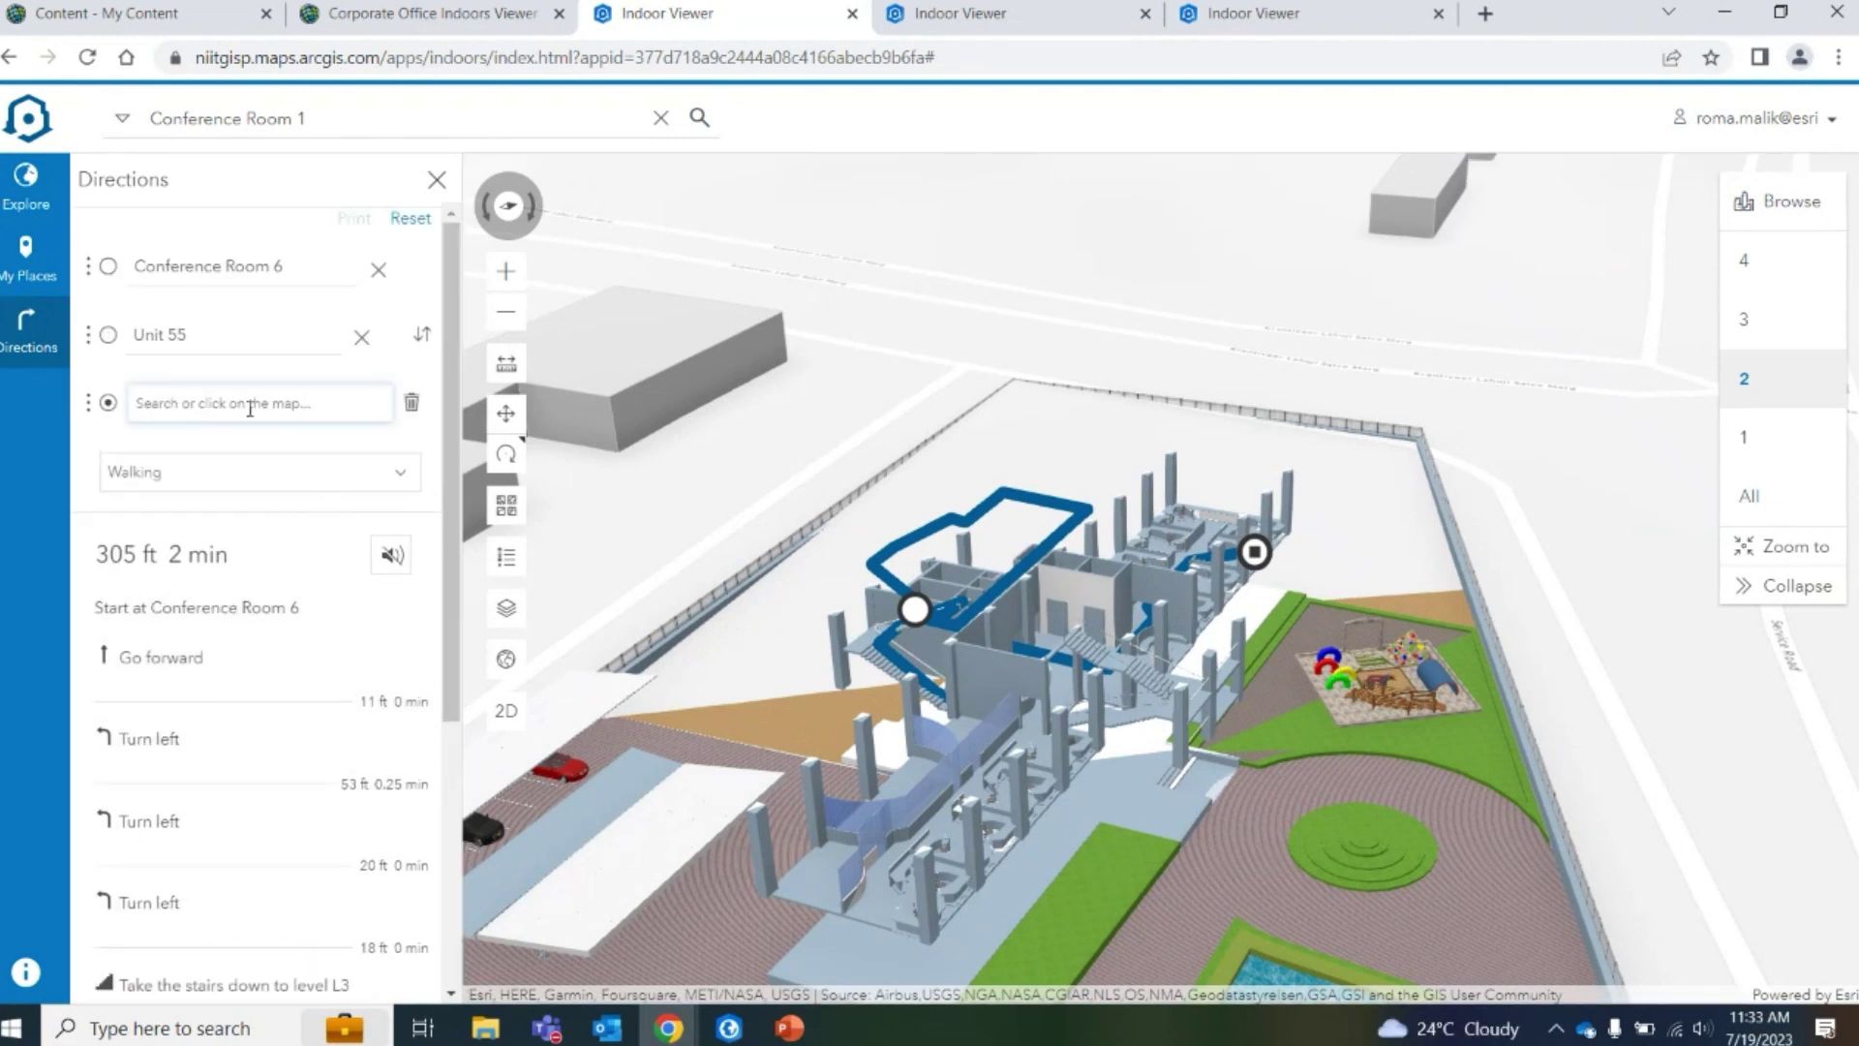
type("u")
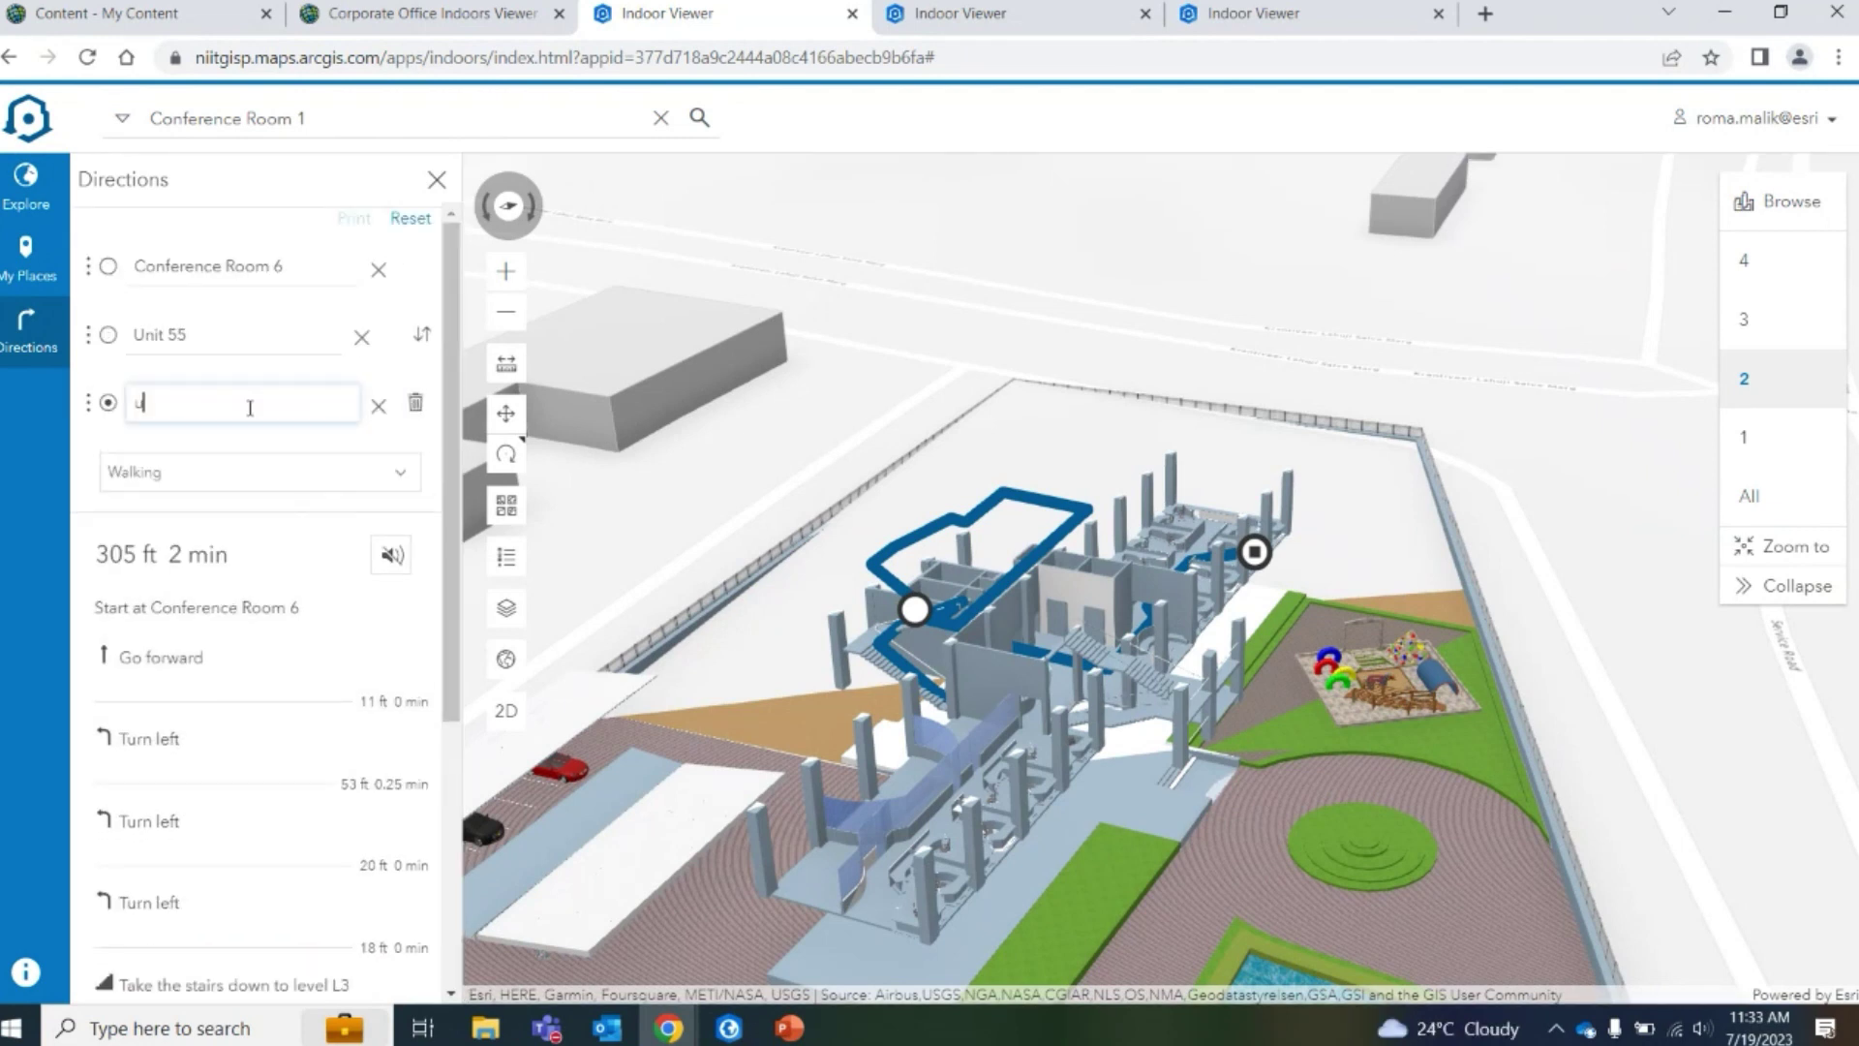
type("nit")
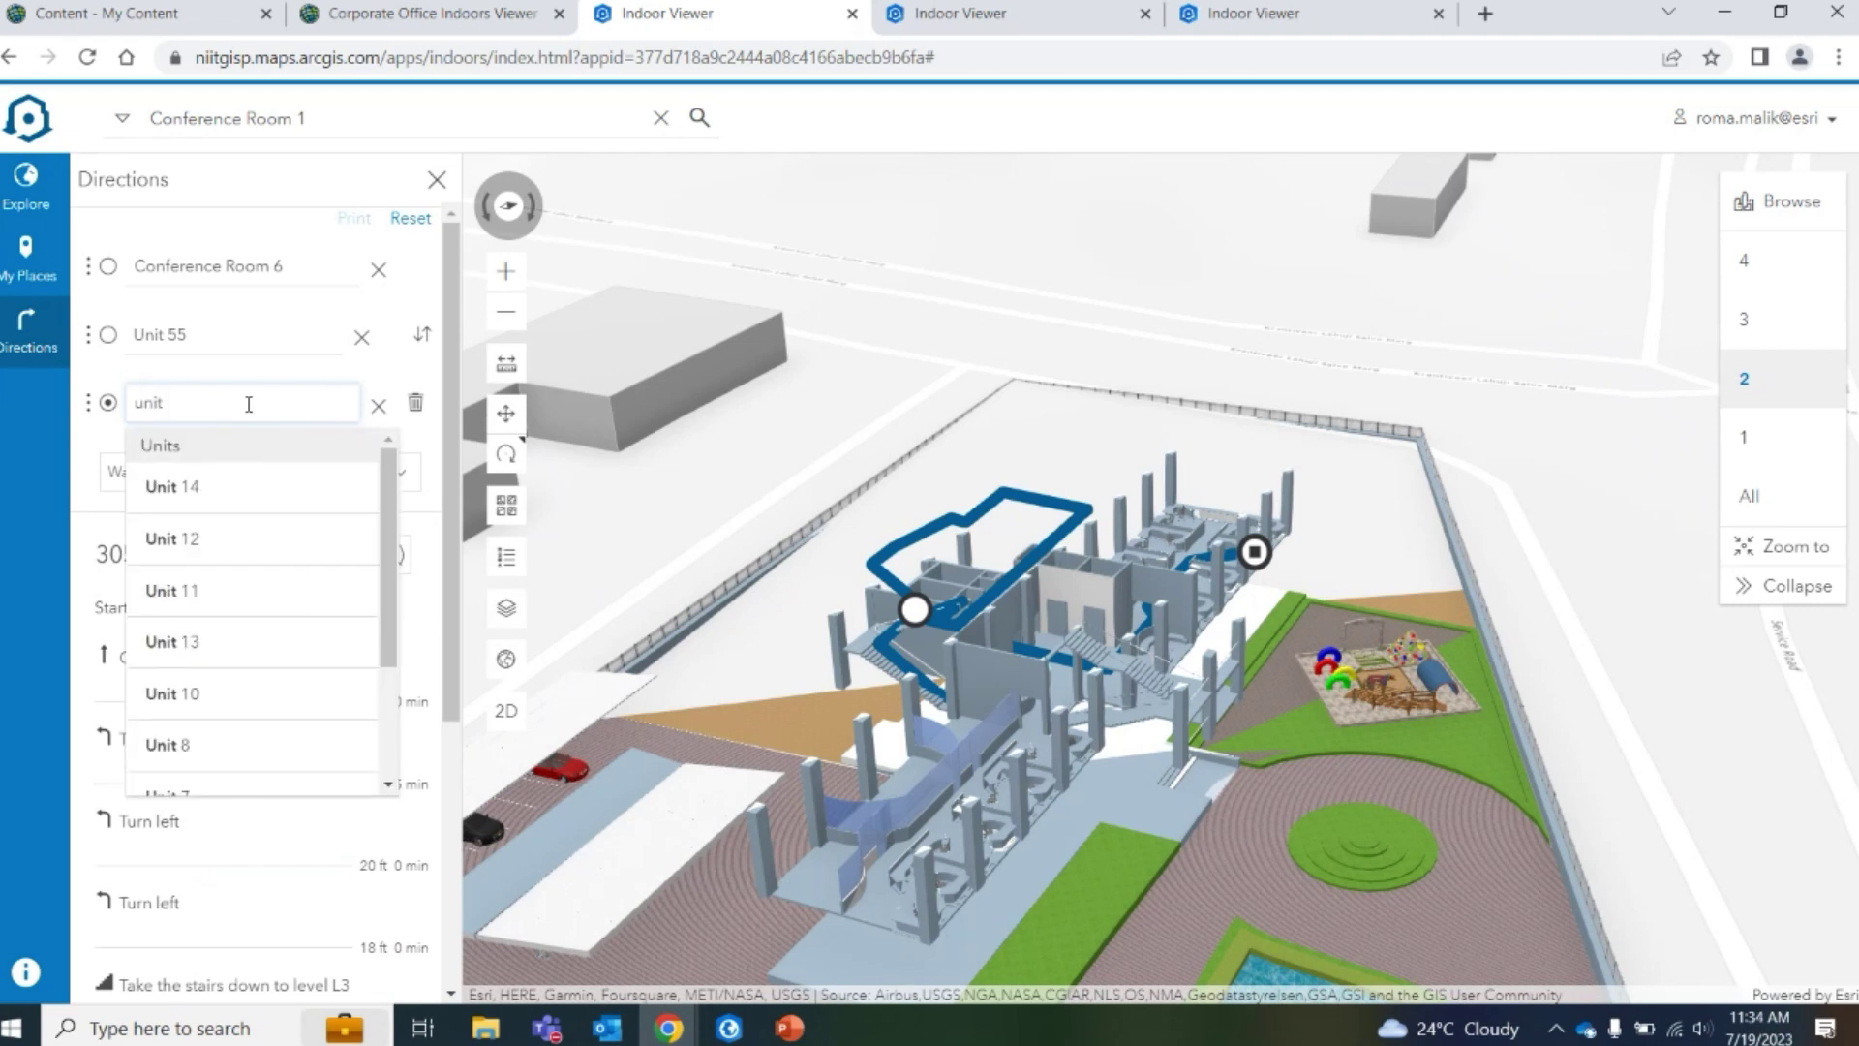
Make Unit 11 the third stop, review the route steps, then clear that stop
left_click(241, 591)
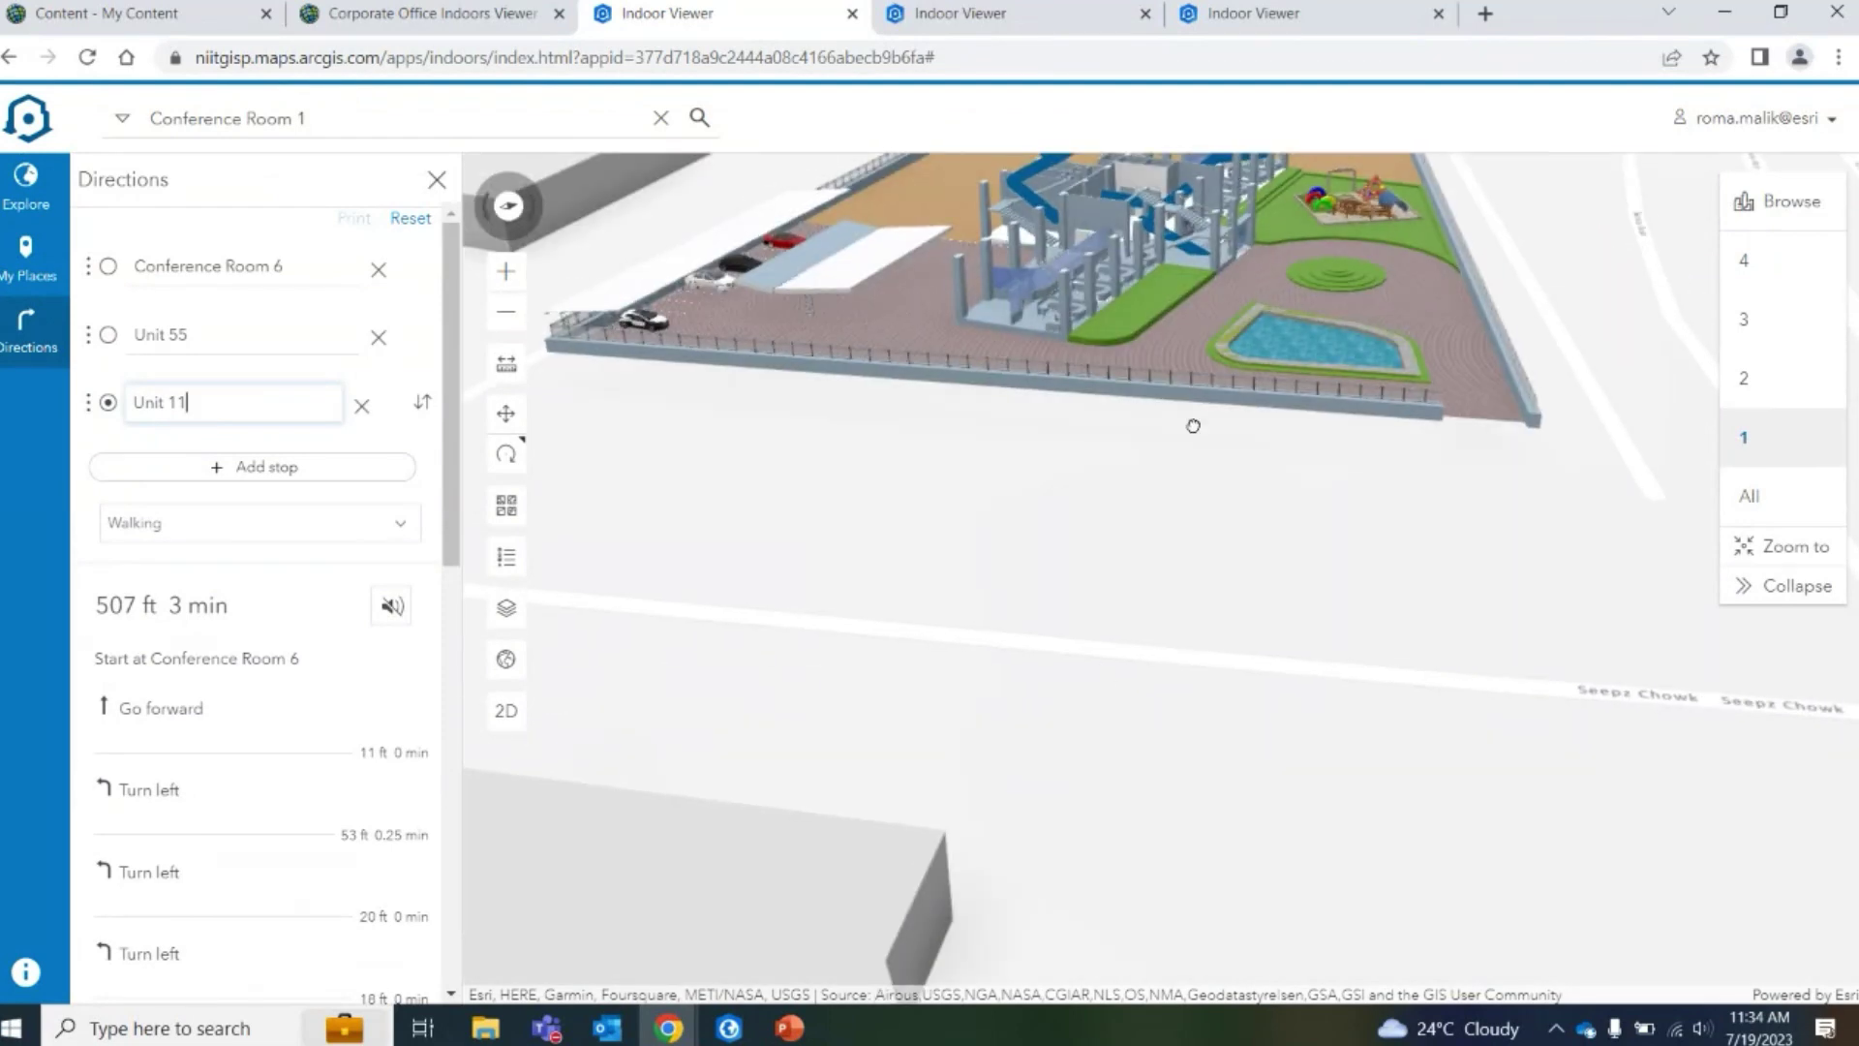
scroll(1222, 394, "up", 3)
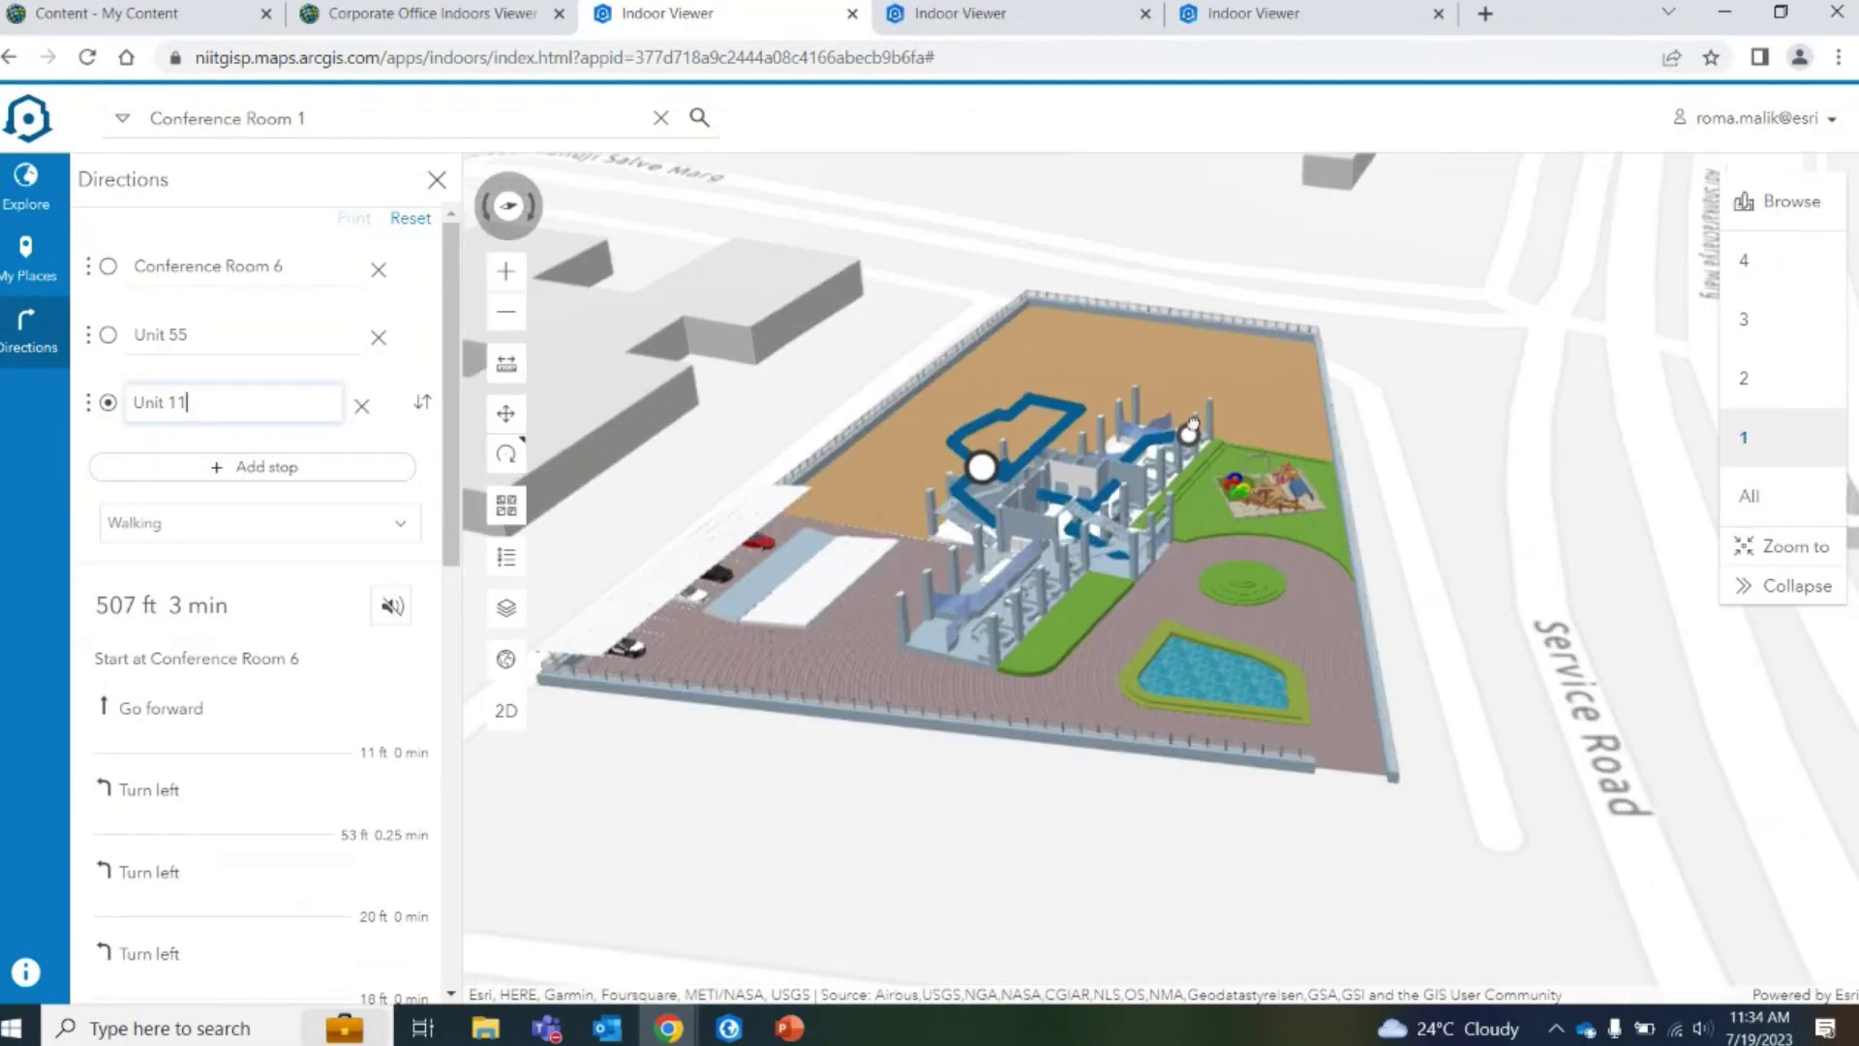
scroll(1193, 423, "up", 3)
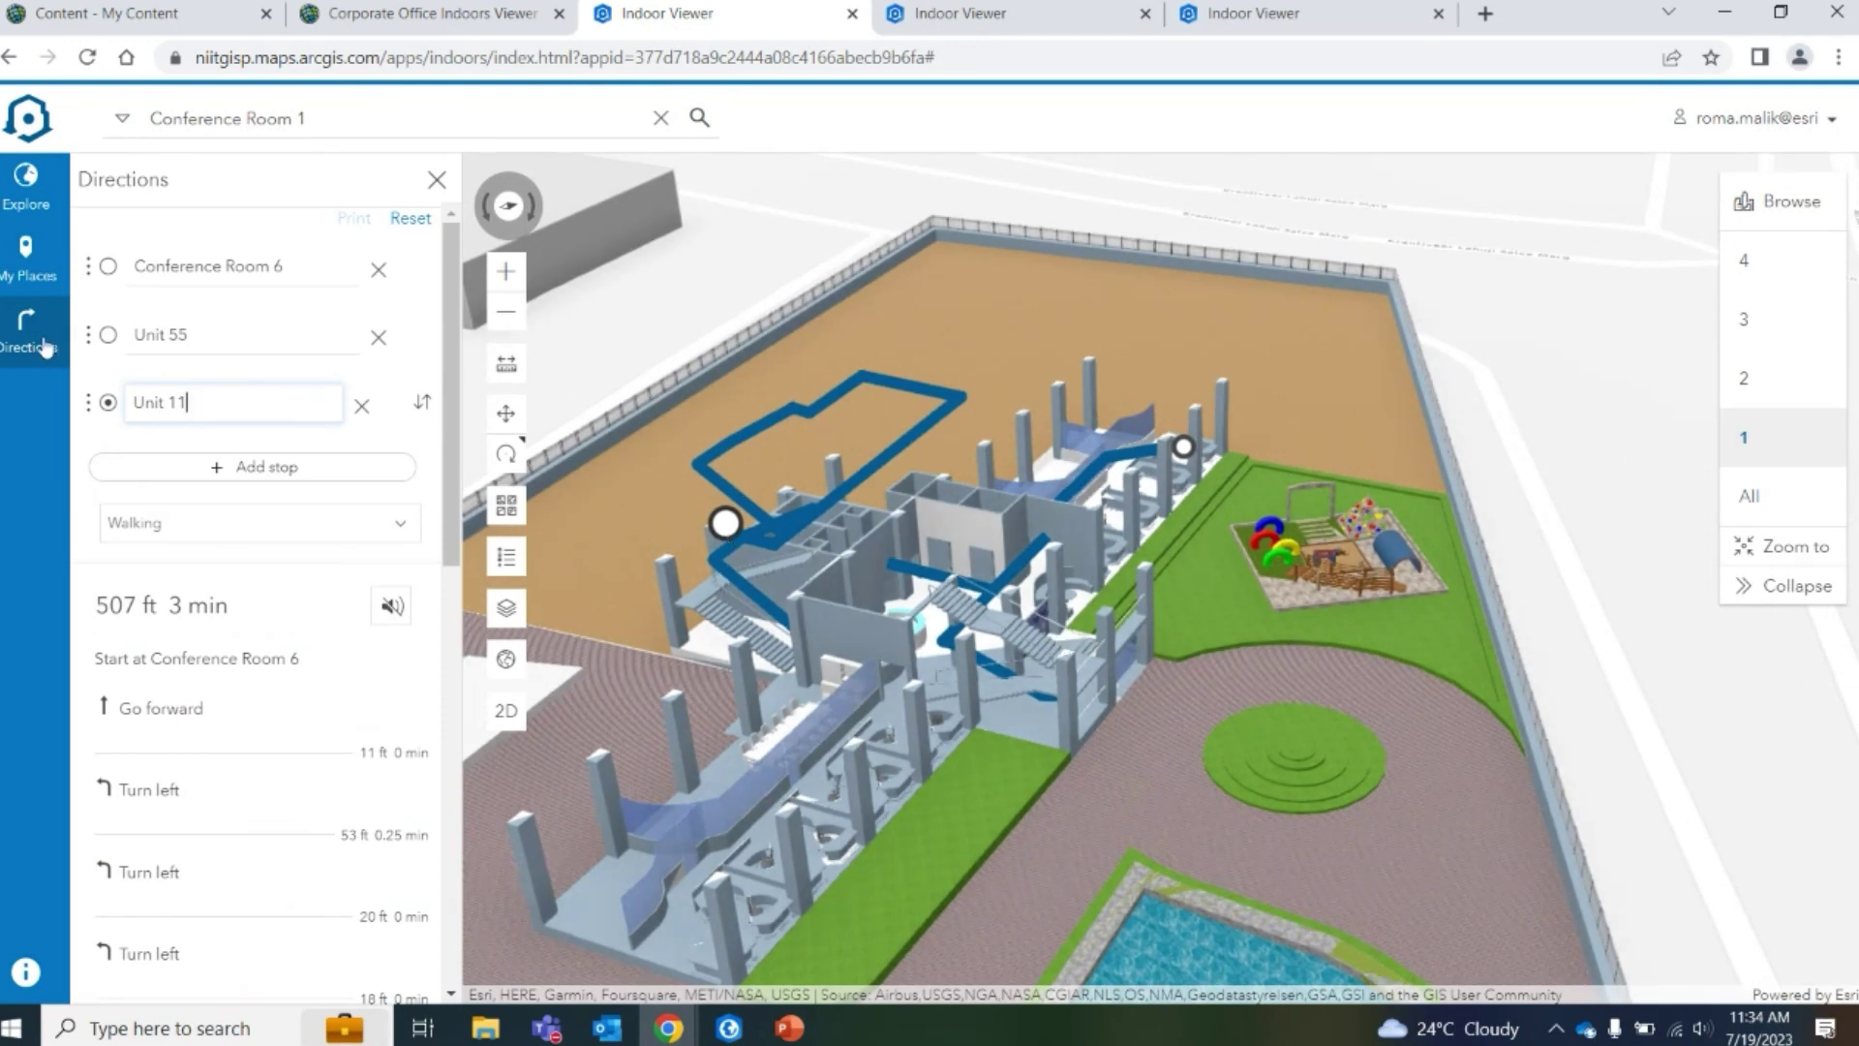
scroll(328, 706, "down", 10)
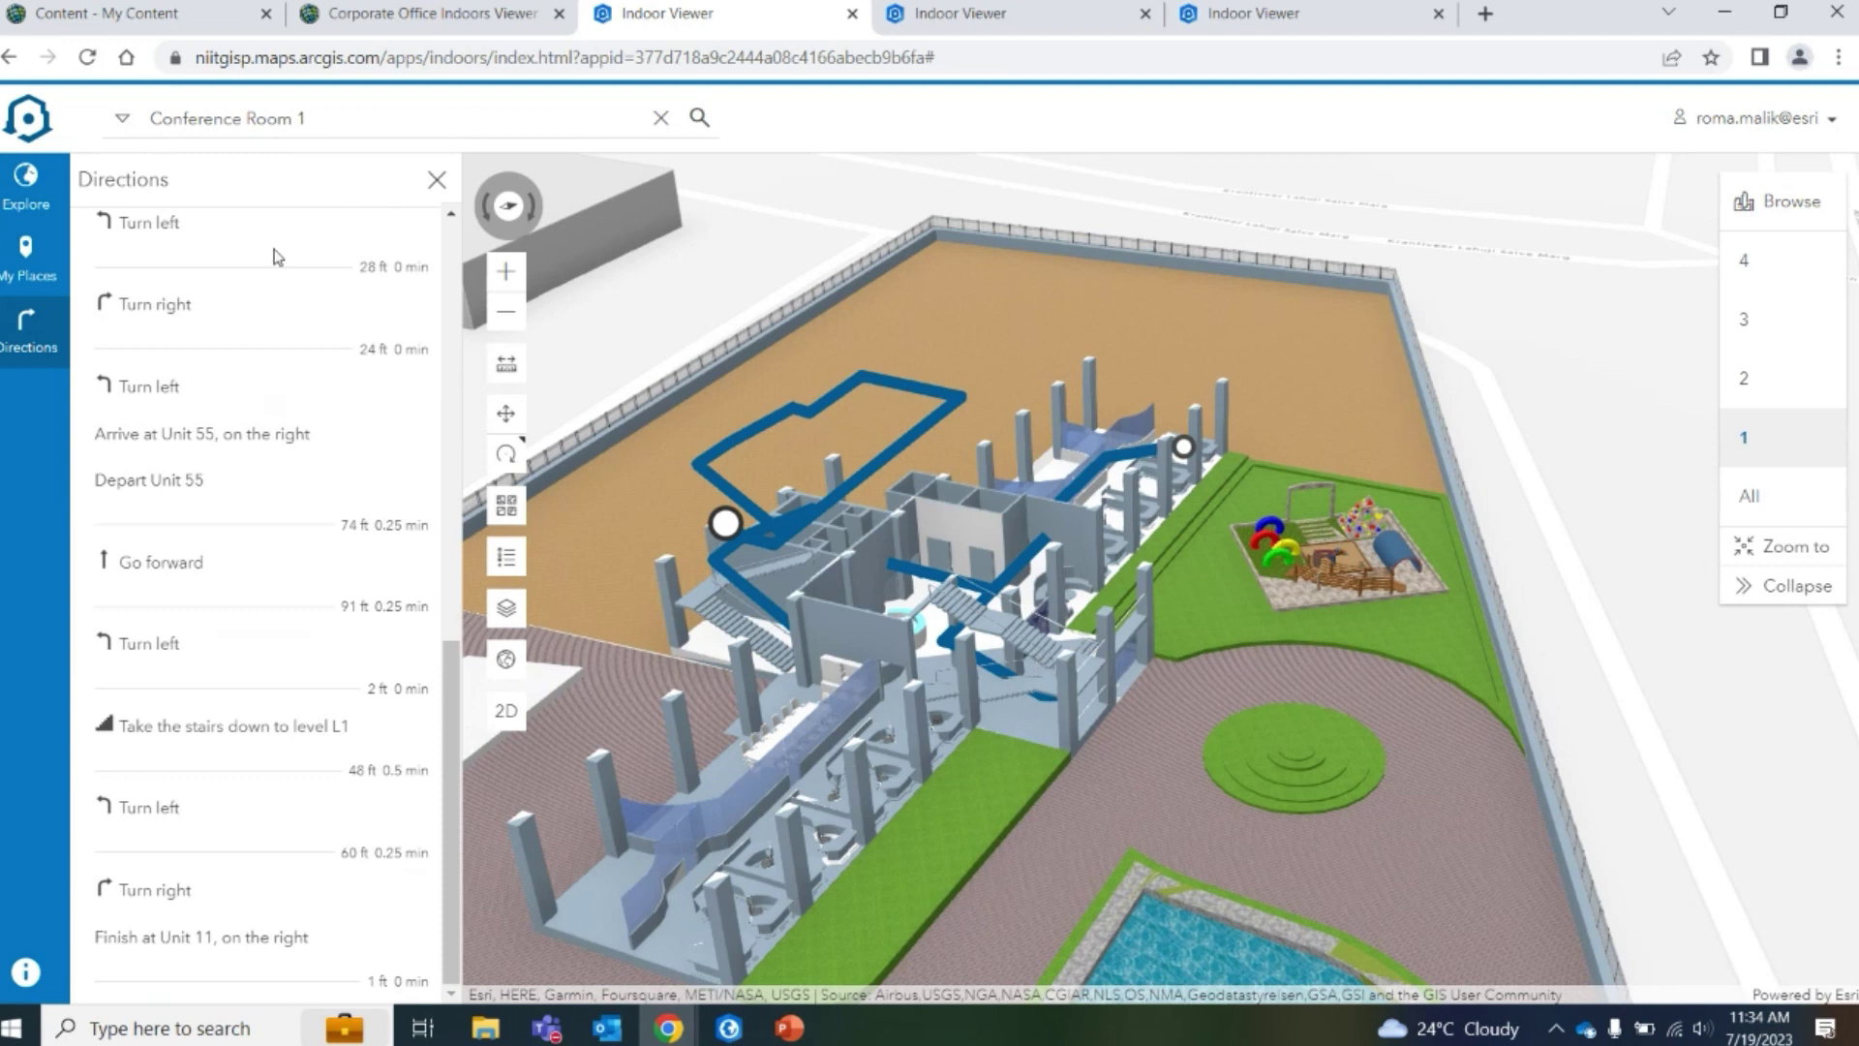
scroll(254, 474, "up", 3)
scroll(256, 476, "up", 10)
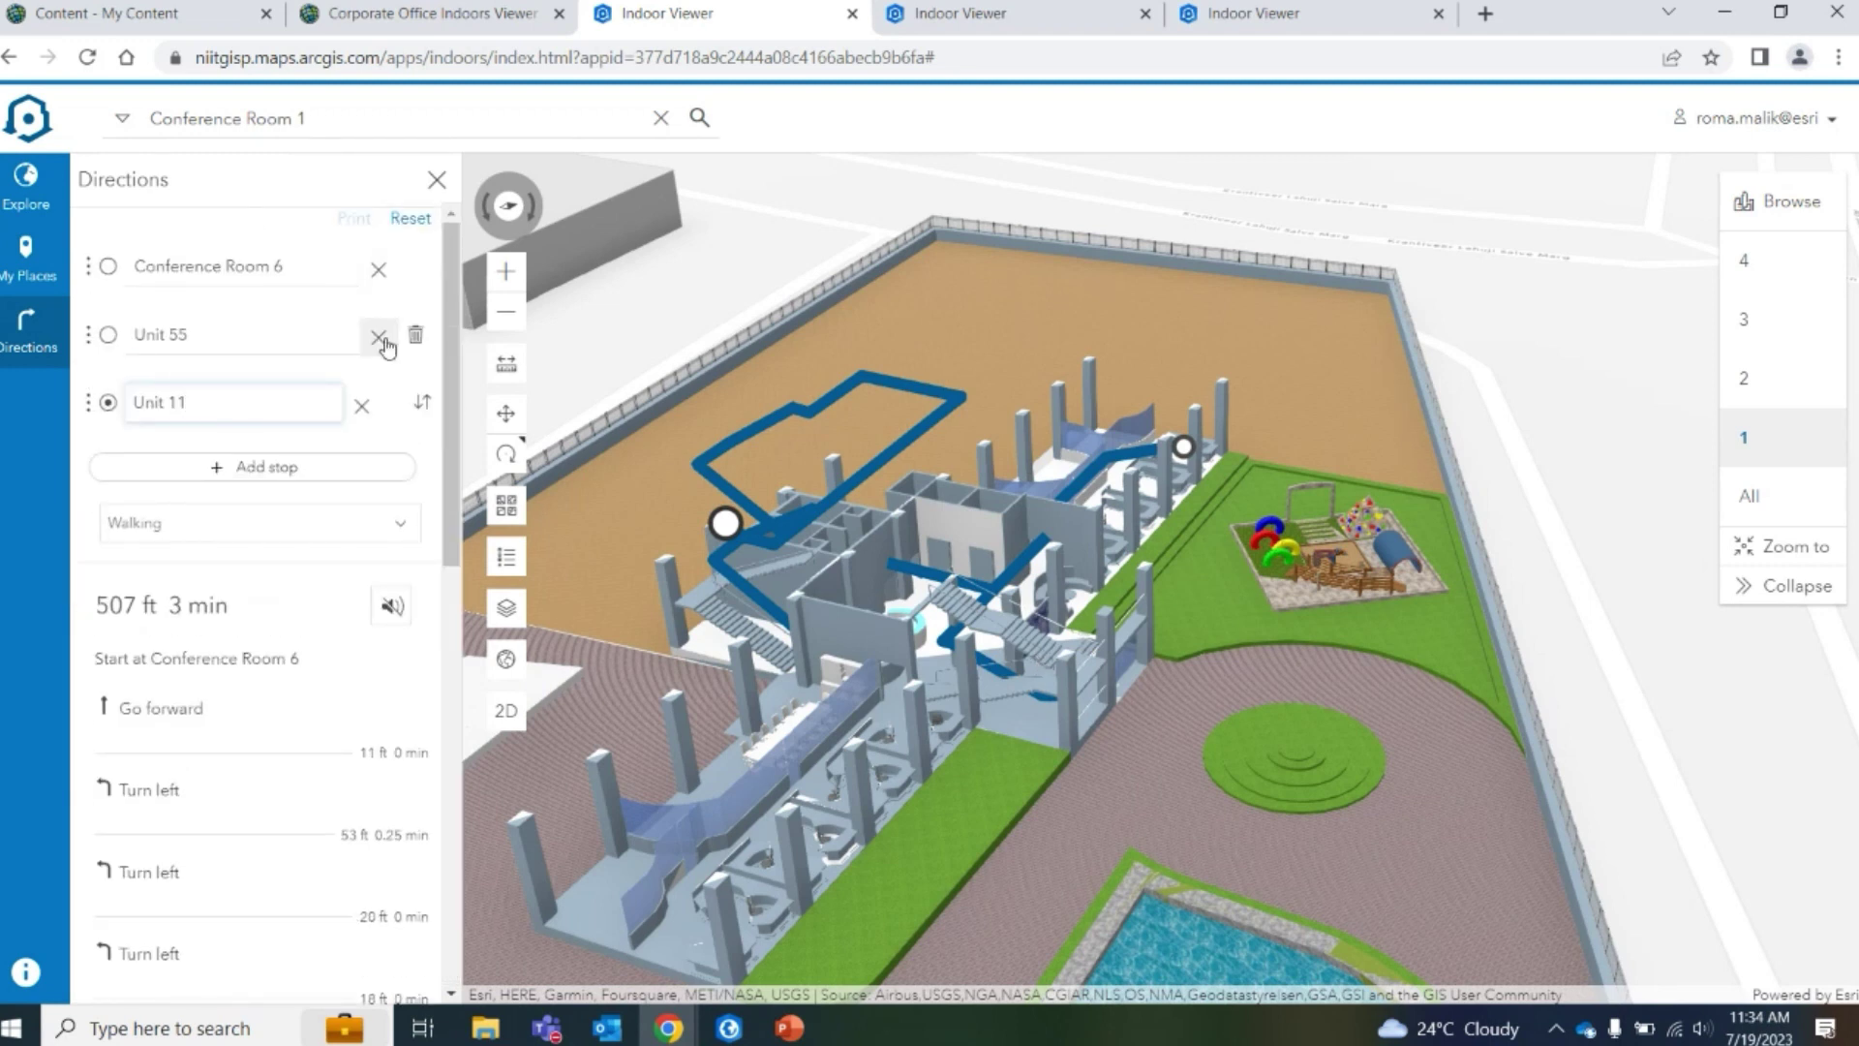
left_click(378, 403)
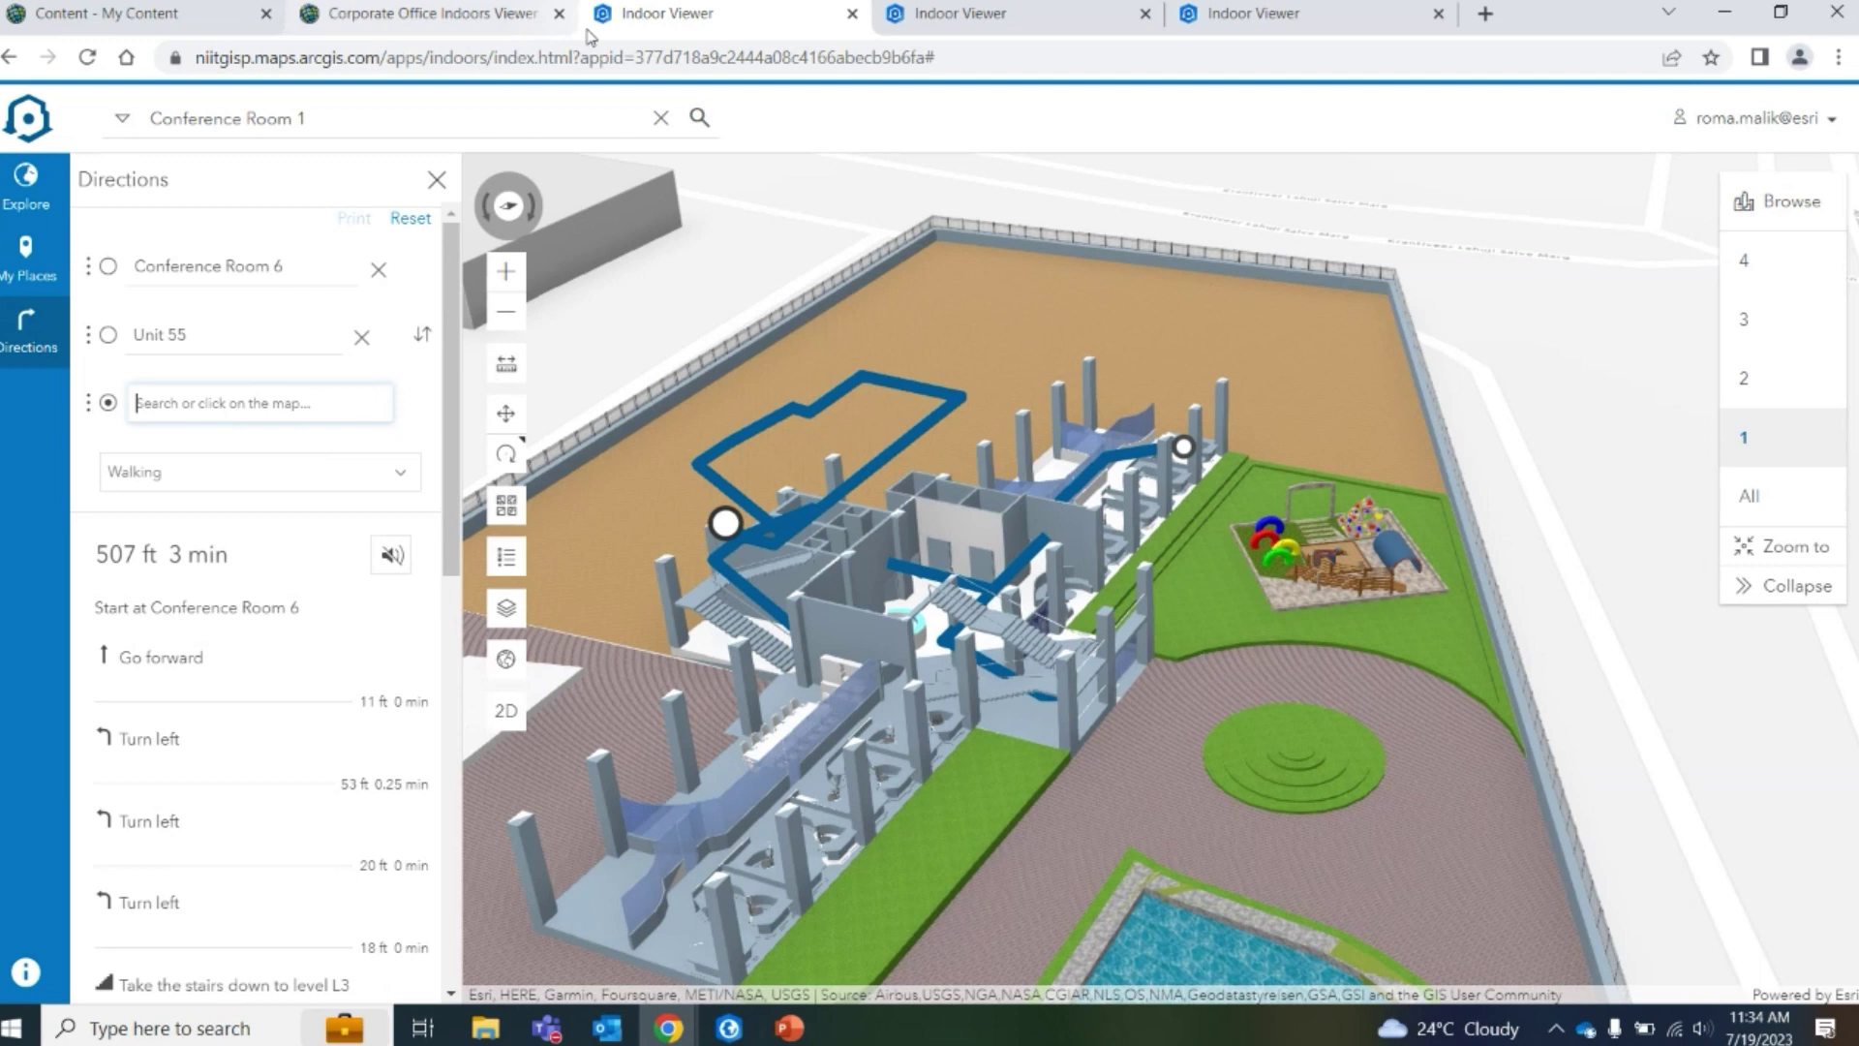
left_click(371, 117)
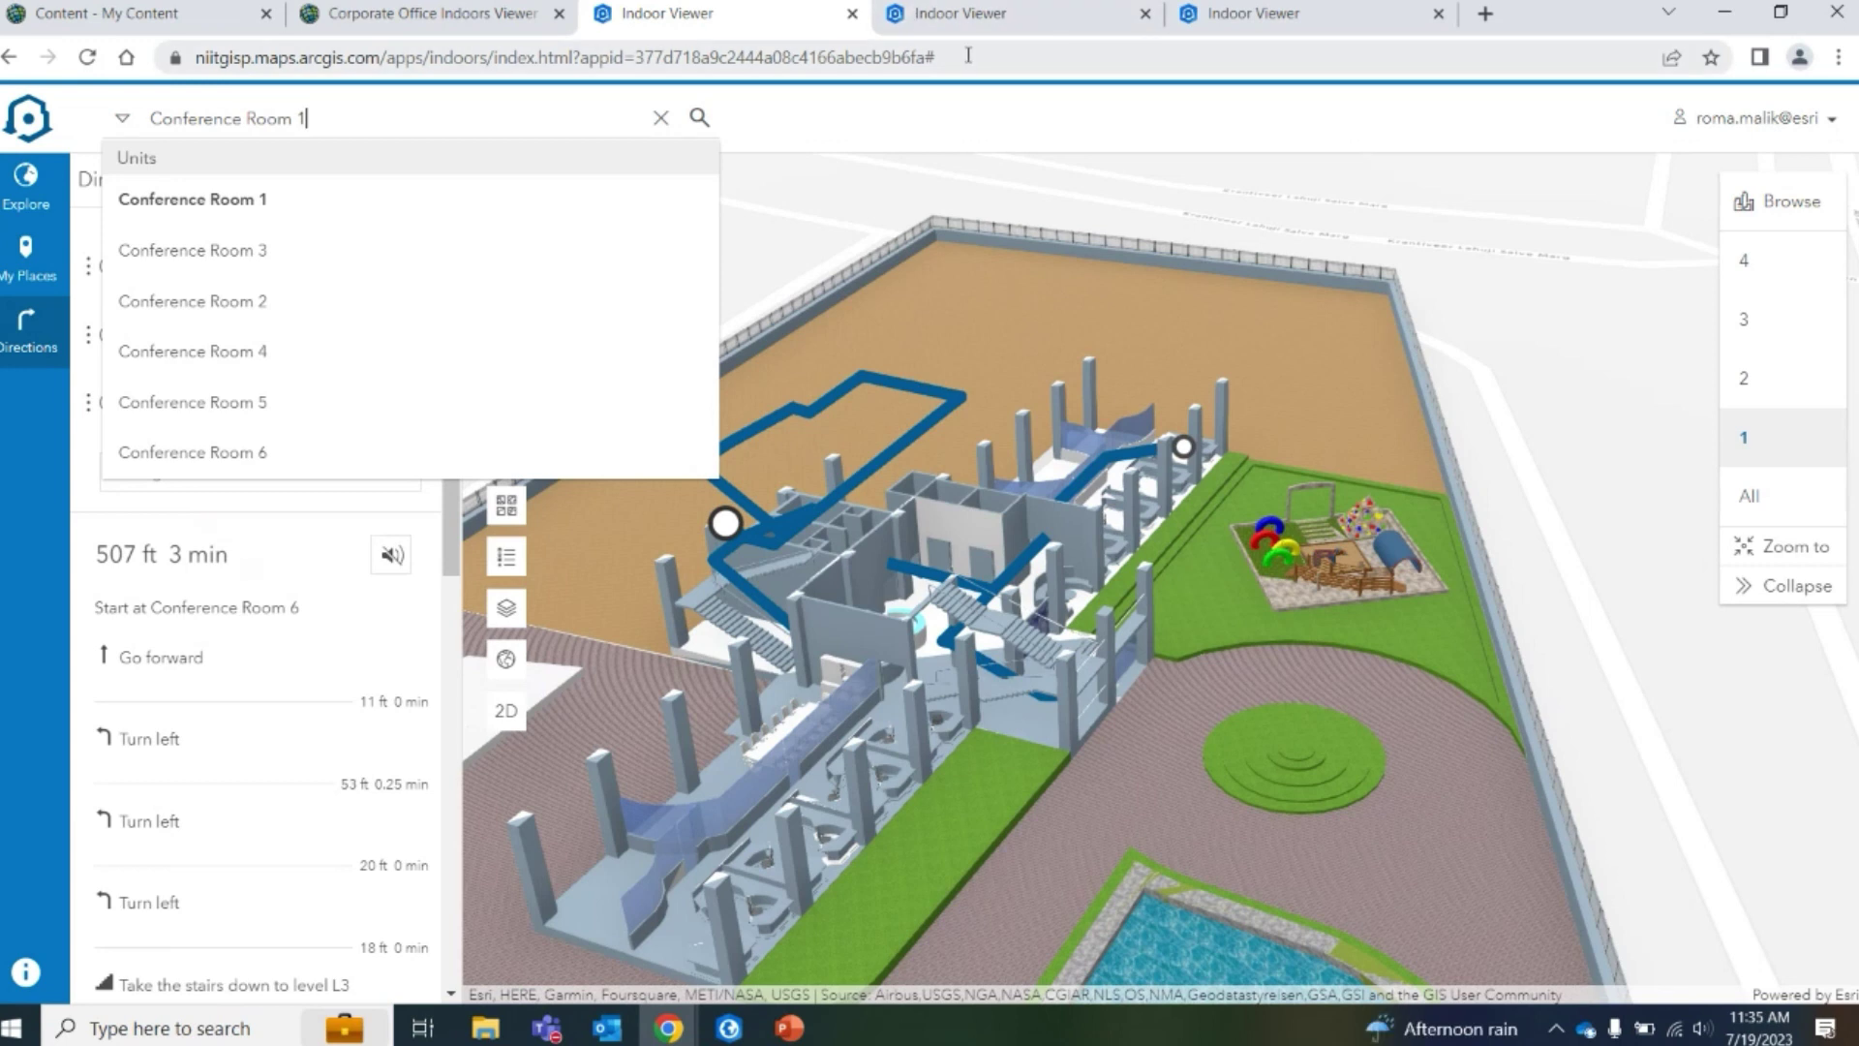
Dismiss the room suggestions and close the Directions panel
left_click(852, 145)
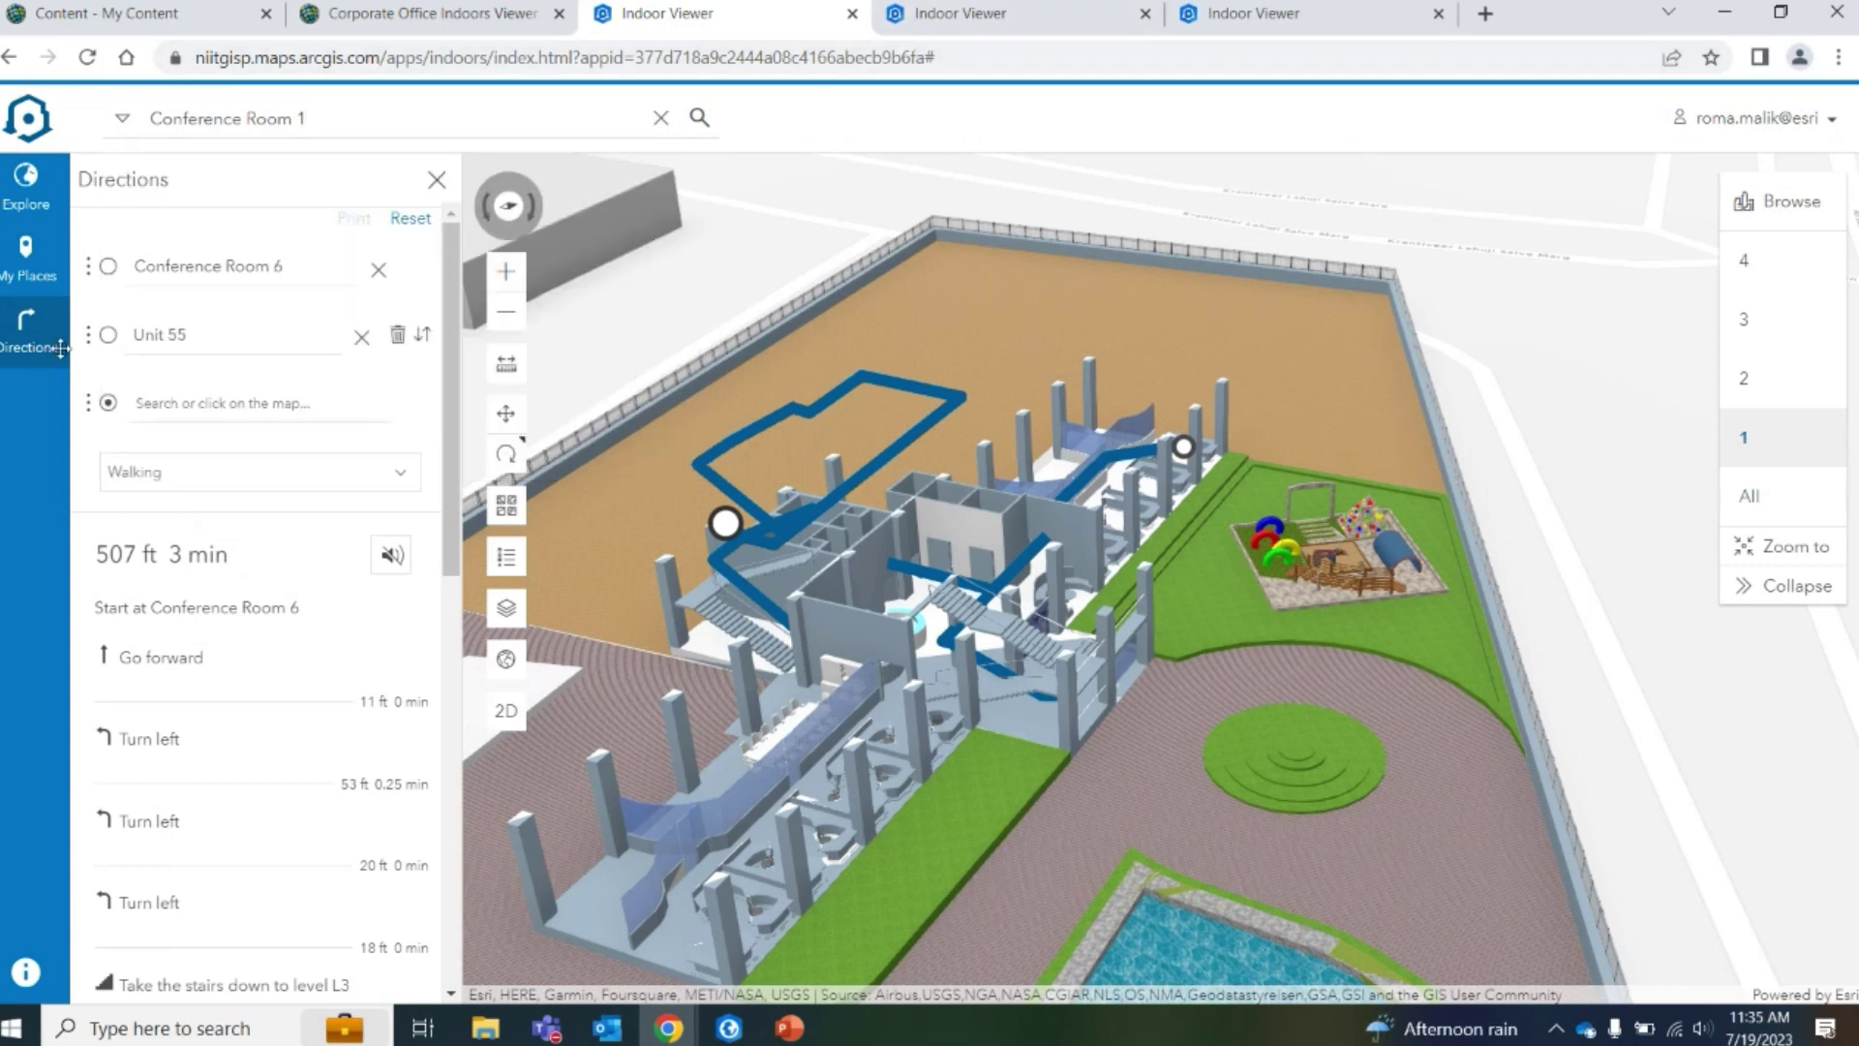
left_click(436, 180)
left_click(531, 109)
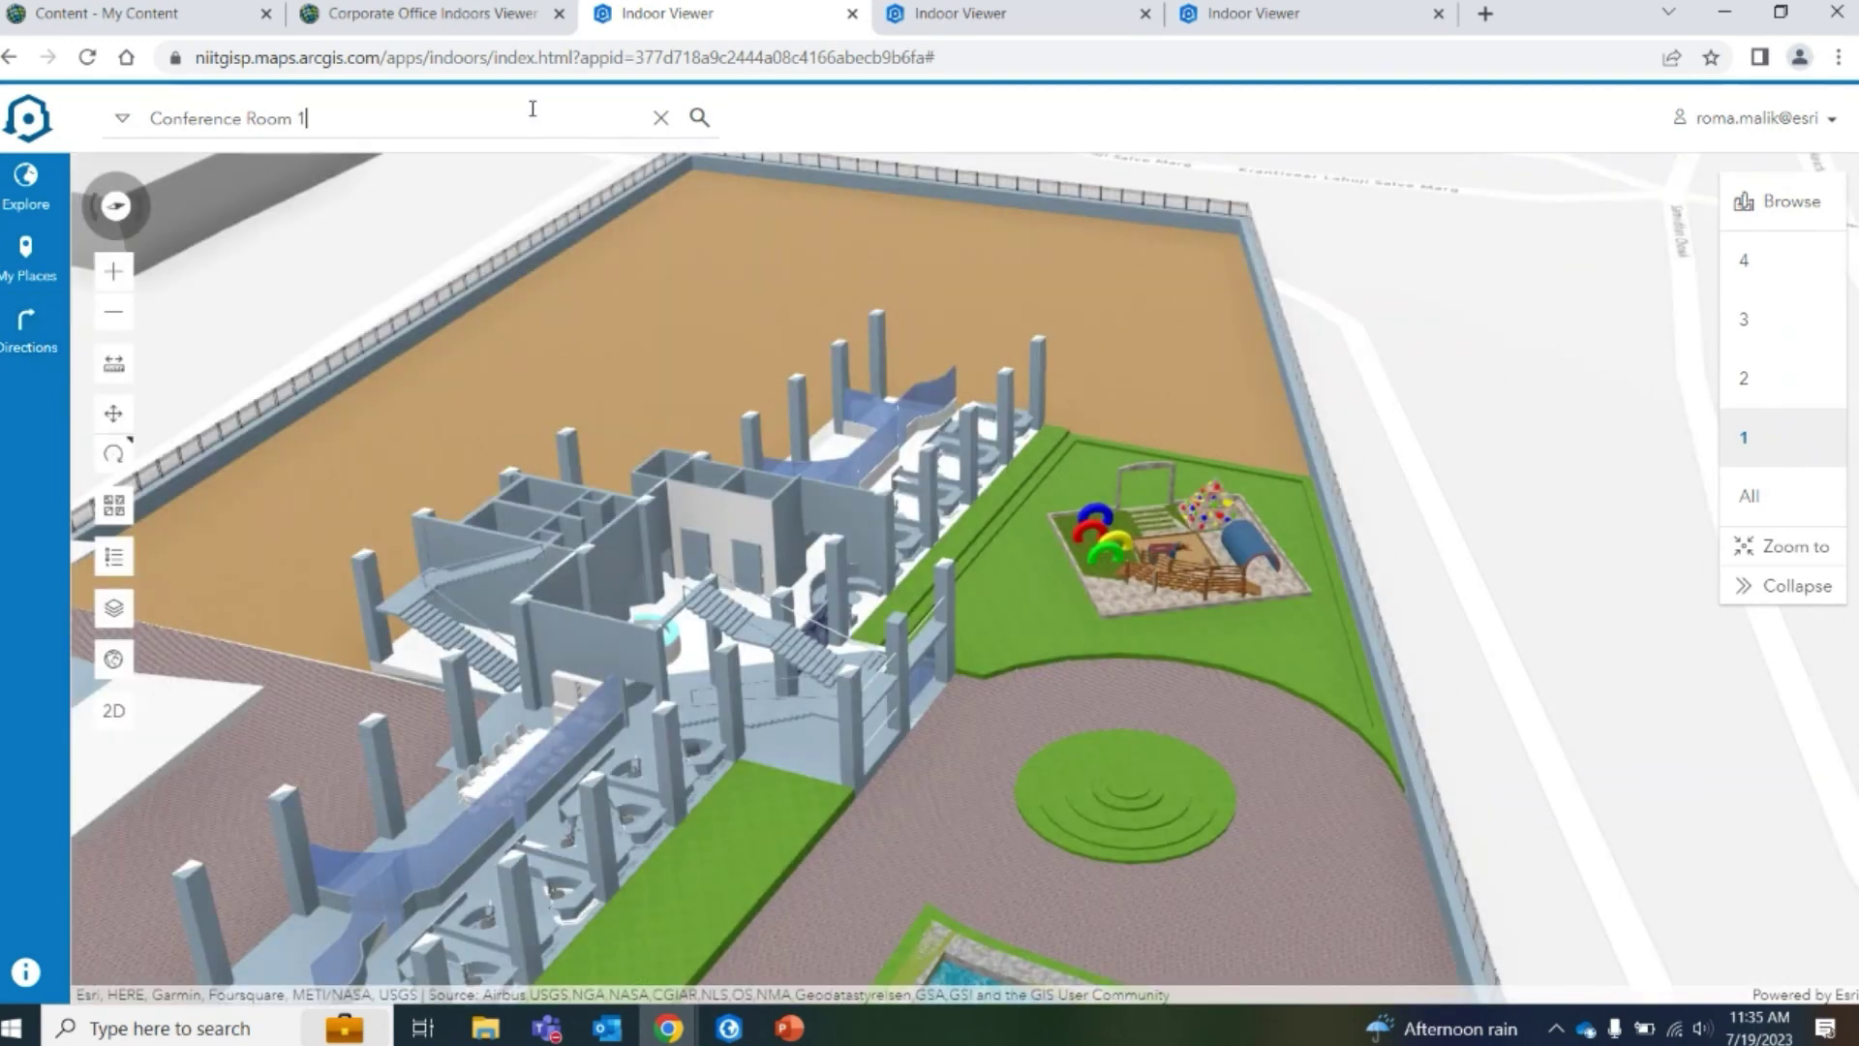
Show Conference Room 1's details, check its Share menu, and open My Places
key("Return")
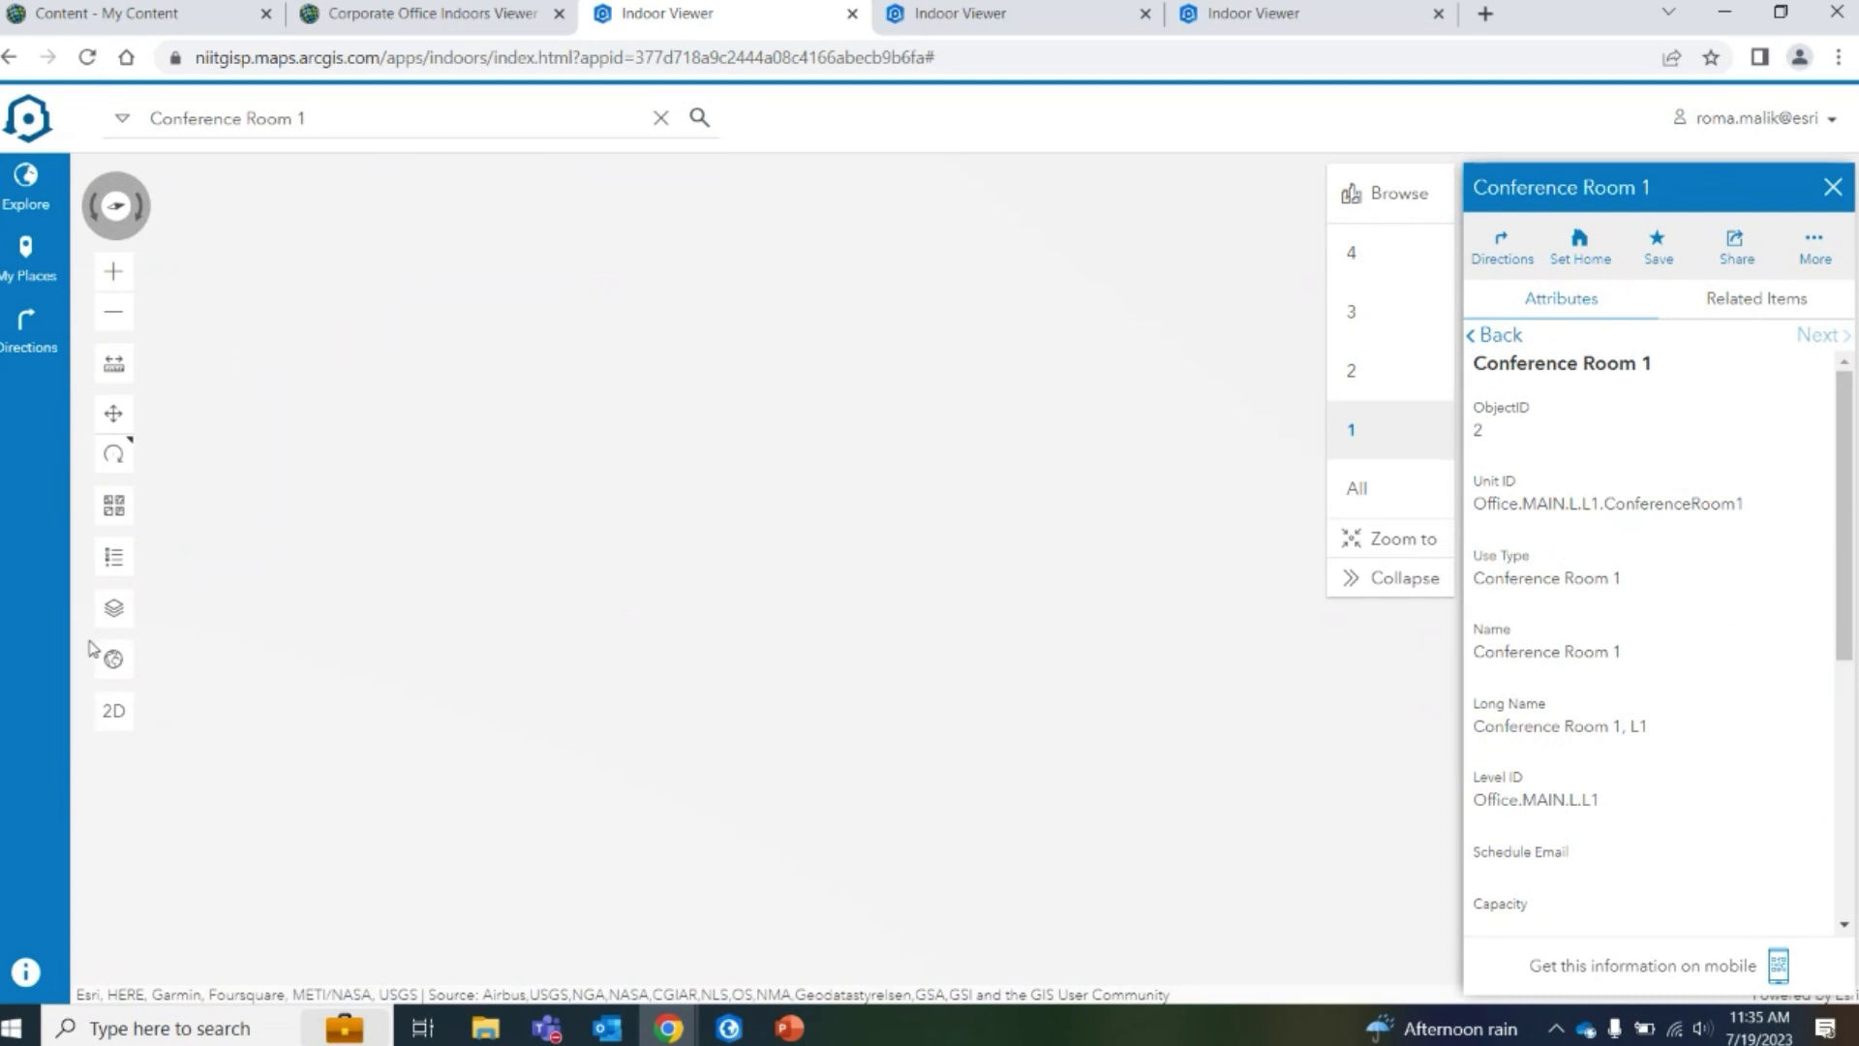
left_click(1739, 250)
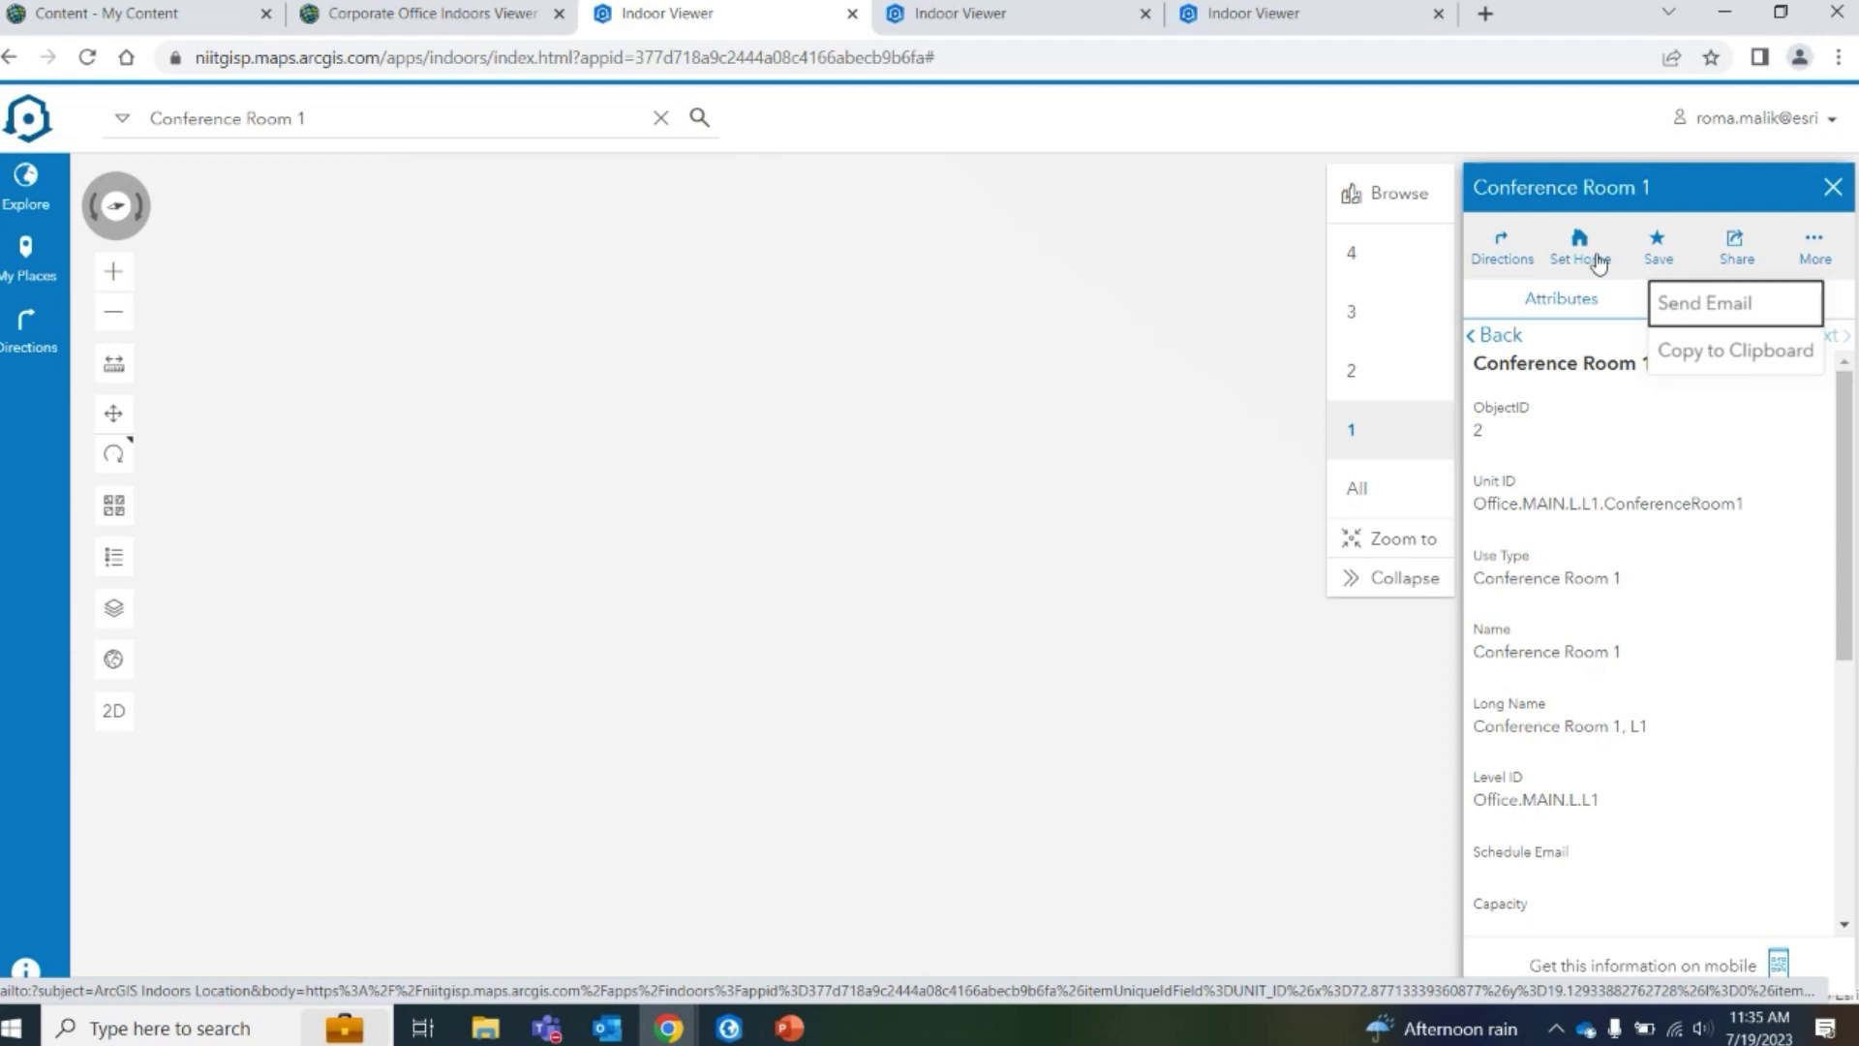
left_click(1541, 131)
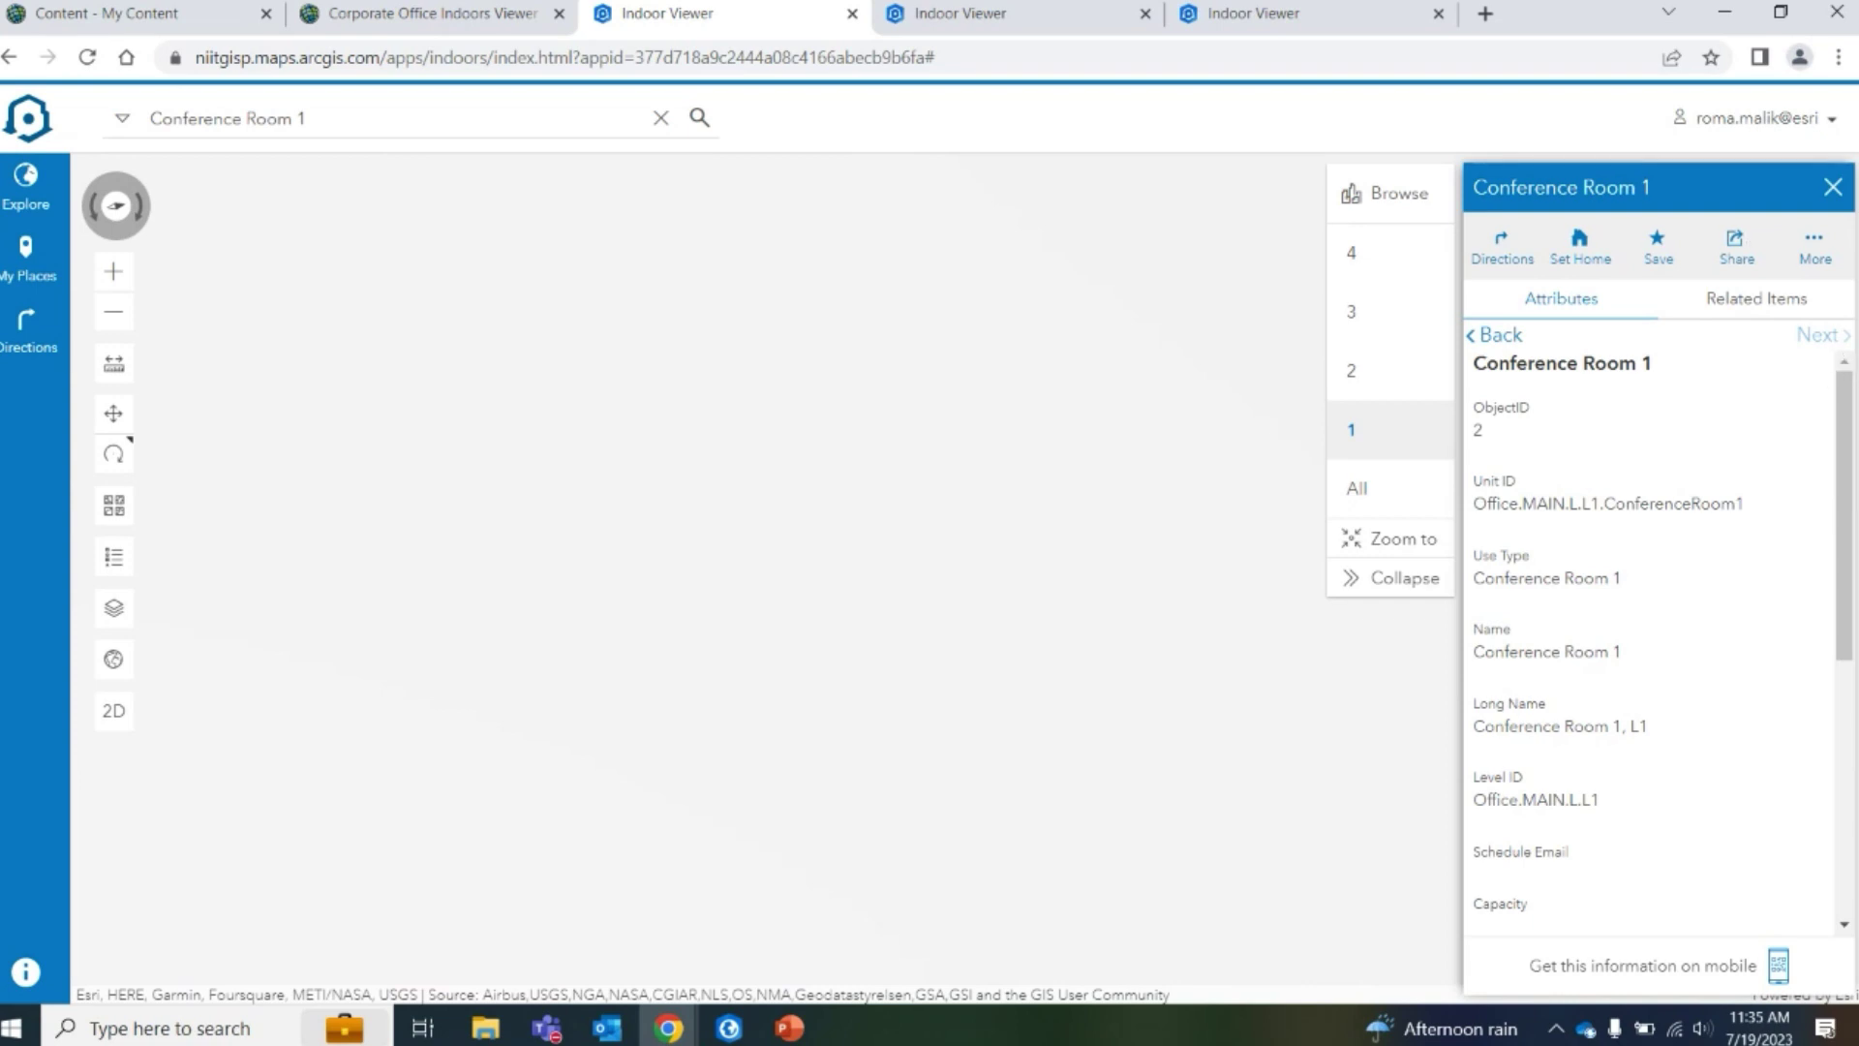
left_click(30, 261)
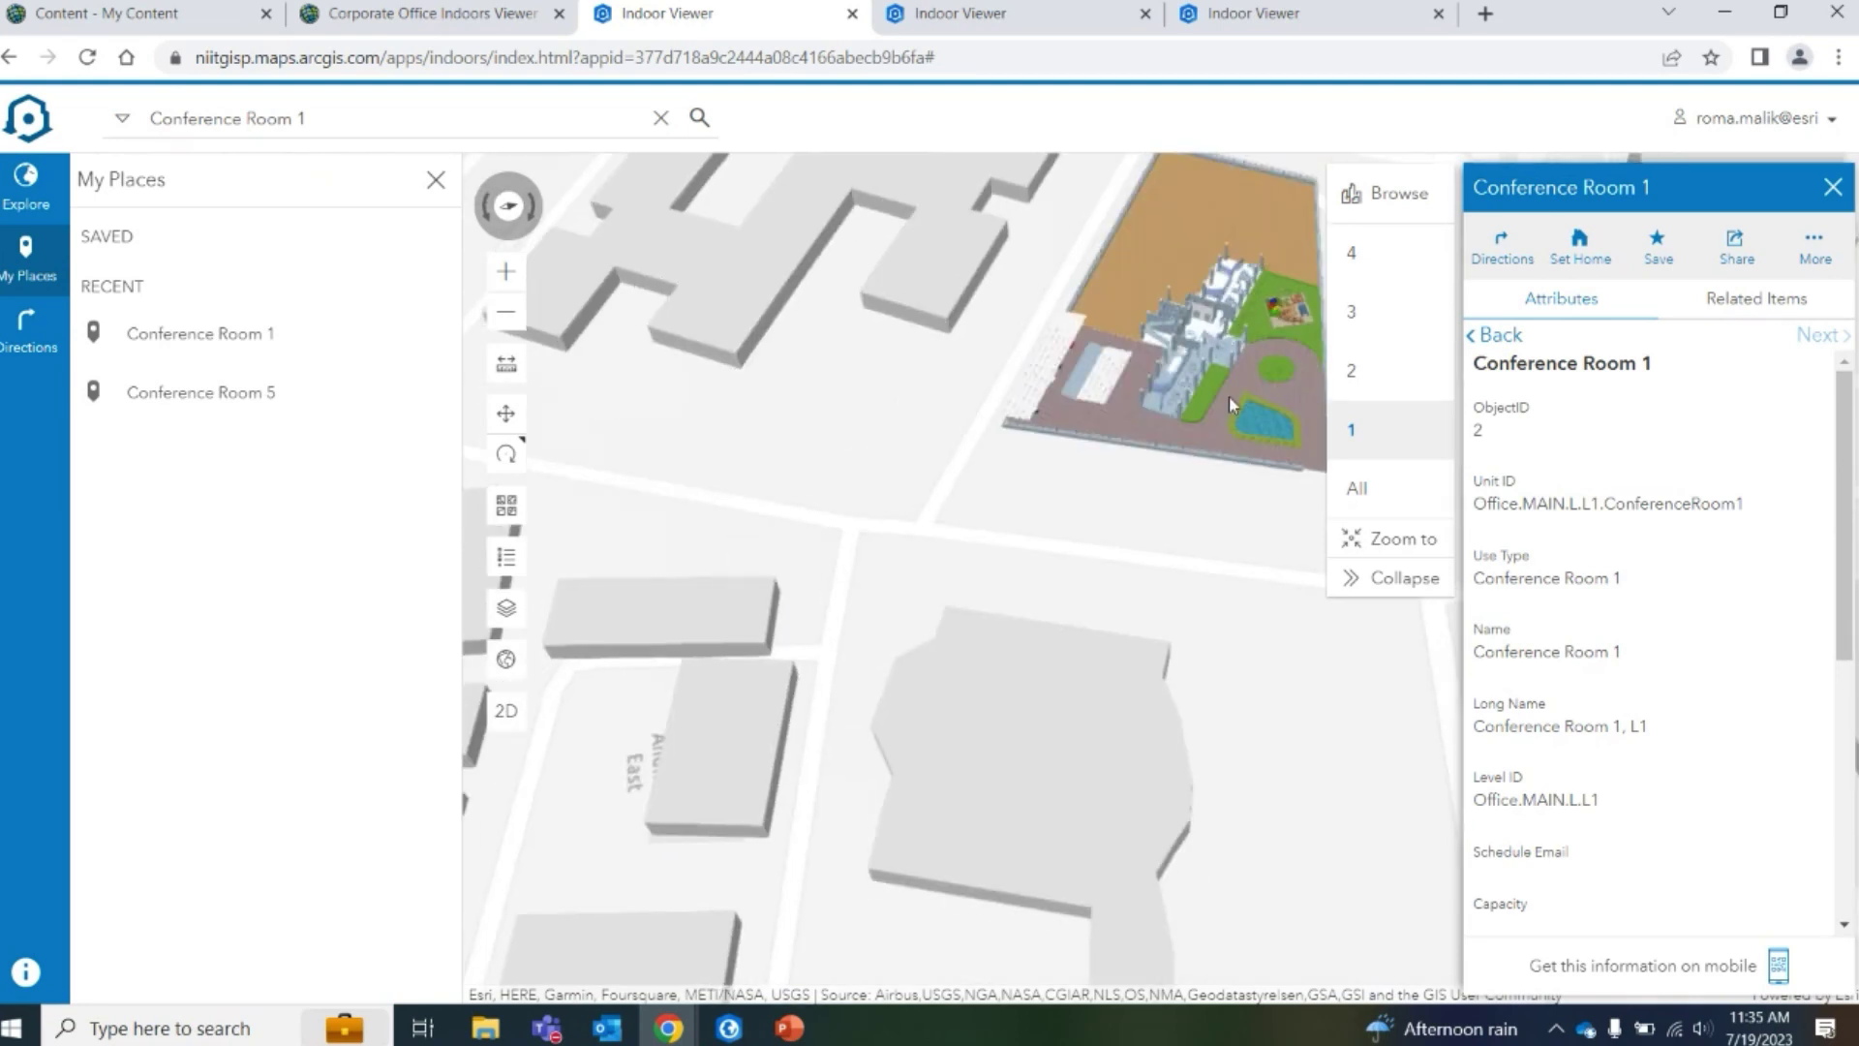
left_click(26, 185)
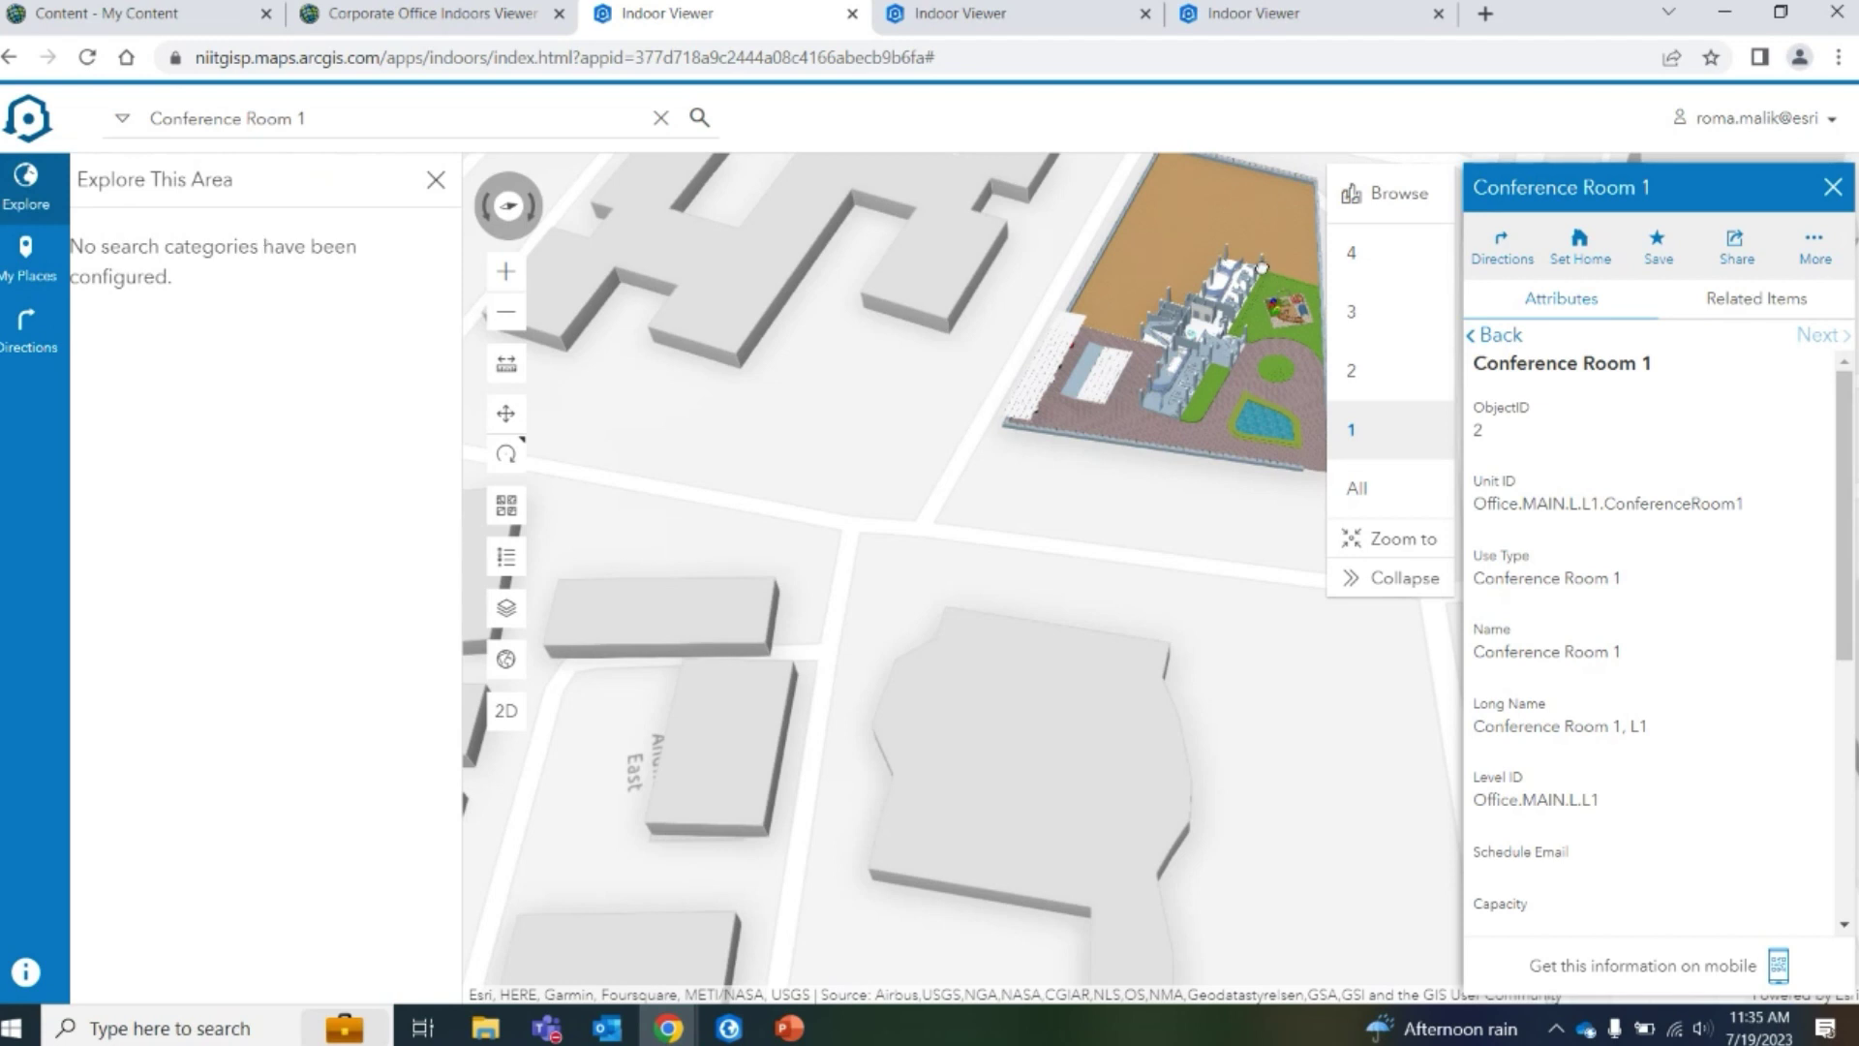
scroll(1237, 328, "up", 5)
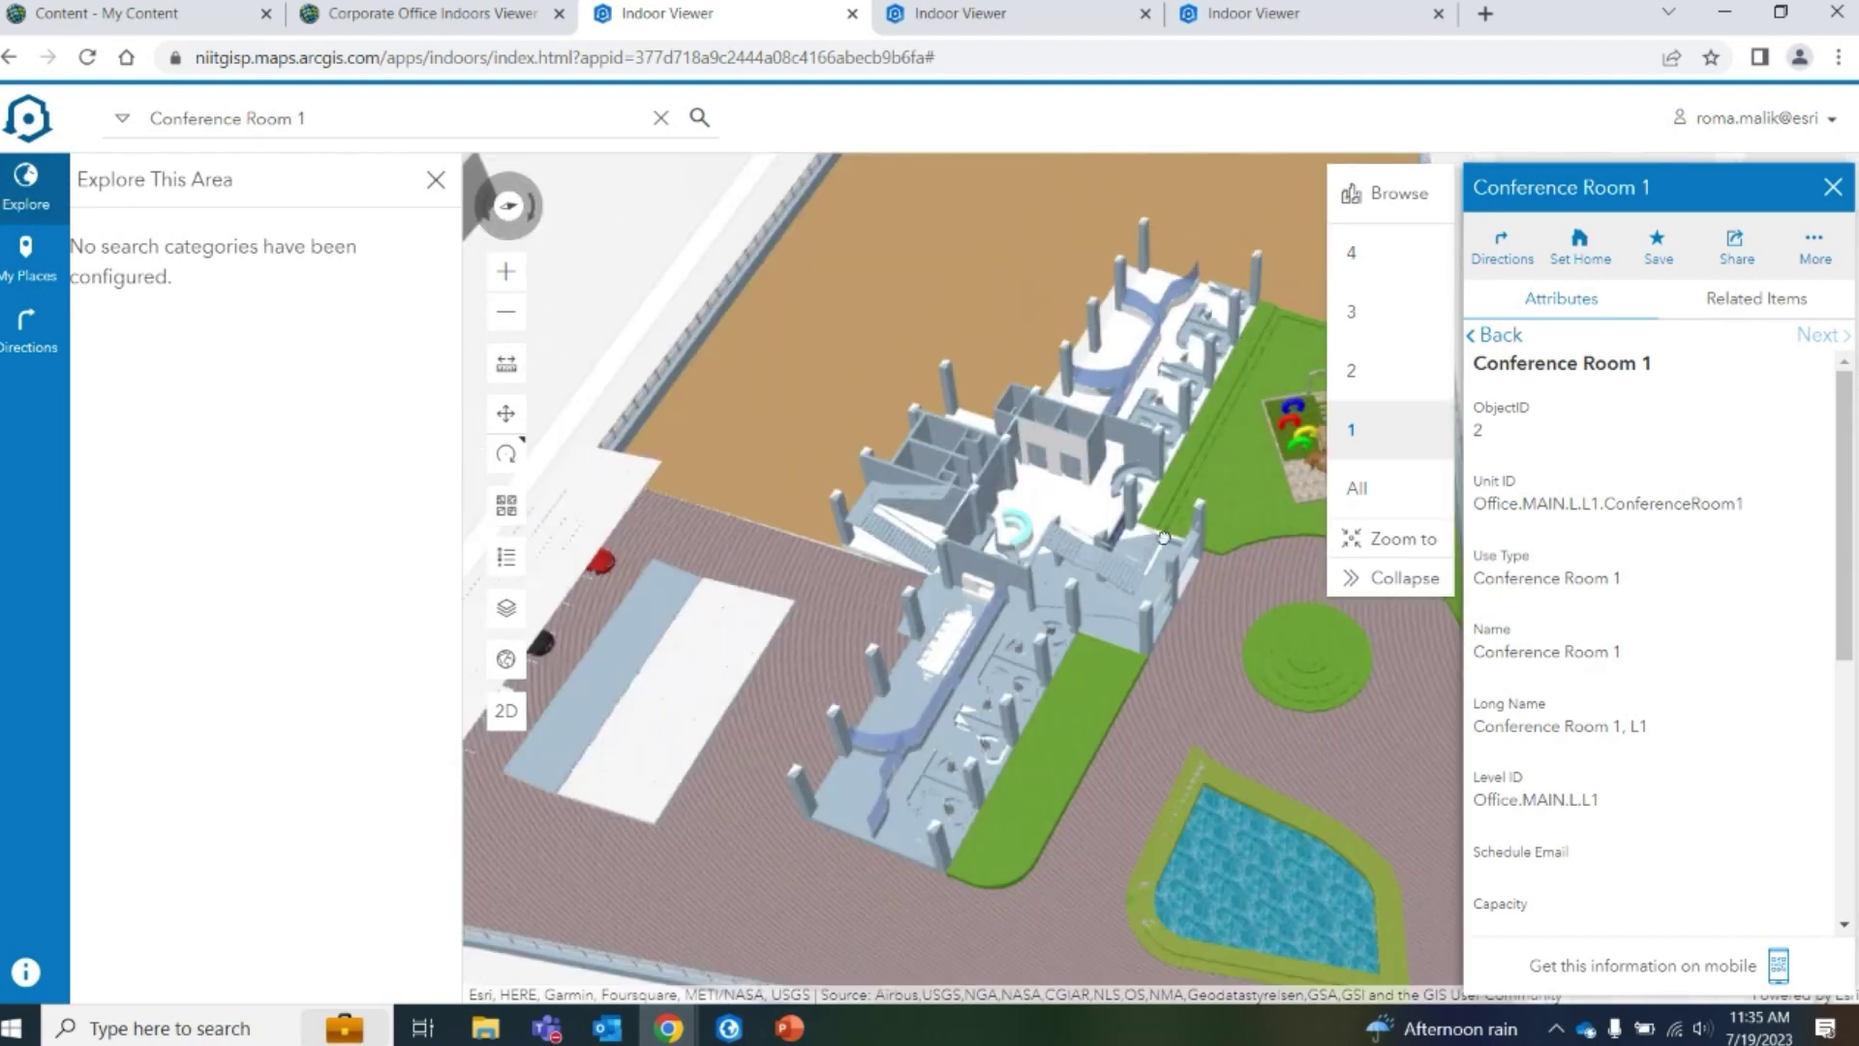
scroll(1130, 478, "down", 5)
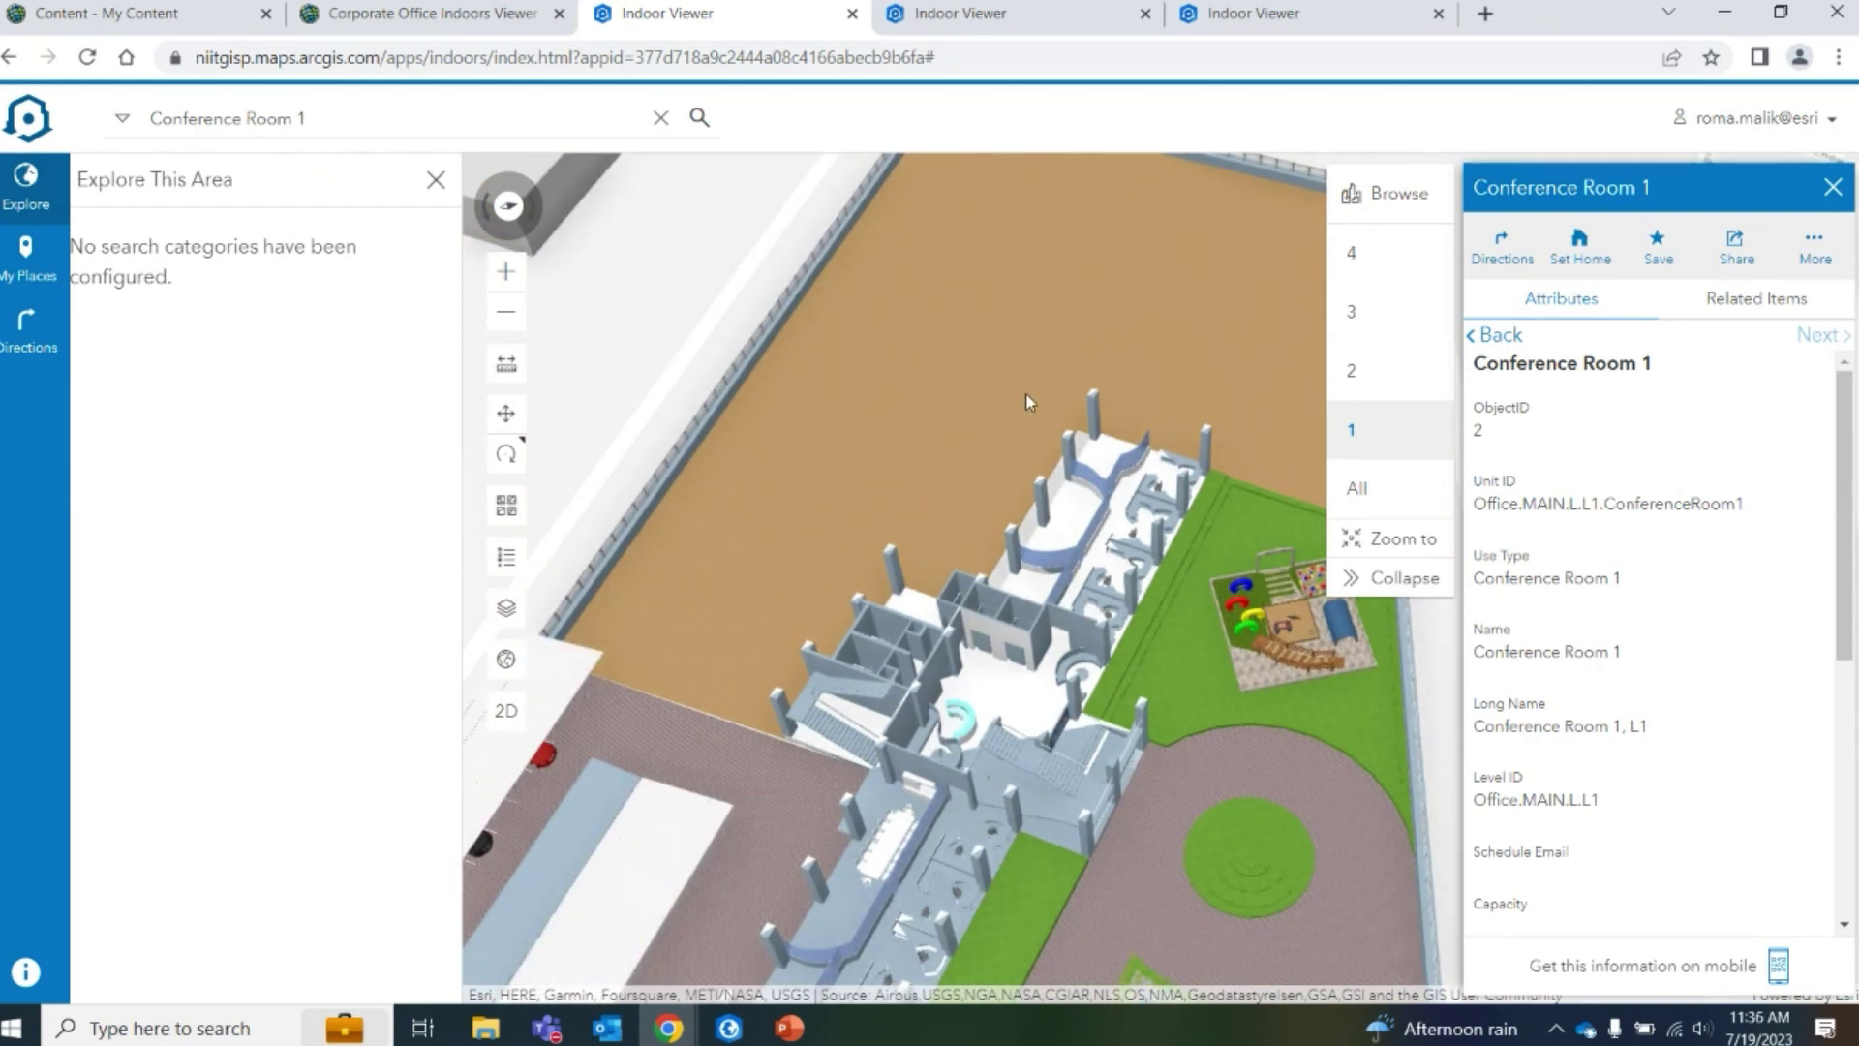
scroll(1007, 484, "down", 3)
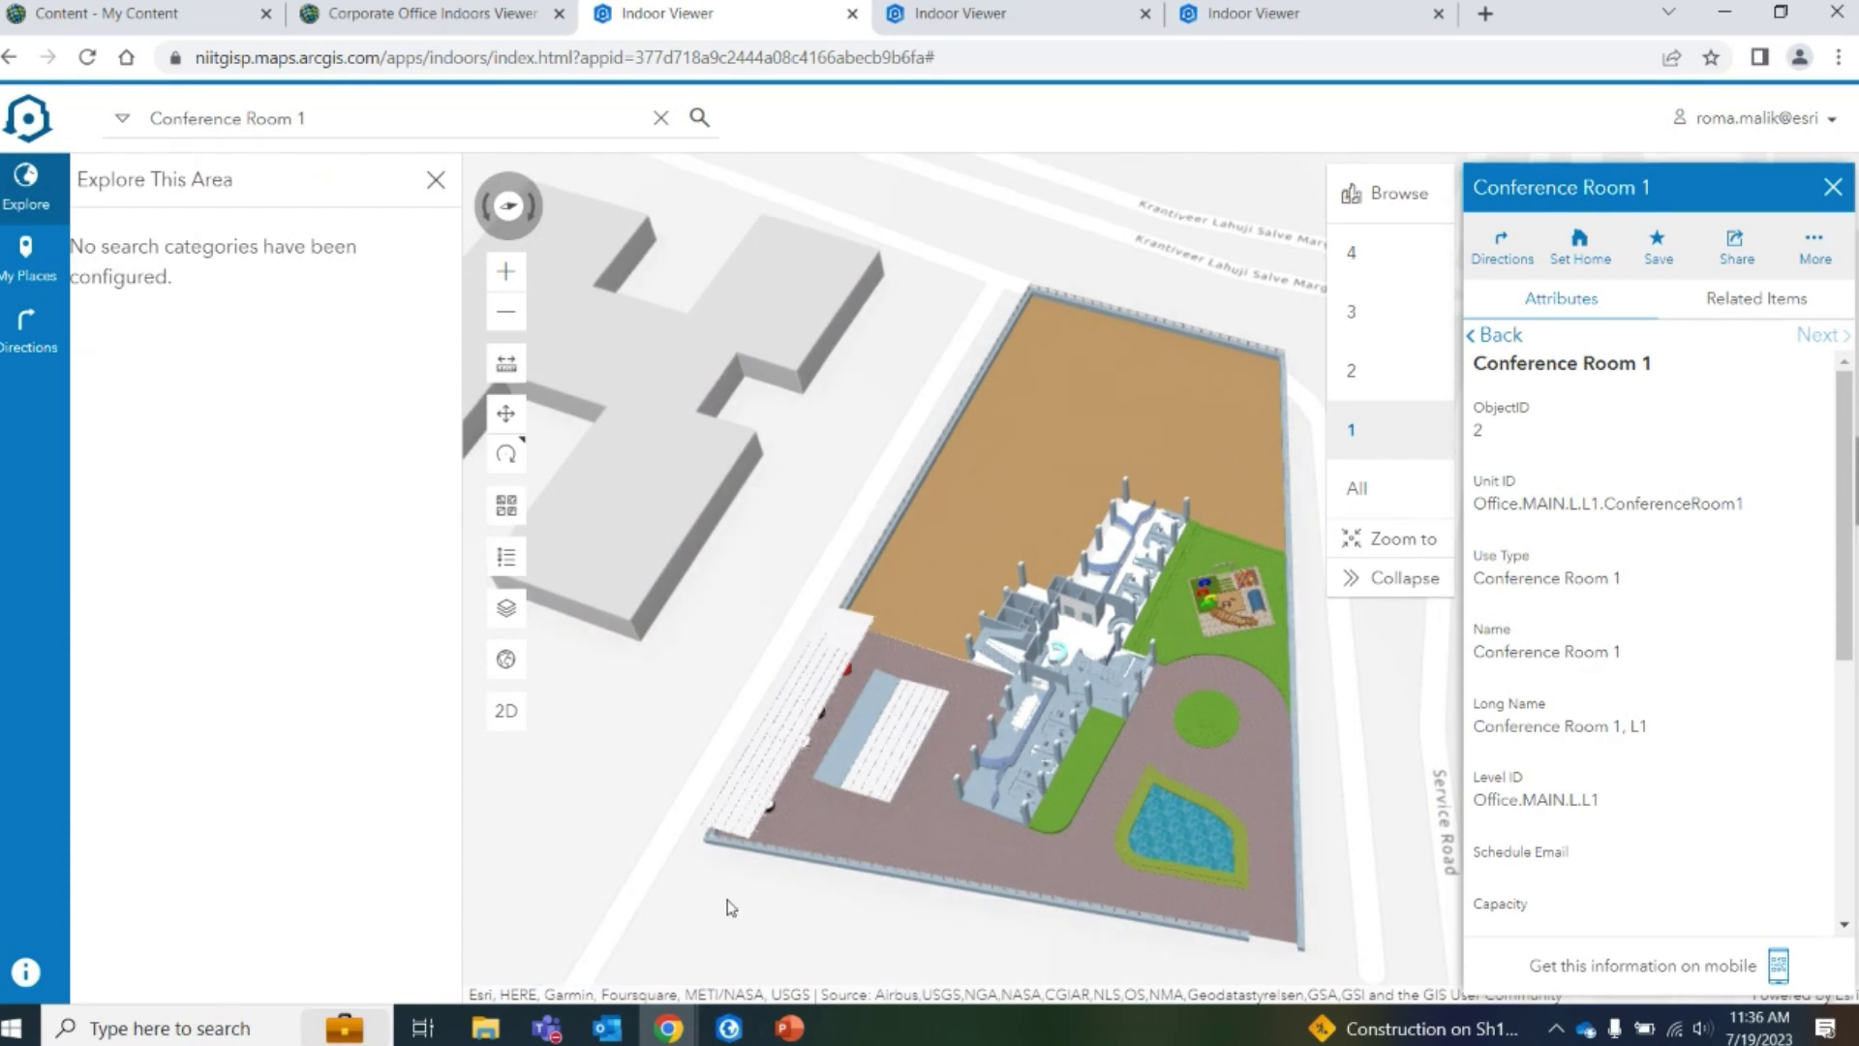
scroll(731, 908, "up", 2)
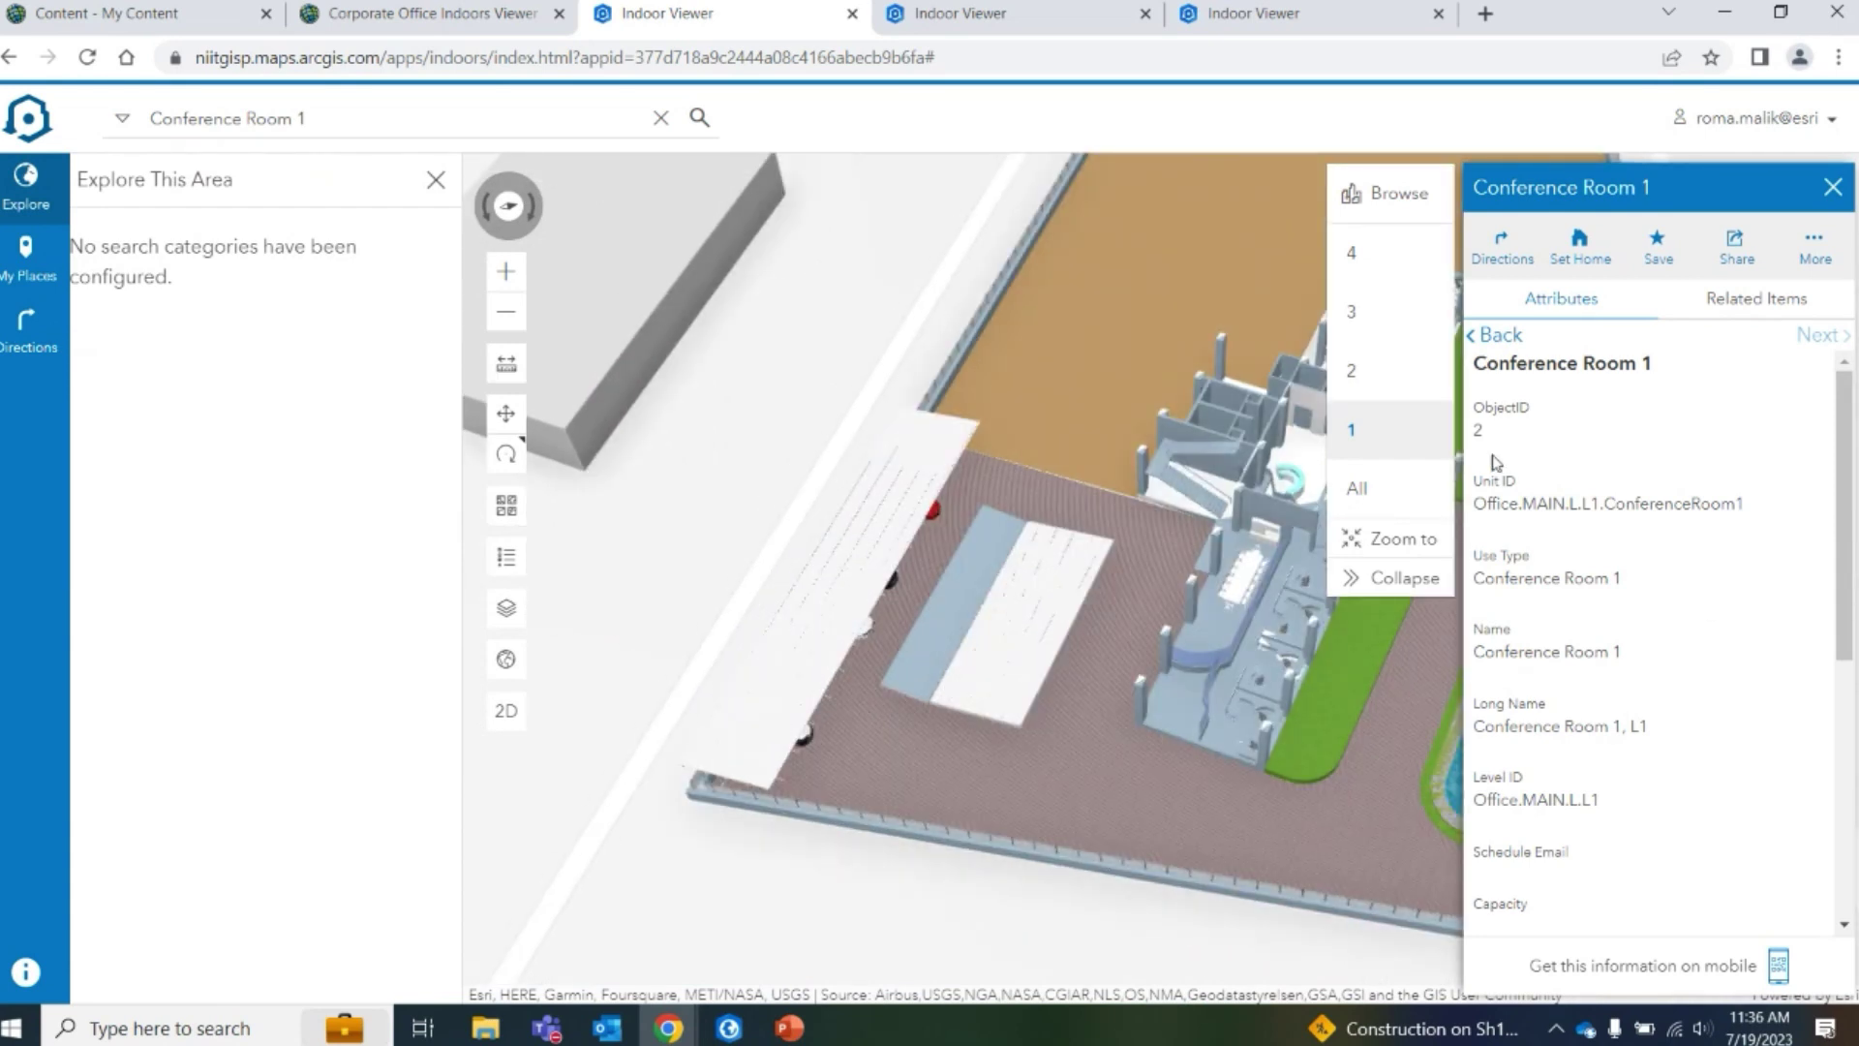
scroll(751, 668, "down", 4)
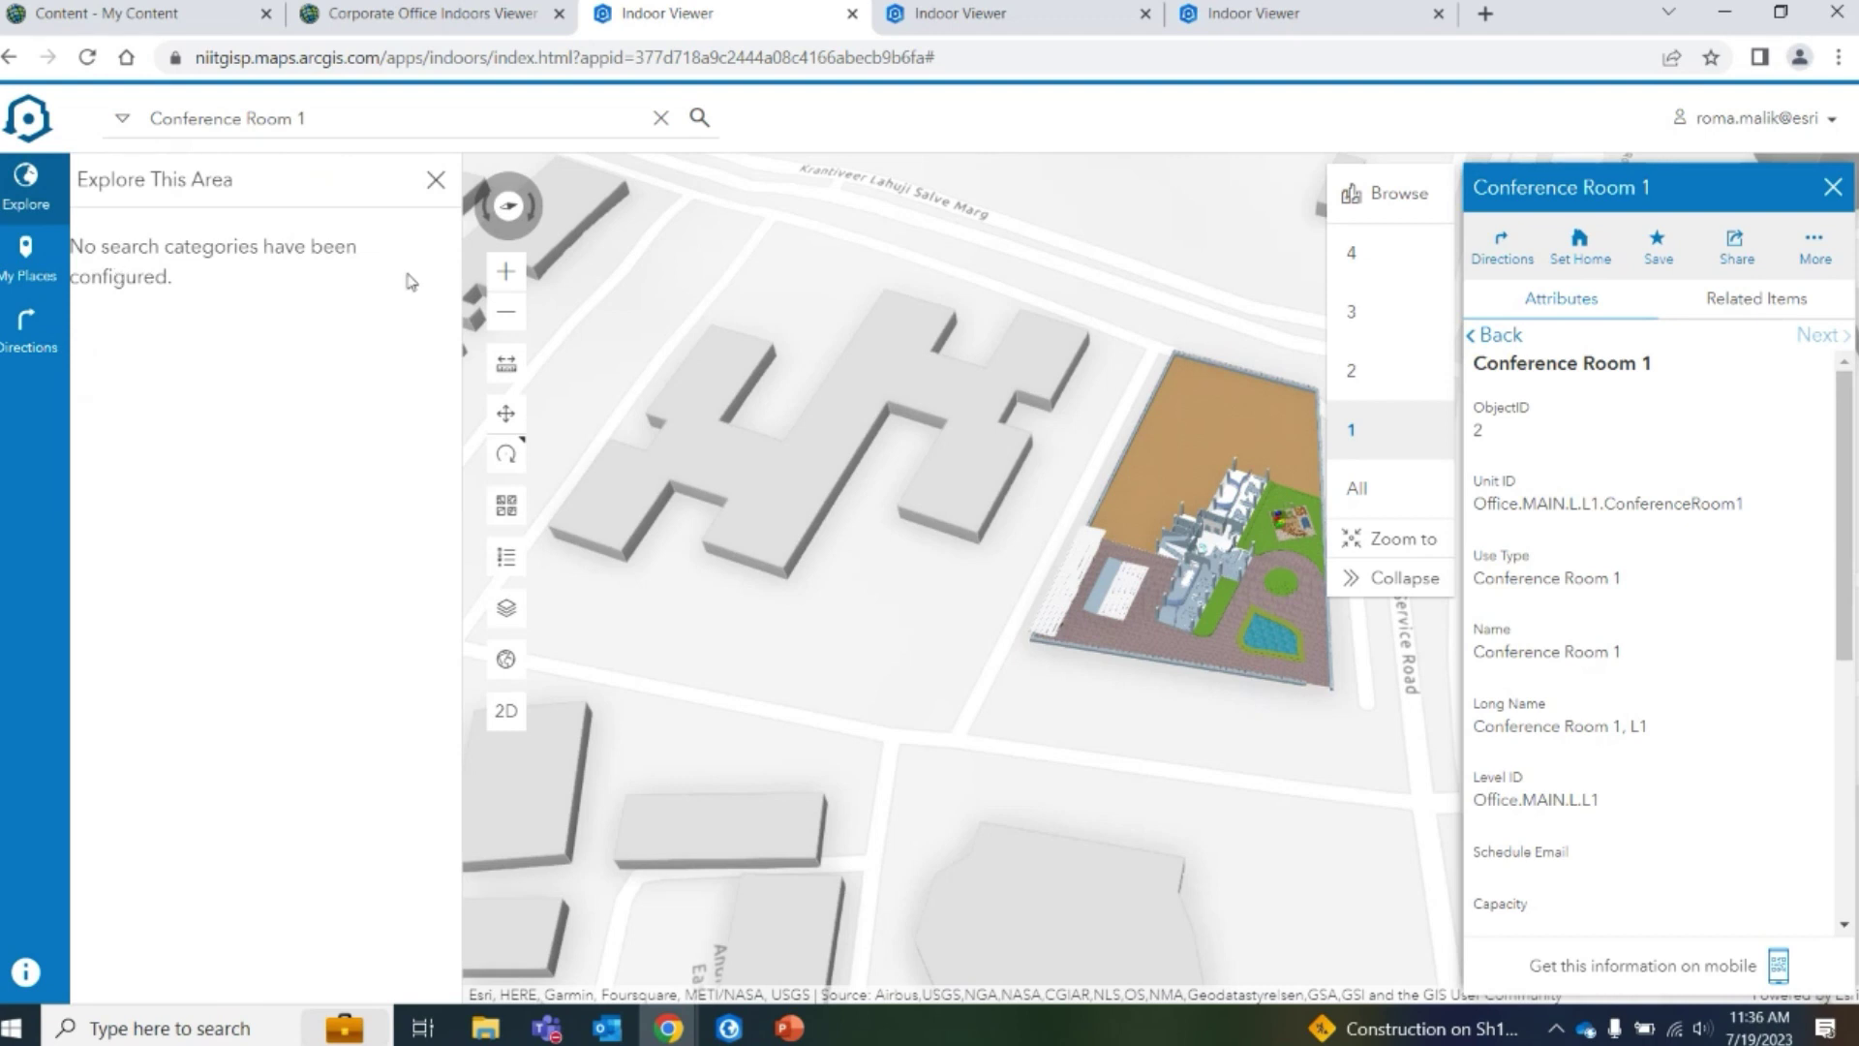
left_click(36, 276)
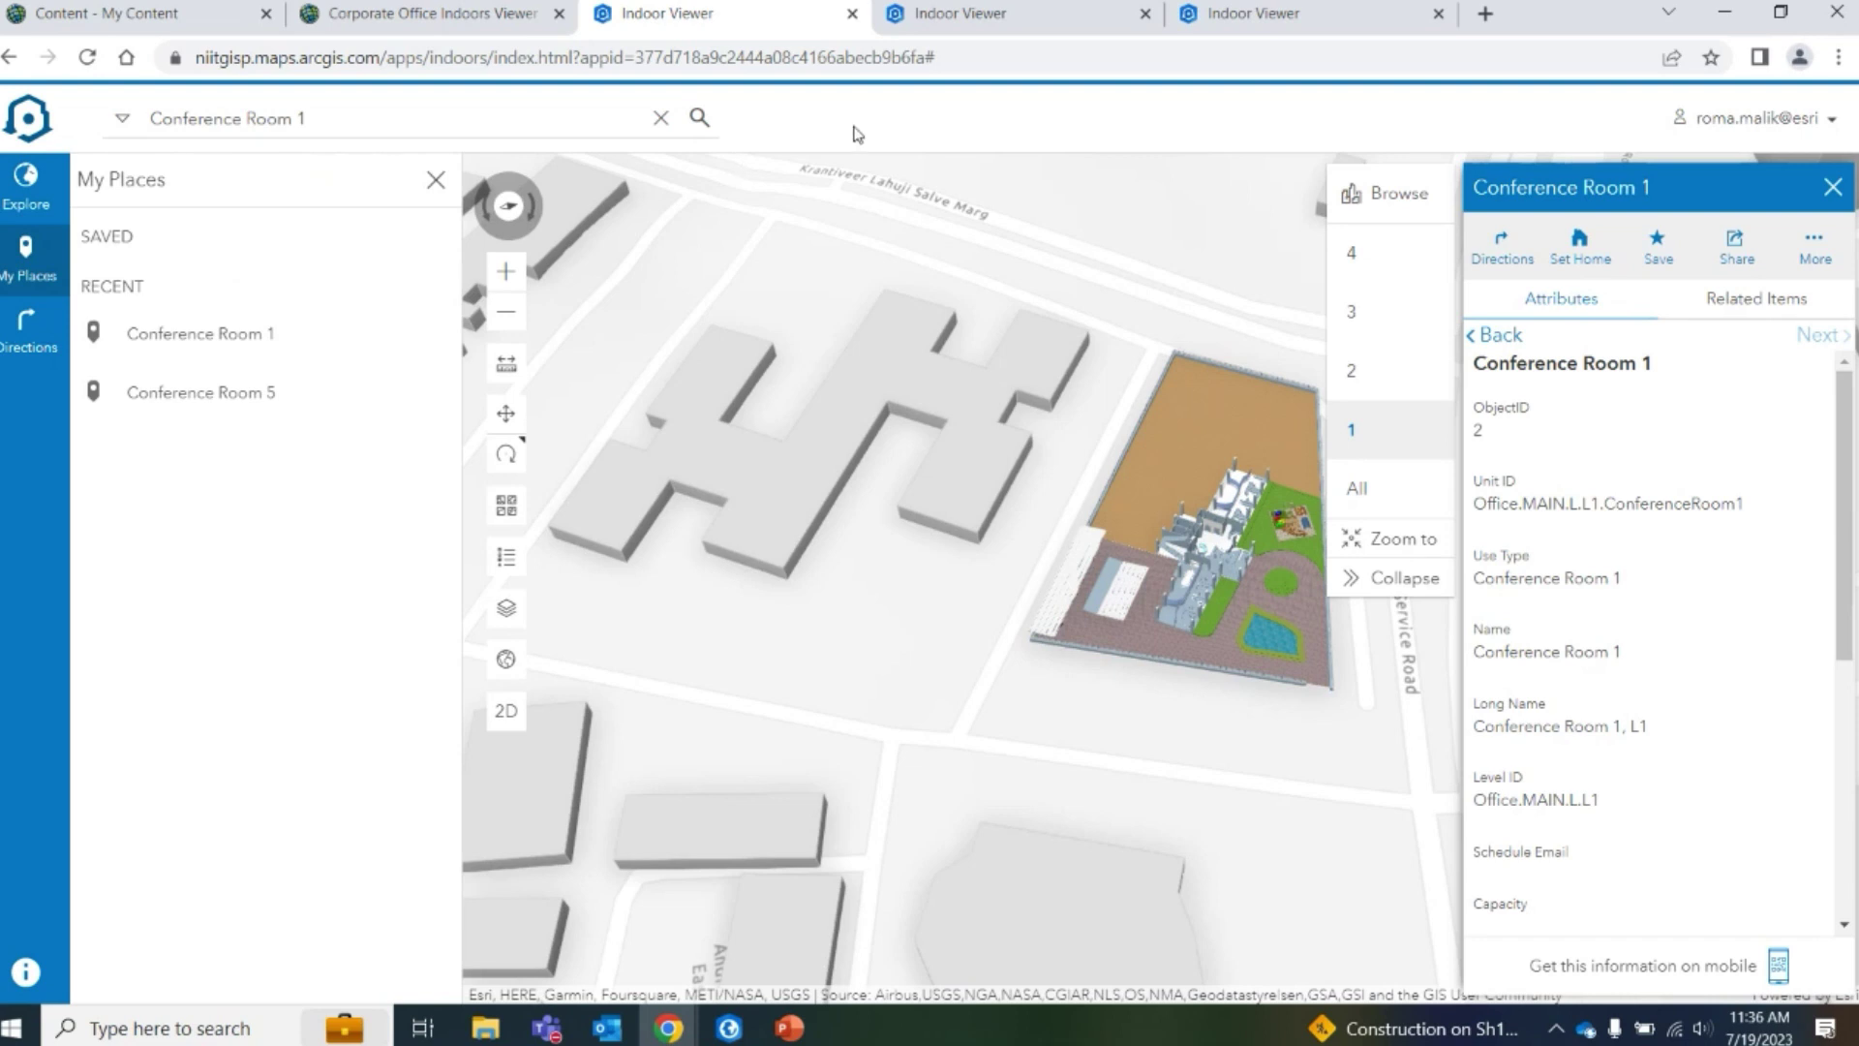
left_click(750, 1028)
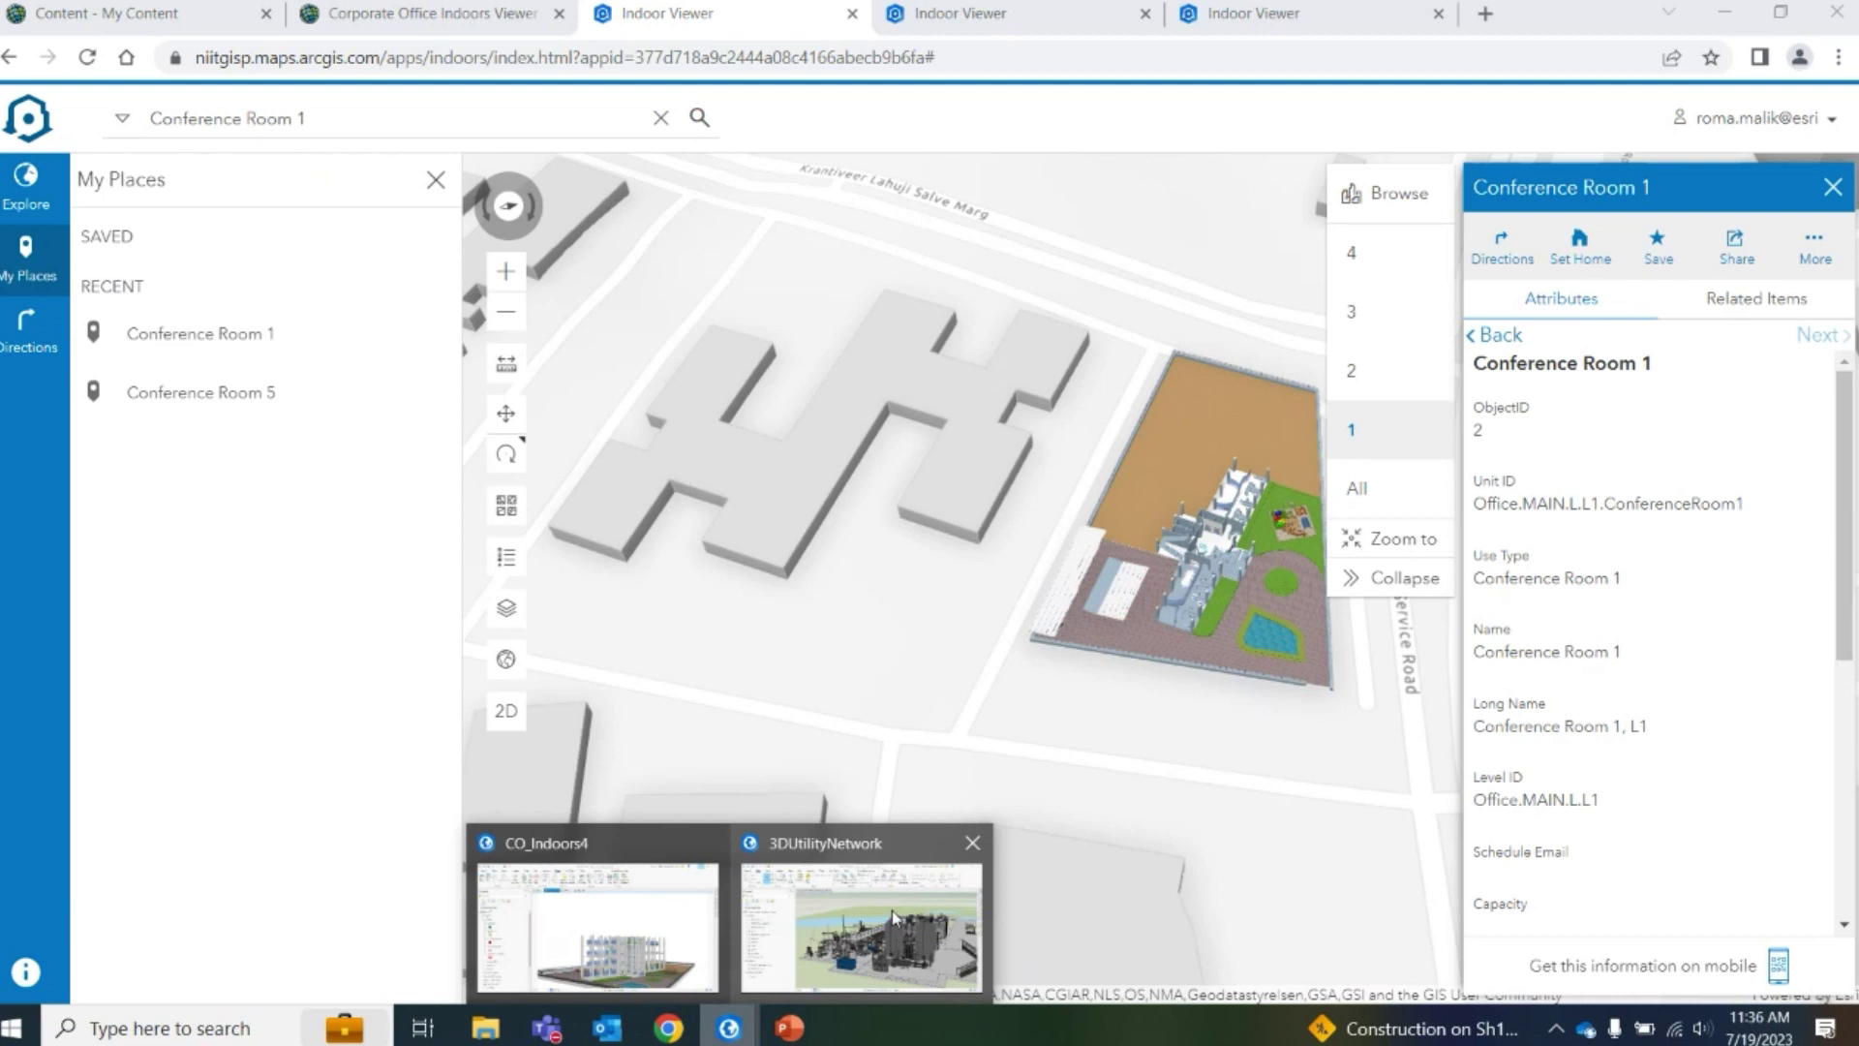
Switch to the 3DUtilityNetwork project and zoom and pan around the Firemen's Water Treatment Facility scene
left_click(892, 910)
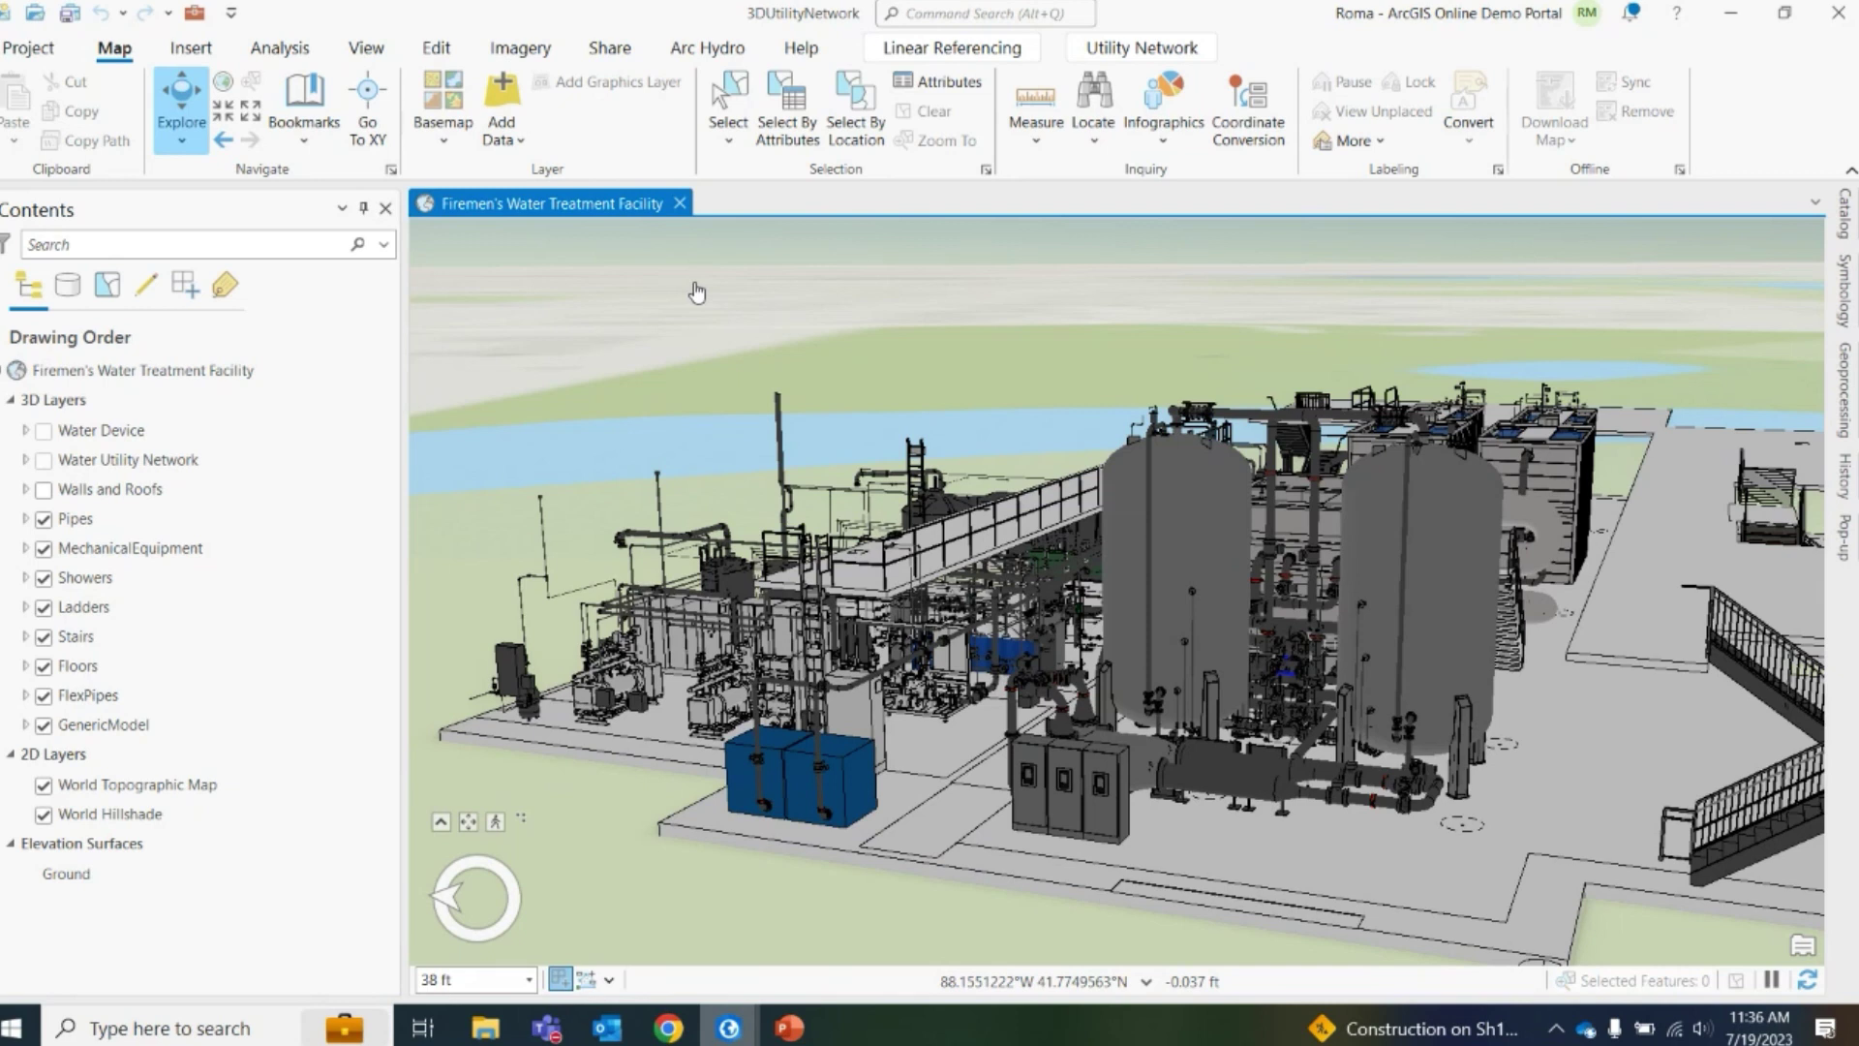
scroll(1155, 597, "down", 3)
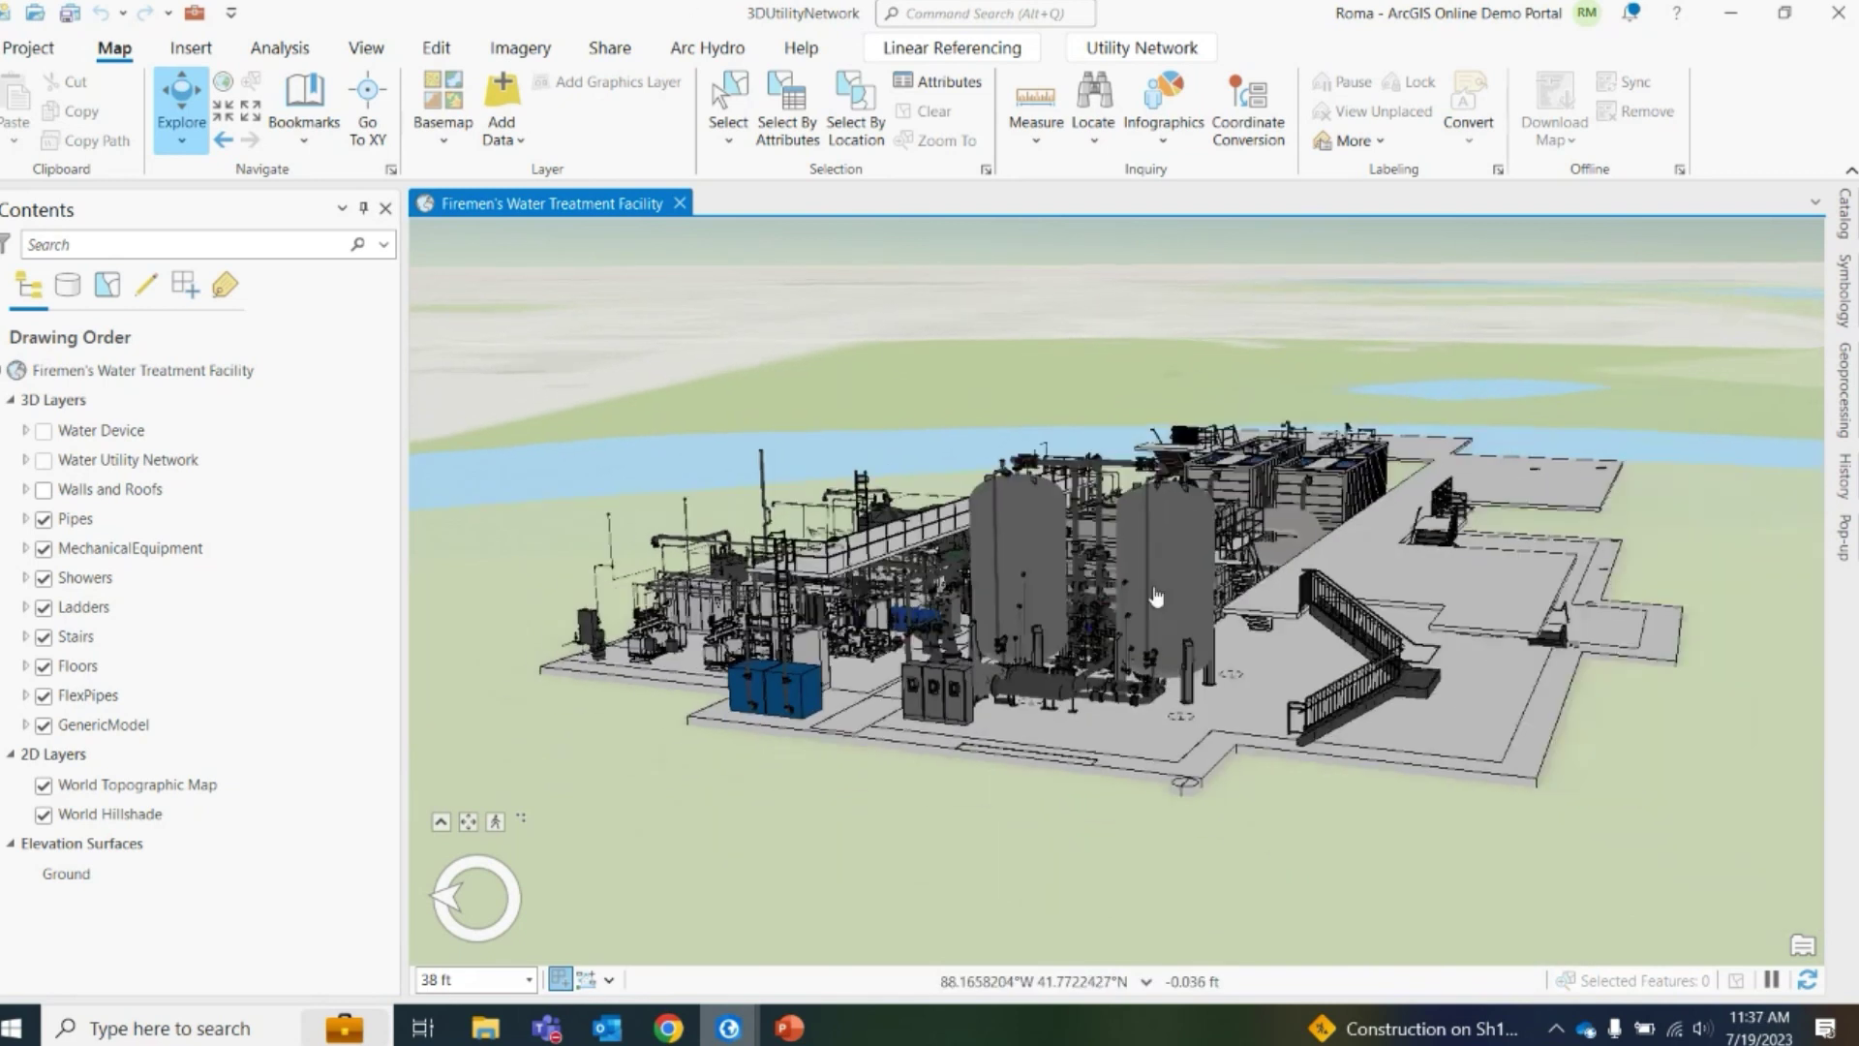
left_click_drag(1155, 596, 1066, 899)
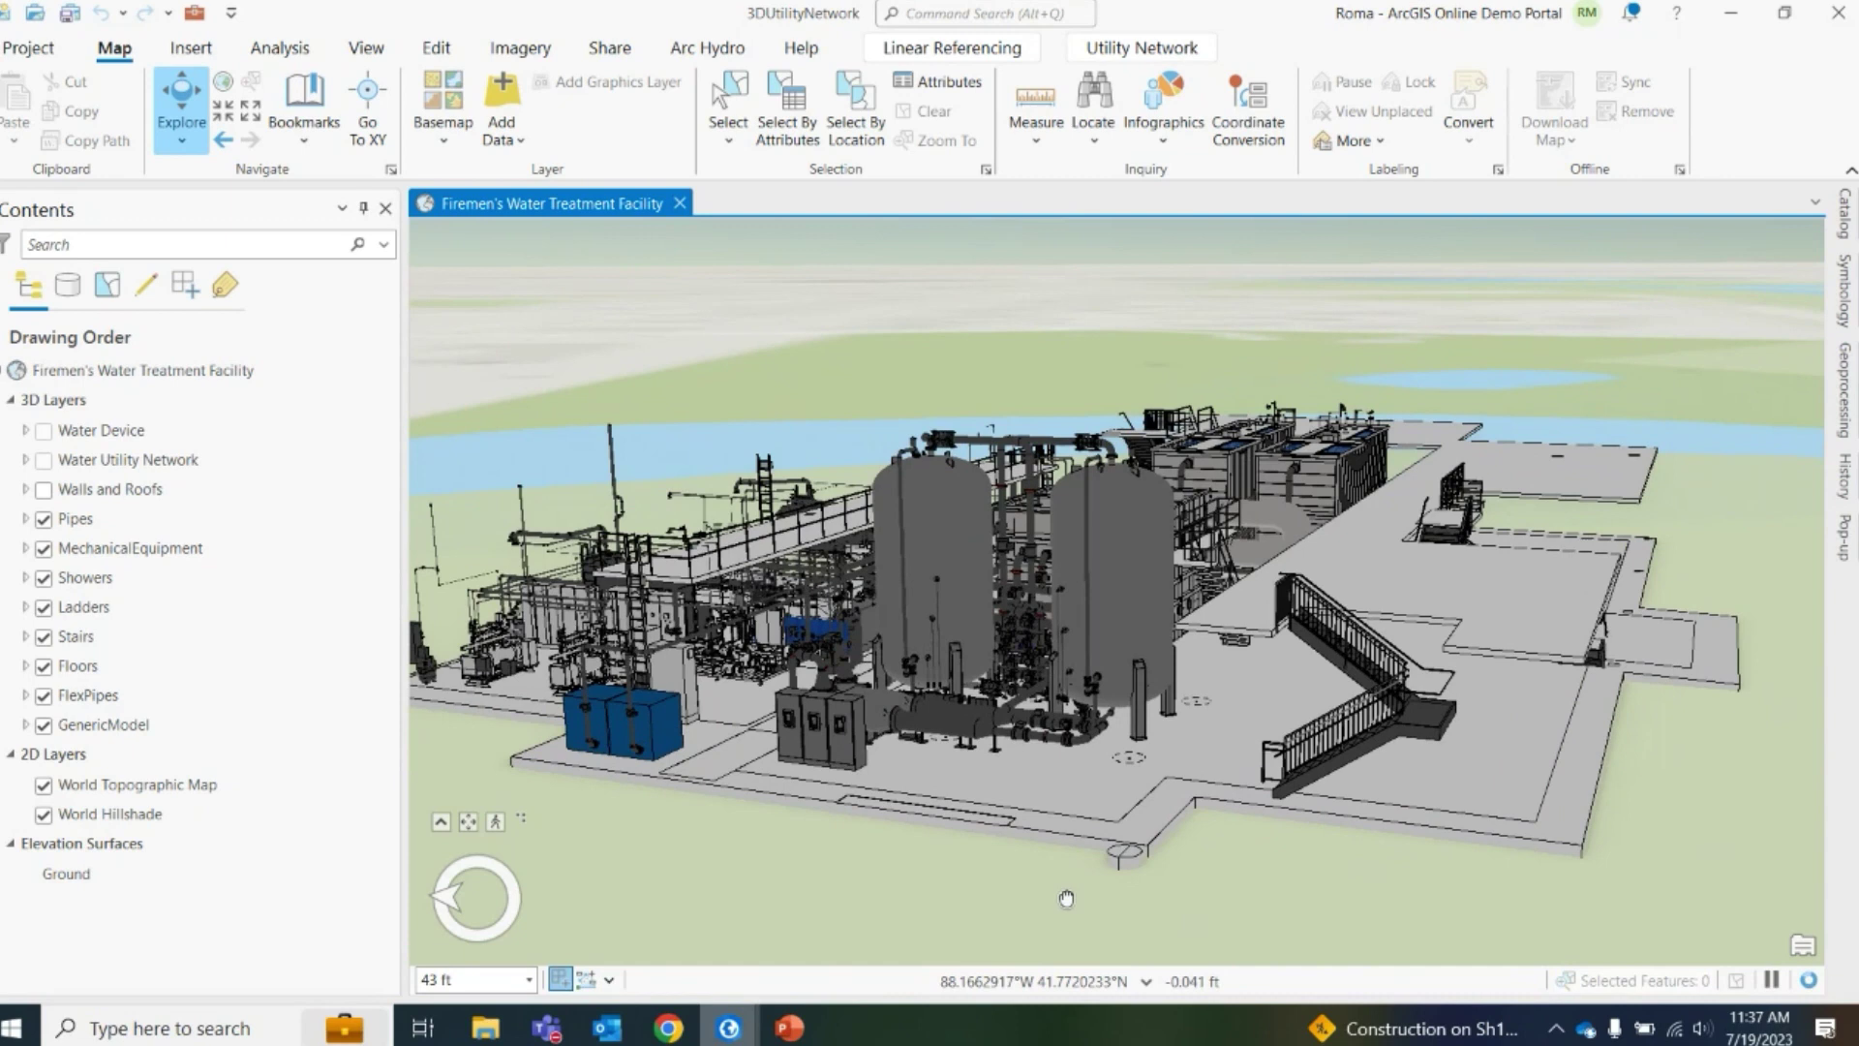
scroll(1135, 646, "down", 2)
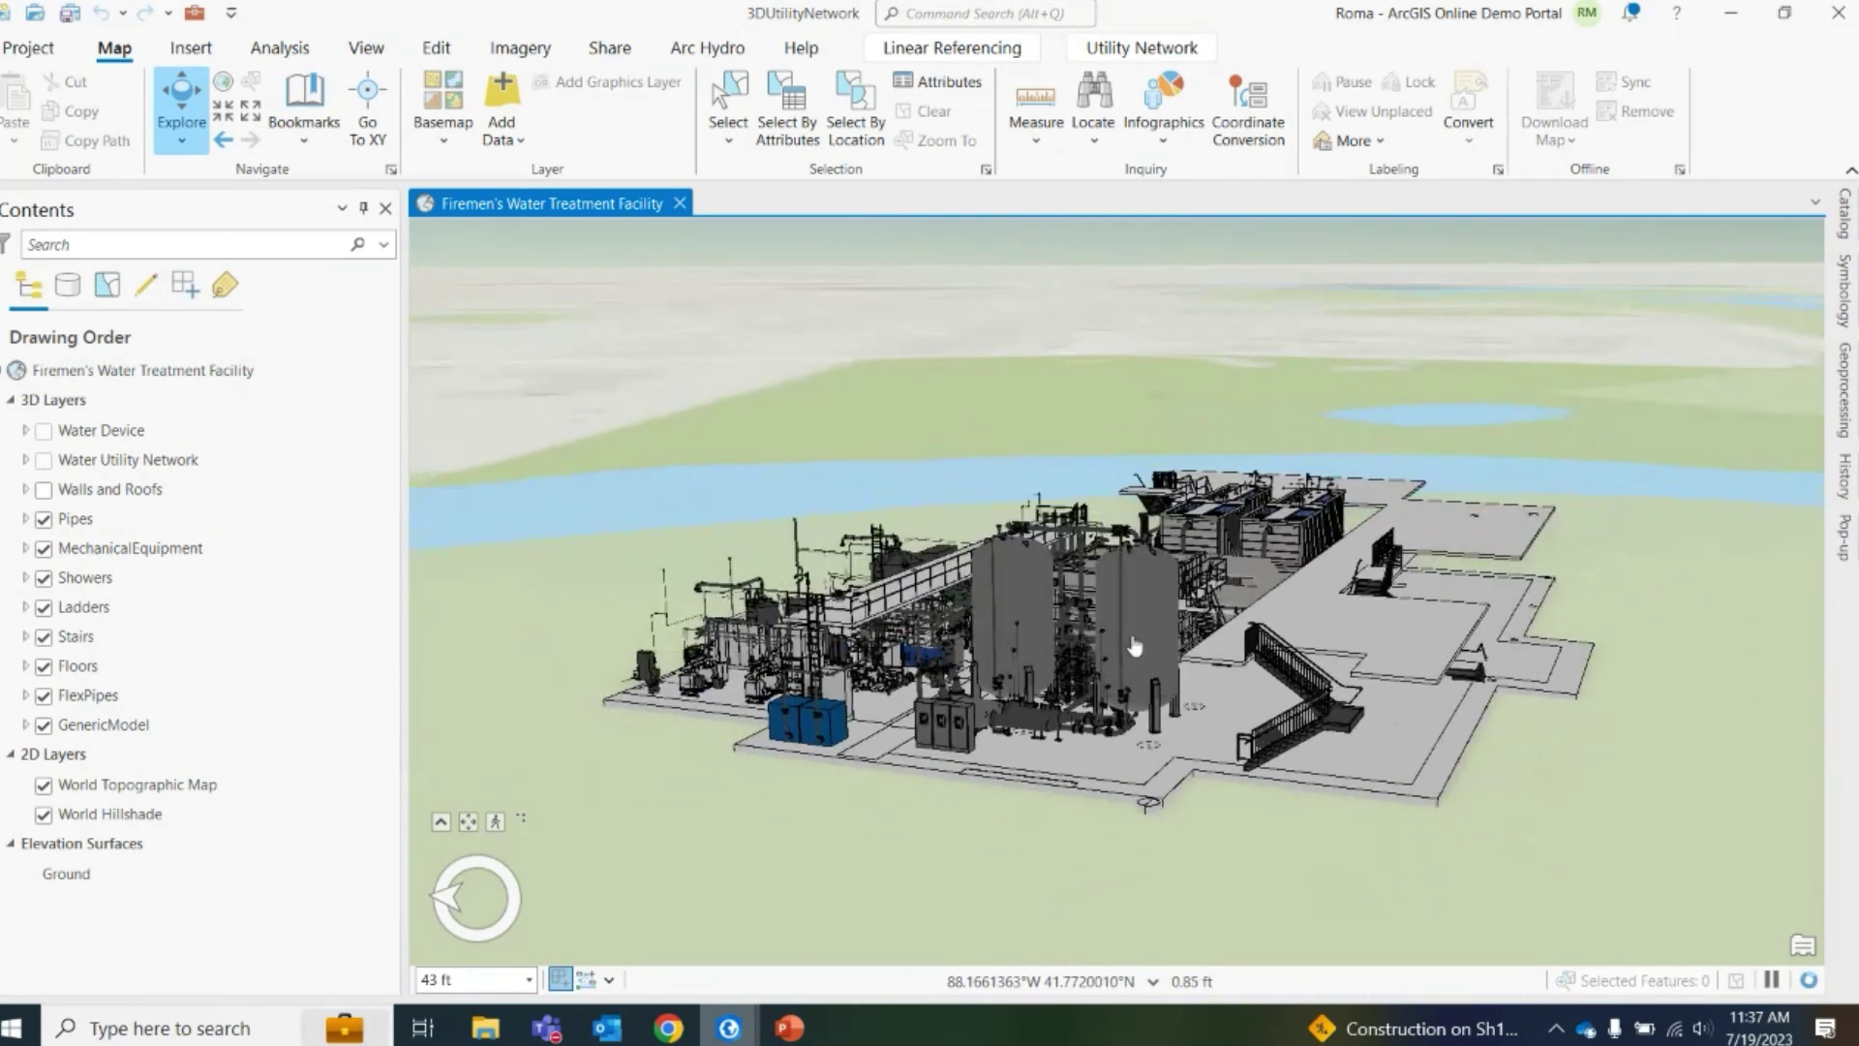
scroll(1210, 678, "up", 2)
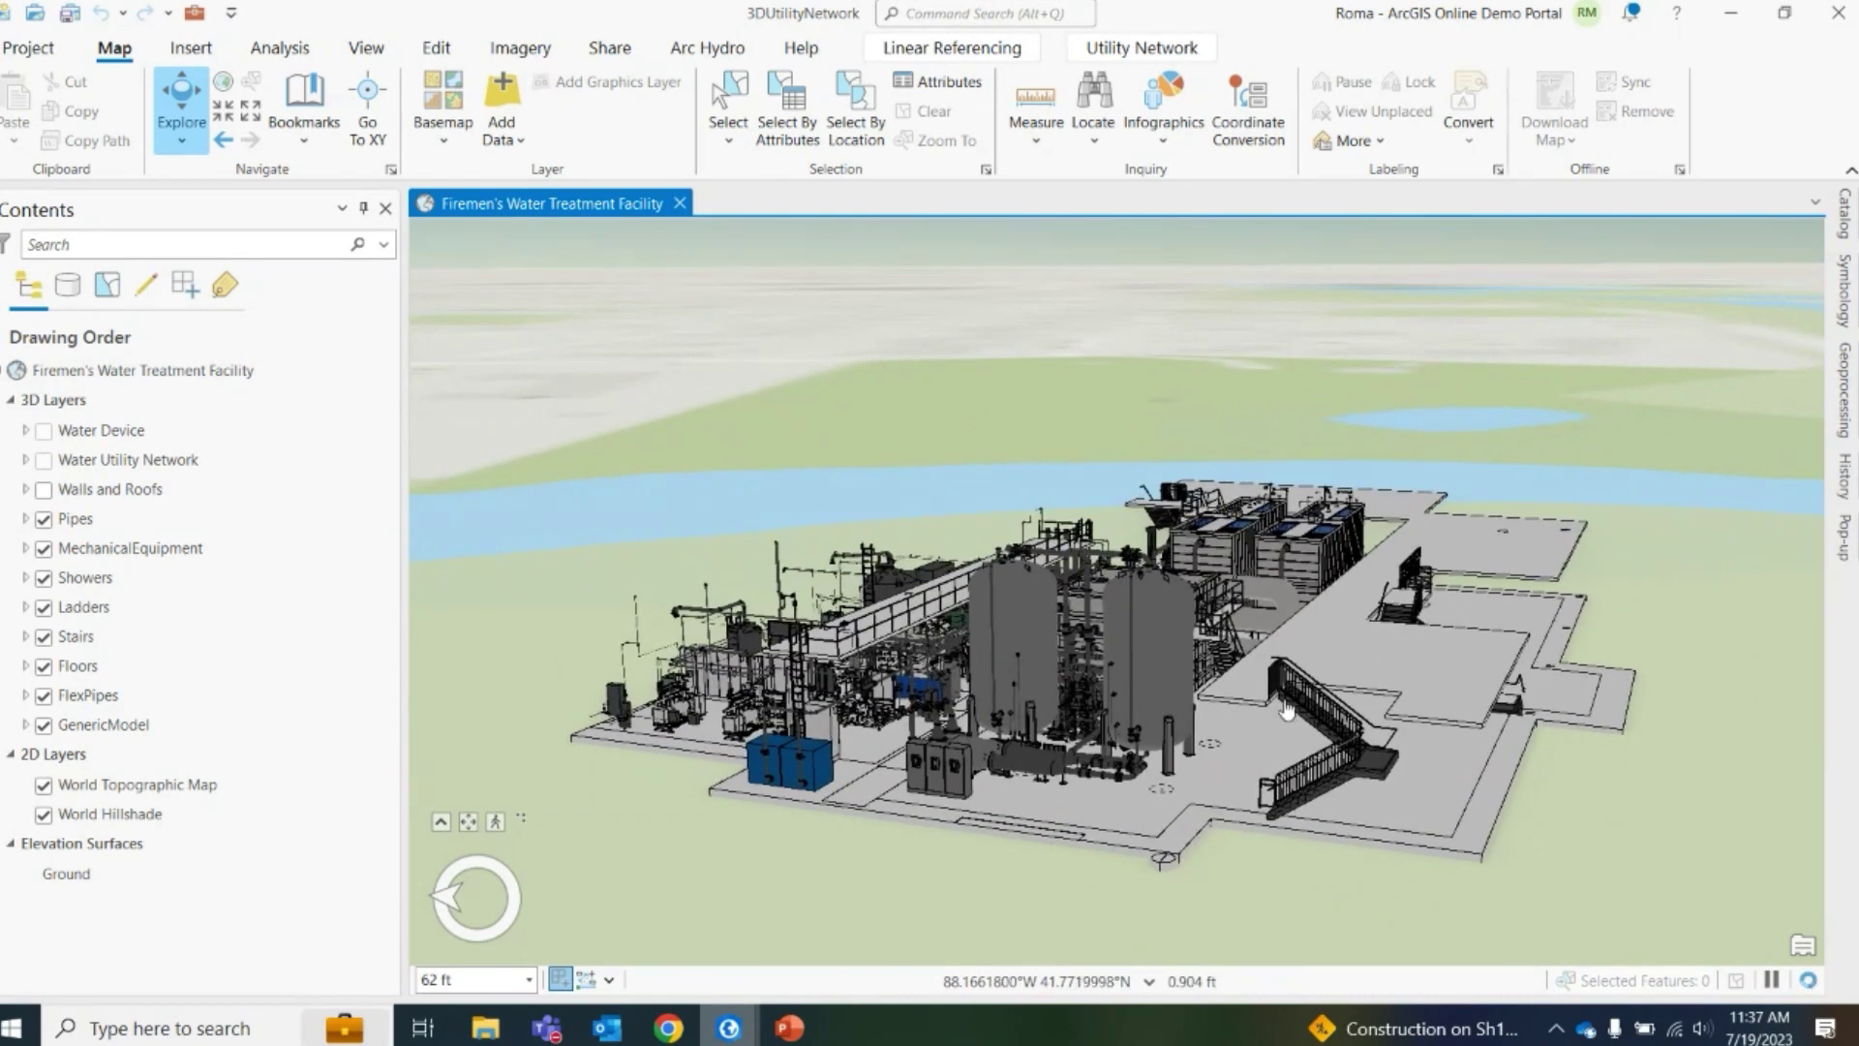
scroll(1285, 711, "up", 1)
left_click_drag(1181, 780, 1218, 750)
scroll(1080, 827, "up", 1)
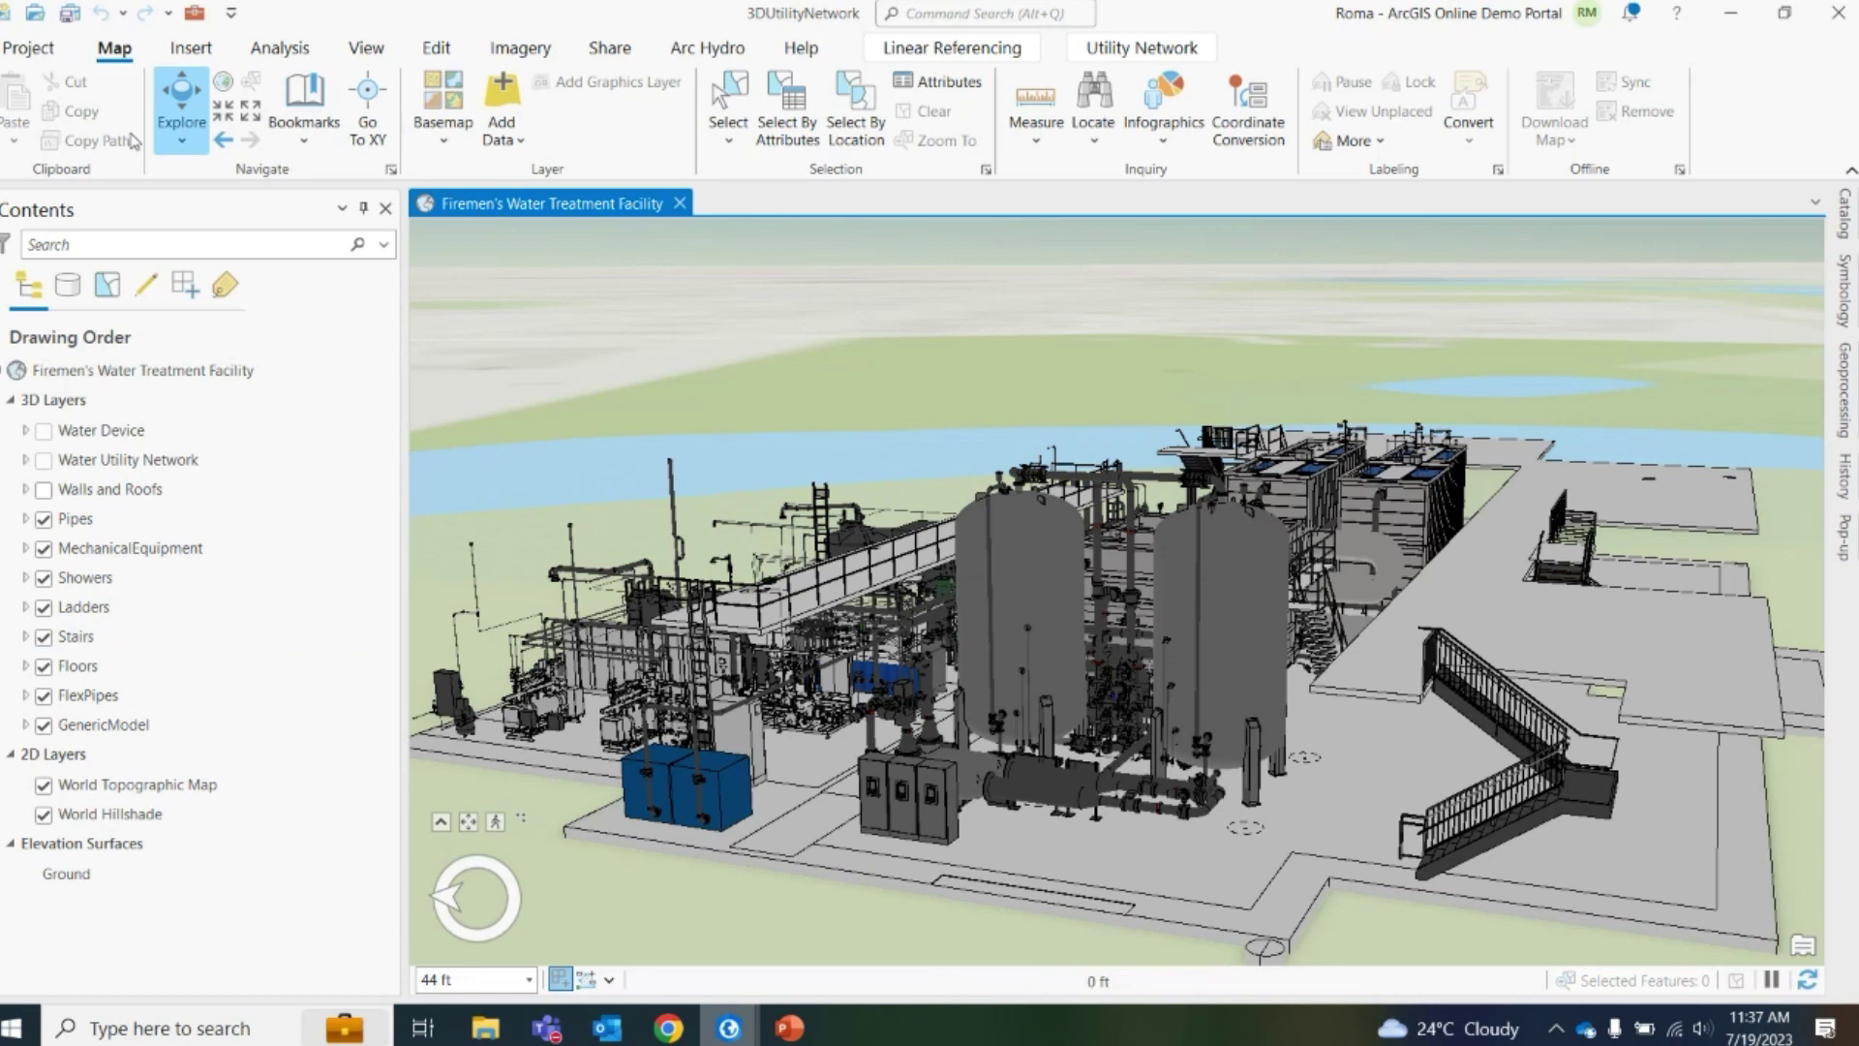
Orbit, tilt and zoom the 3D scene in toward the treatment floor equipment rows
mouse_move(946, 644)
left_mouse_down()
mouse_move(1421, 708)
mouse_move(1472, 655)
mouse_move(1463, 713)
left_mouse_up()
scroll(1452, 661, "down", 3)
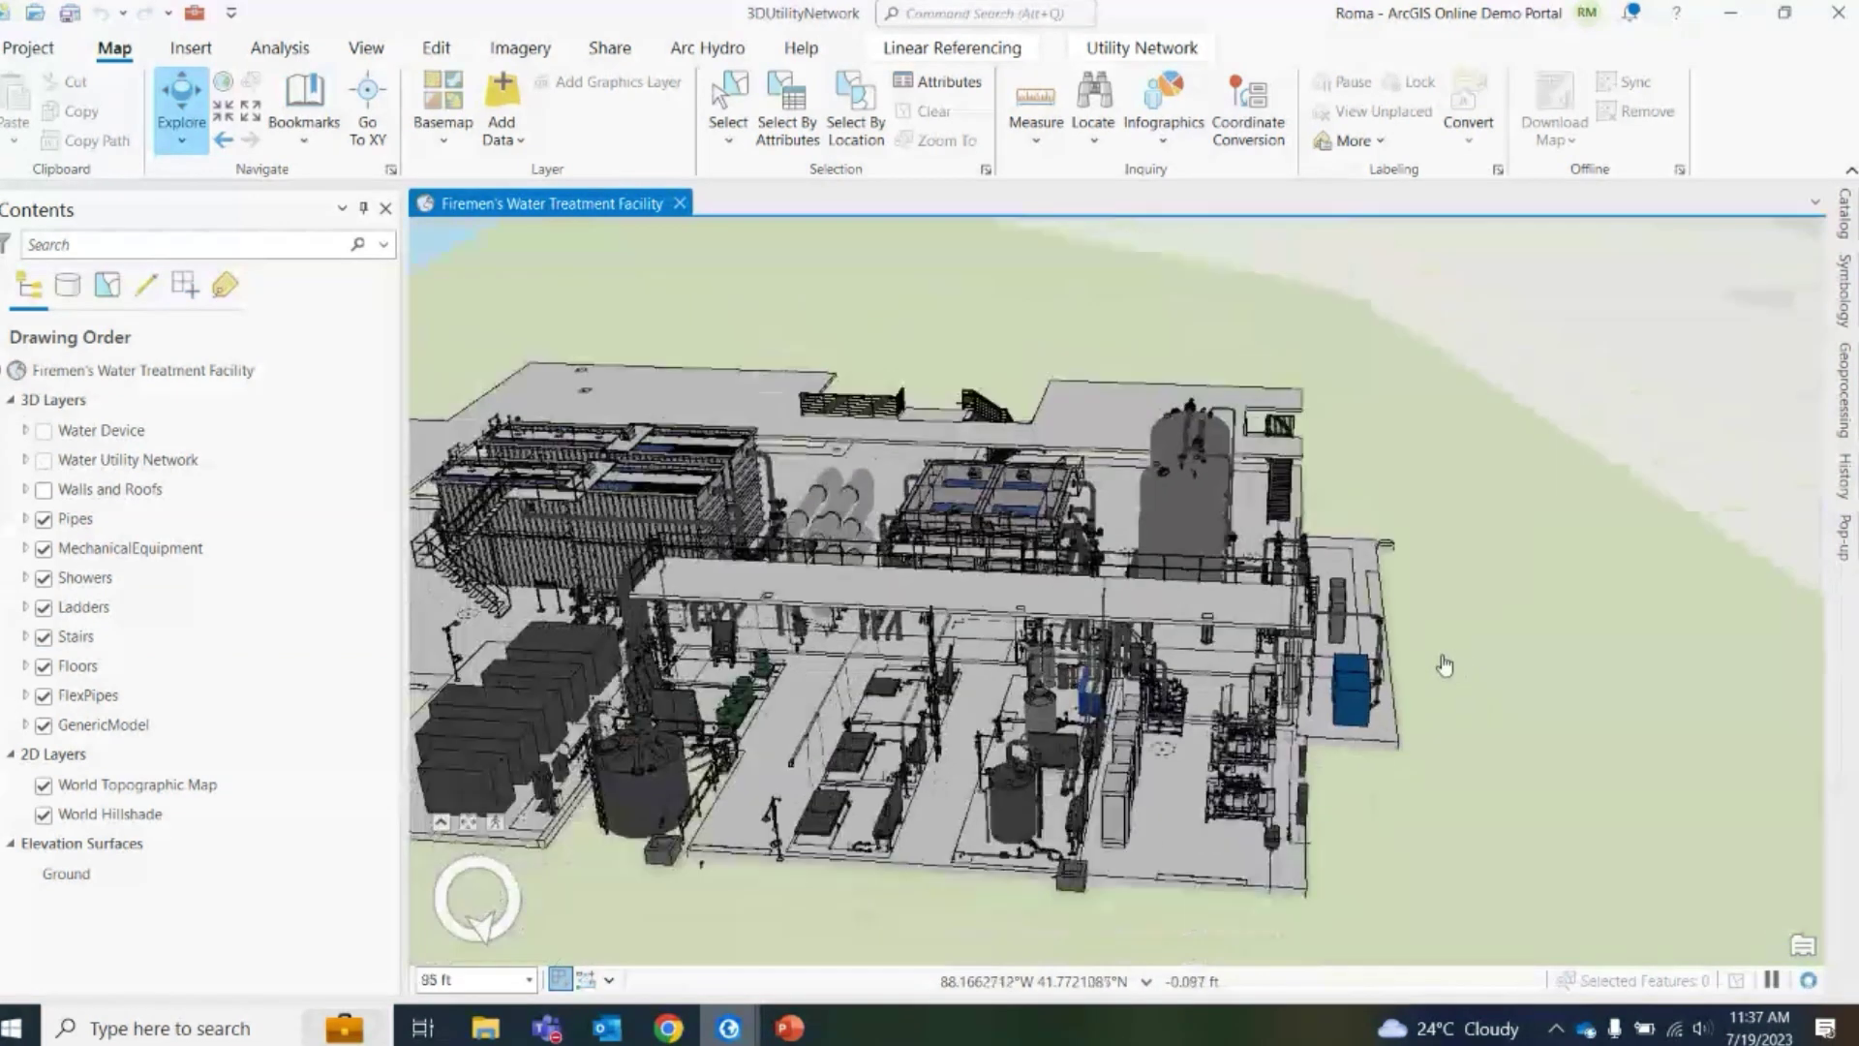
left_click_drag(1448, 659, 697, 664)
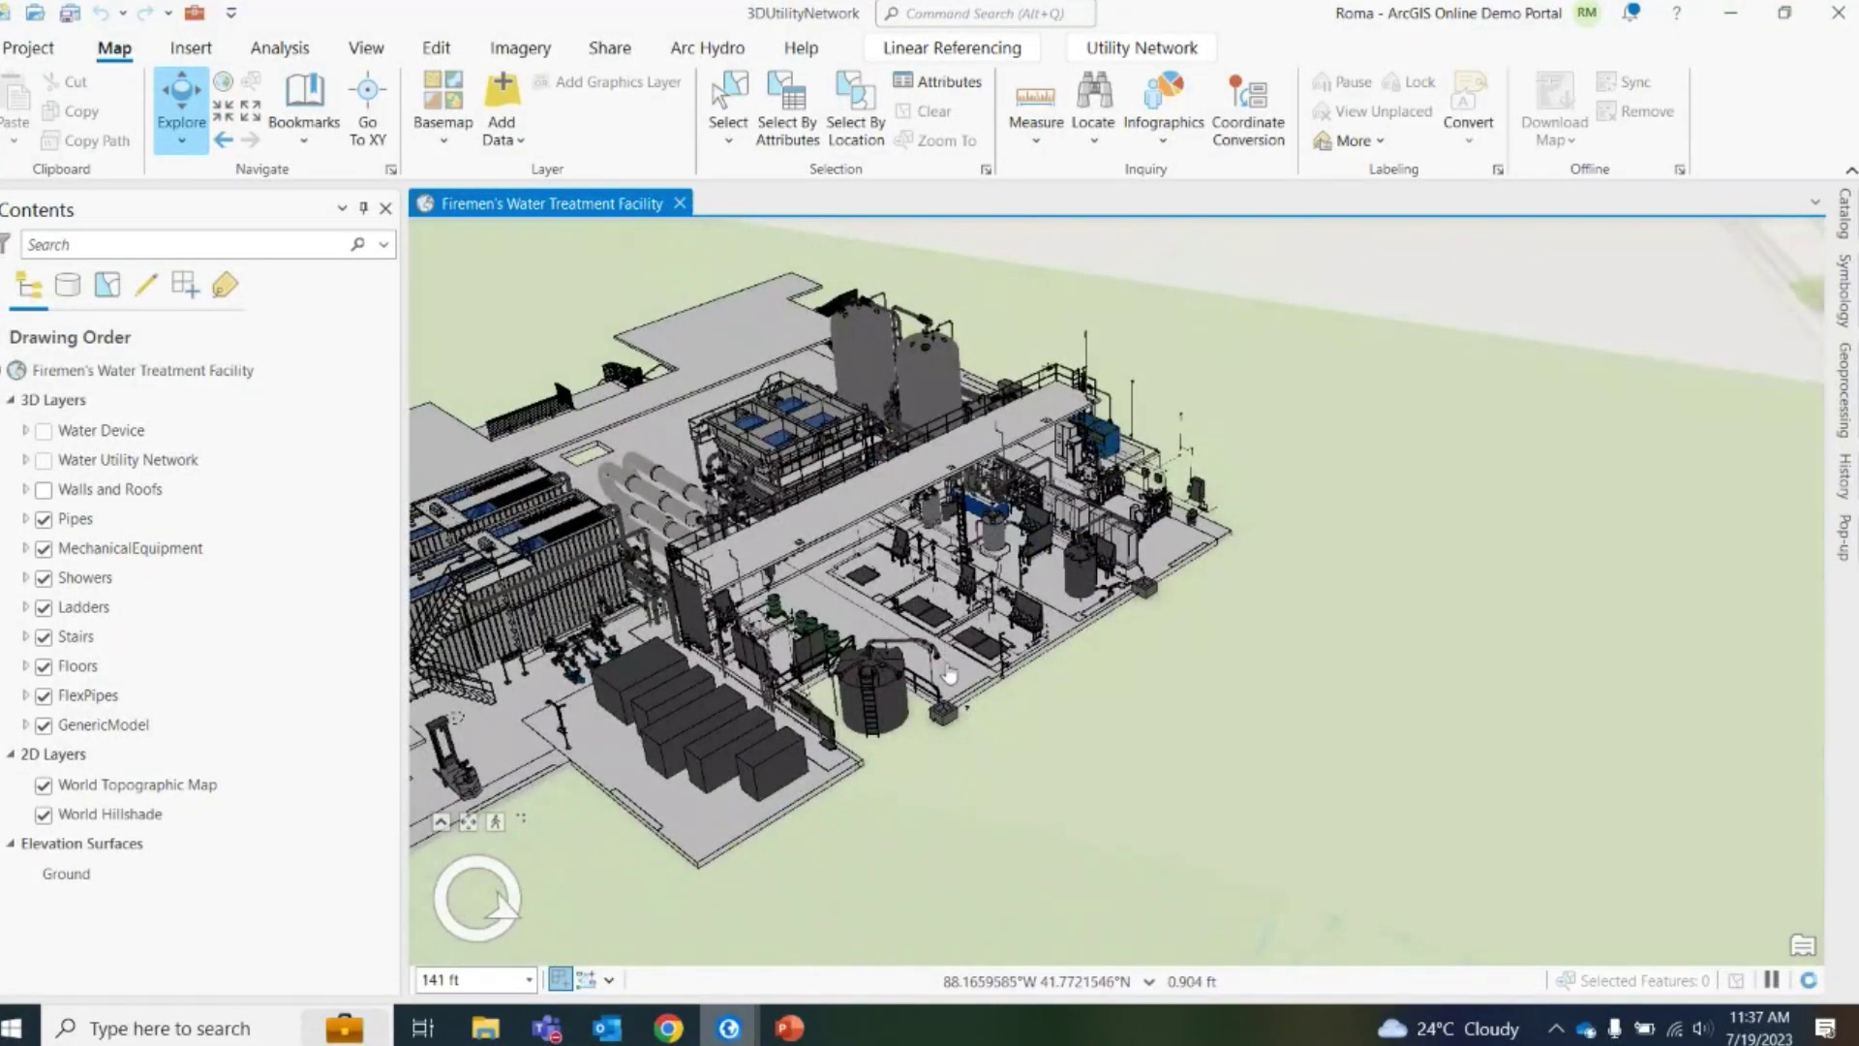
left_click_drag(949, 675, 784, 606)
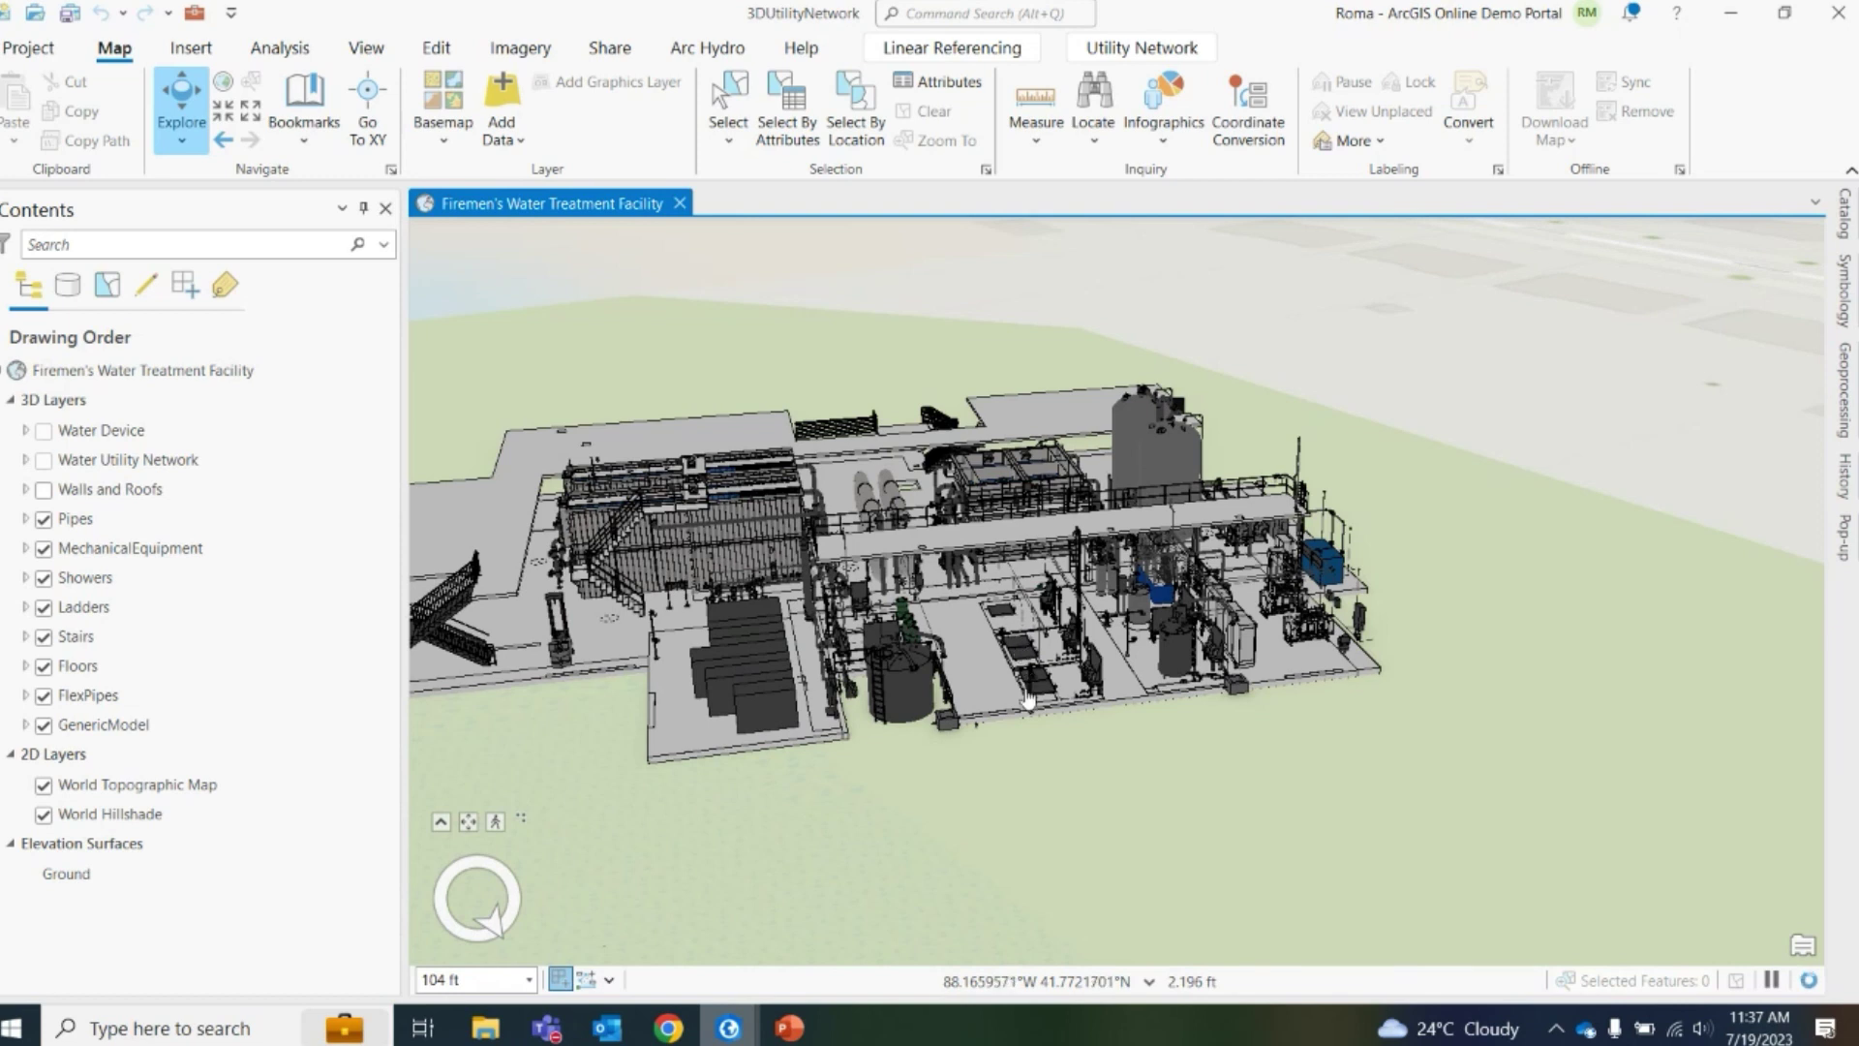
scroll(998, 641, "up", 5)
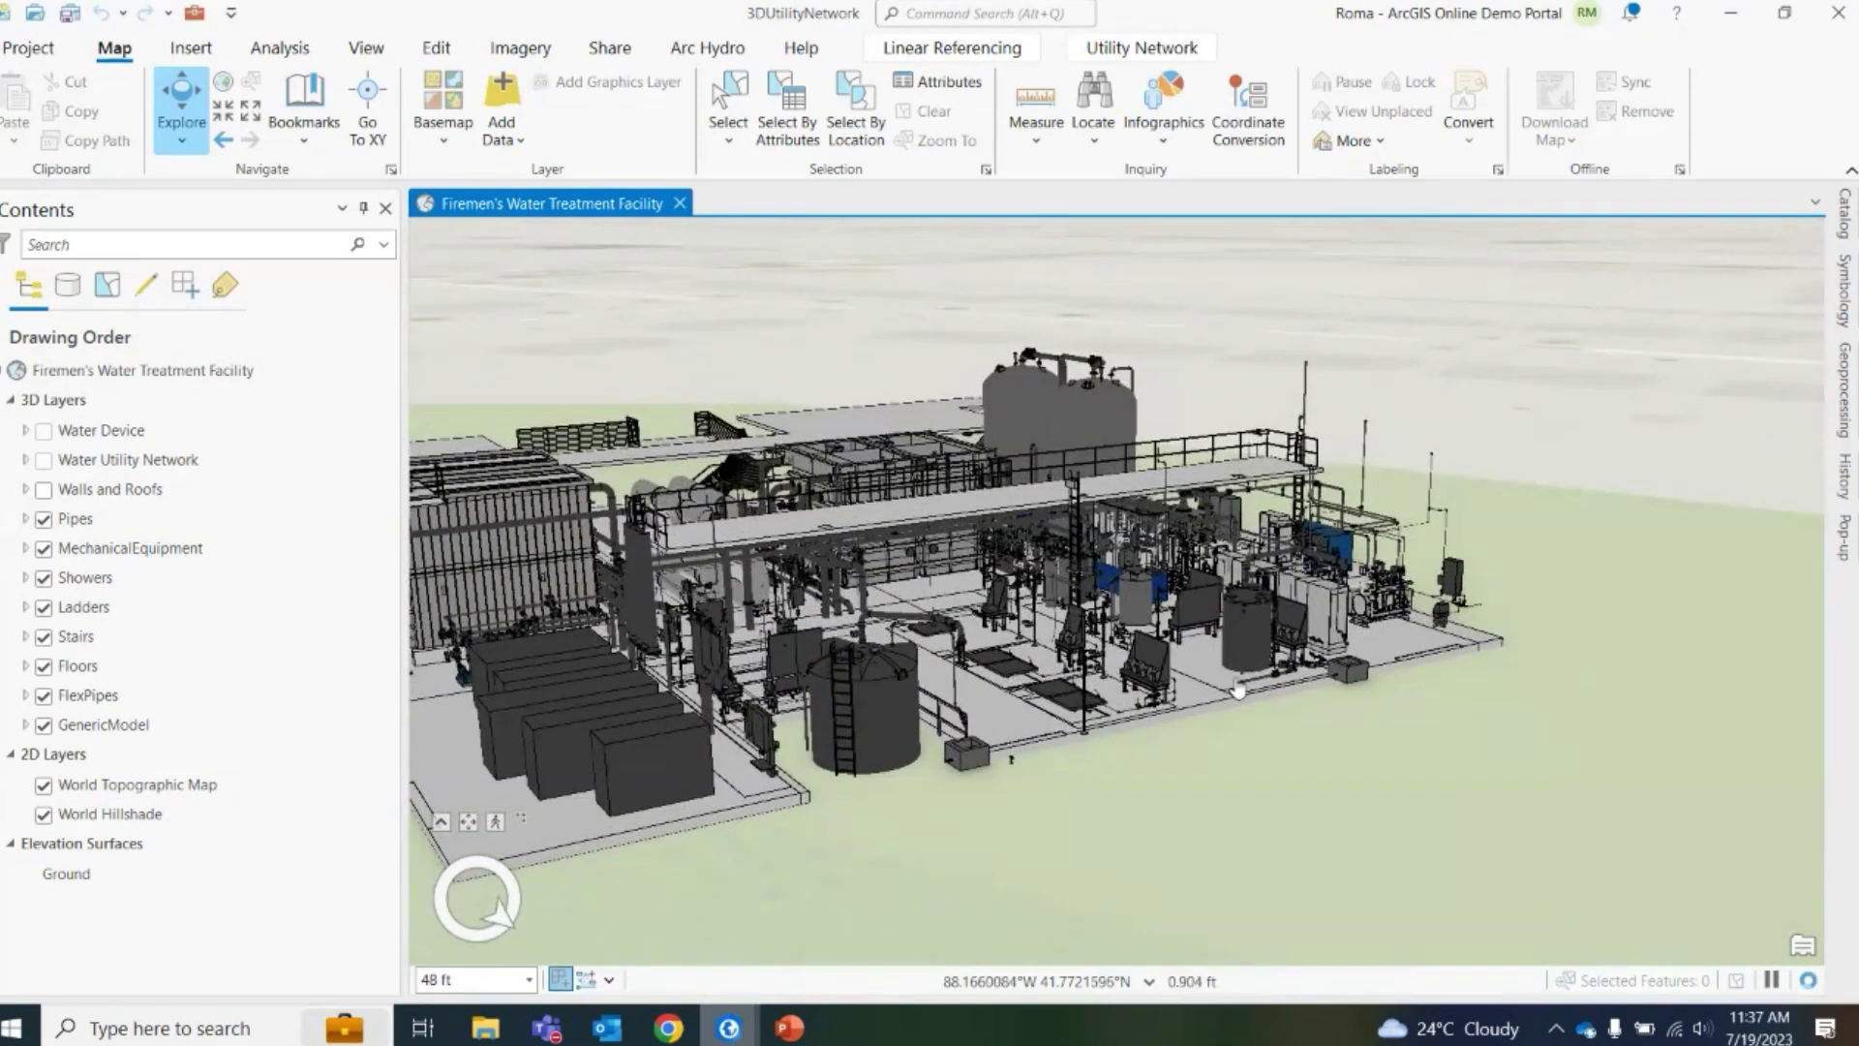
scroll(1237, 690, "up", 3)
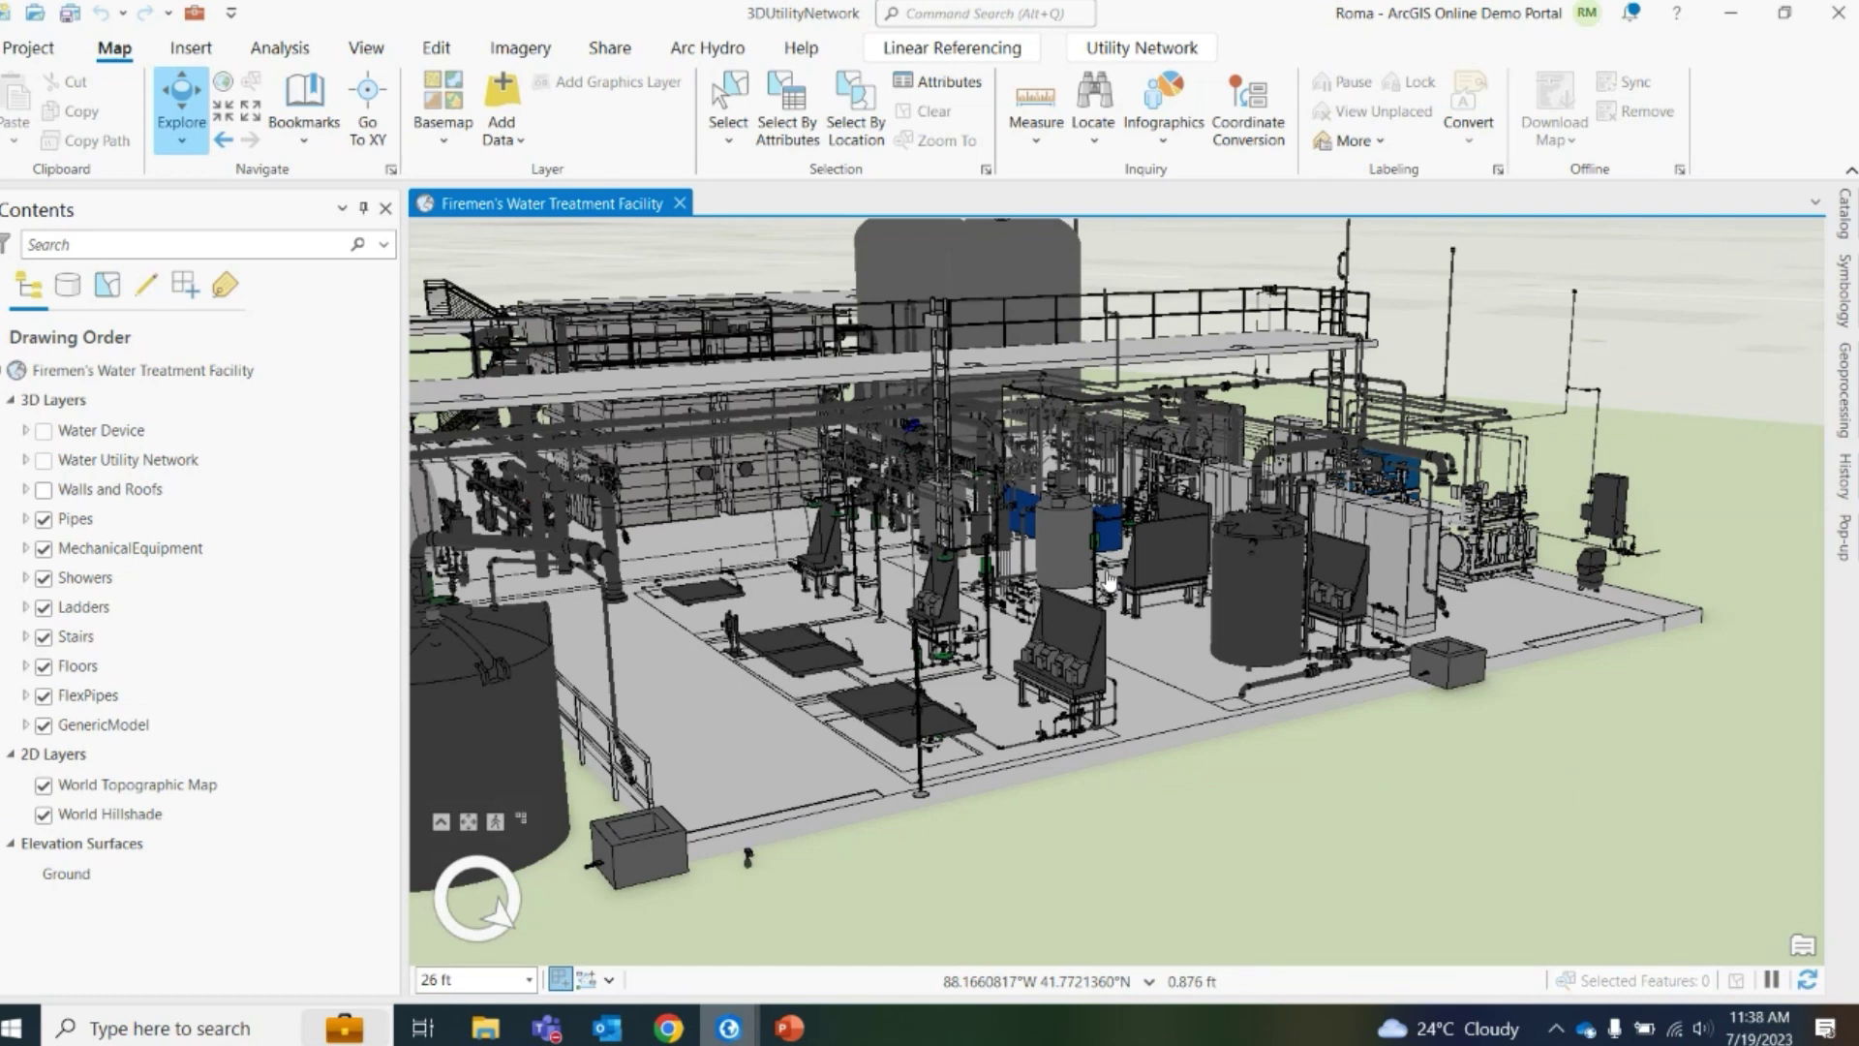
scroll(1378, 657, "up", 3)
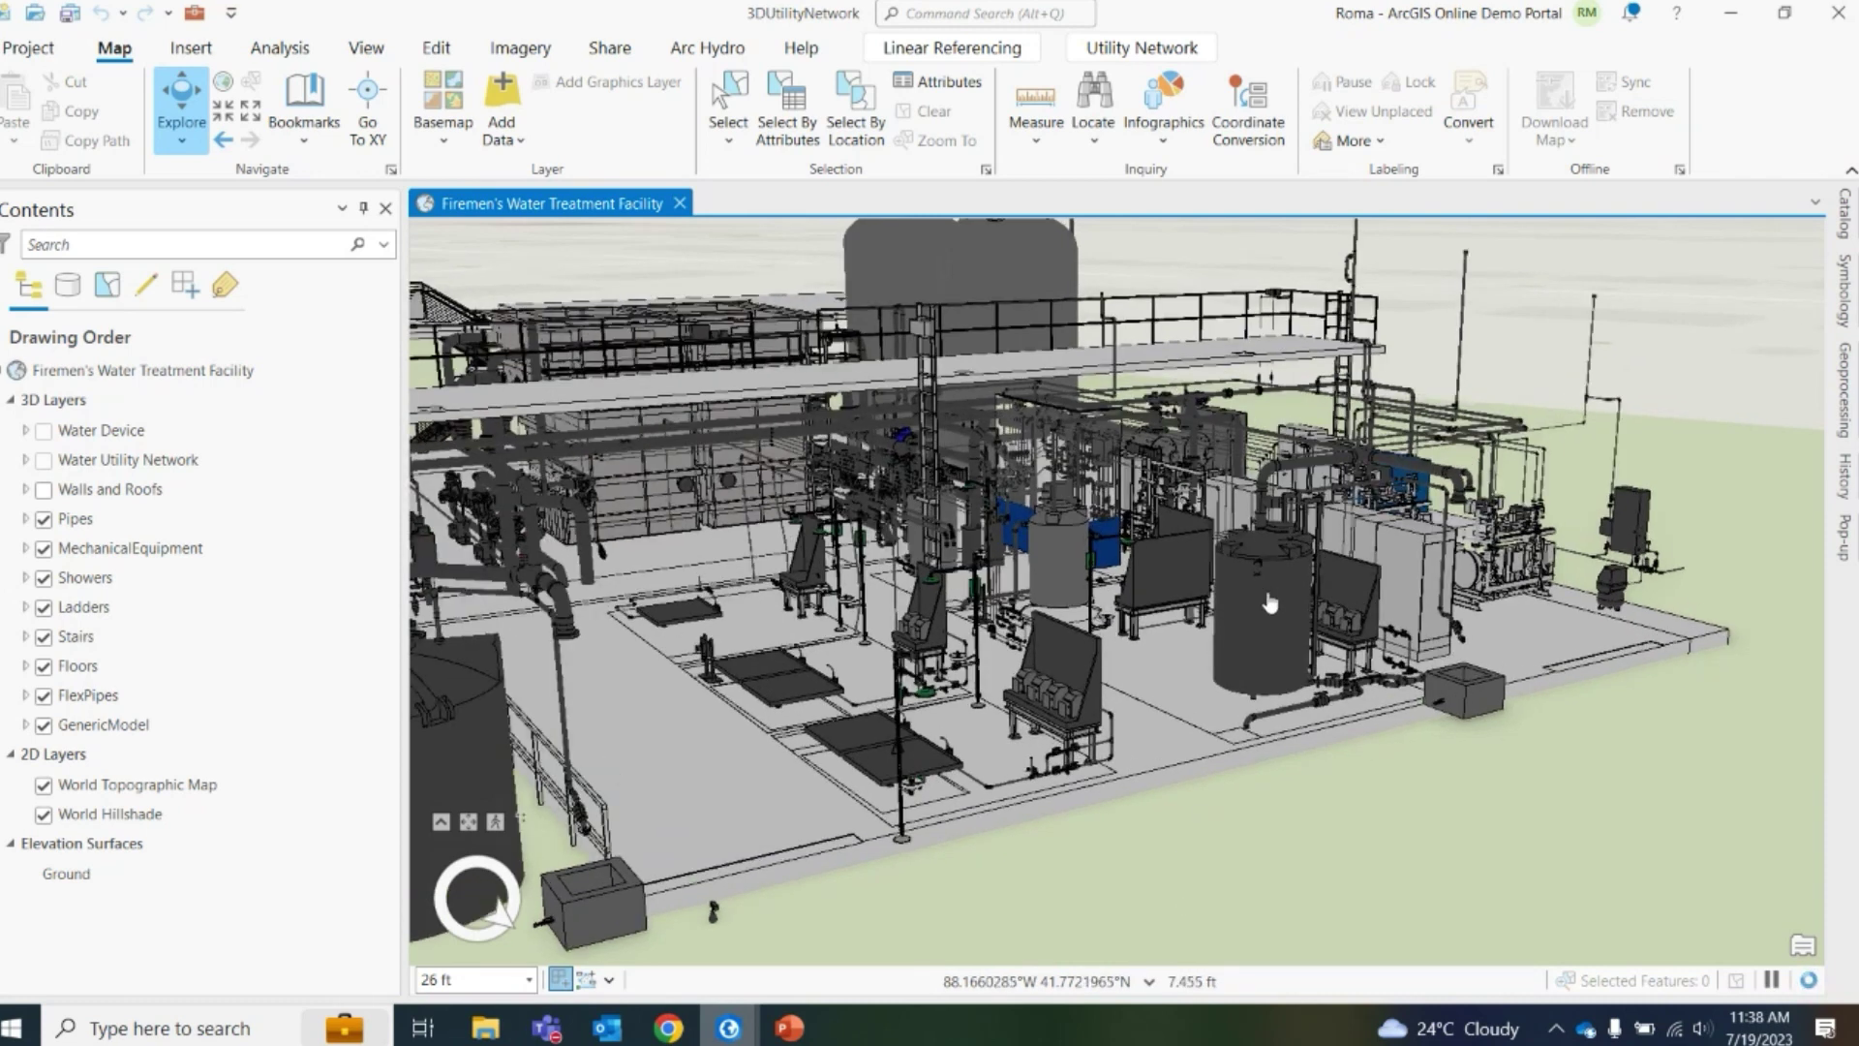
Frame the ladder tank from above and show its attributes: 6150 Gallon IMFO Tank on BldgLevel 1
left_click_drag(1269, 603, 1468, 649)
scroll(1474, 595, "down", 2)
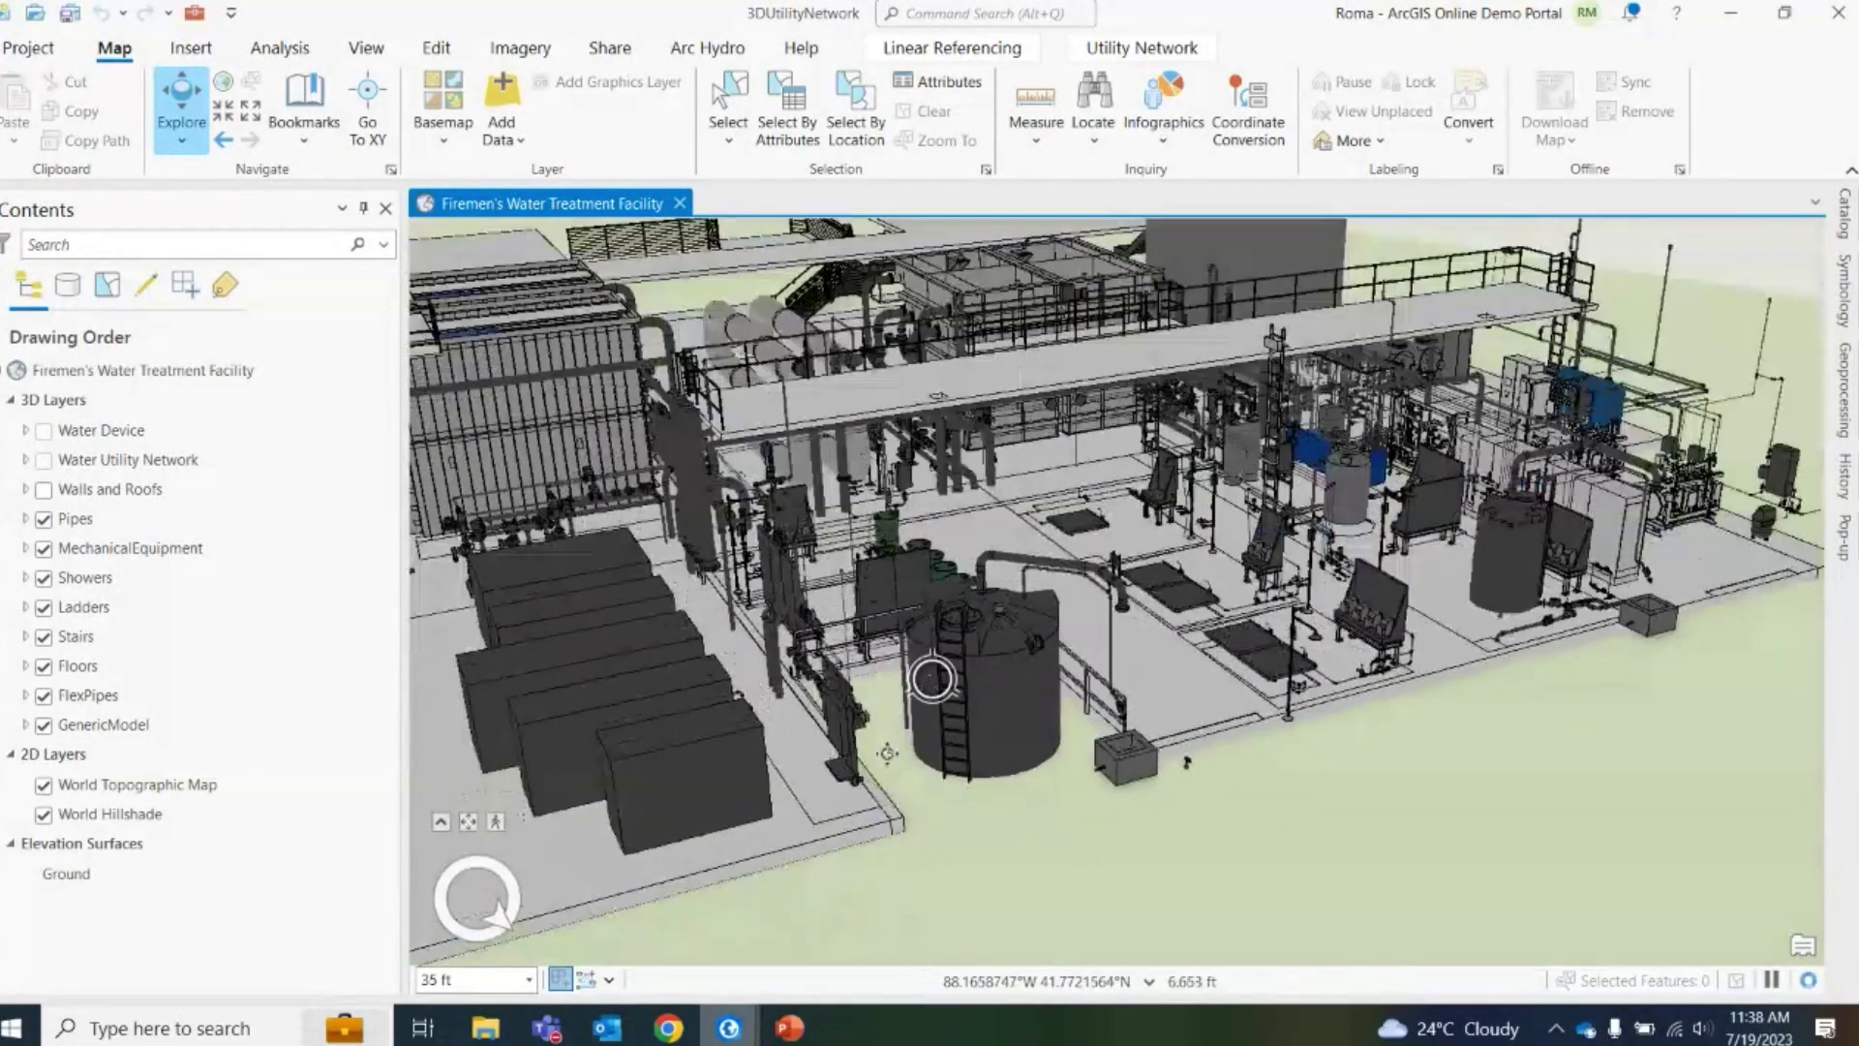
left_click_drag(935, 690, 1014, 717)
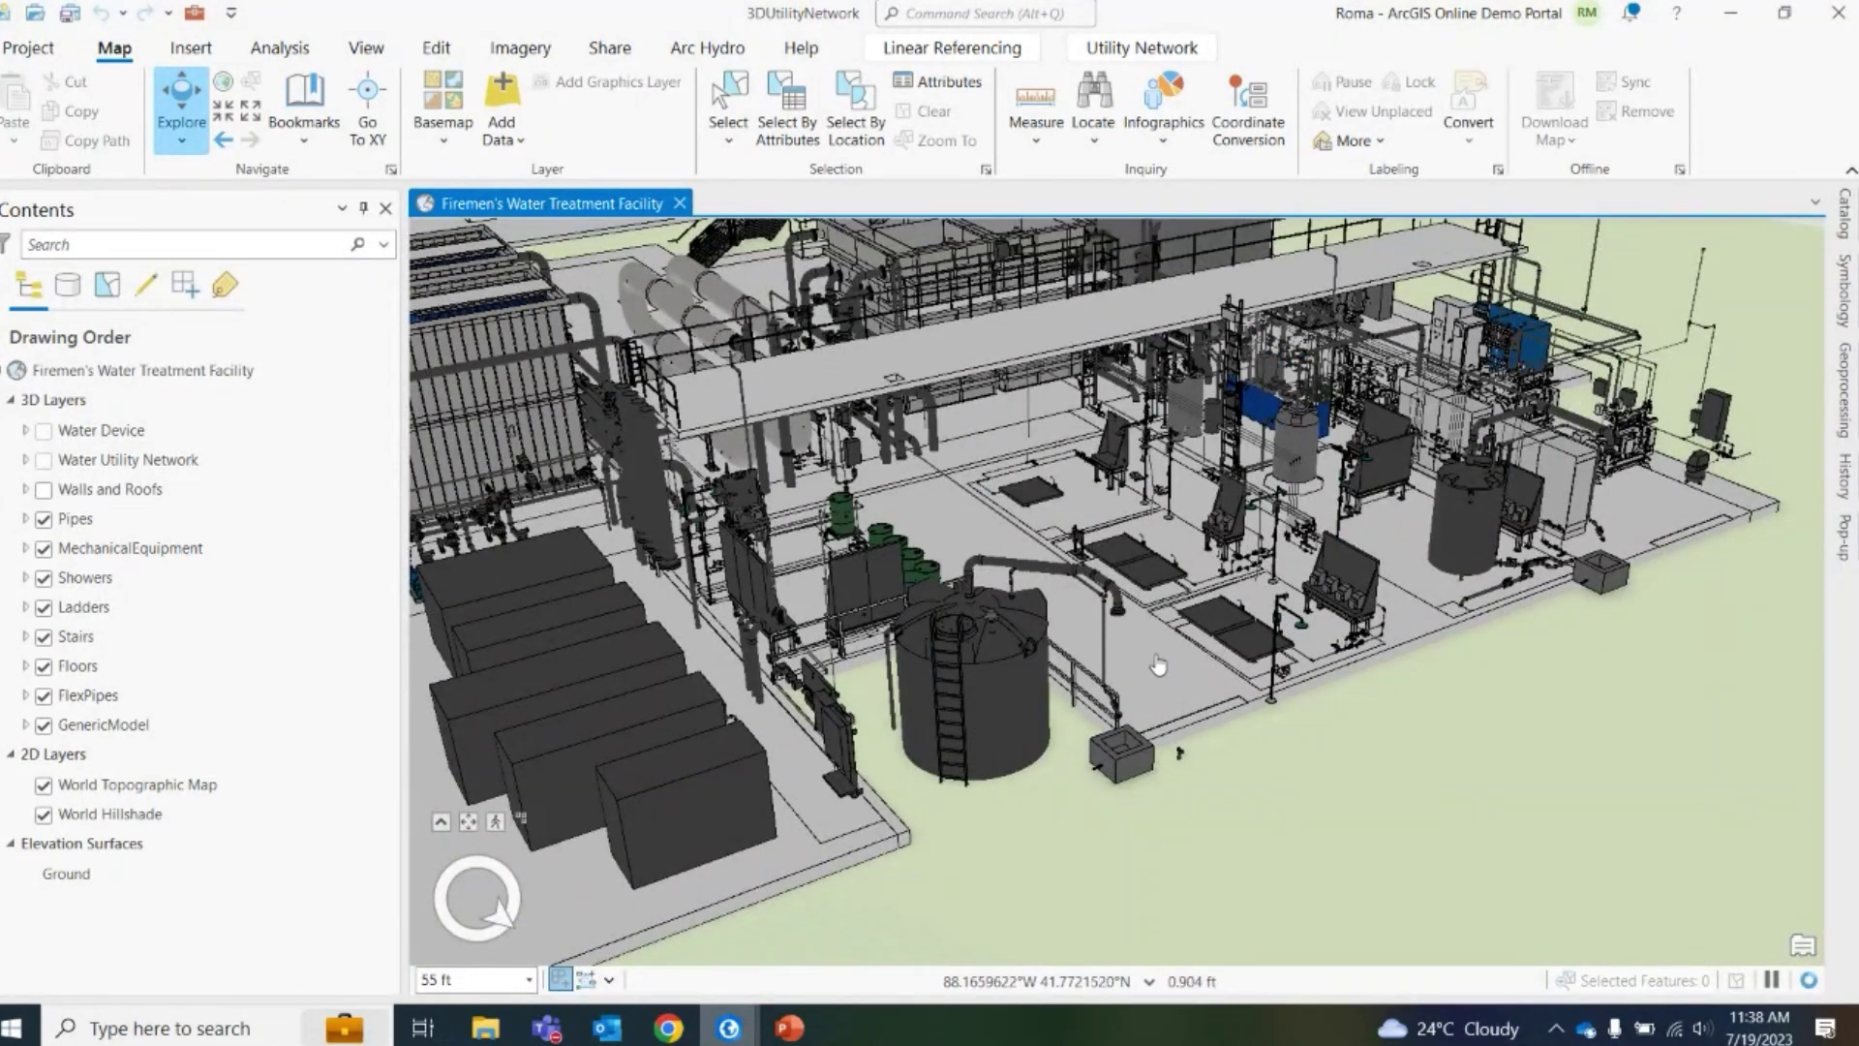
scroll(1151, 625, "down", 2)
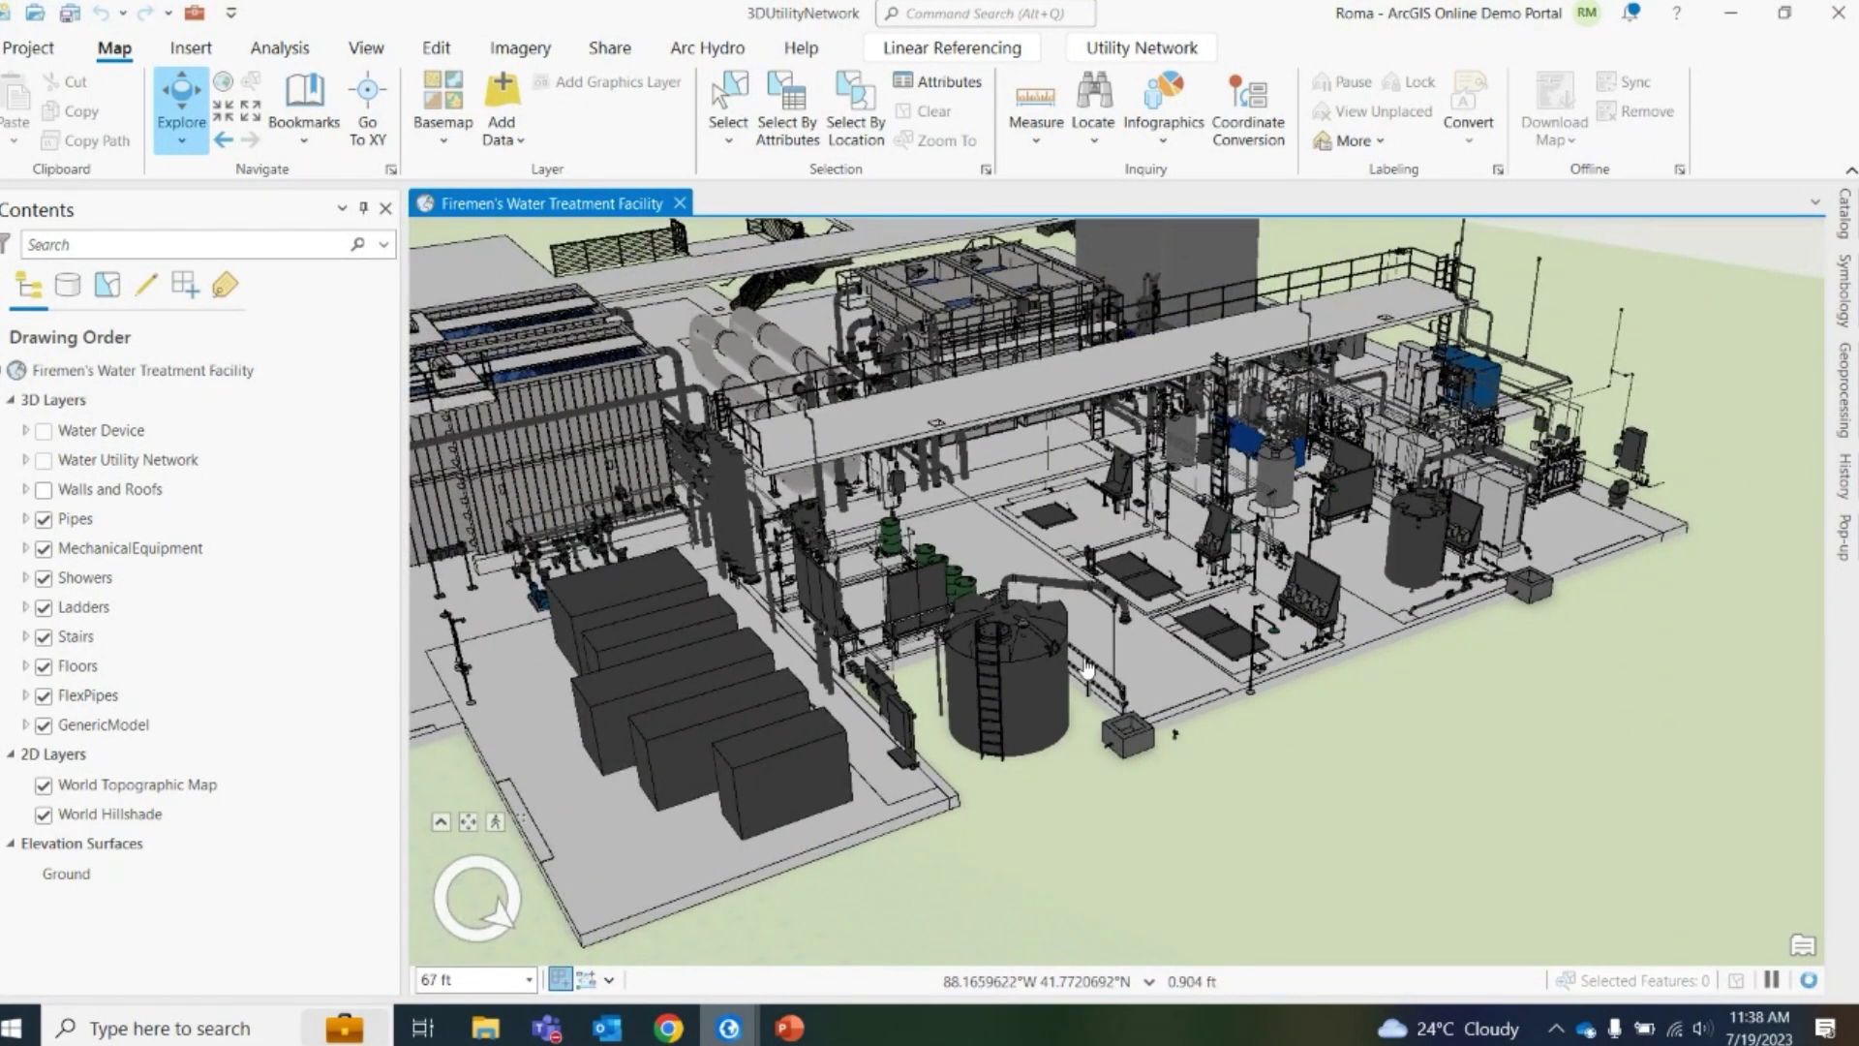
scroll(1030, 715, "down", 2)
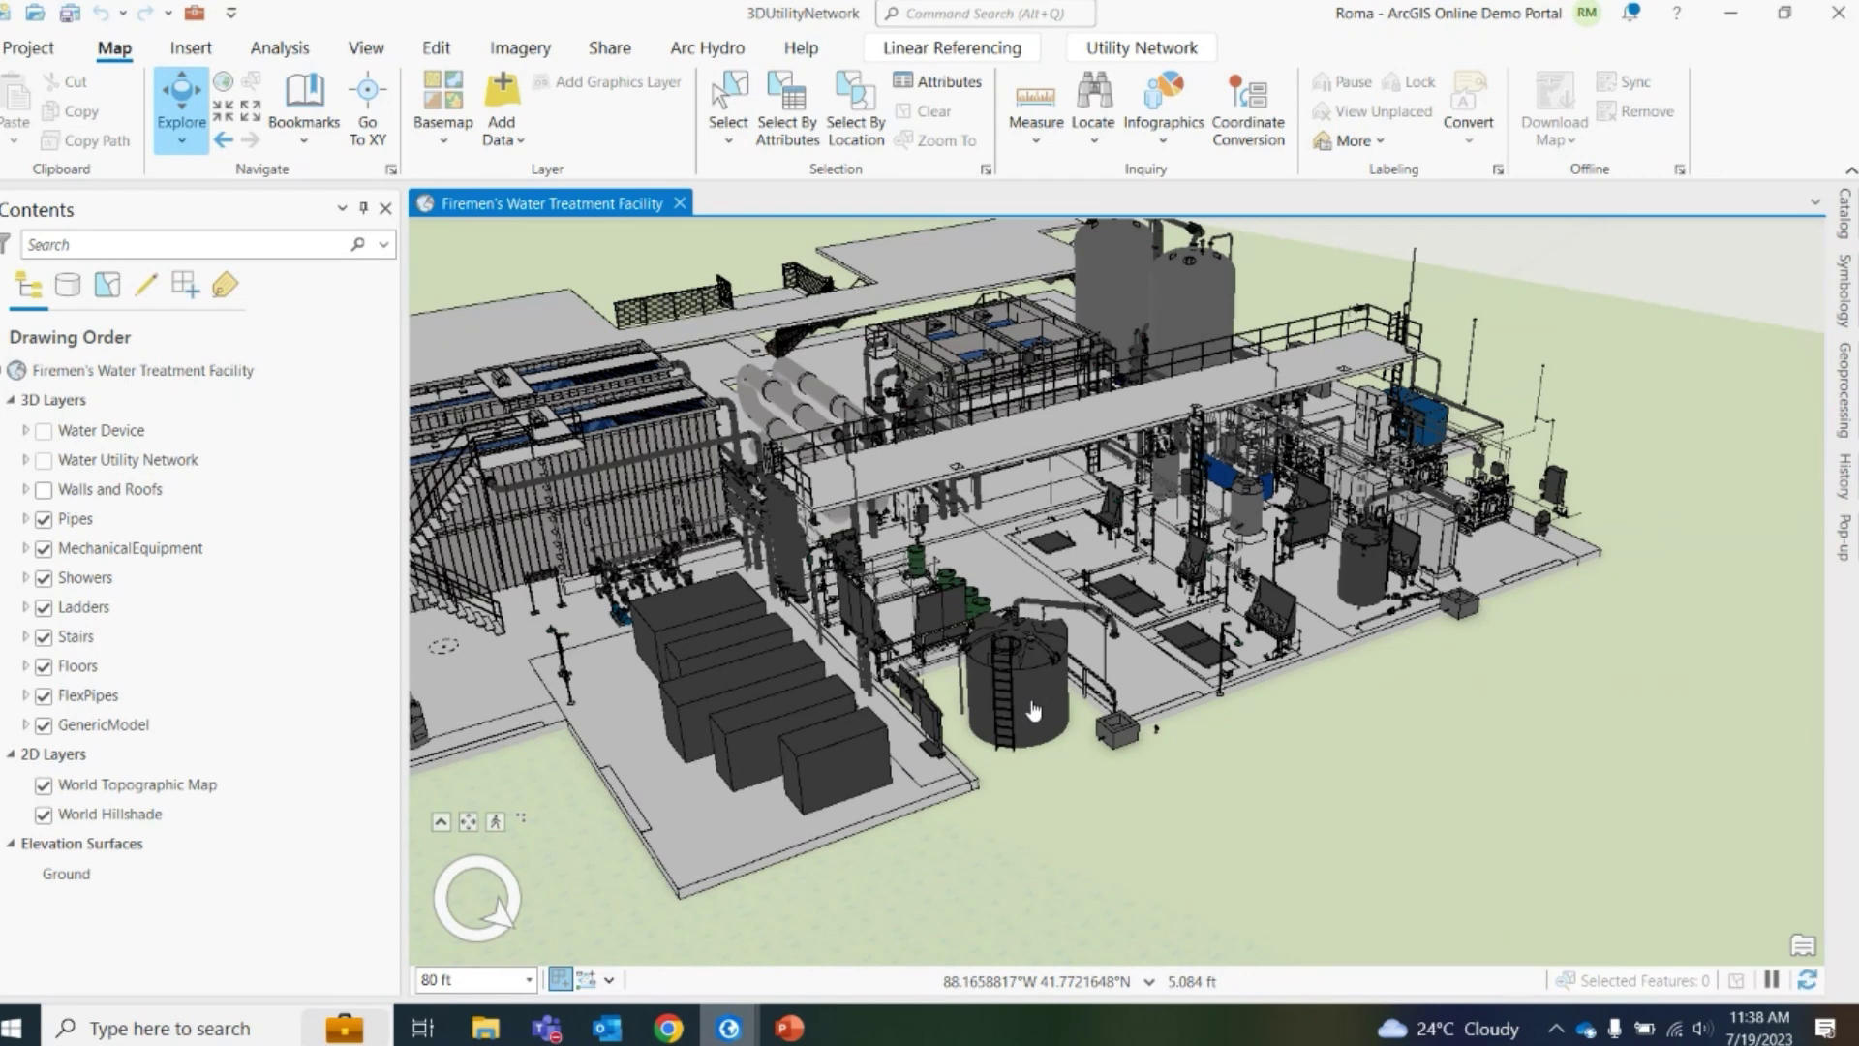
left_click(1034, 708)
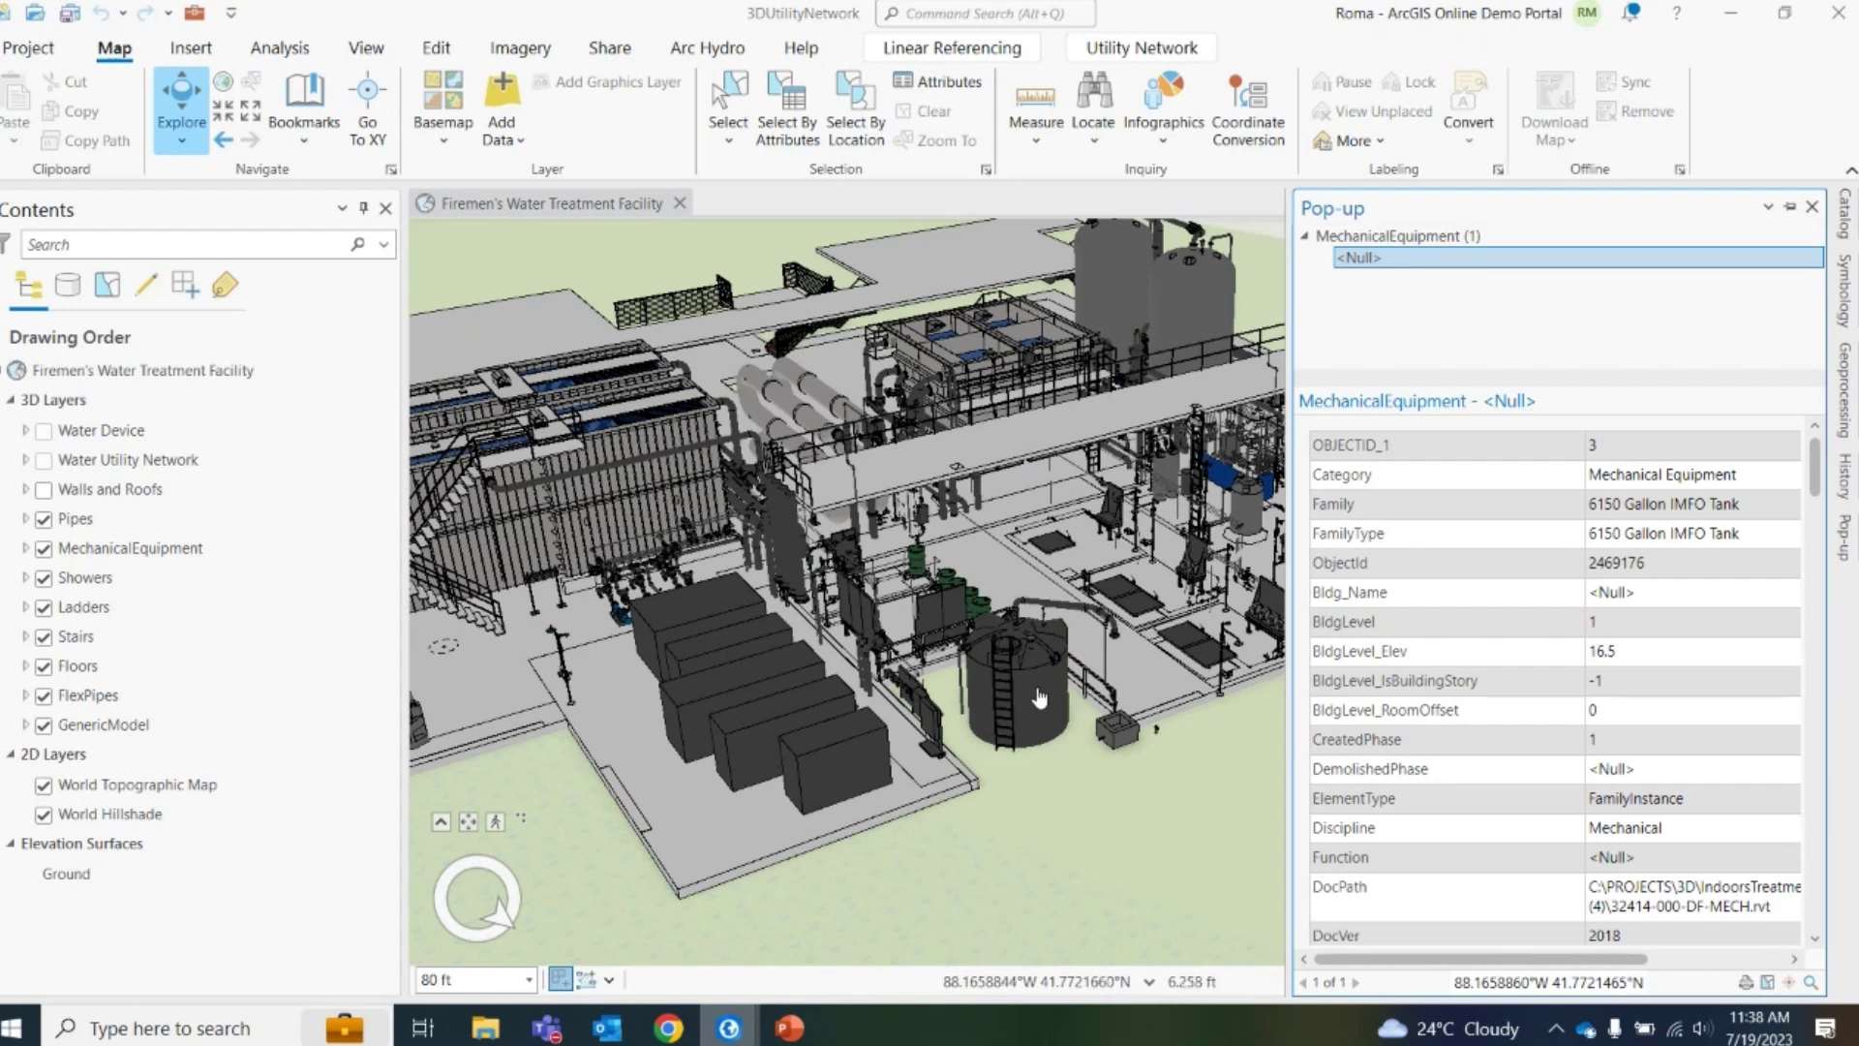
Scroll through the 6150 Gallon IMFO Tank's attributes in the pop-up
scroll(1373, 587, "down", 5)
scroll(1373, 588, "up", 5)
scroll(1370, 540, "down", 1)
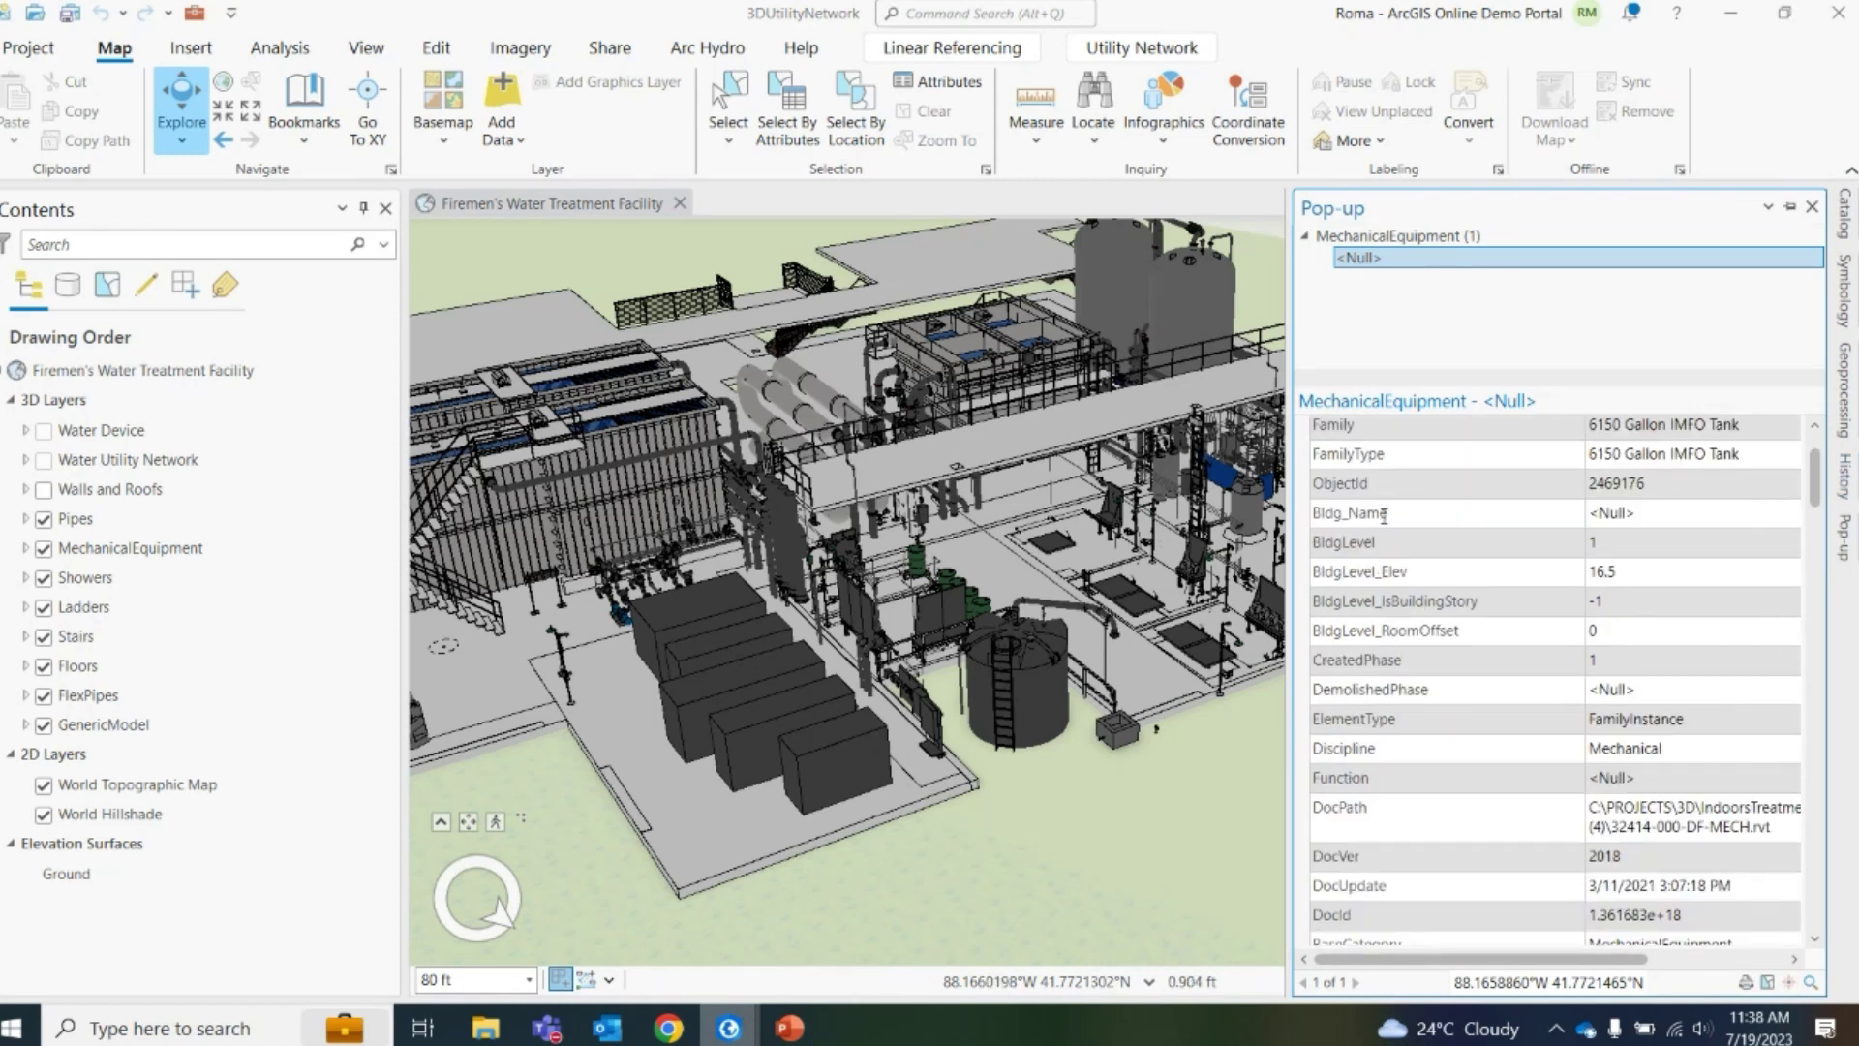
scroll(1388, 520, "down", 3)
scroll(1403, 622, "down", 3)
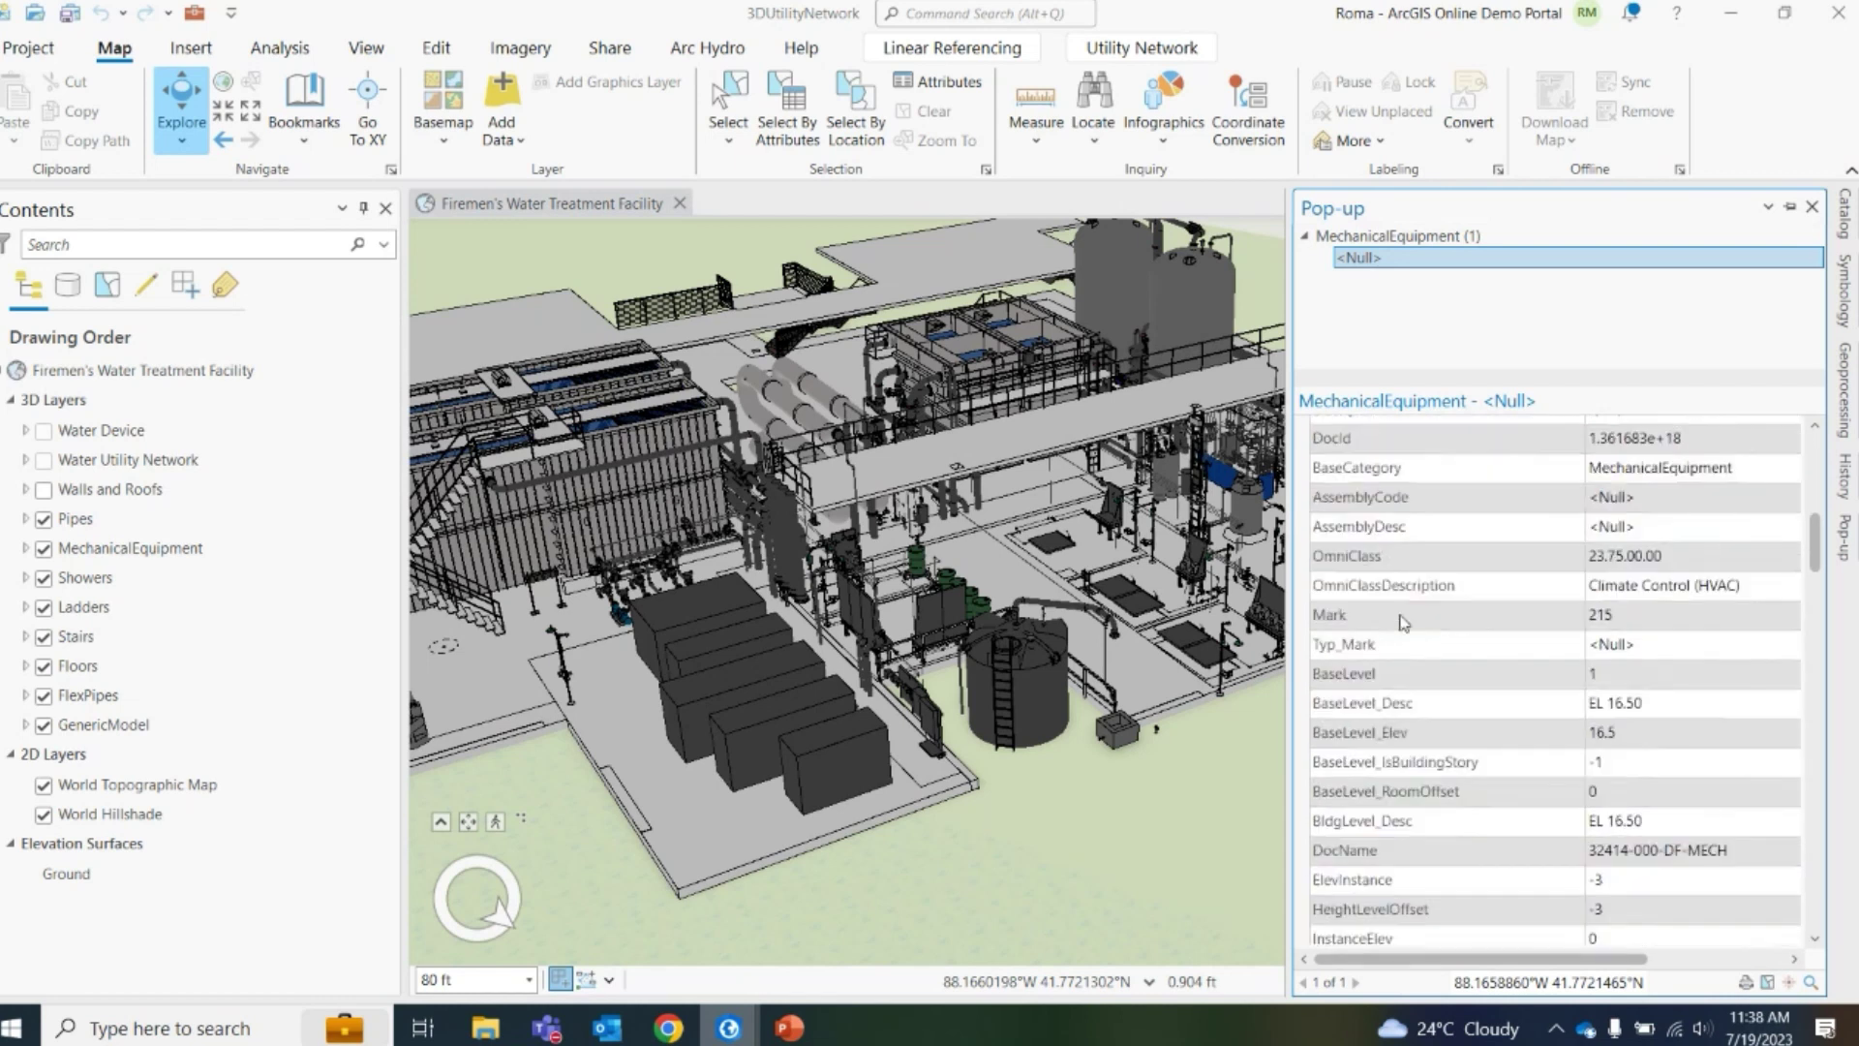
scroll(1429, 659, "down", 3)
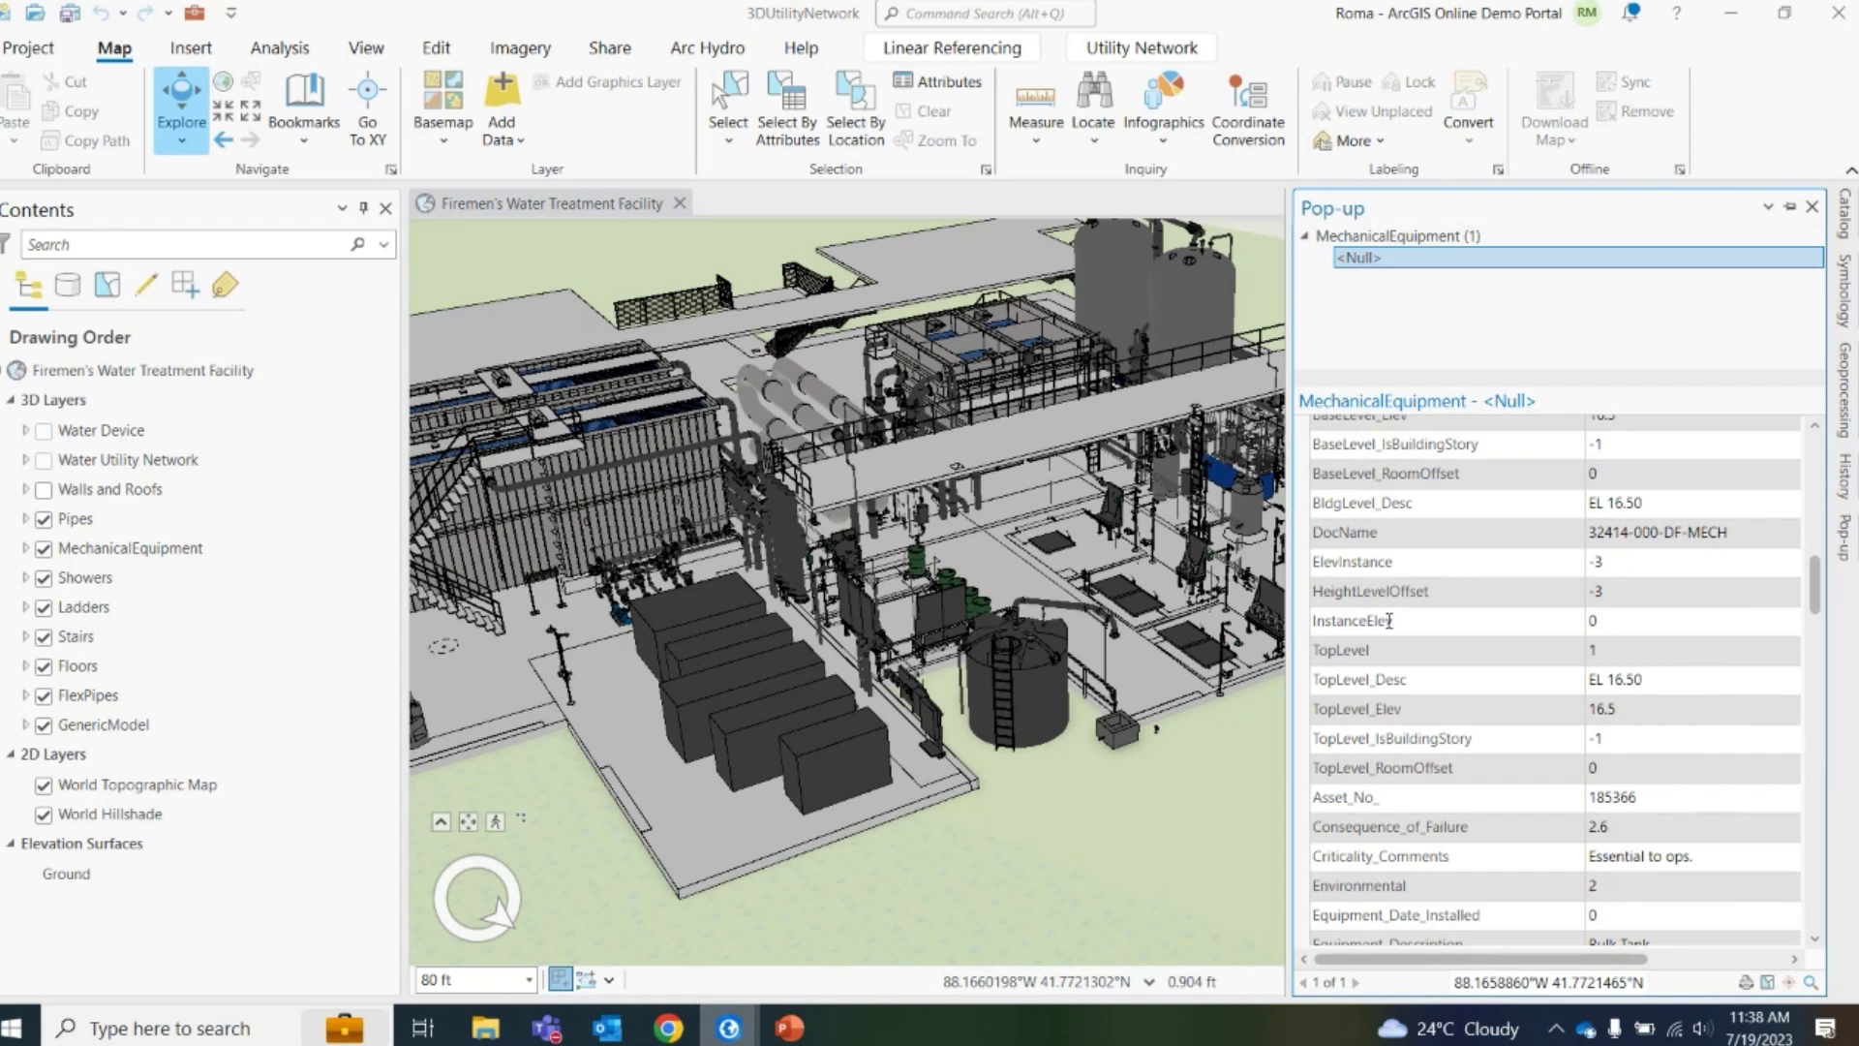
scroll(1388, 620, "down", 5)
scroll(1431, 639, "down", 3)
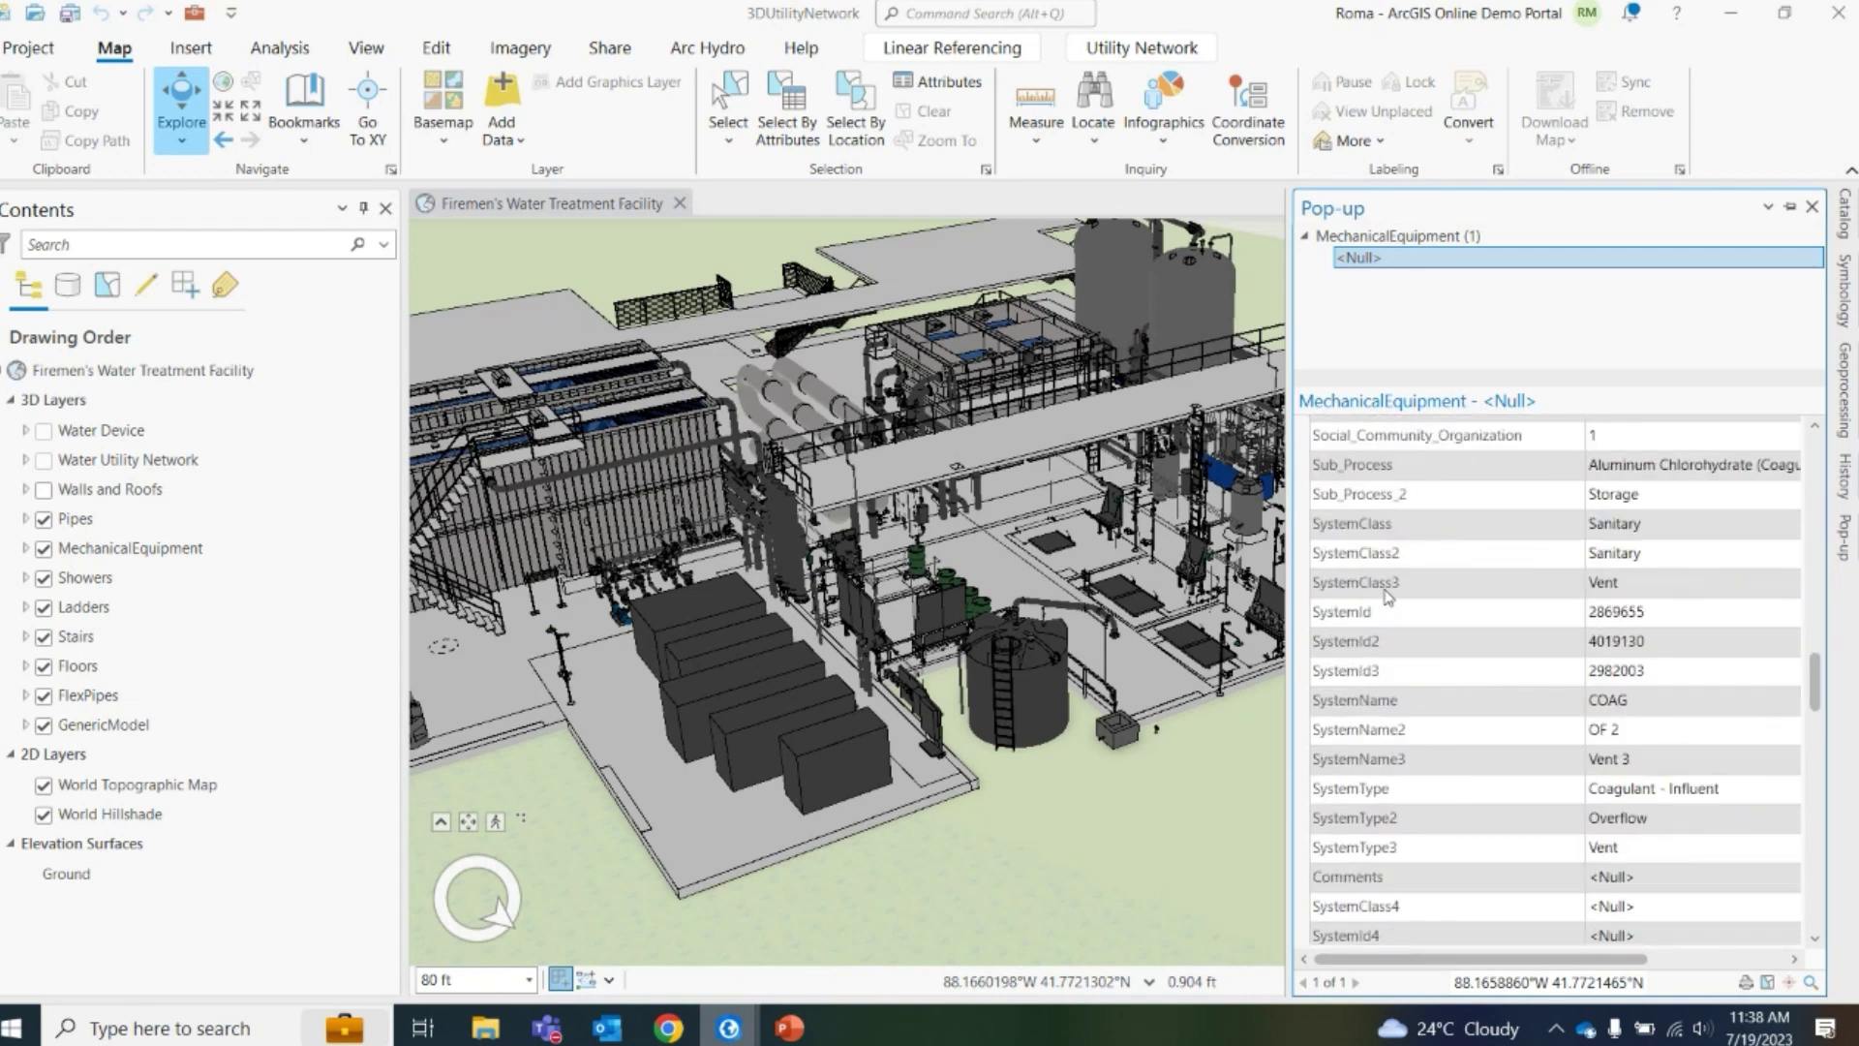
scroll(1451, 695, "down", 8)
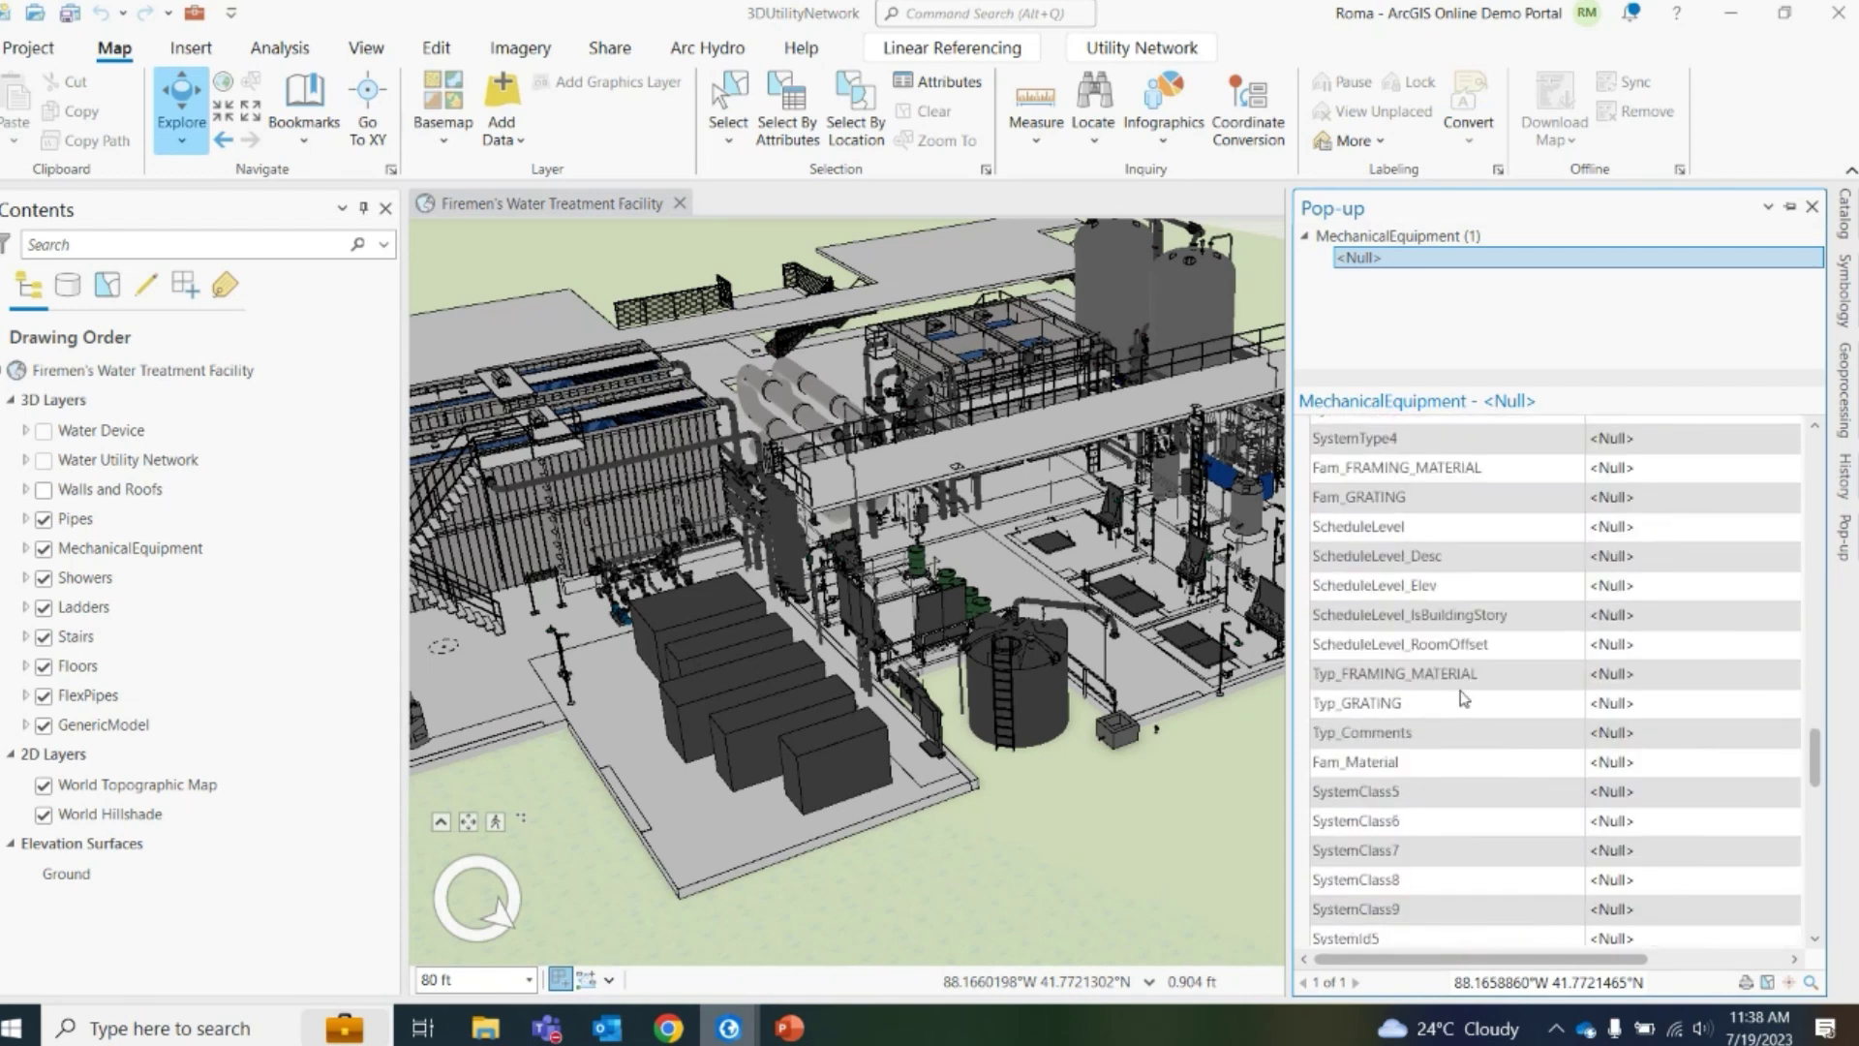
scroll(1473, 561, "down", 5)
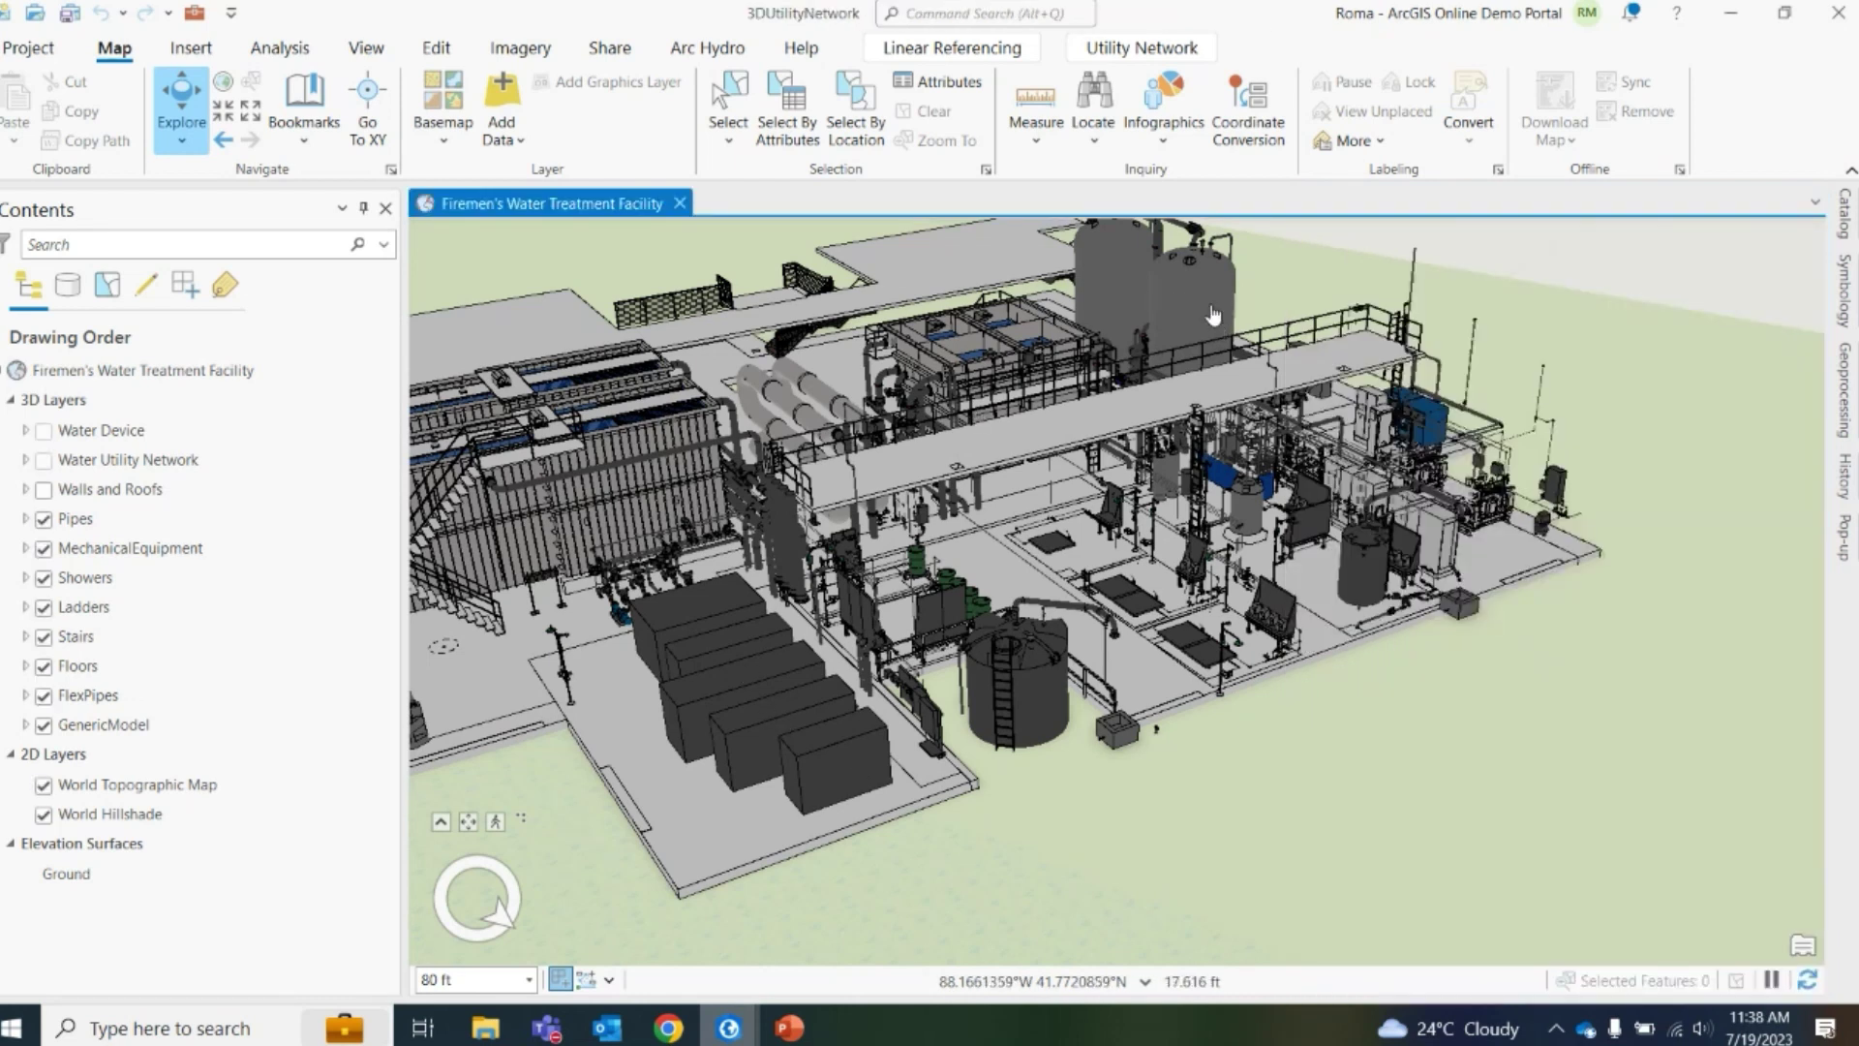
Show the GAC Vessel's MechanicalEquipment attributes, then bring up the Utility Network tools
left_click(1230, 343)
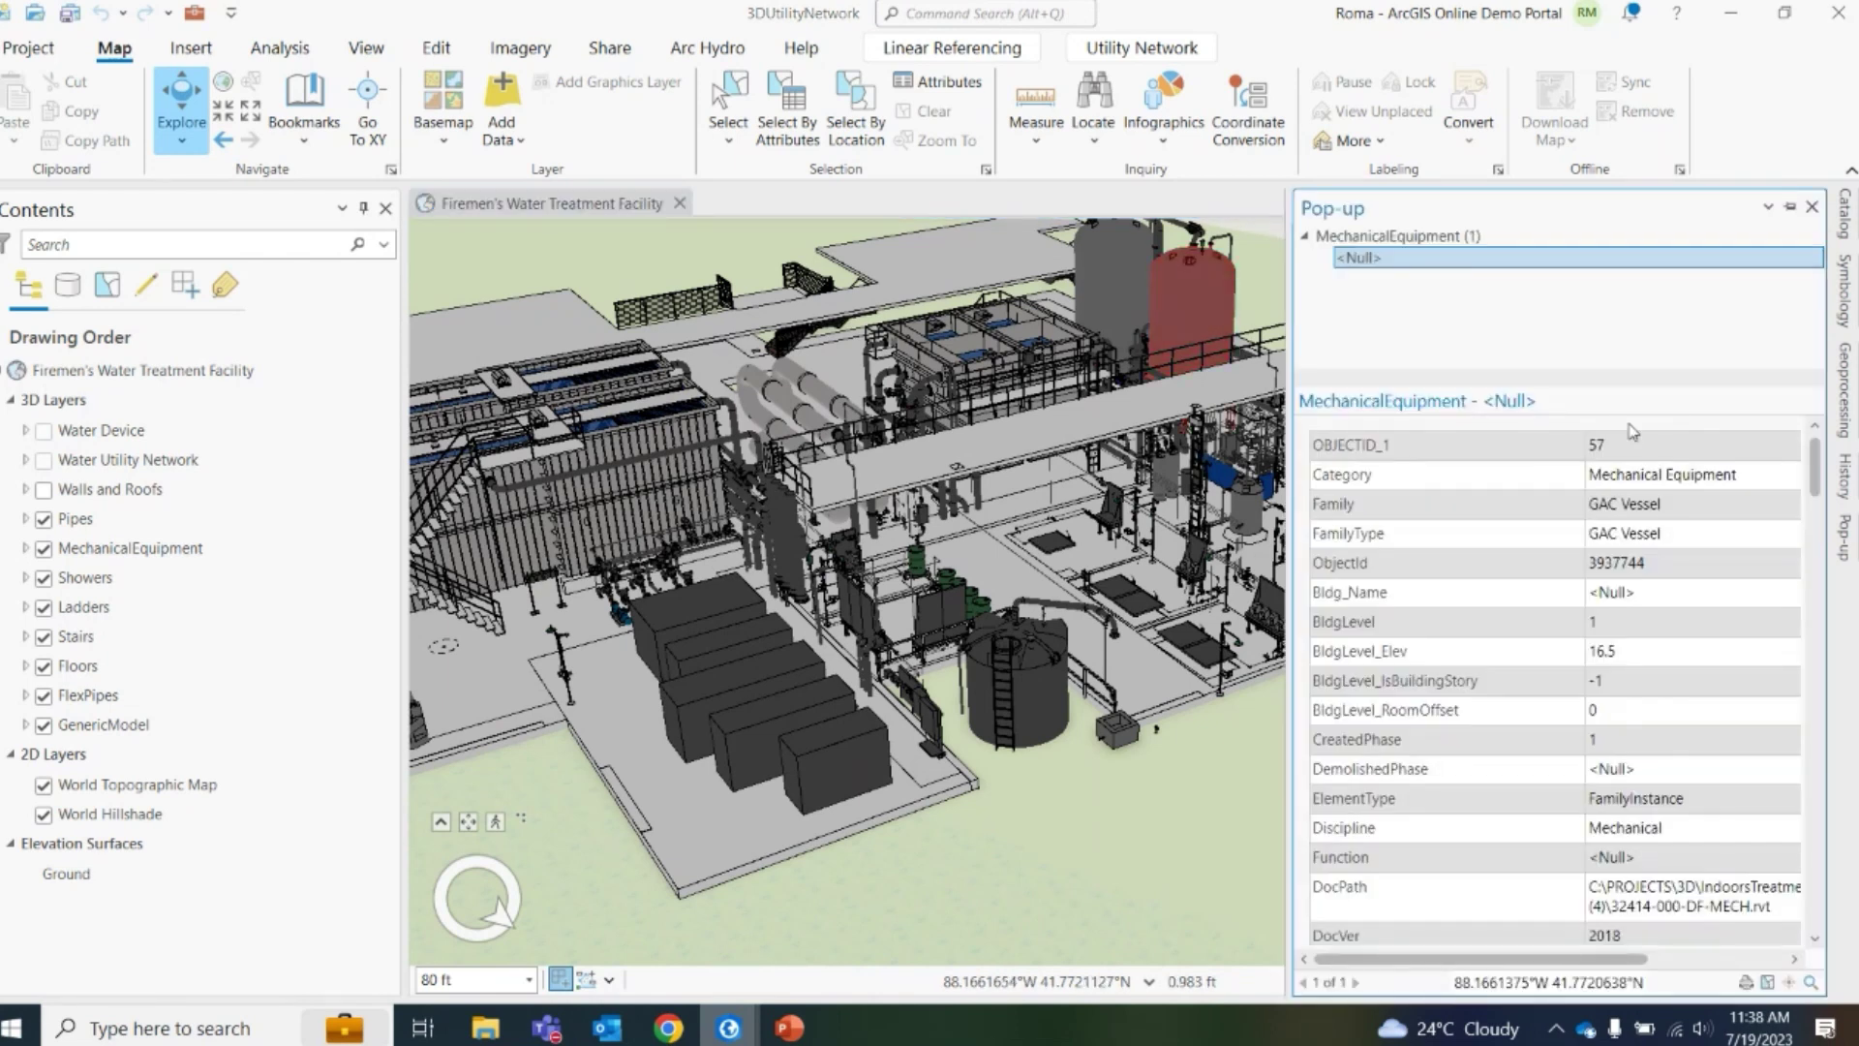
scroll(1503, 536, "down", 10)
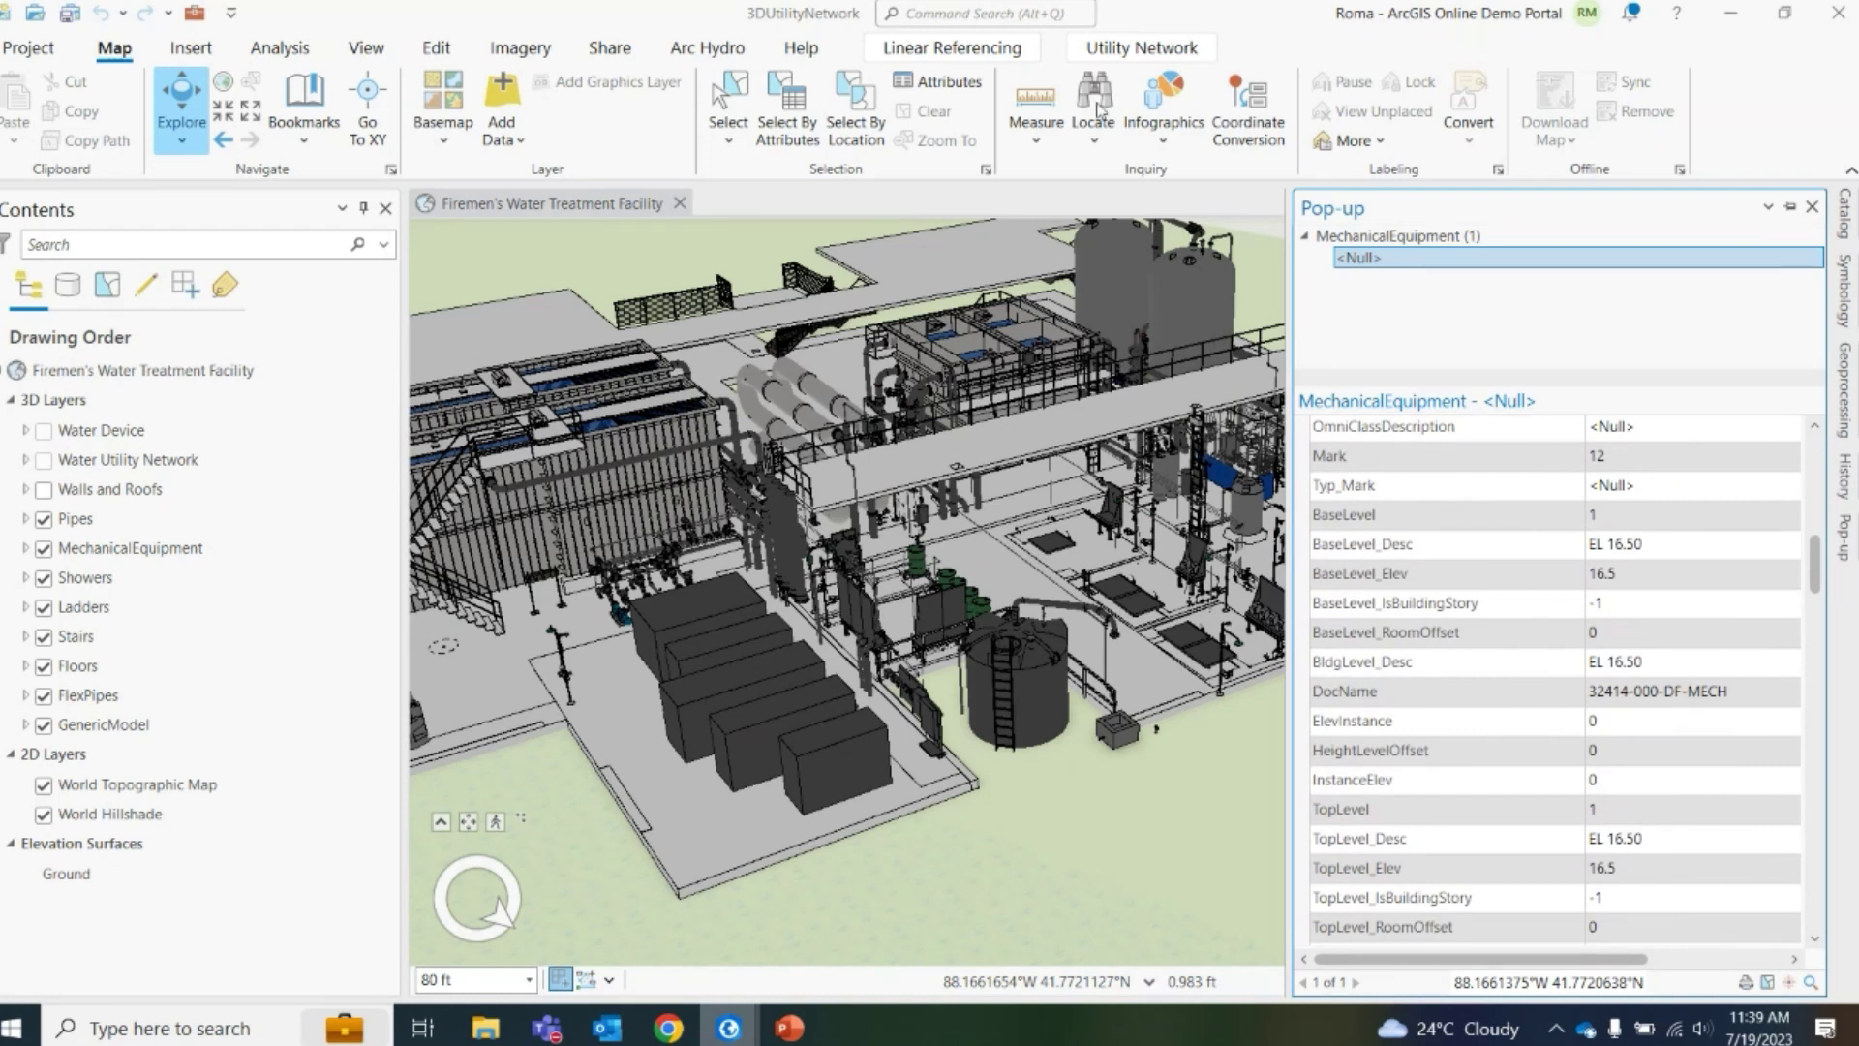
left_click(1158, 52)
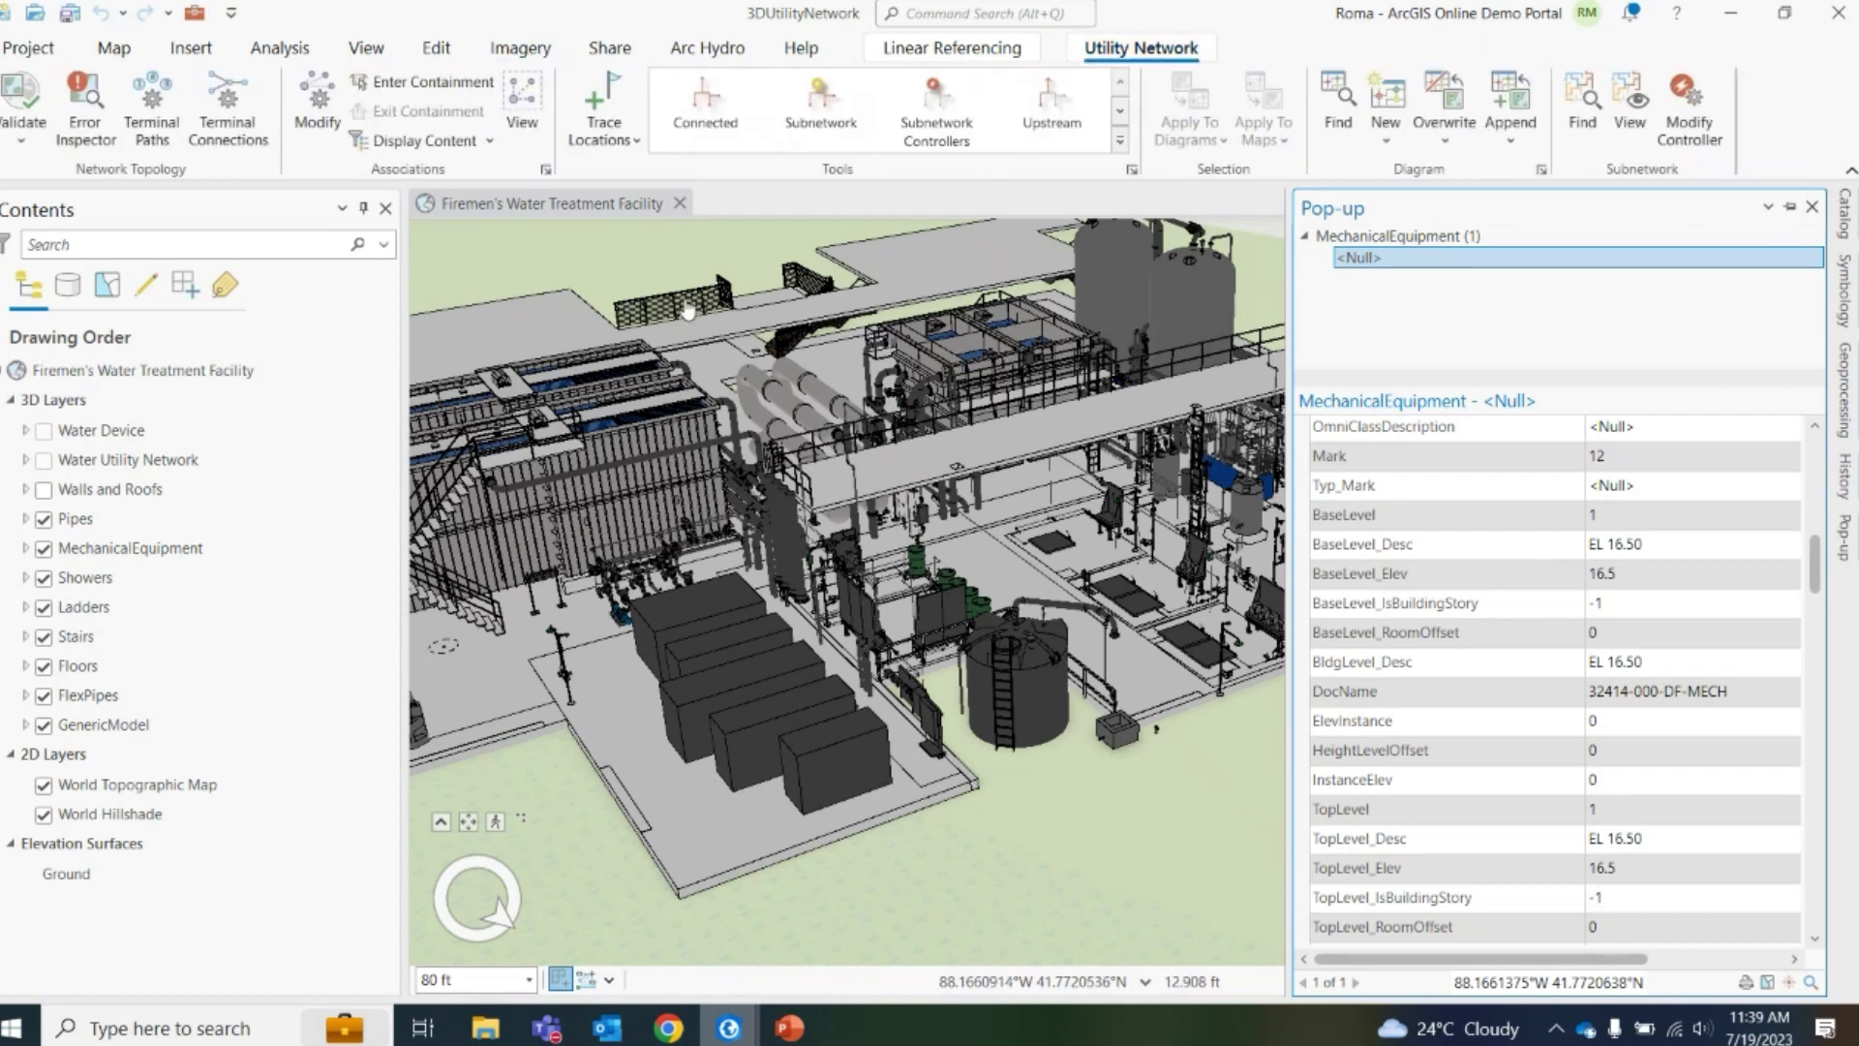
Zoom the scene and show the 1150 Gallon IMFO Tank's attributes
scroll(812, 538, "down", 3)
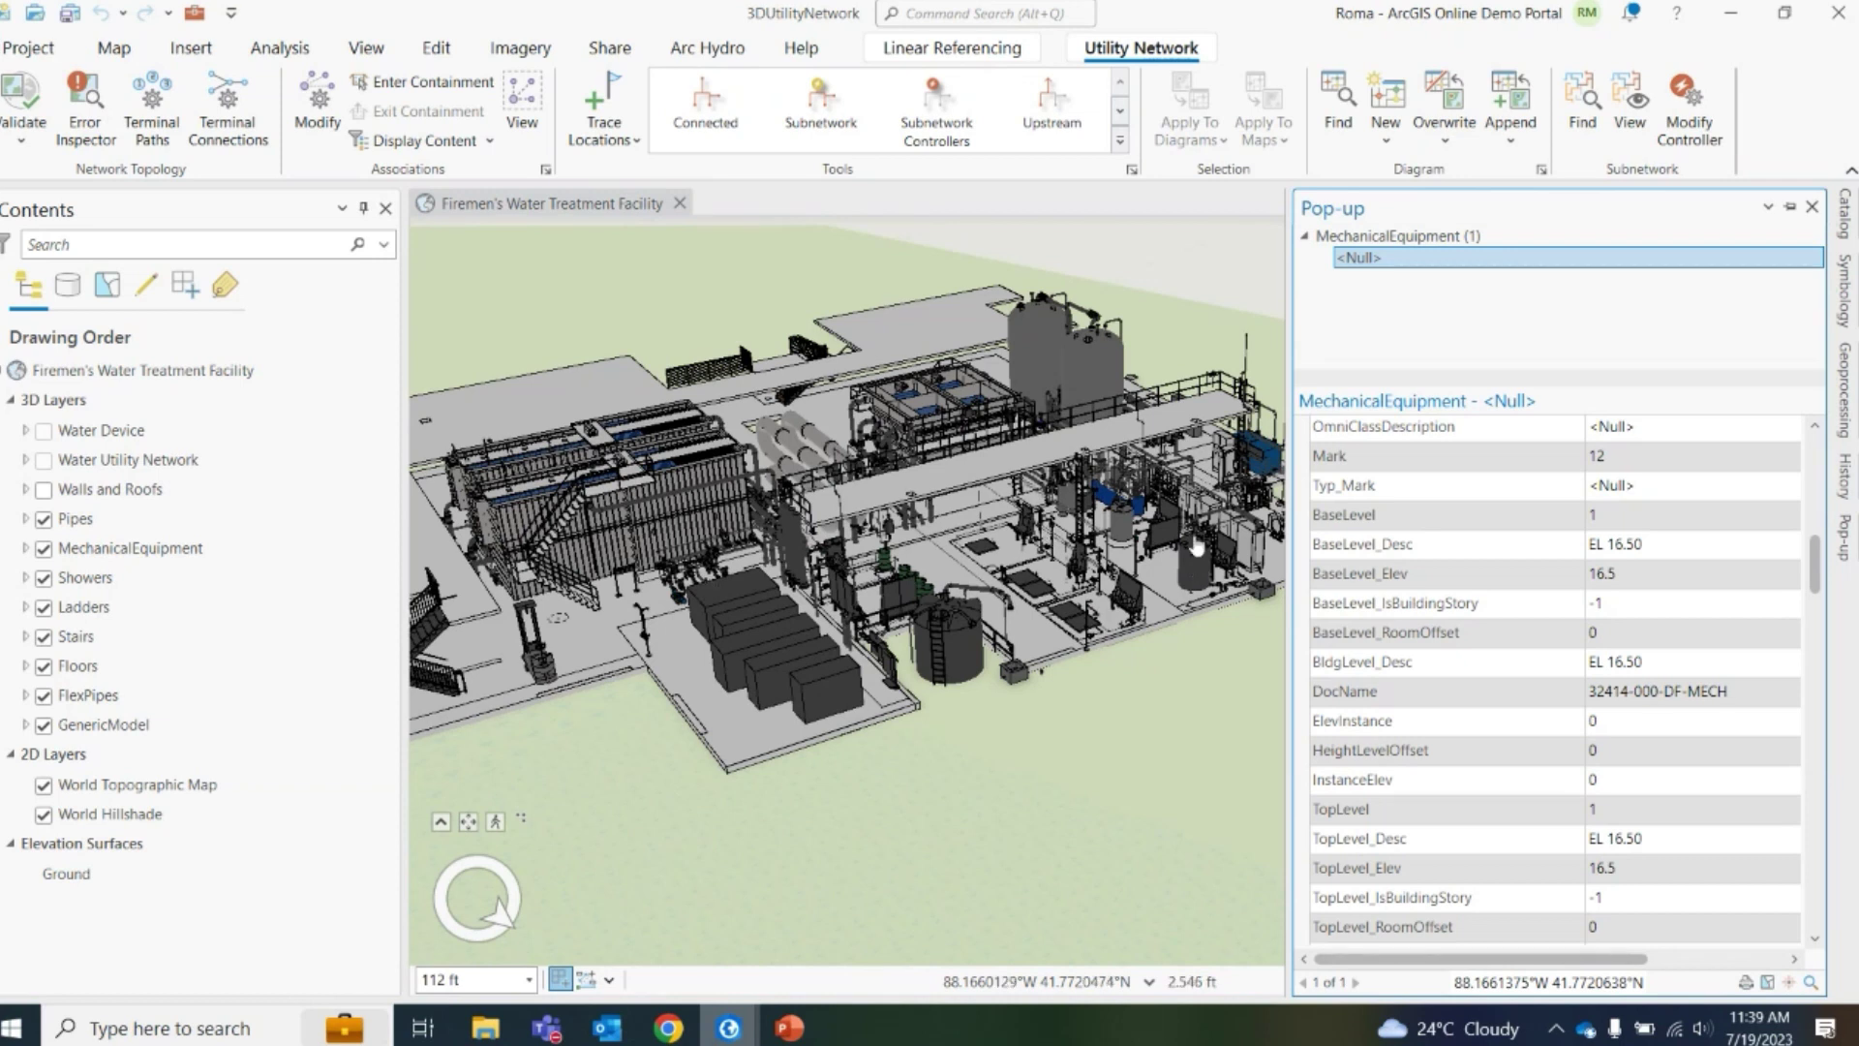
scroll(1196, 548, "up", 2)
left_click(1195, 569)
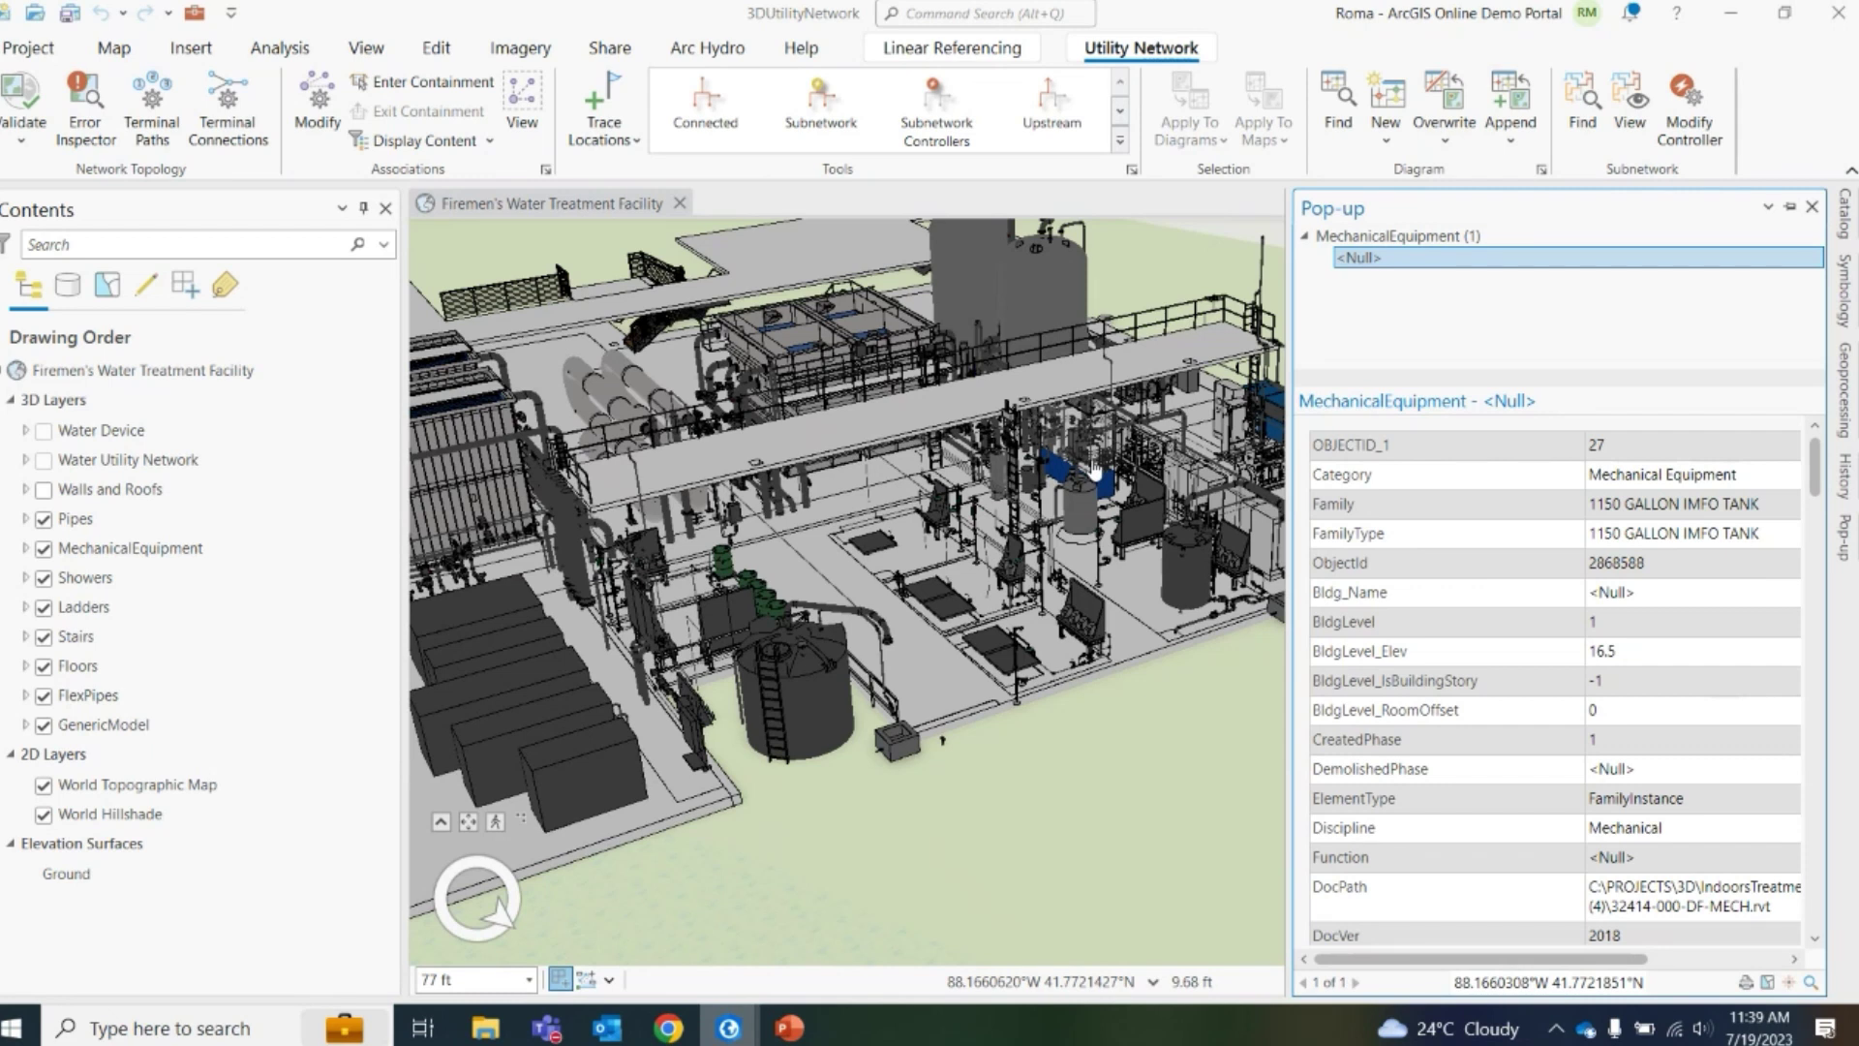
Switch to the Indoor Viewer's 3D facility model in Chrome
left_click(804, 402)
mouse_move(693, 1020)
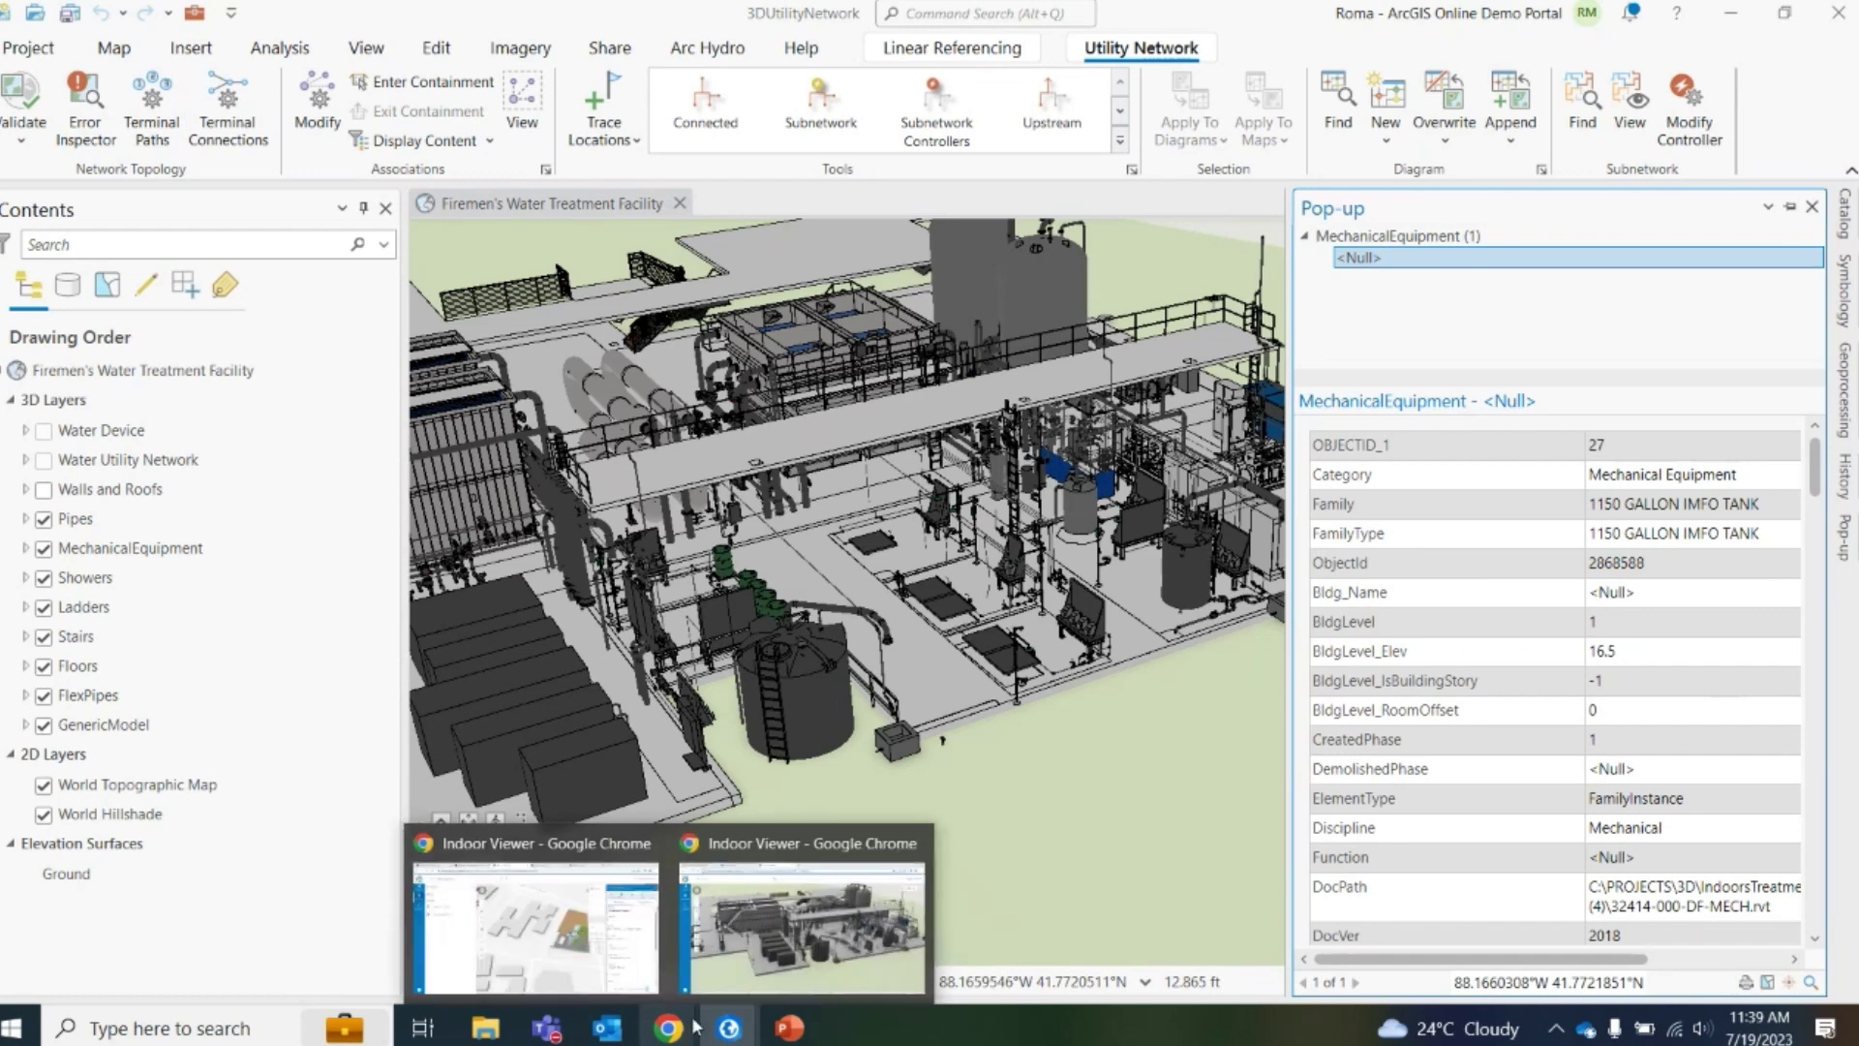
left_click(782, 950)
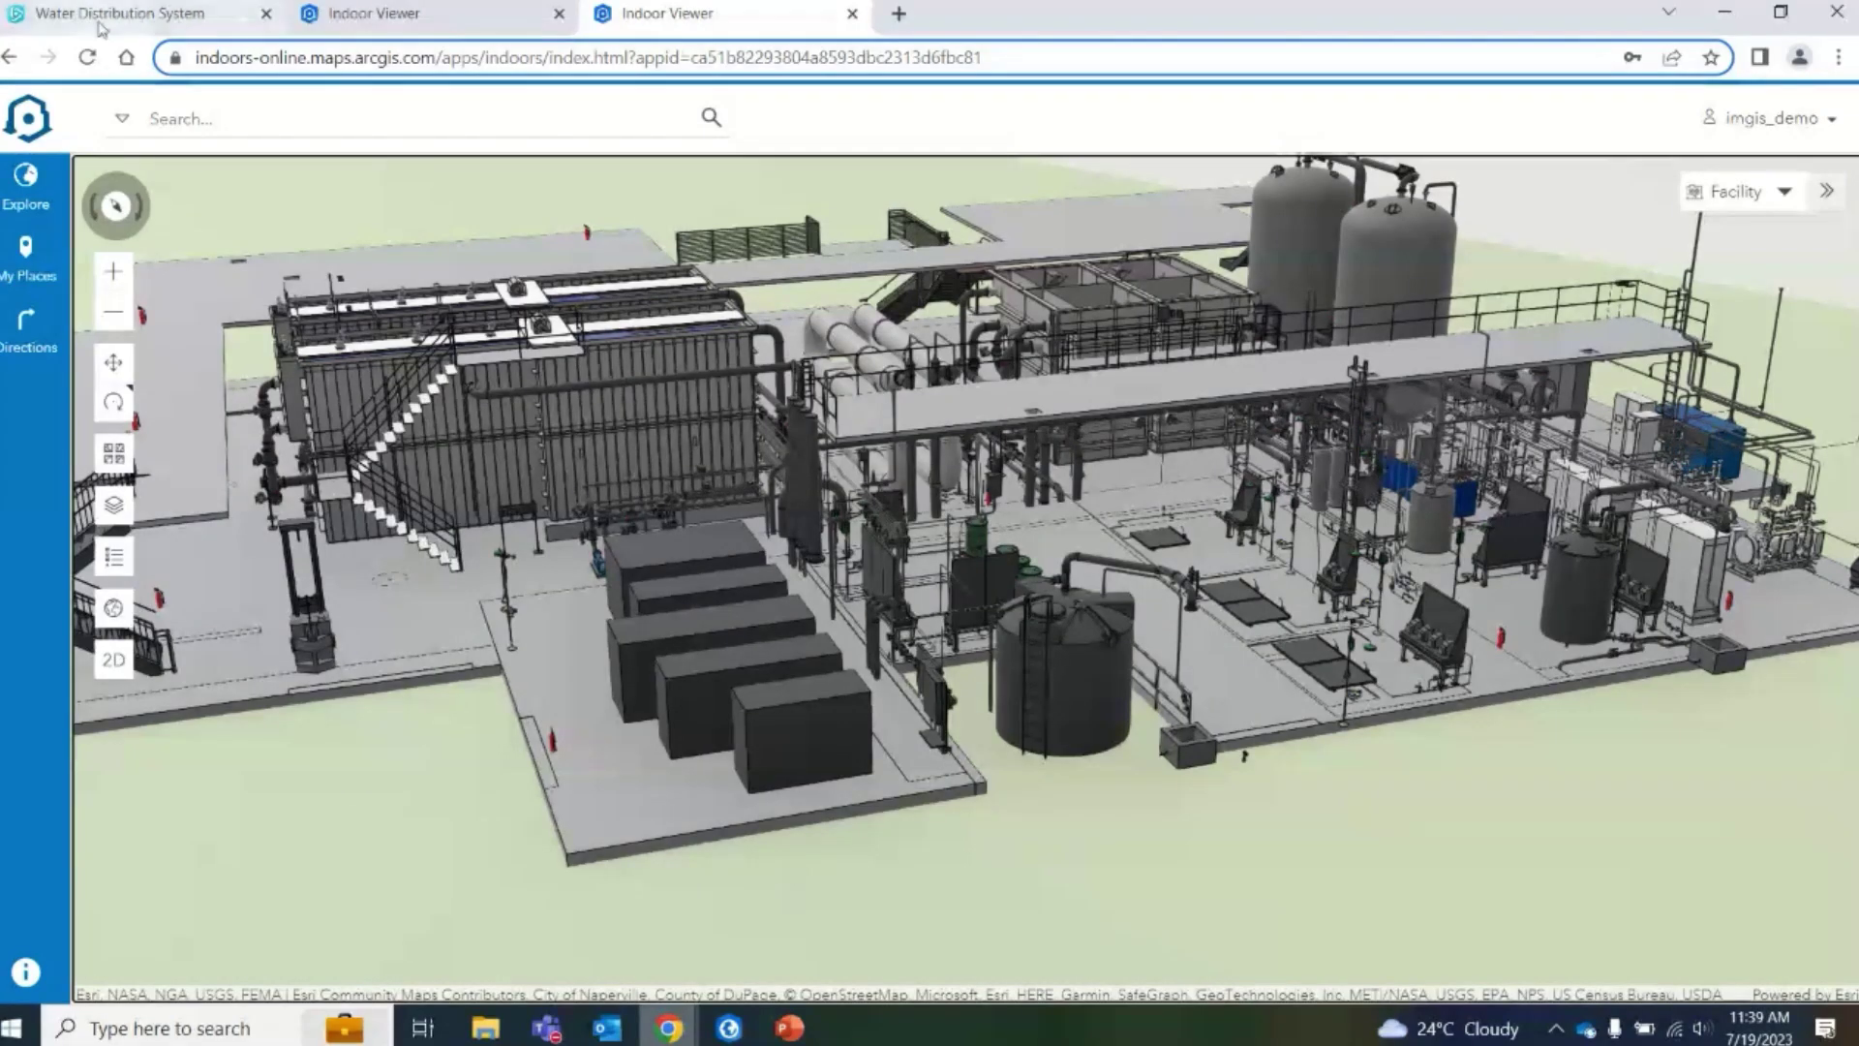
Switch to the Water Distribution System map, hide bookmarks, and pan to the treatment building
key("ctrl+1")
scroll(828, 451, "down", 1)
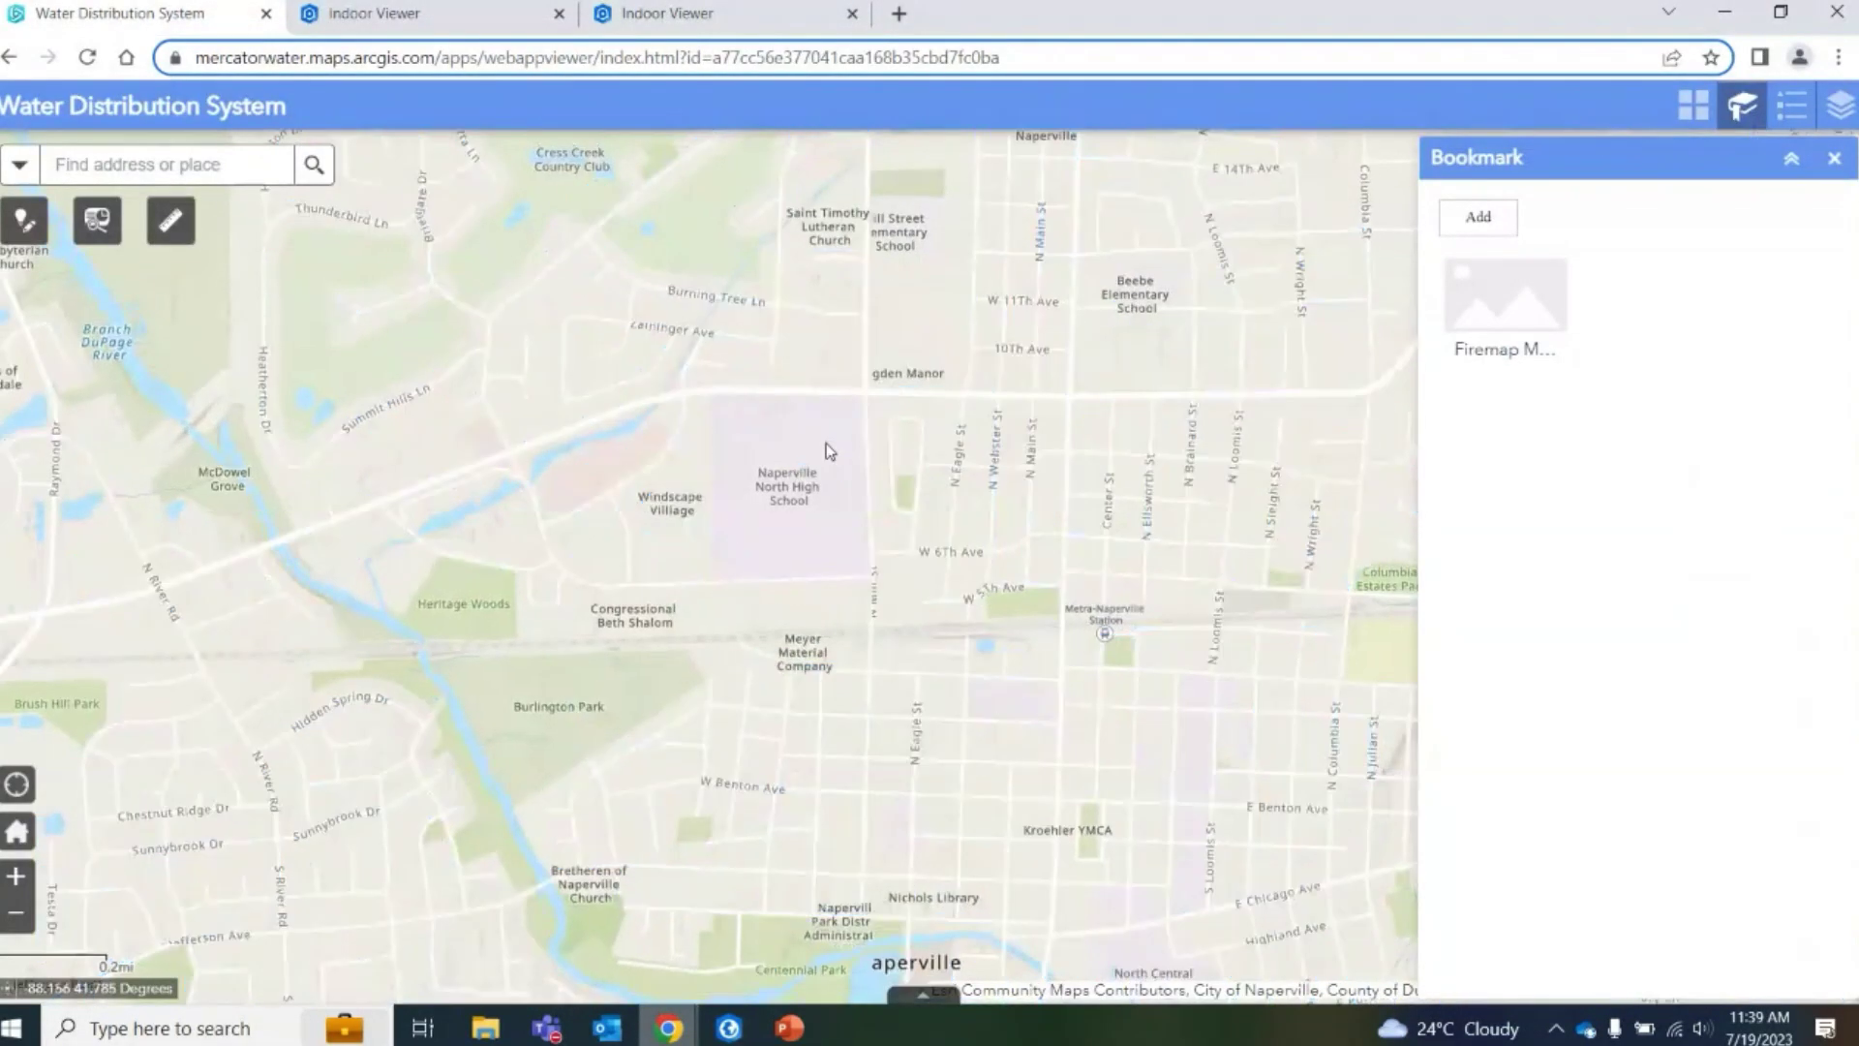
scroll(842, 525, "up", 1)
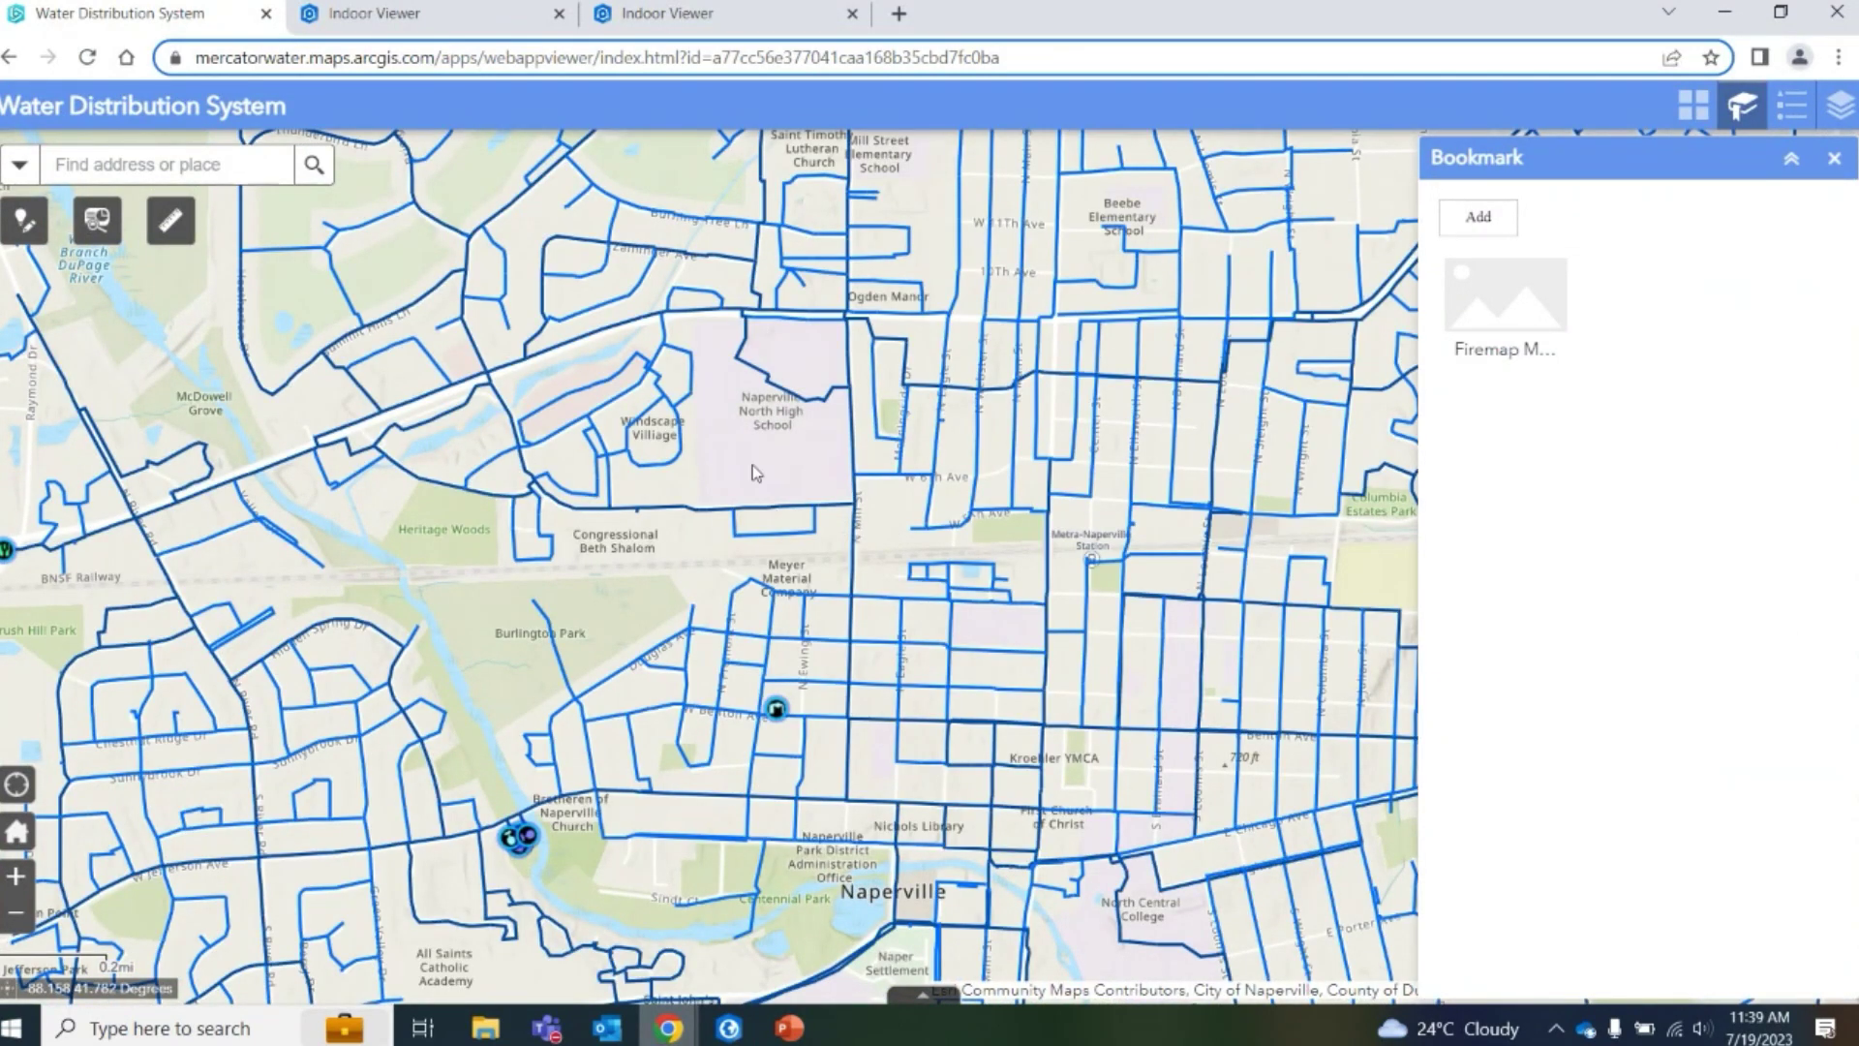
mouse_move(728, 1028)
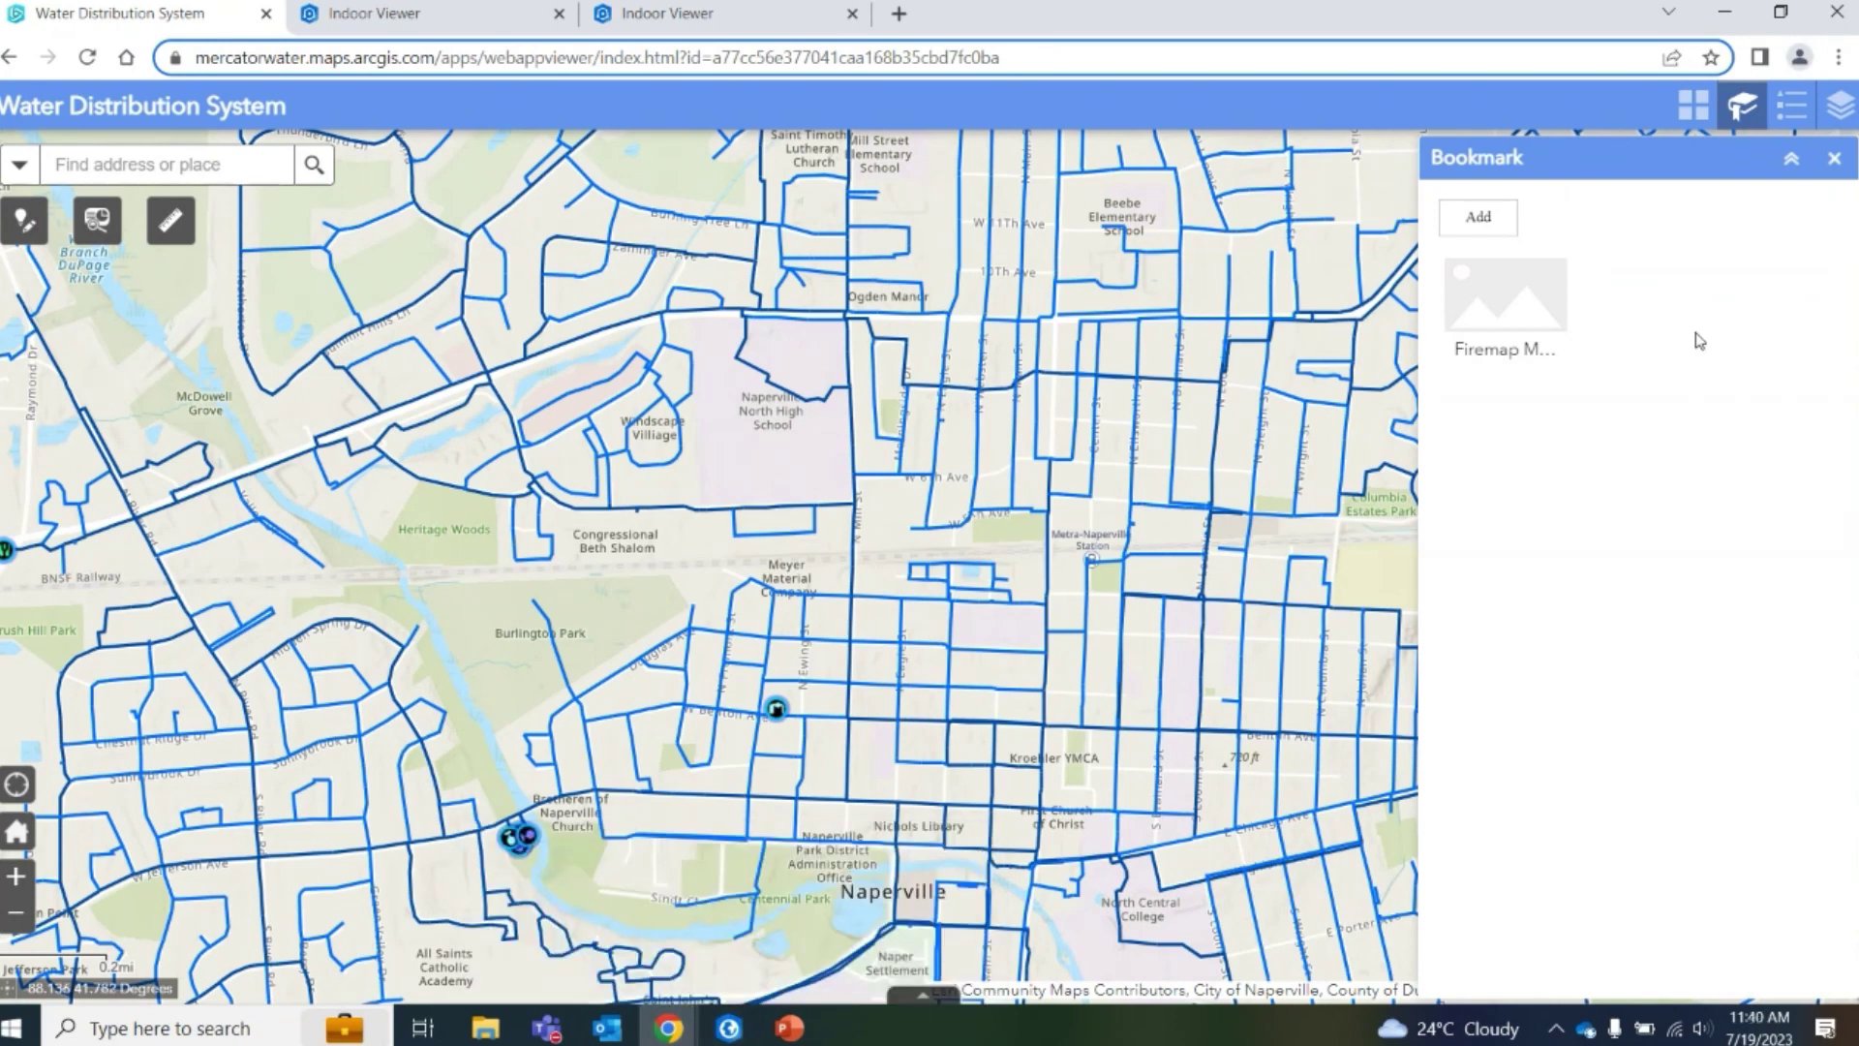
left_click(1741, 106)
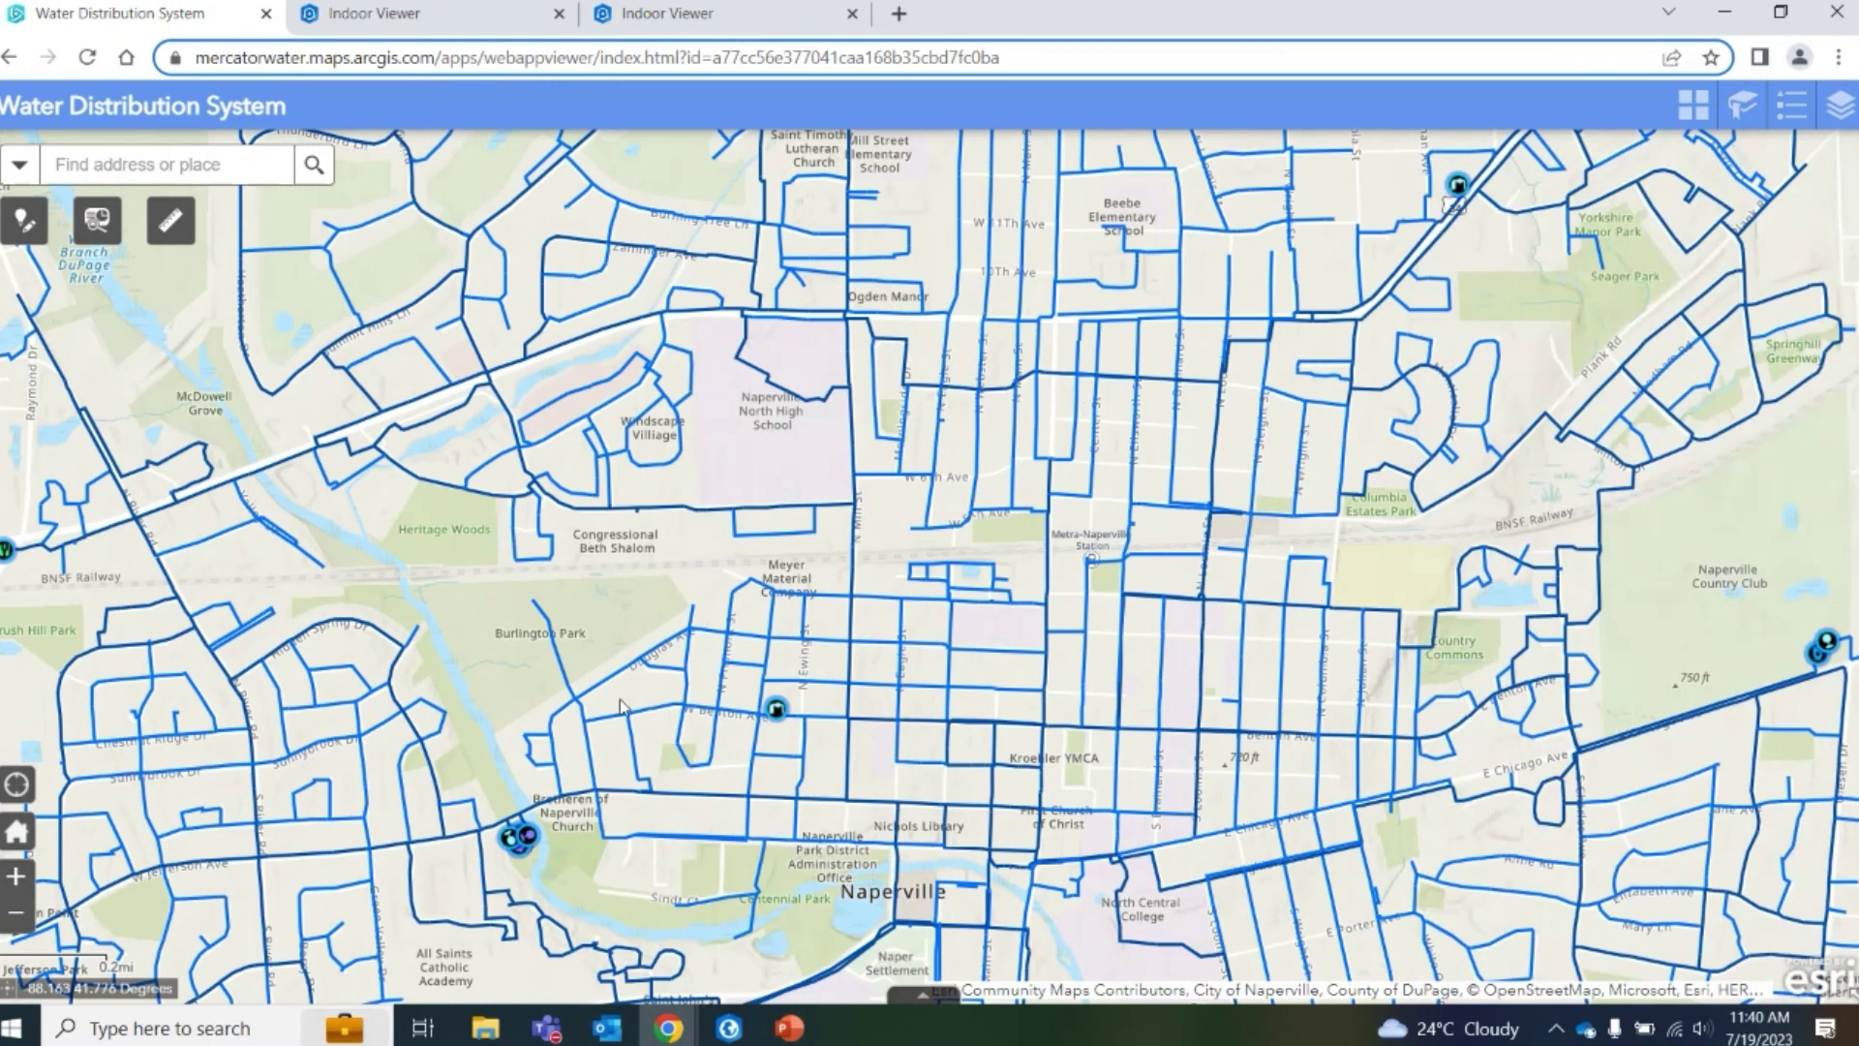
scroll(497, 832, "up", 1)
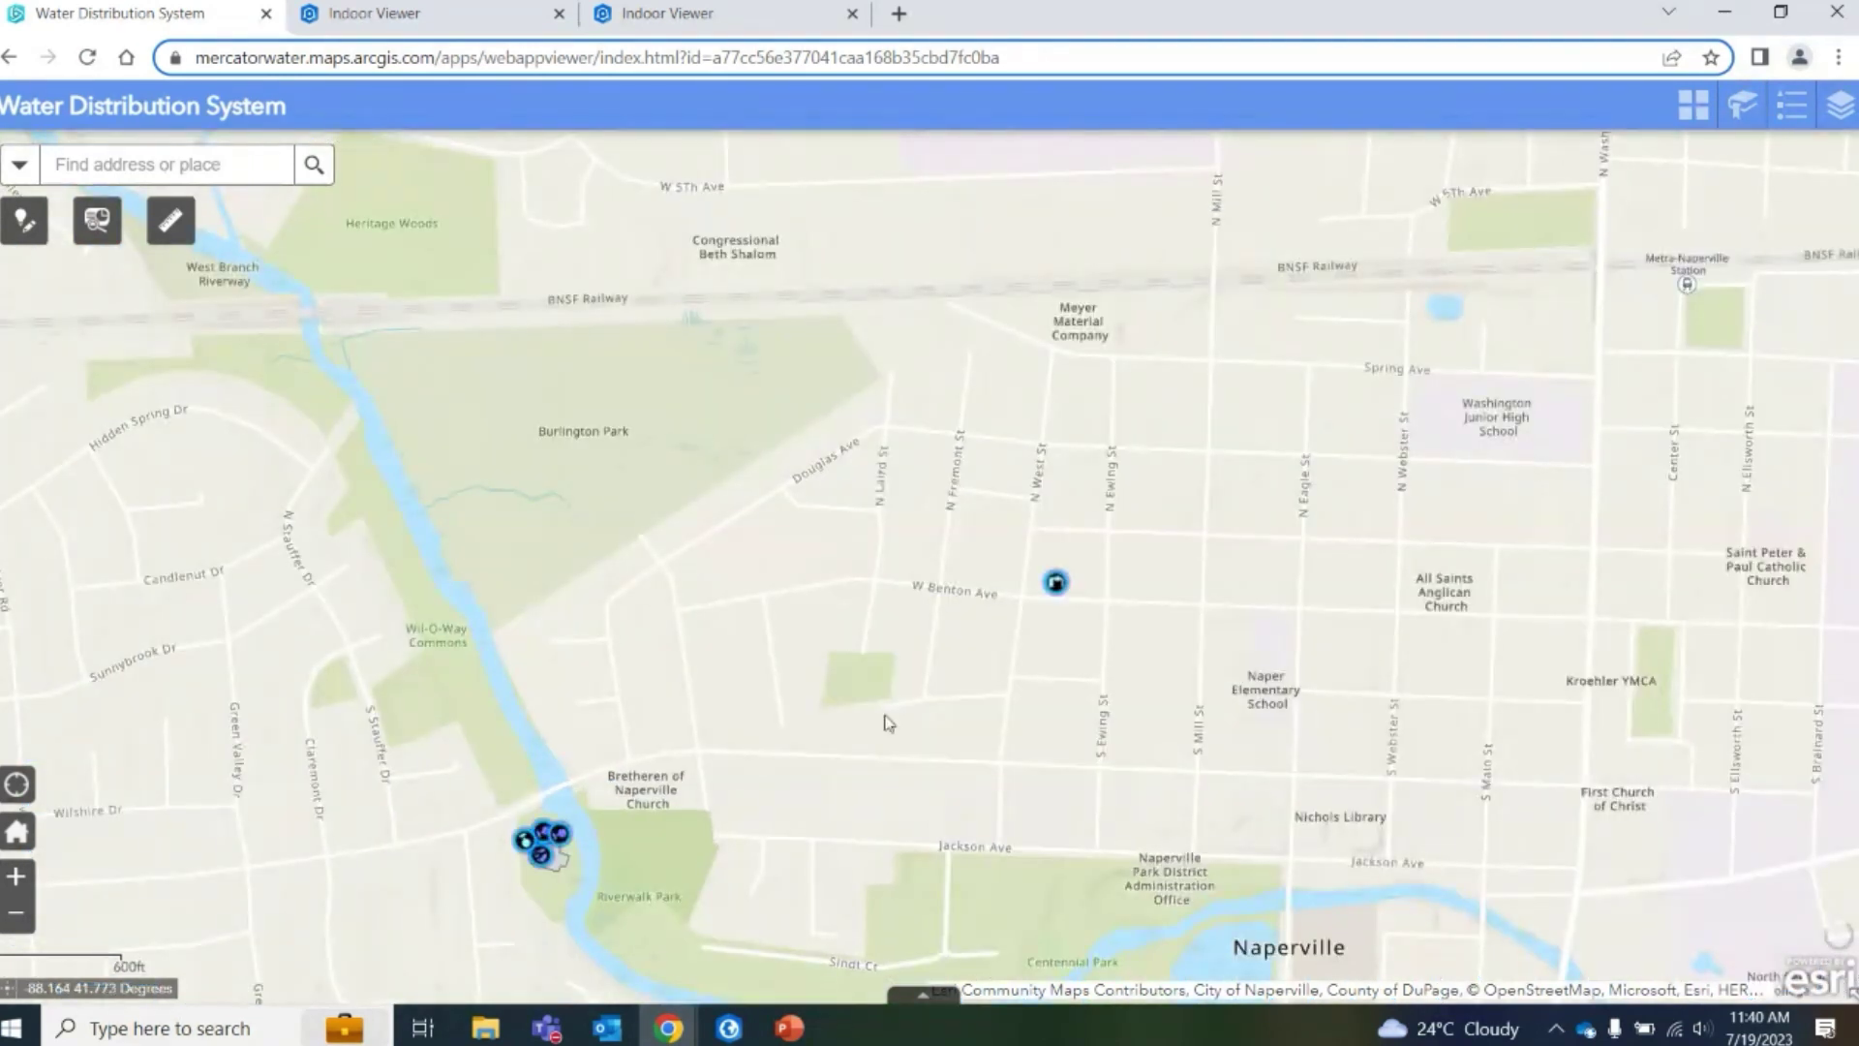
left_click_drag(937, 640, 1227, 514)
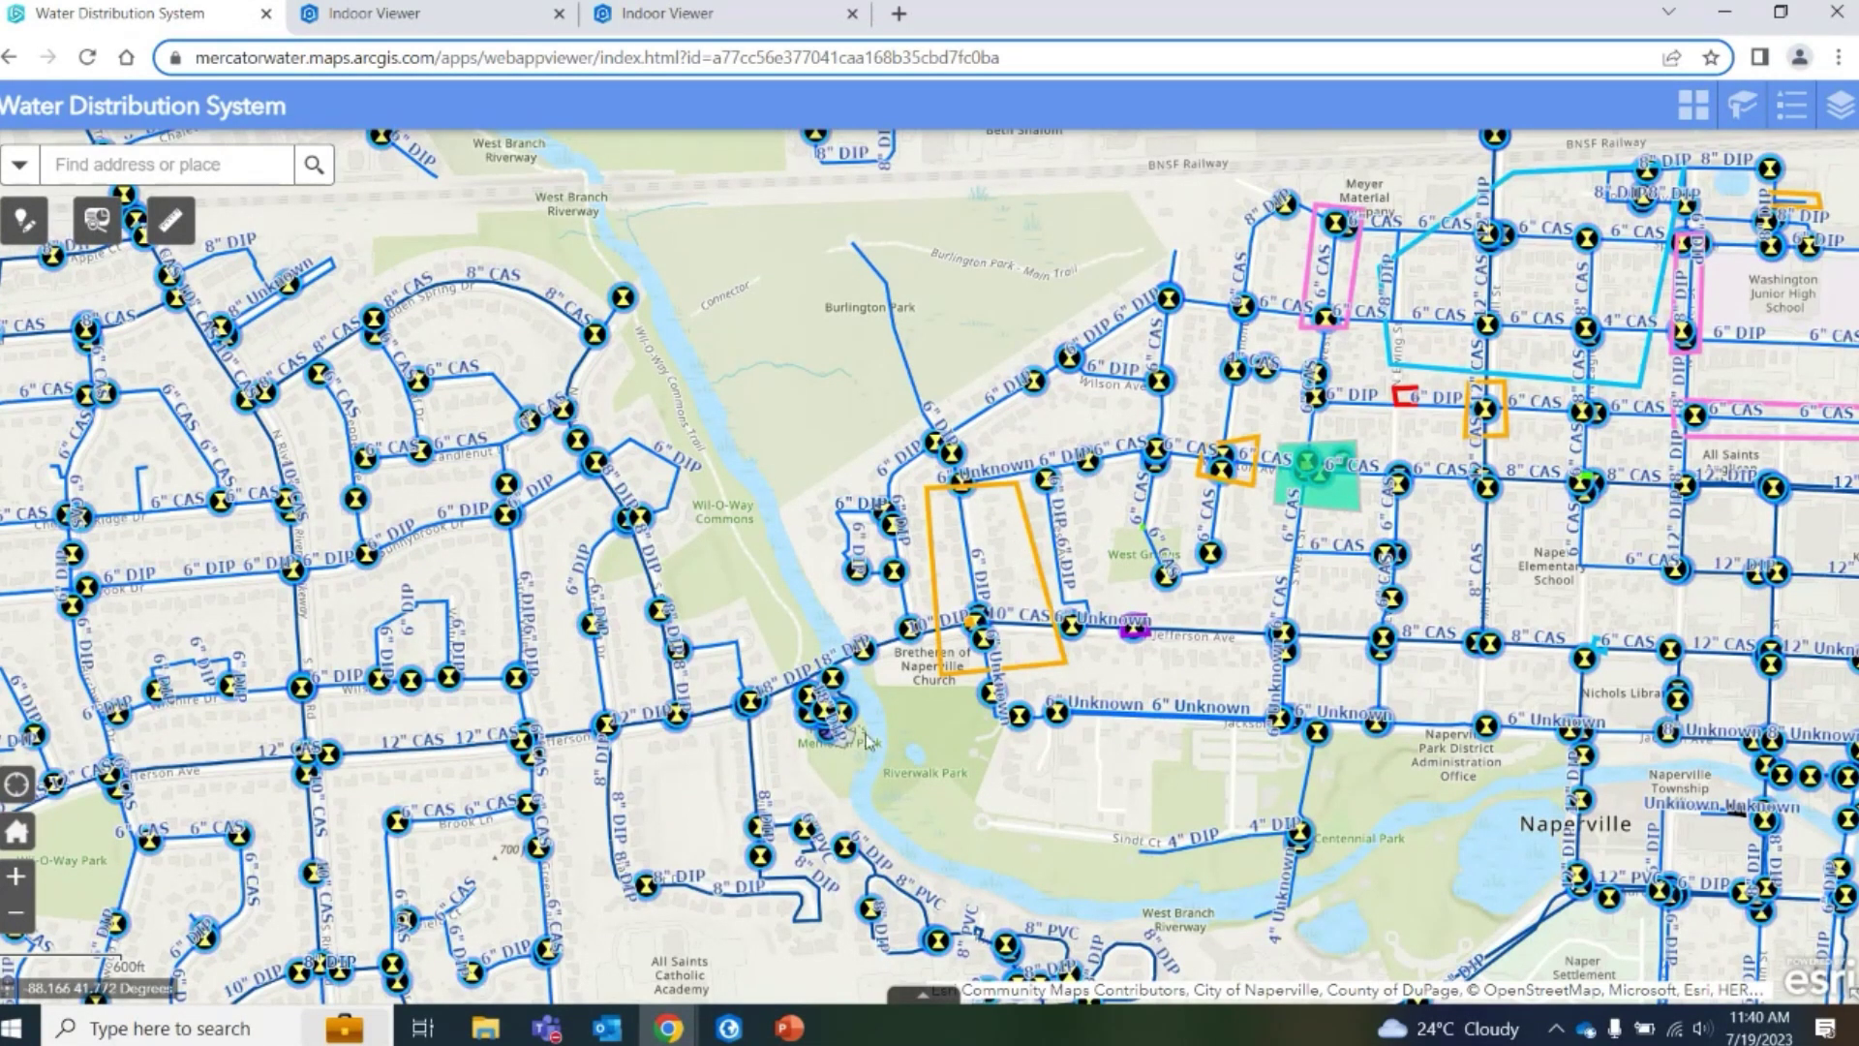
Check valve SV-632's popup, open Bookmarks, and return to the indoor floor plan
left_click(863, 654)
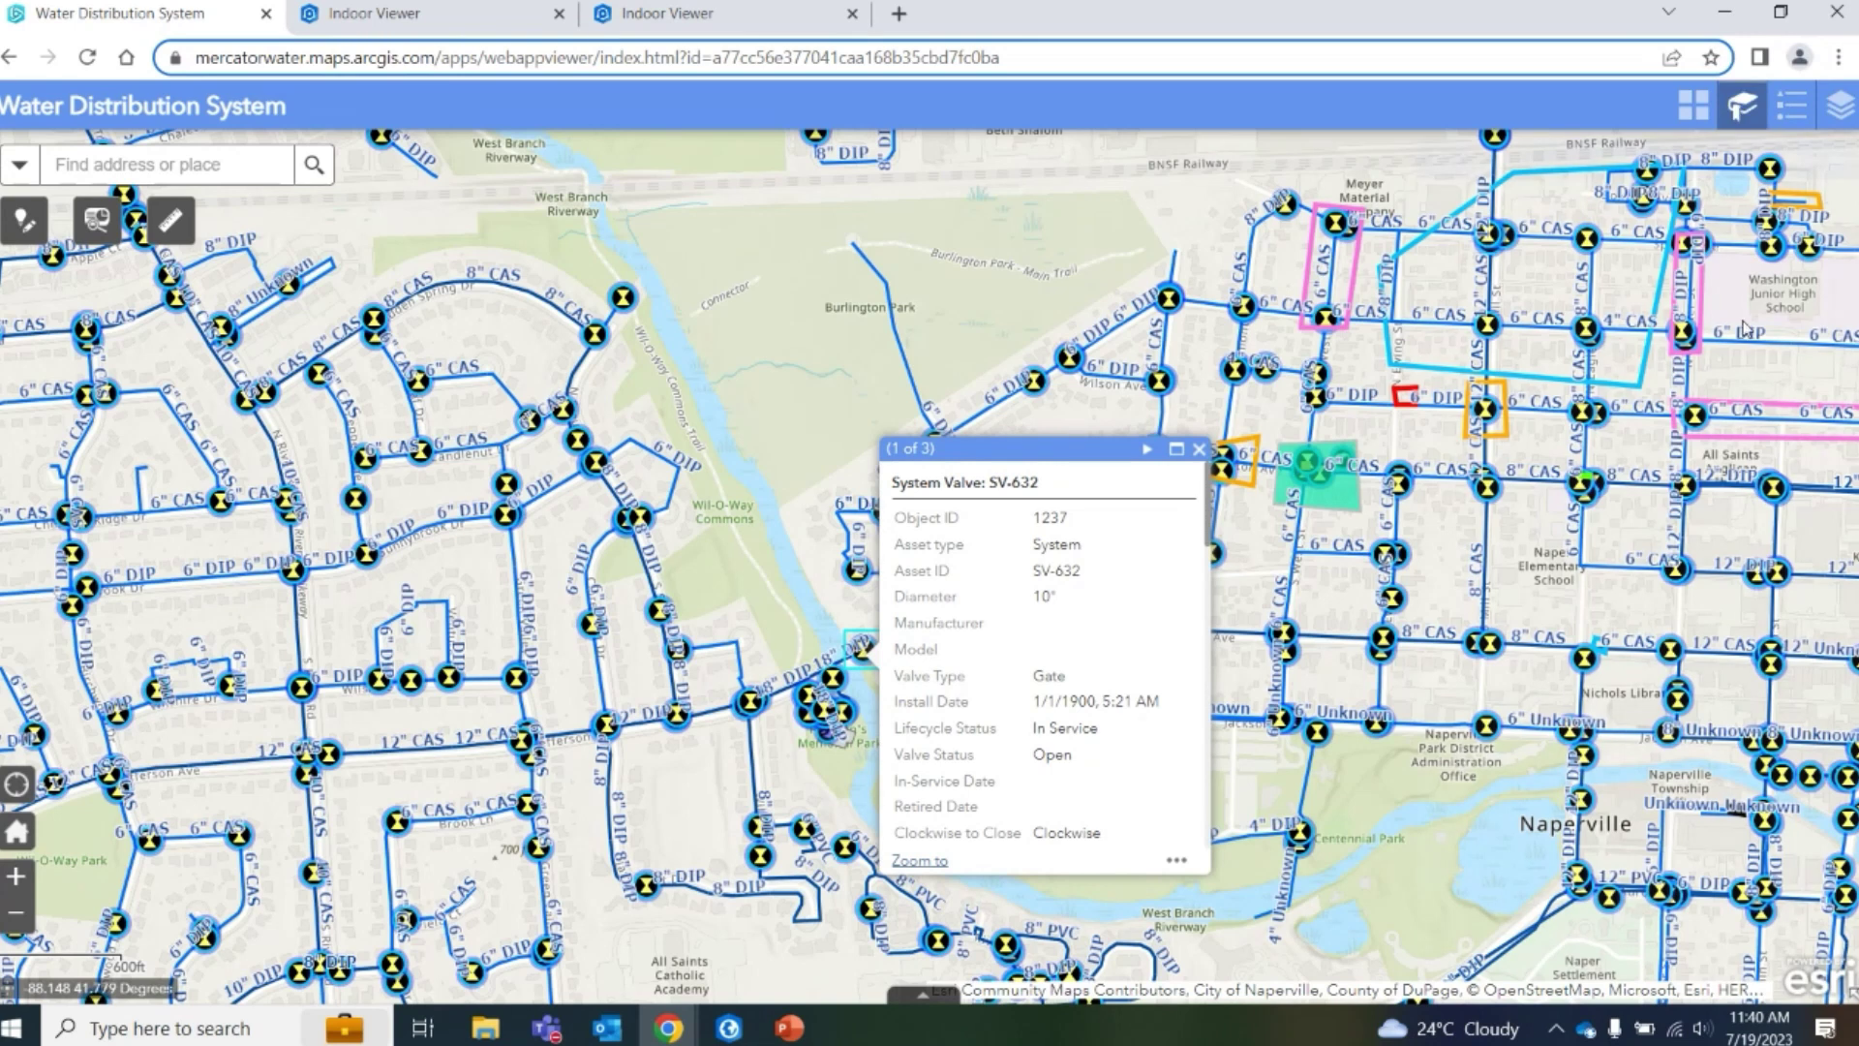
left_click(1515, 308)
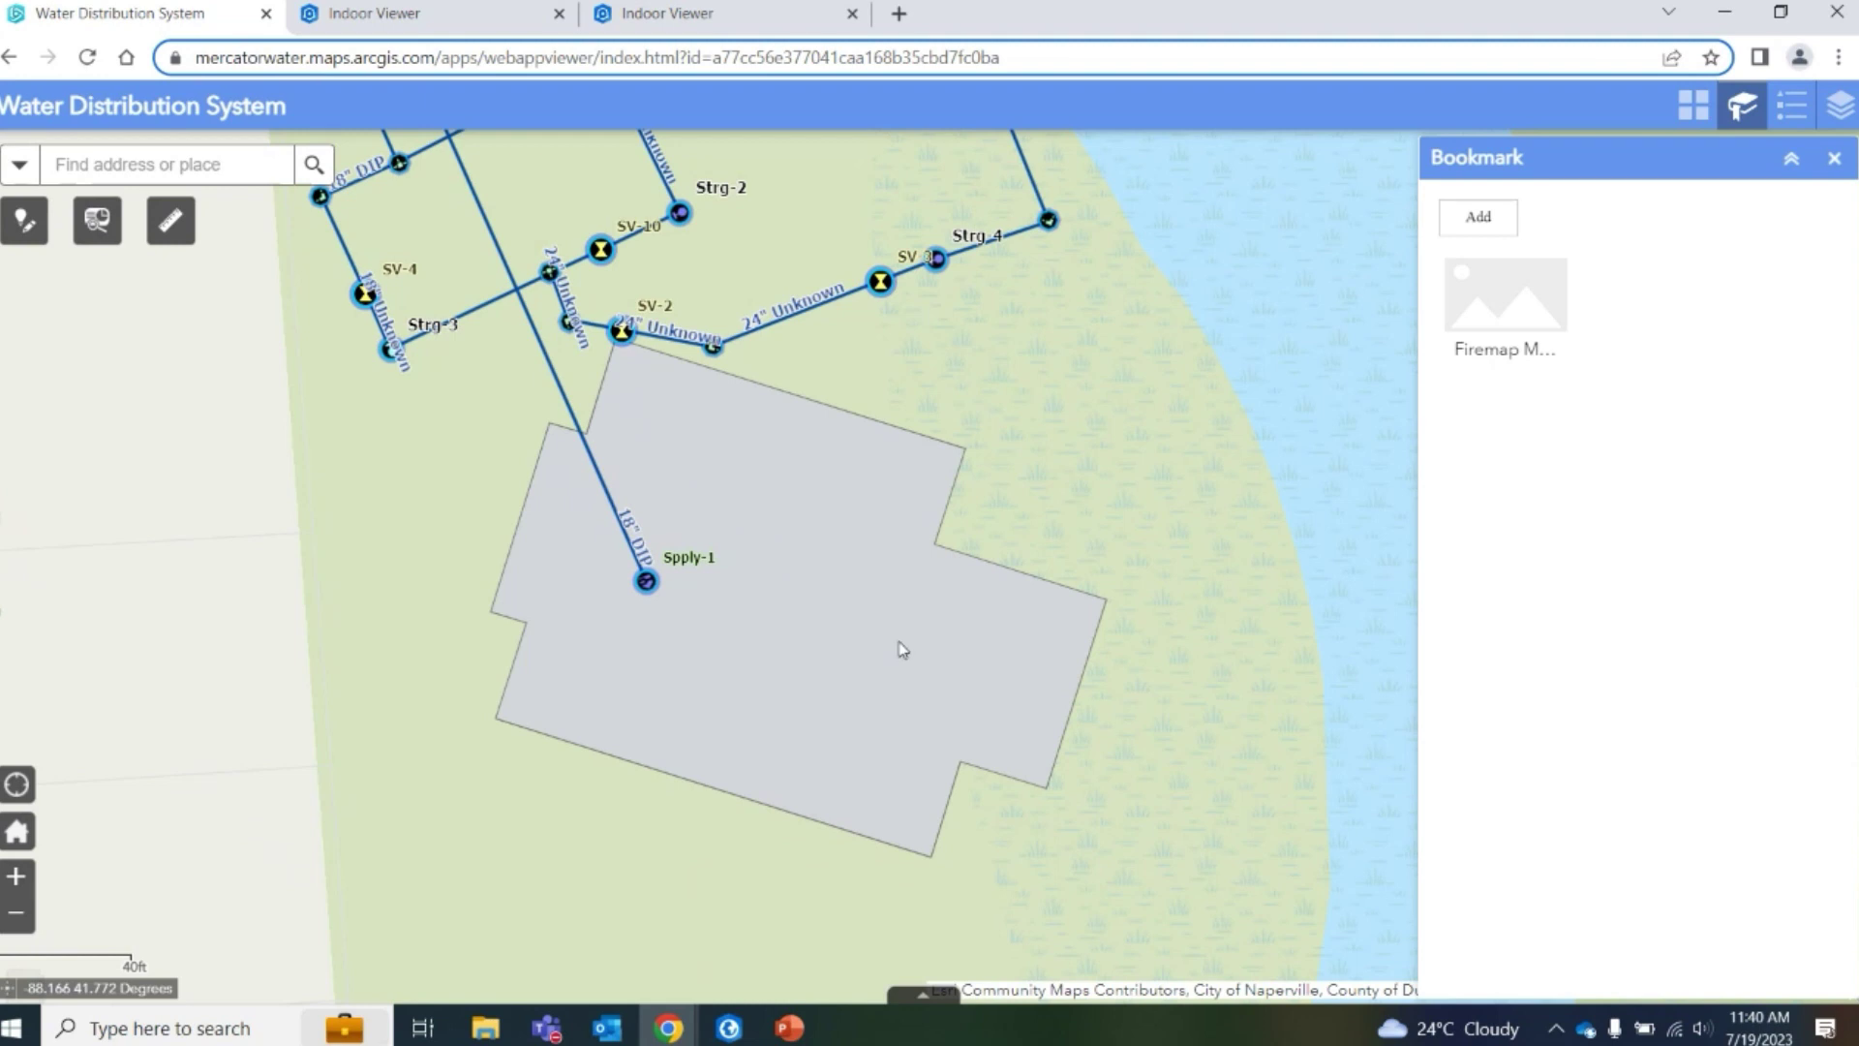
left_click(390, 17)
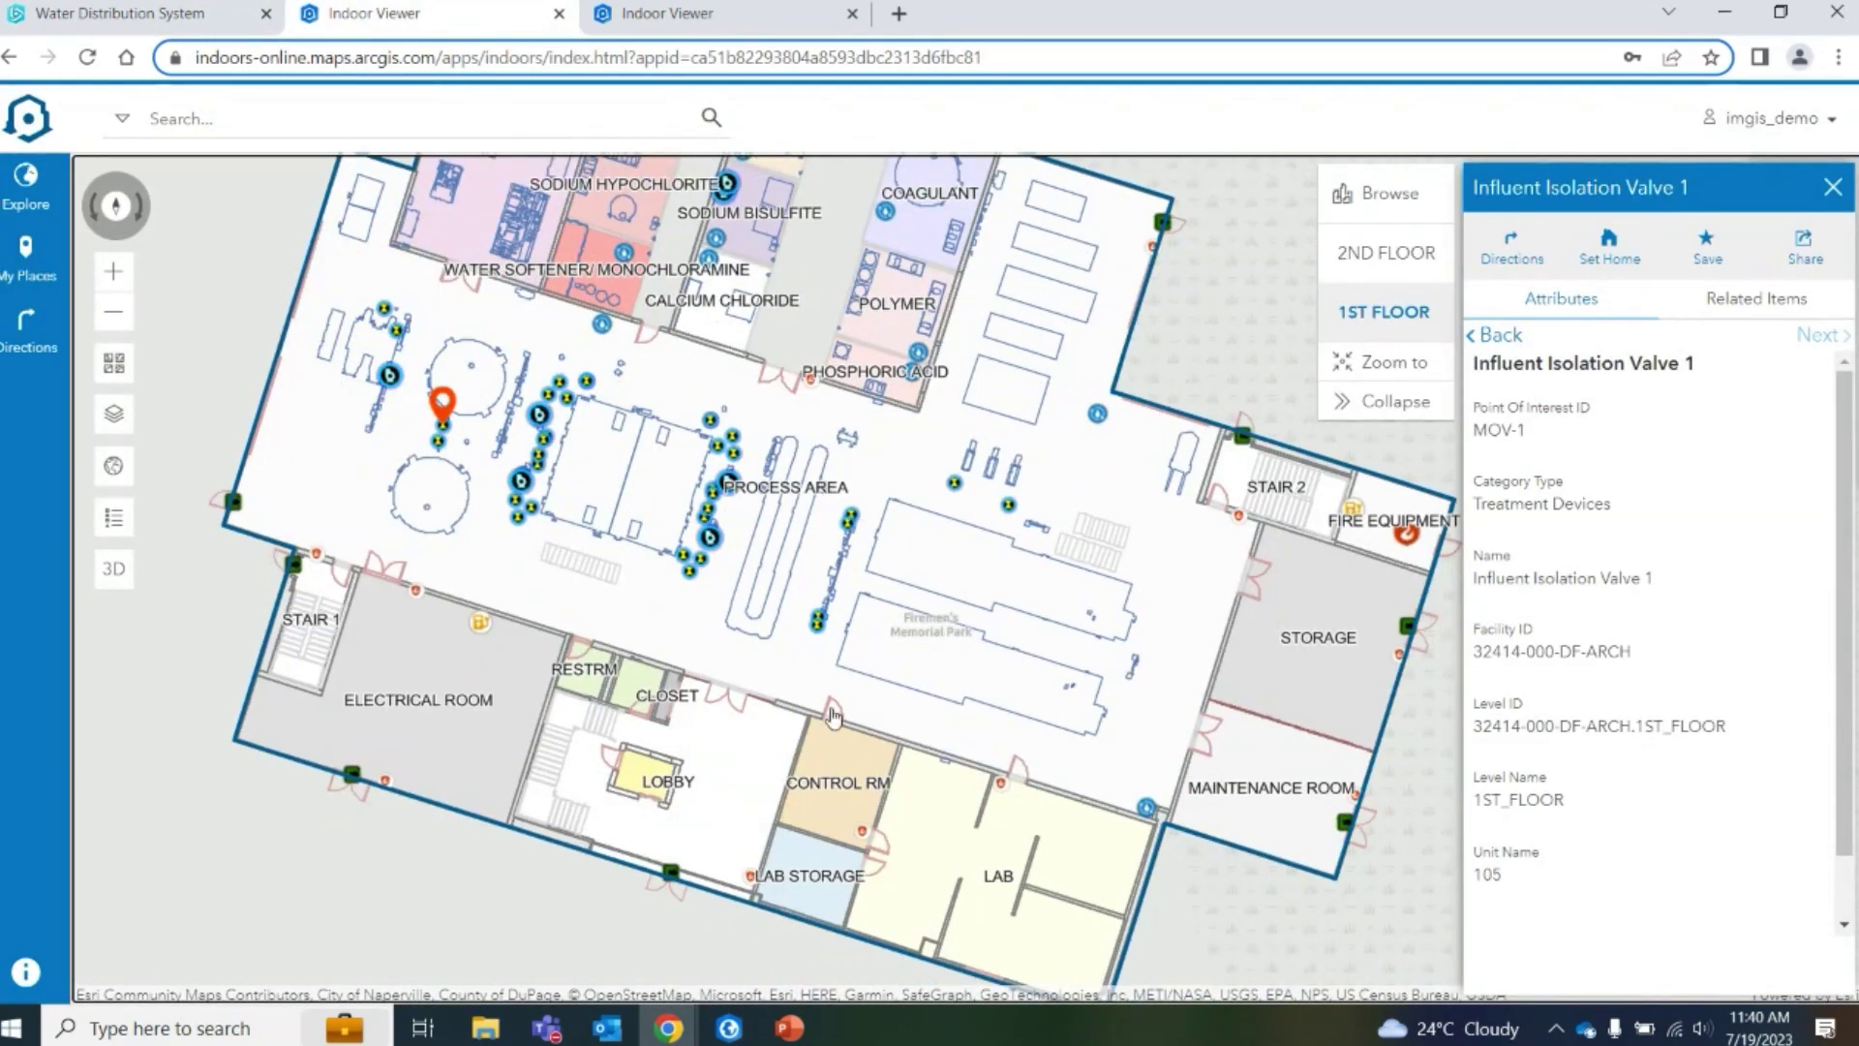
Re-centre on the valve, view and pan the 2ND FLOOR plan, then search for Influent Isolation Valve 1
left_click(1436, 334)
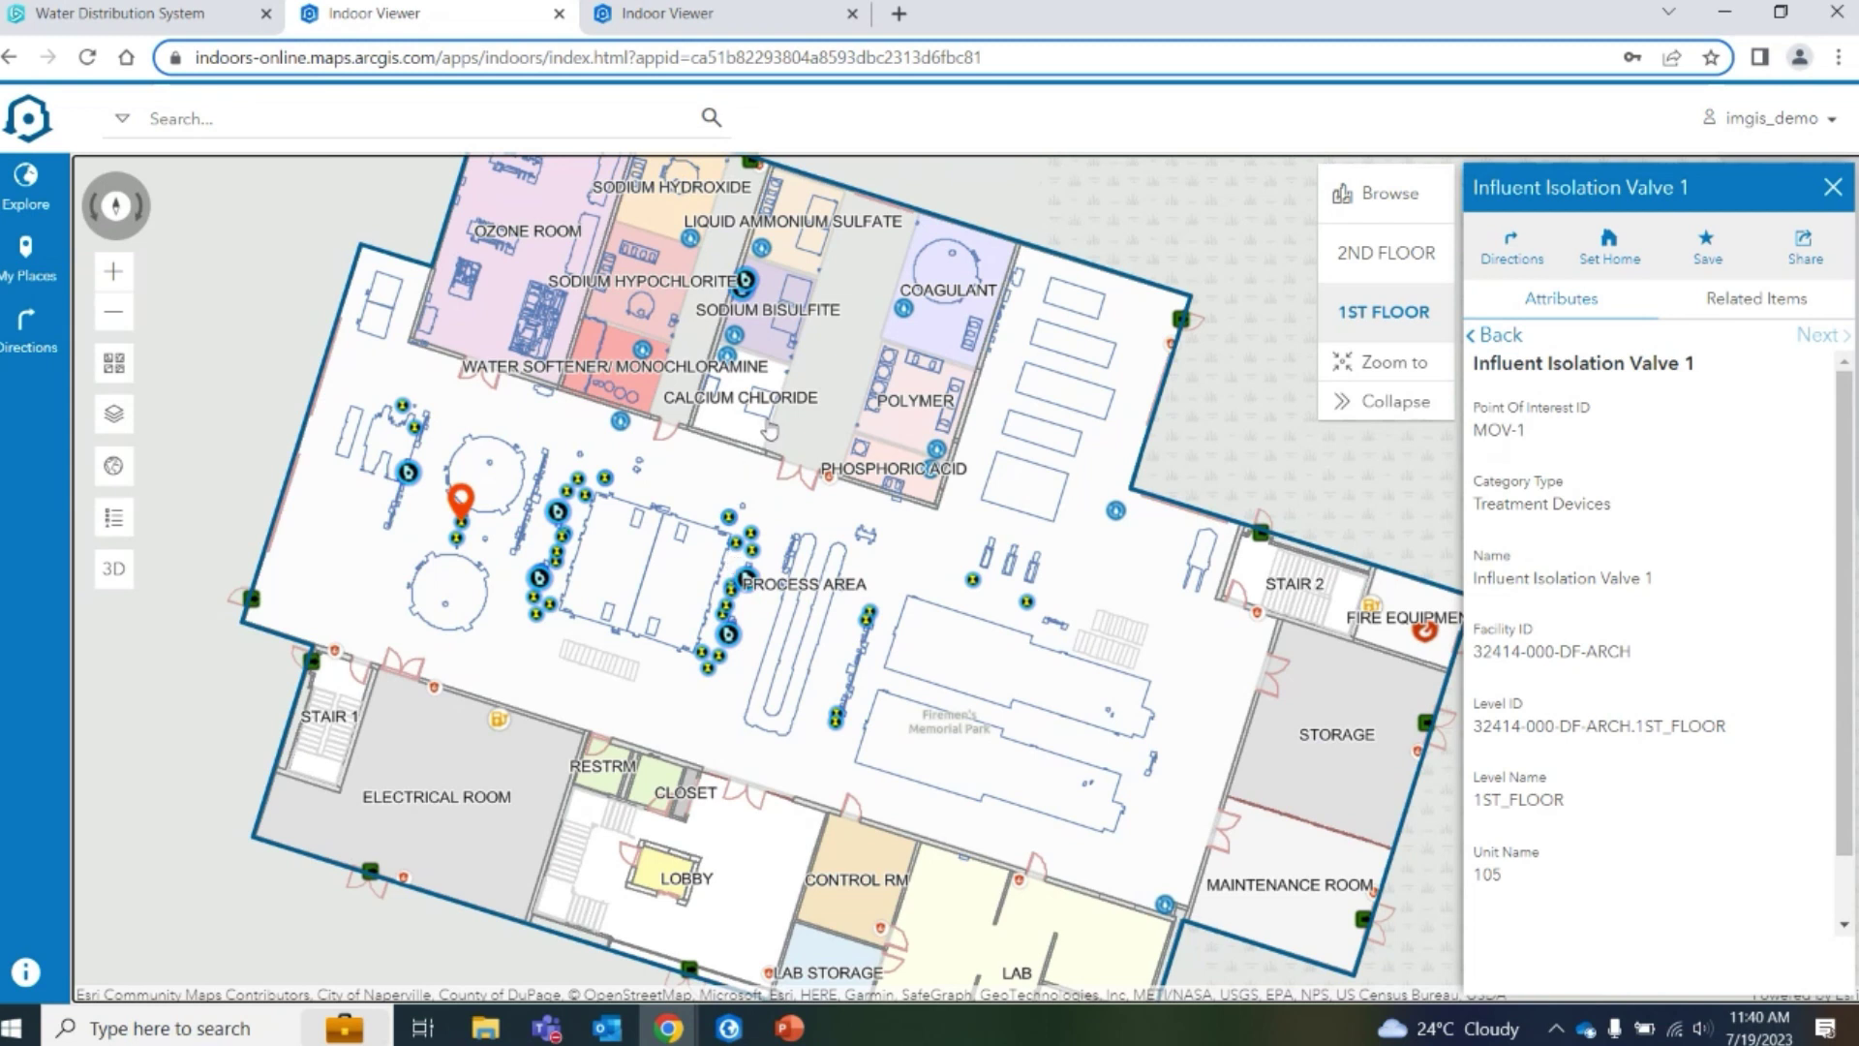
left_click(1425, 244)
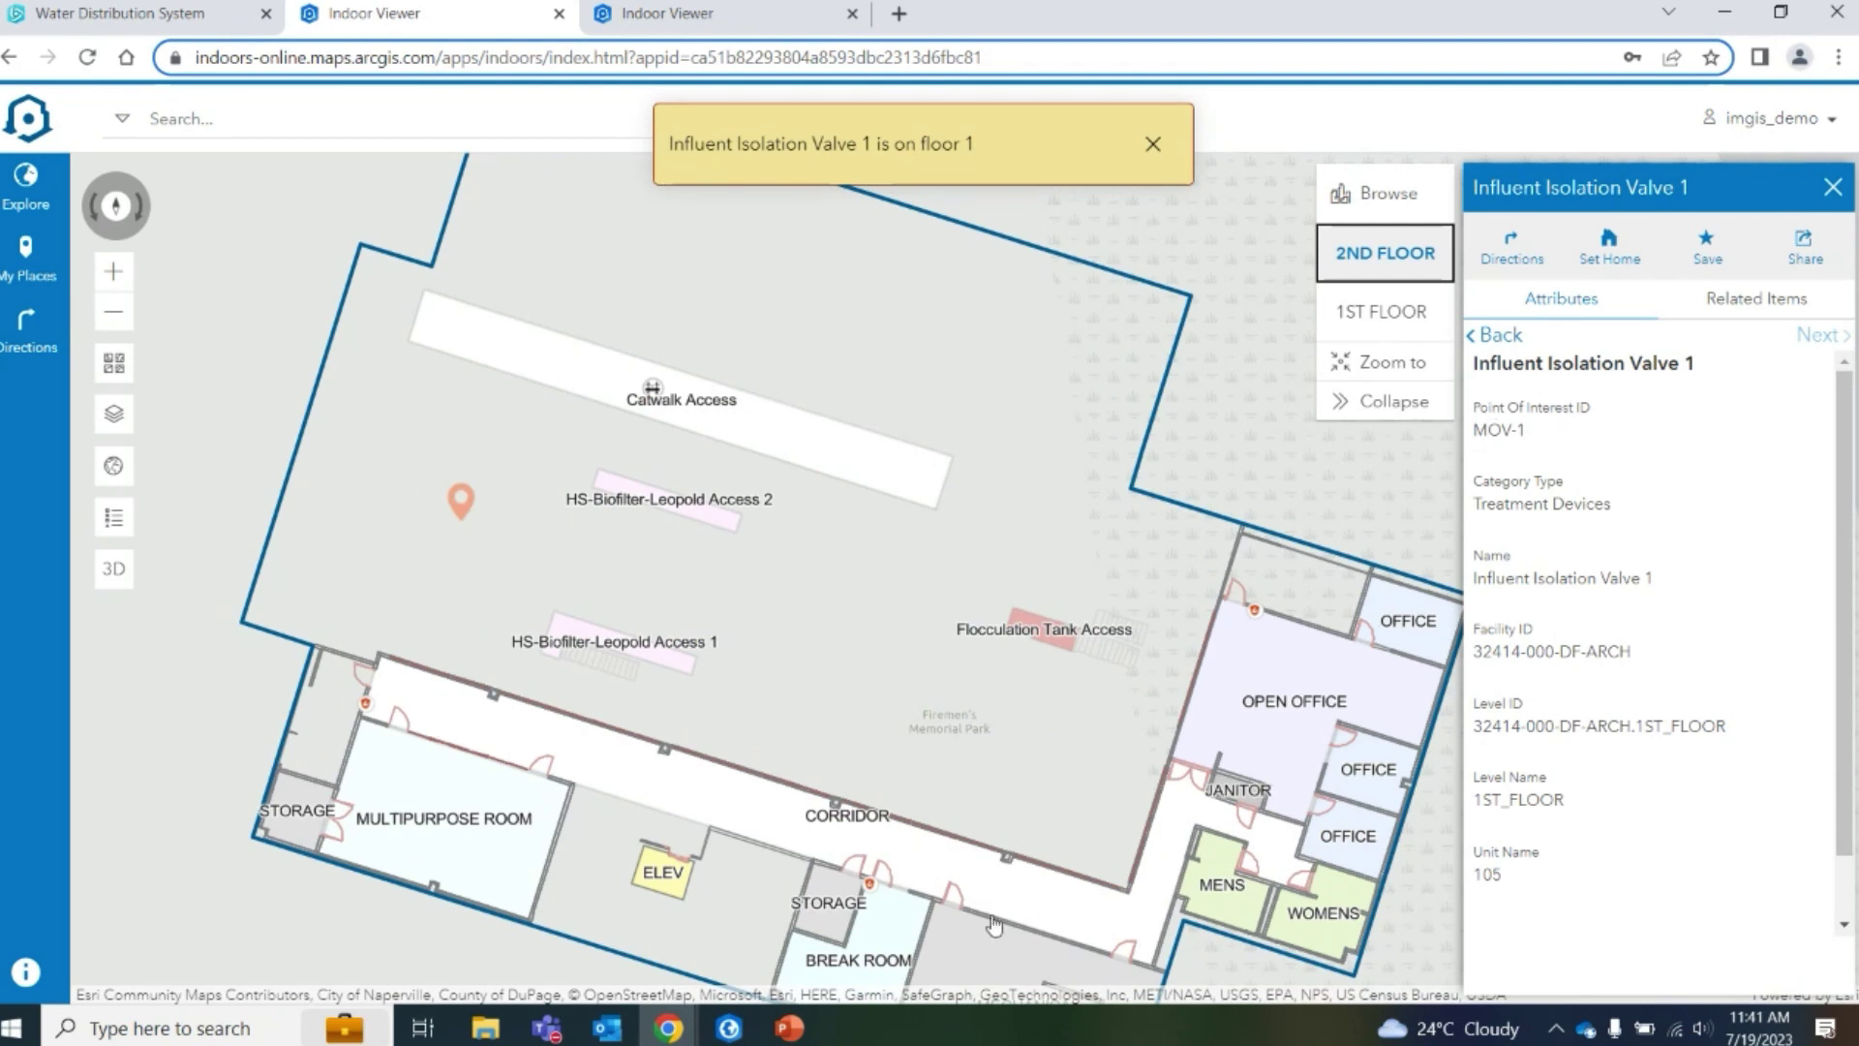
left_click_drag(726, 852, 635, 614)
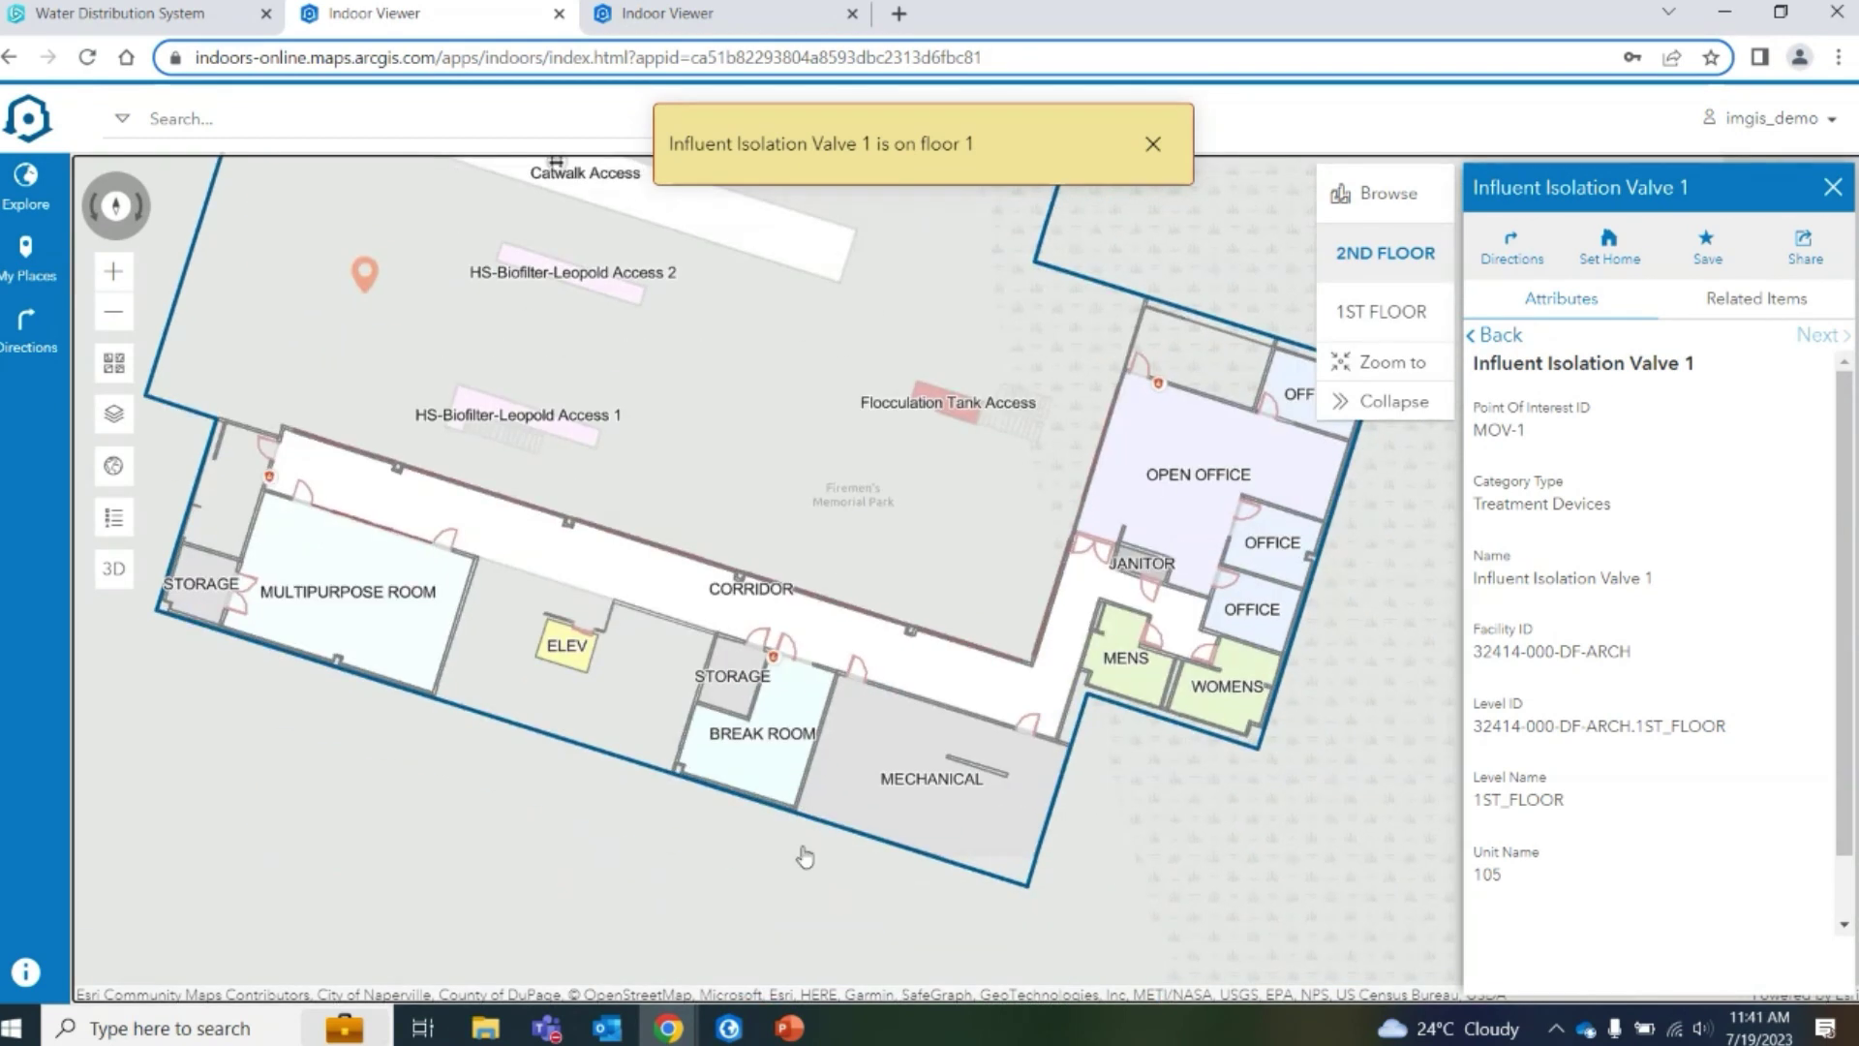
left_click_drag(891, 775, 924, 911)
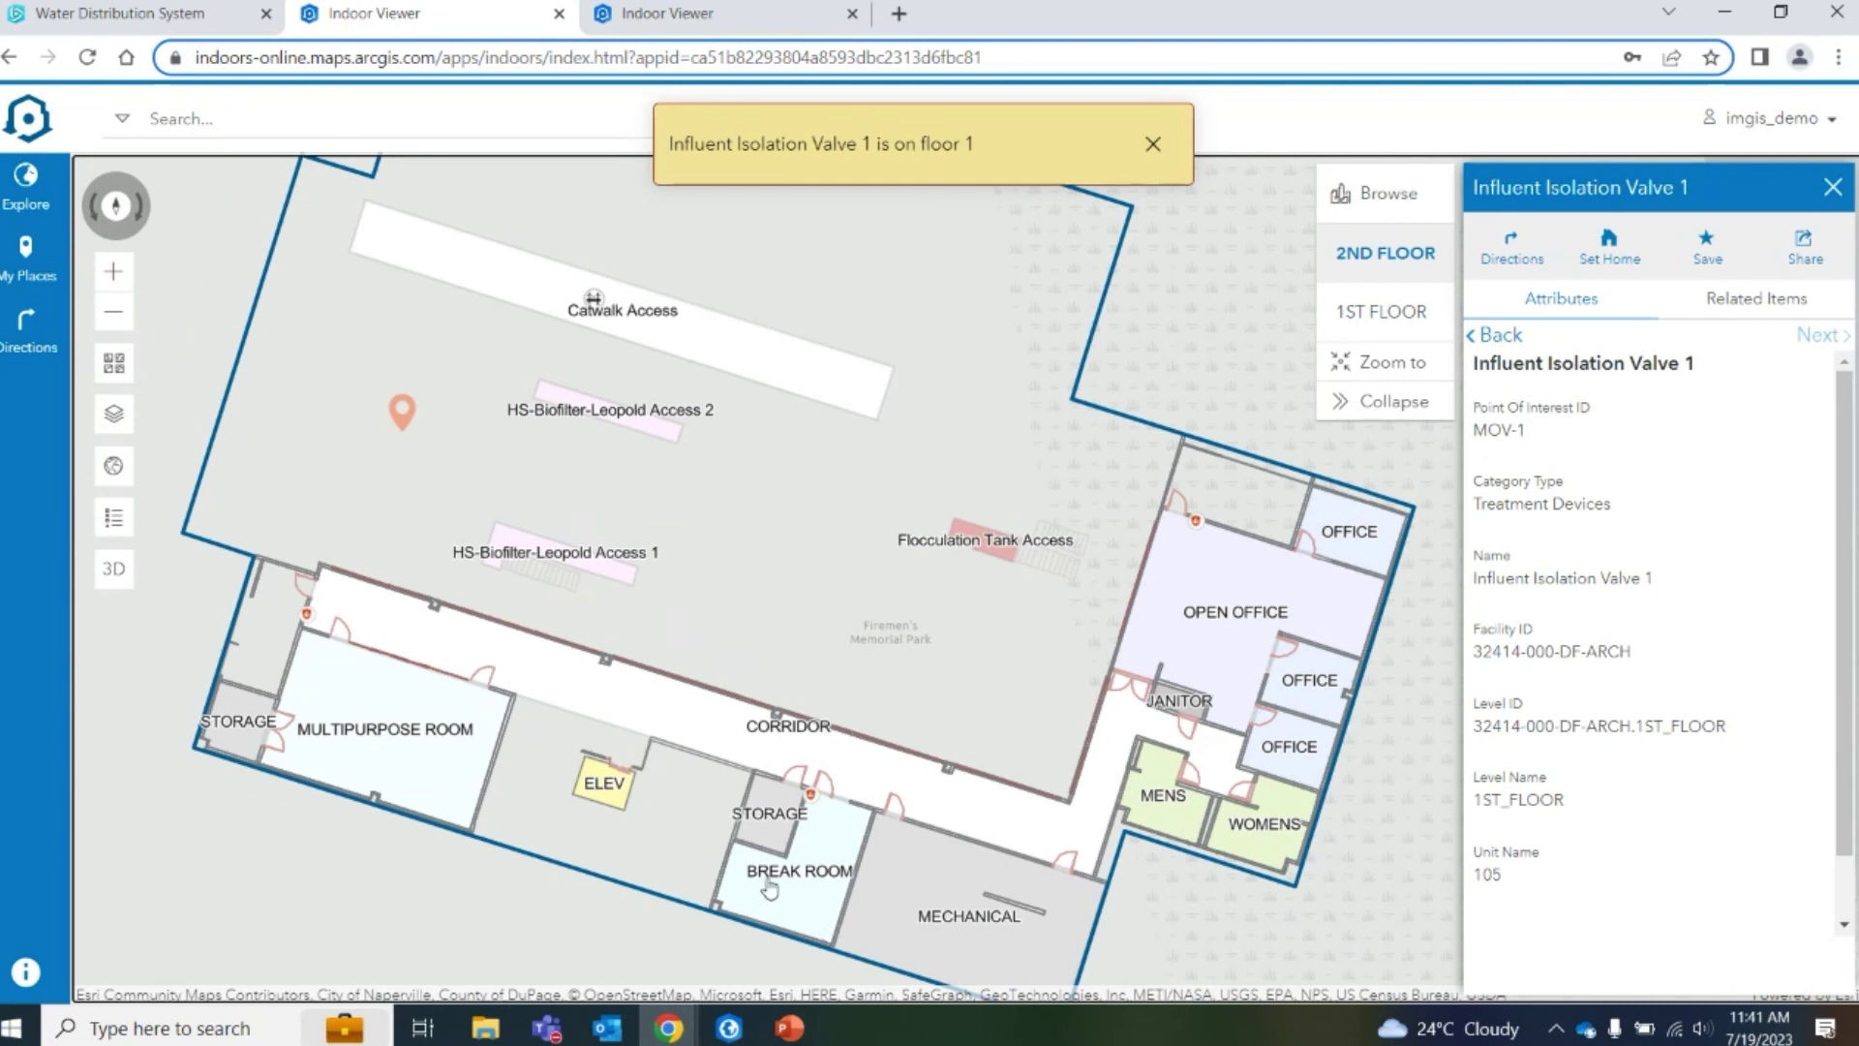
left_click_drag(807, 733, 852, 794)
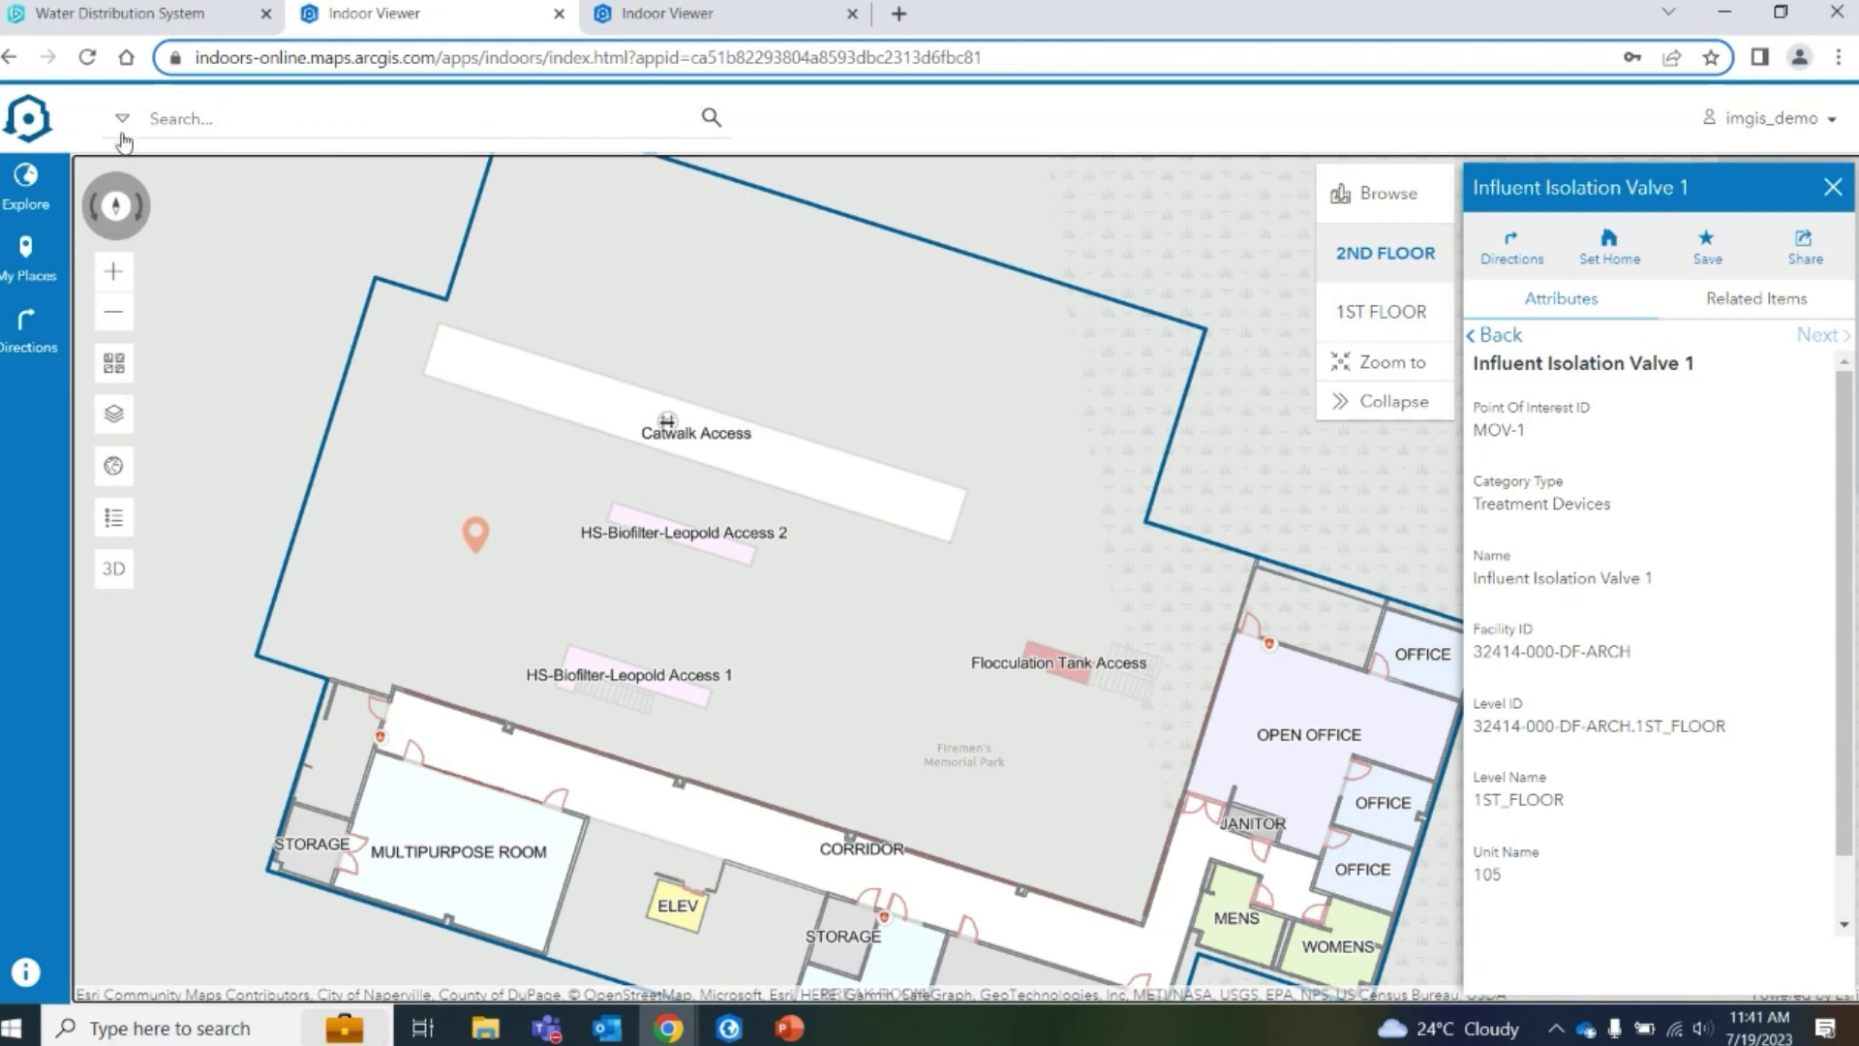
left_click(383, 136)
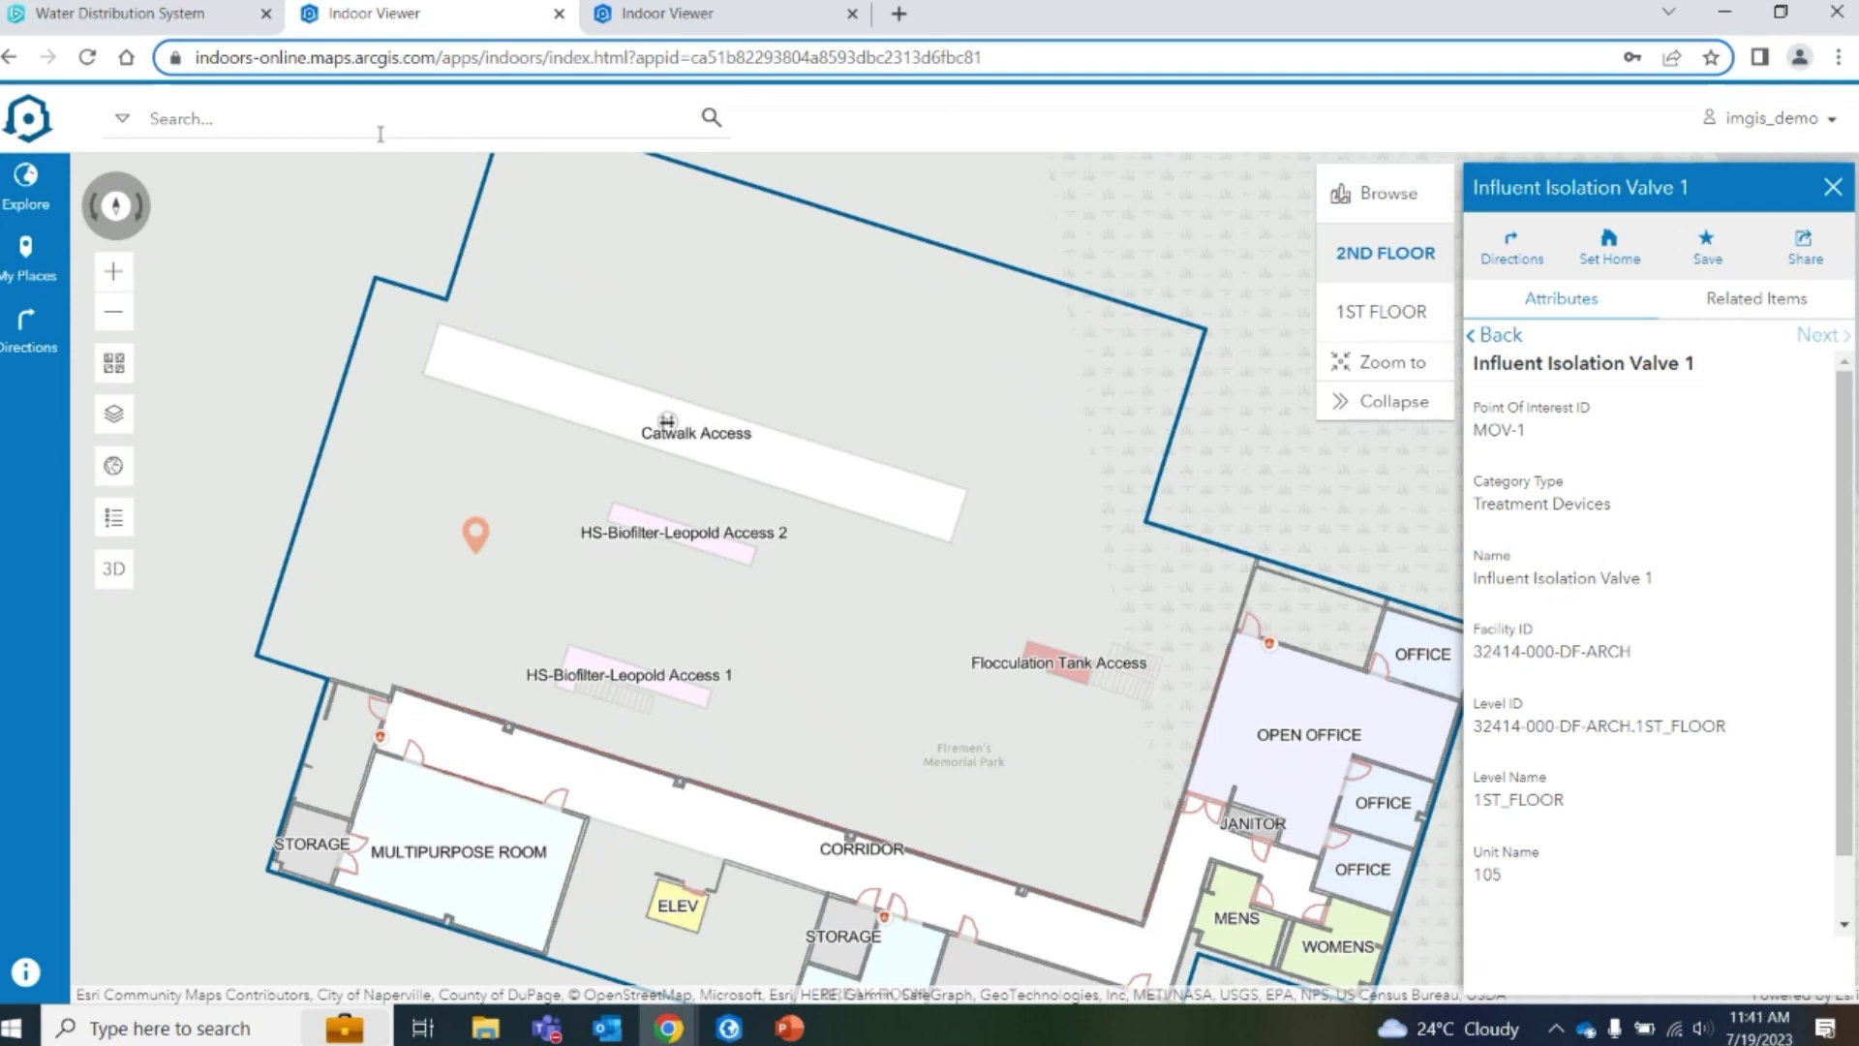
type("ve 1")
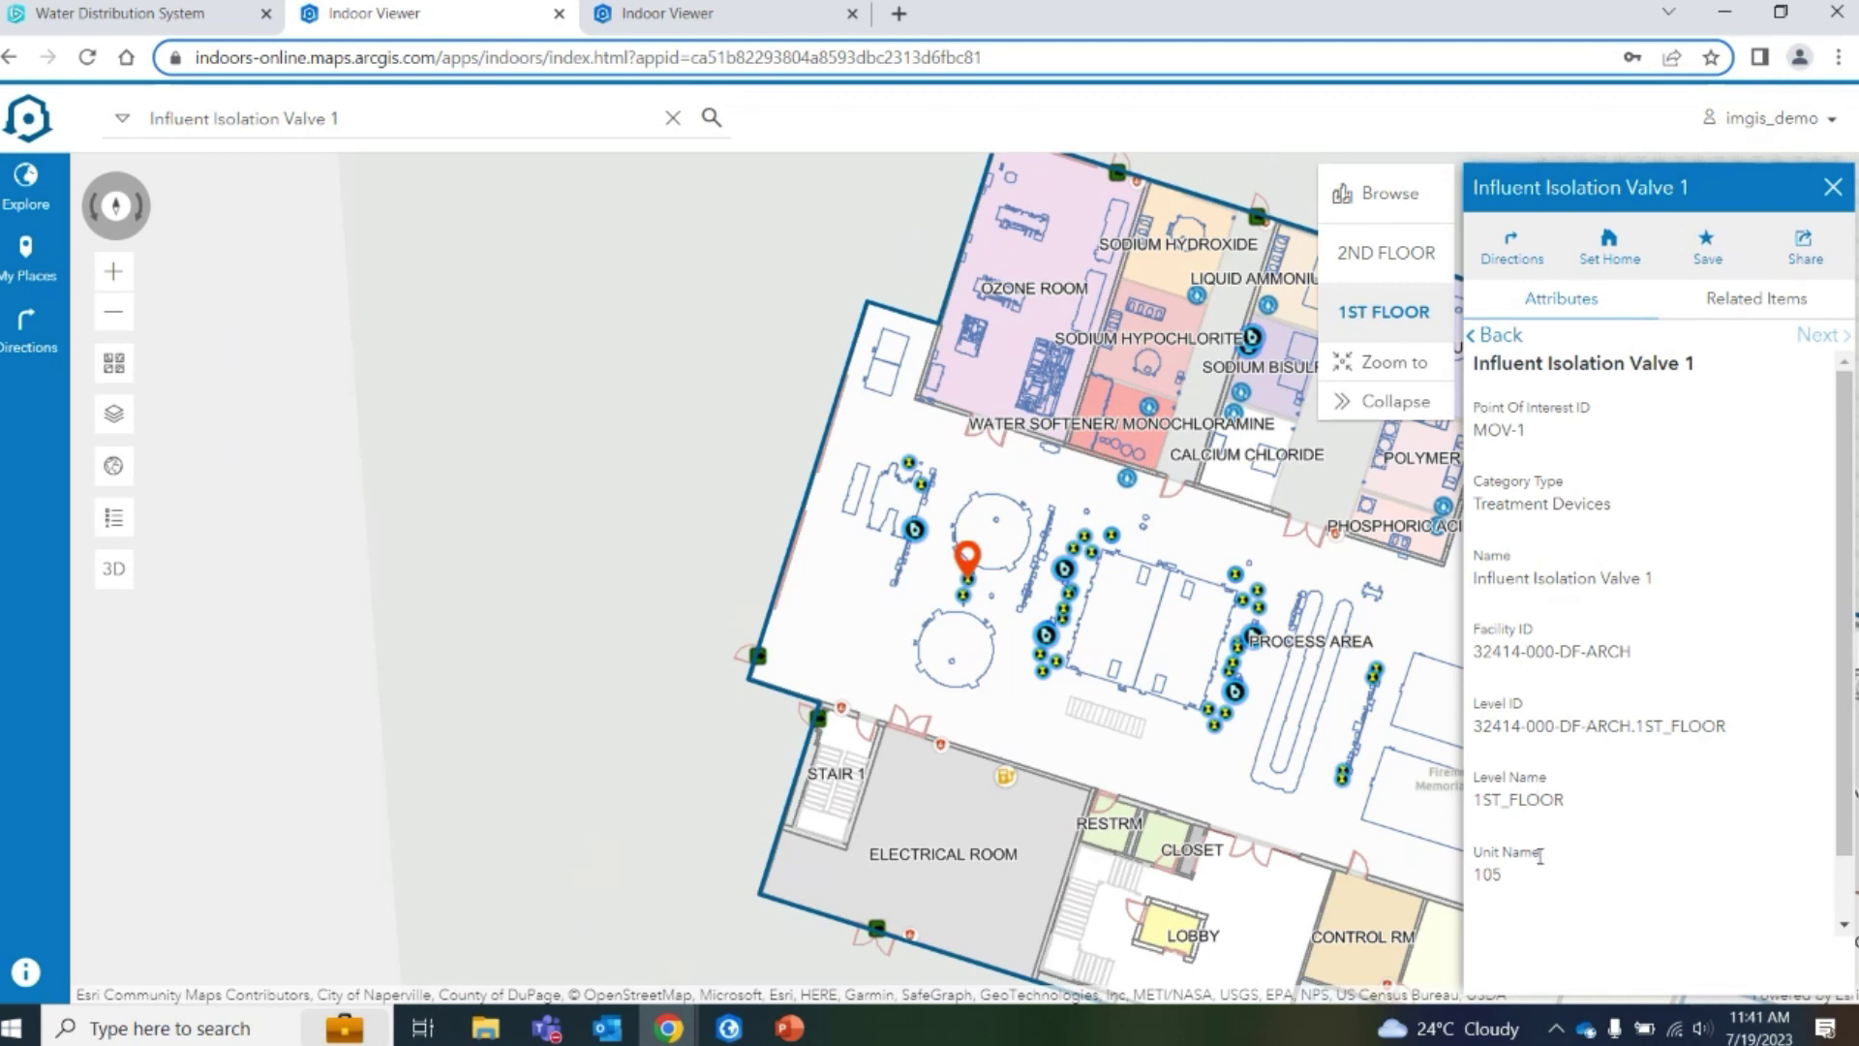
Get directions to Influent Isolation Valve 1 starting from office room 212
left_click(1511, 248)
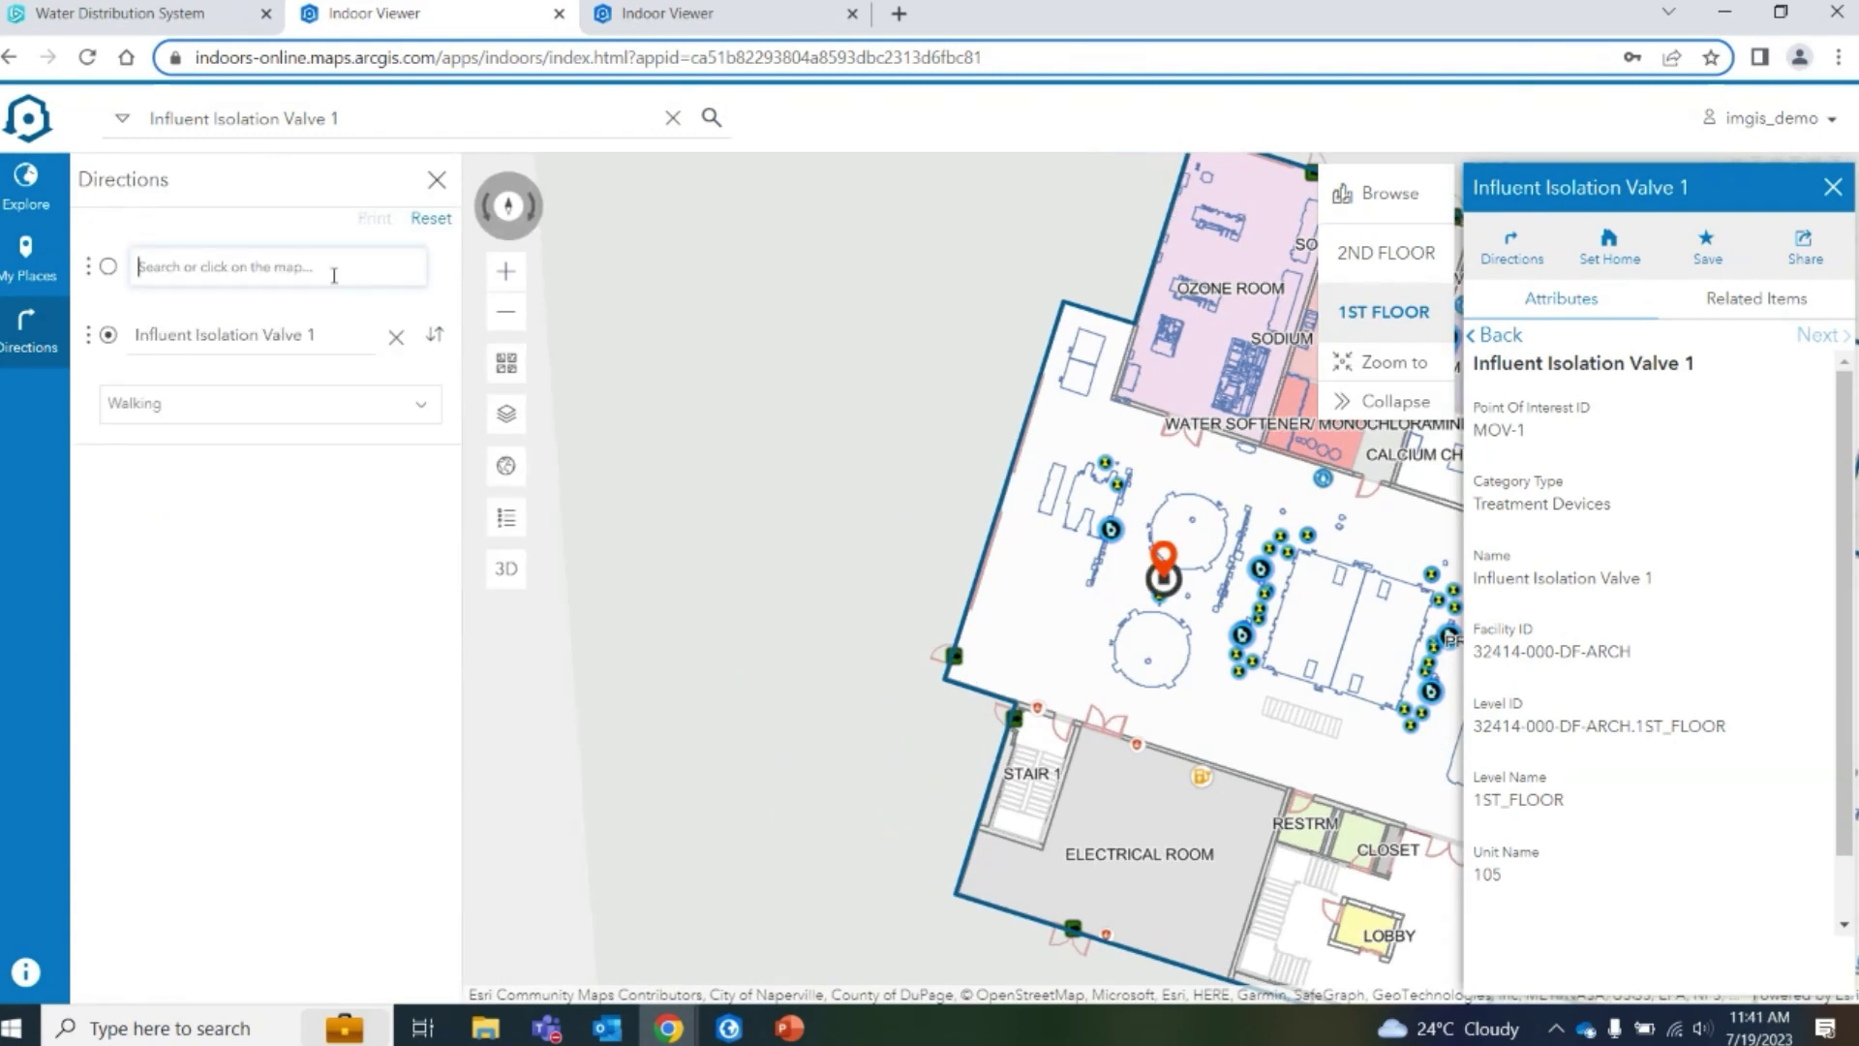
type("office")
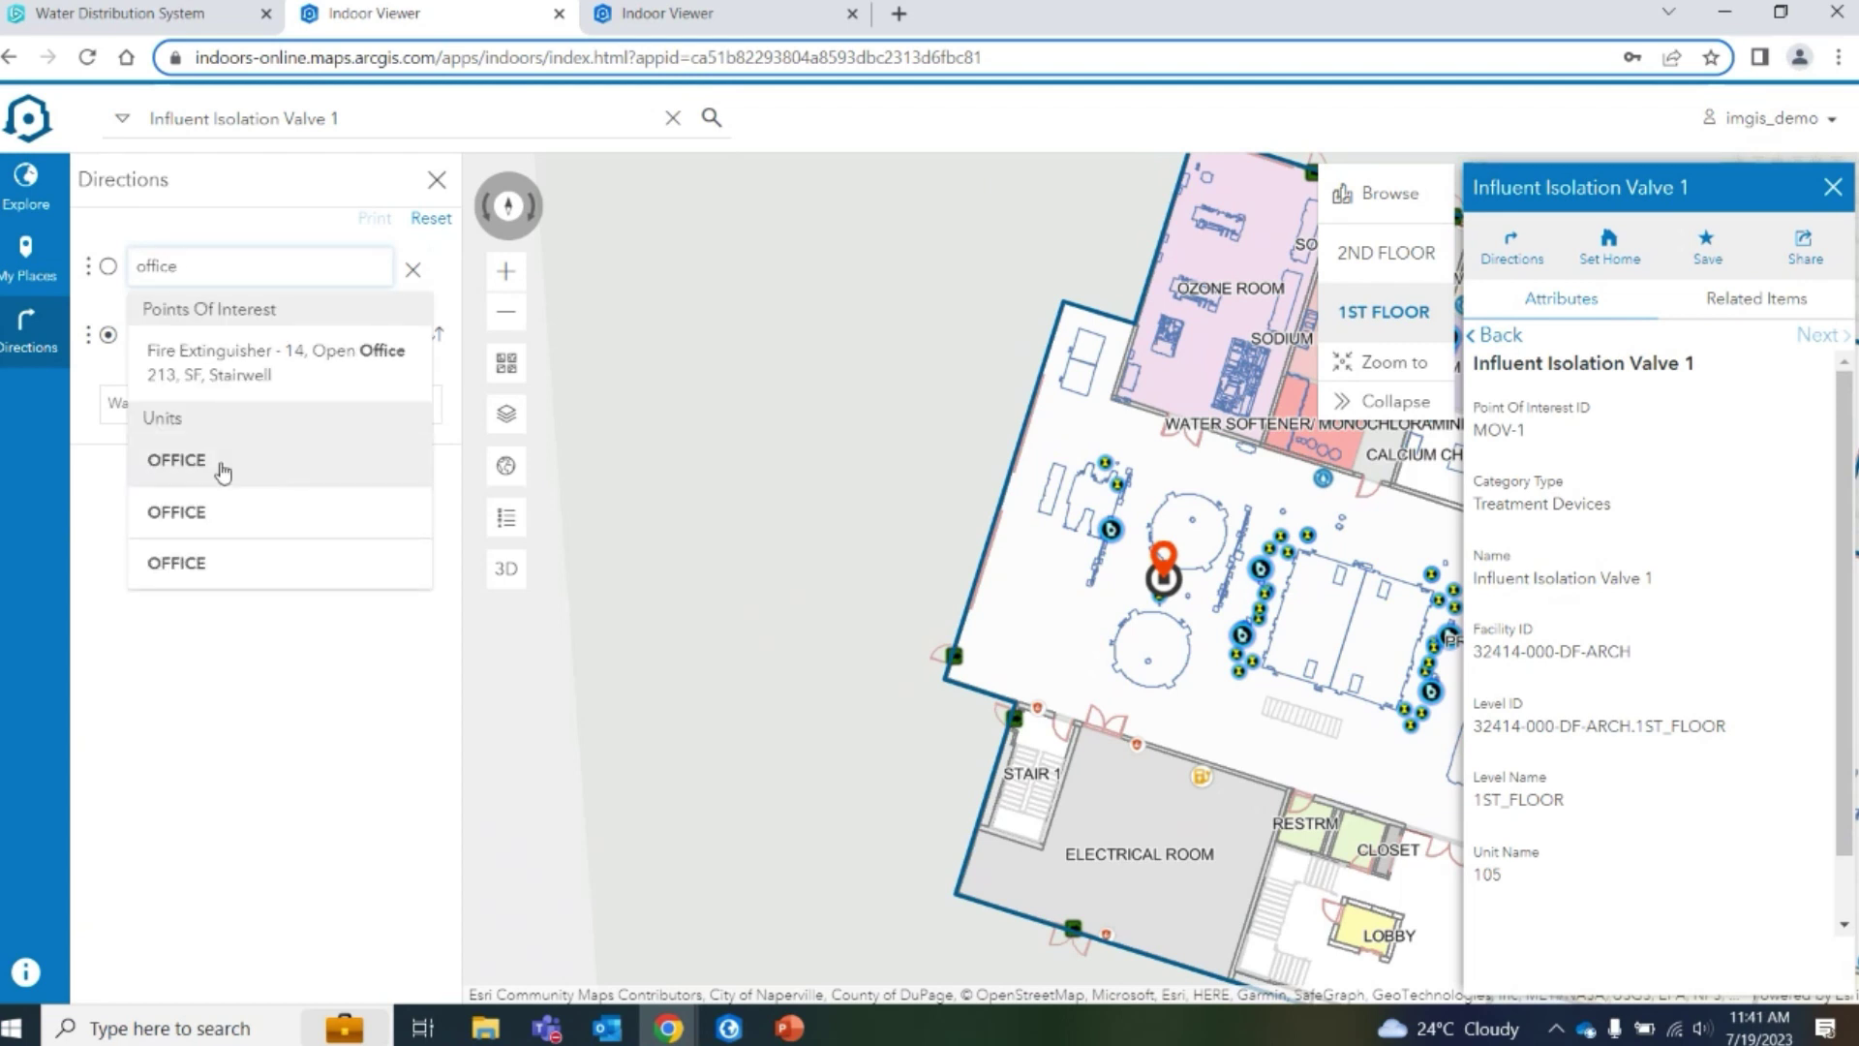
left_click(222, 471)
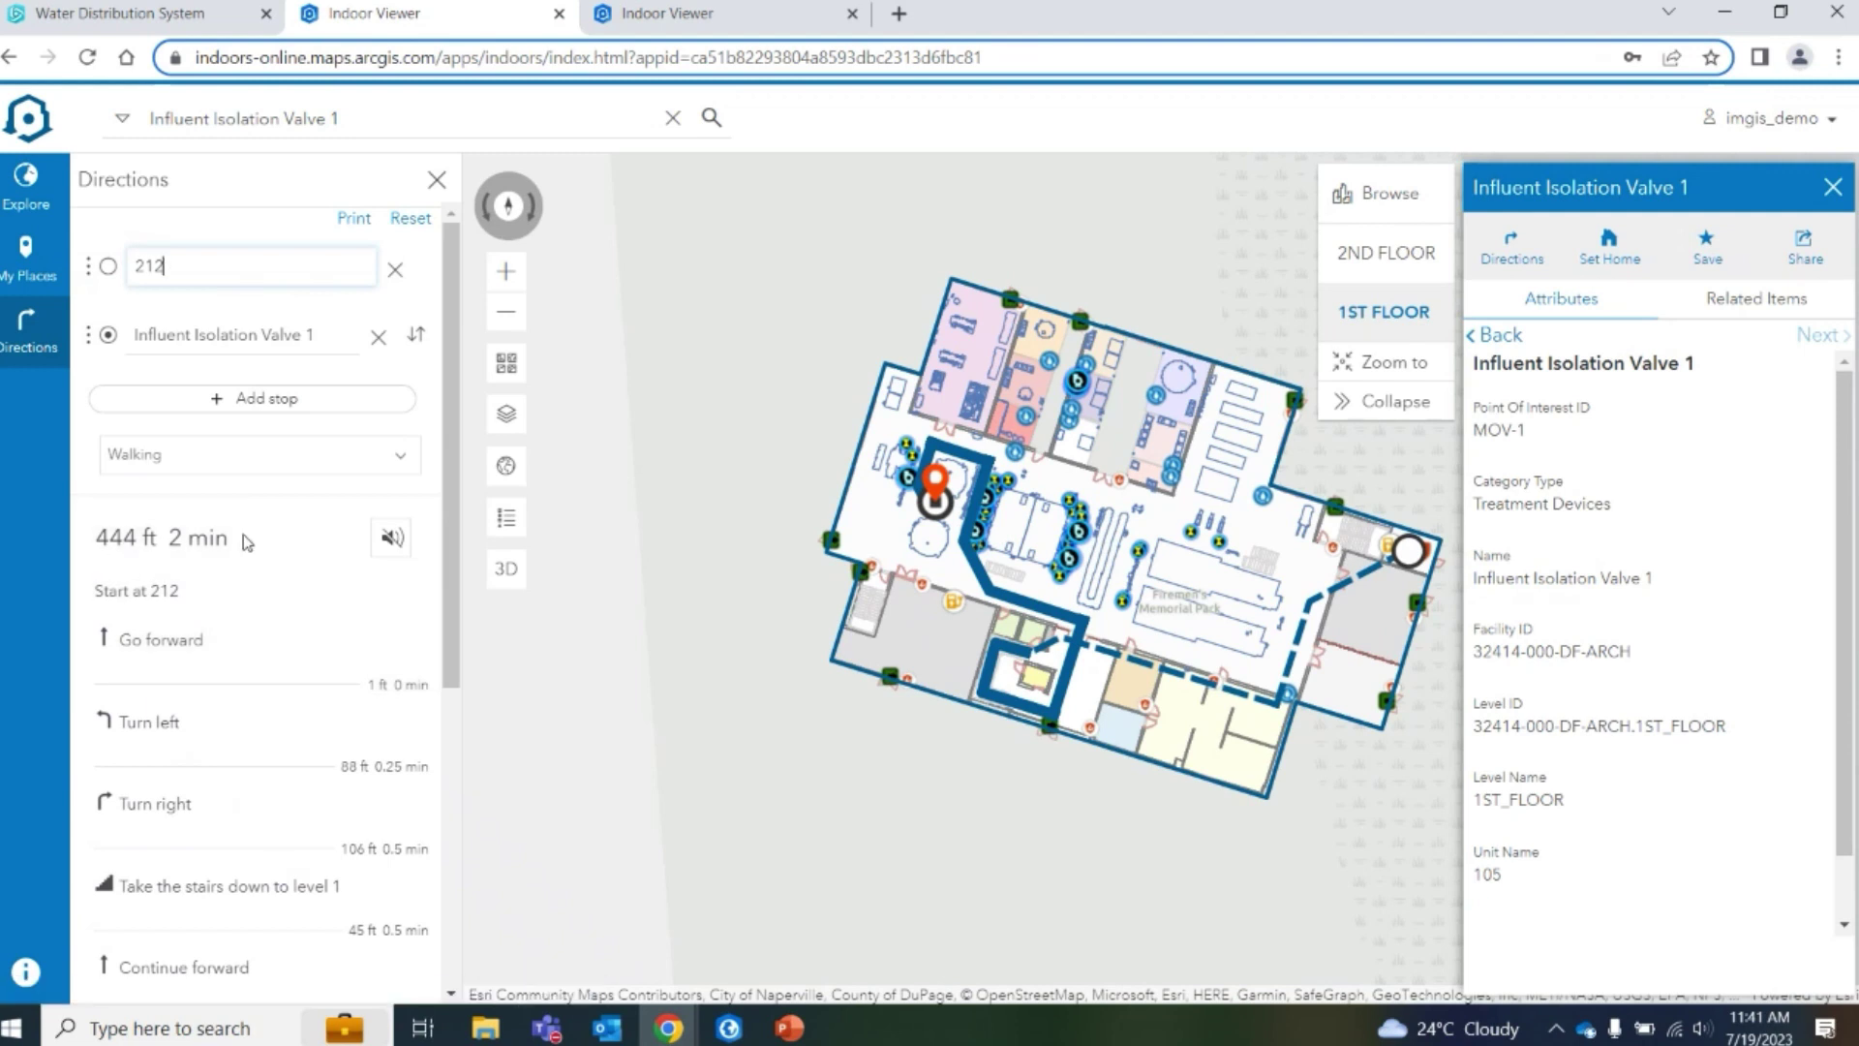
Review the 444 ft, 2 min route steps and show the route in 3D
scroll(261, 784, "down", 5)
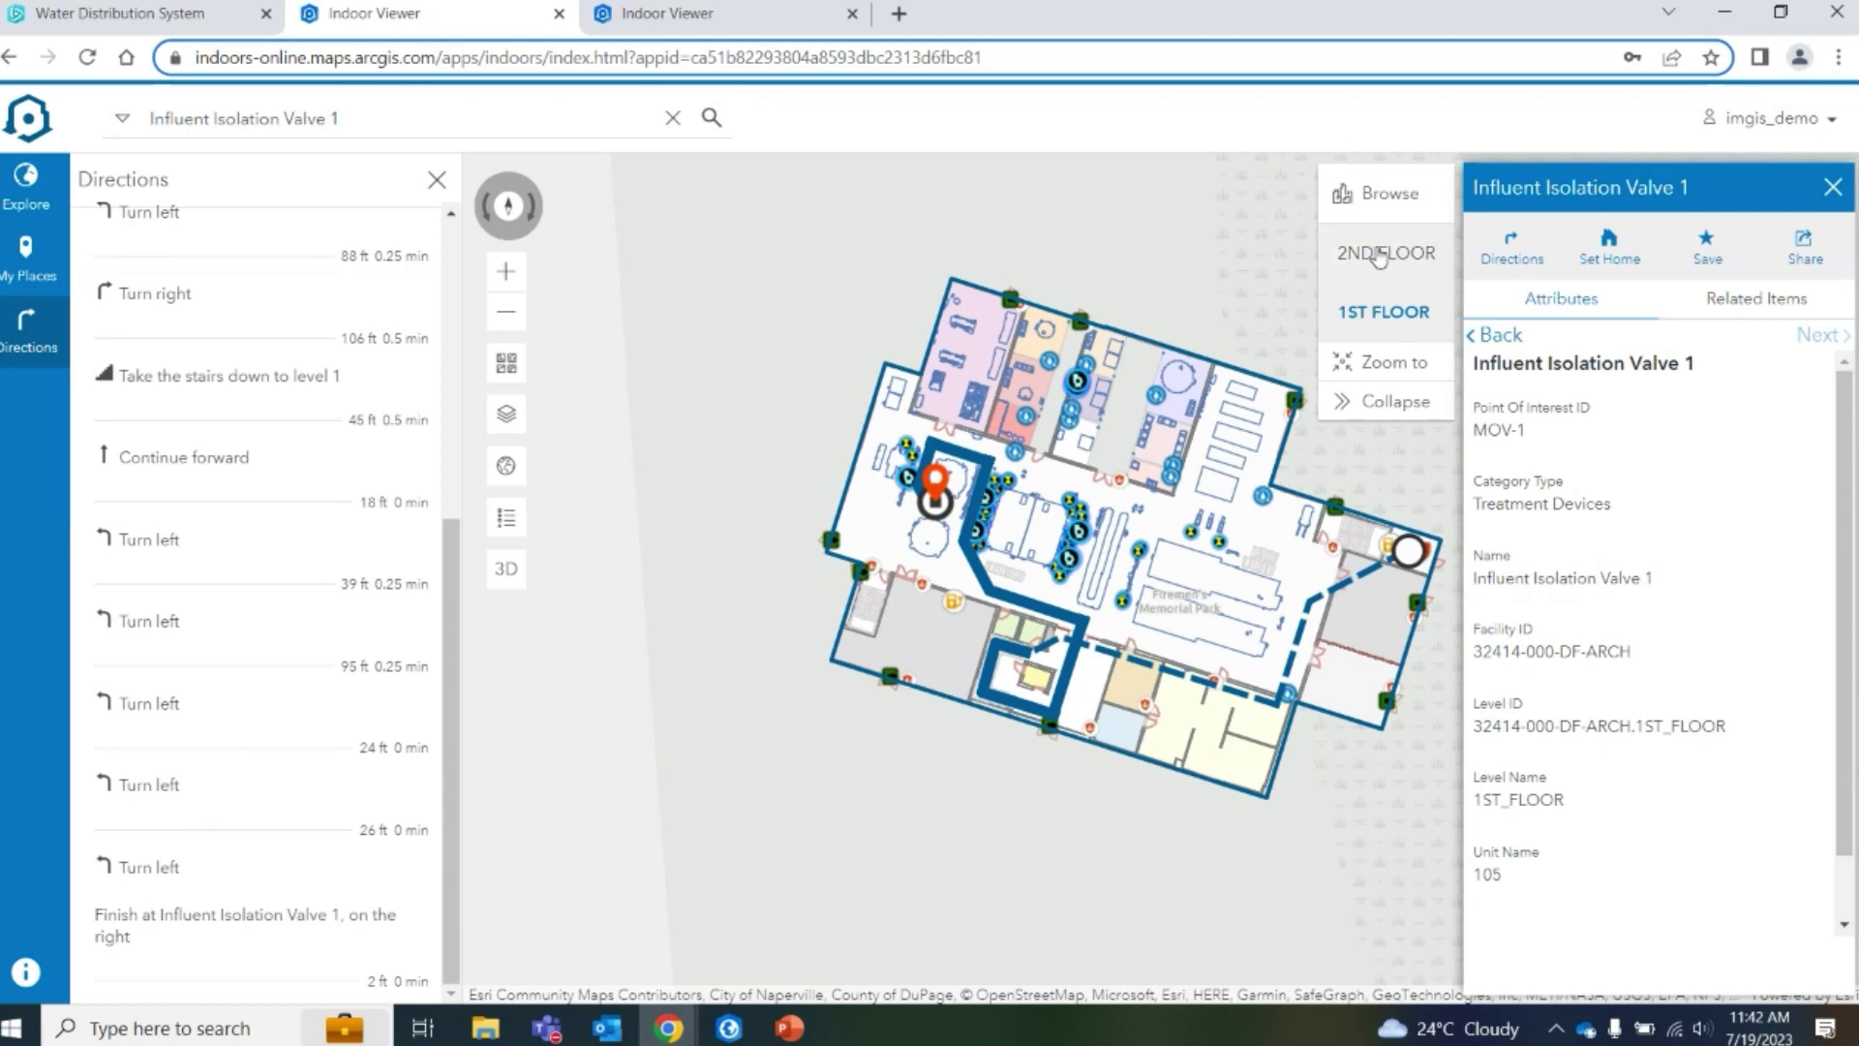
scroll(95, 489, "up", 5)
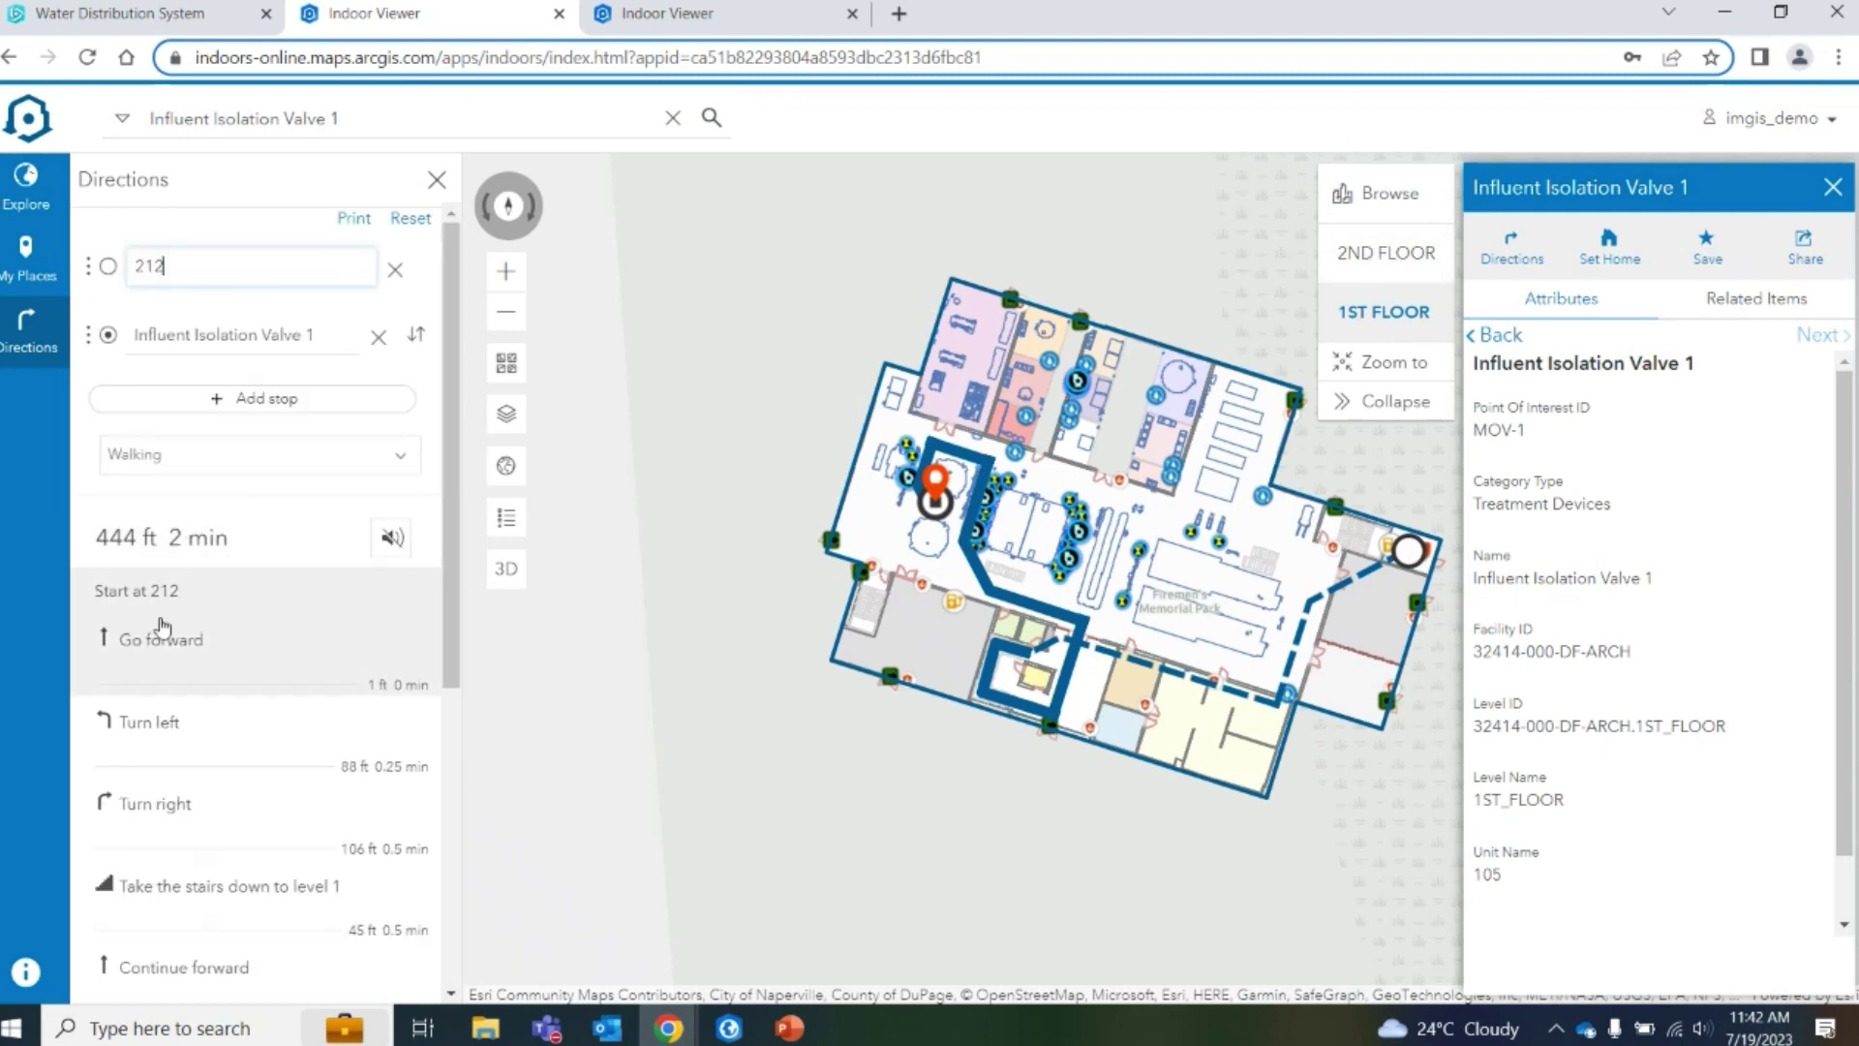
scroll(160, 624, "down", 5)
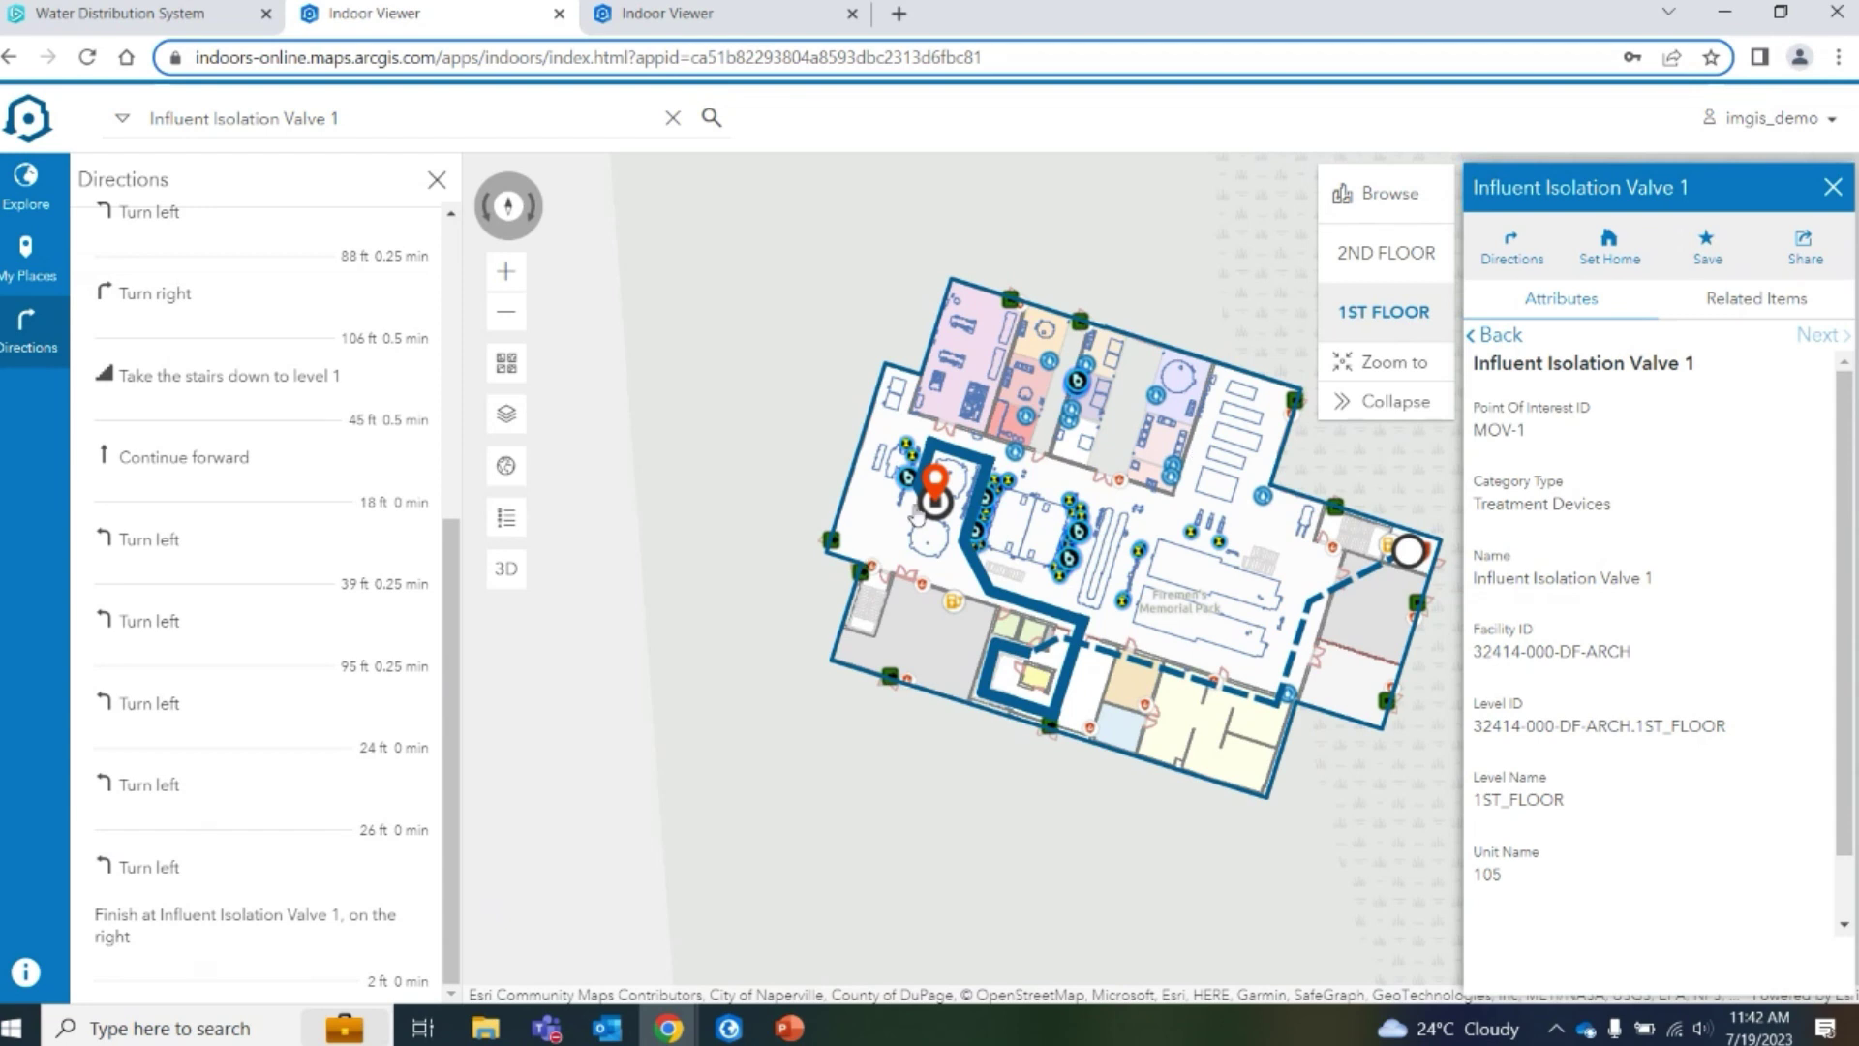
left_click(505, 568)
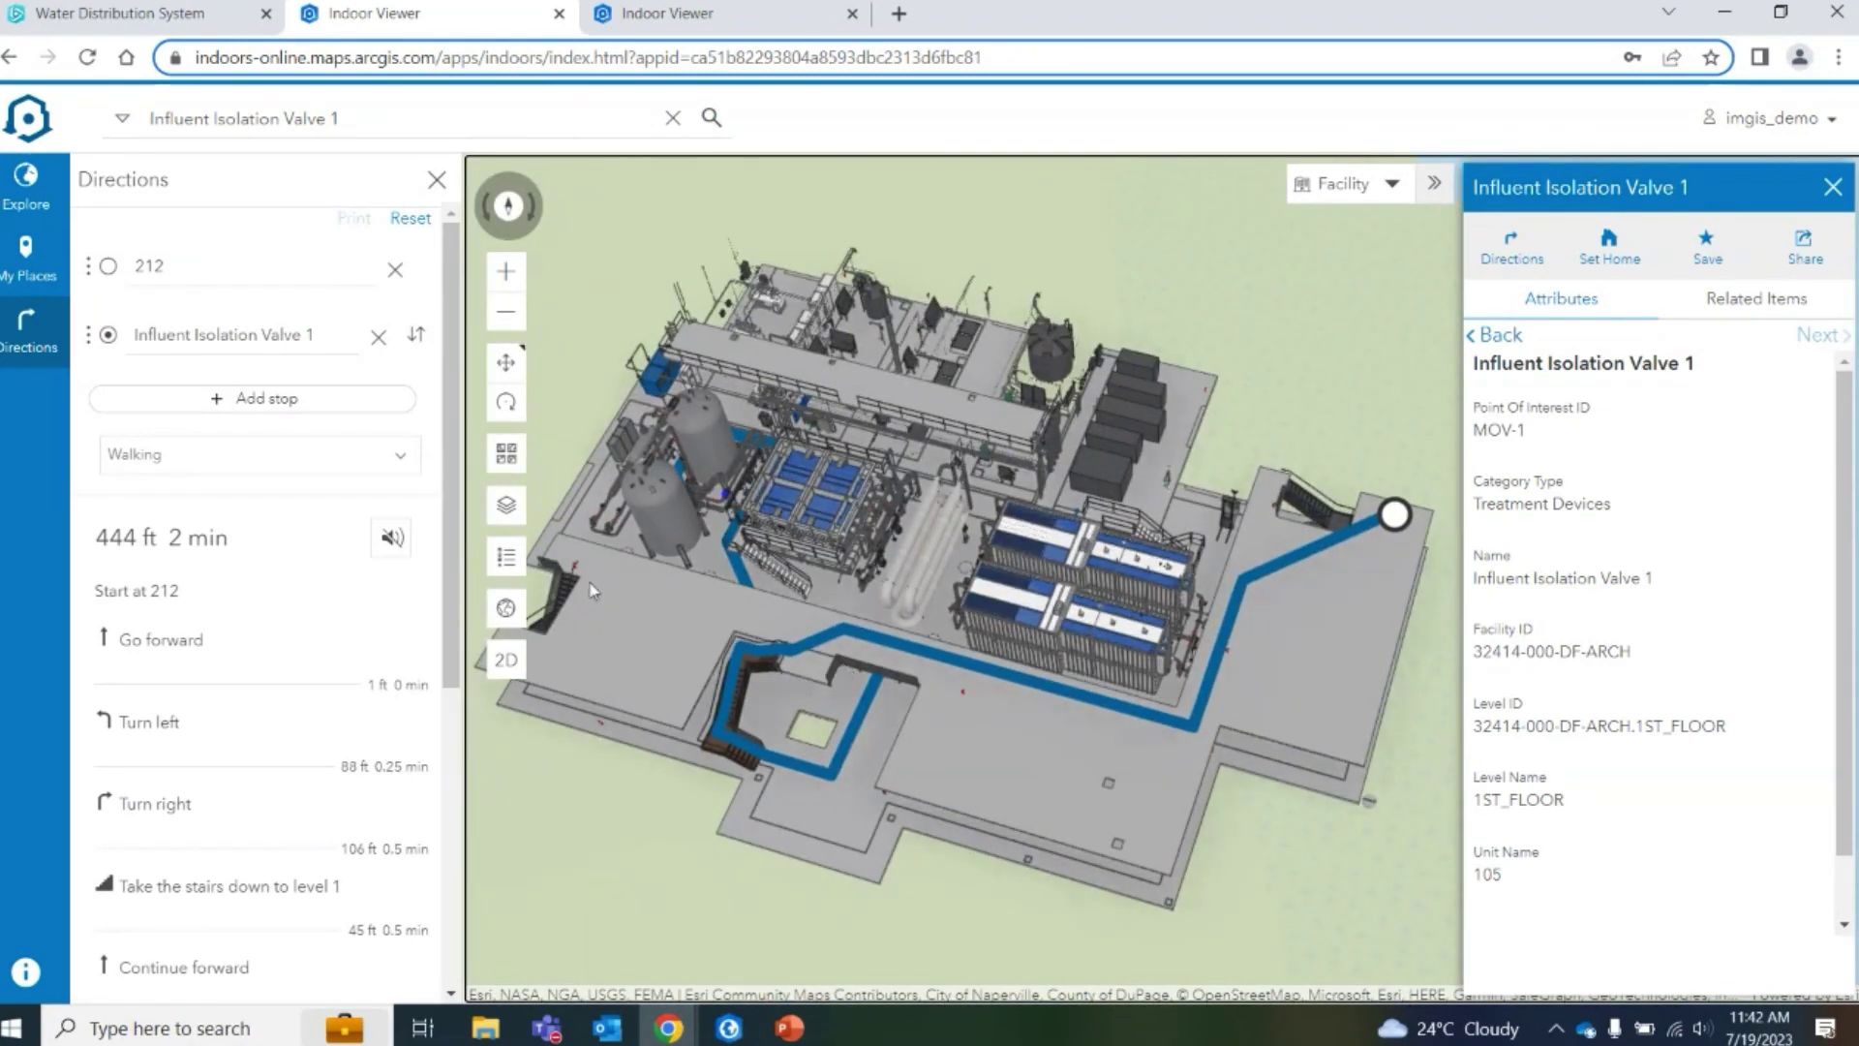
Orbit and zoom the 3D view down to the route's end at the valve between the two tanks
left_click(505, 402)
left_click_drag(1162, 755, 1623, 555)
left_click_drag(956, 724, 1137, 392)
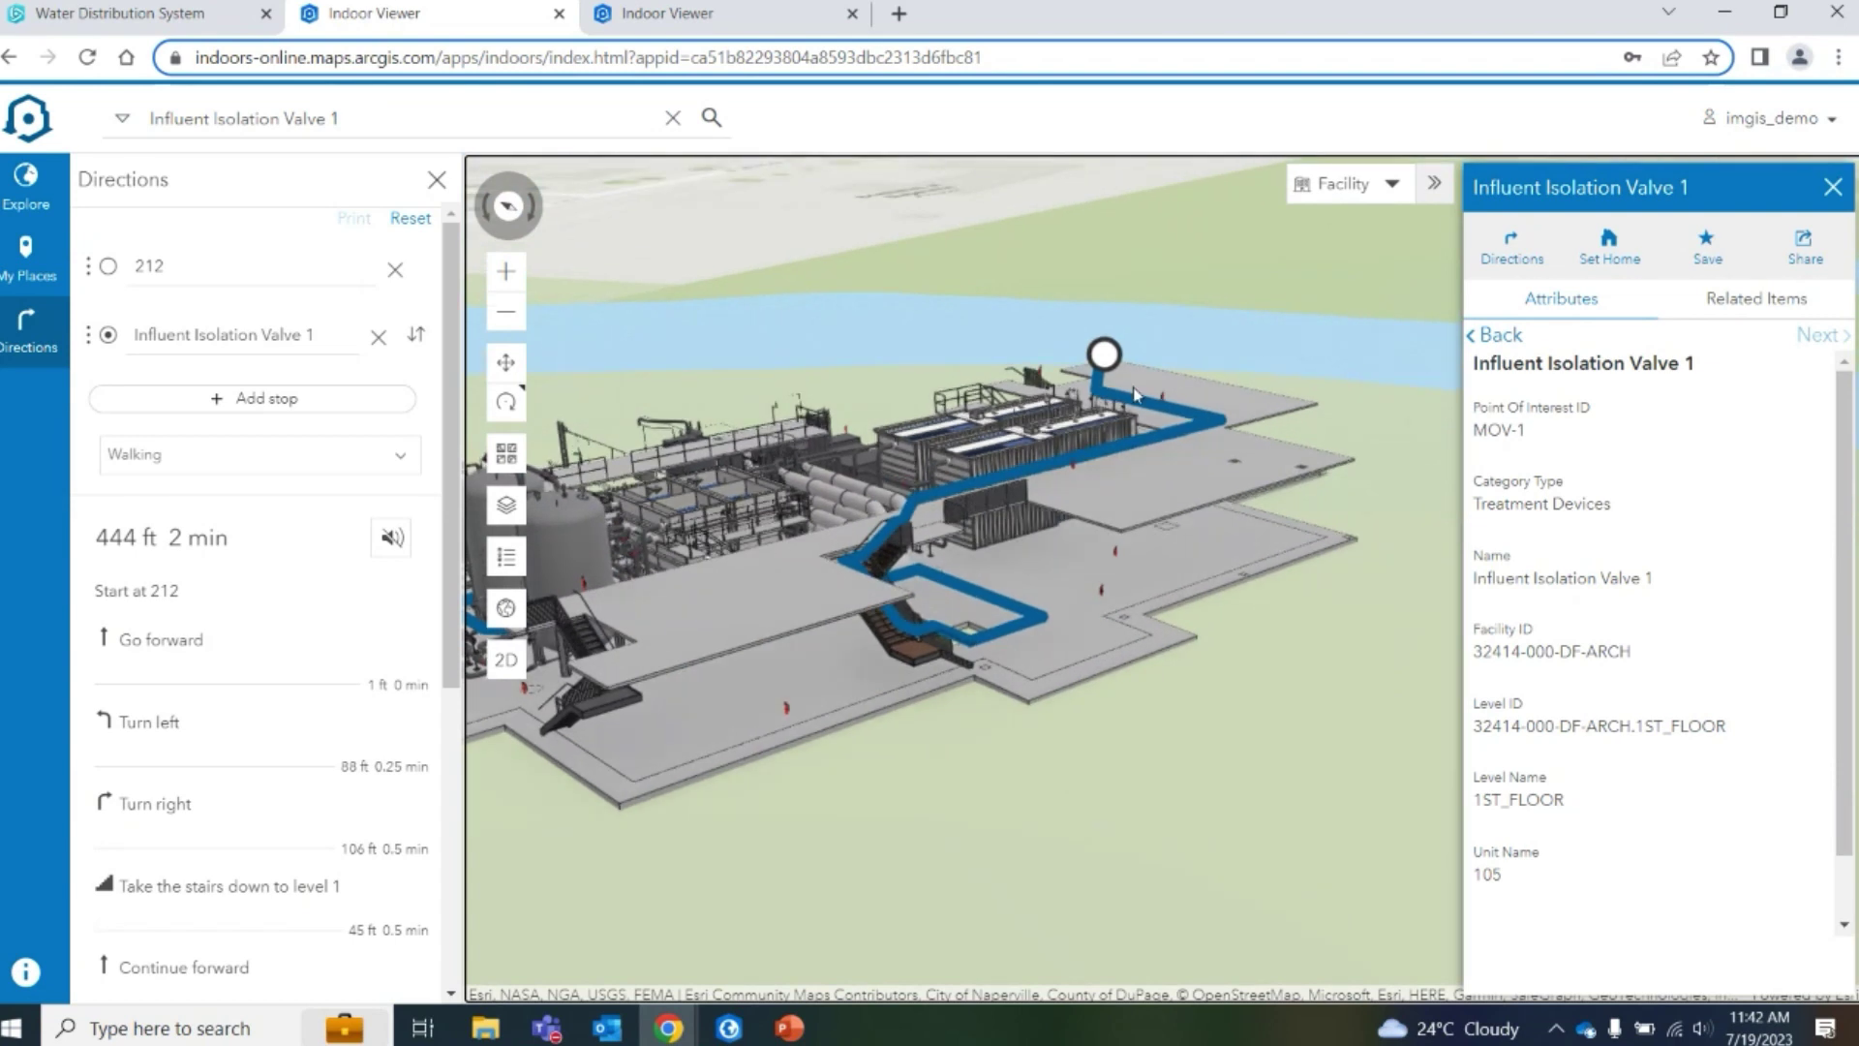
left_click_drag(844, 656, 1058, 779)
left_click_drag(1156, 693, 1106, 683)
scroll(1069, 704, "up", 5)
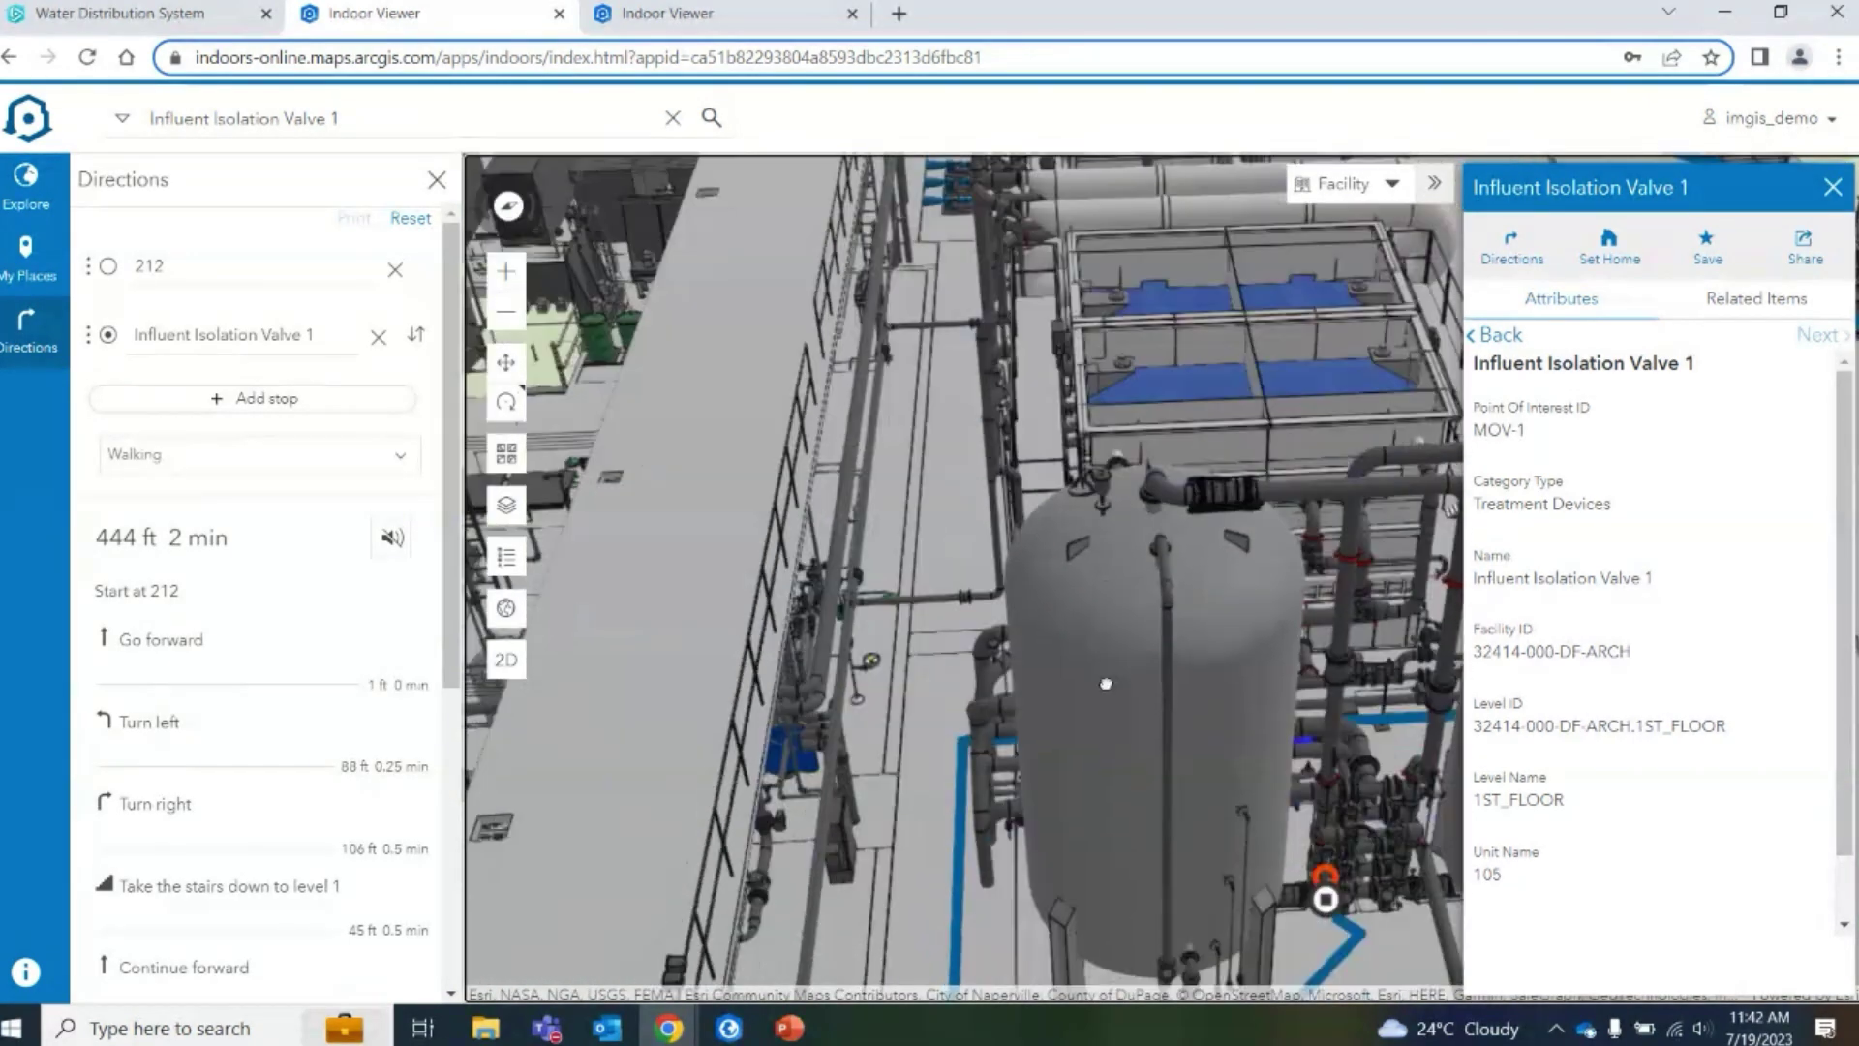
scroll(1106, 683, "down", 5)
scroll(1219, 604, "up", 8)
left_click_drag(1219, 604, 1213, 689)
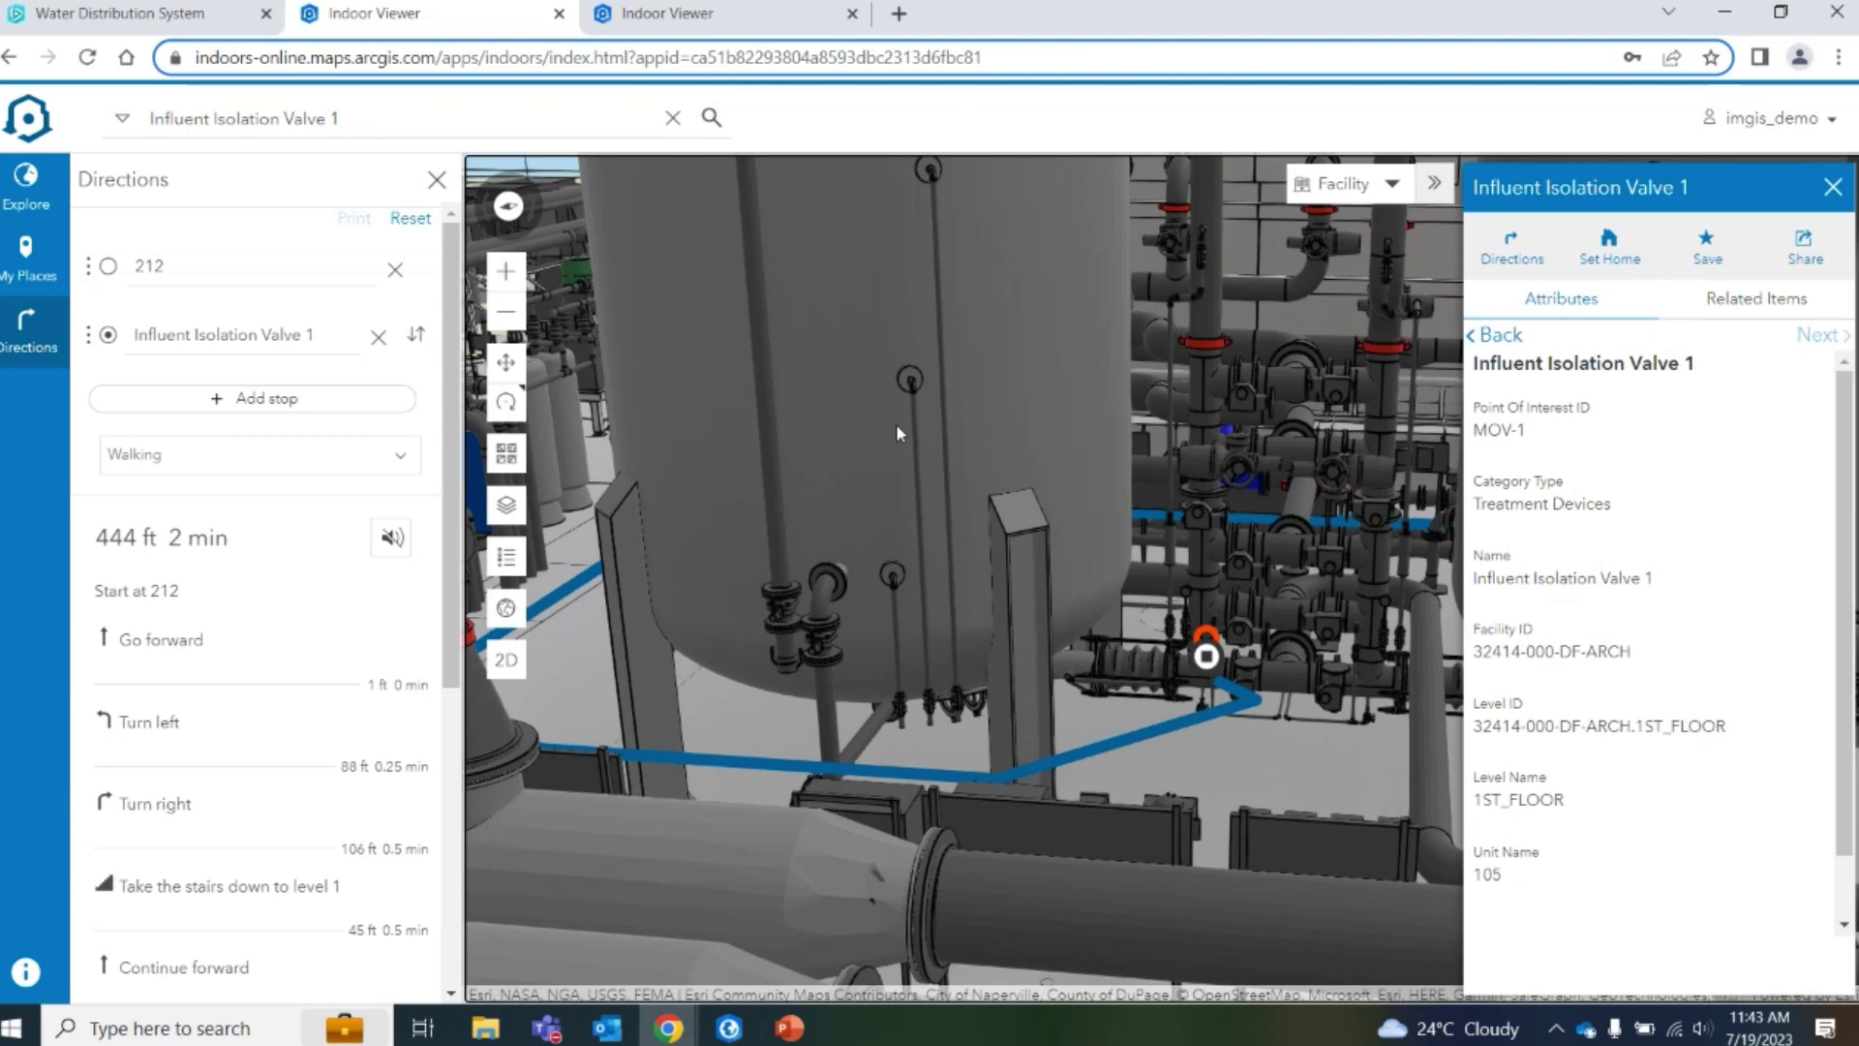
scroll(896, 433, "down", 3)
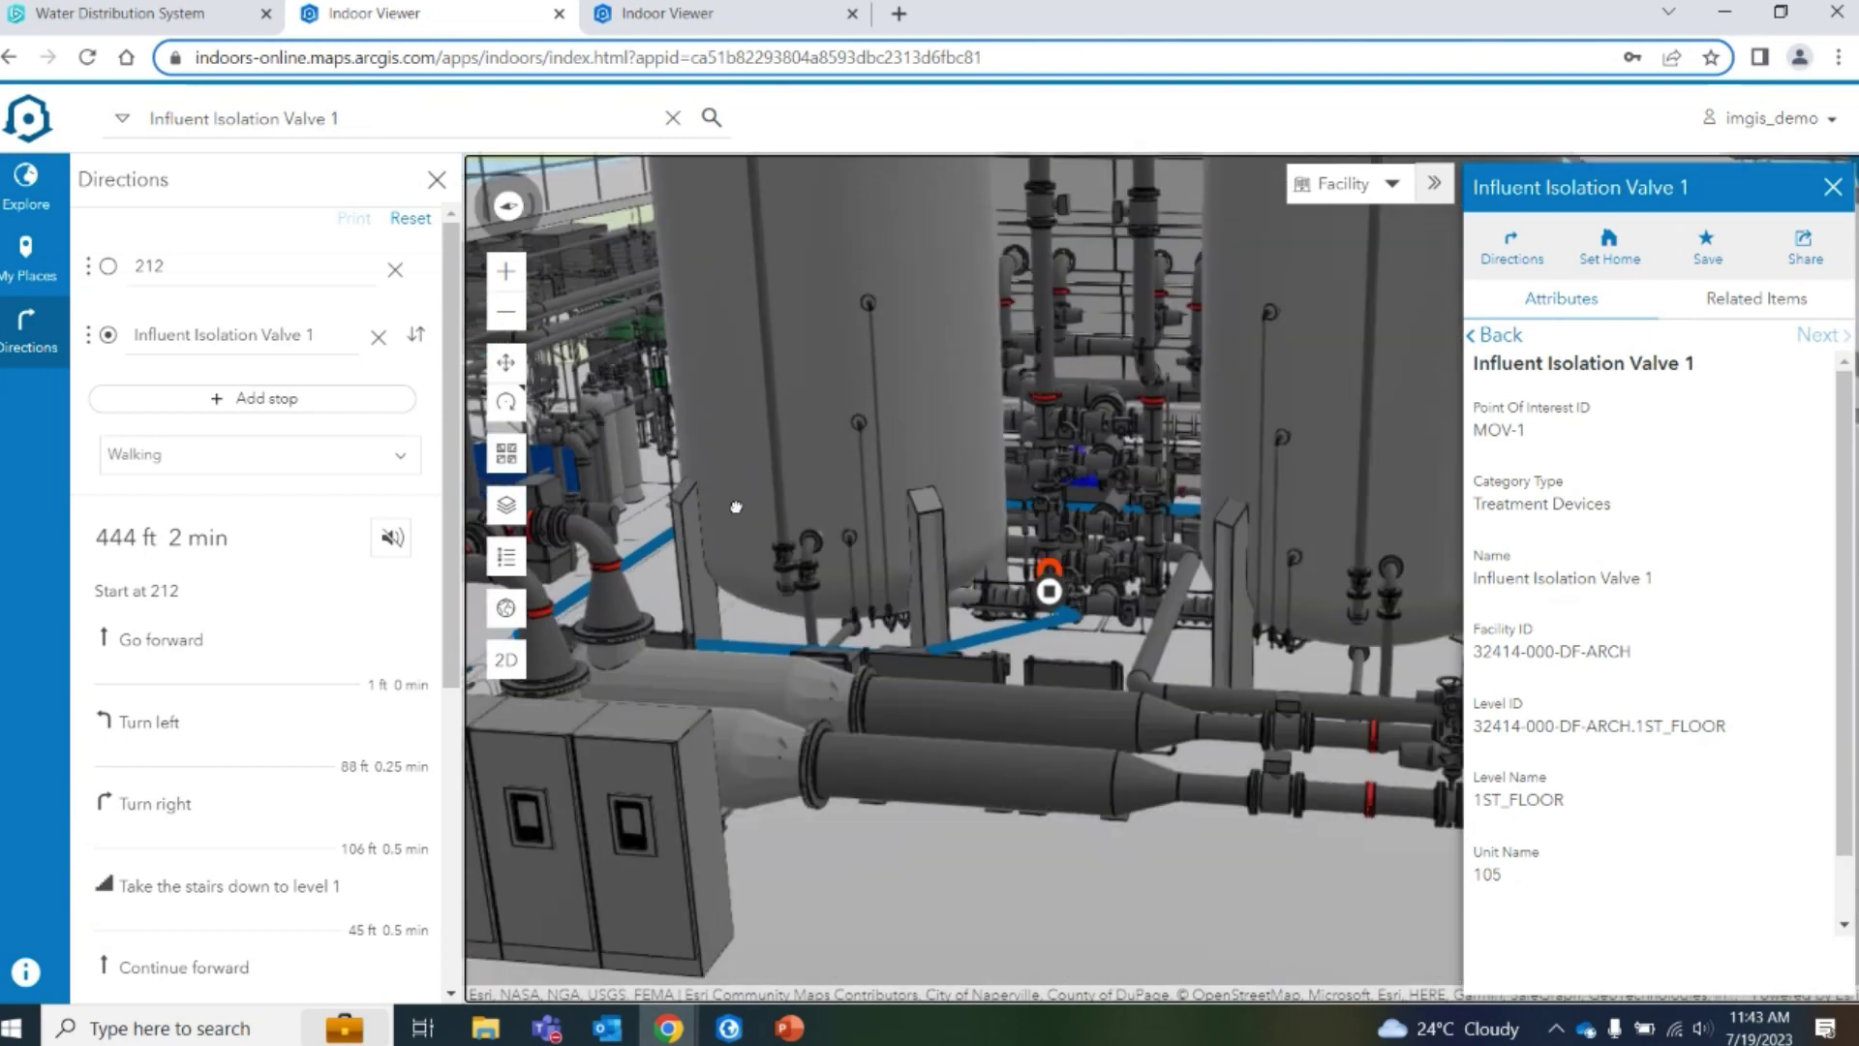
Inspect a piece of equipment near the valve, then close its details panel
left_click(1326, 507)
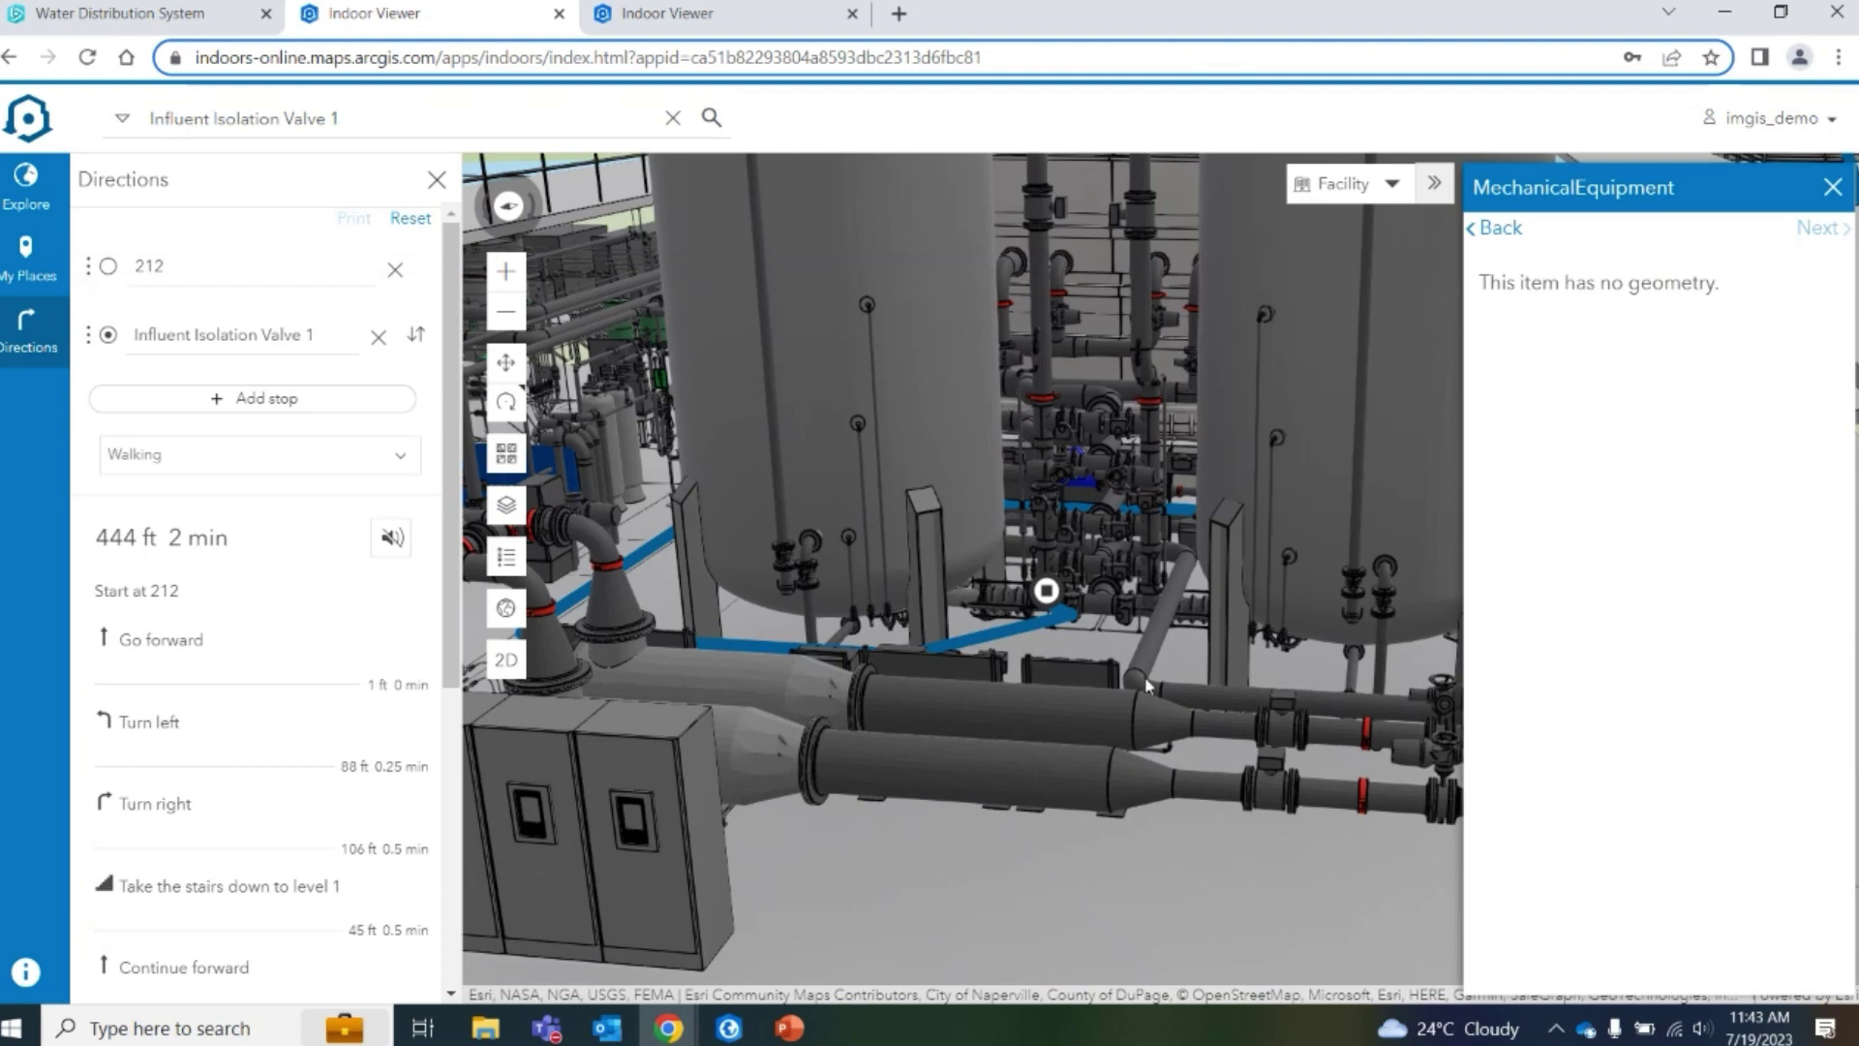
left_click_drag(1131, 683, 1123, 678)
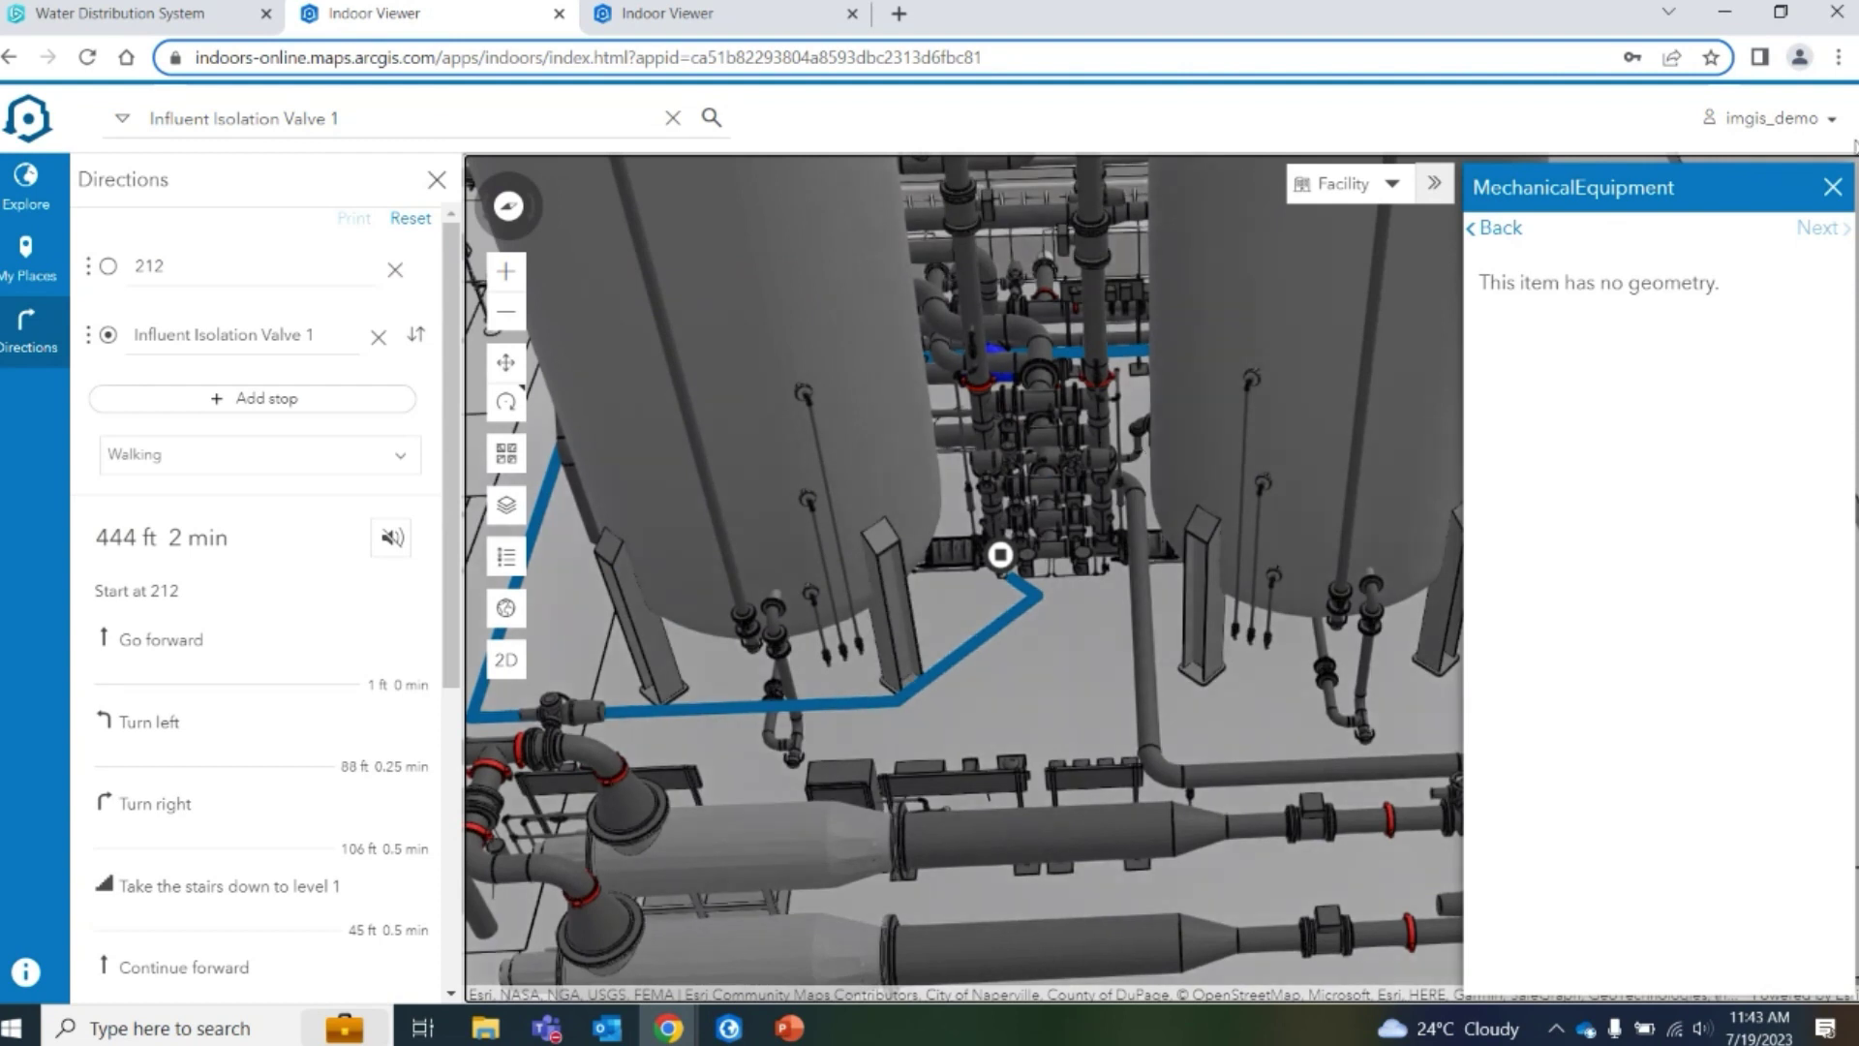
left_click(1832, 189)
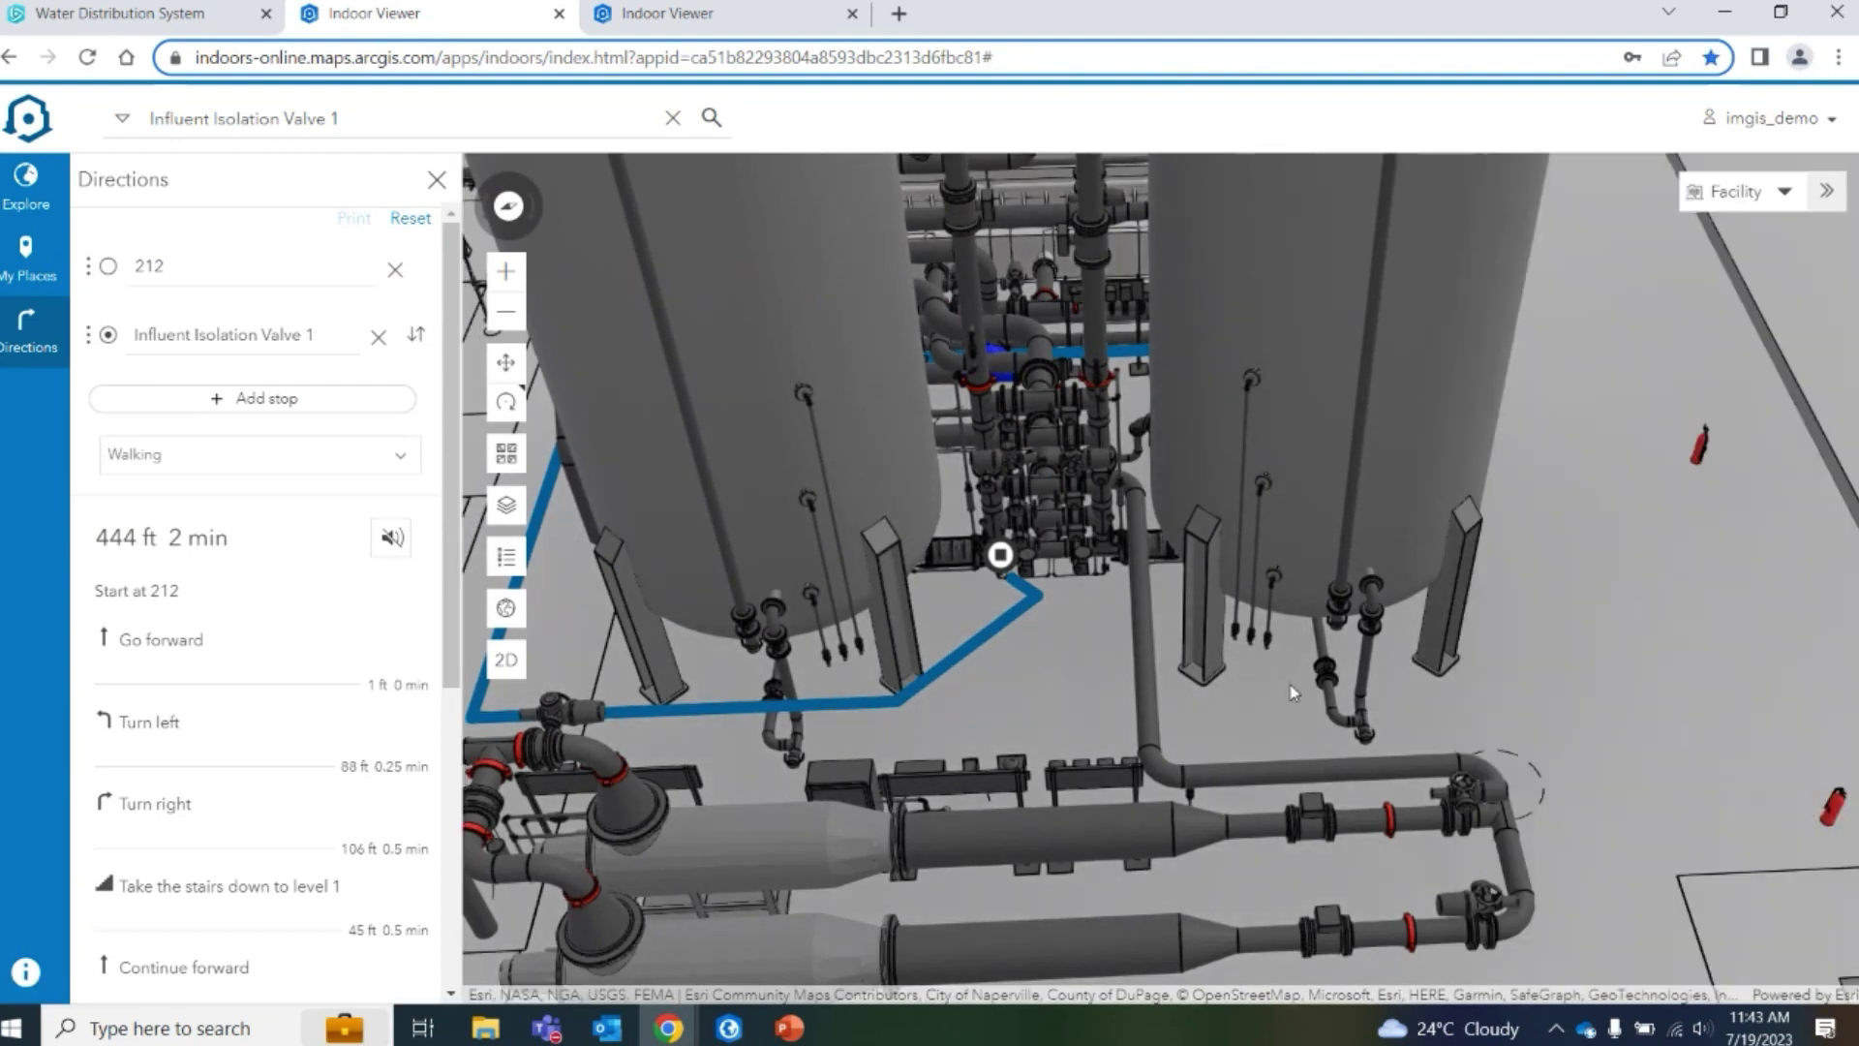
Zoom out and orbit the 3D model for a wide view of tanks, stairs, platform and route
scroll(841, 667, "down", 5)
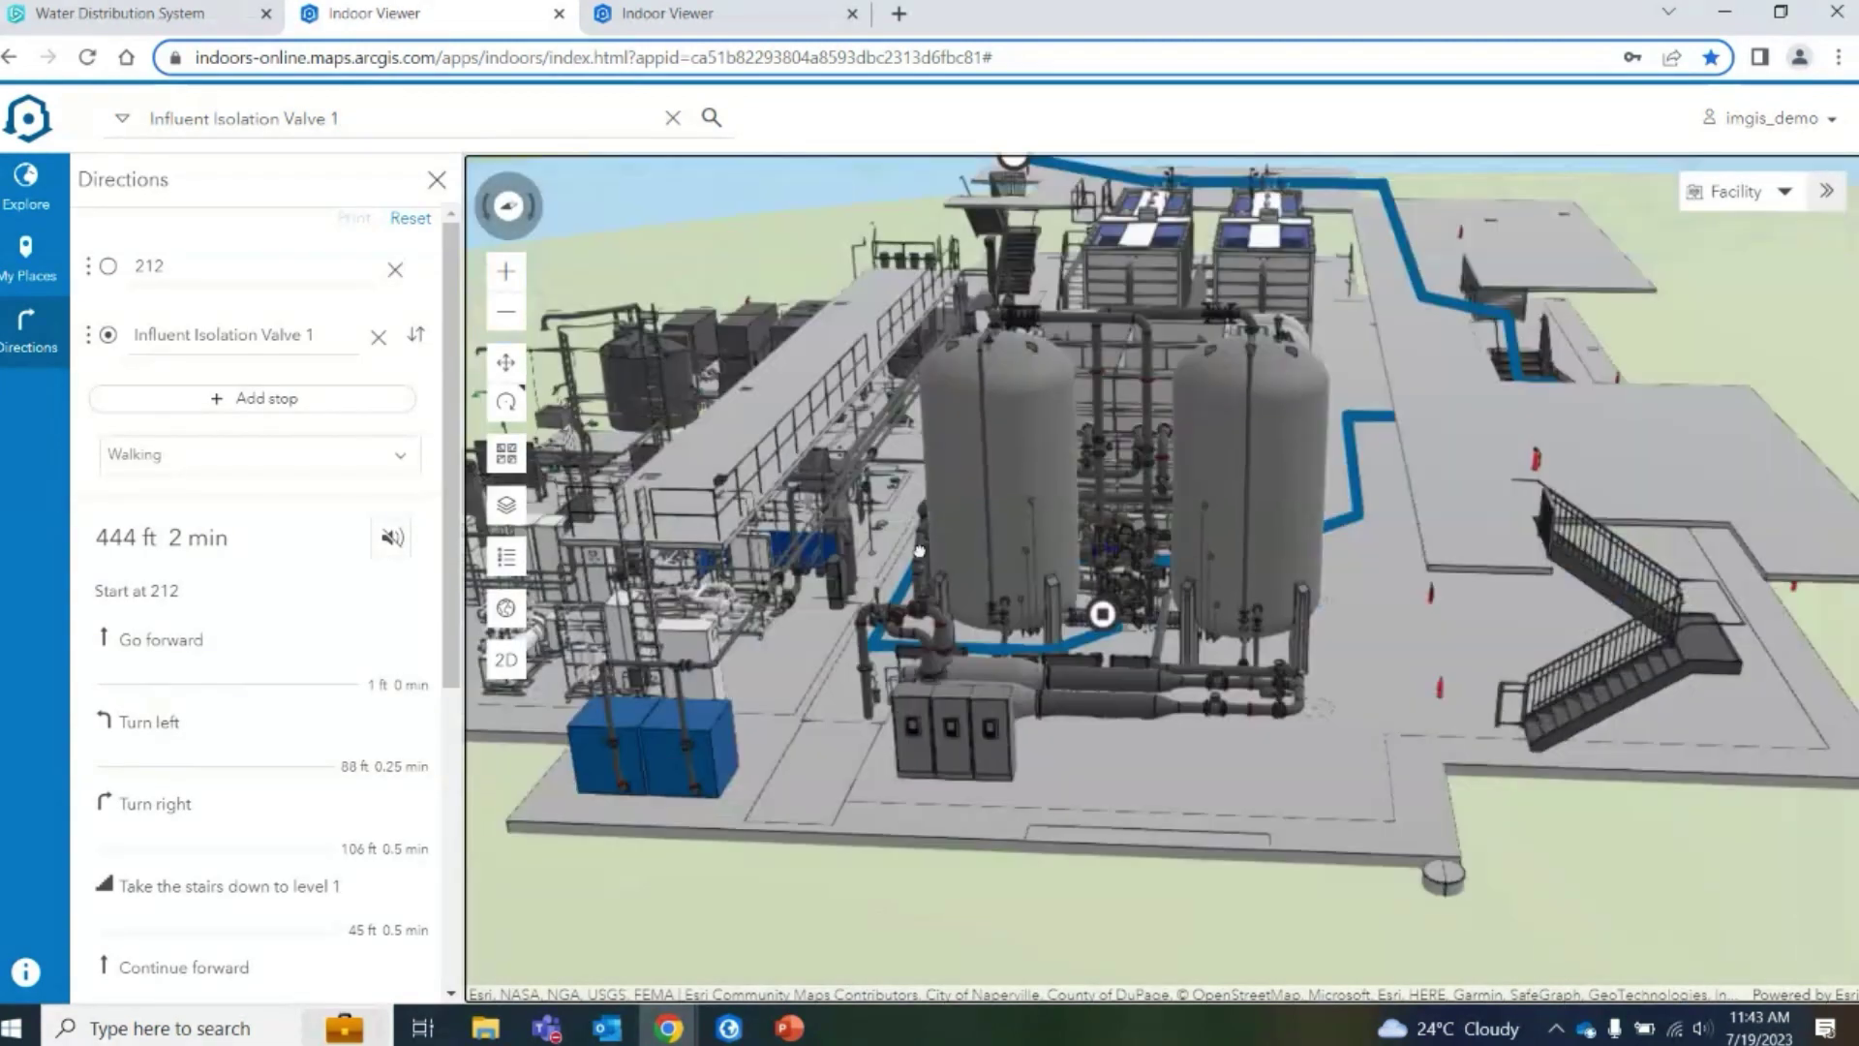
scroll(1108, 481, "down", 2)
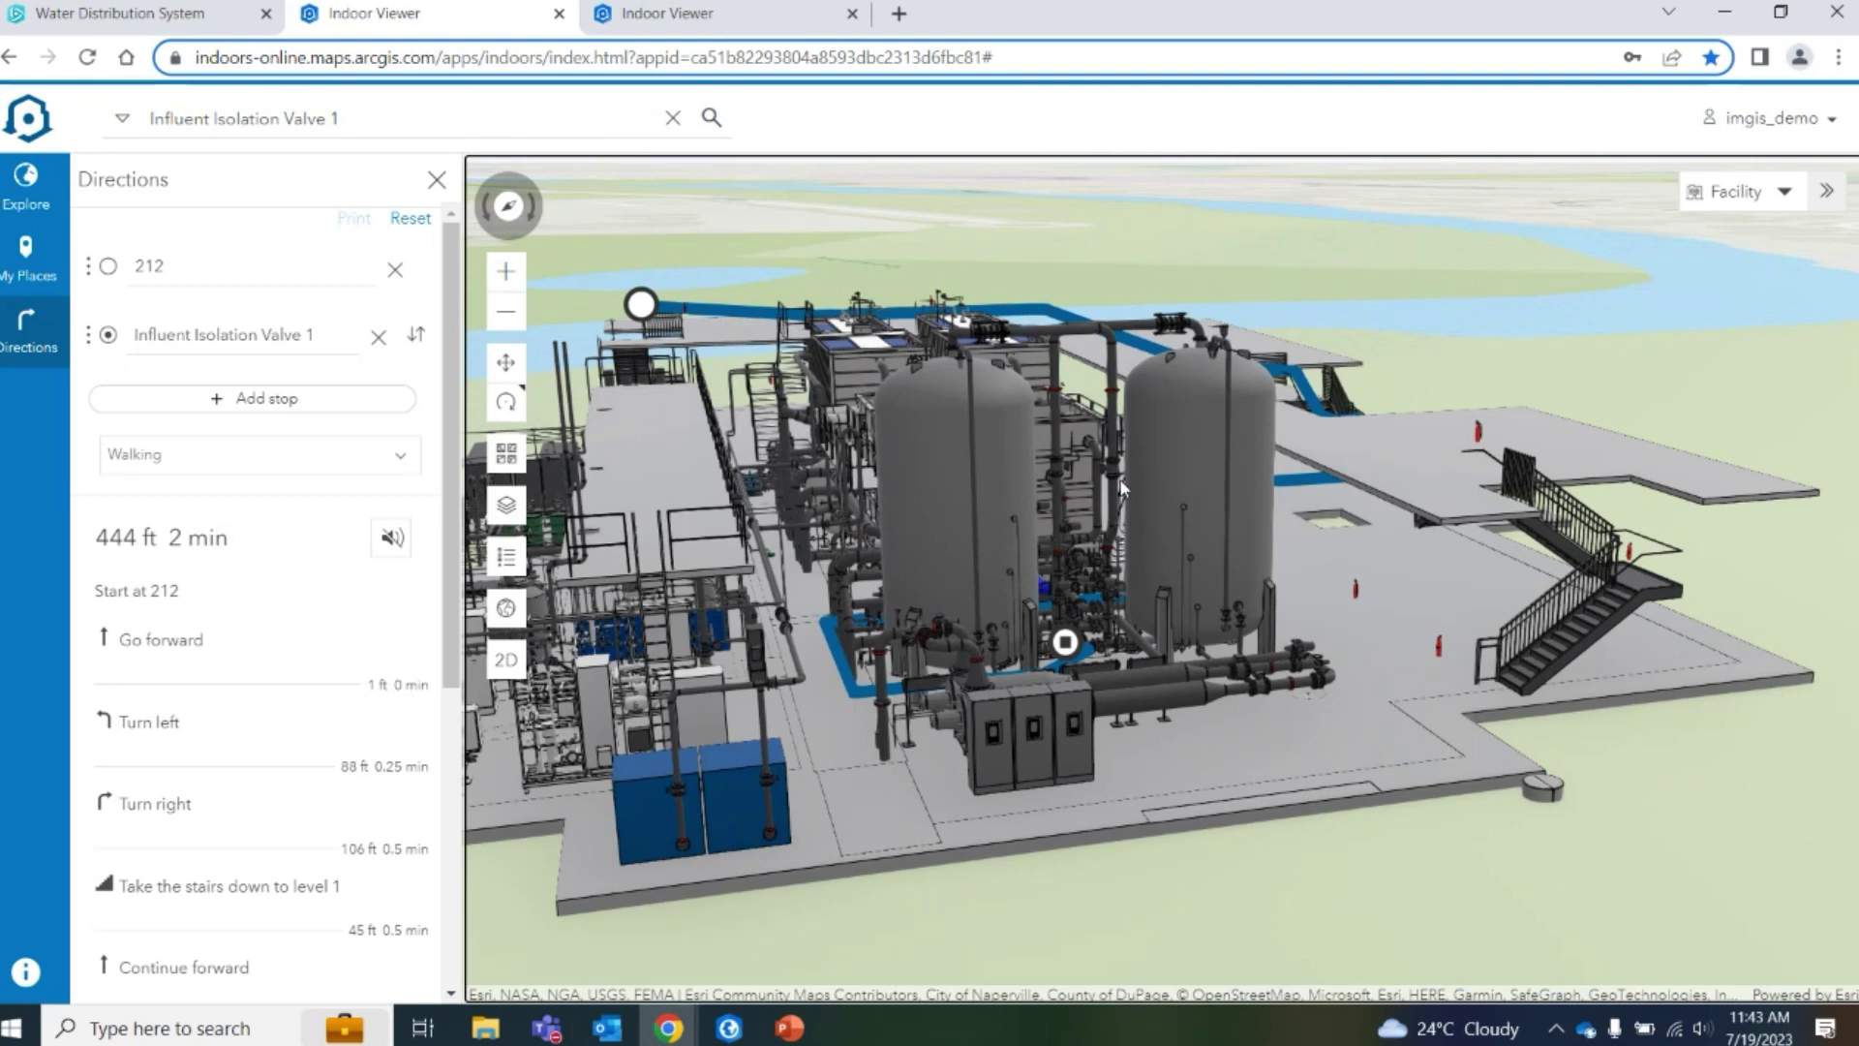
left_click_drag(903, 571, 895, 844)
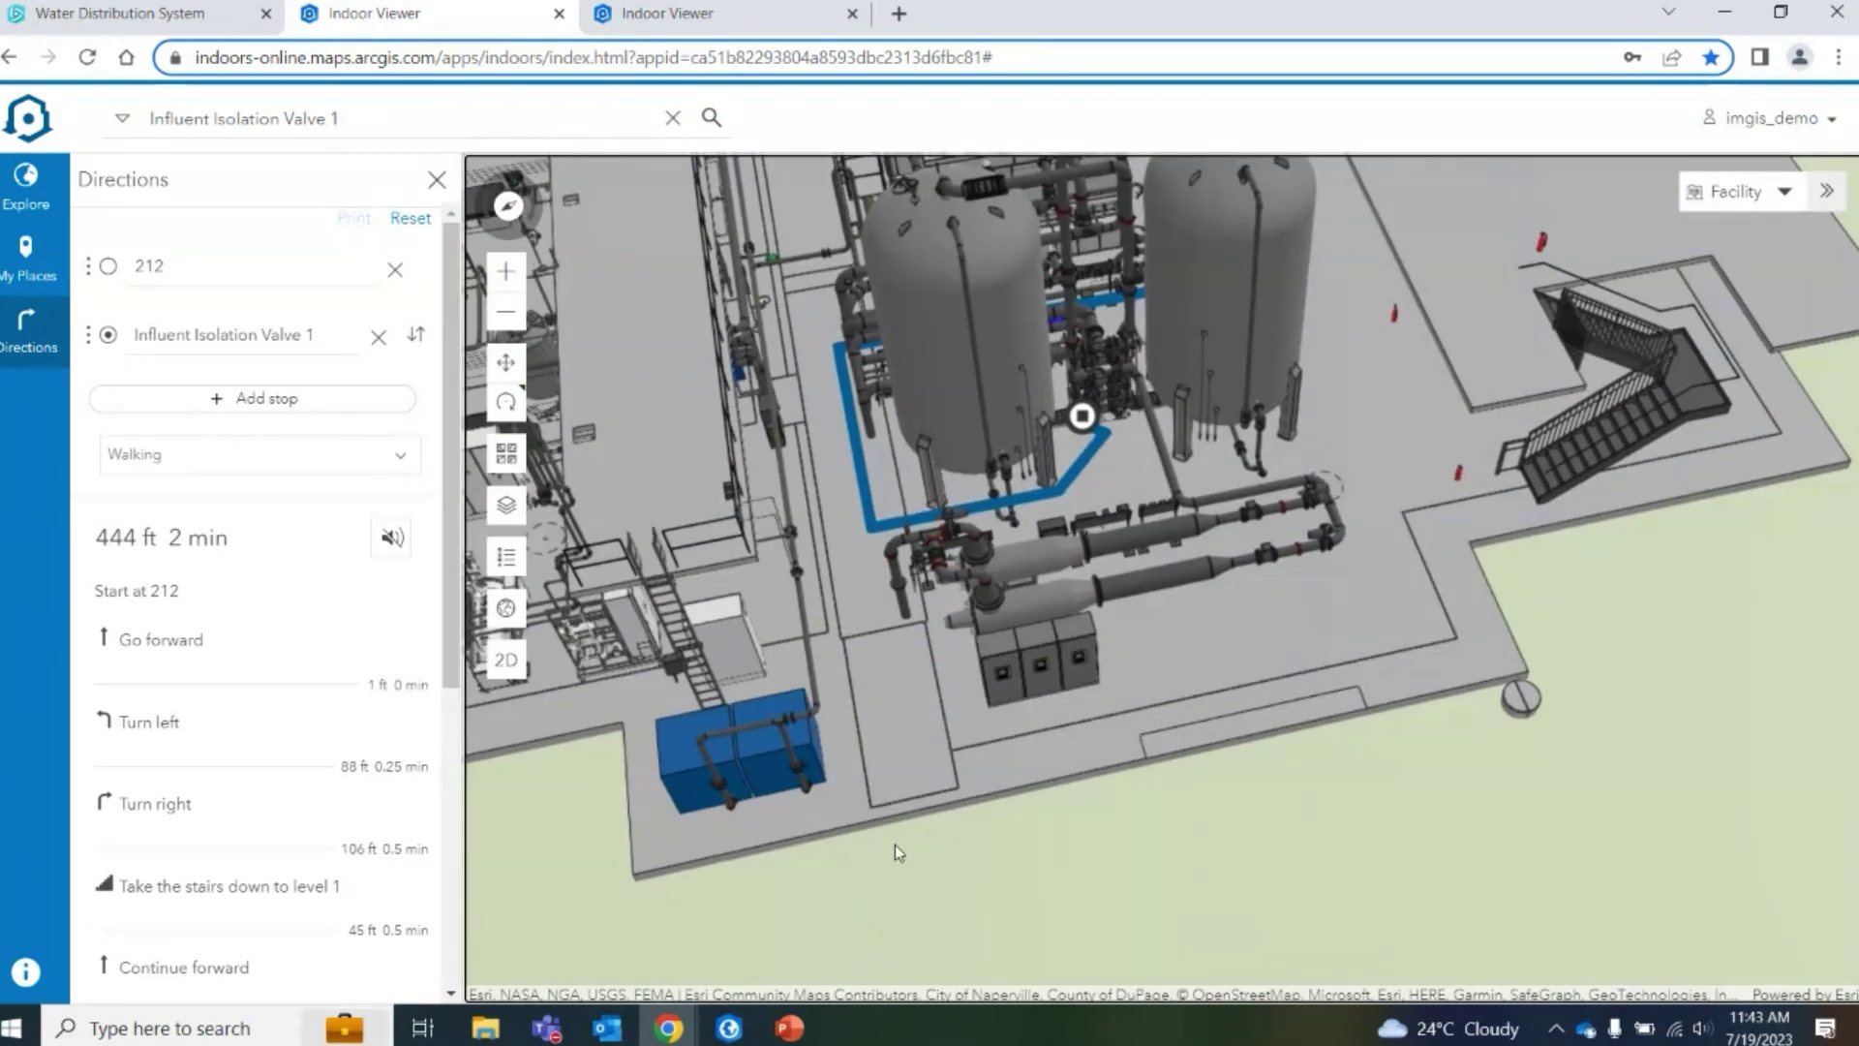
left_click_drag(1000, 733, 1235, 556)
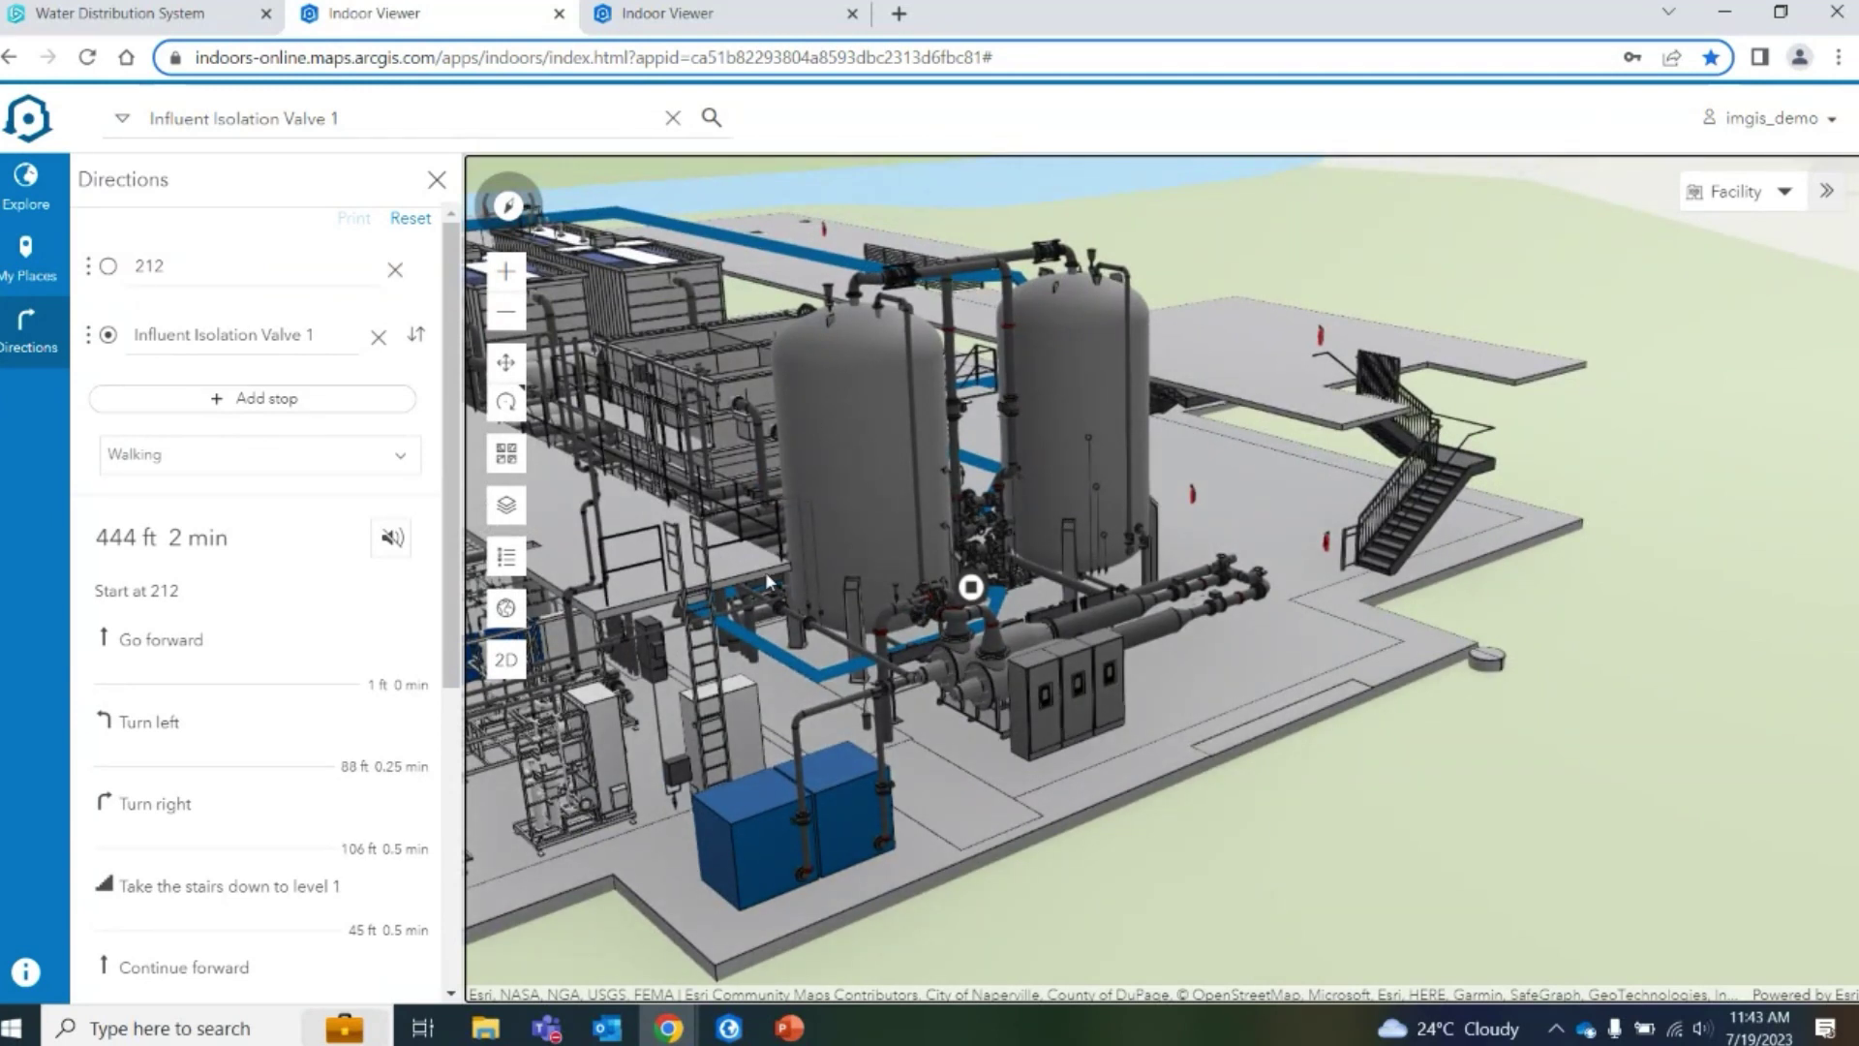
left_click_drag(1089, 751, 1608, 759)
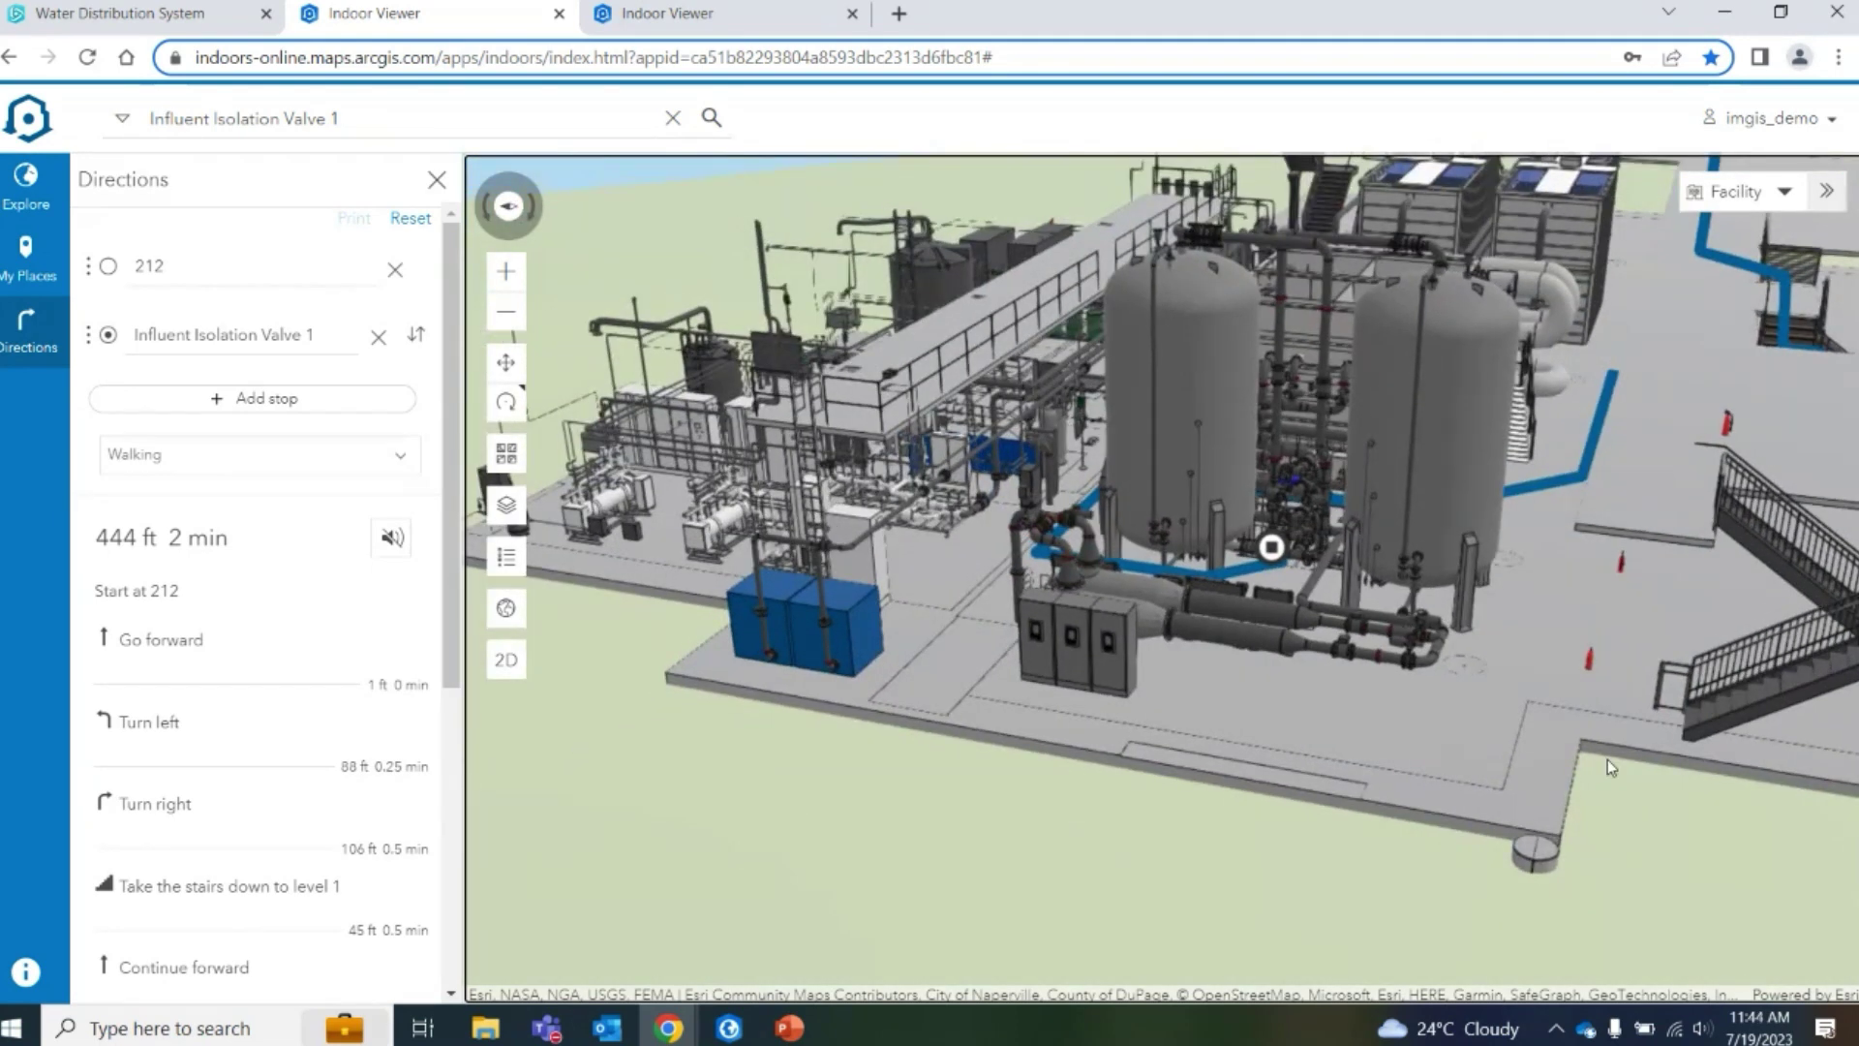
left_click_drag(1470, 683, 1543, 794)
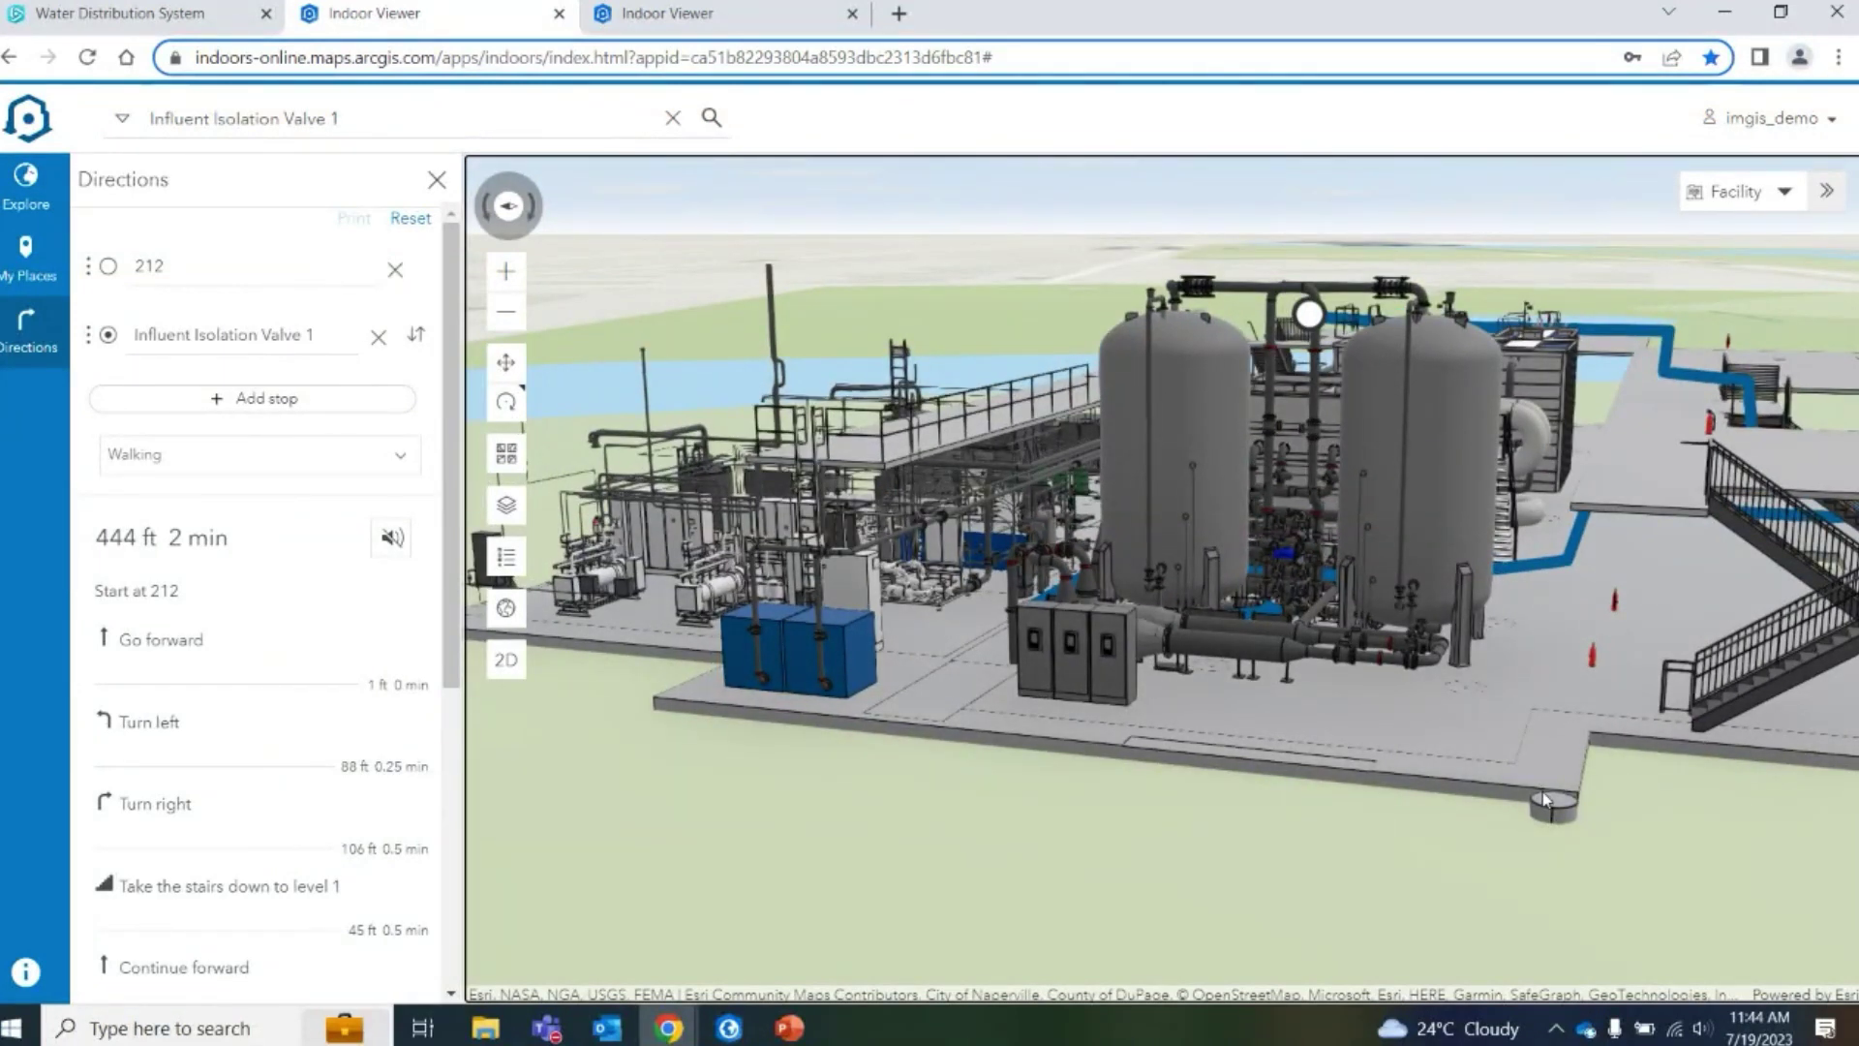